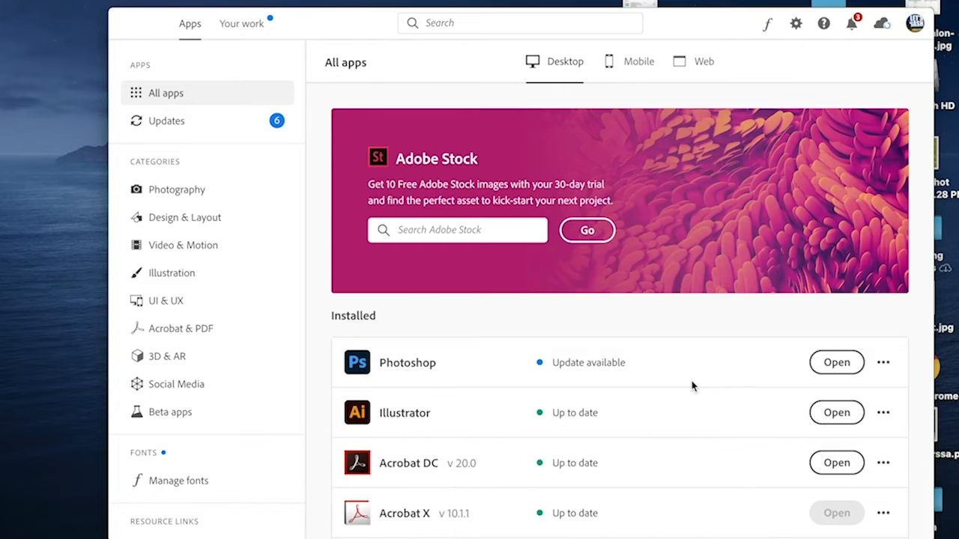
Launch Illustrator from Creative Cloud and view the Adobe Illustrator free-trial page in the browser
{"action": "left_click", "coordinate": [821, 416]}
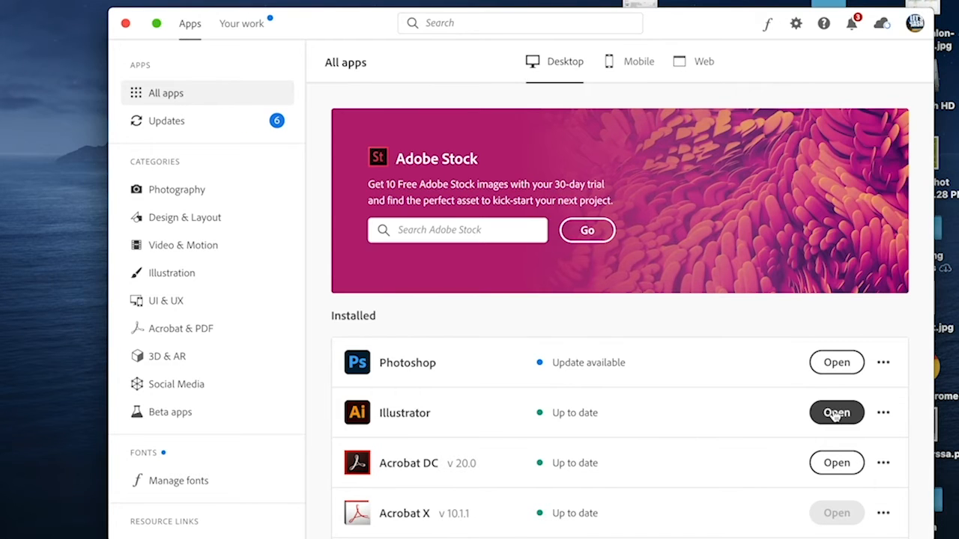
{"action": "left_click", "coordinate": [836, 416]}
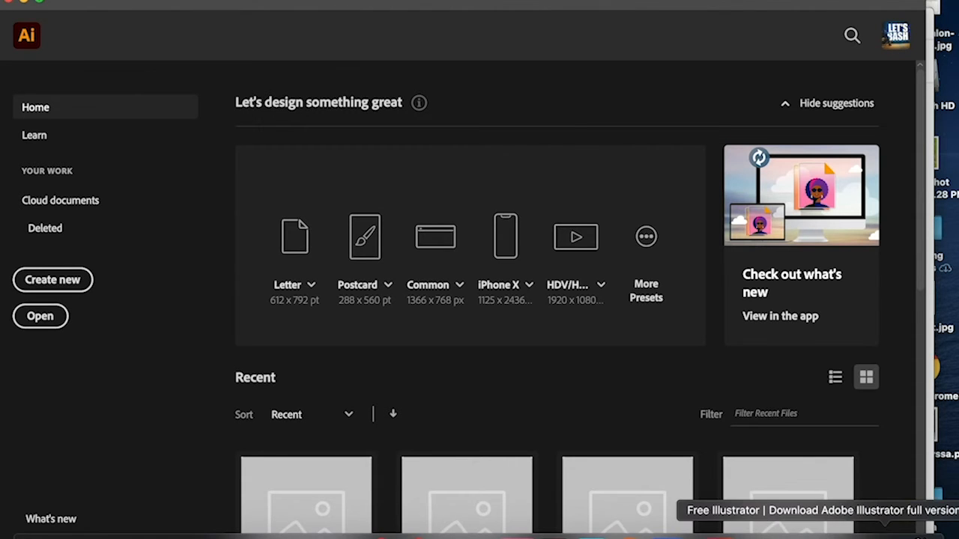
{"action": "left_click", "coordinate": [823, 533]}
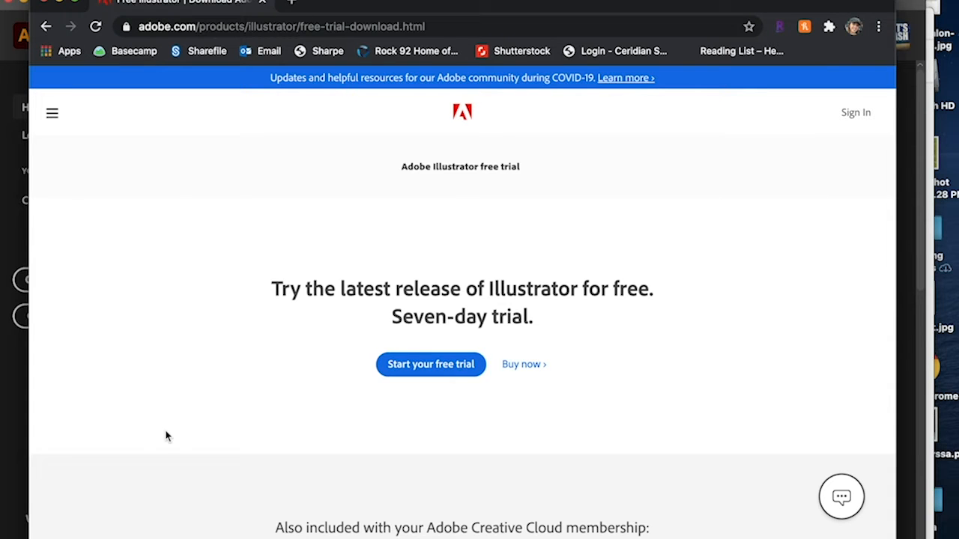
{"action": "left_click", "coordinate": [61, 2]}
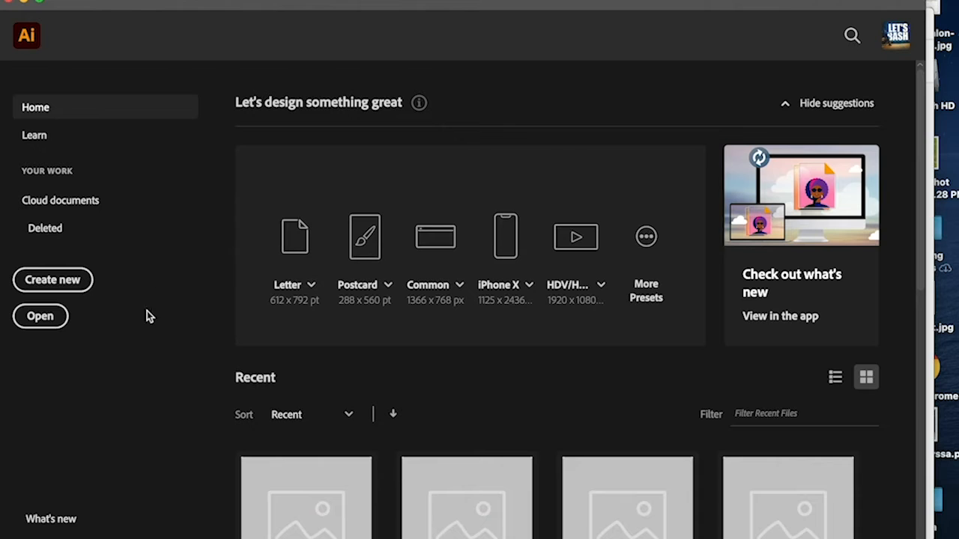
Create a new portrait Art & Illustration document of 8.5 x 11 in with 0.125 in bleed, RGB Color and High (300 ppi) raster effects
{"action": "left_click", "coordinate": [64, 282]}
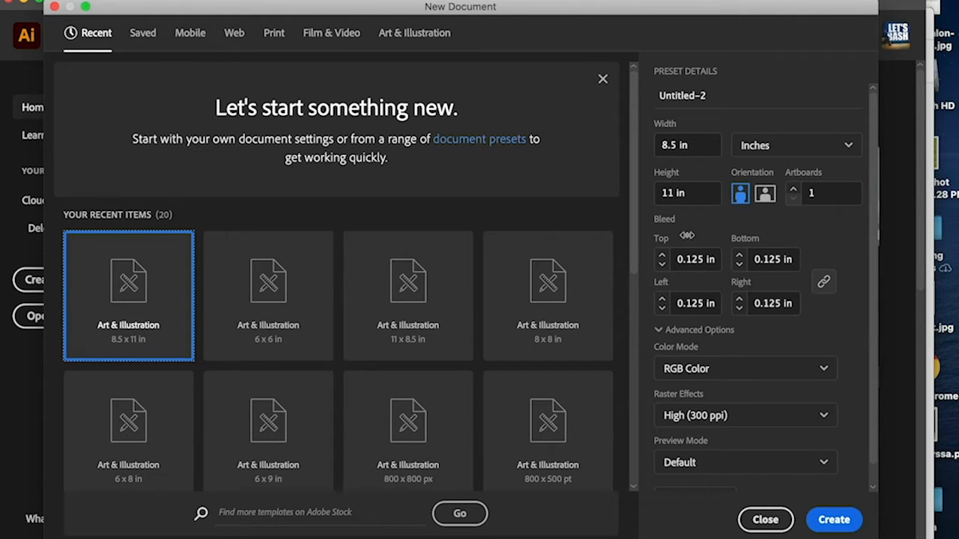
{"action": "scroll", "coordinate": [825, 341], "scroll_direction": "down", "scroll_amount": 1}
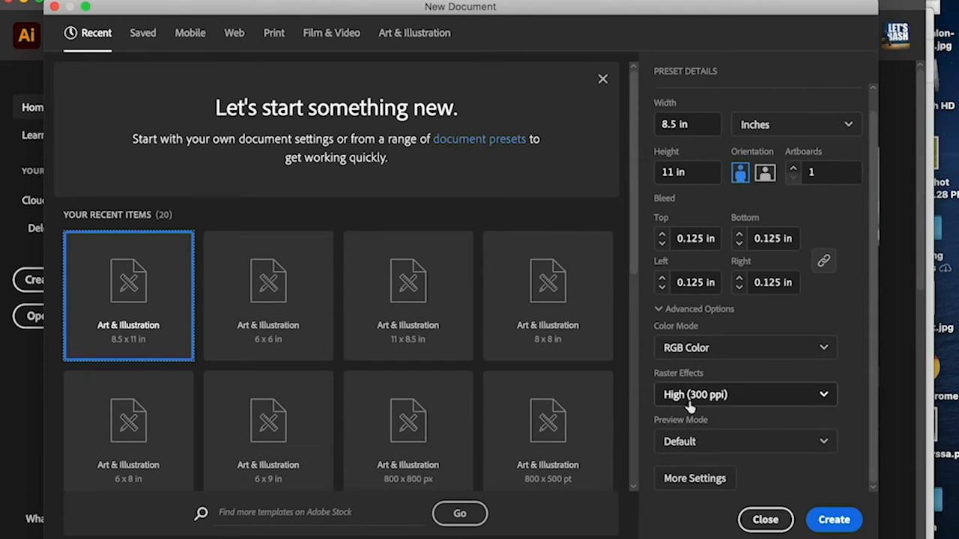
{"action": "left_click", "coordinate": [840, 517]}
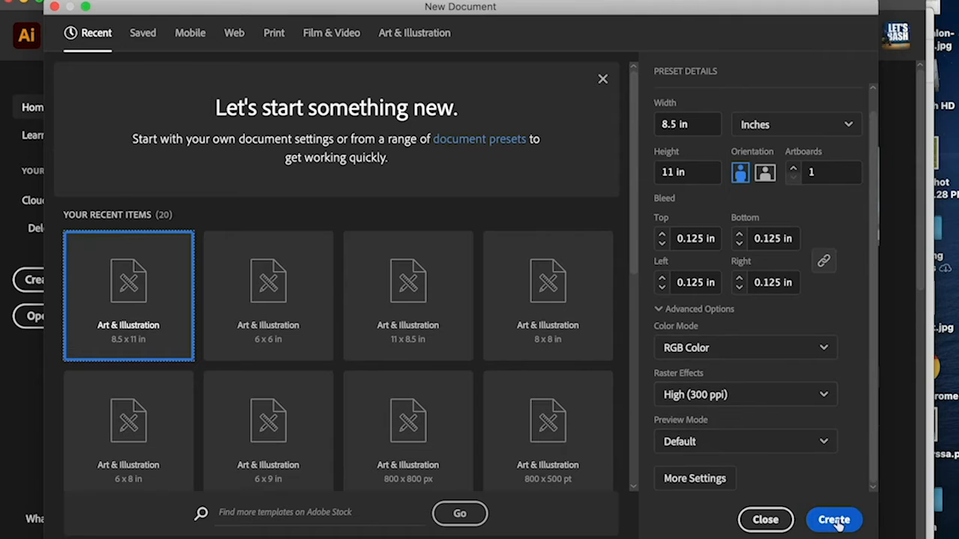
Draw a short horizontal straight line in the upper half of the artboard with the Pen tool
{"action": "scroll", "coordinate": [503, 277], "scroll_direction": "right", "scroll_amount": 2}
{"action": "scroll", "coordinate": [503, 277], "scroll_direction": "down", "scroll_amount": 1}
{"action": "scroll", "coordinate": [500, 279], "scroll_direction": "up", "scroll_amount": 2}
{"action": "scroll", "coordinate": [500, 280], "scroll_direction": "right", "scroll_amount": 1}
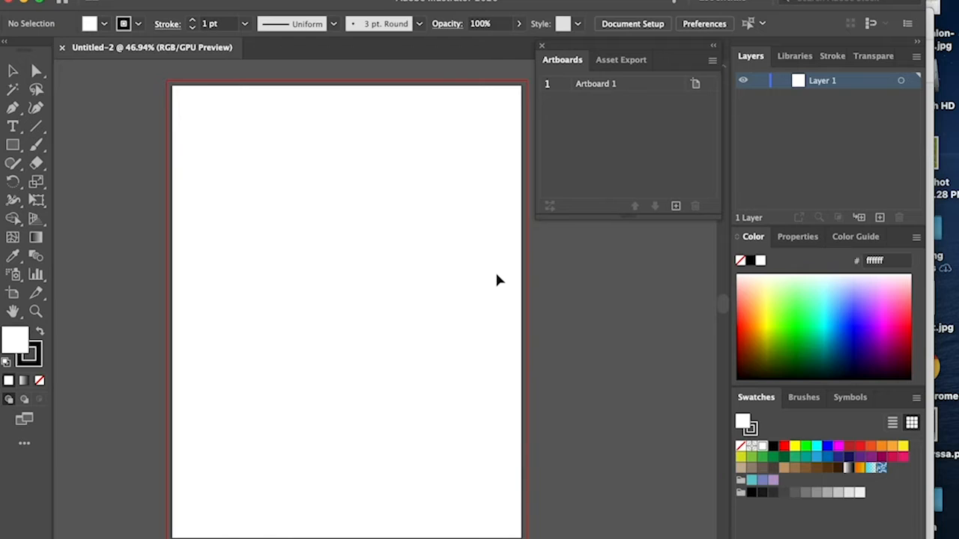
{"action": "scroll", "coordinate": [498, 281], "scroll_direction": "right", "scroll_amount": 2}
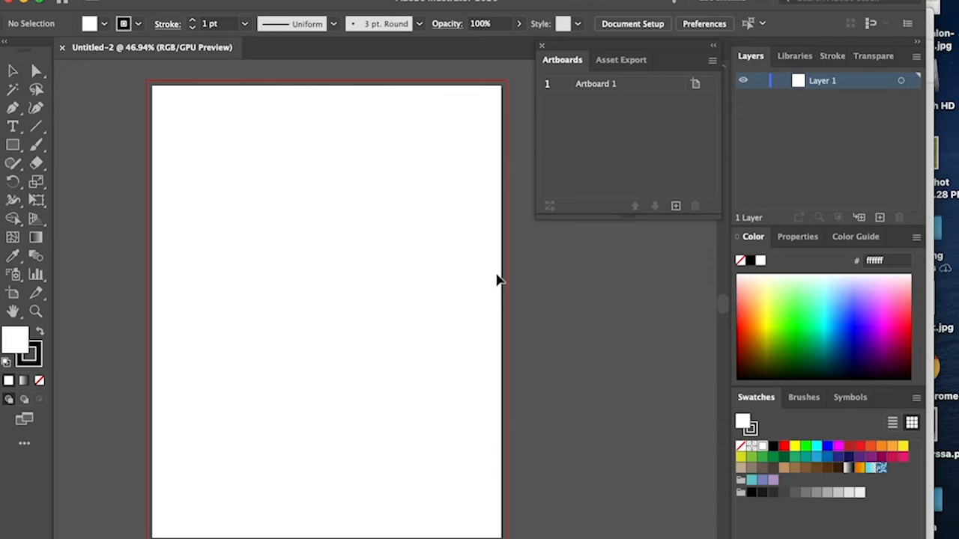
{"action": "key", "text": "p"}
{"action": "left_click", "coordinate": [244, 272]}
{"action": "left_click", "coordinate": [359, 273]}
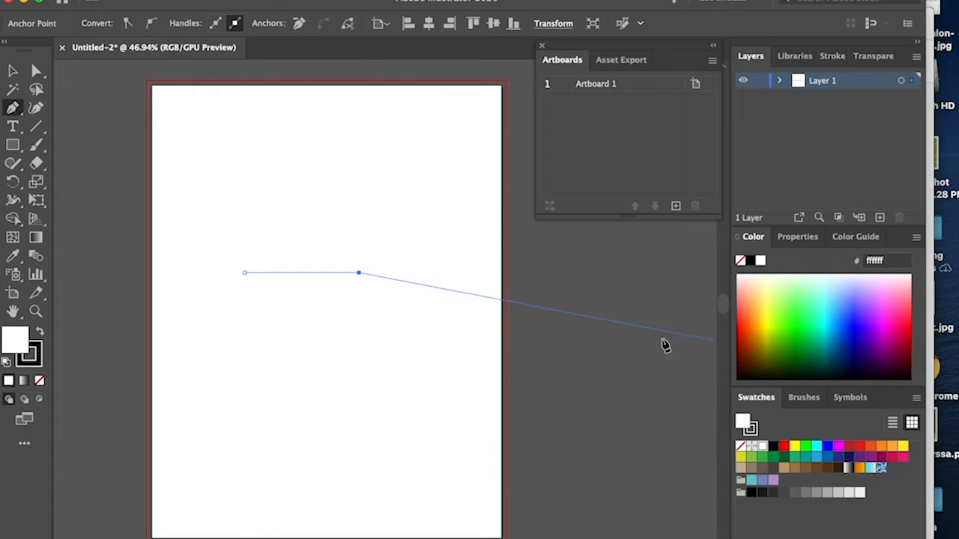
Show the stroke settings, set the line's stroke weight to 9 pt and deselect it
{"action": "left_click", "coordinate": [340, 0]}
{"action": "mouse_move", "coordinate": [396, 0]}
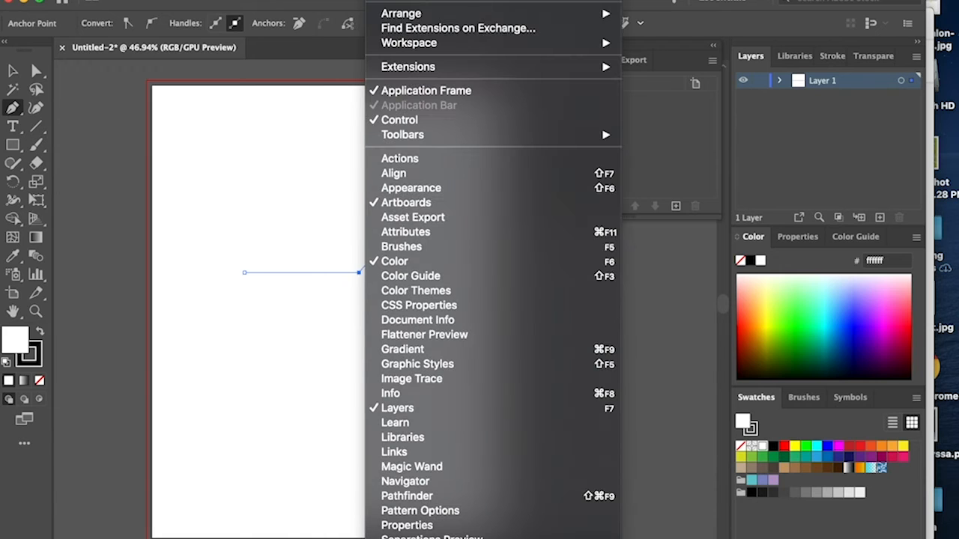
{"action": "left_click", "coordinate": [397, 538]}
{"action": "left_click", "coordinate": [793, 77]}
{"action": "left_click", "coordinate": [793, 78]}
{"action": "left_click", "coordinate": [793, 77]}
{"action": "left_click", "coordinate": [794, 77]}
{"action": "left_click", "coordinate": [794, 77]}
{"action": "left_click", "coordinate": [794, 78]}
{"action": "left_click", "coordinate": [794, 78]}
{"action": "left_click", "coordinate": [11, 67]}
{"action": "left_click", "coordinate": [415, 182]}
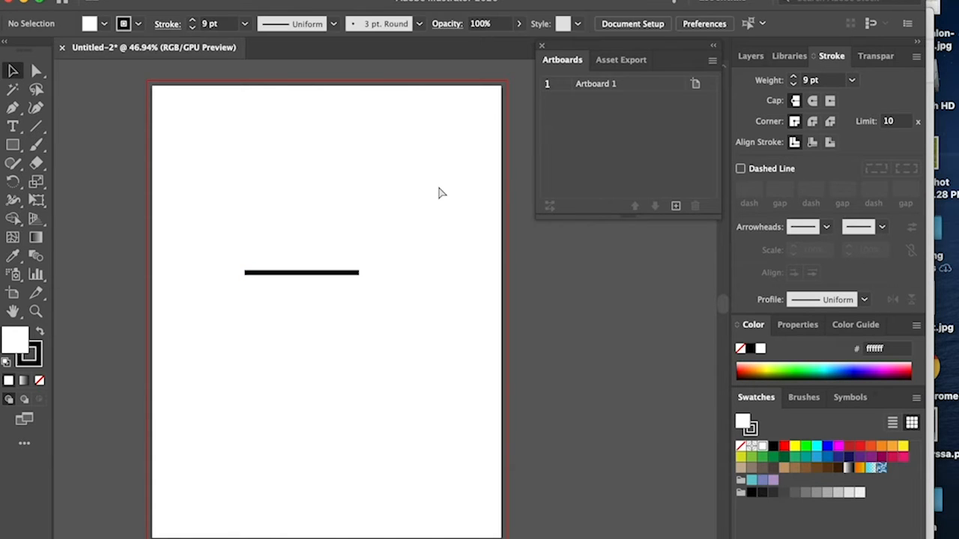
Examine the edge sharpness of the thick black line at magnifications up to 1200%
{"action": "key", "text": "super+equal"}
{"action": "key", "text": "super+equal"}
{"action": "key", "text": "super+equal"}
{"action": "key", "text": "super+equal"}
{"action": "key", "text": "super+equal"}
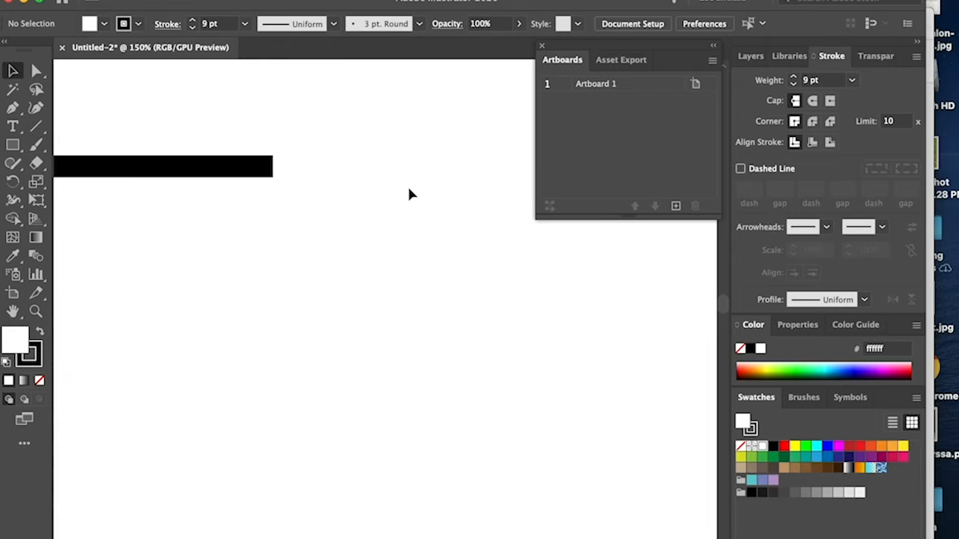
{"action": "key", "text": "super+equal"}
{"action": "key", "text": "super+equal"}
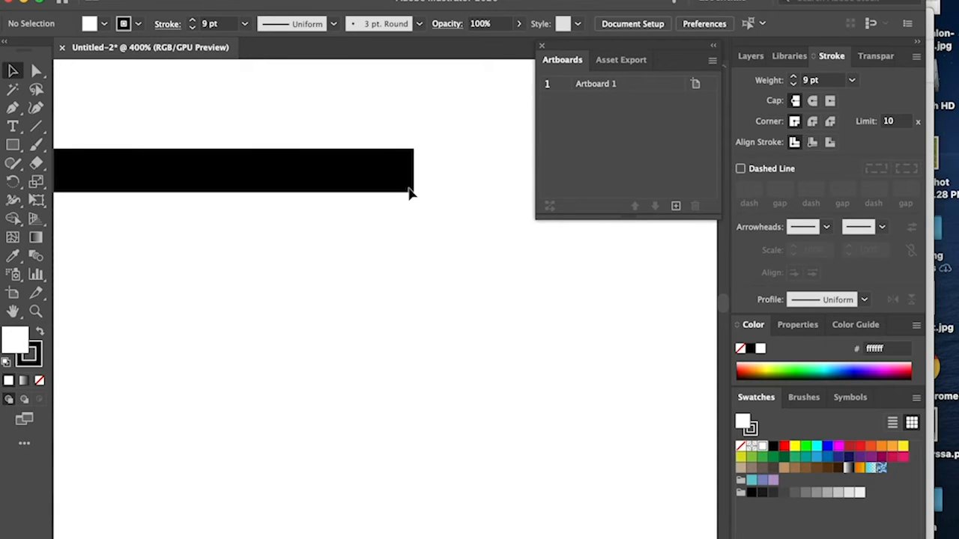
{"action": "key", "text": "super+equal"}
{"action": "key", "text": "super+equal"}
{"action": "key", "text": "super+equal"}
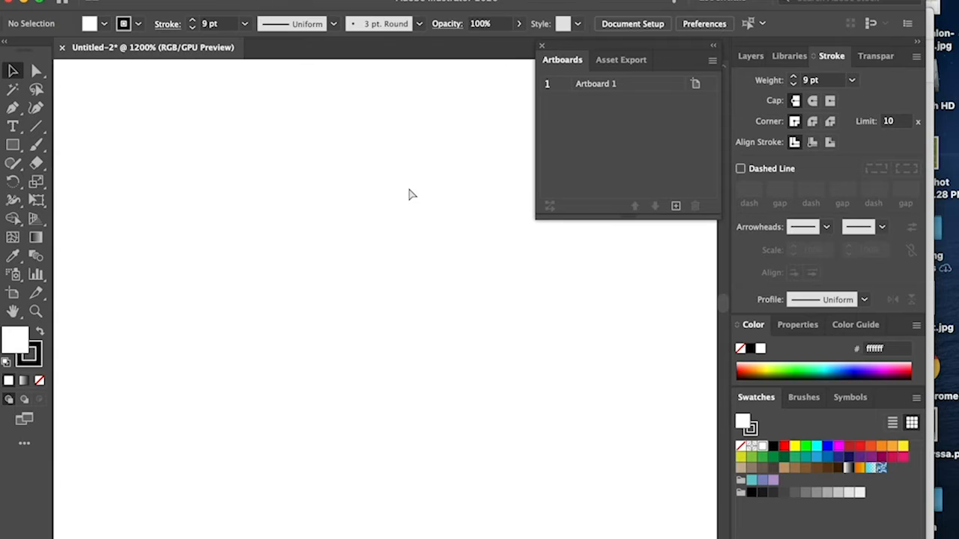
{"action": "scroll", "coordinate": [410, 195], "scroll_direction": "up", "scroll_amount": 1}
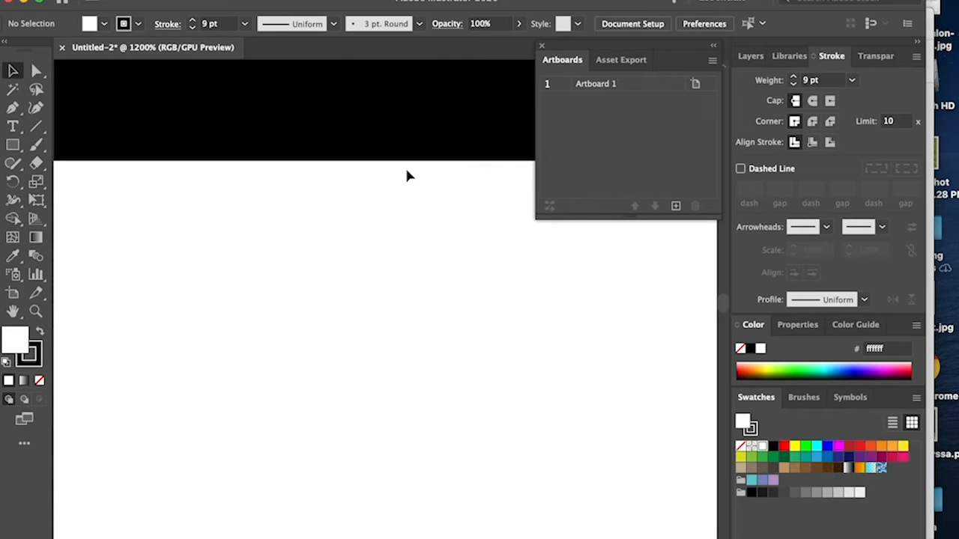
{"action": "key", "text": "super+minus"}
{"action": "key", "text": "super+minus"}
{"action": "key", "text": "super+minus"}
{"action": "key", "text": "super+minus"}
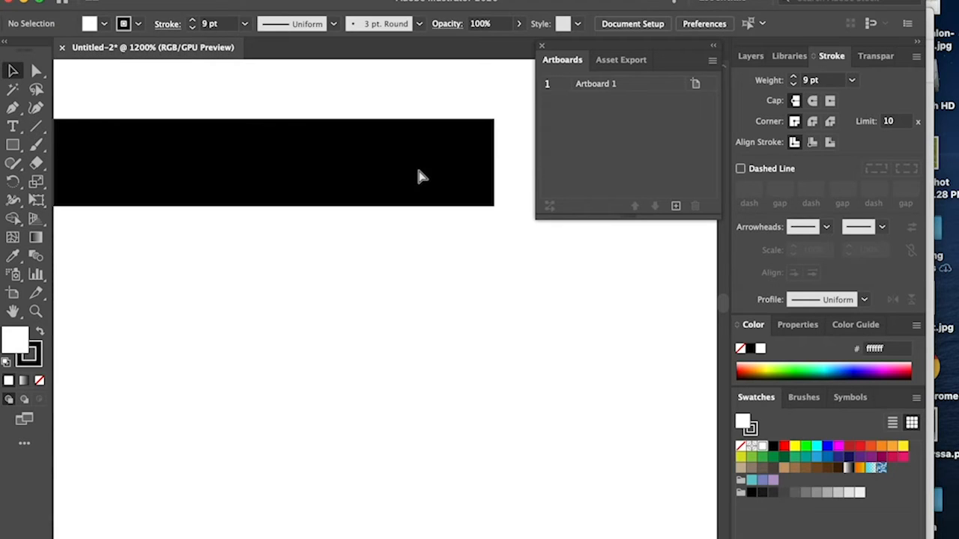
{"action": "key", "text": "super+minus"}
{"action": "key", "text": "super+minus"}
{"action": "key", "text": "super+minus"}
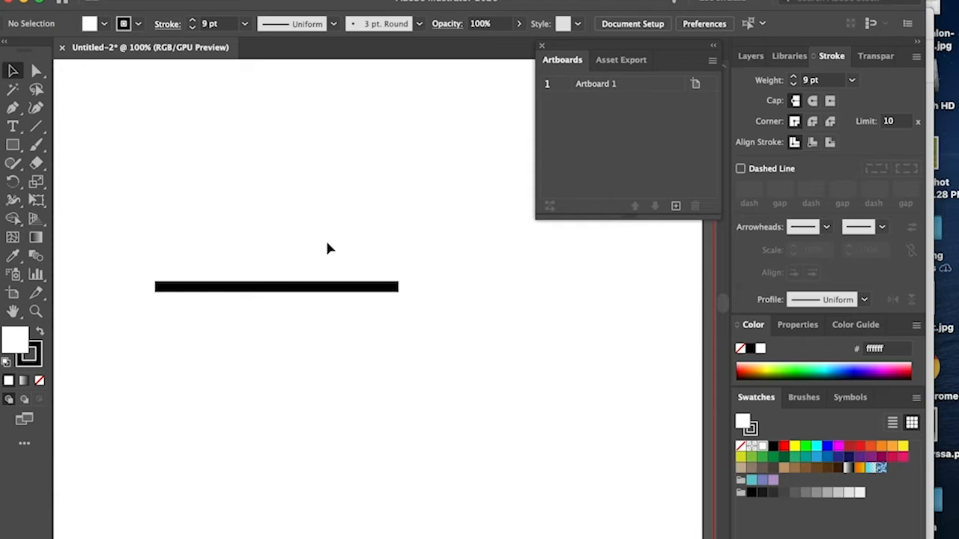
Delete the thick black line from the artboard
{"action": "left_click_drag", "start_coordinate": [269, 231], "coordinate": [350, 320]}
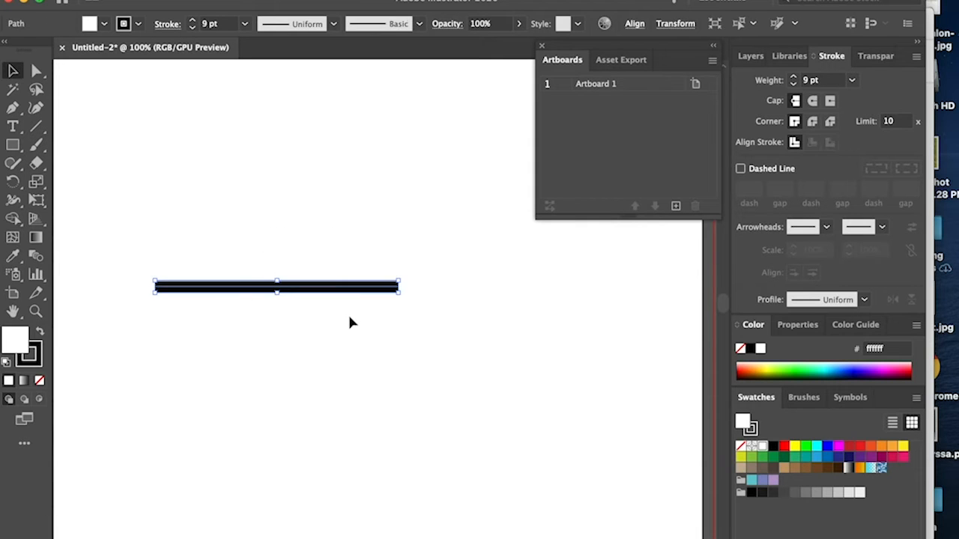
{"action": "key", "text": "Delete"}
{"action": "key", "text": "super+minus"}
{"action": "key", "text": "super+minus"}
{"action": "key", "text": "super+minus"}
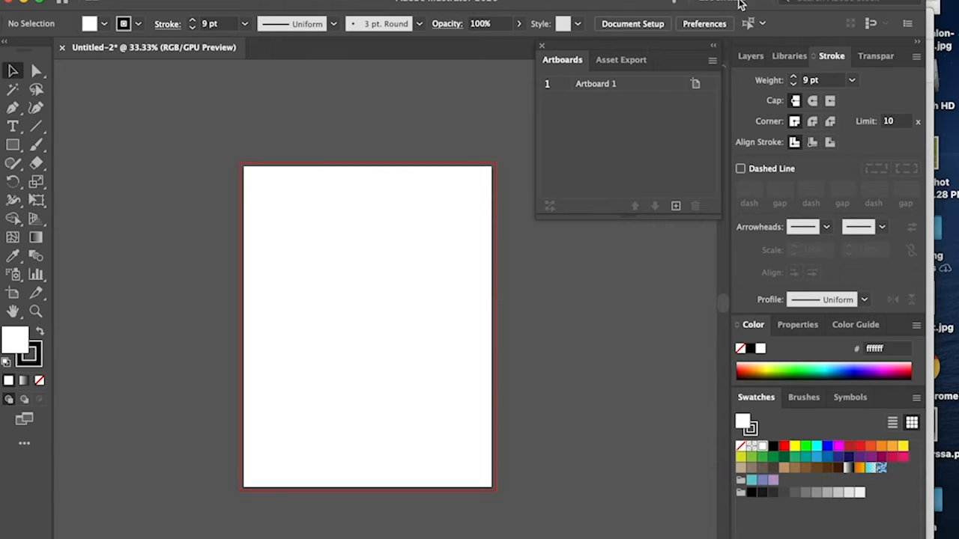
Switch the workspace to Printing and Proofing
{"action": "left_click", "coordinate": [747, 3]}
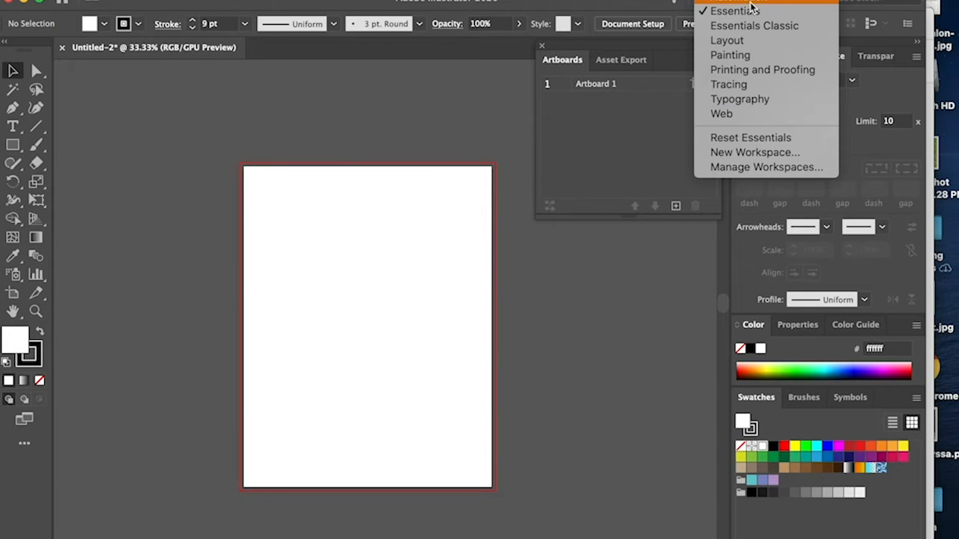
{"action": "left_click", "coordinate": [779, 71]}
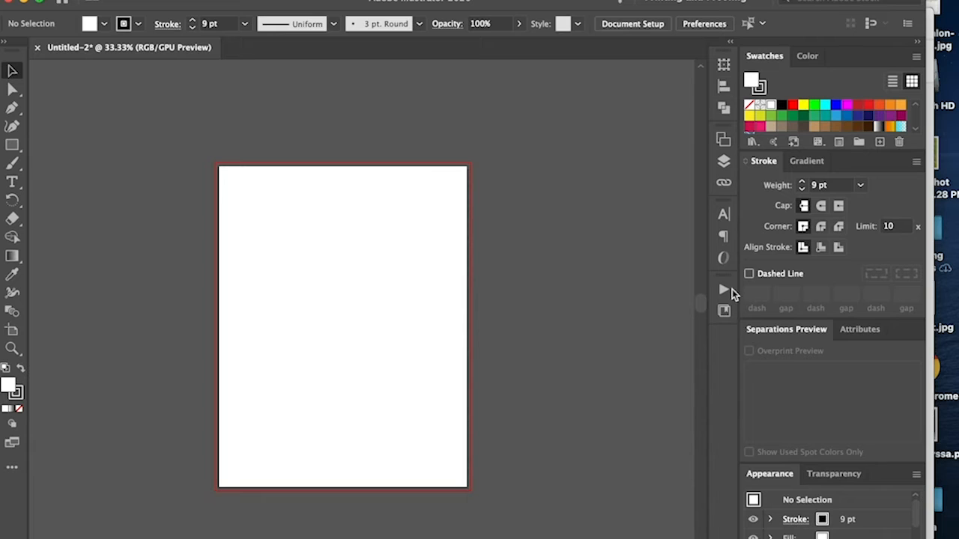
{"action": "left_click", "coordinate": [721, 3]}
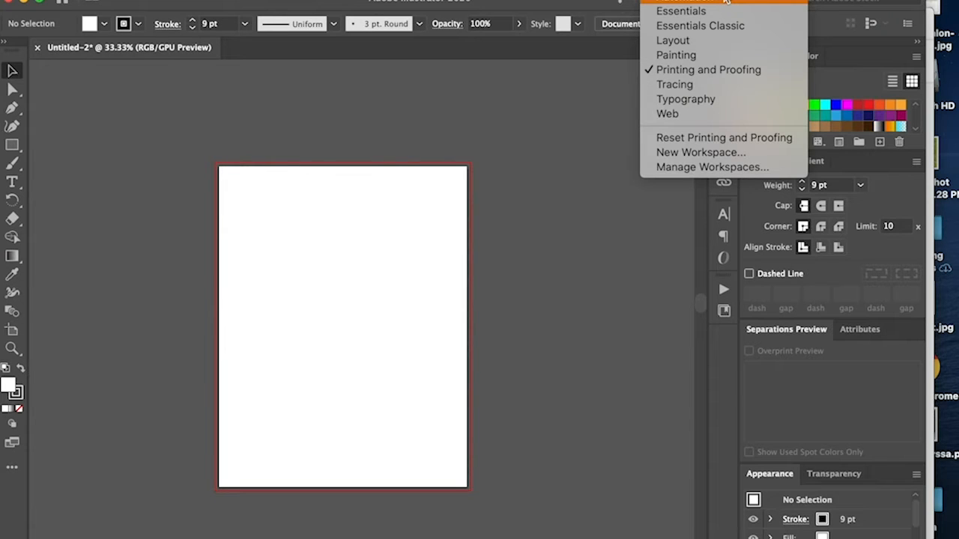
{"action": "left_click", "coordinate": [459, 202]}
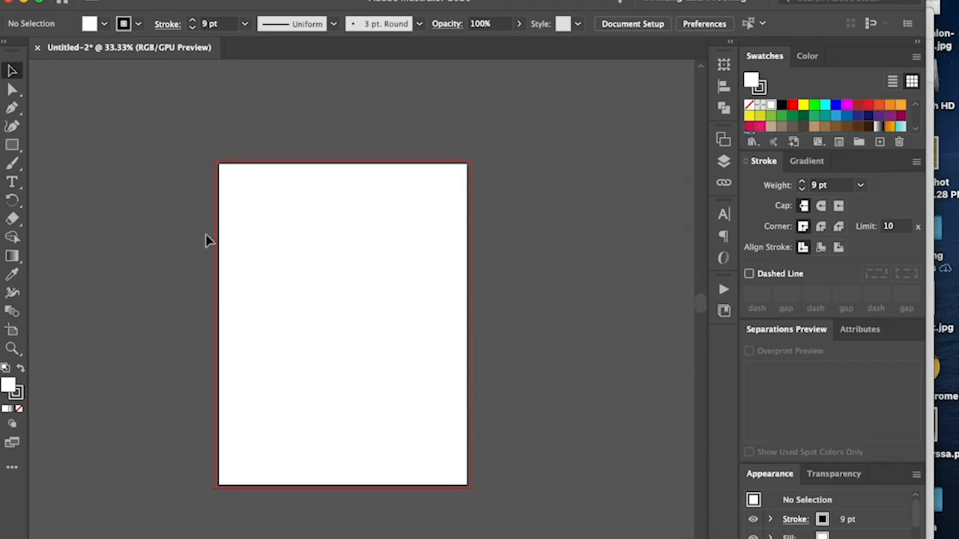
Draw an open Pen tool path about 4.5 by 5 in with three straight segments and one curve, and adjust the last point's handle
{"action": "left_click", "coordinate": [11, 108]}
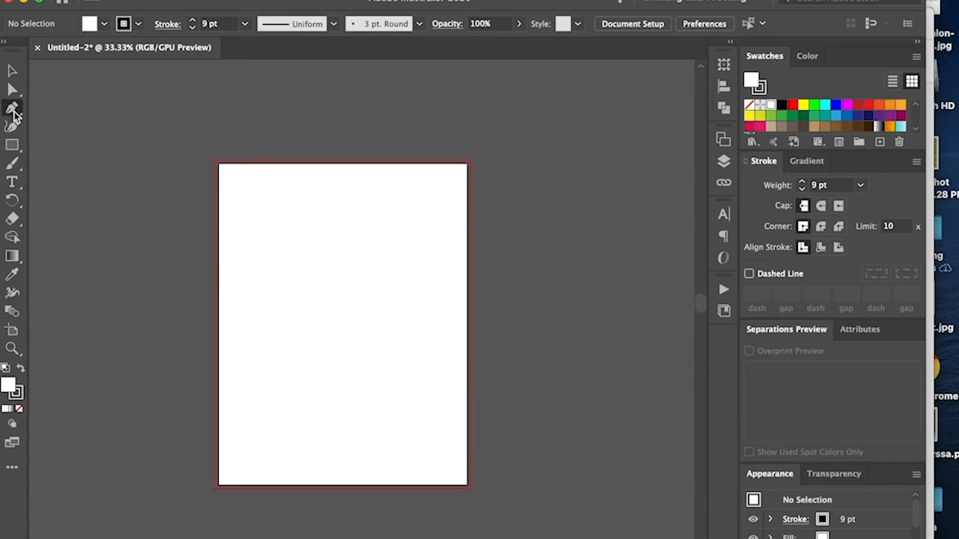
{"action": "left_click", "coordinate": [11, 111]}
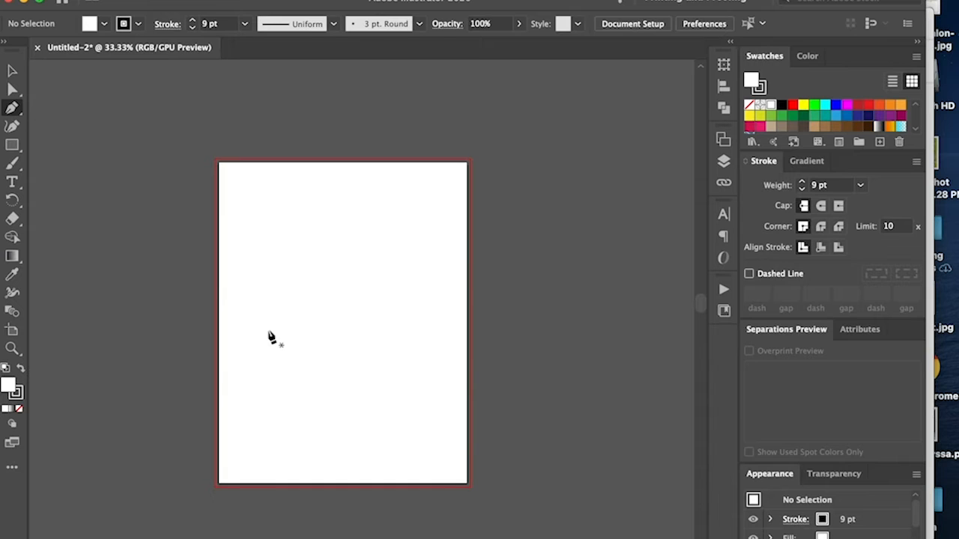
{"action": "left_click", "coordinate": [269, 284]}
{"action": "left_click", "coordinate": [304, 237]}
{"action": "left_click", "coordinate": [380, 238]}
{"action": "left_click", "coordinate": [382, 298]}
{"action": "left_click_drag", "start_coordinate": [339, 383], "coordinate": [233, 382]}
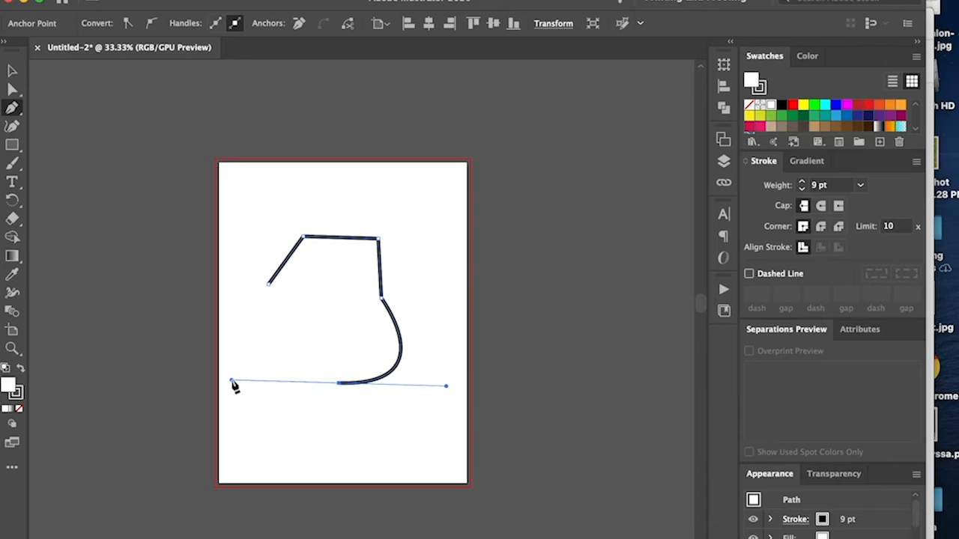
{"action": "left_click_drag", "start_coordinate": [233, 384], "coordinate": [252, 393]}
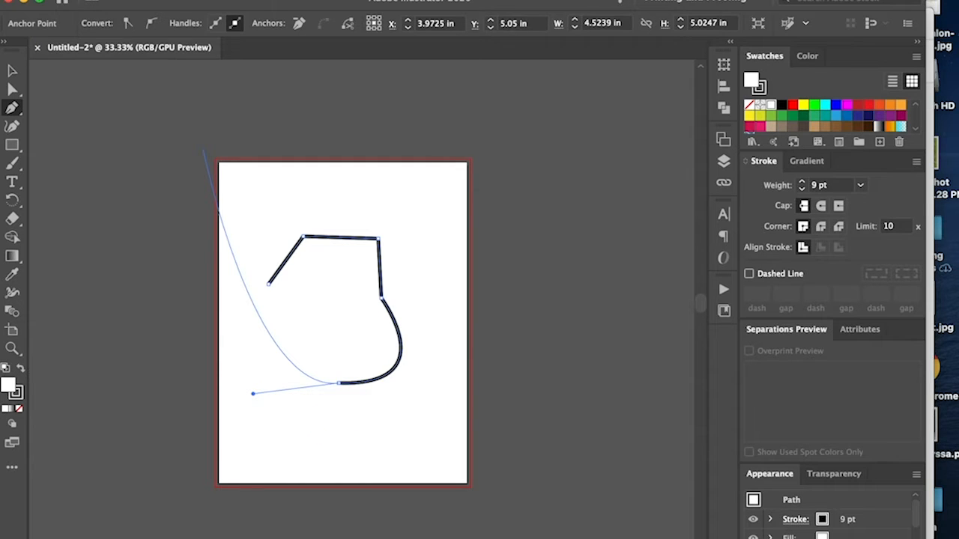
{"action": "left_click", "coordinate": [96, 0]}
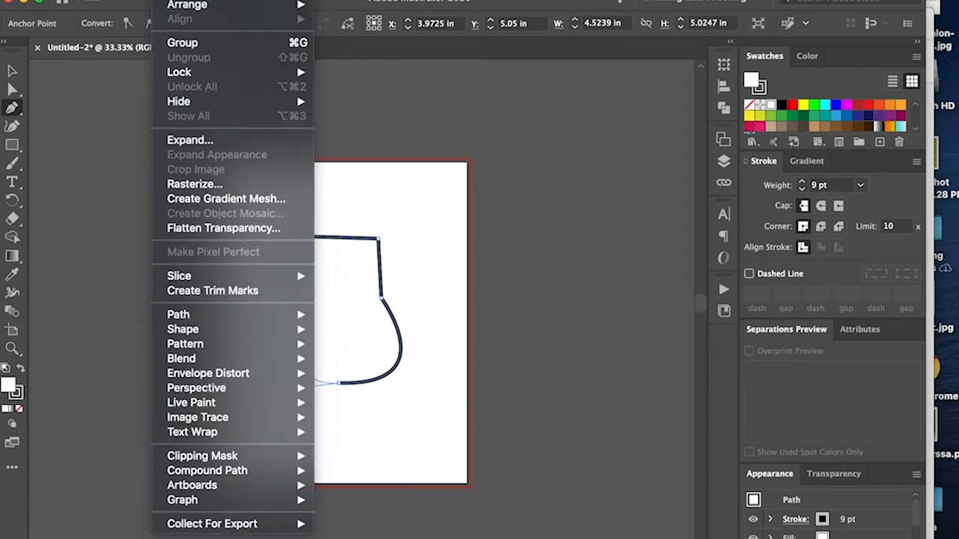
{"action": "mouse_move", "coordinate": [389, 0]}
{"action": "left_click", "coordinate": [10, 66]}
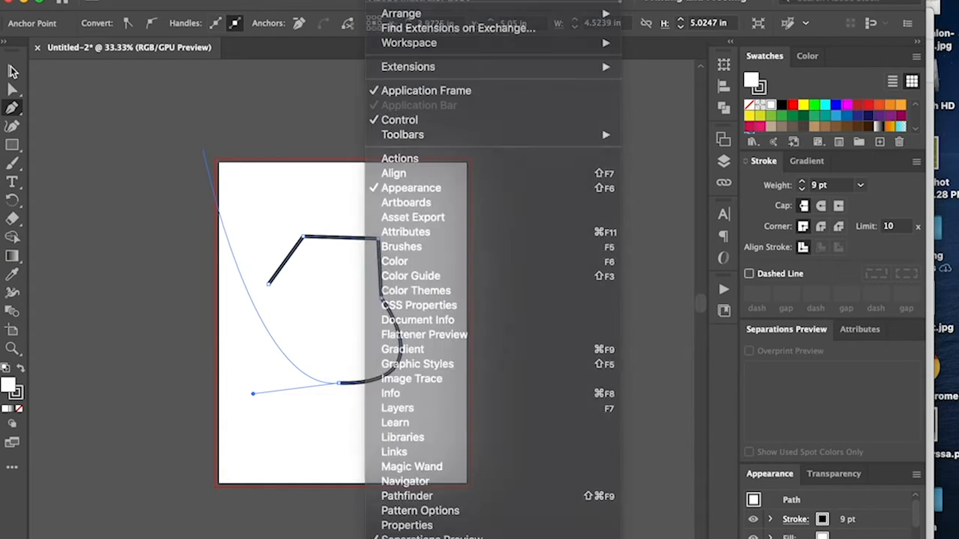
{"action": "left_click", "coordinate": [144, 162]}
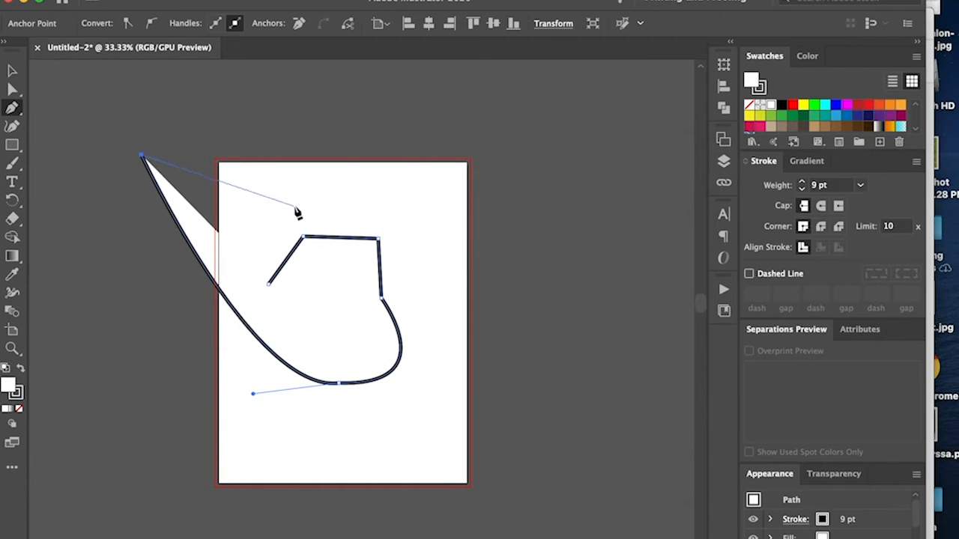
{"action": "key", "text": "super+z"}
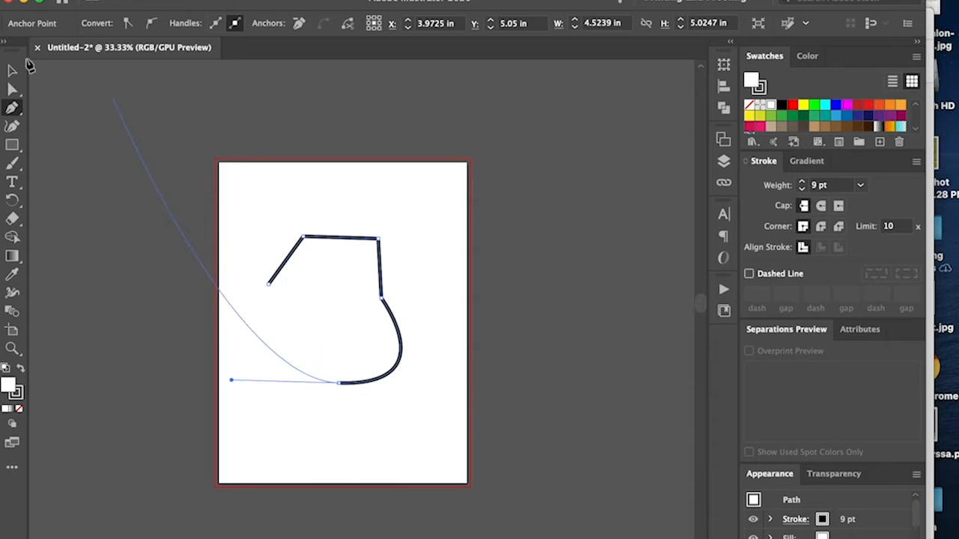
Select the open pen path and delete it
{"action": "left_click", "coordinate": [12, 71]}
{"action": "left_click", "coordinate": [180, 178]}
{"action": "left_click", "coordinate": [360, 240]}
{"action": "key", "text": "Delete"}
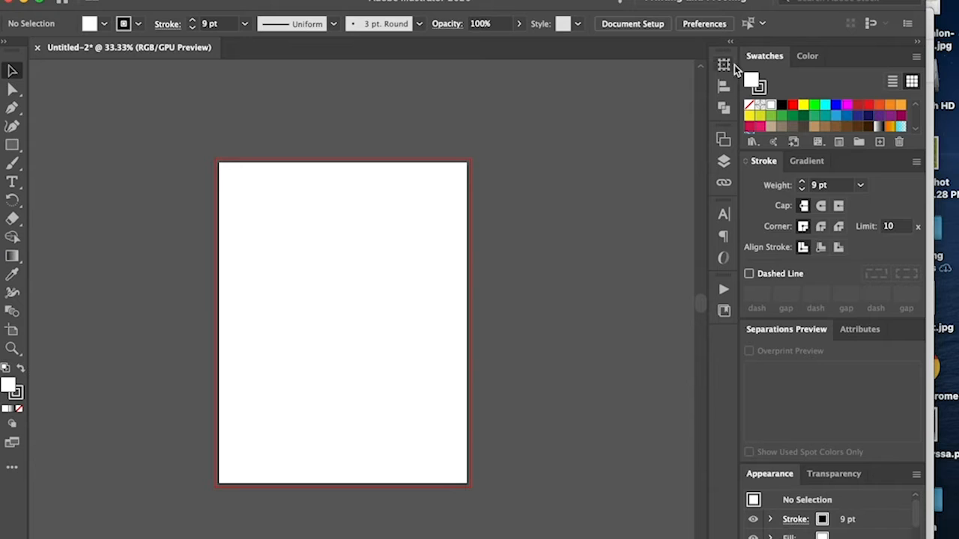
Show the document's layers and add a new layer above Layer 1
{"action": "left_click", "coordinate": [724, 165]}
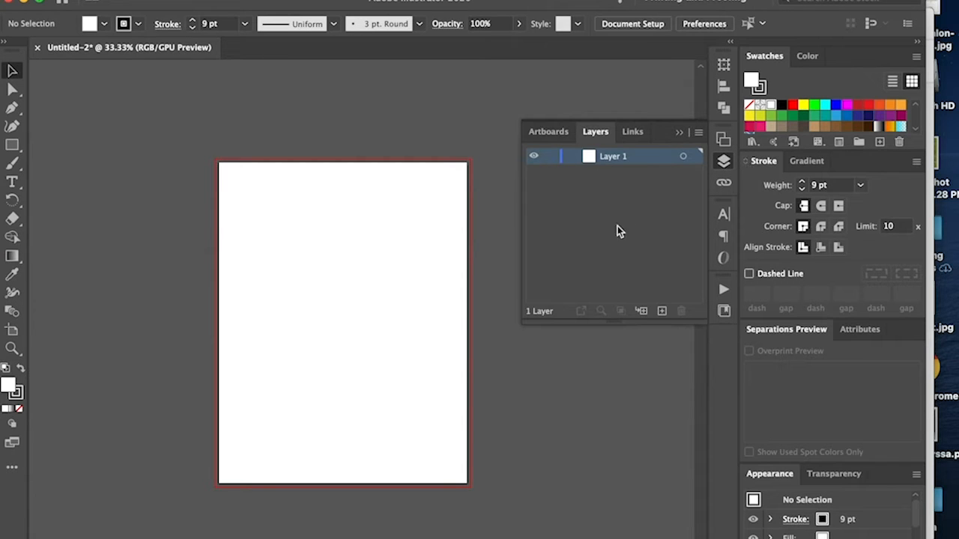
{"action": "left_click", "coordinate": [661, 311]}
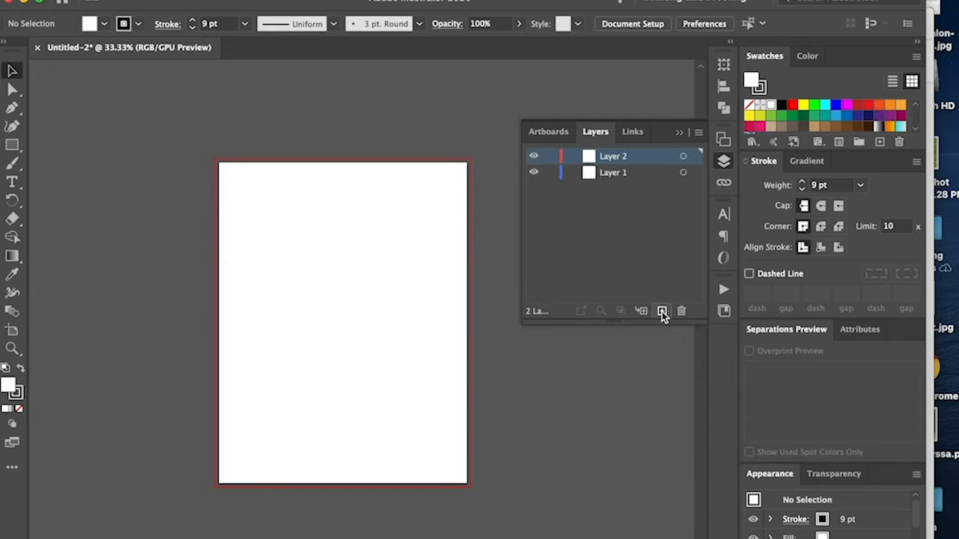
Add a third layer, then undo the additions of both extra layers and hide the layer list
{"action": "left_click", "coordinate": [661, 311]}
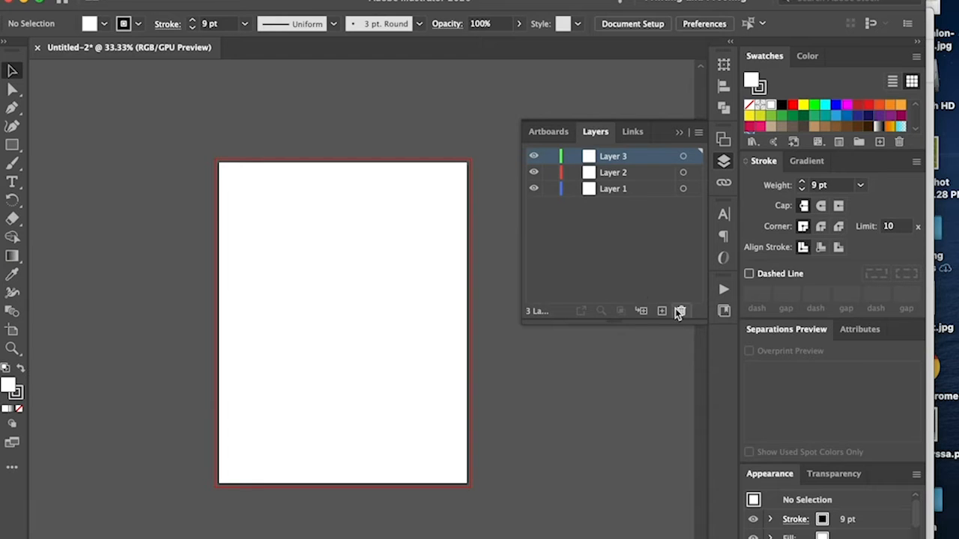
{"action": "key", "text": "super+z"}
{"action": "key", "text": "super+z"}
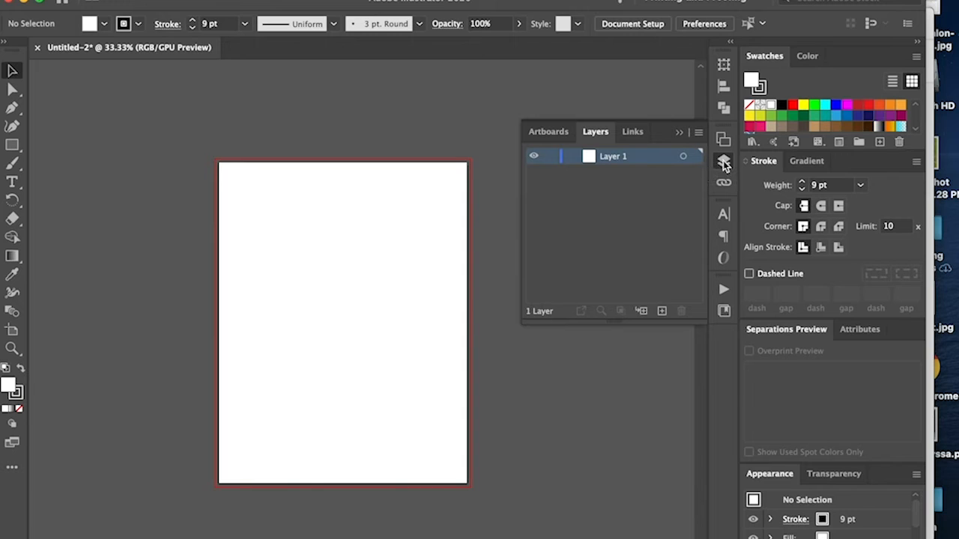
{"action": "left_click", "coordinate": [724, 161]}
Sample the blank artboard's appearance with the Eyedropper, then return to the Selection tool
{"action": "left_click_drag", "start_coordinate": [833, 153], "coordinate": [834, 187]}
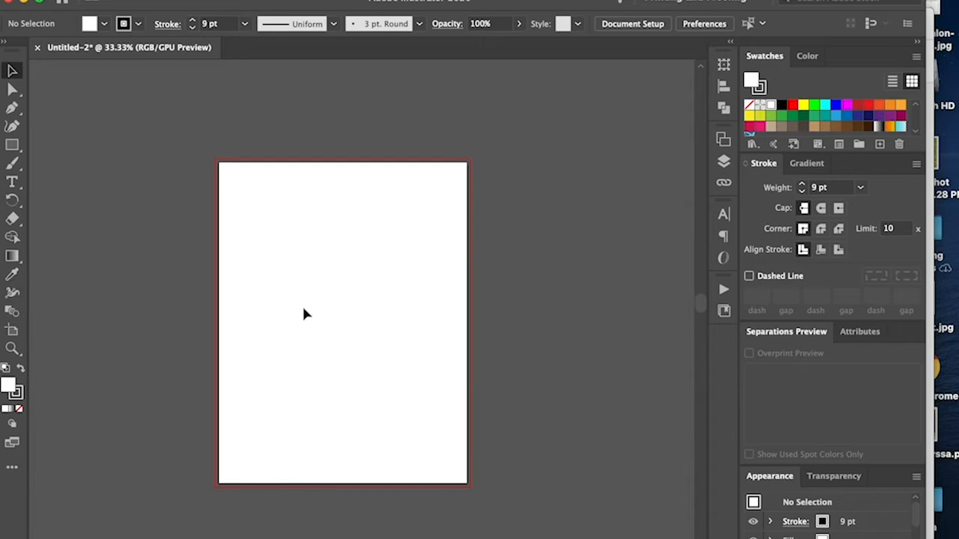
{"action": "key", "text": "i"}
{"action": "left_click", "coordinate": [311, 277]}
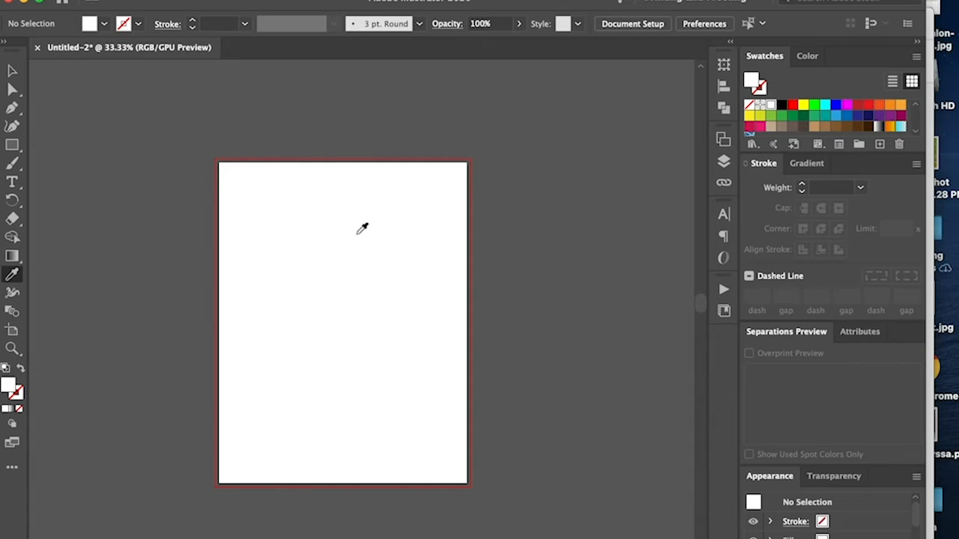
{"action": "key", "text": "v"}
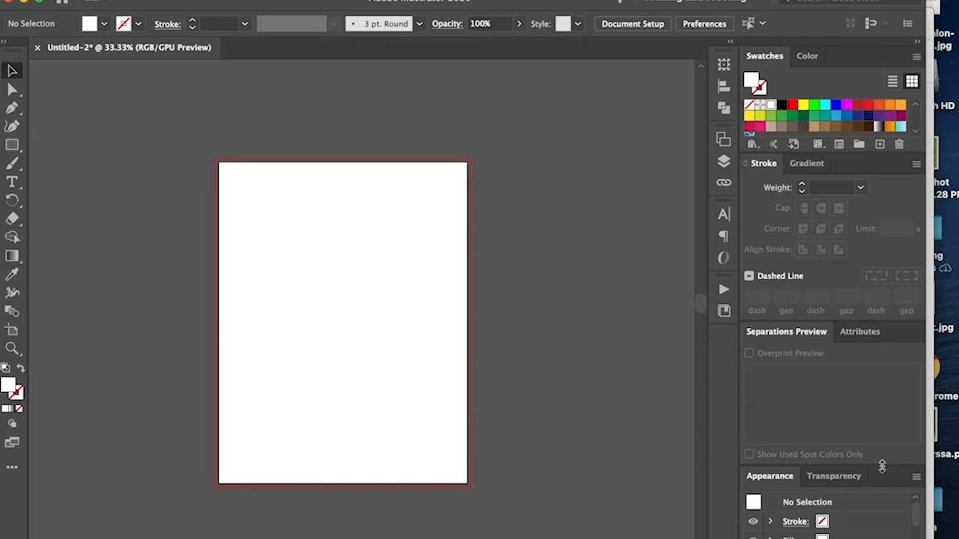
{"action": "left_click_drag", "start_coordinate": [882, 467], "coordinate": [885, 447]}
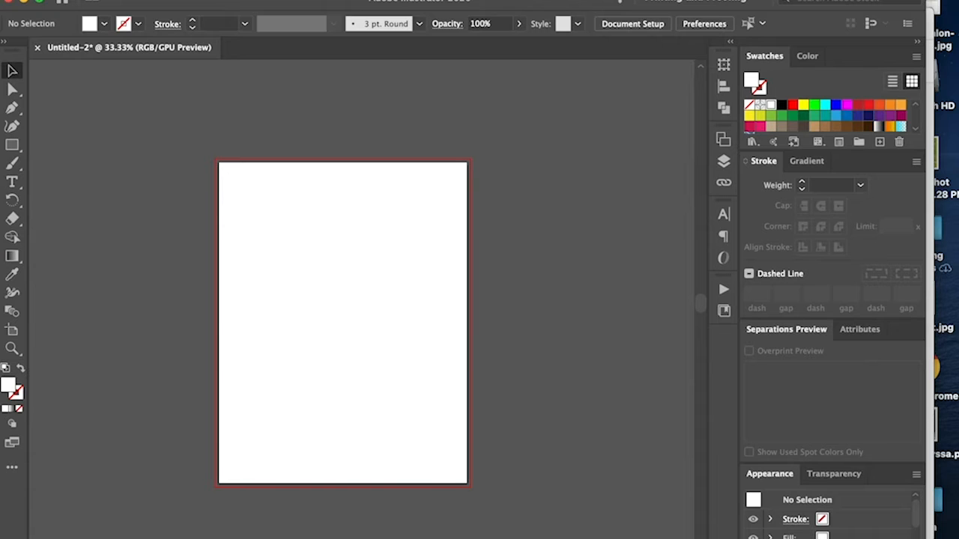
Place the portrait PNG from the Desktop as a linked image, sizing it over the artboard
{"action": "left_click", "coordinate": [101, 0]}
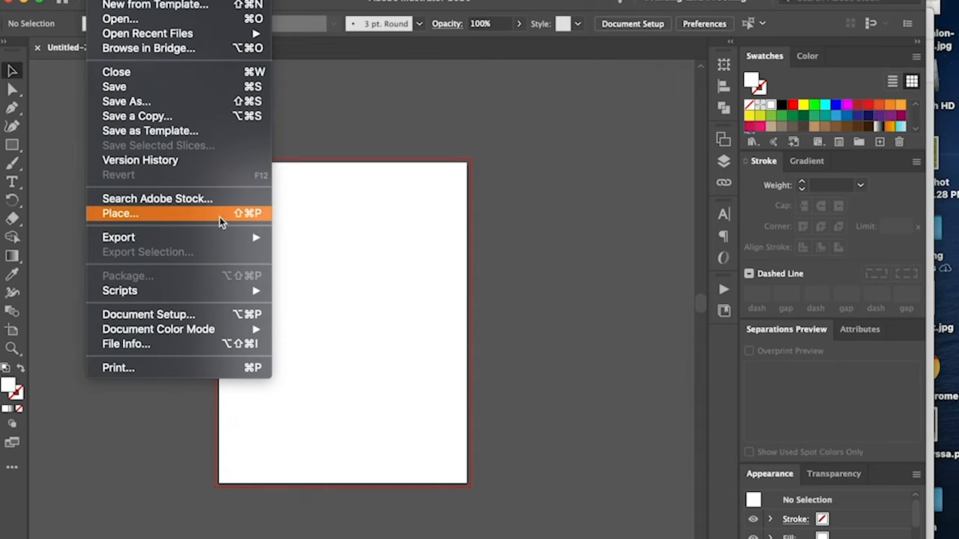
{"action": "left_click", "coordinate": [202, 215]}
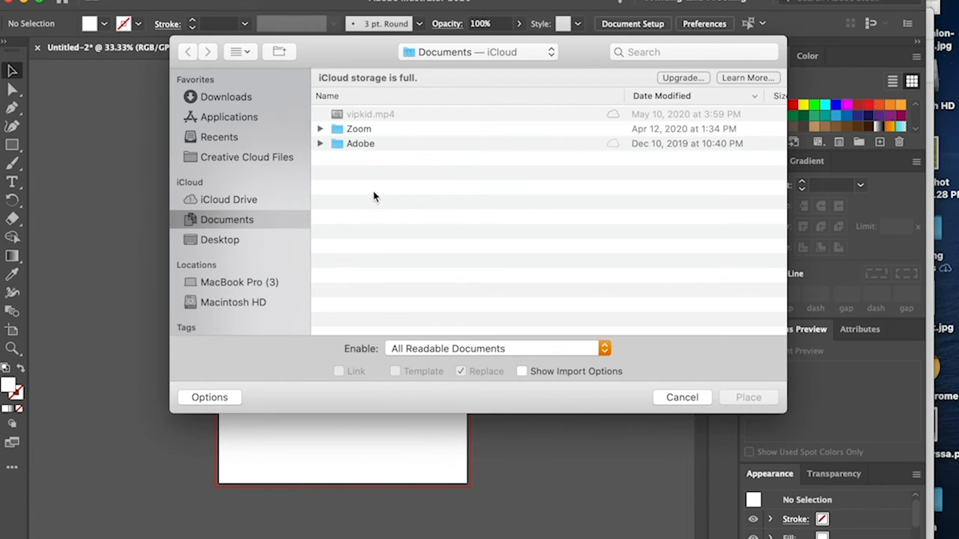
{"action": "left_click", "coordinate": [217, 244]}
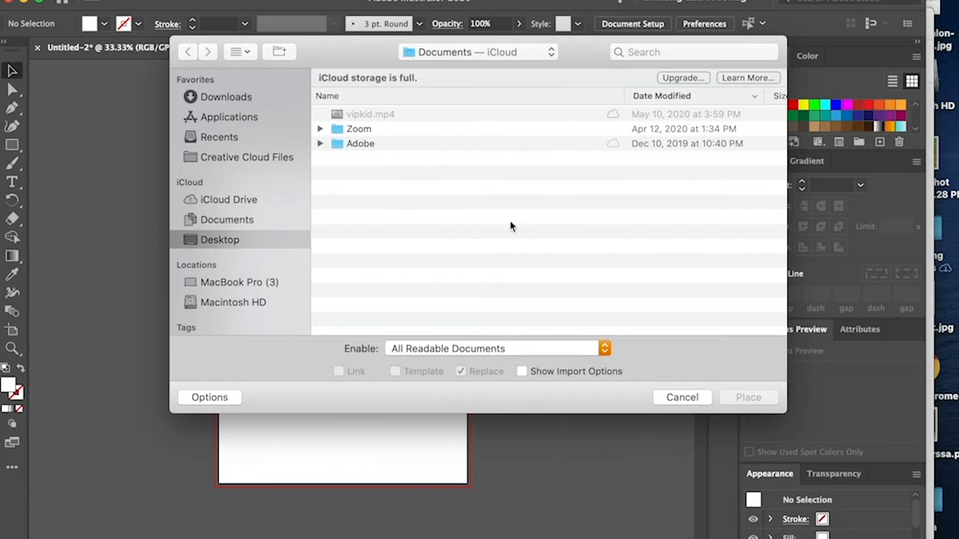
{"action": "left_click", "coordinate": [347, 176]}
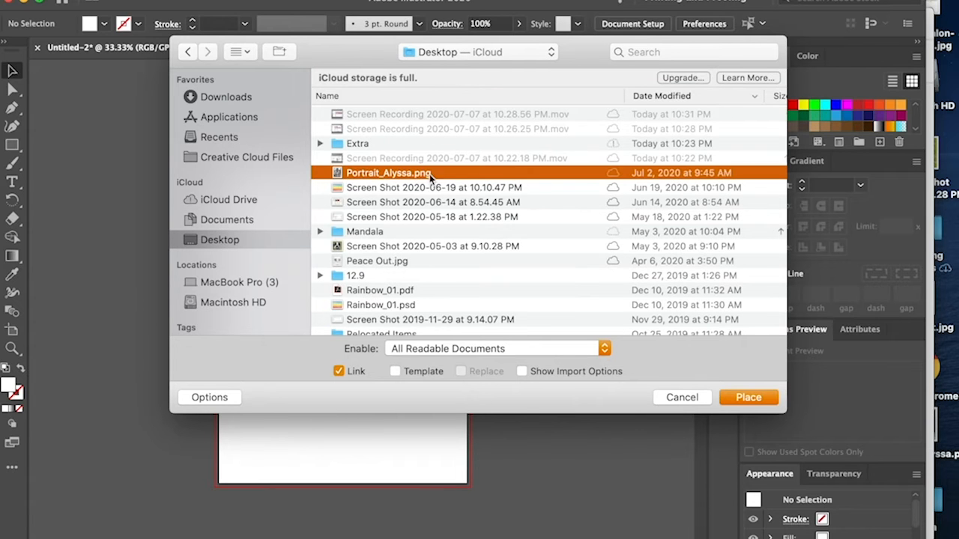
{"action": "left_click", "coordinate": [747, 397]}
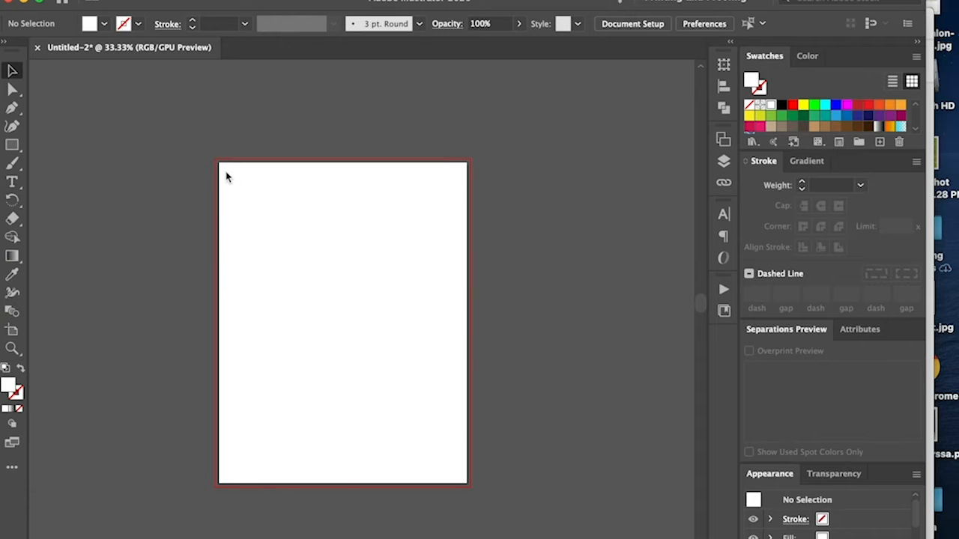
{"action": "mouse_move", "coordinate": [226, 172]}
{"action": "left_mouse_down"}
{"action": "mouse_move", "coordinate": [469, 389]}
{"action": "mouse_move", "coordinate": [556, 452]}
{"action": "left_mouse_up"}
Enlarge the portrait past the artboard's side edges, centre it horizontally on the page, and embed it in the document
{"action": "left_click_drag", "start_coordinate": [366, 370], "coordinate": [372, 402]}
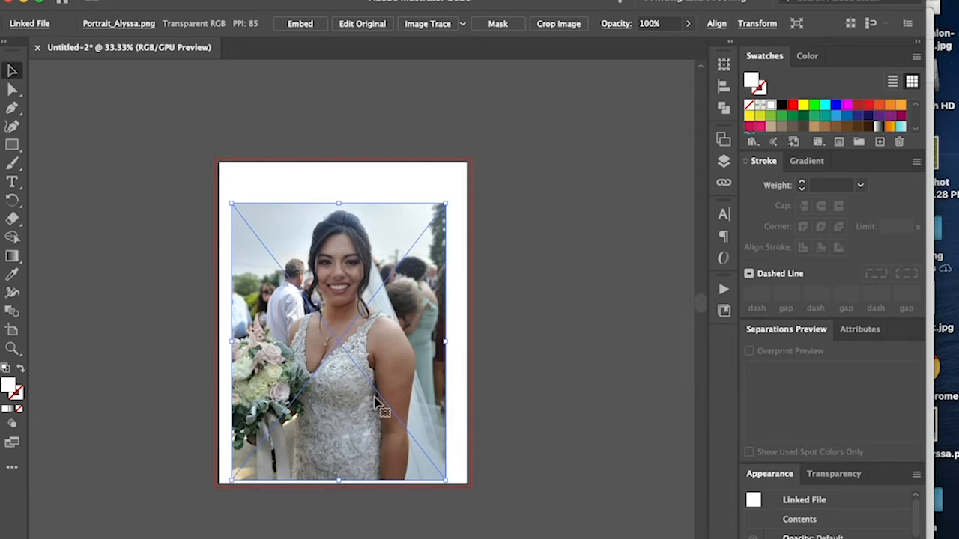
{"action": "left_click_drag", "start_coordinate": [445, 344], "coordinate": [484, 344]}
{"action": "left_click_drag", "start_coordinate": [411, 347], "coordinate": [420, 363]}
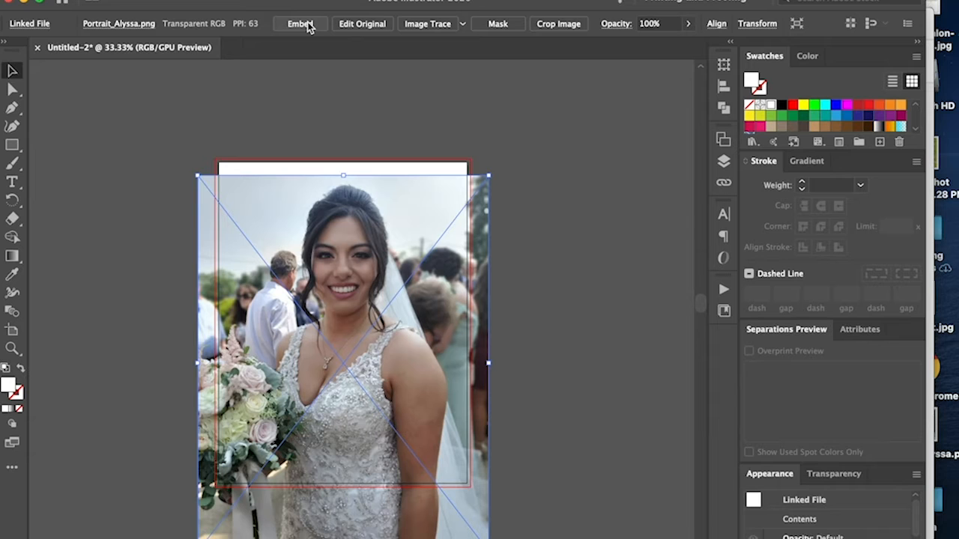
{"action": "left_click", "coordinate": [307, 26]}
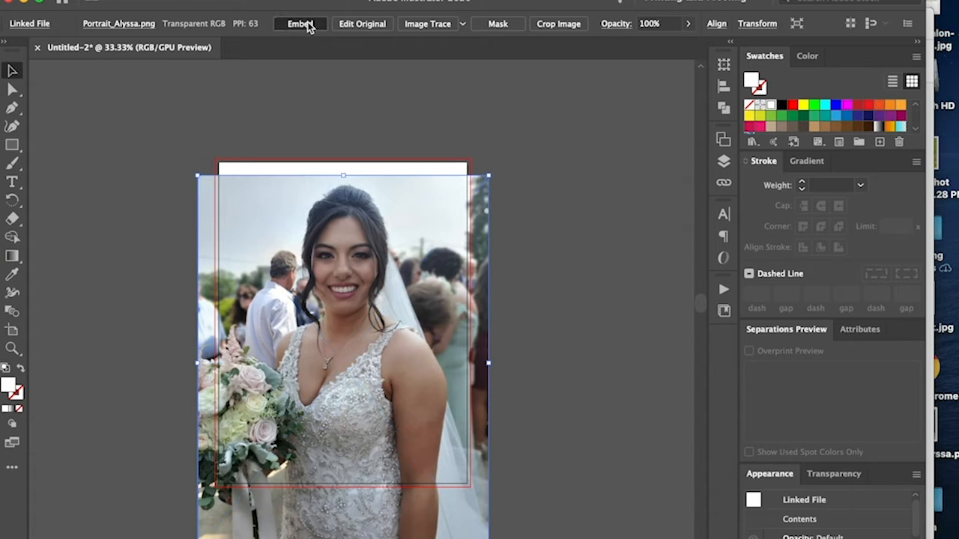
{"action": "left_click", "coordinate": [469, 123]}
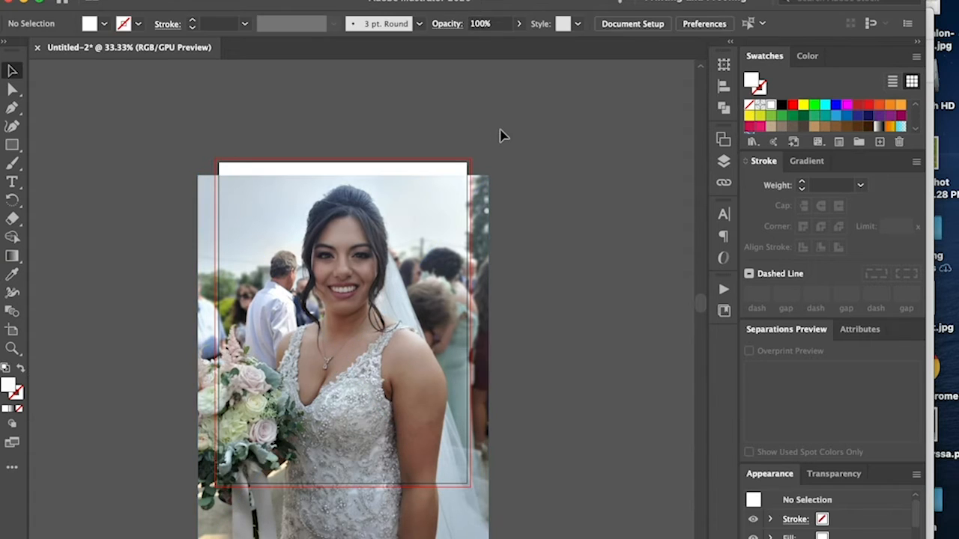
Toggle Layer 1's visibility off and on, and rename the layer "Background Image"
{"action": "left_click", "coordinate": [478, 239]}
{"action": "left_click", "coordinate": [724, 162]}
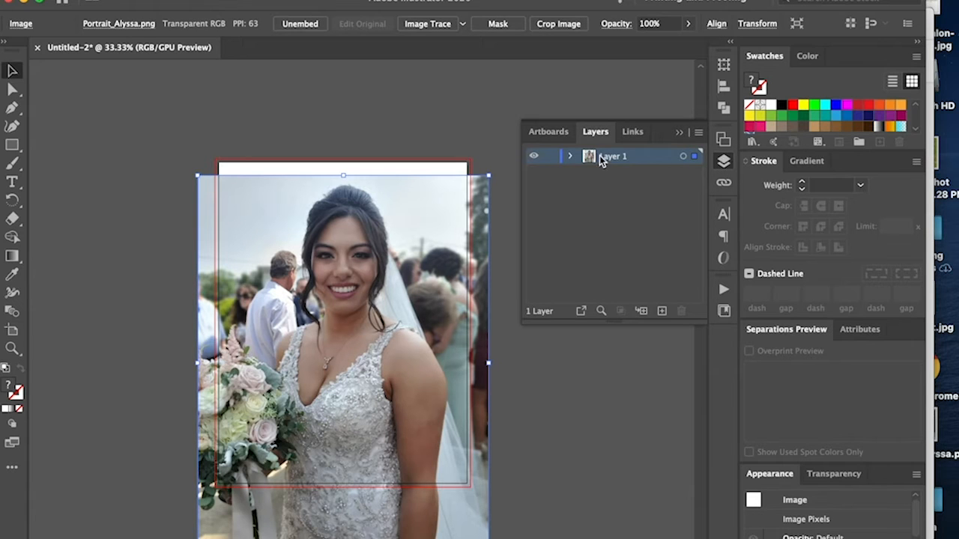
{"action": "left_click", "coordinate": [534, 156]}
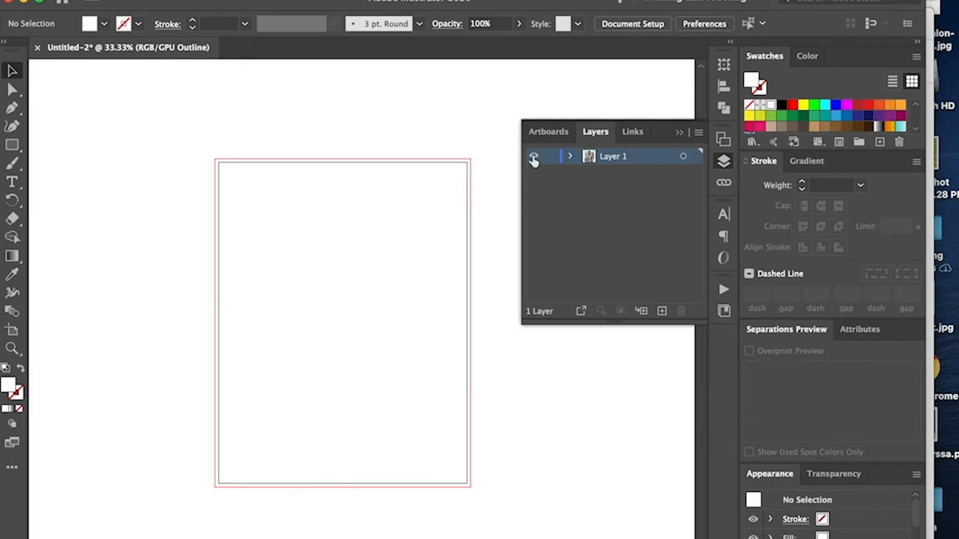
{"action": "left_click", "coordinate": [533, 155]}
{"action": "double_click", "coordinate": [614, 157]}
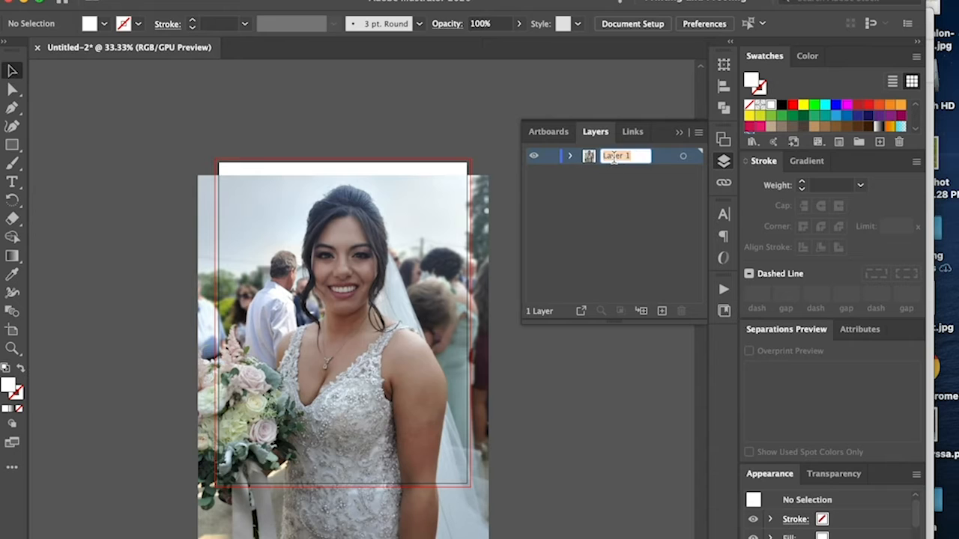
{"action": "type", "text": "Background Image"}
{"action": "left_click", "coordinate": [608, 210]}
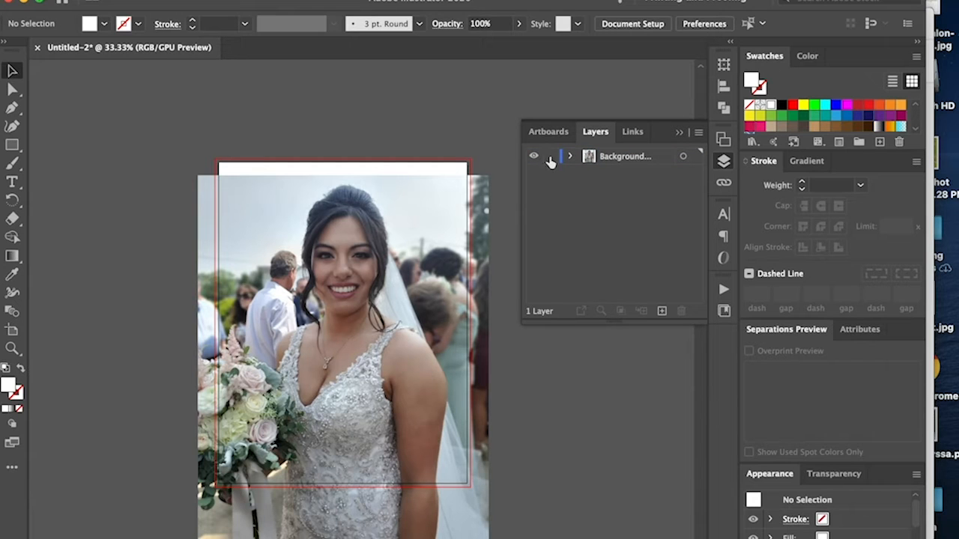
Lock the Background Image layer and add a new layer above it
{"action": "left_click", "coordinate": [549, 157]}
{"action": "left_click", "coordinate": [663, 310]}
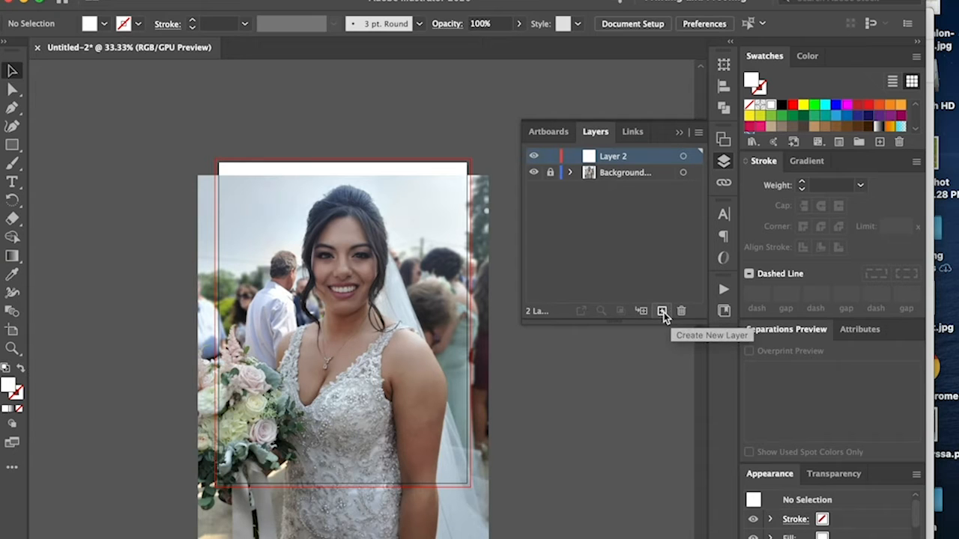
Start a Pen tool path on the new layer at the hair parting above the forehead
{"action": "key", "text": "super+equal"}
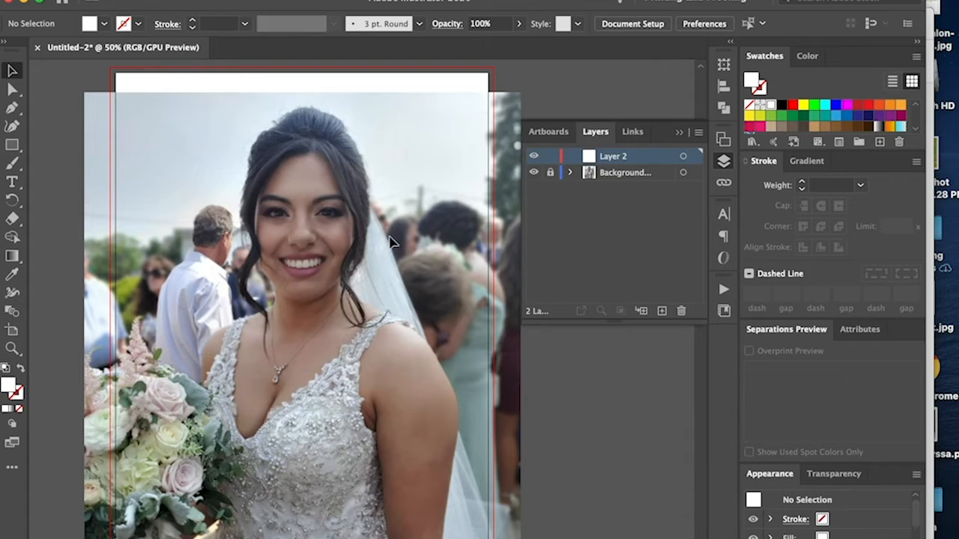
{"action": "key", "text": "p"}
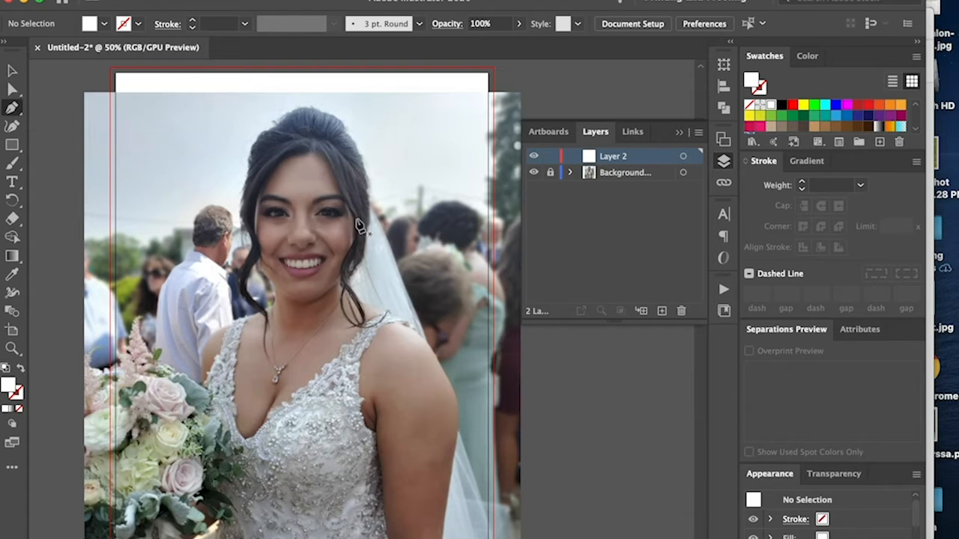
{"action": "key", "text": "super+equal"}
{"action": "key", "text": "super+equal"}
{"action": "key", "text": "super+equal"}
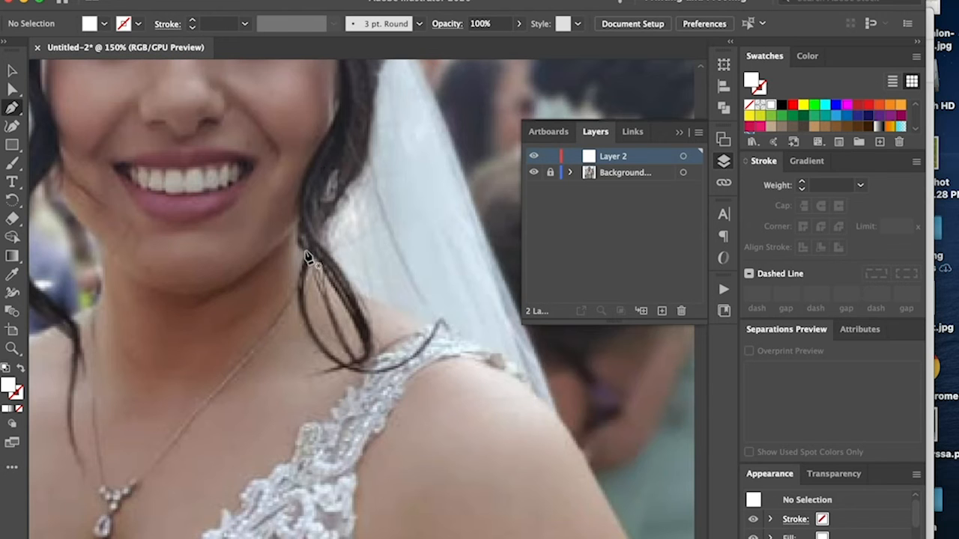
{"action": "scroll", "coordinate": [307, 258], "scroll_direction": "up", "scroll_amount": 3}
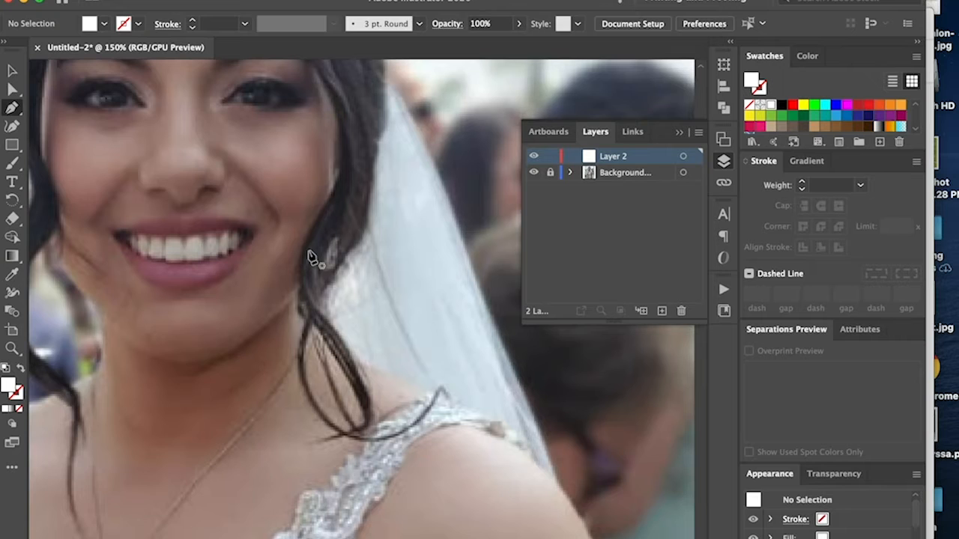
{"action": "scroll", "coordinate": [309, 257], "scroll_direction": "up", "scroll_amount": 10}
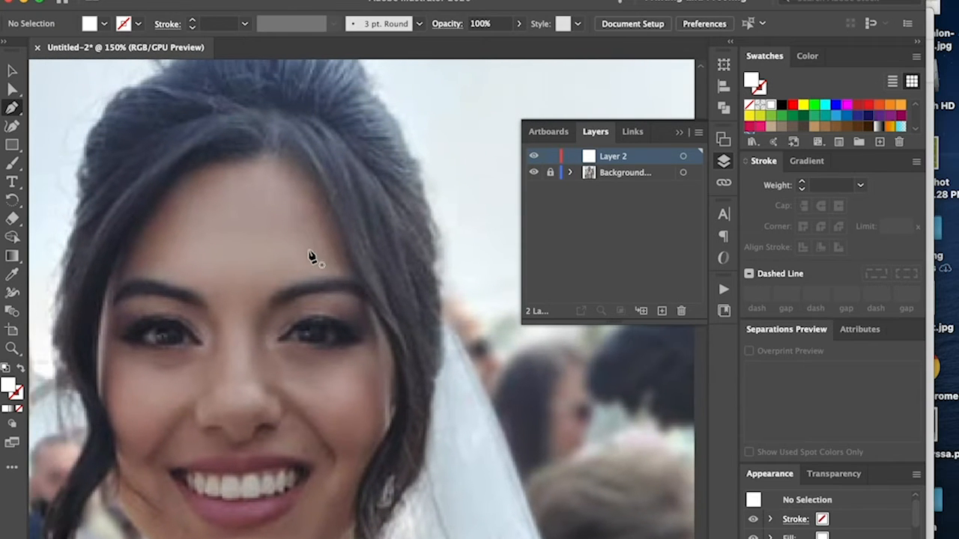
{"action": "left_click", "coordinate": [273, 142]}
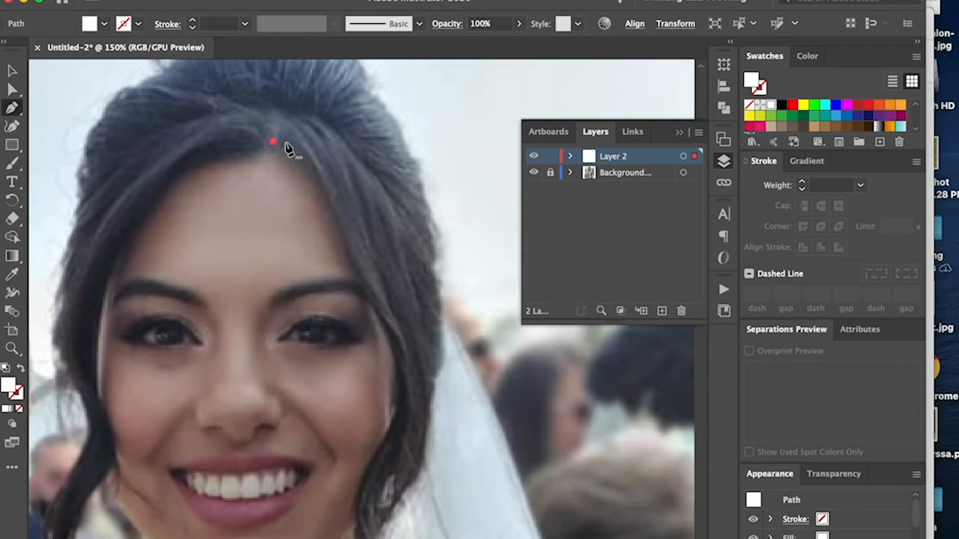
{"action": "left_click_drag", "start_coordinate": [385, 253], "coordinate": [424, 366]}
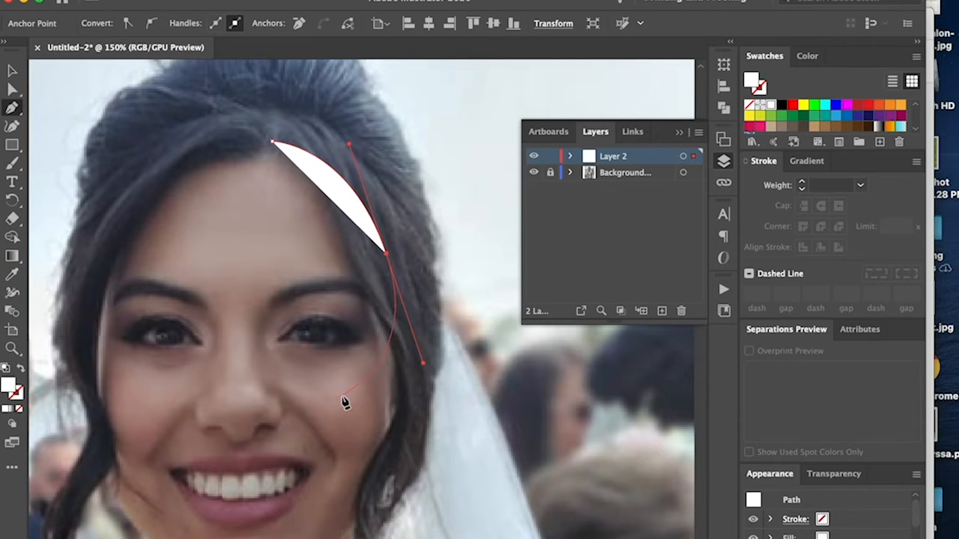
{"action": "scroll", "coordinate": [420, 390], "scroll_direction": "down", "scroll_amount": 2}
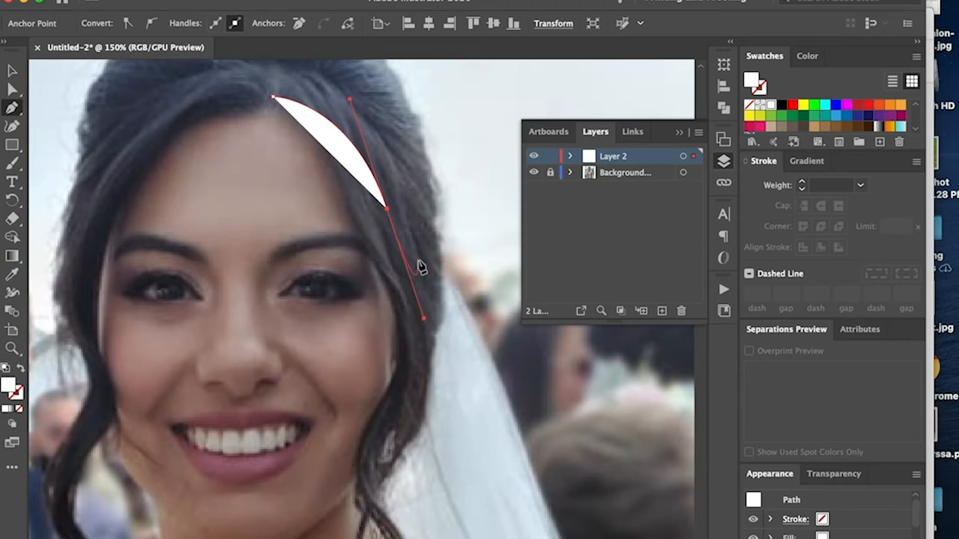
{"action": "key", "text": "super+z"}
Trace the right side of the face from the hair parting down to the chin with three curved Pen segments
{"action": "left_click_drag", "start_coordinate": [380, 205], "coordinate": [404, 302]}
{"action": "left_click_drag", "start_coordinate": [391, 363], "coordinate": [309, 436]}
{"action": "scroll", "coordinate": [397, 383], "scroll_direction": "down", "scroll_amount": 5}
{"action": "left_click_drag", "start_coordinate": [234, 447], "coordinate": [201, 444]}
{"action": "scroll", "coordinate": [184, 352], "scroll_direction": "left", "scroll_amount": 2}
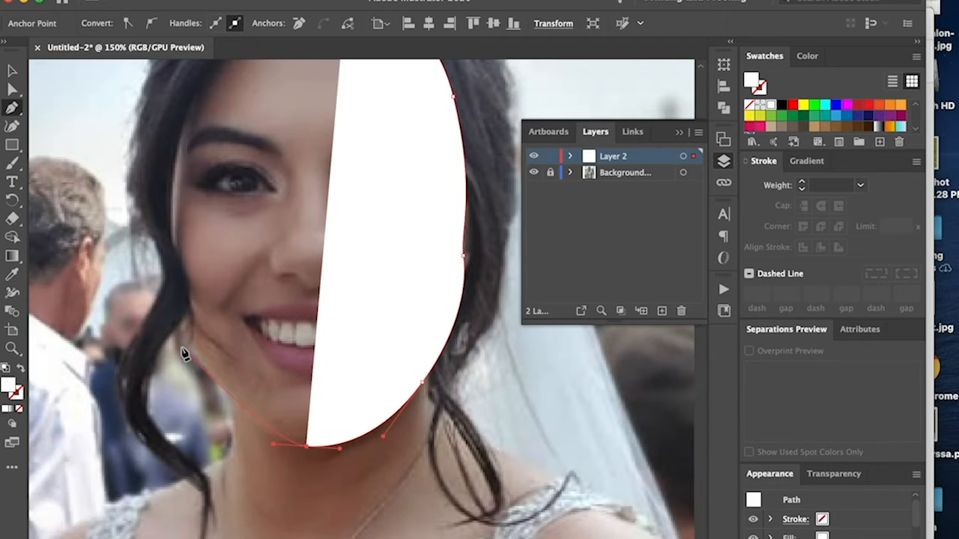
Swap the path's fill and stroke, trace the left side of the face back up to close the outline, and deselect it
{"action": "left_click", "coordinate": [21, 374]}
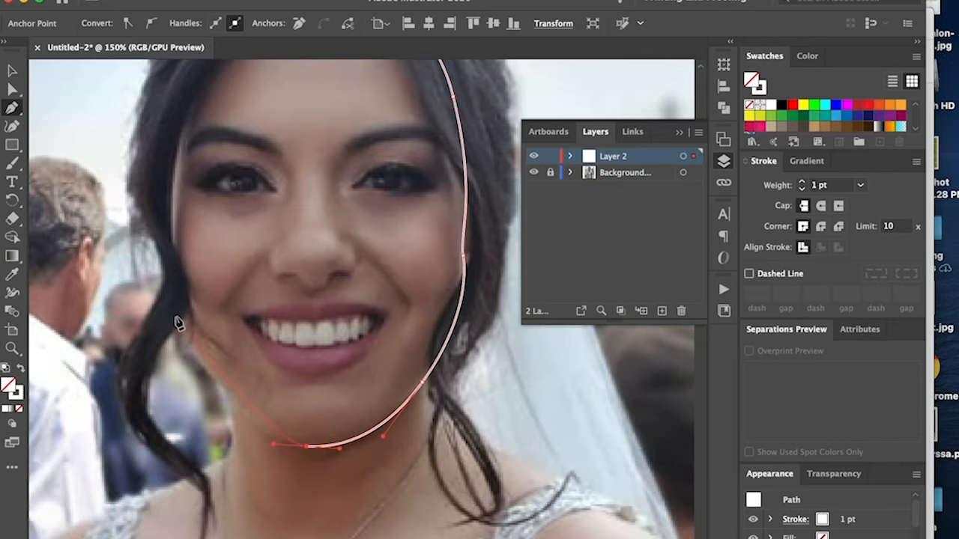
{"action": "left_click_drag", "start_coordinate": [187, 331], "coordinate": [170, 275]}
{"action": "scroll", "coordinate": [180, 197], "scroll_direction": "up", "scroll_amount": 5}
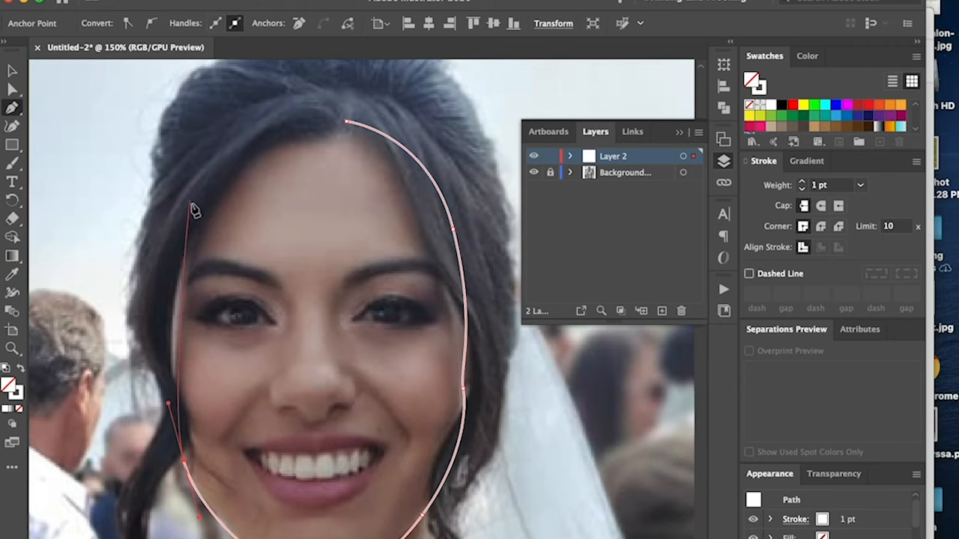
{"action": "left_click_drag", "start_coordinate": [189, 220], "coordinate": [223, 147]}
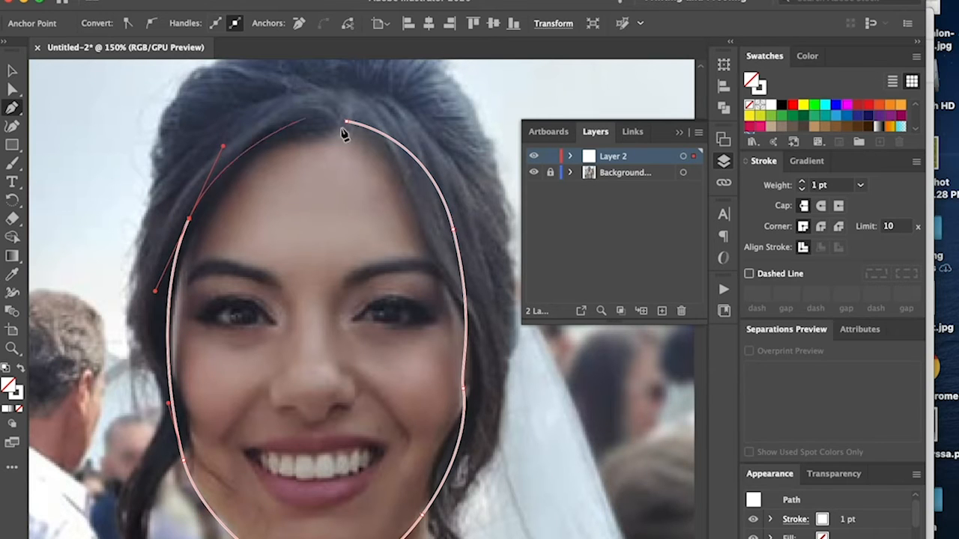
{"action": "left_click_drag", "start_coordinate": [347, 122], "coordinate": [430, 129]}
{"action": "scroll", "coordinate": [465, 236], "scroll_direction": "down", "scroll_amount": 6}
{"action": "scroll", "coordinate": [456, 252], "scroll_direction": "right", "scroll_amount": 2}
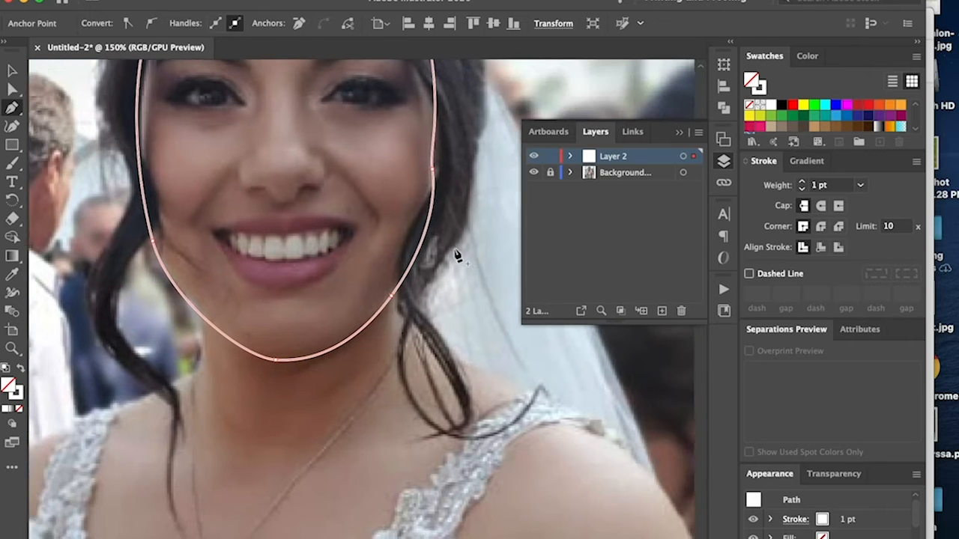
{"action": "left_click", "coordinate": [463, 335], "text": "super"}
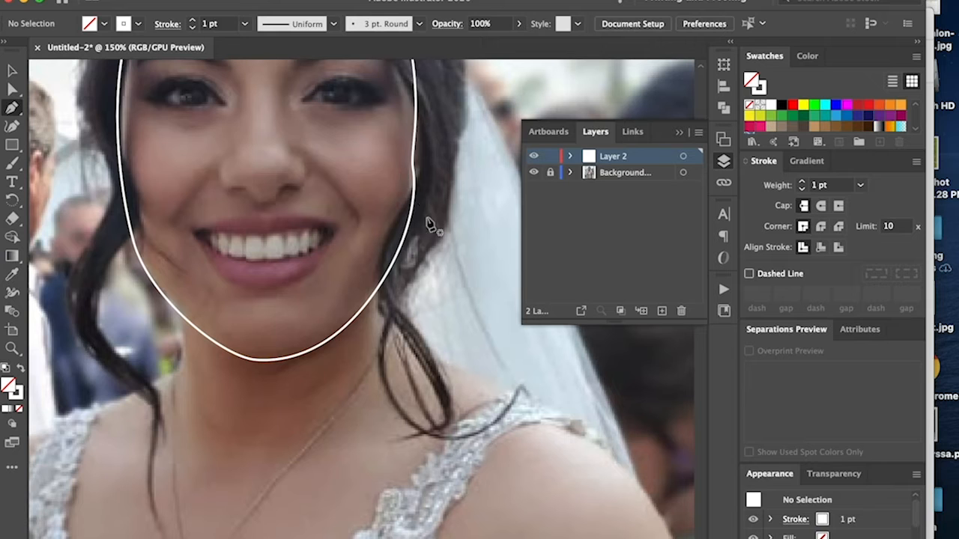
{"action": "scroll", "coordinate": [403, 286], "scroll_direction": "down", "scroll_amount": 1}
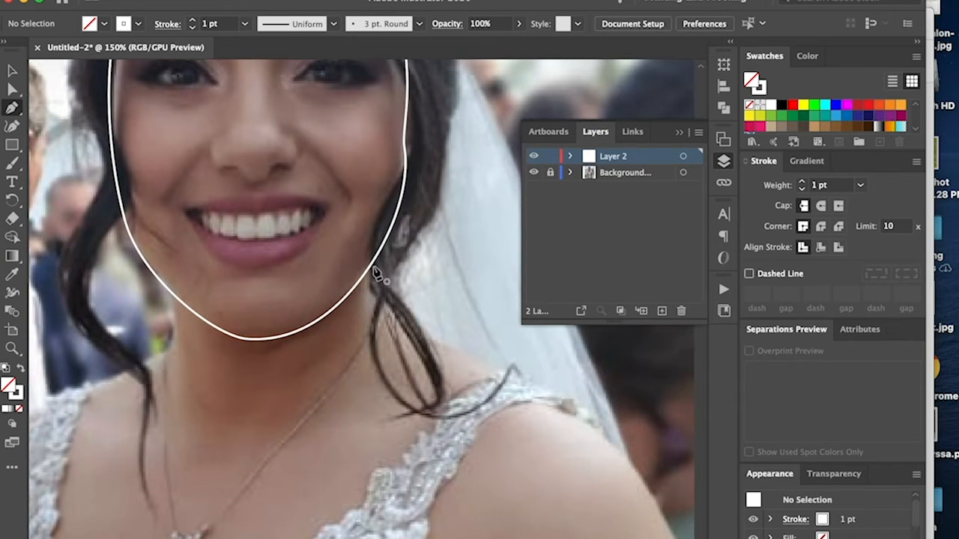
{"action": "left_click", "coordinate": [374, 273]}
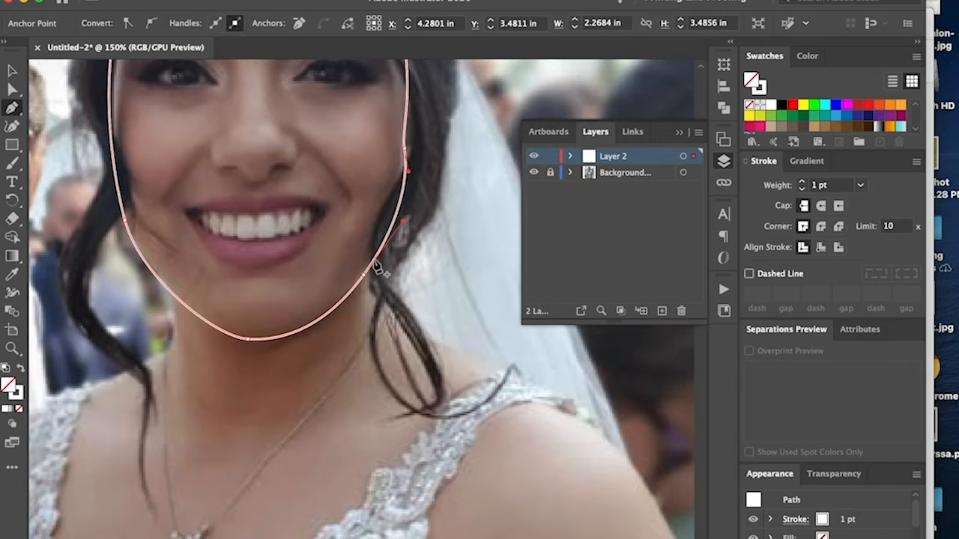
{"action": "left_click", "coordinate": [421, 279], "text": "super"}
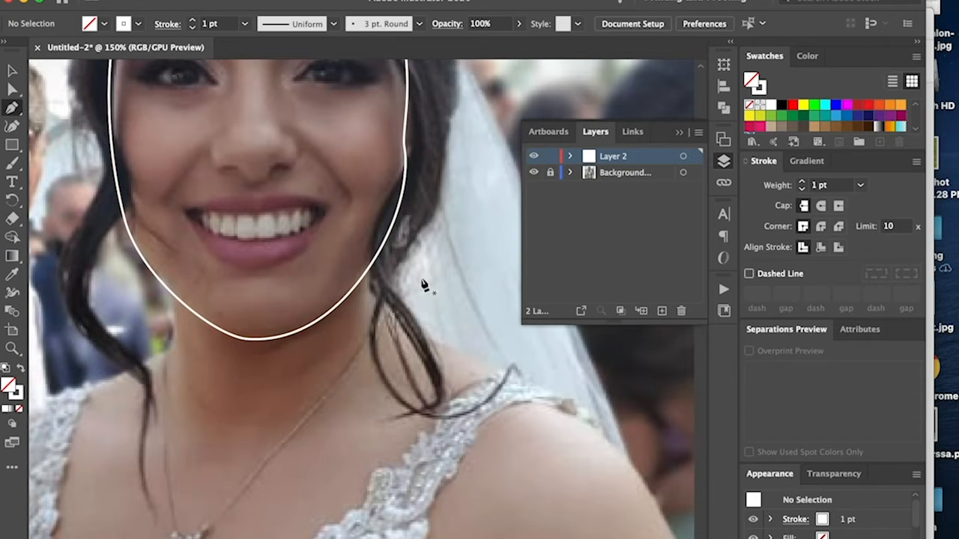
{"action": "left_click", "coordinate": [369, 271]}
{"action": "key", "text": "super+z"}
Start a new Pen path at the jaw on the right and trace the neck and the top of the shoulder with curved segments
{"action": "left_click", "coordinate": [369, 274]}
{"action": "left_click_drag", "start_coordinate": [421, 342], "coordinate": [450, 356]}
{"action": "scroll", "coordinate": [452, 356], "scroll_direction": "down", "scroll_amount": 1}
{"action": "scroll", "coordinate": [453, 361], "scroll_direction": "down", "scroll_amount": 3}
{"action": "scroll", "coordinate": [454, 362], "scroll_direction": "right", "scroll_amount": 3}
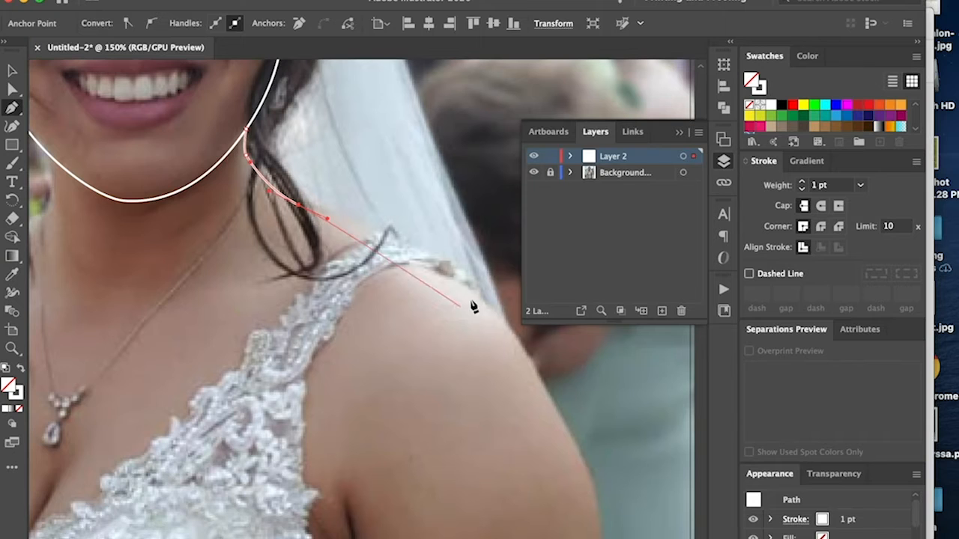
{"action": "left_click_drag", "start_coordinate": [479, 302], "coordinate": [552, 379]}
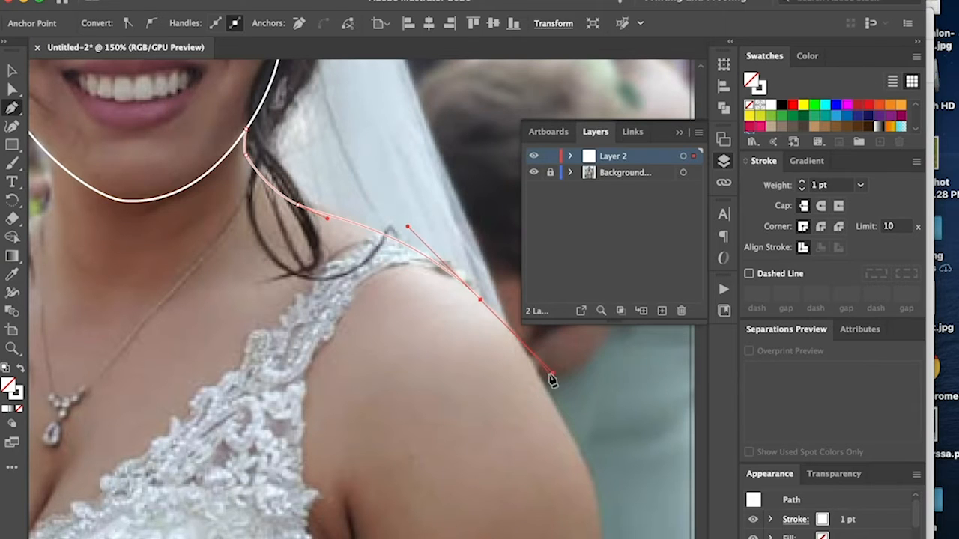
Continue the body path down the outer edge of the arm to the page's lower edge, ending on a corner point
{"action": "scroll", "coordinate": [552, 381], "scroll_direction": "down", "scroll_amount": 4}
{"action": "scroll", "coordinate": [552, 382], "scroll_direction": "right", "scroll_amount": 1}
{"action": "scroll", "coordinate": [558, 391], "scroll_direction": "down", "scroll_amount": 1}
{"action": "scroll", "coordinate": [558, 391], "scroll_direction": "right", "scroll_amount": 1}
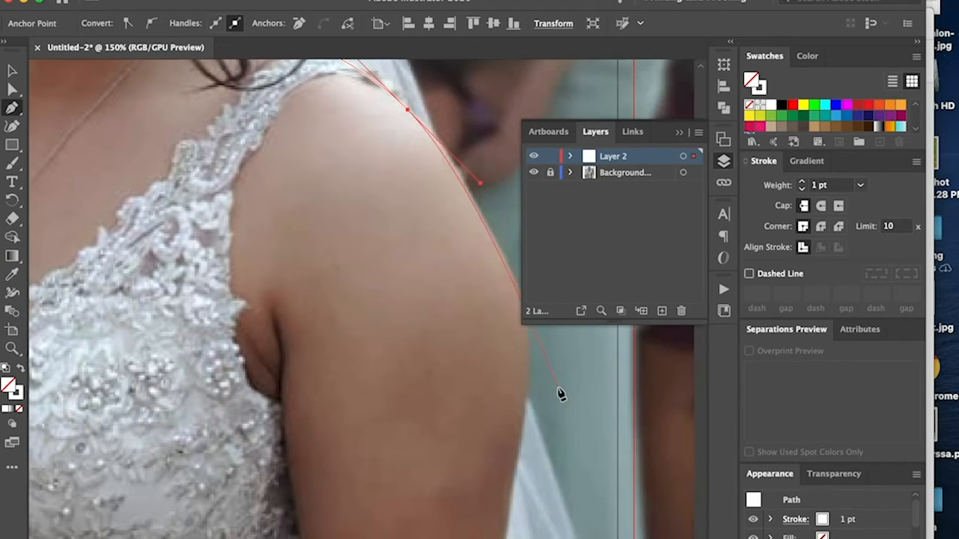
{"action": "left_click_drag", "start_coordinate": [529, 372], "coordinate": [526, 465]}
{"action": "scroll", "coordinate": [524, 471], "scroll_direction": "down", "scroll_amount": 3}
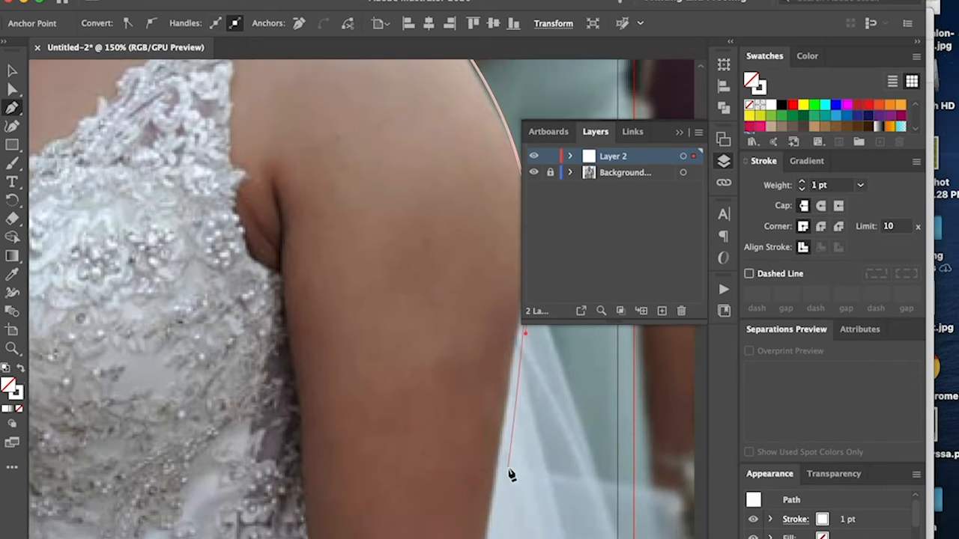
{"action": "left_click_drag", "start_coordinate": [493, 477], "coordinate": [489, 508]}
{"action": "scroll", "coordinate": [490, 508], "scroll_direction": "down", "scroll_amount": 2}
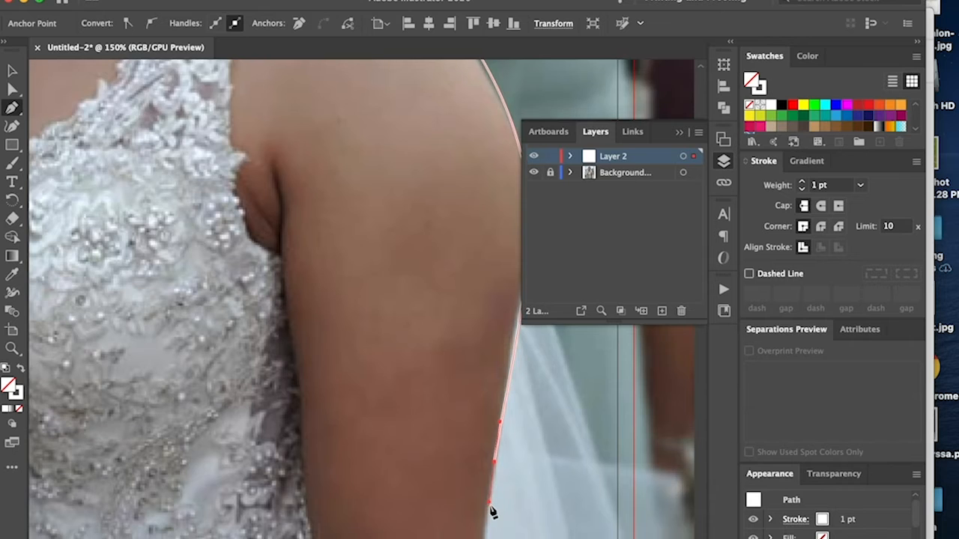
{"action": "scroll", "coordinate": [481, 512], "scroll_direction": "down", "scroll_amount": 1}
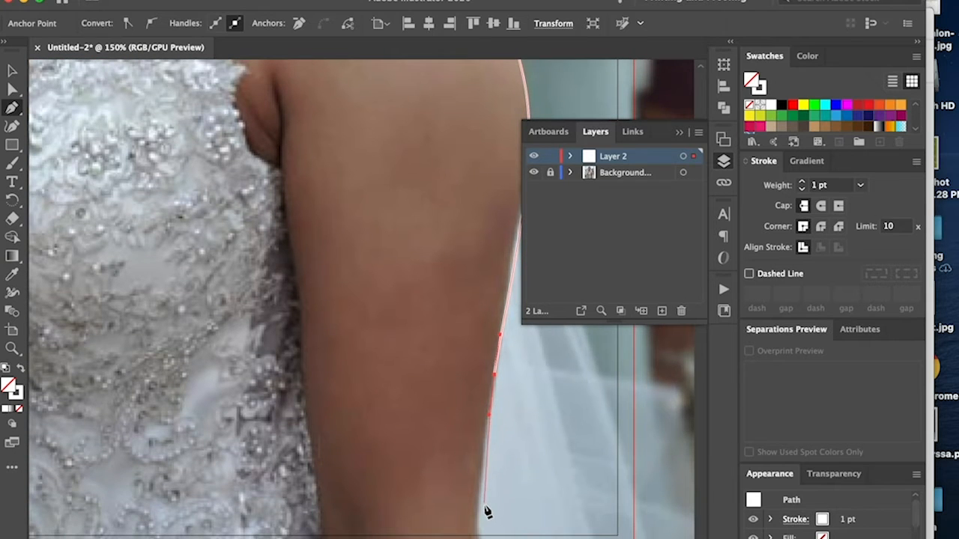
{"action": "scroll", "coordinate": [483, 506], "scroll_direction": "down", "scroll_amount": 1}
{"action": "left_click_drag", "start_coordinate": [479, 487], "coordinate": [481, 516]}
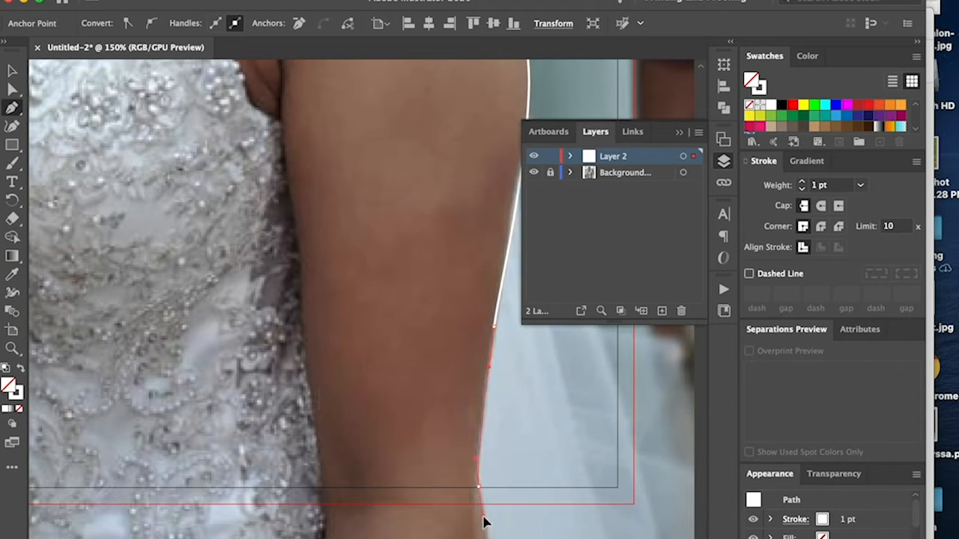
{"action": "left_click", "coordinate": [478, 487]}
Carry the body path across the forearm and up the inner edge of the arm to the armpit
{"action": "left_click", "coordinate": [300, 435]}
{"action": "scroll", "coordinate": [299, 375], "scroll_direction": "up", "scroll_amount": 3}
{"action": "left_click_drag", "start_coordinate": [292, 314], "coordinate": [287, 277]}
{"action": "left_click", "coordinate": [281, 254]}
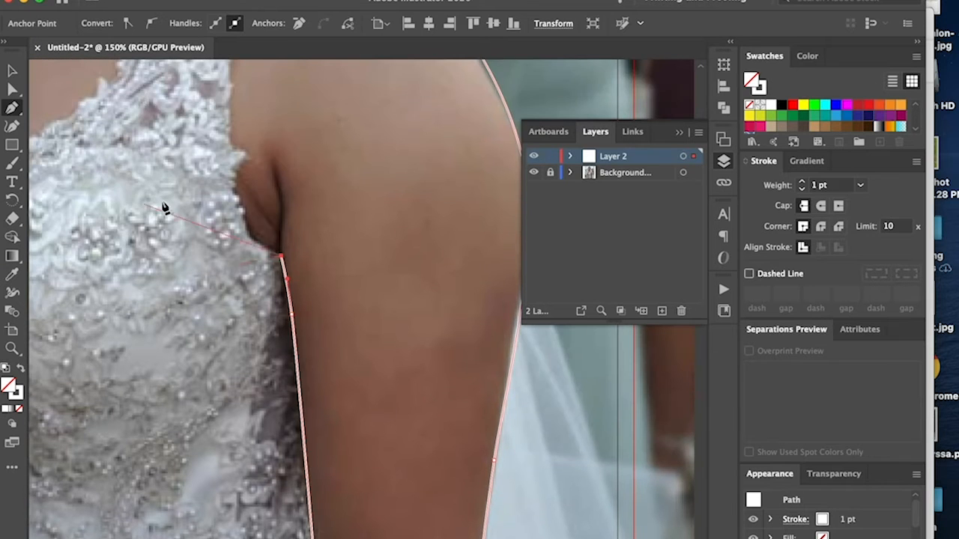
Trace a curve from the armpit across the top of the bodice to the neckline, ending on a corner point
{"action": "scroll", "coordinate": [147, 253], "scroll_direction": "up", "scroll_amount": 1}
{"action": "scroll", "coordinate": [233, 246], "scroll_direction": "left", "scroll_amount": 3}
{"action": "scroll", "coordinate": [272, 282], "scroll_direction": "up", "scroll_amount": 1}
{"action": "scroll", "coordinate": [272, 283], "scroll_direction": "left", "scroll_amount": 1}
{"action": "left_click_drag", "start_coordinate": [419, 323], "coordinate": [397, 285]}
{"action": "scroll", "coordinate": [319, 230], "scroll_direction": "up", "scroll_amount": 1}
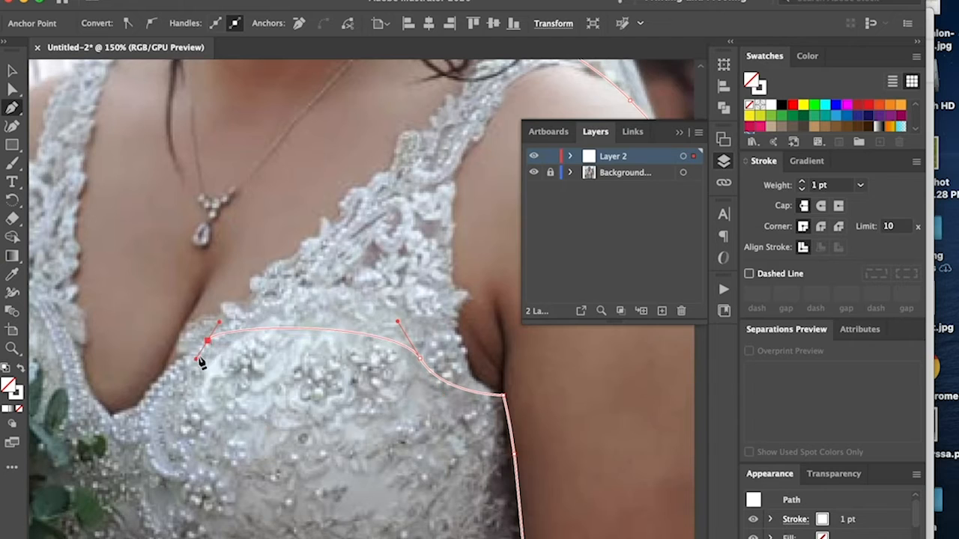
{"action": "left_click_drag", "start_coordinate": [208, 342], "coordinate": [172, 360]}
{"action": "left_click", "coordinate": [207, 342]}
Trace the neckline down through its lowest point and up along the left dress strap to the bouquet's edge
{"action": "scroll", "coordinate": [199, 359], "scroll_direction": "left", "scroll_amount": 2}
{"action": "left_click_drag", "start_coordinate": [191, 413], "coordinate": [163, 415]}
{"action": "left_click_drag", "start_coordinate": [139, 352], "coordinate": [135, 303]}
{"action": "scroll", "coordinate": [136, 305], "scroll_direction": "left", "scroll_amount": 2}
{"action": "scroll", "coordinate": [135, 305], "scroll_direction": "up", "scroll_amount": 1}
{"action": "left_click", "coordinate": [146, 302]}
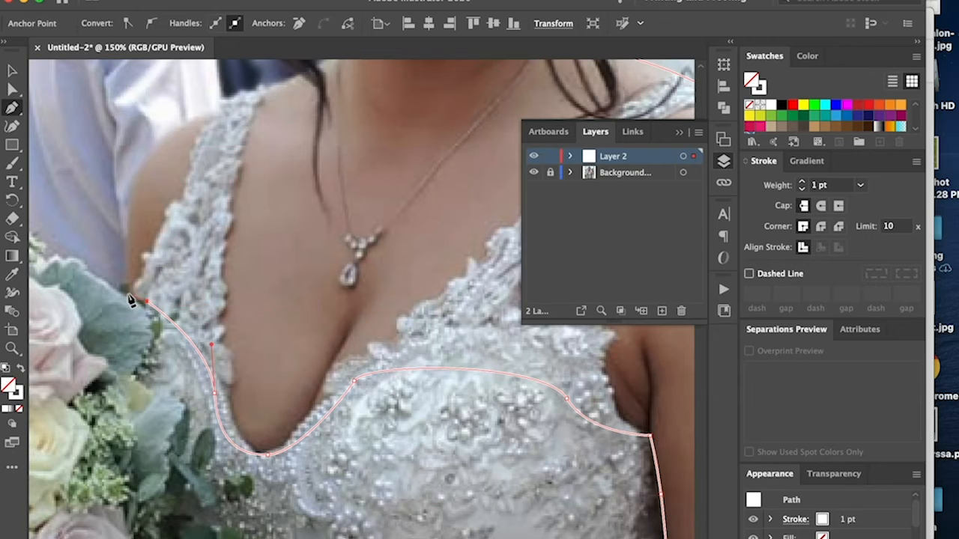
Trace the left shoulder from the bouquet up to the neck and on to the jawline
{"action": "scroll", "coordinate": [129, 301], "scroll_direction": "up", "scroll_amount": 2}
{"action": "left_click_drag", "start_coordinate": [144, 226], "coordinate": [171, 191]}
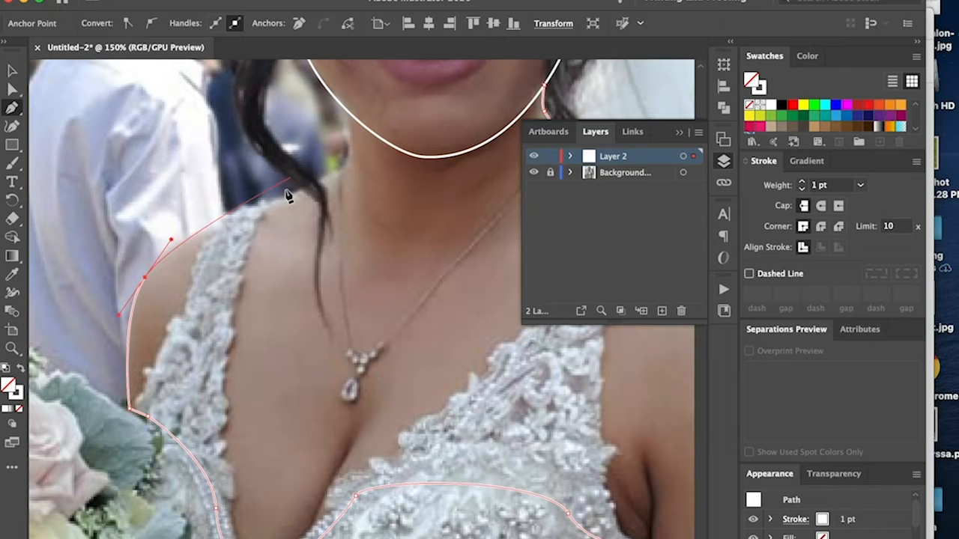
{"action": "left_click_drag", "start_coordinate": [266, 202], "coordinate": [321, 188]}
{"action": "left_click_drag", "start_coordinate": [353, 159], "coordinate": [354, 123]}
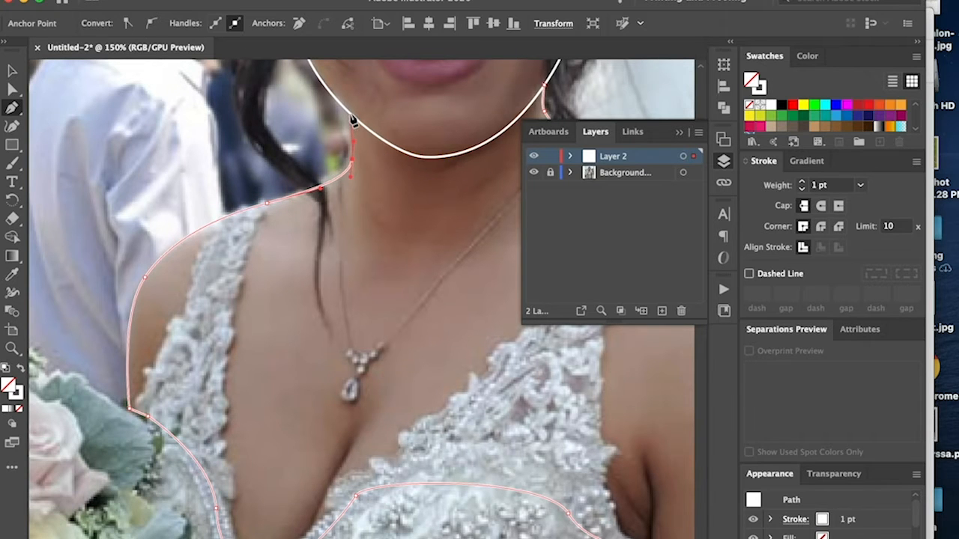
Close the body shape by tracing along the chin and jawline back to the path's starting point
{"action": "scroll", "coordinate": [356, 127], "scroll_direction": "right", "scroll_amount": 3}
{"action": "scroll", "coordinate": [350, 157], "scroll_direction": "up", "scroll_amount": 2}
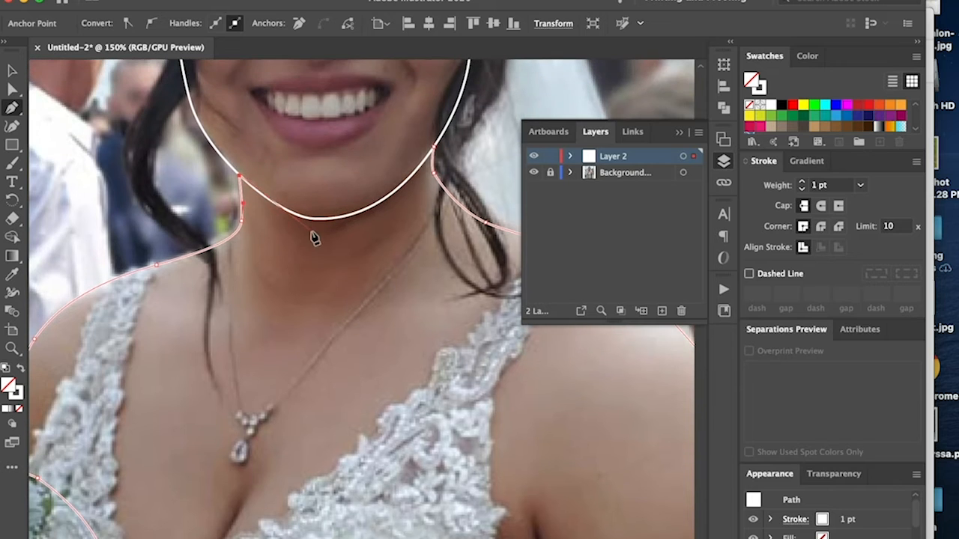
{"action": "left_click_drag", "start_coordinate": [320, 219], "coordinate": [356, 220]}
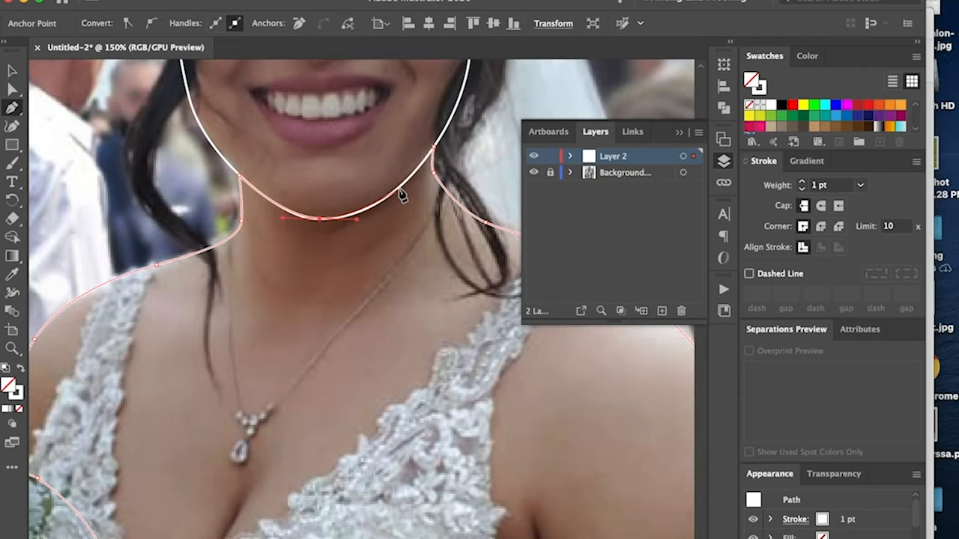
{"action": "left_click_drag", "start_coordinate": [398, 190], "coordinate": [411, 183]}
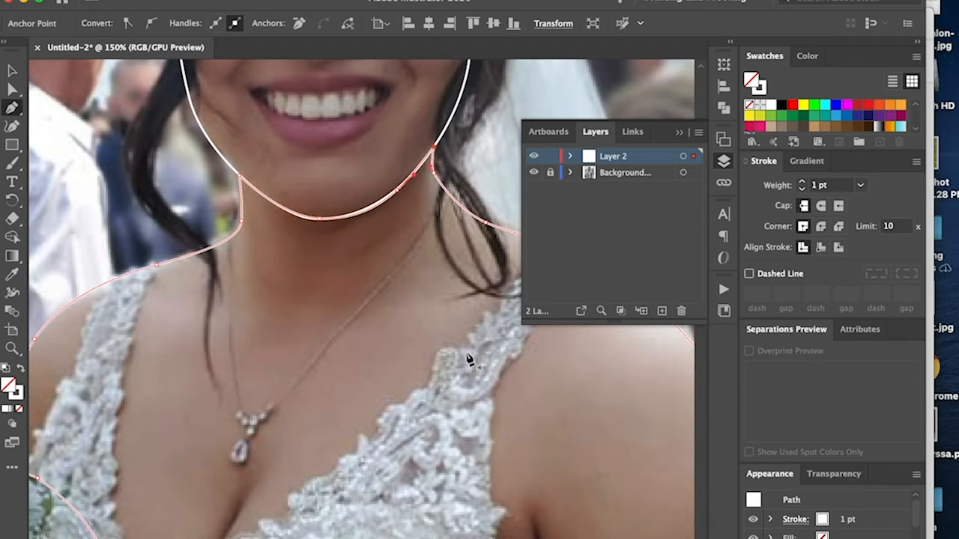
Rename Layer 2 as "Face & Body" and add a new layer above it
{"action": "scroll", "coordinate": [480, 352], "scroll_direction": "up", "scroll_amount": 5}
{"action": "double_click", "coordinate": [614, 158]}
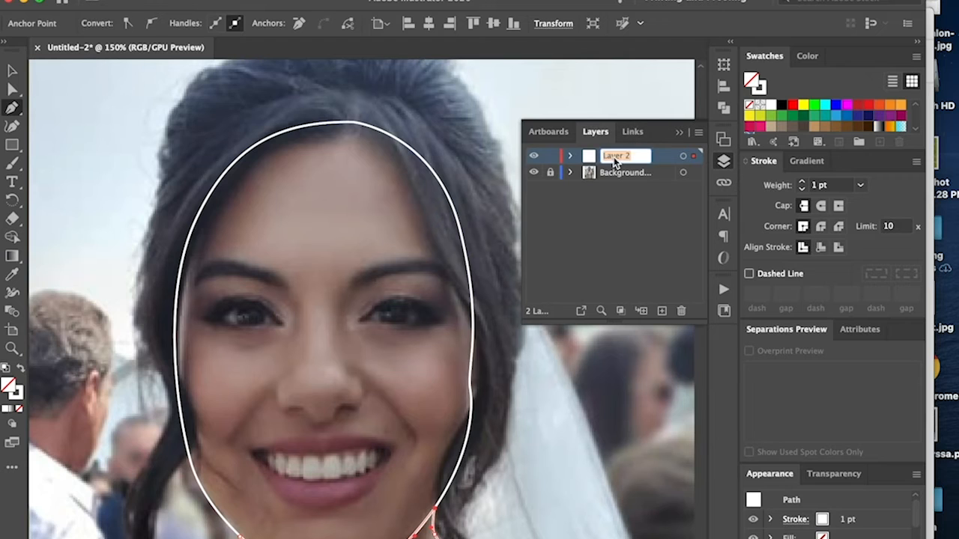
{"action": "type", "text": "Fac"}
{"action": "left_click", "coordinate": [604, 209]}
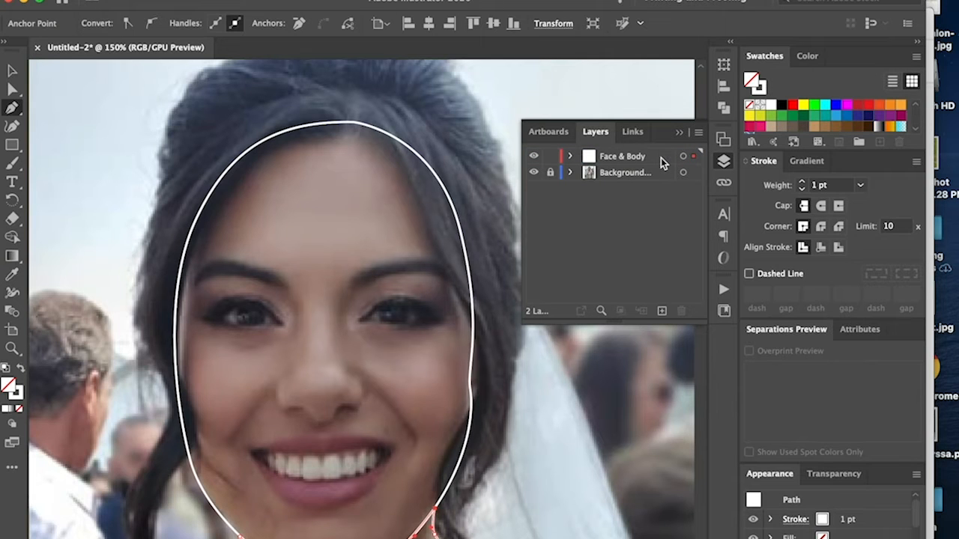
{"action": "left_click", "coordinate": [661, 309]}
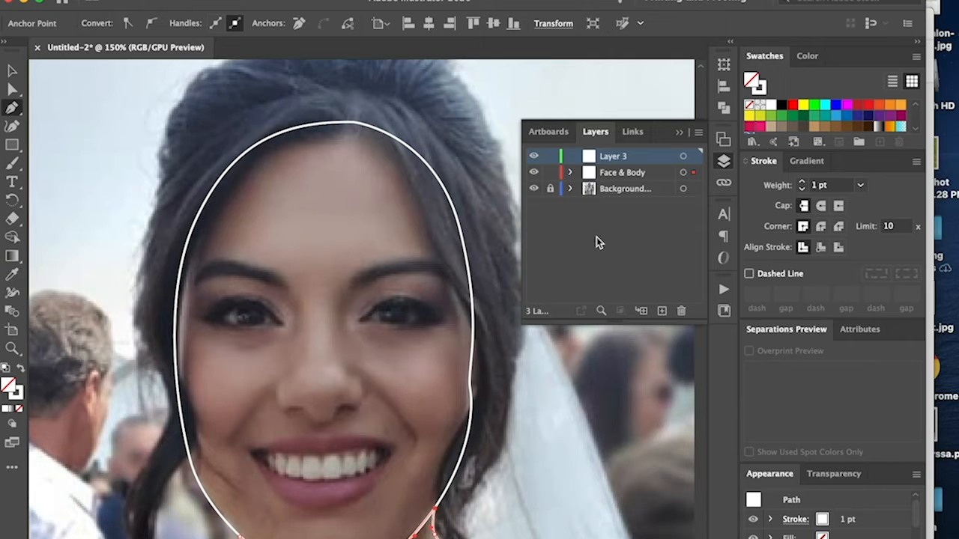
Start a Pen path at the hair parting and trace the hair's inner edge down the right side of the face to the cheek
{"action": "scroll", "coordinate": [462, 176], "scroll_direction": "right", "scroll_amount": 3}
{"action": "scroll", "coordinate": [383, 145], "scroll_direction": "up", "scroll_amount": 2}
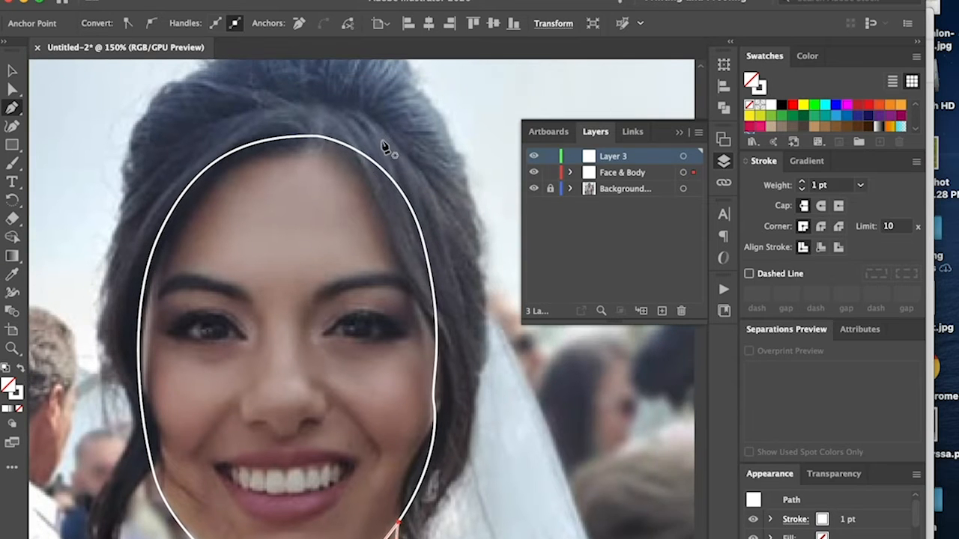
{"action": "left_click", "coordinate": [317, 137]}
{"action": "left_click", "coordinate": [352, 142]}
{"action": "left_click", "coordinate": [364, 170]}
{"action": "left_click", "coordinate": [375, 195]}
{"action": "left_click", "coordinate": [394, 259]}
{"action": "left_click", "coordinate": [408, 286]}
{"action": "left_click", "coordinate": [423, 315]}
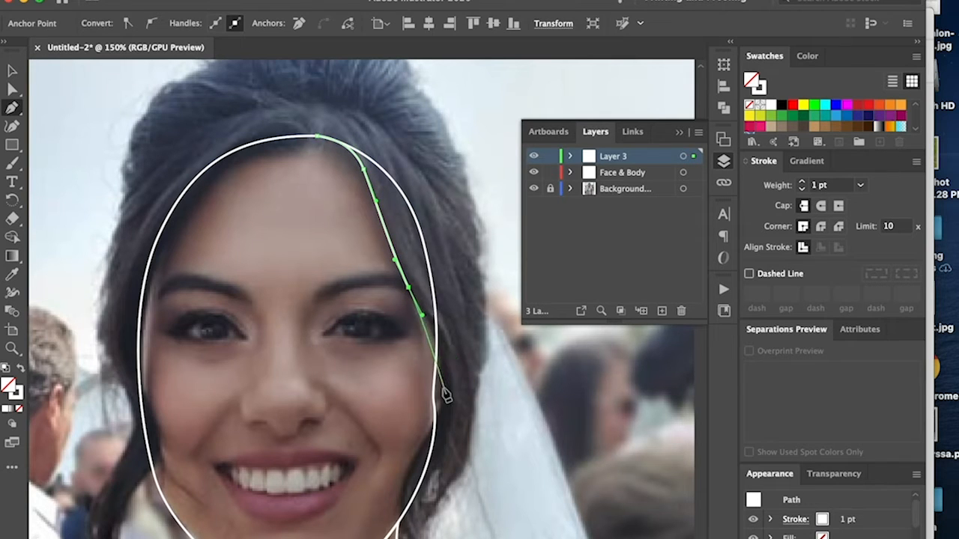
{"action": "left_click_drag", "start_coordinate": [440, 391], "coordinate": [439, 418]}
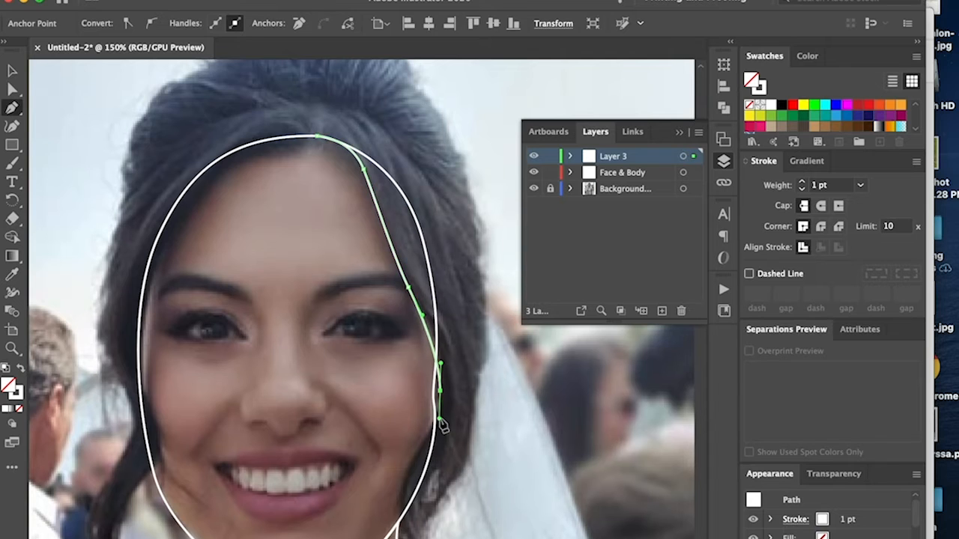
Continue the hair path past the jaw and down the loose strand on the right to its tip
{"action": "scroll", "coordinate": [440, 420], "scroll_direction": "down", "scroll_amount": 3}
{"action": "left_click_drag", "start_coordinate": [414, 372], "coordinate": [397, 399]}
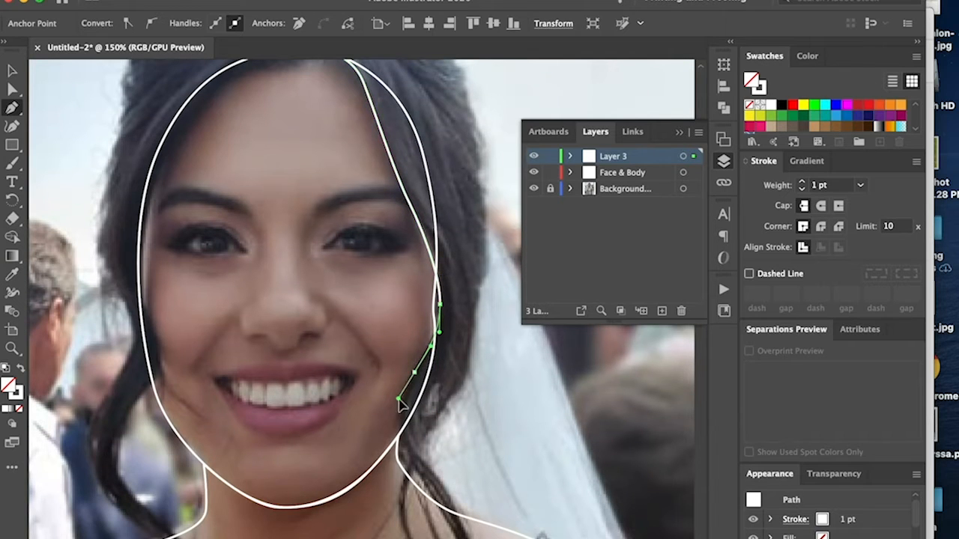
{"action": "scroll", "coordinate": [397, 463], "scroll_direction": "down", "scroll_amount": 1}
{"action": "left_click_drag", "start_coordinate": [414, 433], "coordinate": [470, 425]}
{"action": "scroll", "coordinate": [441, 480], "scroll_direction": "down", "scroll_amount": 3}
{"action": "left_click", "coordinate": [425, 477]}
Trace the outer edge of the right strand and hair back up to eye level with curved segments
{"action": "left_click_drag", "start_coordinate": [429, 363], "coordinate": [420, 341]}
{"action": "left_click_drag", "start_coordinate": [456, 296], "coordinate": [474, 281]}
{"action": "scroll", "coordinate": [493, 229], "scroll_direction": "up", "scroll_amount": 5}
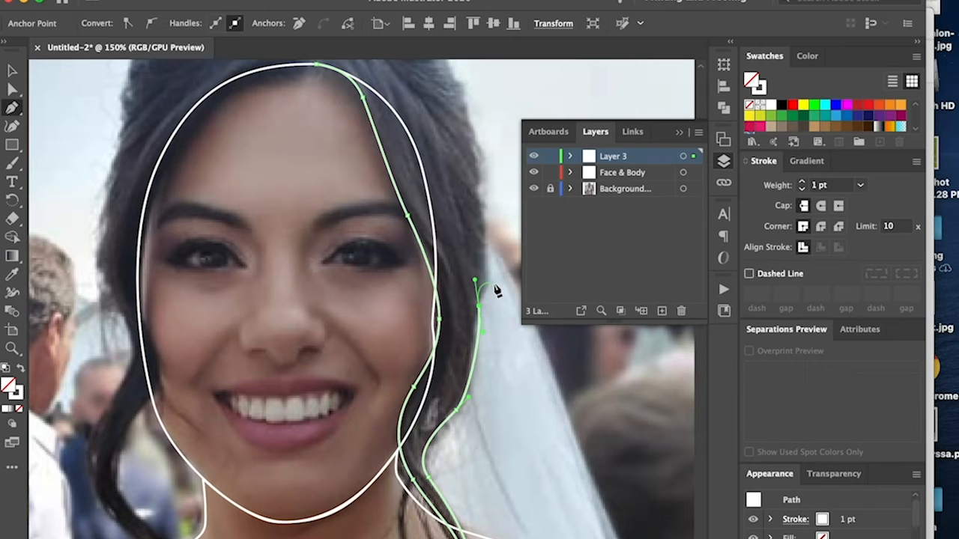
{"action": "left_click", "coordinate": [479, 307]}
{"action": "mouse_move", "coordinate": [479, 308]}
{"action": "left_mouse_down"}
{"action": "mouse_move", "coordinate": [468, 213]}
{"action": "mouse_move", "coordinate": [483, 292]}
{"action": "left_mouse_up"}
{"action": "left_click_drag", "start_coordinate": [487, 256], "coordinate": [483, 228]}
{"action": "scroll", "coordinate": [483, 228], "scroll_direction": "up", "scroll_amount": 1}
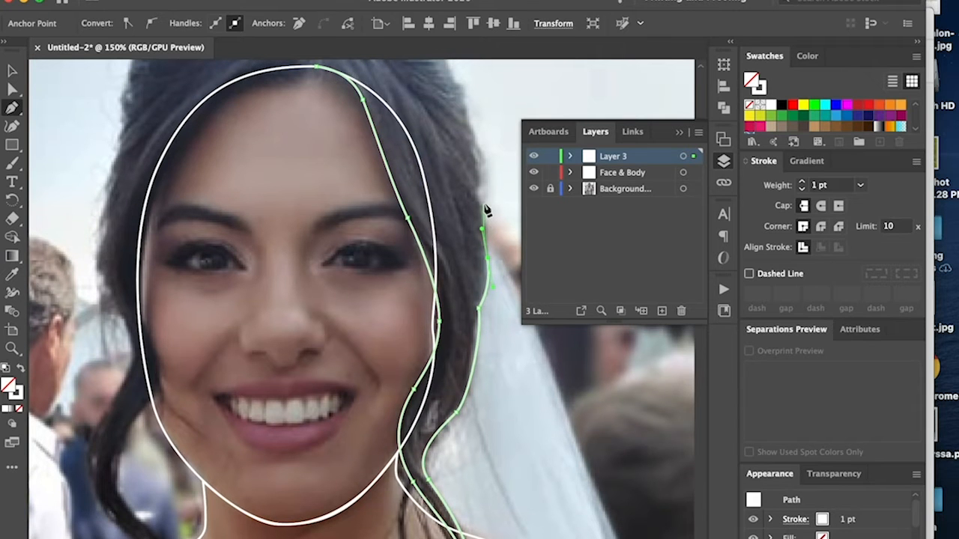
Trace the hair outline over the crown of the head from the right side to the upper left
{"action": "scroll", "coordinate": [488, 202], "scroll_direction": "up", "scroll_amount": 5}
{"action": "mouse_move", "coordinate": [427, 148]}
{"action": "left_mouse_down"}
{"action": "mouse_move", "coordinate": [410, 110]}
{"action": "mouse_move", "coordinate": [381, 93]}
{"action": "left_mouse_up"}
{"action": "mouse_move", "coordinate": [340, 82]}
{"action": "left_mouse_down"}
{"action": "mouse_move", "coordinate": [320, 75]}
{"action": "mouse_move", "coordinate": [259, 91]}
{"action": "left_mouse_up"}
{"action": "left_click_drag", "start_coordinate": [217, 120], "coordinate": [198, 136]}
{"action": "left_click_drag", "start_coordinate": [164, 171], "coordinate": [145, 199]}
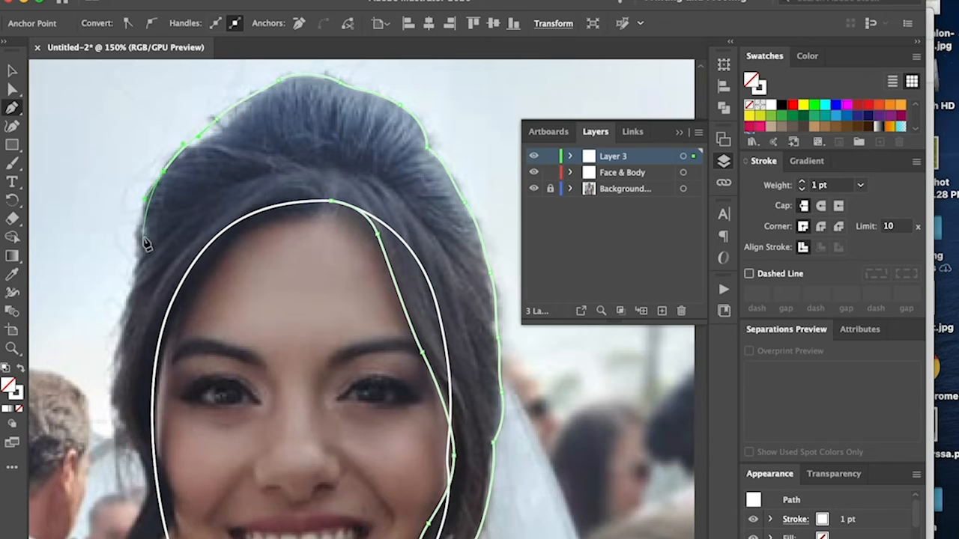
Trace the hair's outer edge down the left side of the head to the bend of the loose strand
{"action": "left_click_drag", "start_coordinate": [144, 238], "coordinate": [140, 267]}
{"action": "scroll", "coordinate": [118, 246], "scroll_direction": "down", "scroll_amount": 4}
{"action": "left_click_drag", "start_coordinate": [120, 226], "coordinate": [114, 250]}
{"action": "mouse_move", "coordinate": [112, 281]}
{"action": "left_mouse_down"}
{"action": "mouse_move", "coordinate": [145, 375]}
{"action": "mouse_move", "coordinate": [116, 384]}
{"action": "left_mouse_up"}
{"action": "scroll", "coordinate": [141, 372], "scroll_direction": "down", "scroll_amount": 3}
{"action": "left_click_drag", "start_coordinate": [104, 464], "coordinate": [118, 493]}
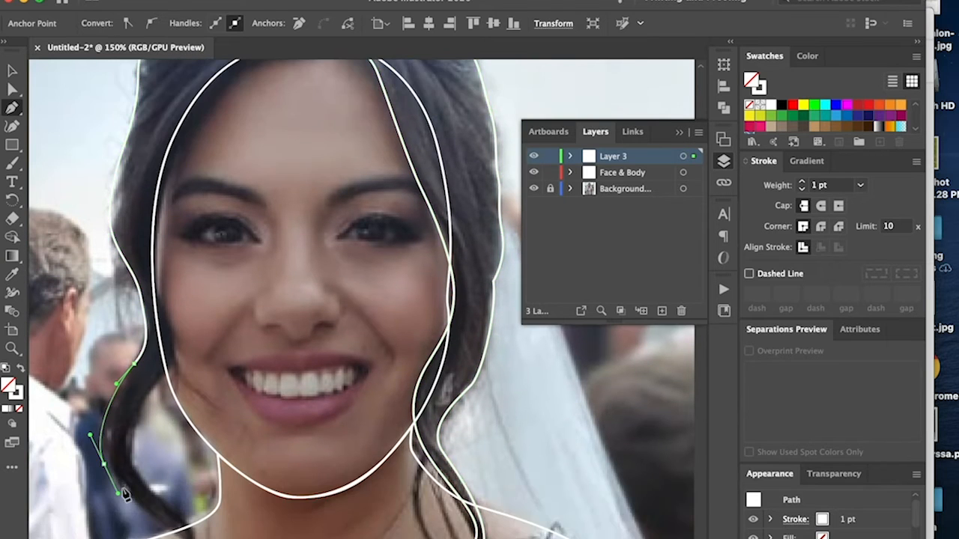
Trace the left loose strand down to its tip over the chest and make the tip a corner point
{"action": "scroll", "coordinate": [118, 493], "scroll_direction": "down", "scroll_amount": 4}
{"action": "left_click_drag", "start_coordinate": [167, 424], "coordinate": [177, 433]}
{"action": "left_click_drag", "start_coordinate": [185, 480], "coordinate": [185, 510]}
{"action": "scroll", "coordinate": [185, 509], "scroll_direction": "down", "scroll_amount": 5}
{"action": "left_click_drag", "start_coordinate": [200, 455], "coordinate": [219, 489]}
{"action": "left_click", "coordinate": [200, 455]}
Trace the left strand's inner edge up around the forehead and close the hair shape at the parting
{"action": "left_click_drag", "start_coordinate": [193, 354], "coordinate": [206, 304]}
{"action": "mouse_move", "coordinate": [160, 278]}
{"action": "left_mouse_down"}
{"action": "mouse_move", "coordinate": [134, 244]}
{"action": "mouse_move", "coordinate": [165, 247]}
{"action": "mouse_move", "coordinate": [141, 193]}
{"action": "mouse_move", "coordinate": [211, 147]}
{"action": "left_mouse_up"}
{"action": "scroll", "coordinate": [135, 245], "scroll_direction": "up", "scroll_amount": 4}
{"action": "scroll", "coordinate": [164, 251], "scroll_direction": "up", "scroll_amount": 5}
{"action": "scroll", "coordinate": [144, 192], "scroll_direction": "up", "scroll_amount": 3}
{"action": "left_click_drag", "start_coordinate": [261, 105], "coordinate": [318, 99]}
{"action": "left_click", "coordinate": [331, 90]}
Rename the hair tracing's layer as "Hair"
{"action": "double_click", "coordinate": [611, 159]}
{"action": "type", "text": "Hair"}
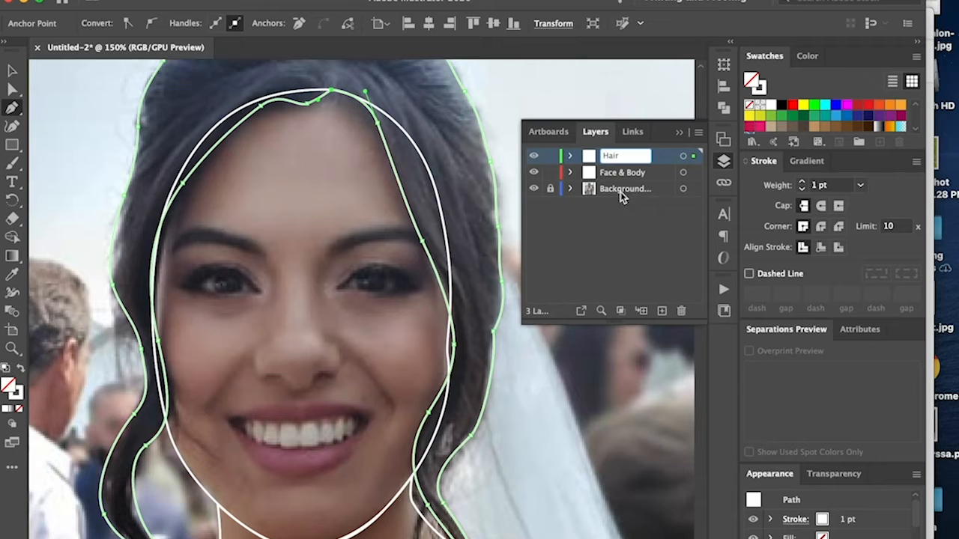
{"action": "key", "text": "Return"}
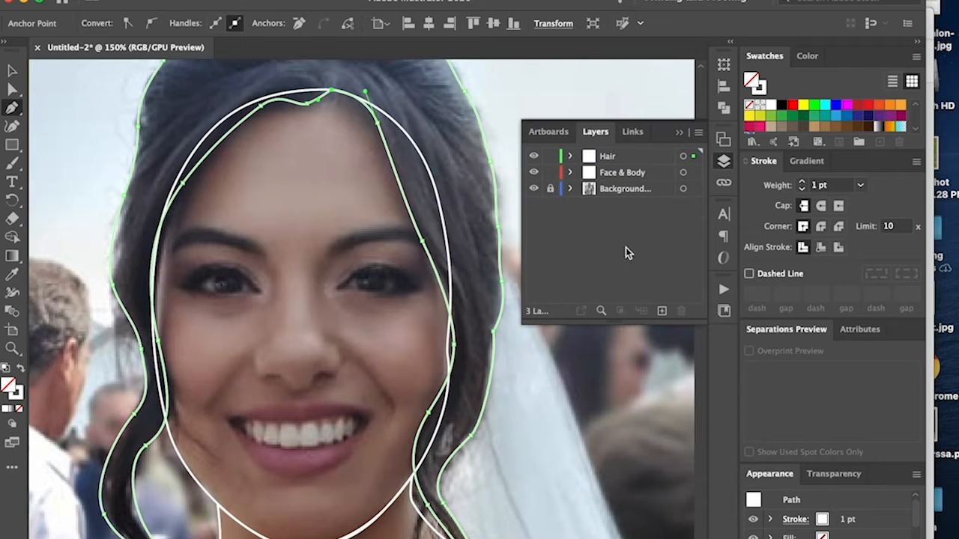
Add a new layer named "Dress" above the Hair layer
{"action": "key", "text": "super+minus"}
{"action": "key", "text": "super+minus"}
{"action": "scroll", "coordinate": [488, 216], "scroll_direction": "down", "scroll_amount": 5}
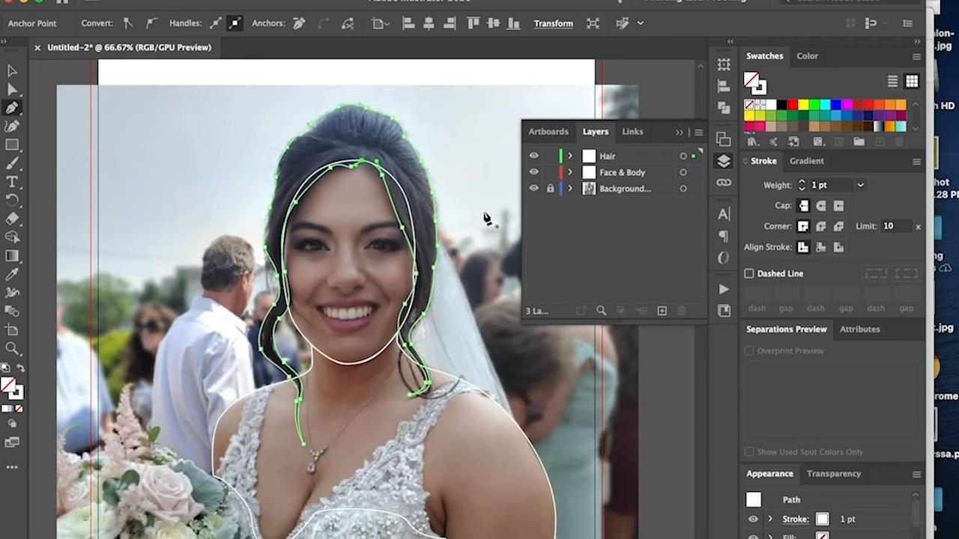
{"action": "scroll", "coordinate": [487, 219], "scroll_direction": "down", "scroll_amount": 2}
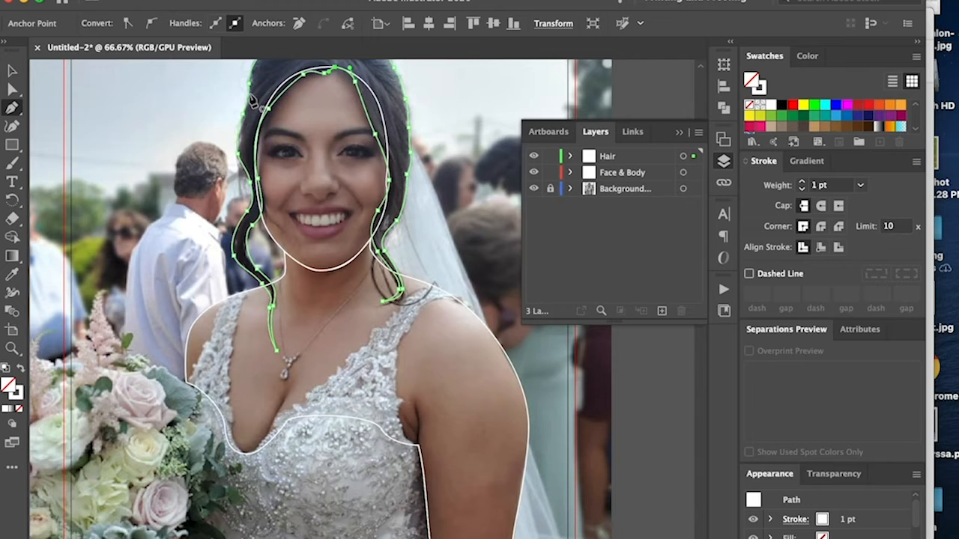
{"action": "scroll", "coordinate": [502, 385], "scroll_direction": "up", "scroll_amount": 4}
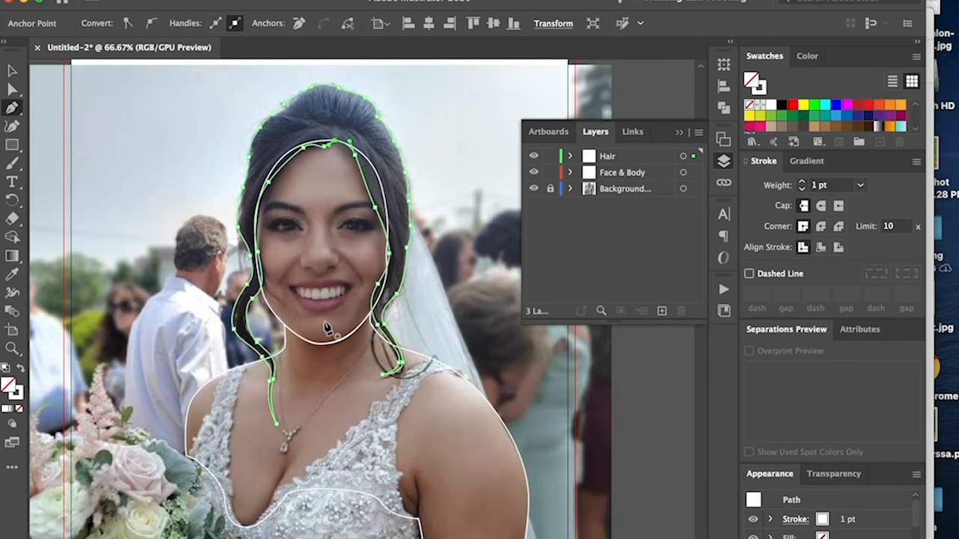
{"action": "scroll", "coordinate": [397, 272], "scroll_direction": "down", "scroll_amount": 4}
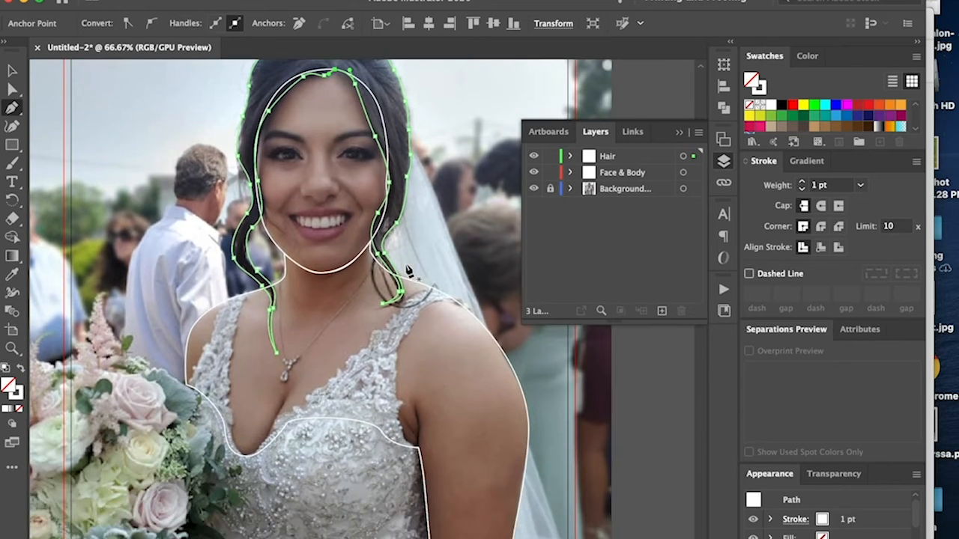
{"action": "left_click", "coordinate": [662, 311]}
{"action": "double_click", "coordinate": [614, 158]}
{"action": "type", "text": "Dre"}
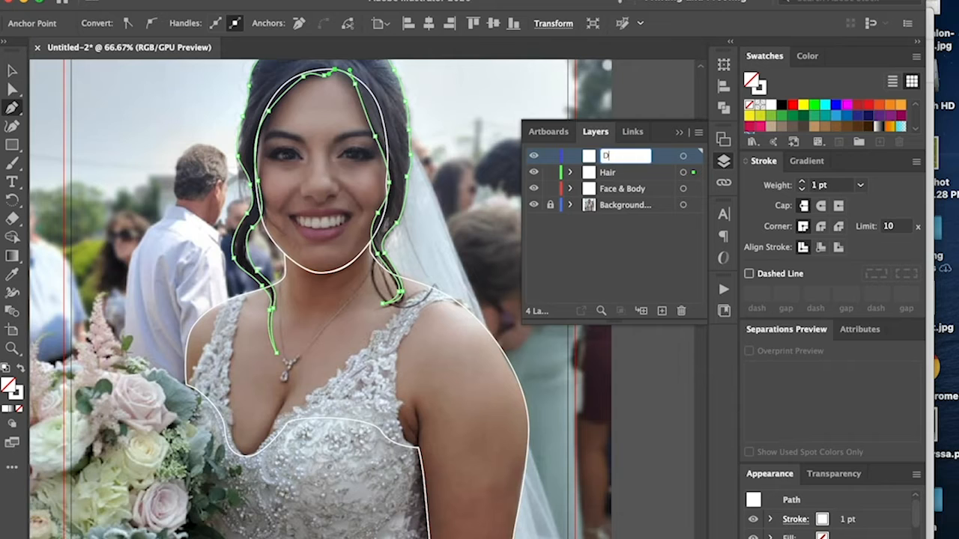
{"action": "type", "text": "ss"}
{"action": "left_click", "coordinate": [612, 267]}
Deselect the hair path, start the dress outline at the right shoulder and trace the right strap's outer edge downward with the Pen tool
{"action": "scroll", "coordinate": [406, 329], "scroll_direction": "down", "scroll_amount": 3}
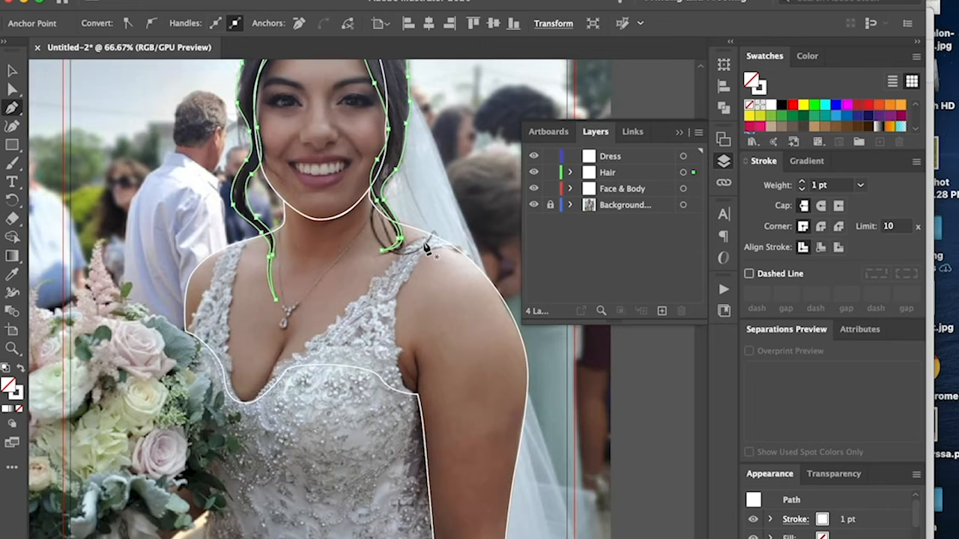
{"action": "scroll", "coordinate": [427, 250], "scroll_direction": "right", "scroll_amount": 2}
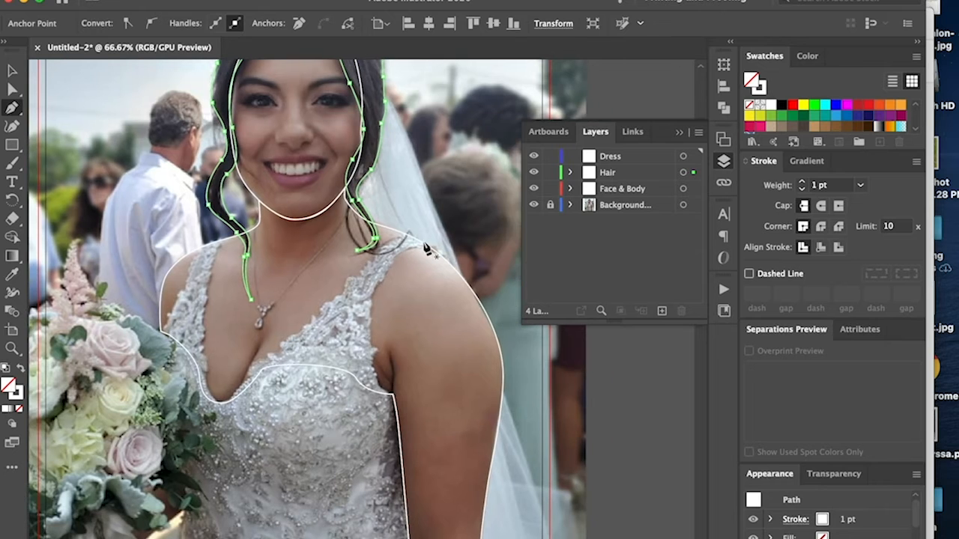
{"action": "left_click", "coordinate": [421, 287], "text": "super"}
{"action": "key", "text": "super+plus"}
{"action": "key", "text": "super+plus"}
{"action": "key", "text": "super+plus"}
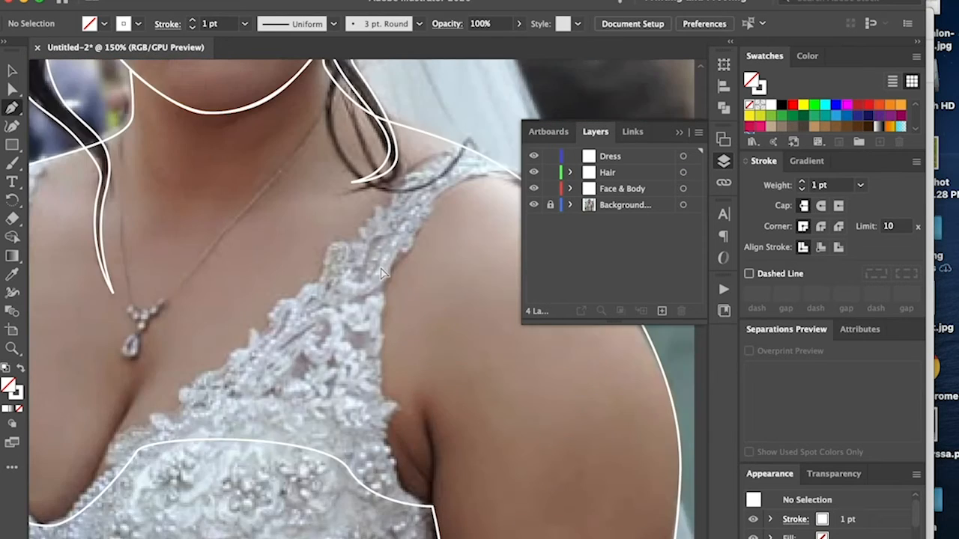
{"action": "scroll", "coordinate": [383, 275], "scroll_direction": "up", "scroll_amount": 3}
{"action": "scroll", "coordinate": [436, 215], "scroll_direction": "right", "scroll_amount": 4}
{"action": "scroll", "coordinate": [465, 187], "scroll_direction": "right", "scroll_amount": 3}
{"action": "scroll", "coordinate": [401, 192], "scroll_direction": "down", "scroll_amount": 1}
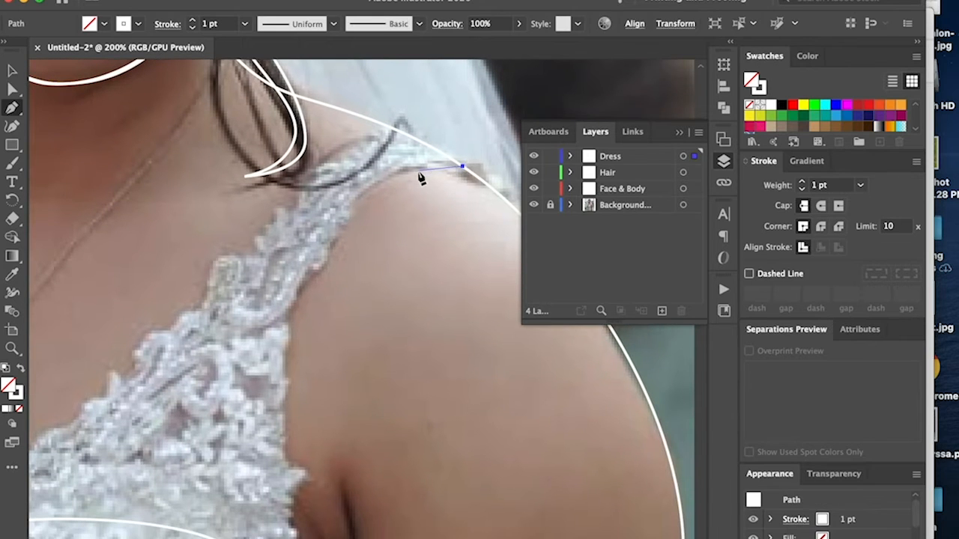
{"action": "left_click_drag", "start_coordinate": [417, 169], "coordinate": [403, 168]}
{"action": "left_click_drag", "start_coordinate": [351, 202], "coordinate": [348, 209]}
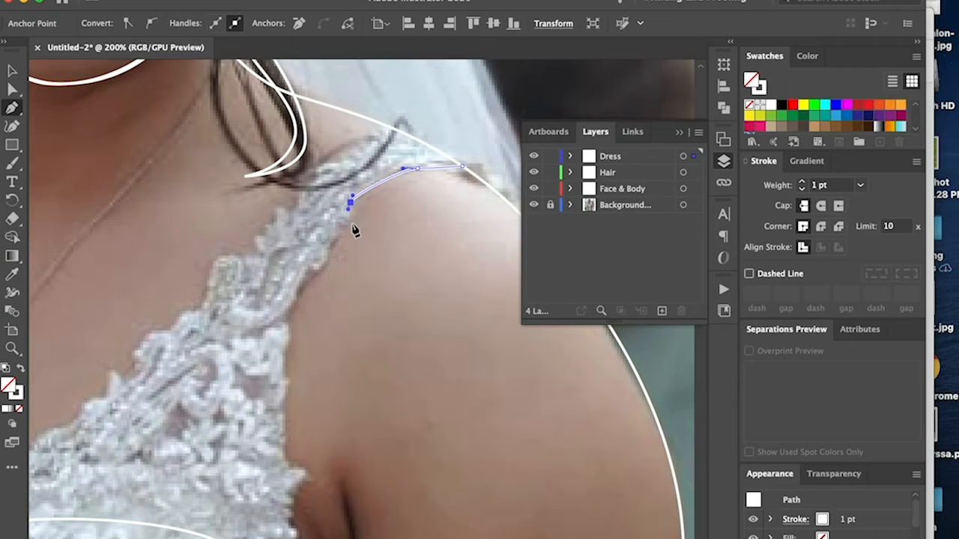
{"action": "left_click_drag", "start_coordinate": [332, 245], "coordinate": [289, 331]}
Continue the dress outline along the lace edge and around the right armpit to the corner of the body outline
{"action": "scroll", "coordinate": [289, 331], "scroll_direction": "down", "scroll_amount": 3}
{"action": "left_click_drag", "start_coordinate": [287, 272], "coordinate": [303, 358]}
{"action": "scroll", "coordinate": [286, 329], "scroll_direction": "down", "scroll_amount": 2}
{"action": "scroll", "coordinate": [302, 361], "scroll_direction": "down", "scroll_amount": 1}
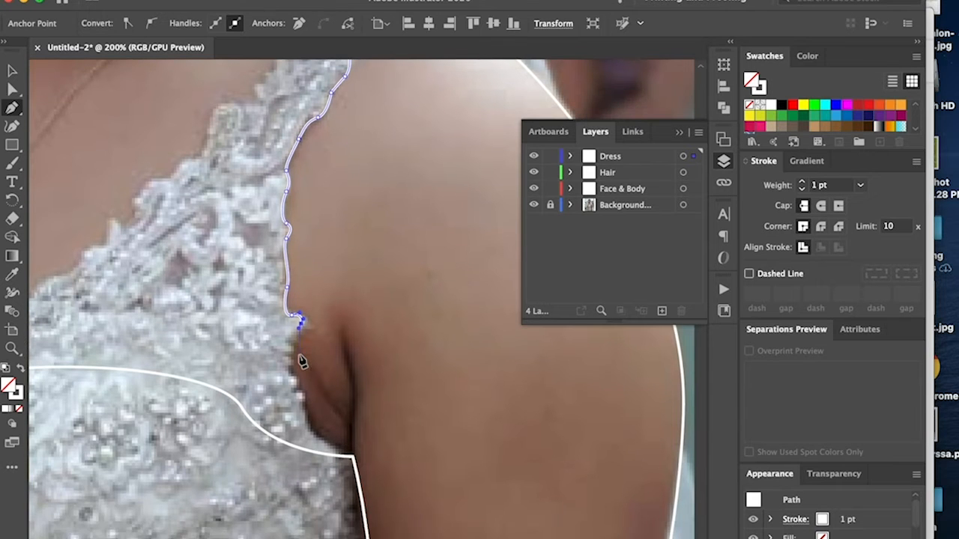
{"action": "left_click_drag", "start_coordinate": [288, 374], "coordinate": [292, 378]}
{"action": "scroll", "coordinate": [296, 371], "scroll_direction": "down", "scroll_amount": 4}
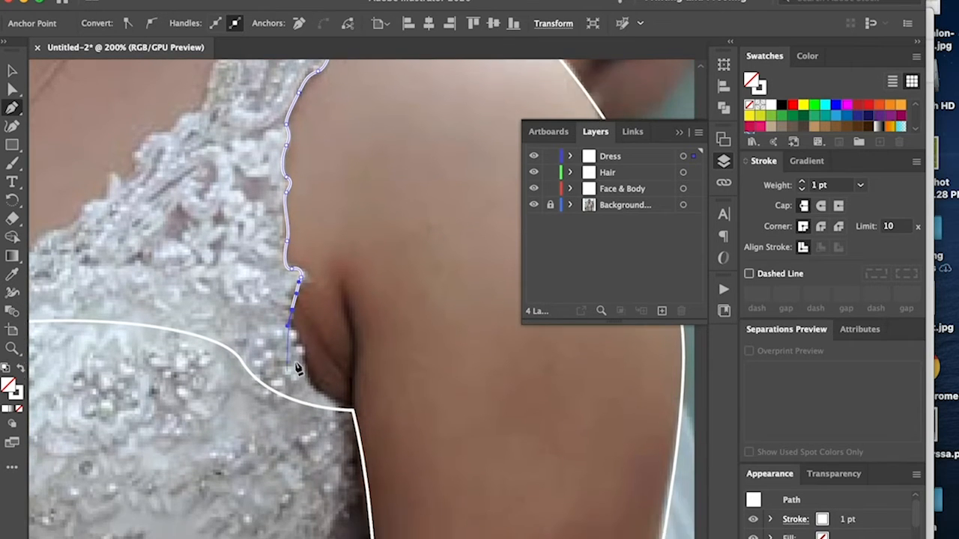
{"action": "left_click_drag", "start_coordinate": [303, 306], "coordinate": [391, 443]}
{"action": "left_click", "coordinate": [351, 366]}
Trace the dress's right side along the inner arm down to the artboard's lower edge, ending at the body outline's corner
{"action": "scroll", "coordinate": [353, 366], "scroll_direction": "down", "scroll_amount": 8}
{"action": "scroll", "coordinate": [375, 425], "scroll_direction": "down", "scroll_amount": 4}
{"action": "scroll", "coordinate": [374, 426], "scroll_direction": "down", "scroll_amount": 2}
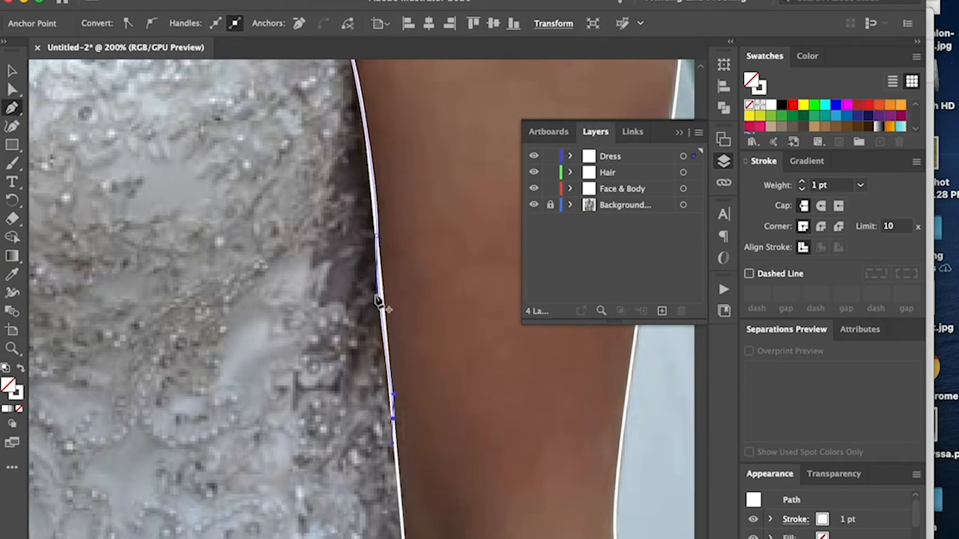
{"action": "left_click_drag", "start_coordinate": [377, 303], "coordinate": [383, 301]}
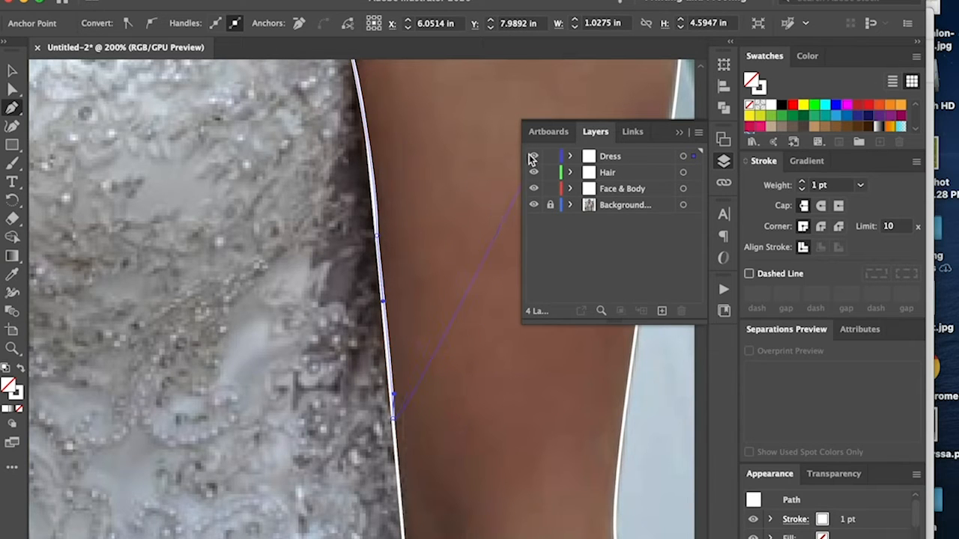
{"action": "scroll", "coordinate": [408, 281], "scroll_direction": "down", "scroll_amount": 7}
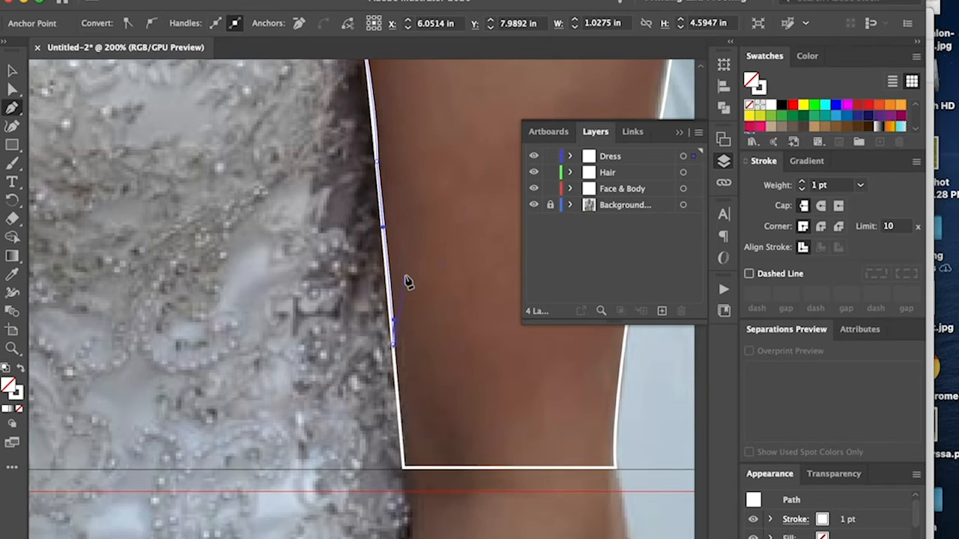
{"action": "left_click", "coordinate": [404, 412]}
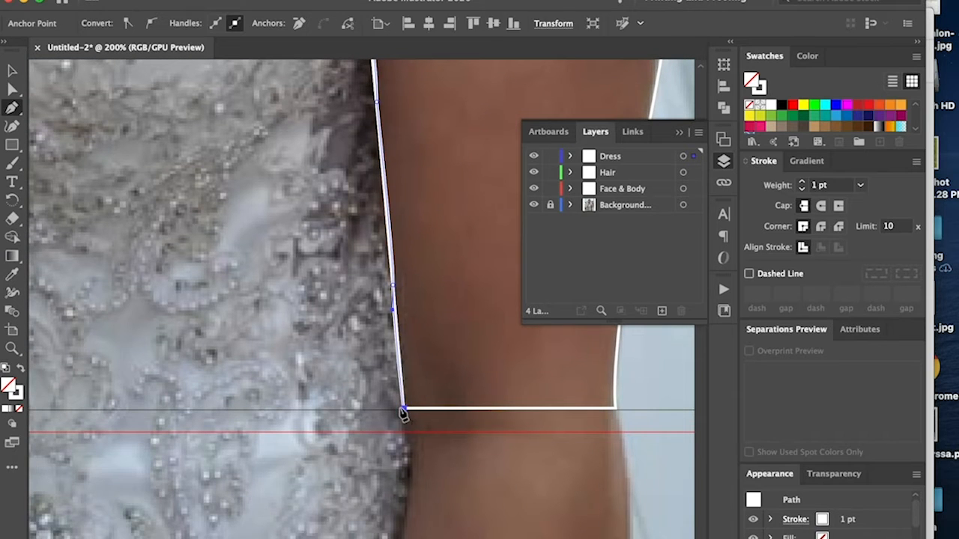
{"action": "key", "text": "super+z"}
{"action": "left_click", "coordinate": [404, 412]}
Carry the dress outline straight across the artboard's lower edge and up the left side to the bouquet's leaves
{"action": "scroll", "coordinate": [337, 401], "scroll_direction": "left", "scroll_amount": 10}
{"action": "scroll", "coordinate": [337, 400], "scroll_direction": "left", "scroll_amount": 10}
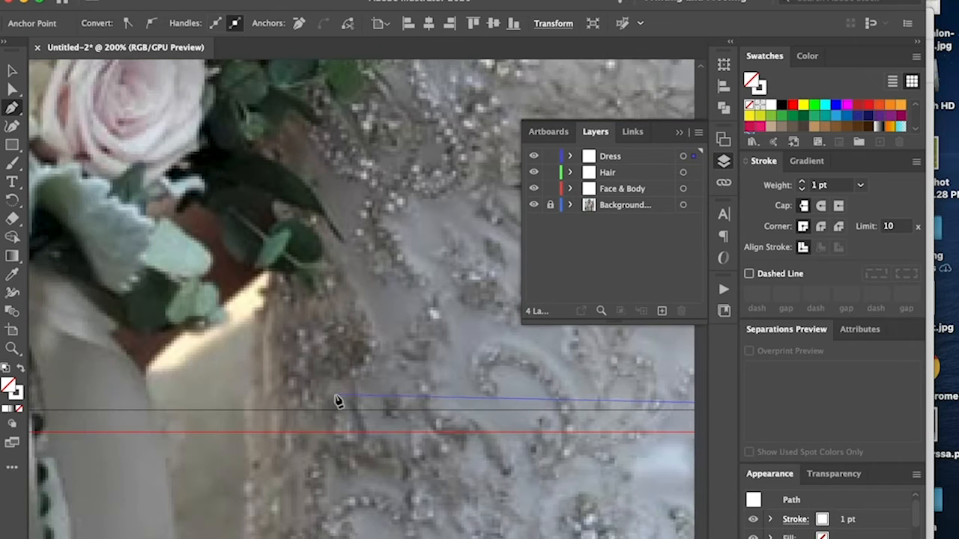
{"action": "left_click", "coordinate": [242, 410]}
{"action": "scroll", "coordinate": [278, 296], "scroll_direction": "up", "scroll_amount": 3}
{"action": "left_click_drag", "start_coordinate": [275, 281], "coordinate": [291, 252]}
{"action": "scroll", "coordinate": [288, 255], "scroll_direction": "up", "scroll_amount": 6}
{"action": "mouse_move", "coordinate": [237, 222]}
{"action": "left_mouse_down"}
{"action": "mouse_move", "coordinate": [247, 152]}
{"action": "mouse_move", "coordinate": [234, 132]}
{"action": "left_mouse_up"}
{"action": "scroll", "coordinate": [237, 135], "scroll_direction": "up", "scroll_amount": 5}
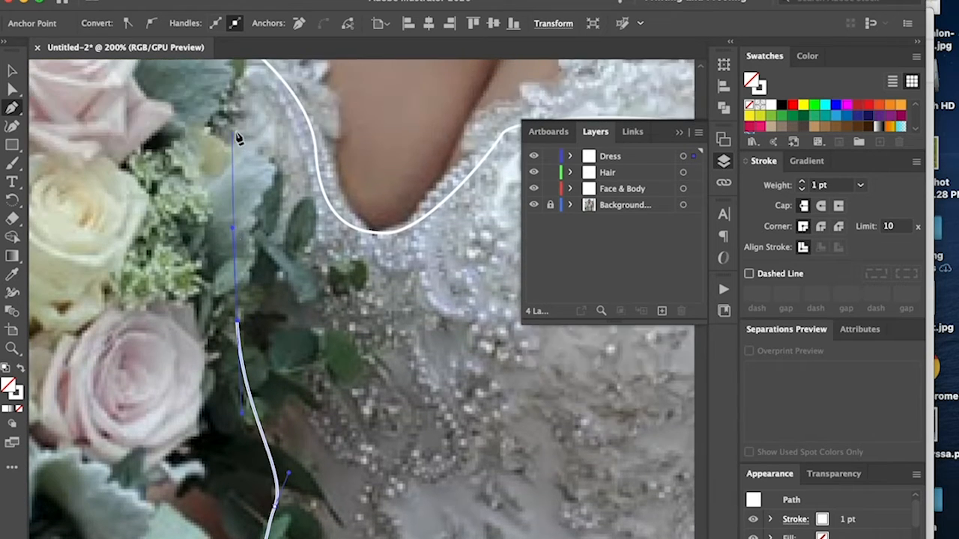
{"action": "scroll", "coordinate": [238, 149], "scroll_direction": "up", "scroll_amount": 2}
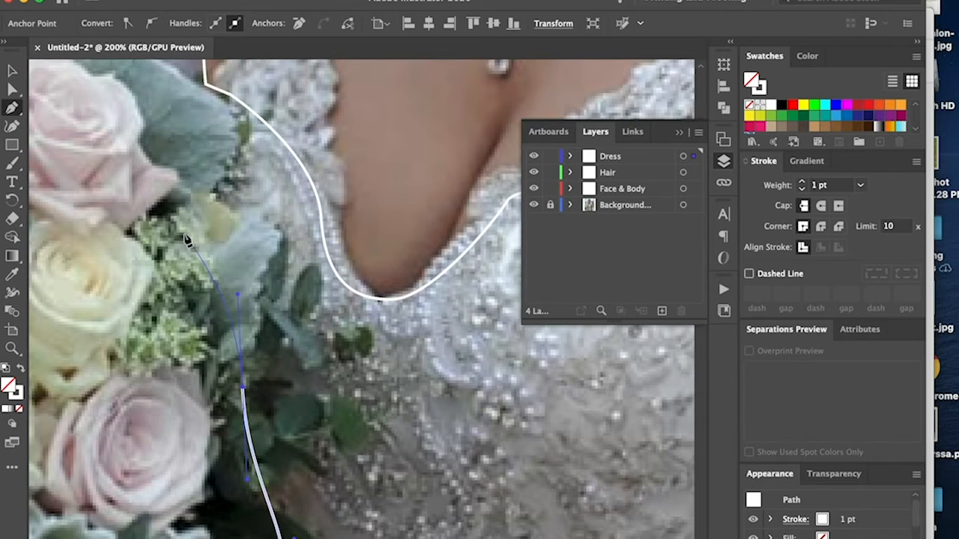
{"action": "scroll", "coordinate": [229, 251], "scroll_direction": "down", "scroll_amount": 8}
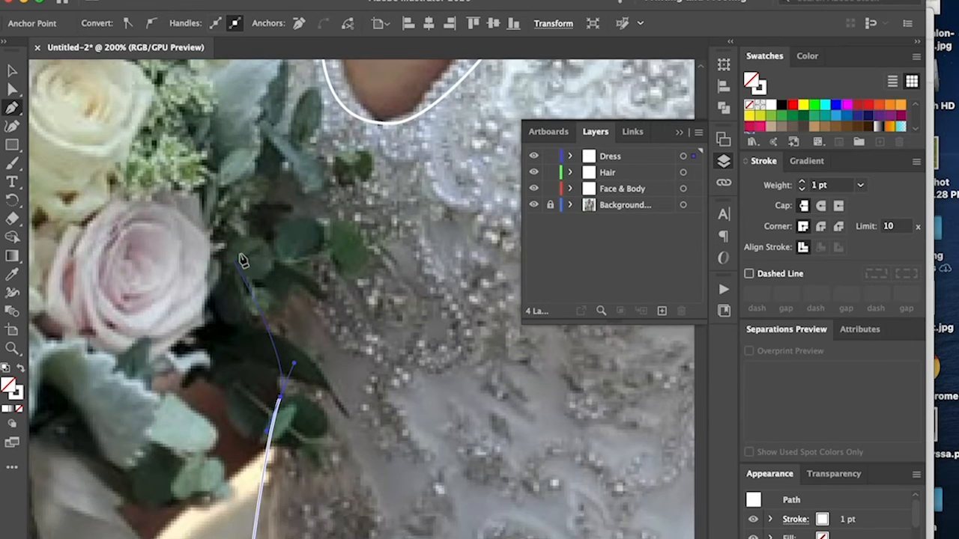
{"action": "left_click_drag", "start_coordinate": [160, 185], "coordinate": [146, 77]}
{"action": "scroll", "coordinate": [146, 78], "scroll_direction": "up", "scroll_amount": 6}
{"action": "key", "text": "super+z"}
Trace the dress's left side in a wide curve behind the bouquet up to the body outline's corner below the left armpit
{"action": "left_click_drag", "start_coordinate": [152, 299], "coordinate": [155, 167]}
{"action": "scroll", "coordinate": [155, 167], "scroll_direction": "up", "scroll_amount": 3}
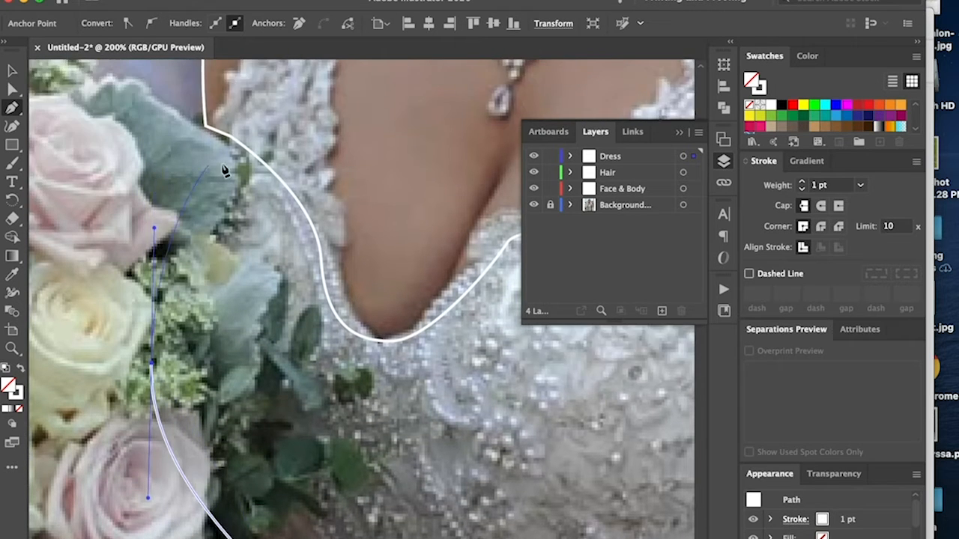
{"action": "left_click", "coordinate": [206, 125]}
Trace the left strap's outer lace edge from the armpit corner up to the shoulder
{"action": "scroll", "coordinate": [208, 128], "scroll_direction": "up", "scroll_amount": 5}
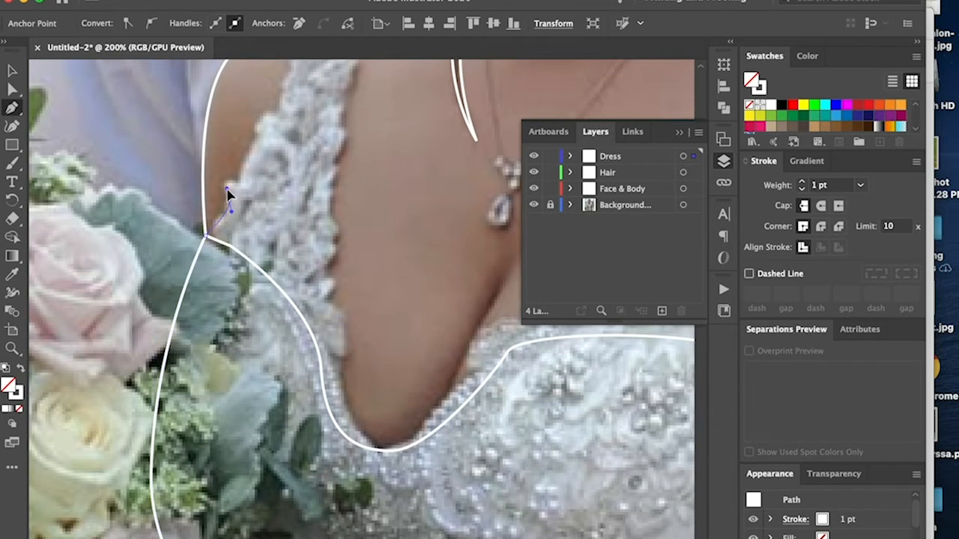
{"action": "left_click_drag", "start_coordinate": [235, 187], "coordinate": [242, 188]}
{"action": "scroll", "coordinate": [248, 193], "scroll_direction": "up", "scroll_amount": 2}
{"action": "scroll", "coordinate": [246, 193], "scroll_direction": "up", "scroll_amount": 2}
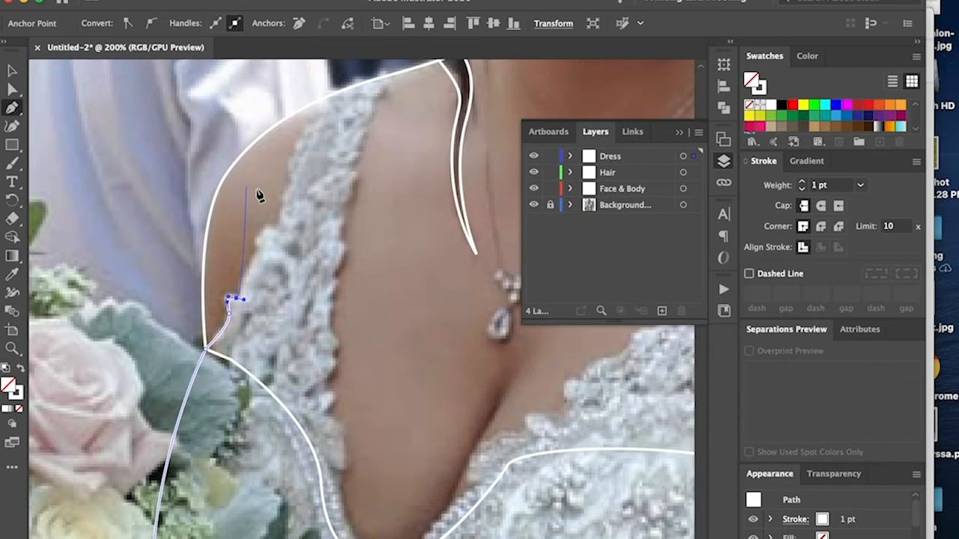
{"action": "left_click_drag", "start_coordinate": [251, 261], "coordinate": [267, 231]}
{"action": "left_click_drag", "start_coordinate": [281, 219], "coordinate": [289, 182]}
{"action": "left_click_drag", "start_coordinate": [290, 151], "coordinate": [296, 146]}
{"action": "left_click_drag", "start_coordinate": [307, 121], "coordinate": [329, 96]}
{"action": "left_click_drag", "start_coordinate": [345, 90], "coordinate": [352, 89]}
Cross the top of the left strap and trace its inner lace edge down toward the neckline
{"action": "scroll", "coordinate": [389, 73], "scroll_direction": "up", "scroll_amount": 5}
{"action": "left_click_drag", "start_coordinate": [380, 229], "coordinate": [386, 236]}
{"action": "left_click_drag", "start_coordinate": [380, 249], "coordinate": [361, 299]}
{"action": "left_click_drag", "start_coordinate": [352, 331], "coordinate": [357, 335]}
{"action": "left_click_drag", "start_coordinate": [350, 355], "coordinate": [329, 377]}
{"action": "scroll", "coordinate": [340, 397], "scroll_direction": "down", "scroll_amount": 4}
{"action": "scroll", "coordinate": [337, 381], "scroll_direction": "down", "scroll_amount": 2}
{"action": "left_click_drag", "start_coordinate": [334, 332], "coordinate": [330, 341]}
{"action": "left_click_drag", "start_coordinate": [331, 362], "coordinate": [347, 411]}
{"action": "left_click_drag", "start_coordinate": [343, 449], "coordinate": [346, 460]}
Round the lowest point of the V-neckline and trace the lace edge up its right side
{"action": "left_click_drag", "start_coordinate": [381, 520], "coordinate": [408, 523]}
{"action": "left_click_drag", "start_coordinate": [453, 460], "coordinate": [469, 443]}
{"action": "scroll", "coordinate": [468, 441], "scroll_direction": "right", "scroll_amount": 2}
{"action": "left_click_drag", "start_coordinate": [427, 393], "coordinate": [438, 388]}
{"action": "left_click_drag", "start_coordinate": [461, 372], "coordinate": [495, 355]}
{"action": "scroll", "coordinate": [494, 356], "scroll_direction": "right", "scroll_amount": 3}
{"action": "left_click_drag", "start_coordinate": [430, 336], "coordinate": [467, 316]}
Continue the dress outline along the scalloped neckline and up the lower part of the right strap's inner edge
{"action": "scroll", "coordinate": [465, 318], "scroll_direction": "up", "scroll_amount": 2}
{"action": "left_click_drag", "start_coordinate": [455, 367], "coordinate": [452, 358]}
{"action": "left_click_drag", "start_coordinate": [356, 323], "coordinate": [366, 322]}
{"action": "left_click_drag", "start_coordinate": [388, 284], "coordinate": [397, 279]}
{"action": "left_click_drag", "start_coordinate": [434, 264], "coordinate": [442, 259]}
{"action": "scroll", "coordinate": [443, 260], "scroll_direction": "right", "scroll_amount": 3}
{"action": "left_click_drag", "start_coordinate": [381, 214], "coordinate": [421, 197]}
Trace the rest of the right strap's inner edge up to the shoulder and close the dress shape at its starting point
{"action": "left_click_drag", "start_coordinate": [437, 175], "coordinate": [443, 174]}
{"action": "left_click_drag", "start_coordinate": [447, 161], "coordinate": [462, 143]}
{"action": "scroll", "coordinate": [464, 146], "scroll_direction": "up", "scroll_amount": 2}
{"action": "left_click_drag", "start_coordinate": [481, 166], "coordinate": [488, 159]}
{"action": "scroll", "coordinate": [511, 135], "scroll_direction": "right", "scroll_amount": 4}
{"action": "left_click_drag", "start_coordinate": [373, 144], "coordinate": [428, 130]}
{"action": "left_click_drag", "start_coordinate": [441, 138], "coordinate": [458, 170]}
Switch to the Selection tool and deselect the finished dress outline
{"action": "key", "text": "super+minus"}
{"action": "key", "text": "super+minus"}
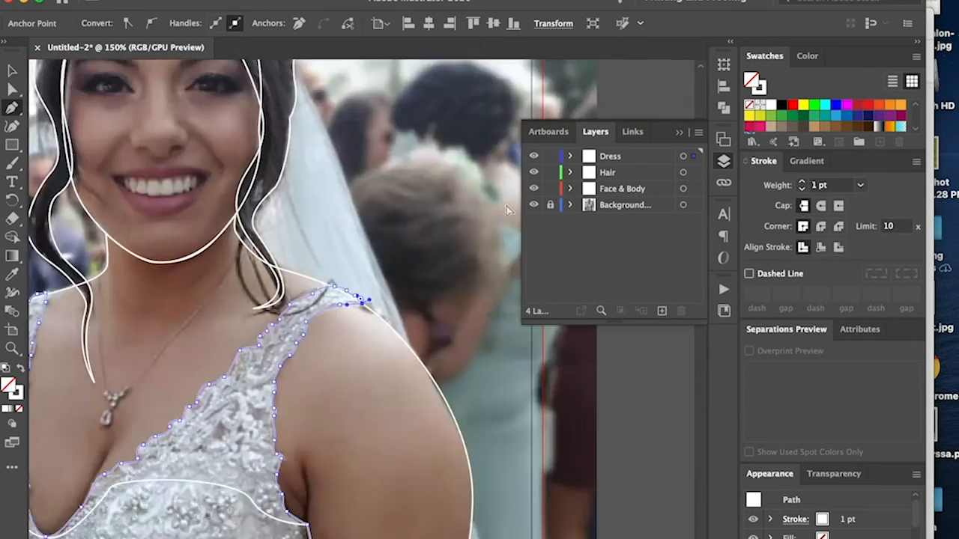
{"action": "scroll", "coordinate": [345, 146], "scroll_direction": "left", "scroll_amount": 4}
{"action": "key", "text": "super+minus"}
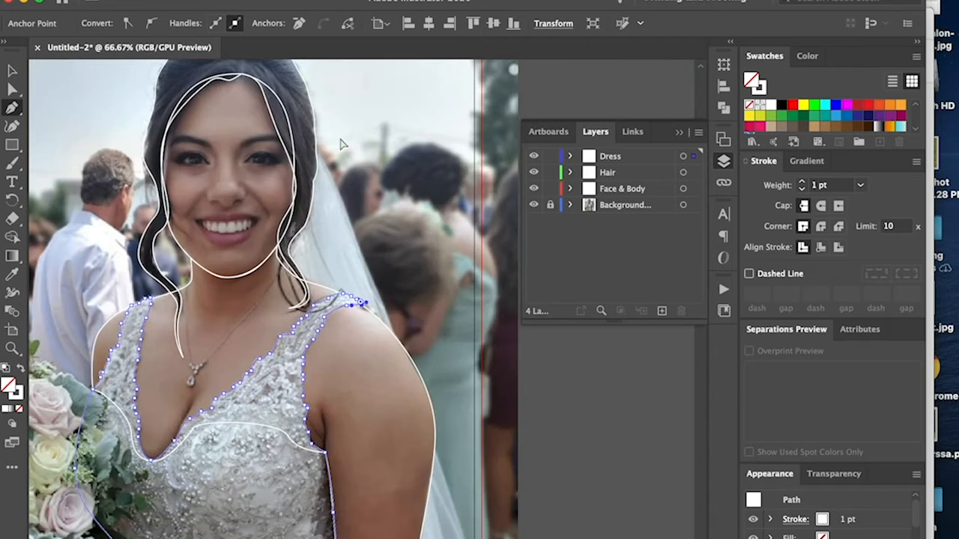
{"action": "key", "text": "super+minus"}
{"action": "scroll", "coordinate": [342, 145], "scroll_direction": "down", "scroll_amount": 4}
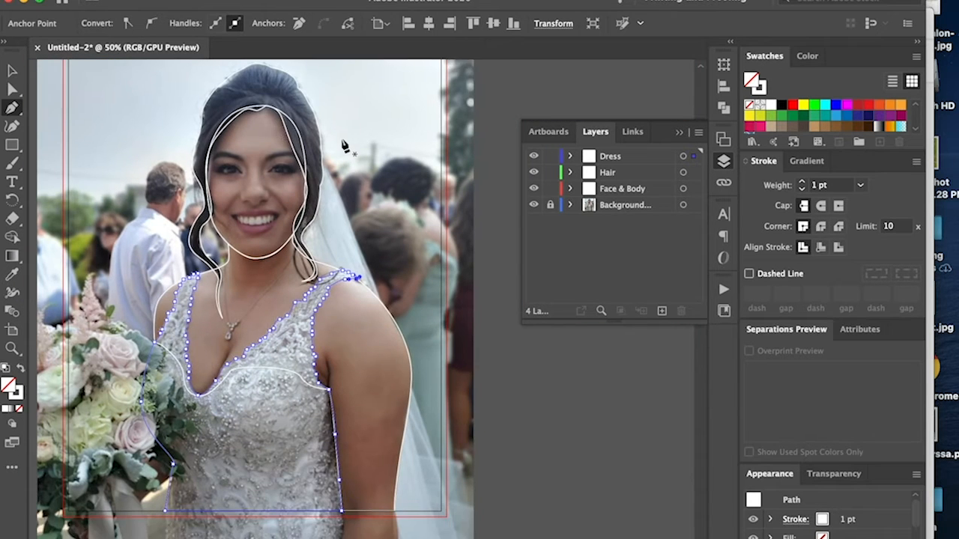
{"action": "scroll", "coordinate": [344, 146], "scroll_direction": "left", "scroll_amount": 4}
{"action": "scroll", "coordinate": [341, 145], "scroll_direction": "up", "scroll_amount": 5}
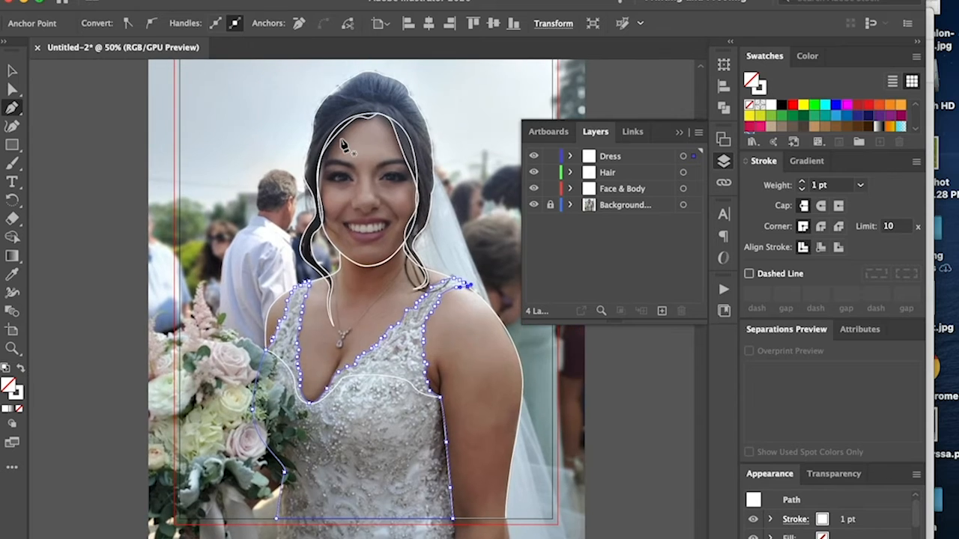
{"action": "left_click", "coordinate": [12, 71]}
{"action": "left_click", "coordinate": [91, 166]}
{"action": "scroll", "coordinate": [96, 159], "scroll_direction": "right", "scroll_amount": 3}
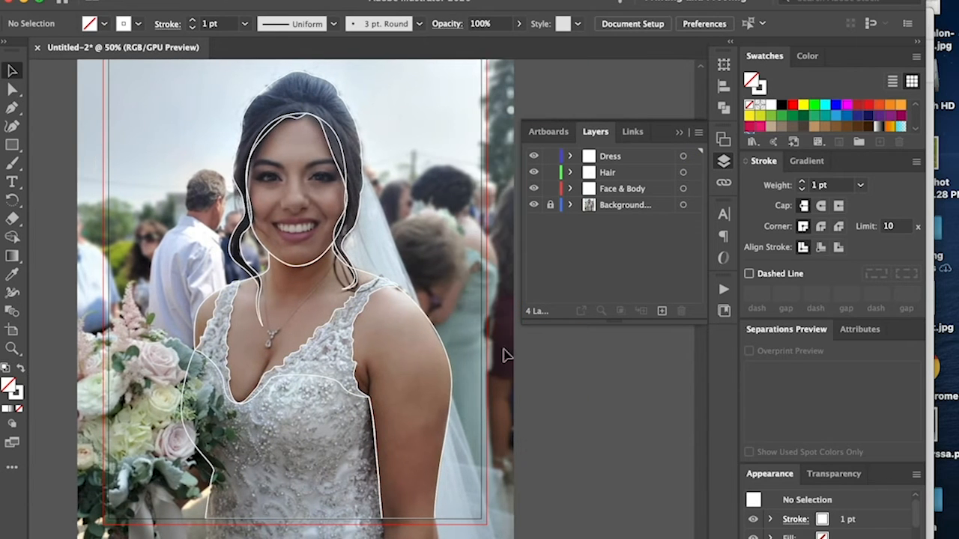
{"action": "scroll", "coordinate": [489, 312], "scroll_direction": "up", "scroll_amount": 2}
{"action": "scroll", "coordinate": [448, 319], "scroll_direction": "down", "scroll_amount": 1}
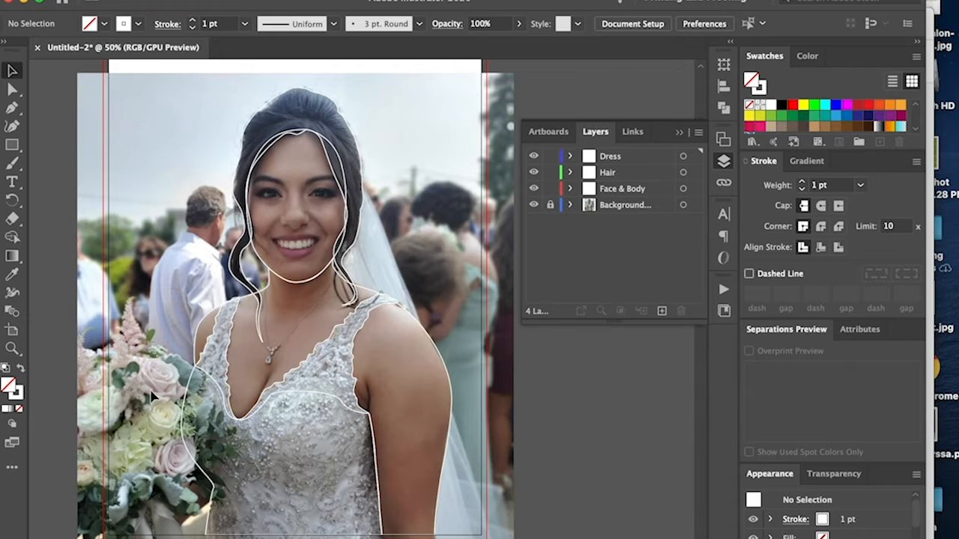
{"action": "scroll", "coordinate": [168, 379], "scroll_direction": "down", "scroll_amount": 1}
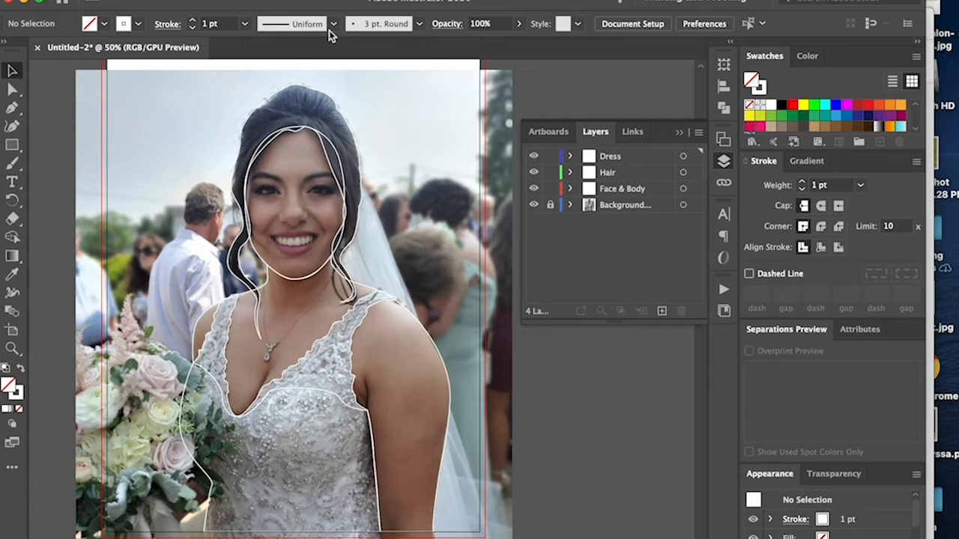
Make the Face & Body layer active and select the oval face outline
{"action": "left_click", "coordinate": [644, 189]}
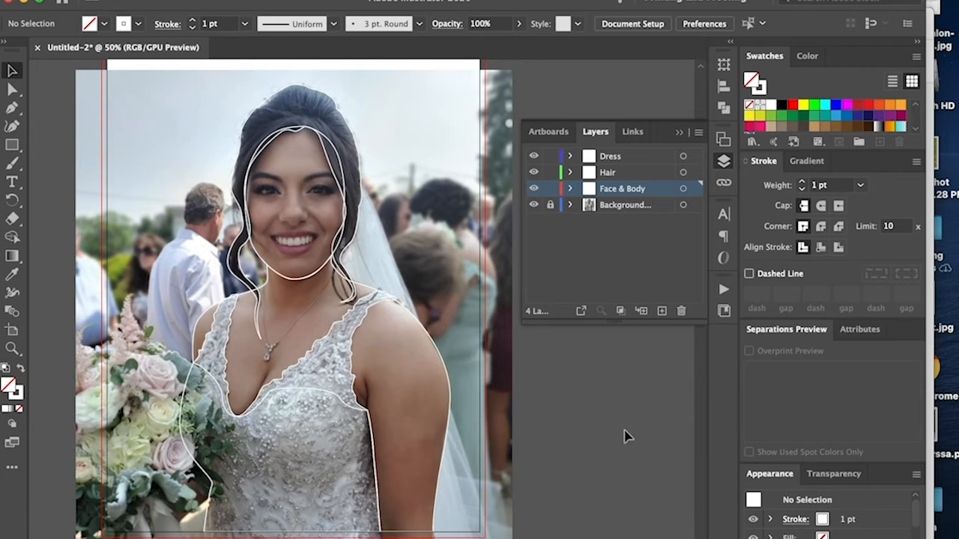
{"action": "key", "text": "super+equal"}
{"action": "scroll", "coordinate": [445, 346], "scroll_direction": "up", "scroll_amount": 3}
{"action": "key", "text": "super+equal"}
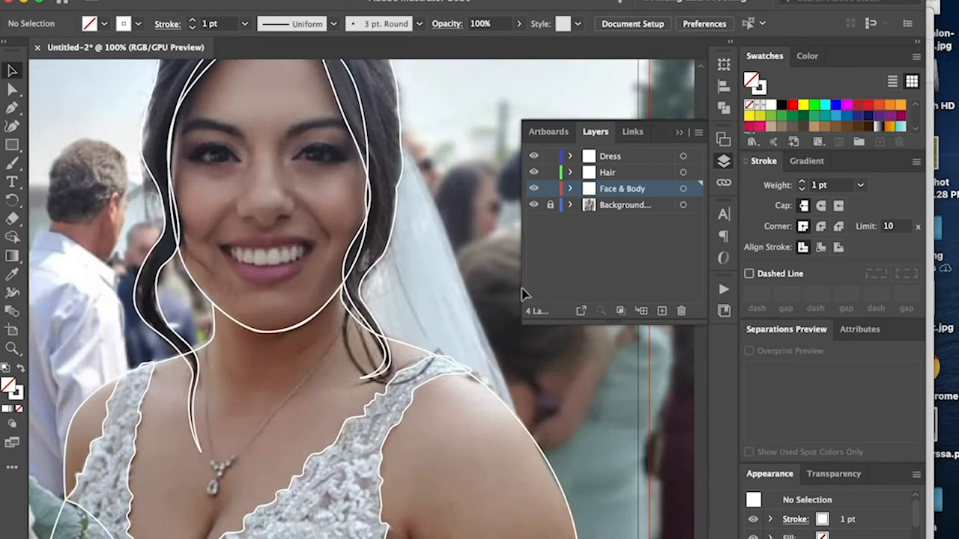
{"action": "left_click", "coordinate": [304, 333]}
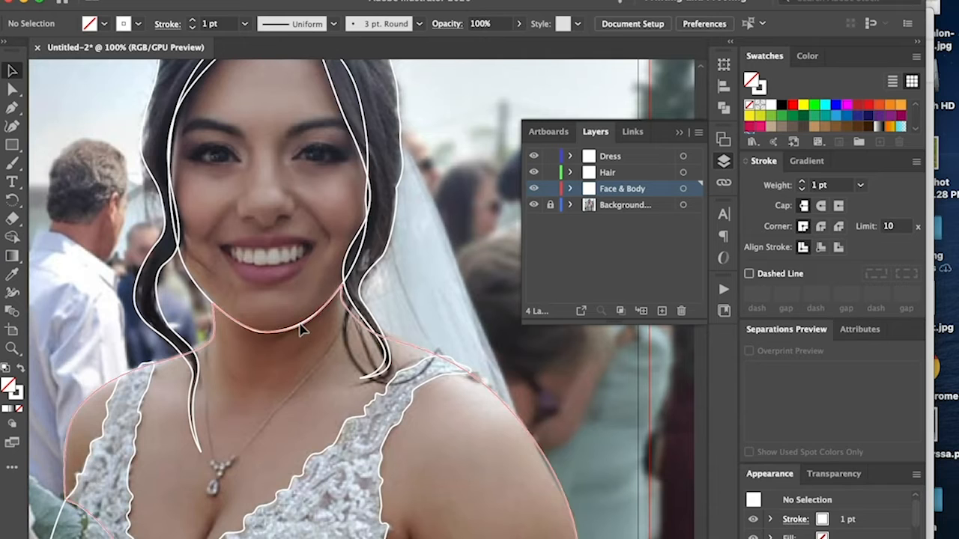
{"action": "left_click", "coordinate": [359, 140]}
{"action": "left_click", "coordinate": [366, 143]}
{"action": "scroll", "coordinate": [367, 144], "scroll_direction": "up", "scroll_amount": 5}
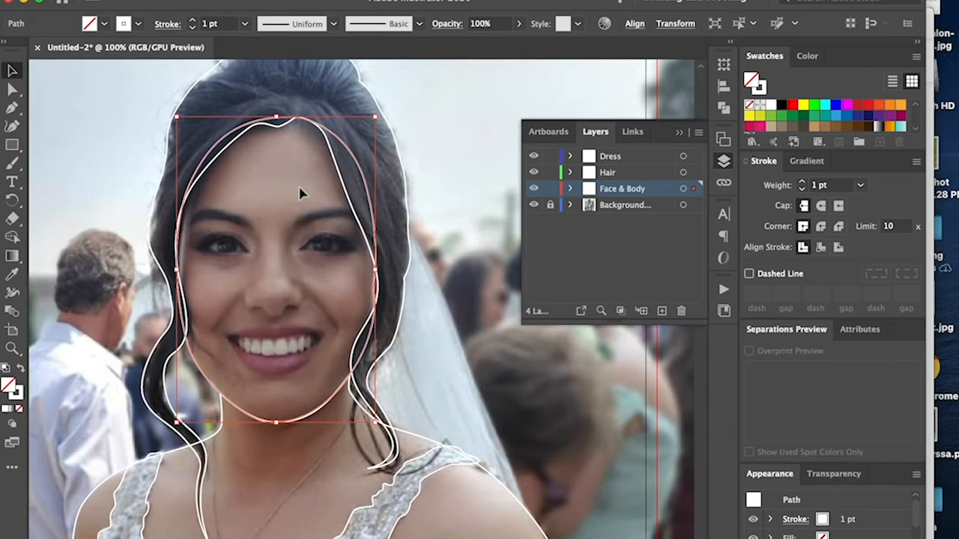
Try filling the face shape with a skin tone sampled from the photo using the Eyedropper, and undo it
{"action": "key", "text": "i"}
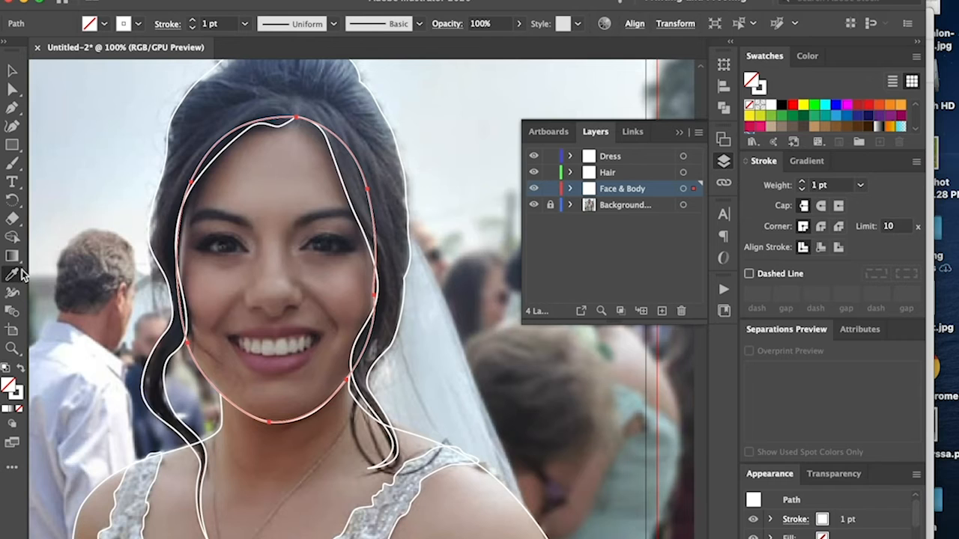
{"action": "left_click", "coordinate": [296, 164]}
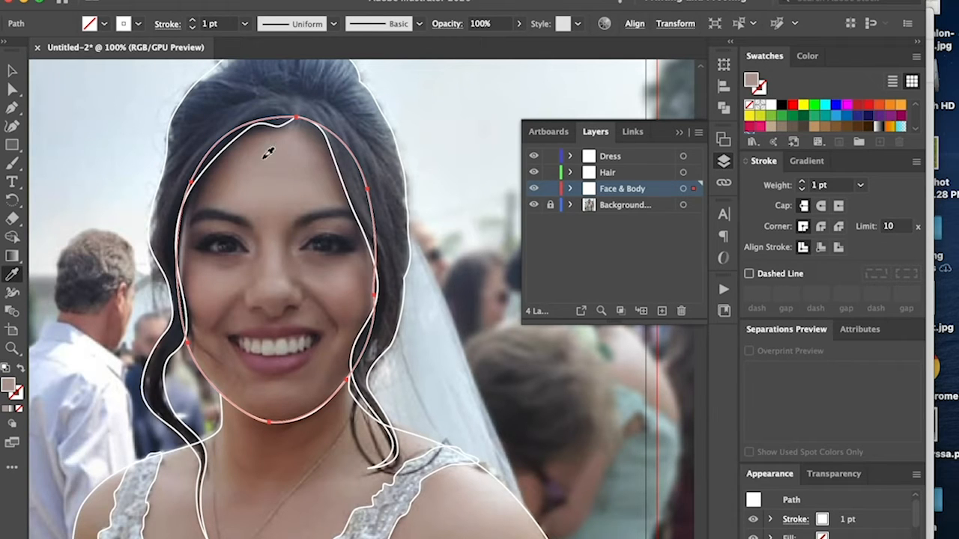
{"action": "left_click_drag", "start_coordinate": [237, 199], "coordinate": [279, 288]}
{"action": "left_click", "coordinate": [283, 281]}
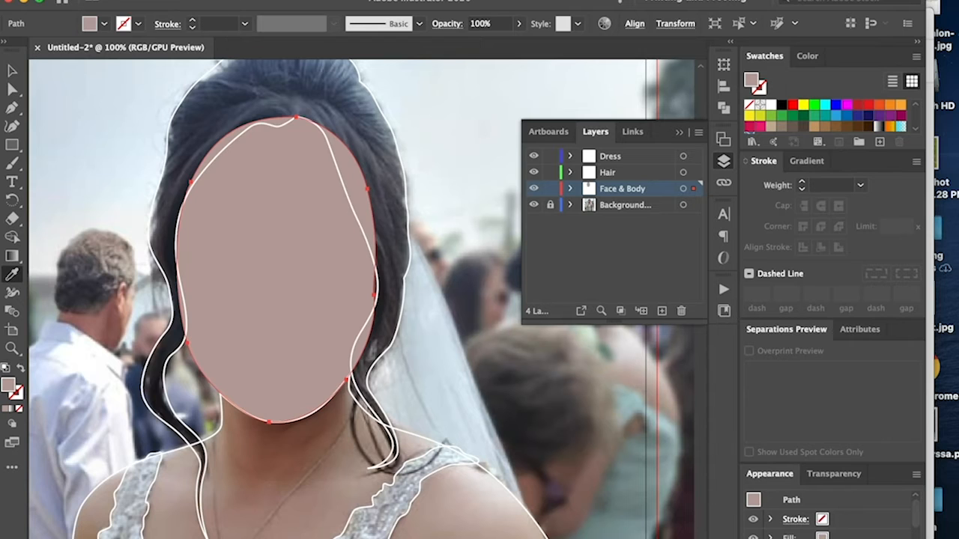
{"action": "key", "text": "v"}
{"action": "key", "text": "ctrl+z"}
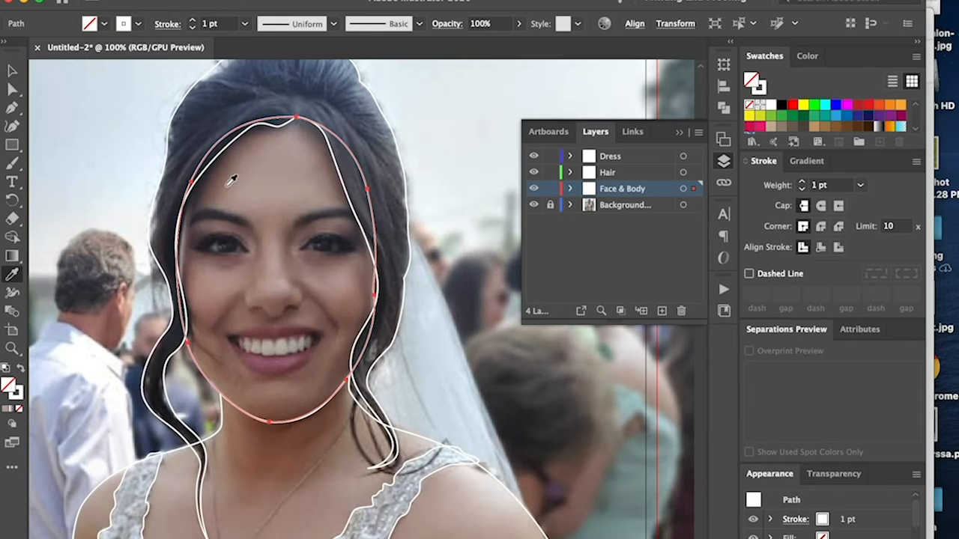
Fill the face shape with a skin tone sampled near the top of the forehead
{"action": "left_click", "coordinate": [286, 278]}
{"action": "left_click_drag", "start_coordinate": [284, 281], "coordinate": [239, 197]}
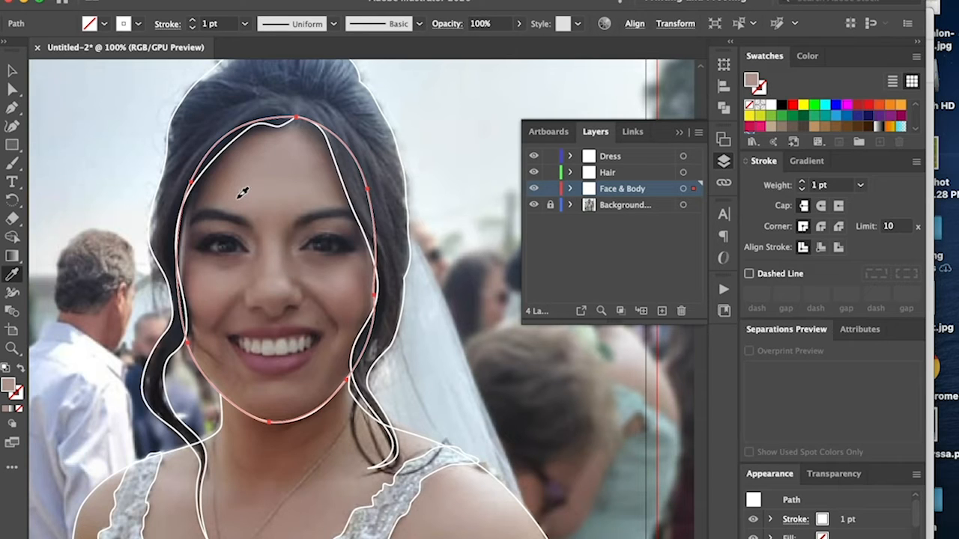
{"action": "left_click", "coordinate": [295, 143]}
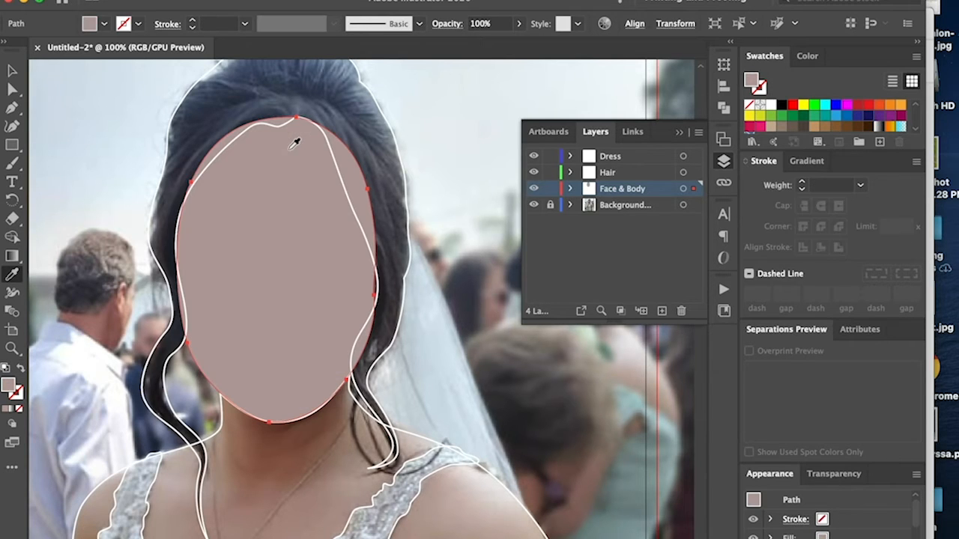
Expand the Face & Body layer and toggle the face path's visibility off and back on
{"action": "left_click", "coordinate": [571, 190]}
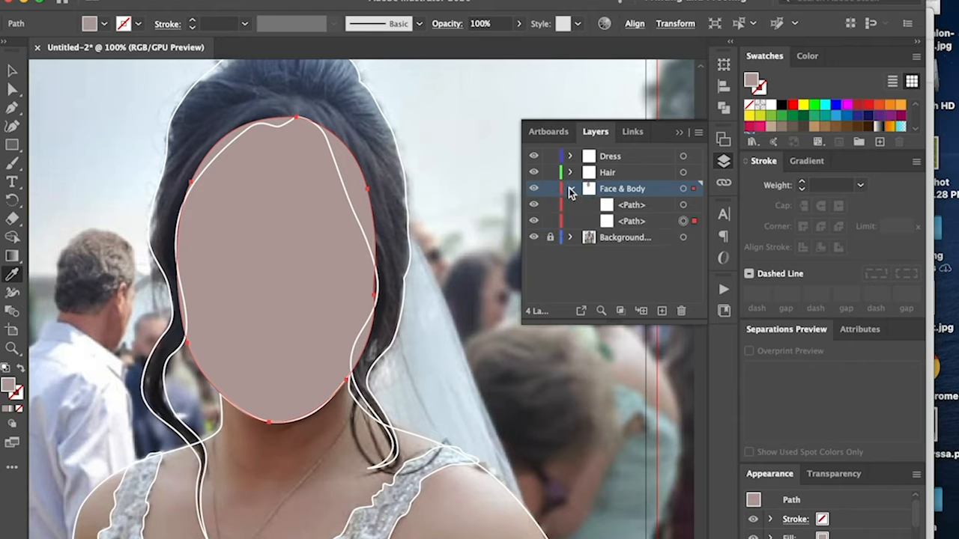
{"action": "left_click", "coordinate": [534, 221]}
{"action": "left_click", "coordinate": [533, 221]}
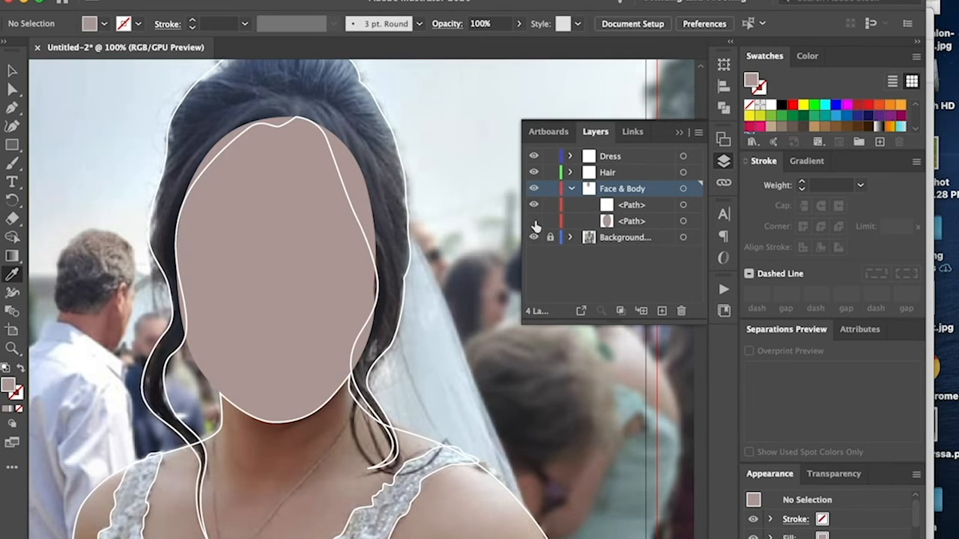
{"action": "left_click", "coordinate": [534, 221]}
{"action": "left_click", "coordinate": [534, 223]}
Select the body outline and fill it with the face's colour using the Eyedropper
{"action": "scroll", "coordinate": [417, 289], "scroll_direction": "down", "scroll_amount": 3}
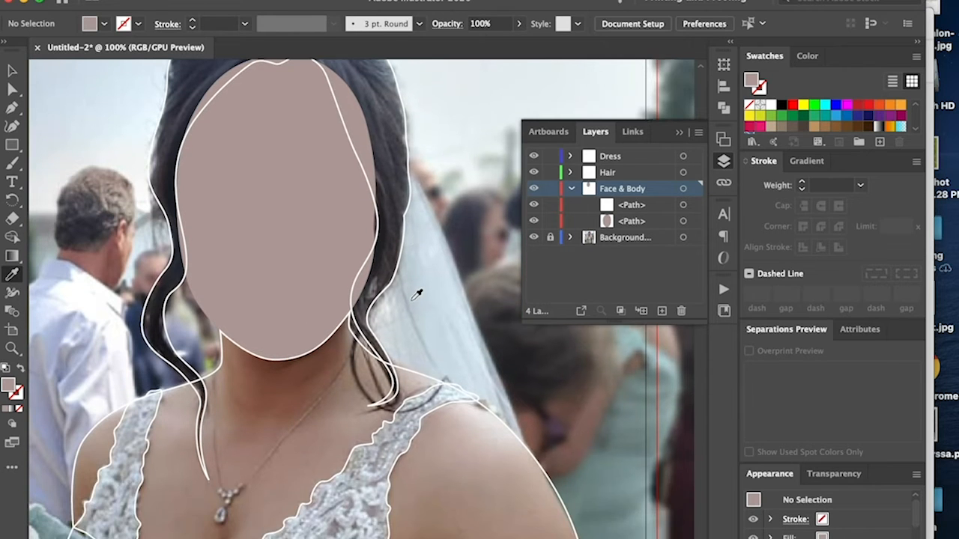
{"action": "key", "text": "v"}
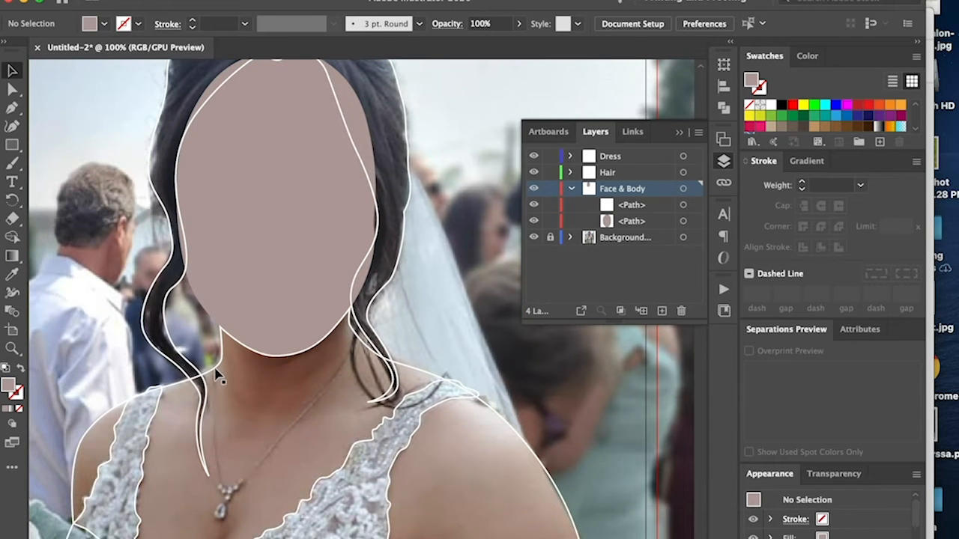
{"action": "left_click", "coordinate": [217, 375]}
{"action": "key", "text": "i"}
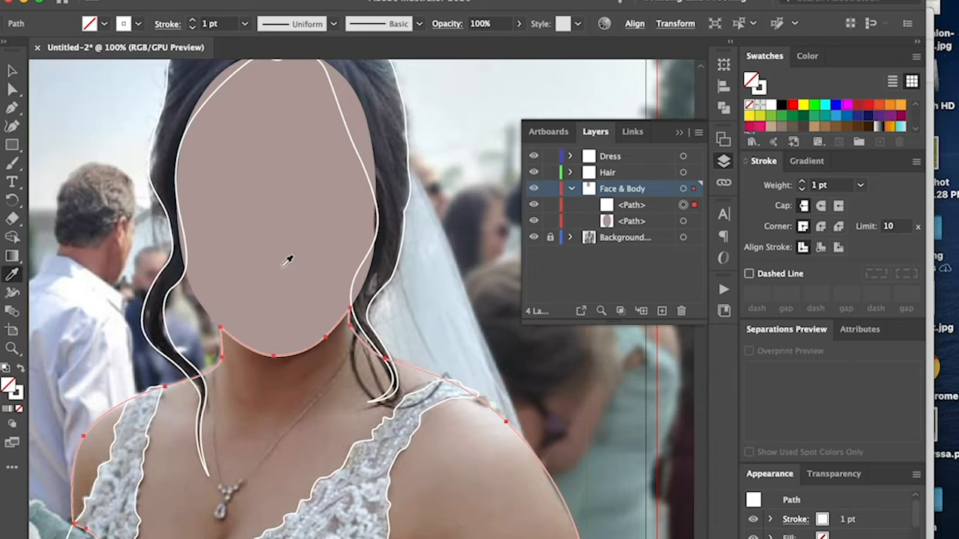
{"action": "left_click", "coordinate": [282, 252]}
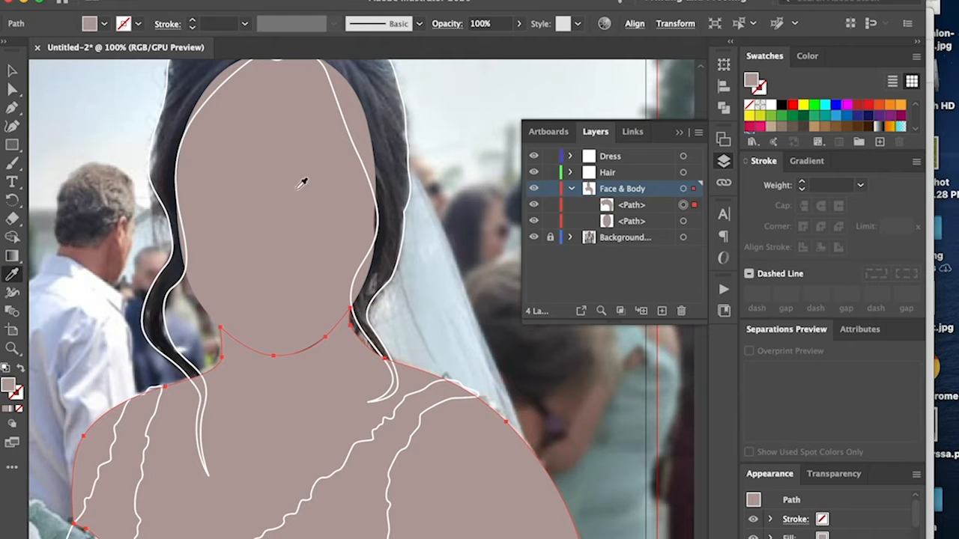
Change the body shape's fill to the warmer tan bcaa9c in the Color Picker
{"action": "double_click", "coordinate": [751, 80]}
{"action": "left_click_drag", "start_coordinate": [746, 368], "coordinate": [743, 346]}
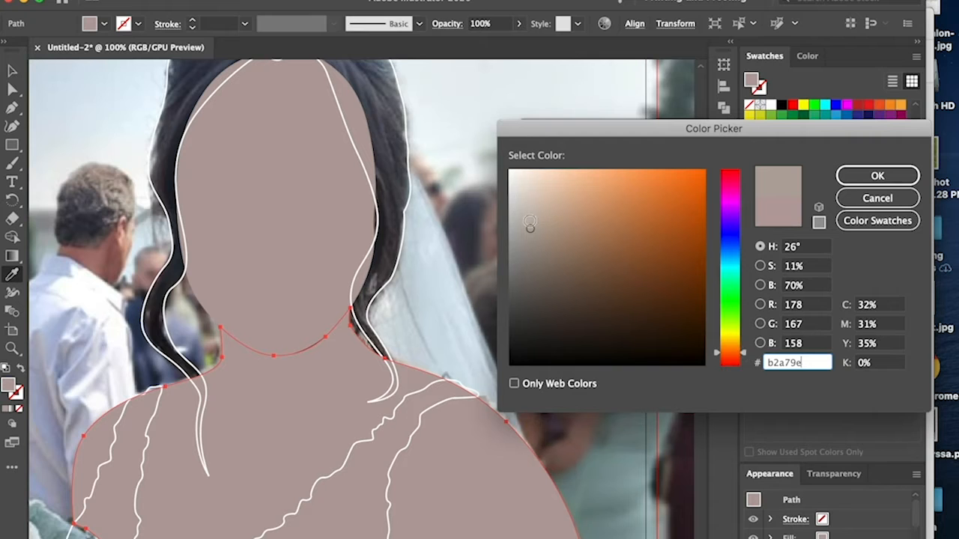
{"action": "left_click_drag", "start_coordinate": [529, 227], "coordinate": [543, 219]}
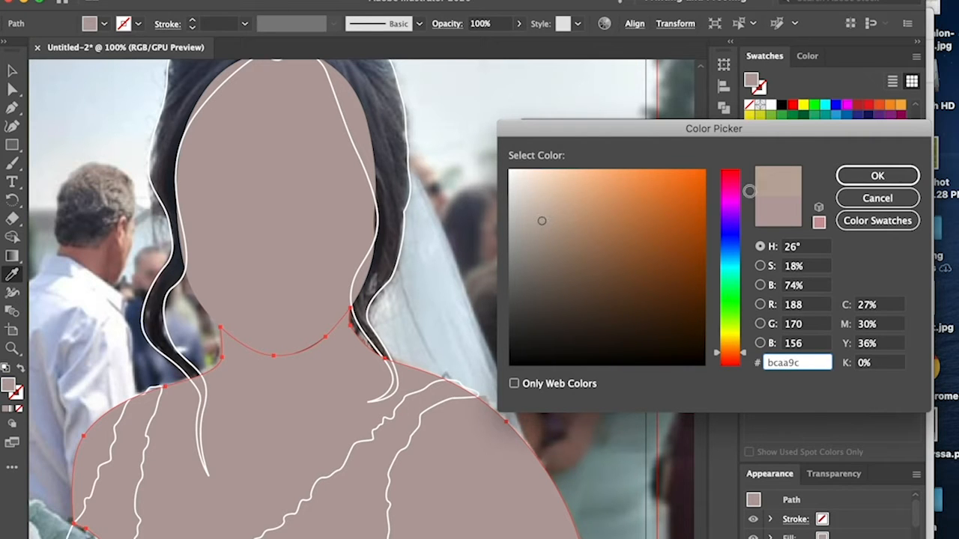
{"action": "left_click", "coordinate": [858, 177]}
Select the face shape and match its fill to the body's tan with the Eyedropper
{"action": "key", "text": "v"}
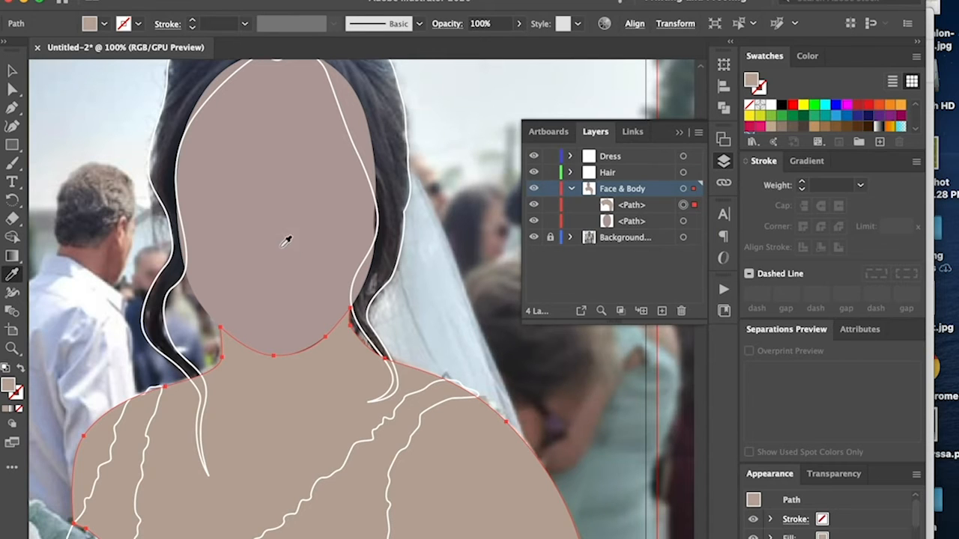
{"action": "left_click", "coordinate": [217, 308]}
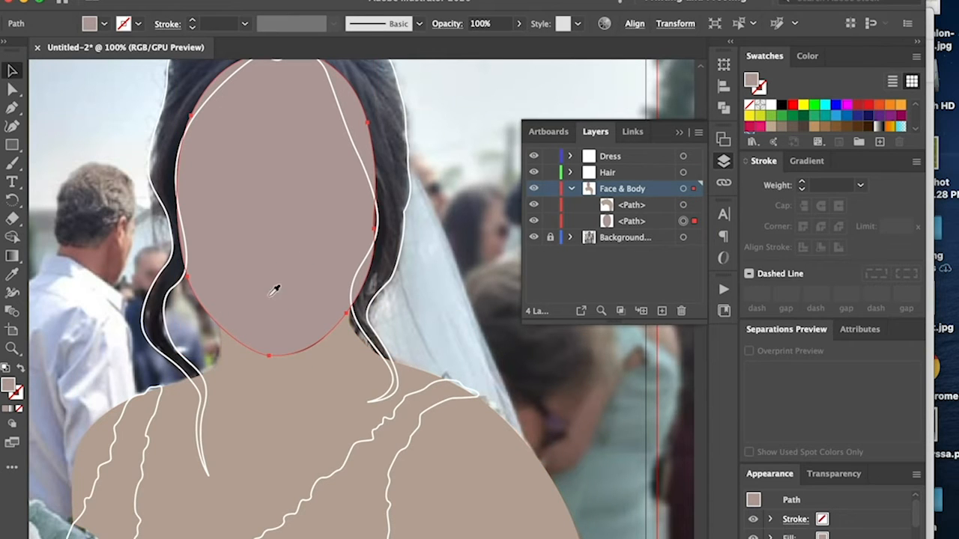
{"action": "key", "text": "i"}
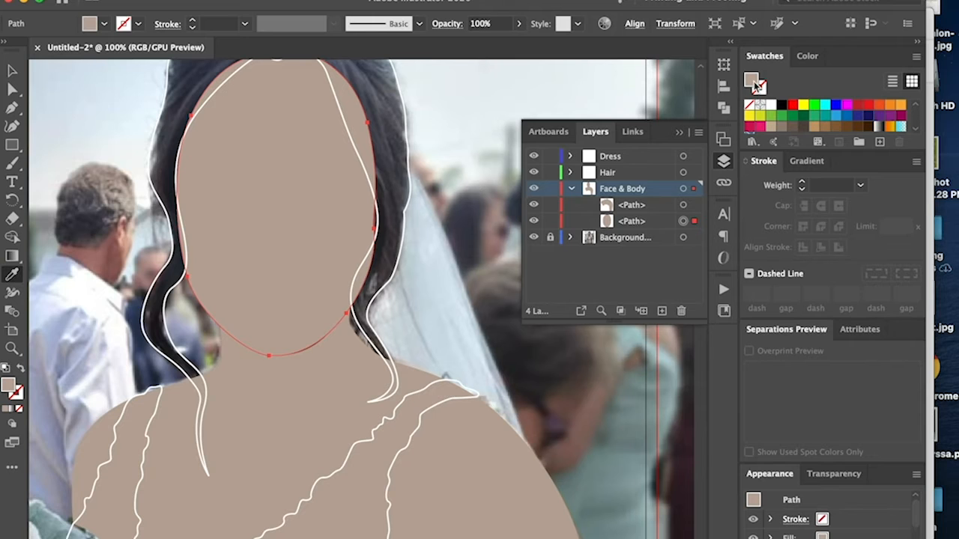
Shift the face's fill to a slightly lighter, less saturated tan in the Color Picker, and select the body shape
{"action": "double_click", "coordinate": [755, 85]}
{"action": "left_click_drag", "start_coordinate": [540, 221], "coordinate": [535, 219]}
{"action": "left_click", "coordinate": [878, 175]}
{"action": "left_click", "coordinate": [7, 71]}
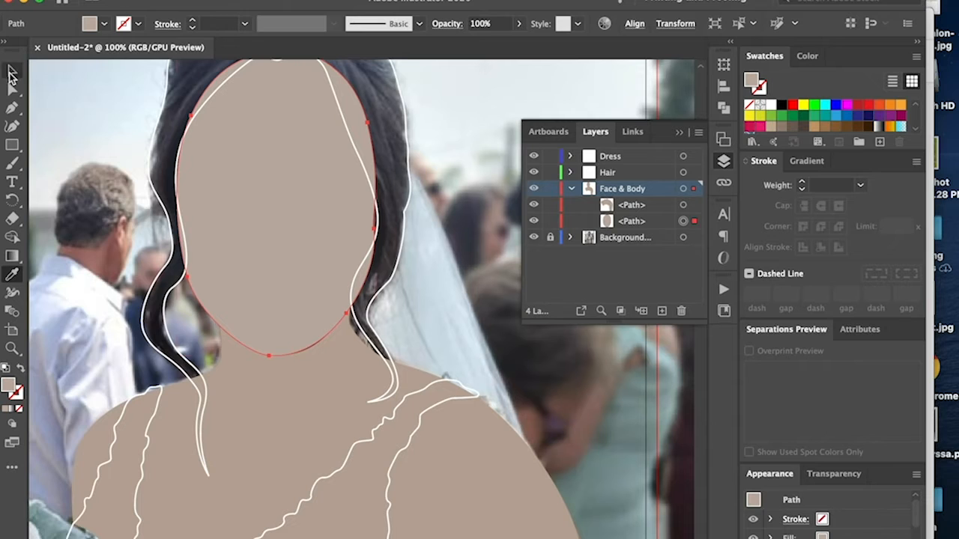
{"action": "left_click", "coordinate": [412, 228]}
{"action": "left_click", "coordinate": [319, 372]}
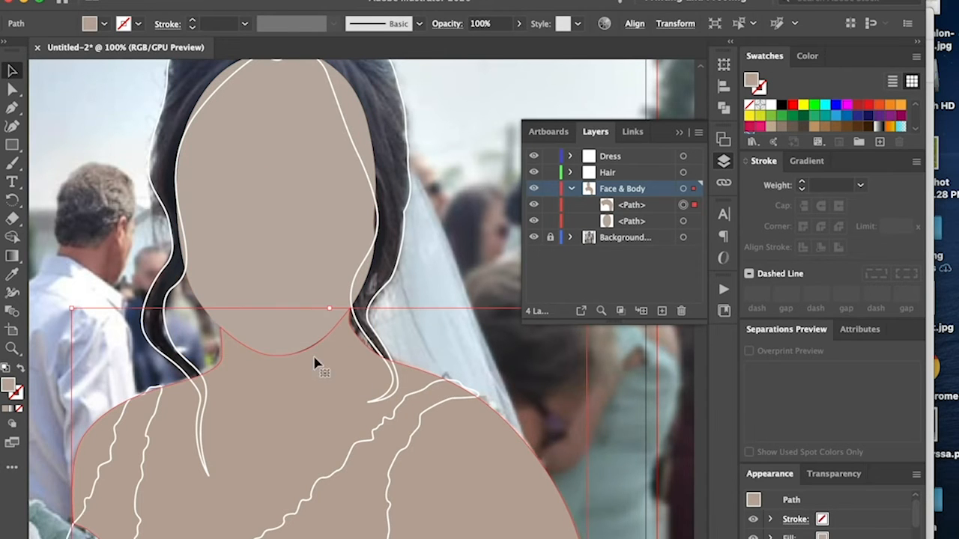
Try adjusting the anchor points of the body path's curve under the chin, and undo the edits
{"action": "left_click", "coordinate": [326, 342]}
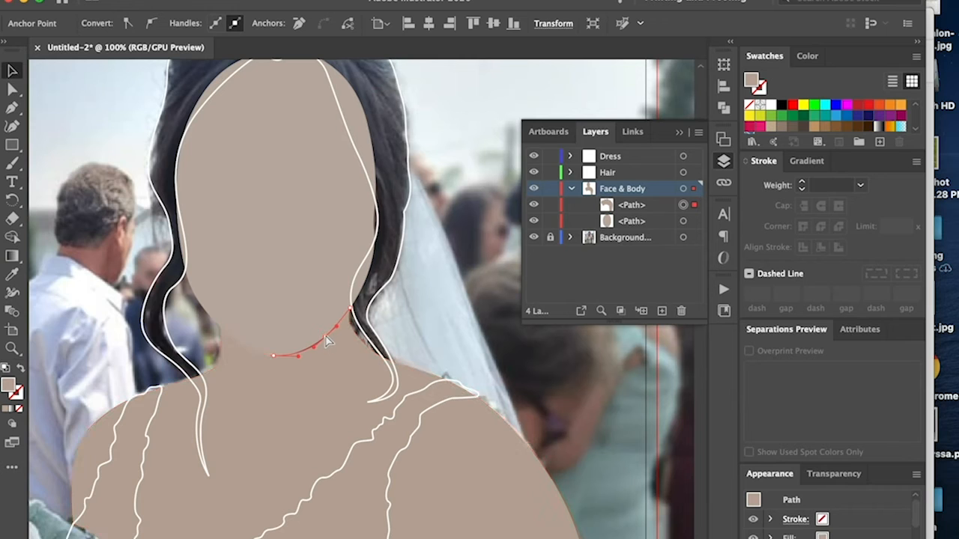
{"action": "key", "text": "super+equal"}
{"action": "key", "text": "super+equal"}
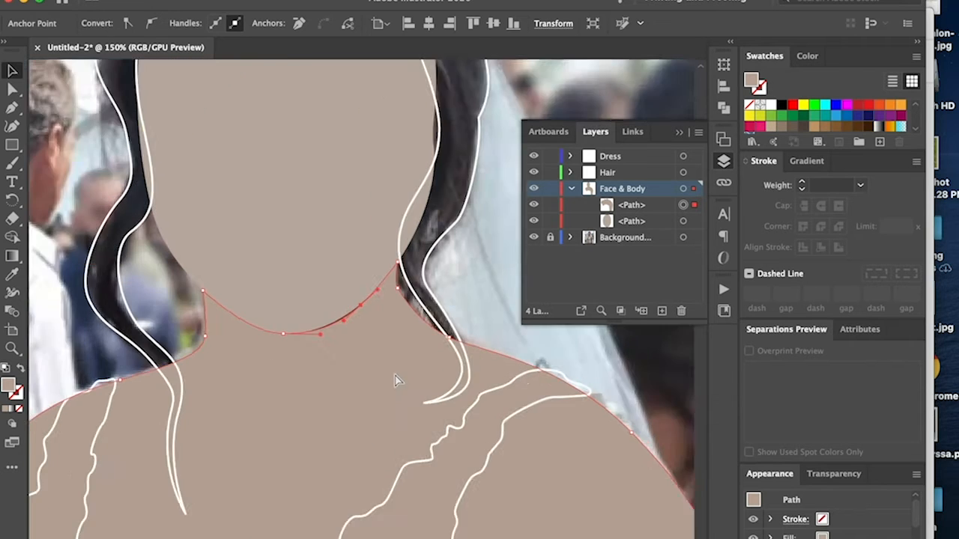
{"action": "left_click_drag", "start_coordinate": [260, 343], "coordinate": [251, 339]}
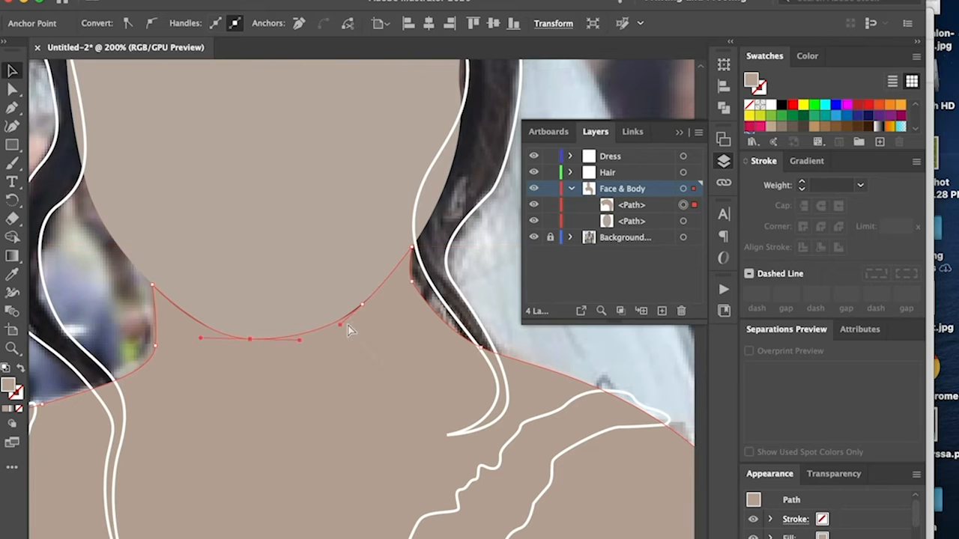
{"action": "left_click_drag", "start_coordinate": [364, 310], "coordinate": [392, 348]}
{"action": "key", "text": "super+z"}
{"action": "key", "text": "super+z"}
{"action": "key", "text": "super+z"}
Smooth the body path along the neck and shoulder on the photo's left side with the Smooth tool
{"action": "scroll", "coordinate": [288, 304], "scroll_direction": "left", "scroll_amount": 3}
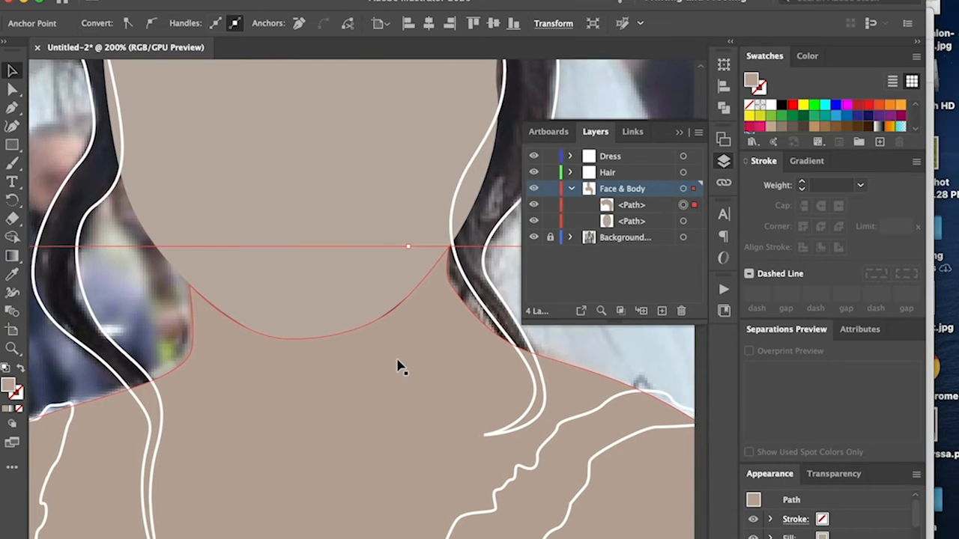
{"action": "scroll", "coordinate": [382, 337], "scroll_direction": "left", "scroll_amount": 8}
{"action": "scroll", "coordinate": [332, 388], "scroll_direction": "left", "scroll_amount": 3}
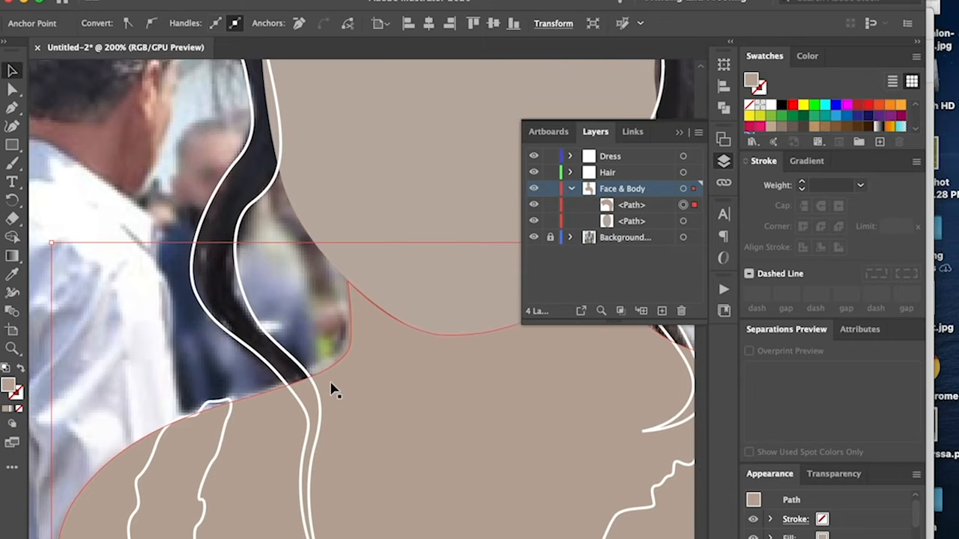
{"action": "scroll", "coordinate": [332, 388], "scroll_direction": "down", "scroll_amount": 5}
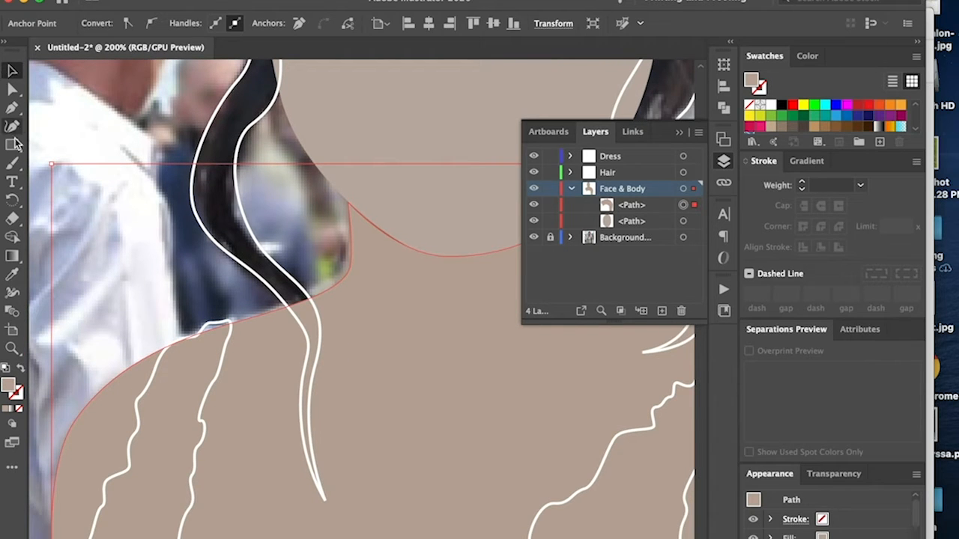
{"action": "left_click", "coordinate": [11, 171]}
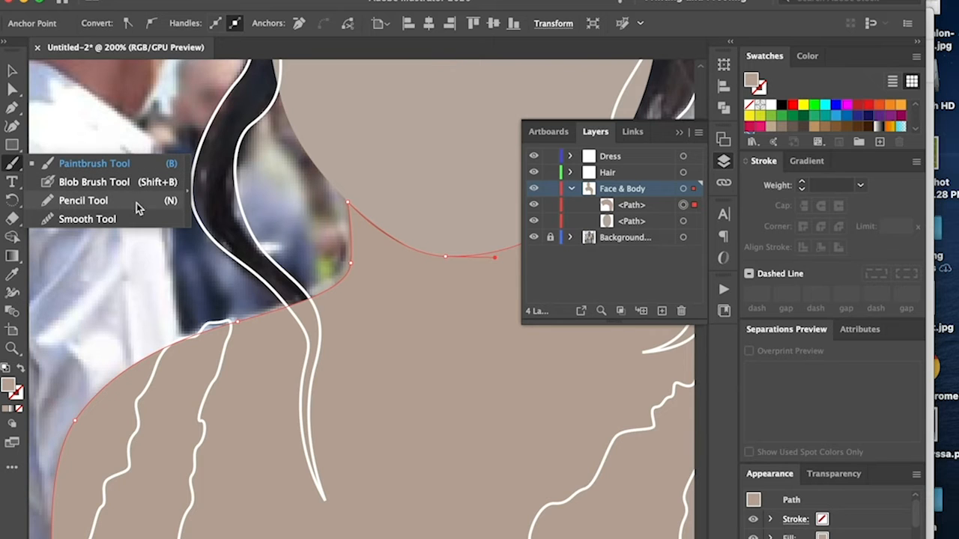
{"action": "left_click", "coordinate": [87, 220]}
{"action": "mouse_move", "coordinate": [347, 265]}
{"action": "left_mouse_down"}
{"action": "mouse_move", "coordinate": [284, 308]}
{"action": "mouse_move", "coordinate": [183, 323]}
{"action": "mouse_move", "coordinate": [94, 378]}
{"action": "mouse_move", "coordinate": [57, 435]}
{"action": "left_mouse_up"}
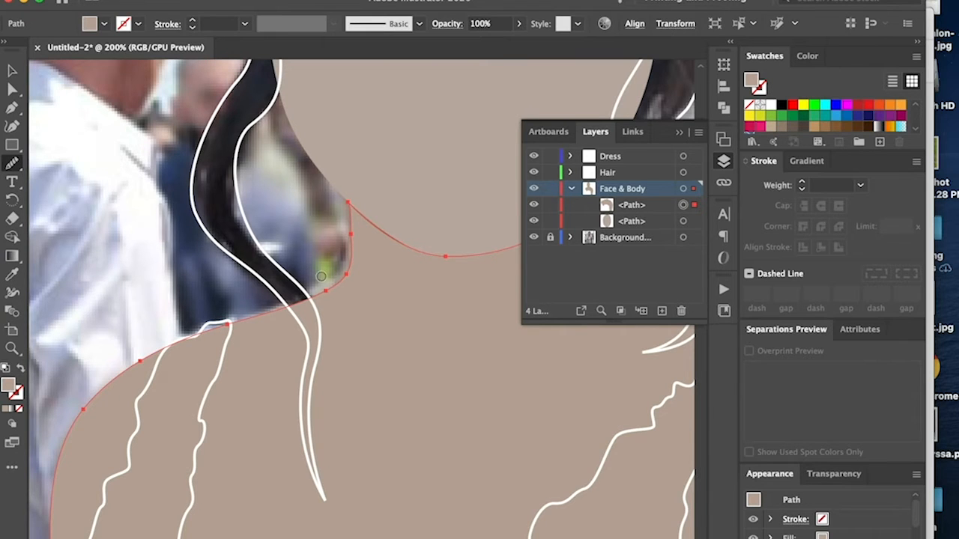
Smooth the body path from the neck down over the shoulder on the photo's right side
{"action": "scroll", "coordinate": [325, 289], "scroll_direction": "right", "scroll_amount": 10}
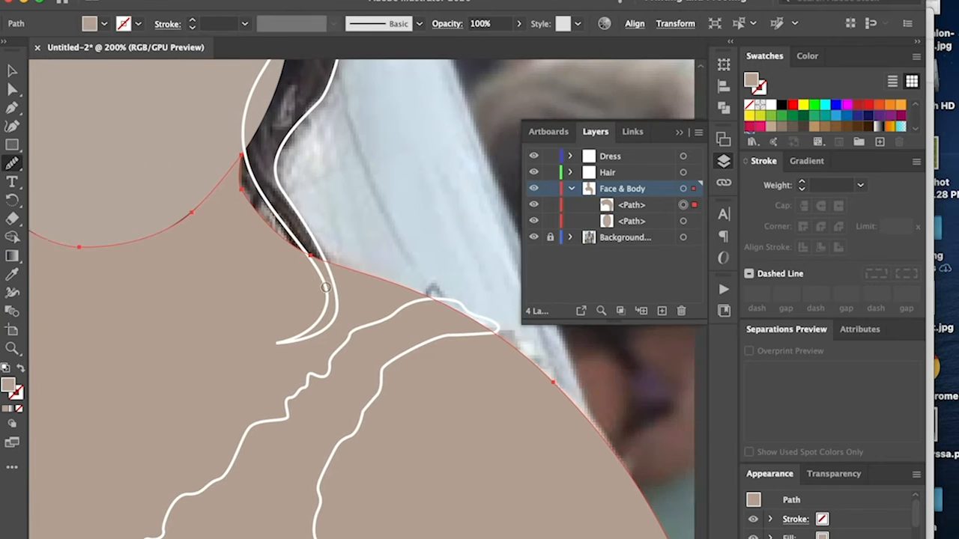
{"action": "left_click_drag", "start_coordinate": [185, 181], "coordinate": [328, 307]}
{"action": "mouse_move", "coordinate": [207, 210]}
{"action": "left_mouse_down"}
{"action": "mouse_move", "coordinate": [254, 248]}
{"action": "mouse_move", "coordinate": [435, 341]}
{"action": "left_mouse_up"}
{"action": "scroll", "coordinate": [493, 406], "scroll_direction": "down", "scroll_amount": 2}
{"action": "scroll", "coordinate": [493, 406], "scroll_direction": "right", "scroll_amount": 1}
{"action": "scroll", "coordinate": [493, 406], "scroll_direction": "down", "scroll_amount": 2}
{"action": "scroll", "coordinate": [493, 406], "scroll_direction": "right", "scroll_amount": 1}
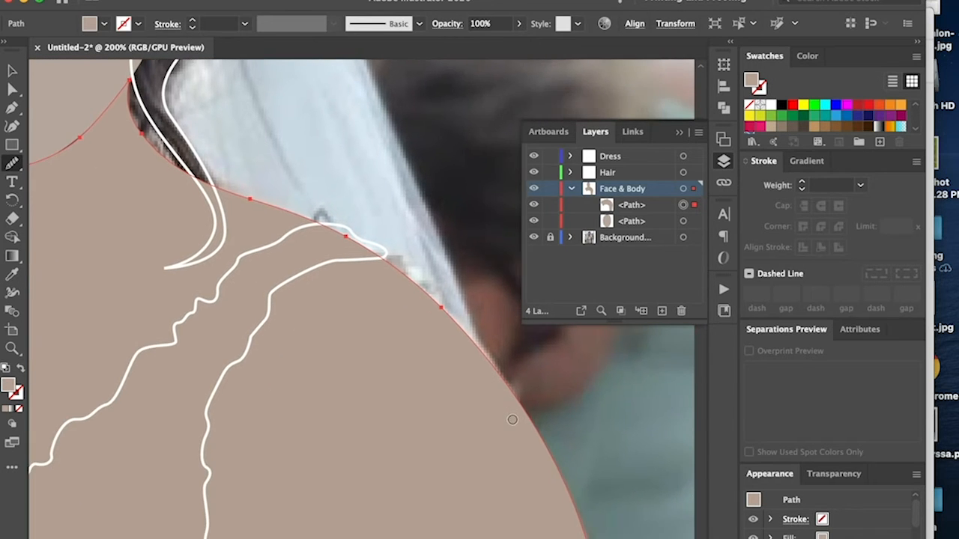
{"action": "left_click_drag", "start_coordinate": [437, 304], "coordinate": [523, 387]}
{"action": "key", "text": "super+minus"}
{"action": "key", "text": "super+minus"}
{"action": "key", "text": "super+minus"}
{"action": "key", "text": "super+minus"}
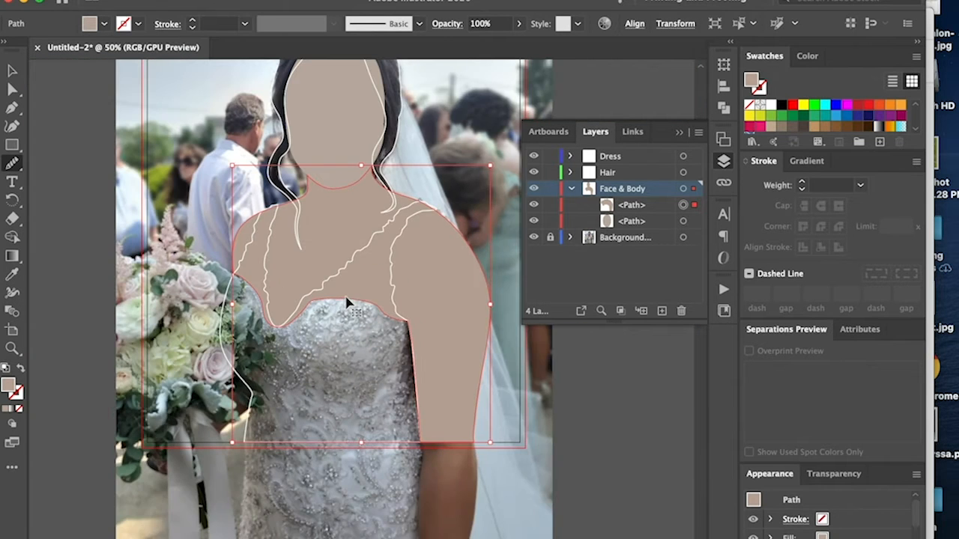
Select the hair path and fill it with a colour sampled from the hair in the photo
{"action": "scroll", "coordinate": [346, 301], "scroll_direction": "up", "scroll_amount": 5}
{"action": "left_click", "coordinate": [12, 70]}
{"action": "key", "text": "super+plus"}
{"action": "key", "text": "super+plus"}
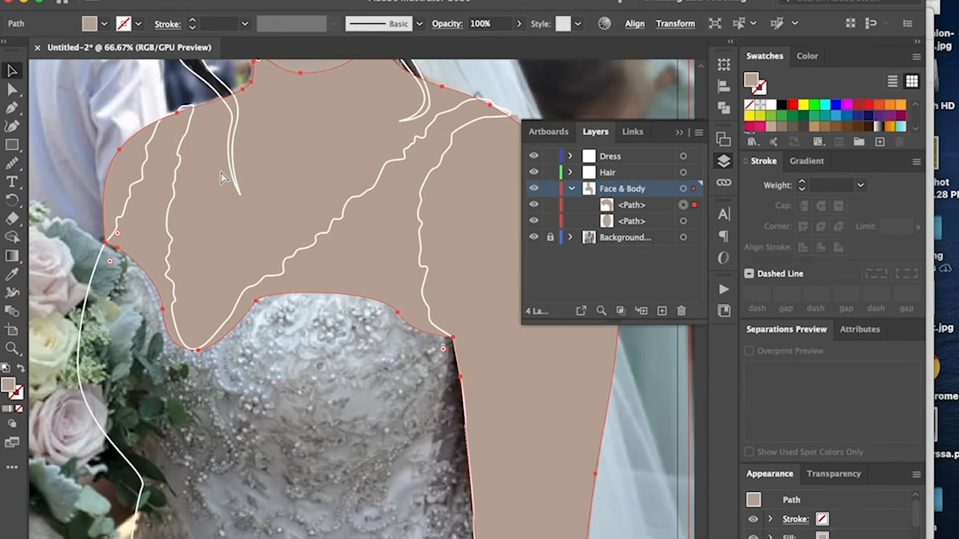
{"action": "scroll", "coordinate": [224, 176], "scroll_direction": "up", "scroll_amount": 15}
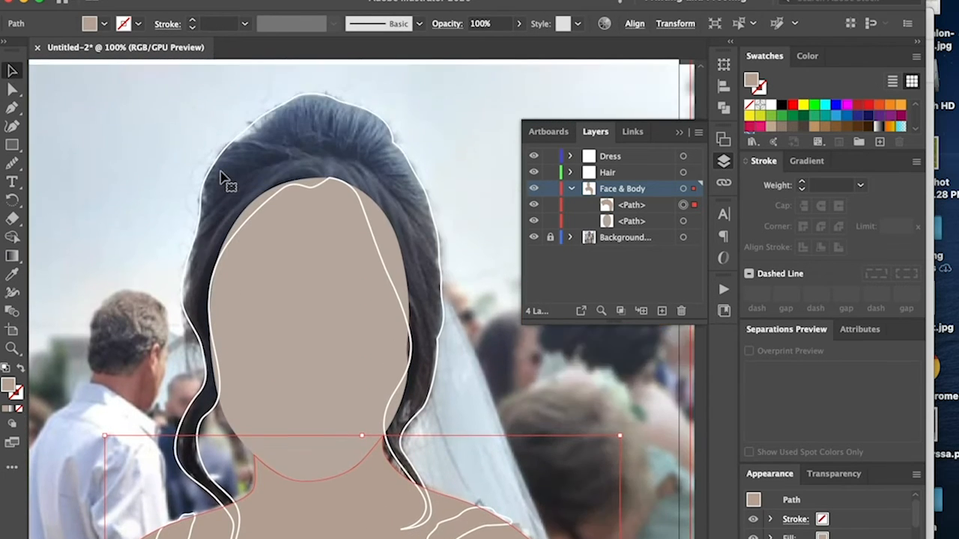
{"action": "left_click", "coordinate": [397, 150]}
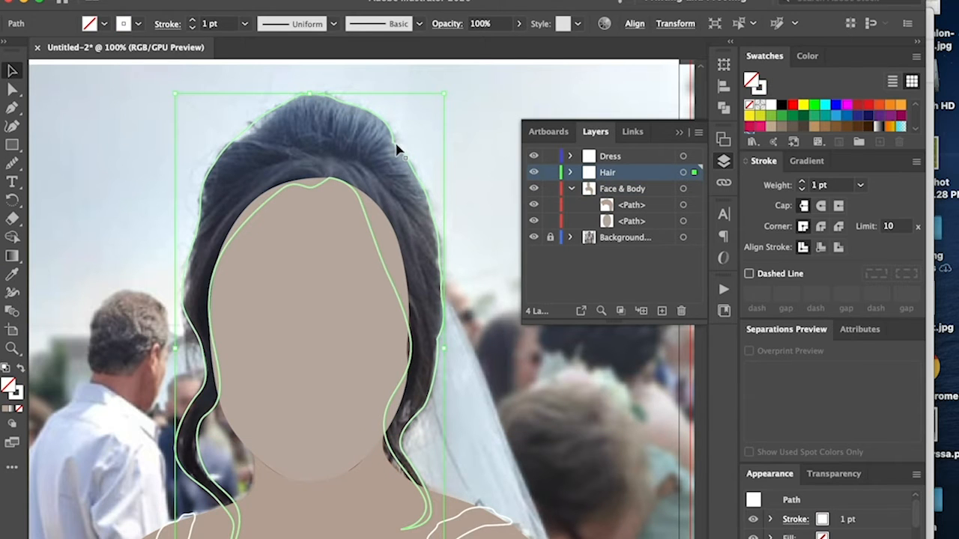
{"action": "key", "text": "i"}
{"action": "left_click", "coordinate": [301, 154]}
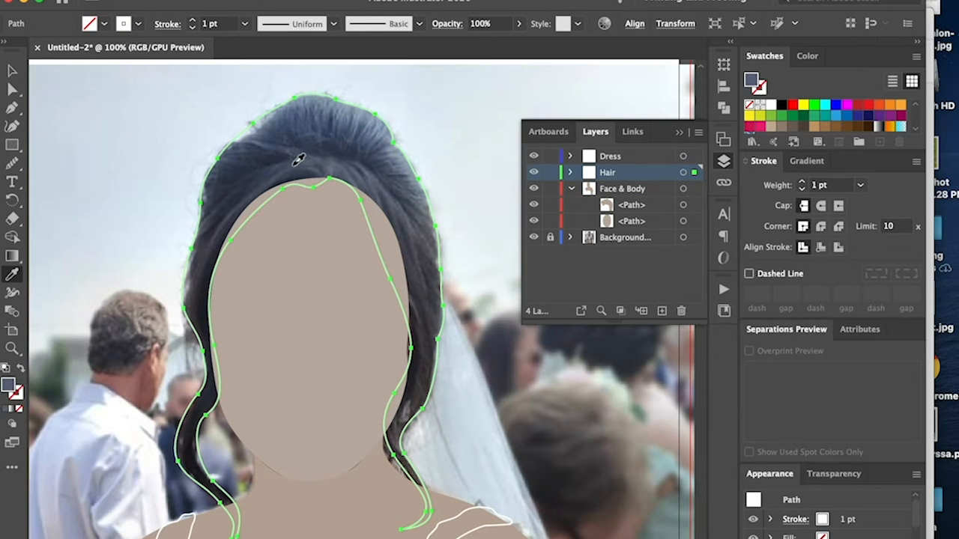
{"action": "left_click", "coordinate": [306, 157]}
Change the hair shape's fill to the dark brown 2d2820 in the Color Picker
{"action": "double_click", "coordinate": [753, 83]}
{"action": "left_click_drag", "start_coordinate": [741, 249], "coordinate": [740, 344]}
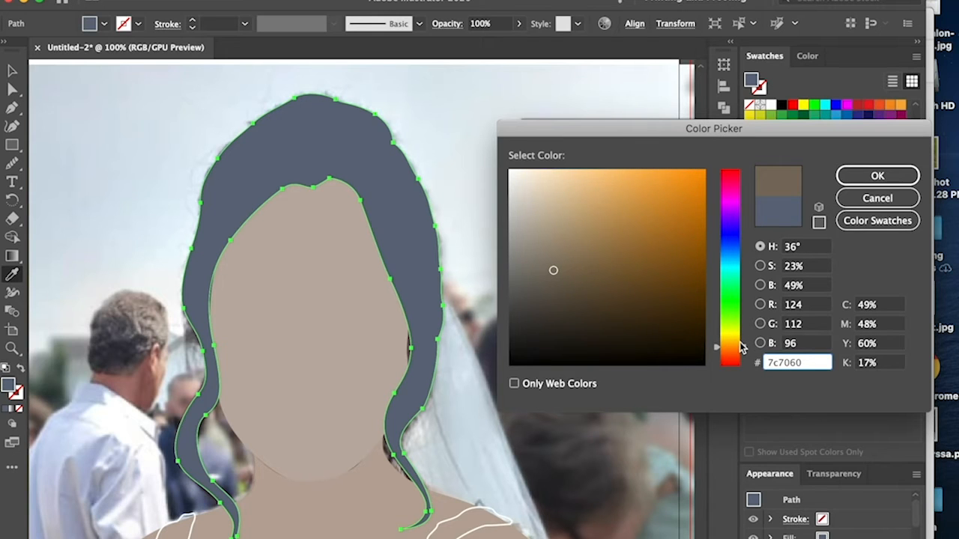
{"action": "left_click_drag", "start_coordinate": [743, 343], "coordinate": [745, 344]}
{"action": "mouse_move", "coordinate": [581, 272]}
{"action": "left_mouse_down"}
{"action": "mouse_move", "coordinate": [597, 320]}
{"action": "mouse_move", "coordinate": [565, 330]}
{"action": "left_mouse_up"}
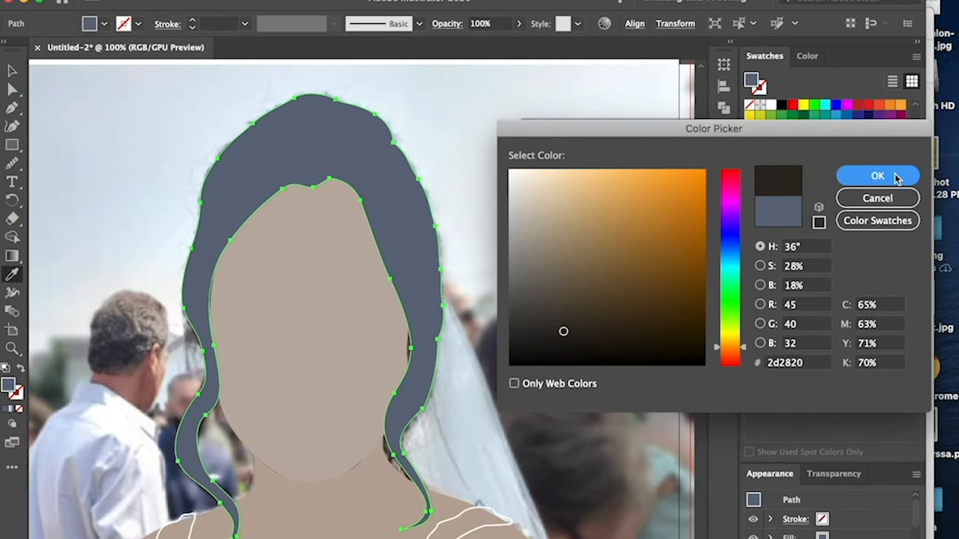
{"action": "left_click", "coordinate": [863, 177]}
Select the dress path and fill it with a pale bluish white sampled with the Eyedropper
{"action": "left_click", "coordinate": [13, 70]}
{"action": "scroll", "coordinate": [87, 90], "scroll_direction": "down", "scroll_amount": 5}
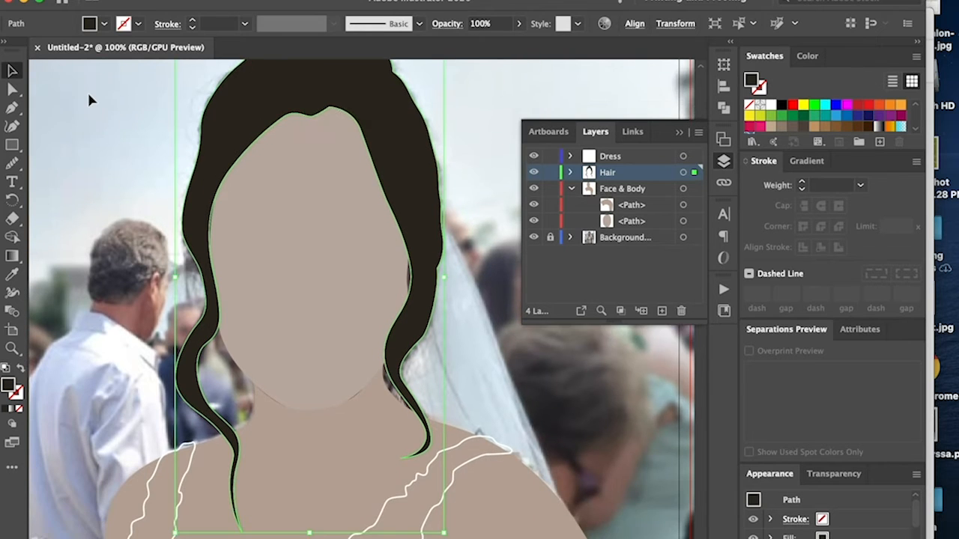
{"action": "scroll", "coordinate": [88, 98], "scroll_direction": "down", "scroll_amount": 7}
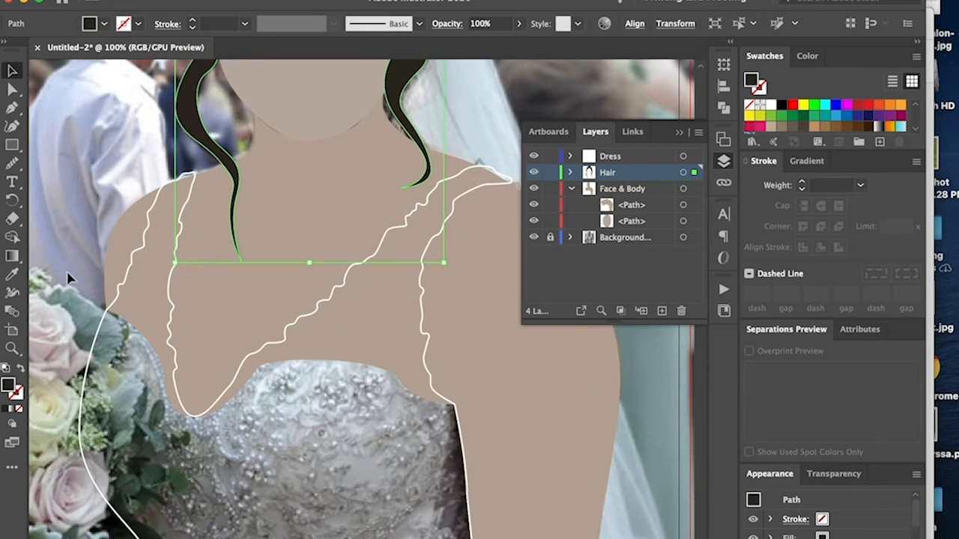
{"action": "left_click", "coordinate": [104, 317]}
{"action": "scroll", "coordinate": [451, 319], "scroll_direction": "down", "scroll_amount": 1}
{"action": "key", "text": "i"}
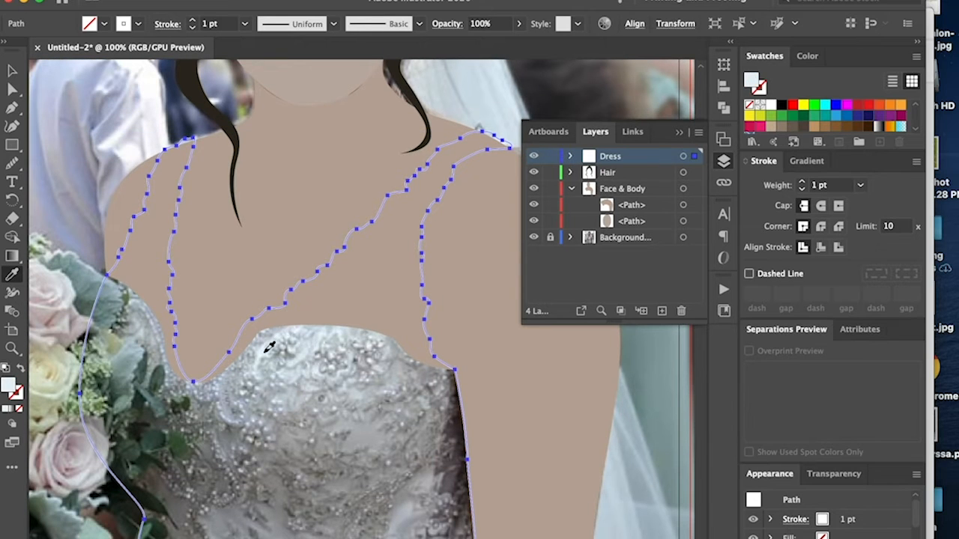
{"action": "left_click", "coordinate": [532, 117]}
{"action": "key", "text": "v"}
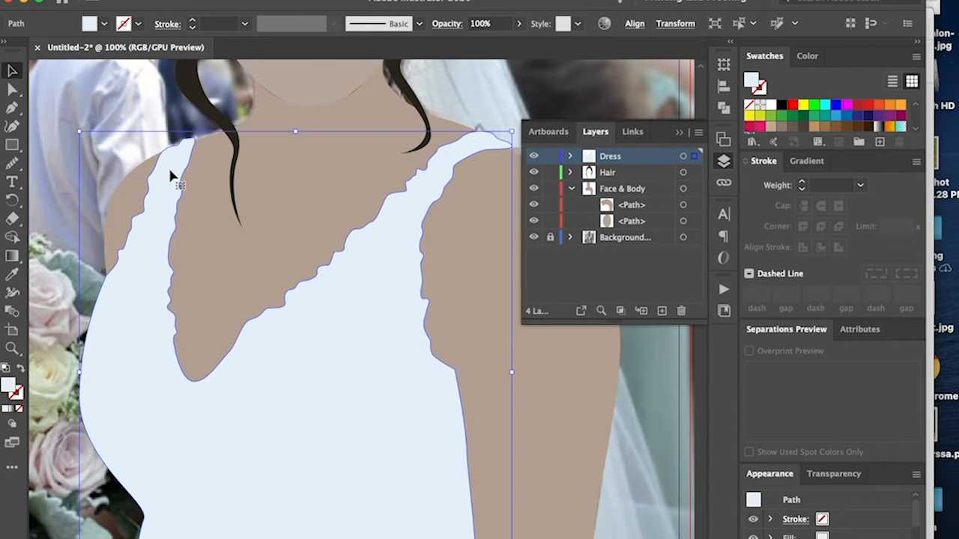
Hide the background photo layer to check the coloured shapes on their own, and show it again
{"action": "scroll", "coordinate": [171, 176], "scroll_direction": "up", "scroll_amount": 8}
{"action": "scroll", "coordinate": [168, 166], "scroll_direction": "up", "scroll_amount": 3}
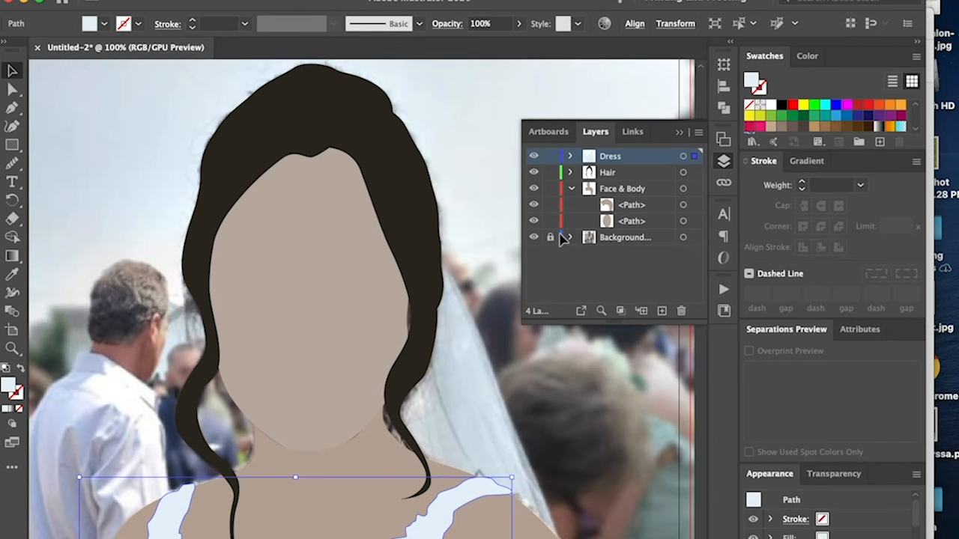
{"action": "left_click", "coordinate": [634, 271]}
{"action": "key", "text": "ctrl+minus"}
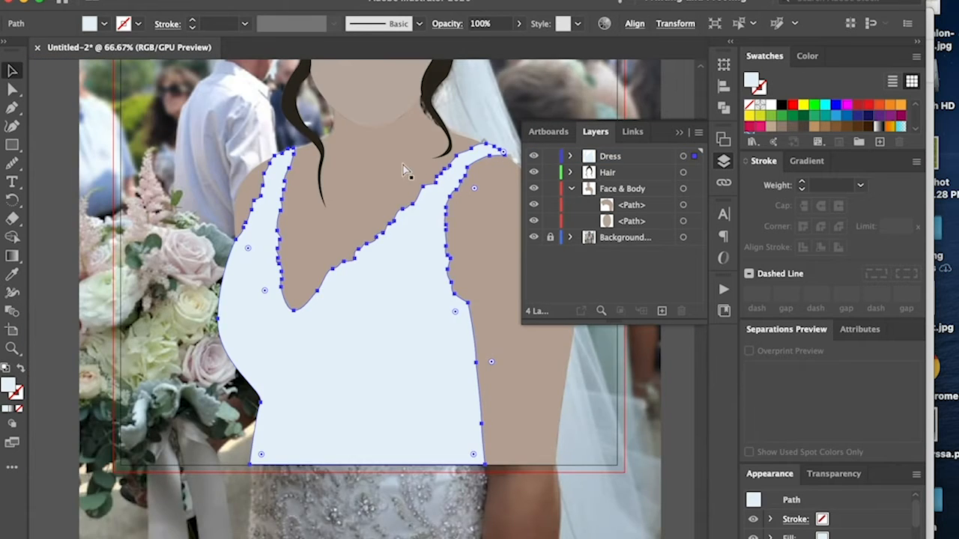
{"action": "key", "text": "ctrl+minus"}
{"action": "scroll", "coordinate": [400, 166], "scroll_direction": "up", "scroll_amount": 2}
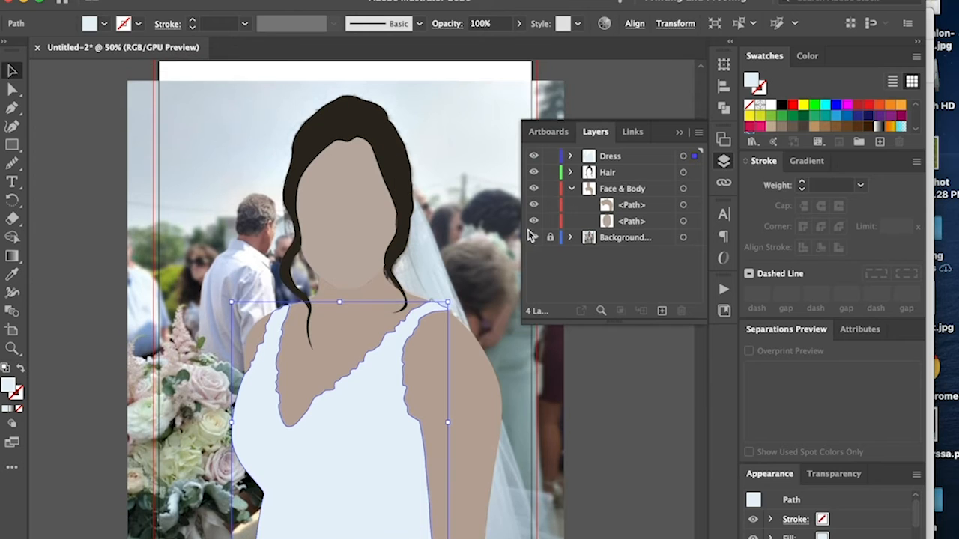
{"action": "left_click", "coordinate": [533, 238]}
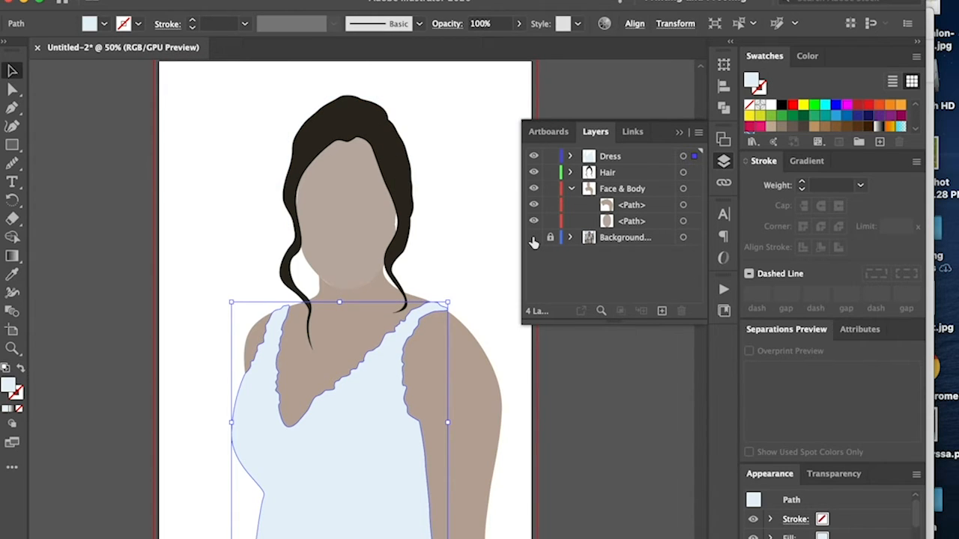
{"action": "left_click", "coordinate": [533, 238]}
{"action": "key", "text": "super+minus"}
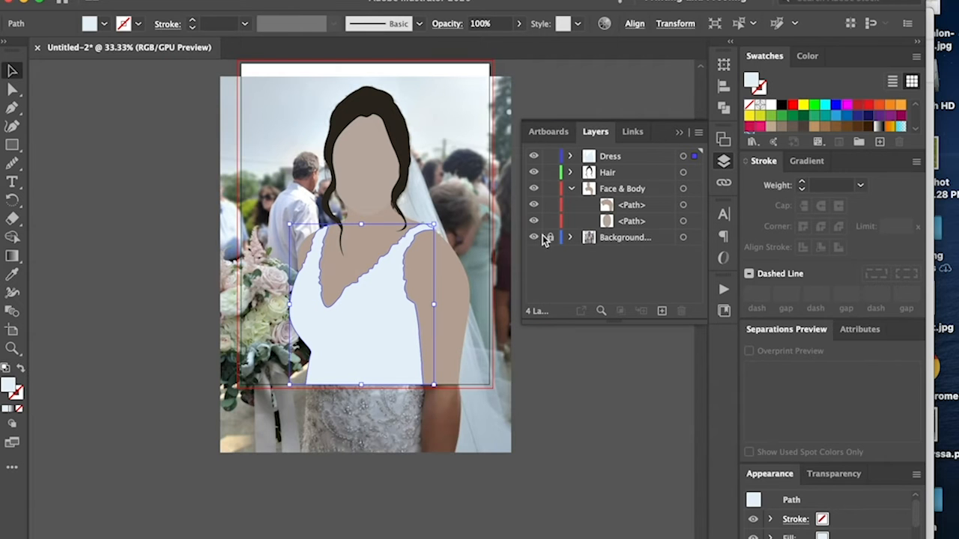
Hide the Face & Body layer to uncover the facial features in the photo
{"action": "scroll", "coordinate": [479, 224], "scroll_direction": "up", "scroll_amount": 3}
{"action": "scroll", "coordinate": [485, 228], "scroll_direction": "up", "scroll_amount": 1}
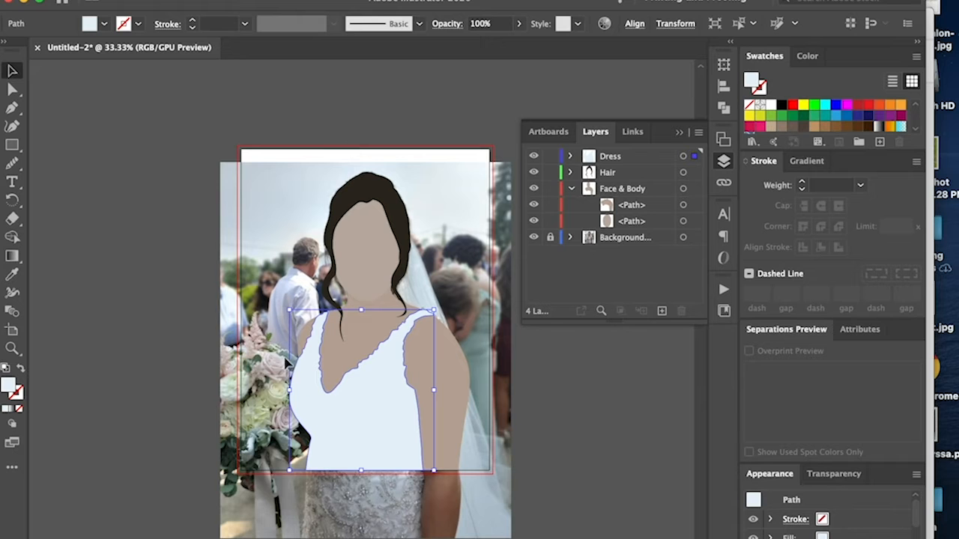
{"action": "key", "text": "a"}
{"action": "key", "text": "super+equal"}
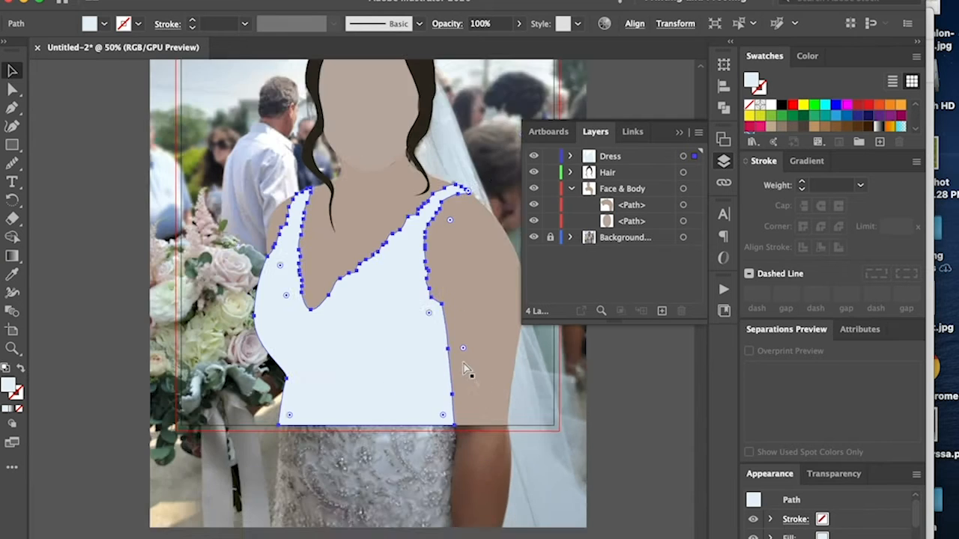
{"action": "key", "text": "super+equal"}
{"action": "scroll", "coordinate": [464, 315], "scroll_direction": "up", "scroll_amount": 4}
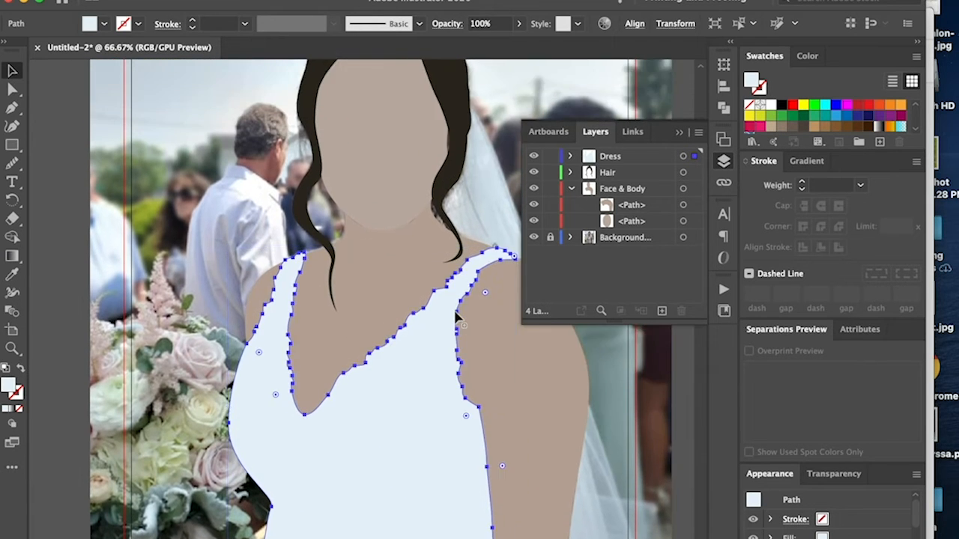
{"action": "key", "text": "super+equal"}
{"action": "key", "text": "super+equal"}
{"action": "scroll", "coordinate": [455, 318], "scroll_direction": "up", "scroll_amount": 4}
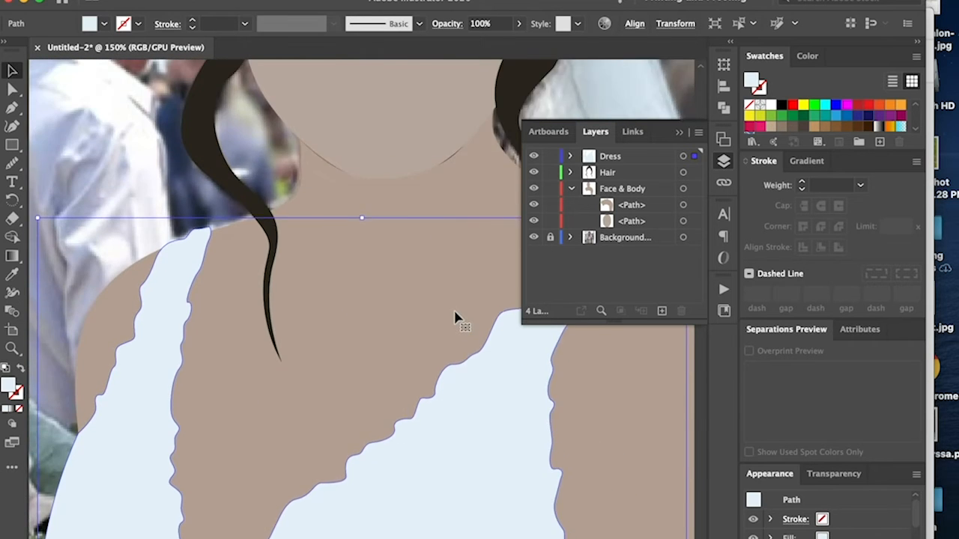
{"action": "scroll", "coordinate": [455, 318], "scroll_direction": "up", "scroll_amount": 8}
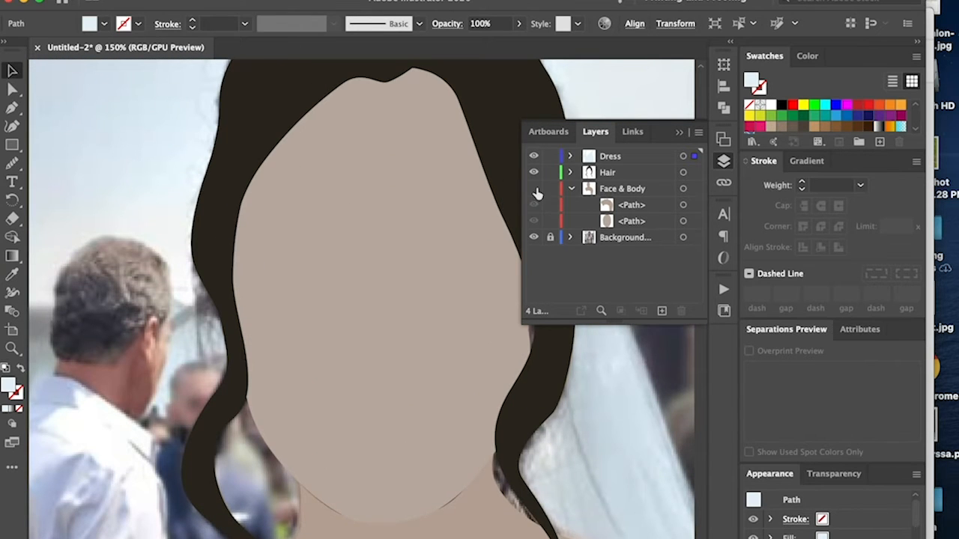
{"action": "left_click", "coordinate": [533, 190]}
{"action": "scroll", "coordinate": [421, 203], "scroll_direction": "right", "scroll_amount": 2}
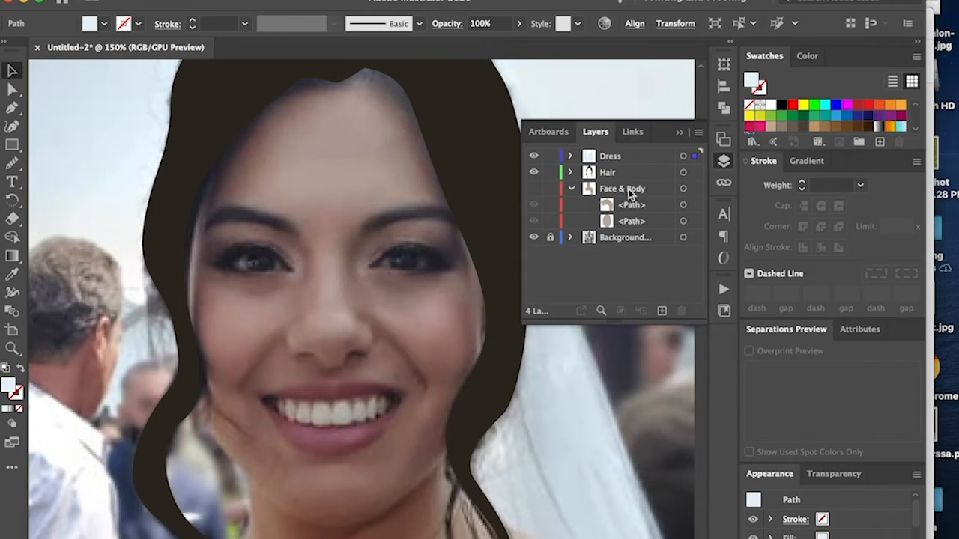
Add a new layer, place it between the Hair and Face & Body layers, and deselect the dress
{"action": "key", "text": "super+equal"}
{"action": "left_click", "coordinate": [661, 310]}
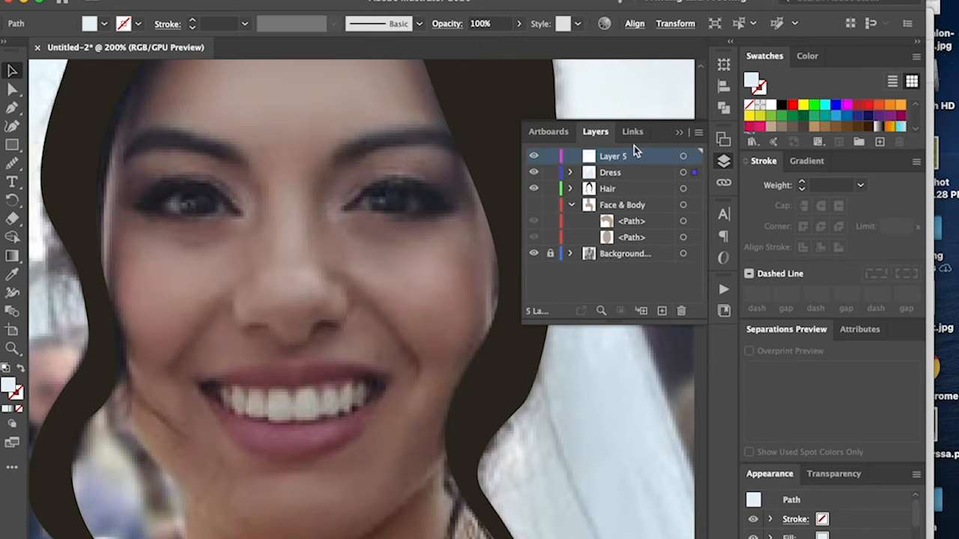
{"action": "left_click_drag", "start_coordinate": [636, 157], "coordinate": [639, 180]}
{"action": "left_click_drag", "start_coordinate": [635, 195], "coordinate": [636, 194]}
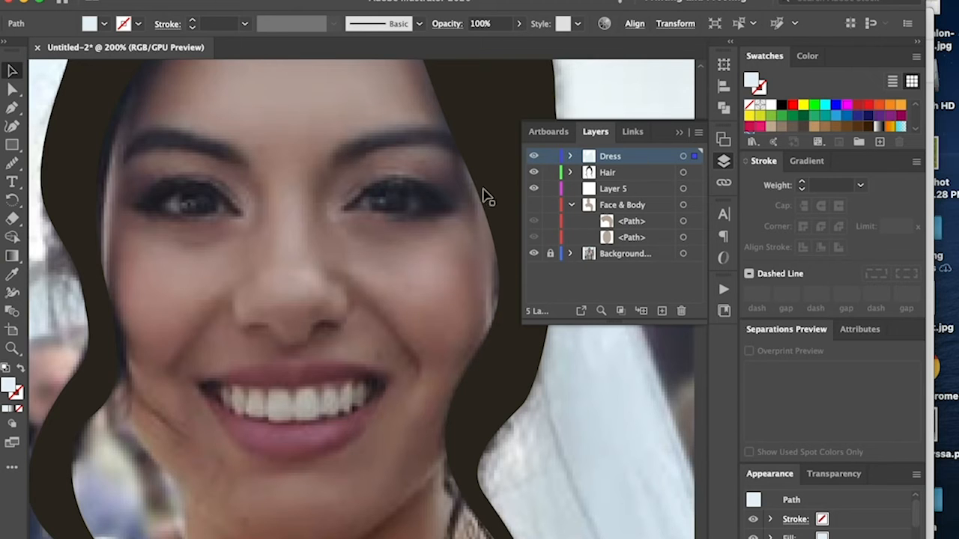
{"action": "left_click", "coordinate": [388, 206]}
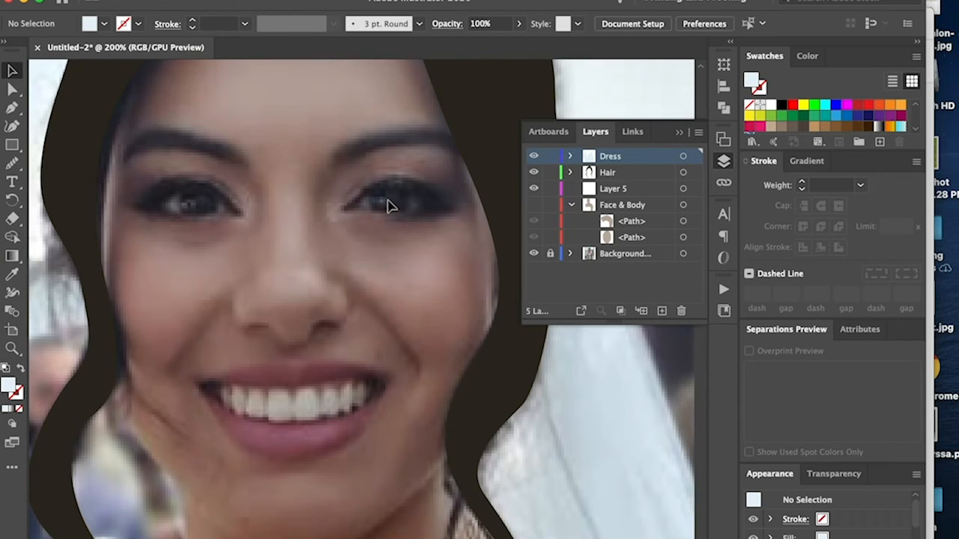
Trace the outline of the eye on the photo's right side with the Pen tool, swapping fill and stroke for an unfilled outline
{"action": "key", "text": "p"}
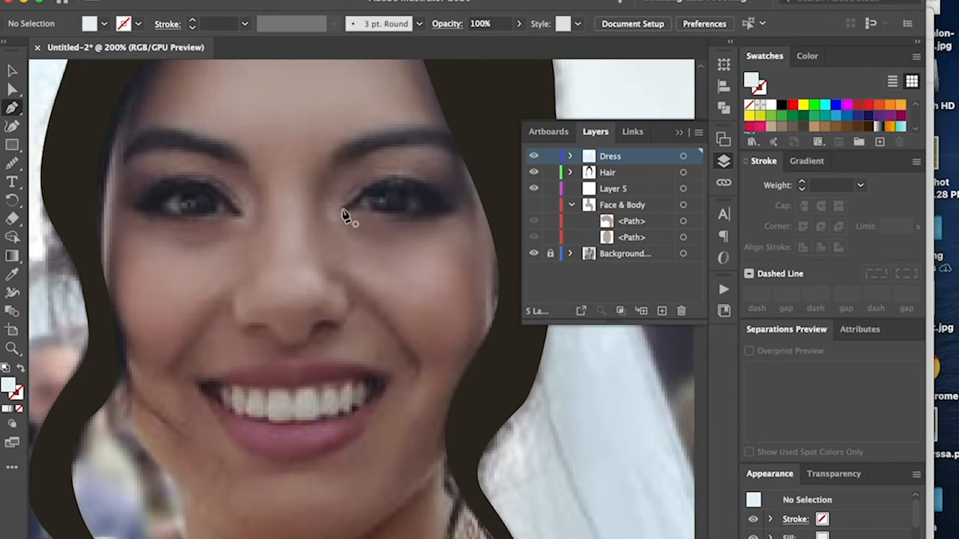
{"action": "key", "text": "super+equal"}
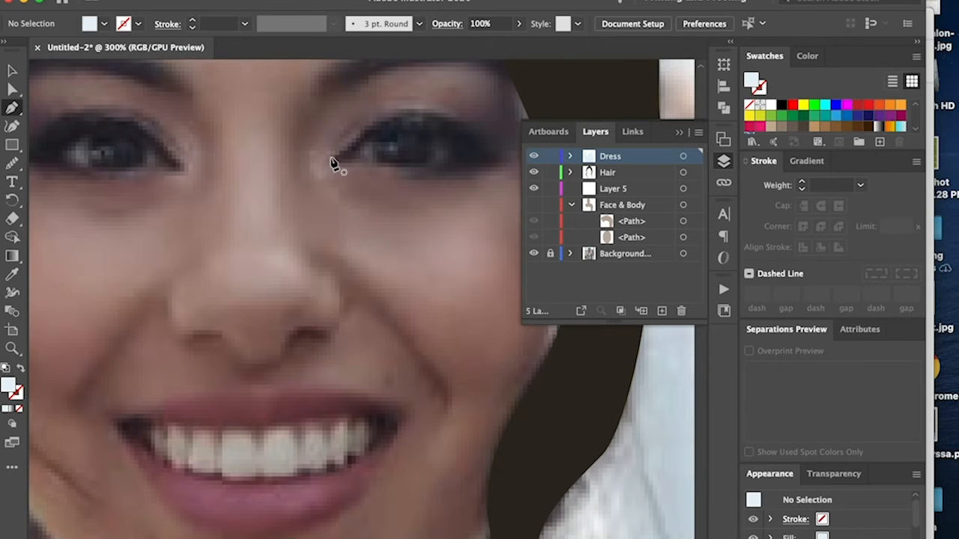
{"action": "left_click", "coordinate": [330, 157]}
{"action": "left_click_drag", "start_coordinate": [388, 116], "coordinate": [500, 166]}
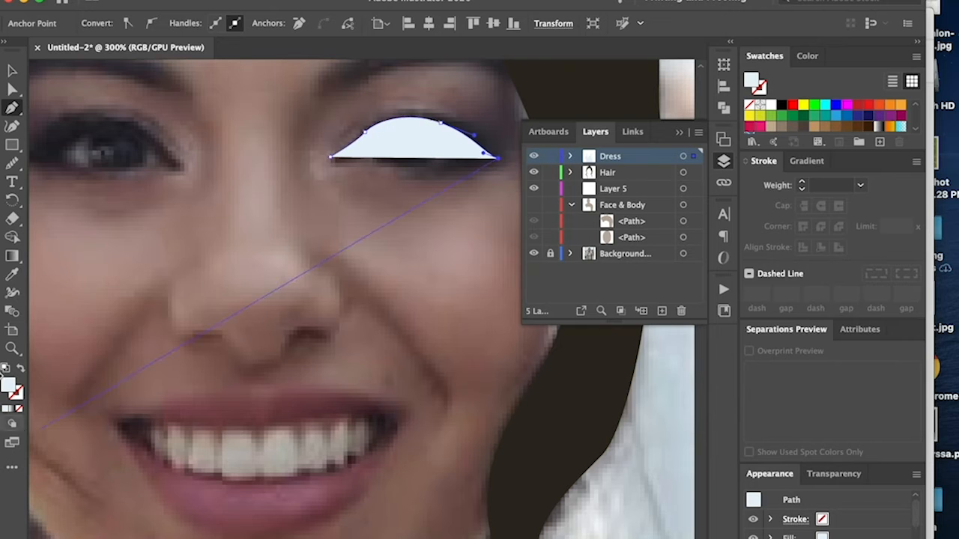
{"action": "left_click", "coordinate": [20, 368]}
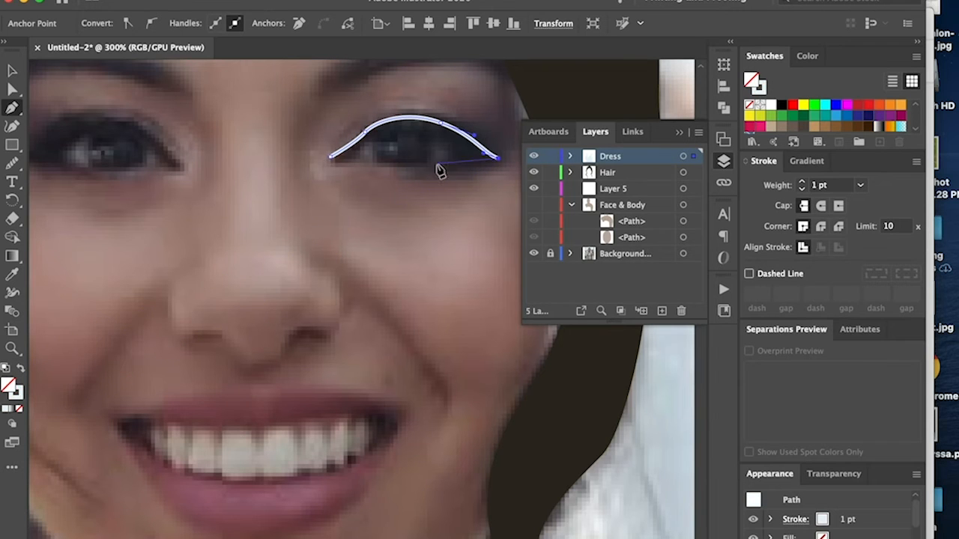
{"action": "left_click_drag", "start_coordinate": [412, 164], "coordinate": [341, 149]}
{"action": "left_click", "coordinate": [392, 95], "text": "super"}
Draw a closed eyeliner shape along the same eye's upper lid, extending to a pointed wing at the outer corner
{"action": "left_click", "coordinate": [330, 159]}
{"action": "left_click_drag", "start_coordinate": [400, 113], "coordinate": [443, 112]}
{"action": "left_click_drag", "start_coordinate": [517, 147], "coordinate": [491, 145]}
{"action": "left_click_drag", "start_coordinate": [461, 158], "coordinate": [416, 127]}
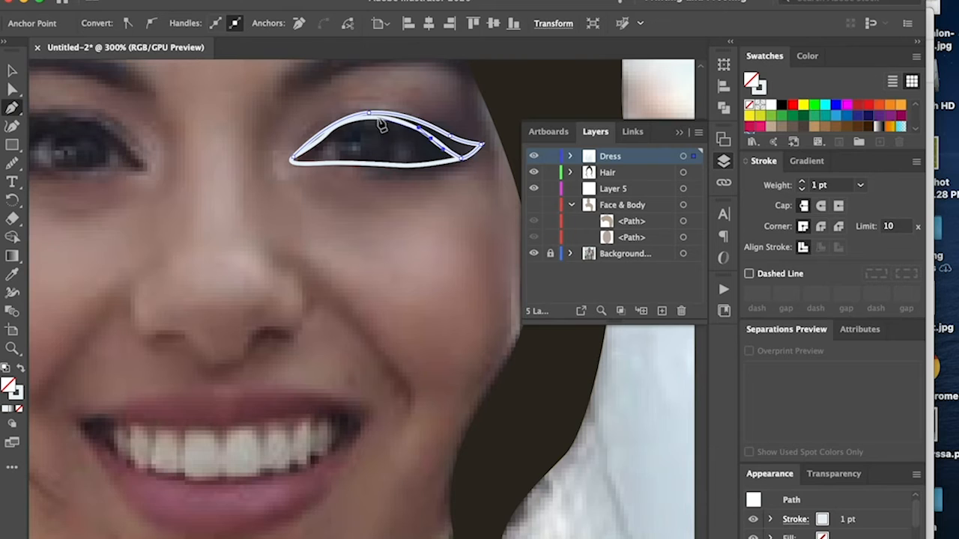
{"action": "key", "text": "super+equal"}
{"action": "key", "text": "super+equal"}
{"action": "left_click_drag", "start_coordinate": [248, 268], "coordinate": [212, 268]}
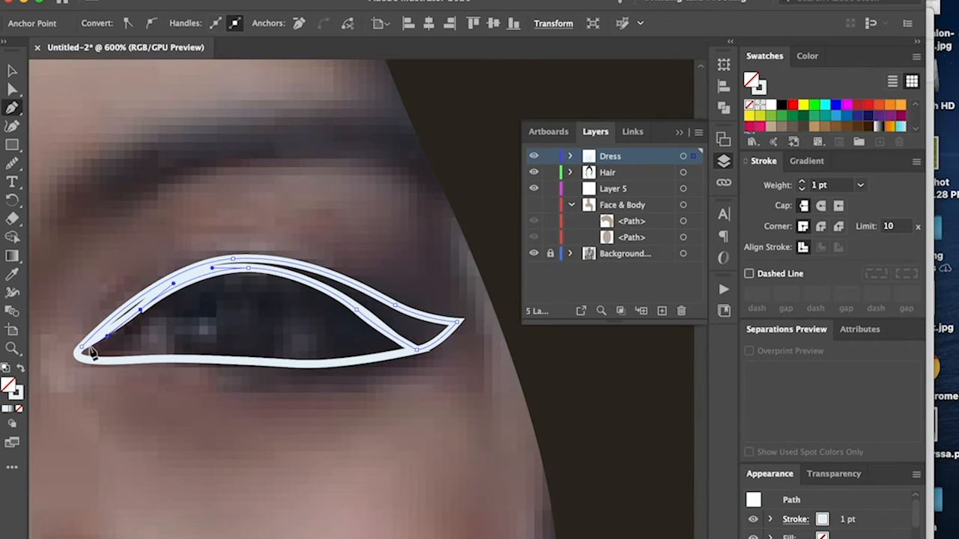
{"action": "left_click", "coordinate": [82, 353]}
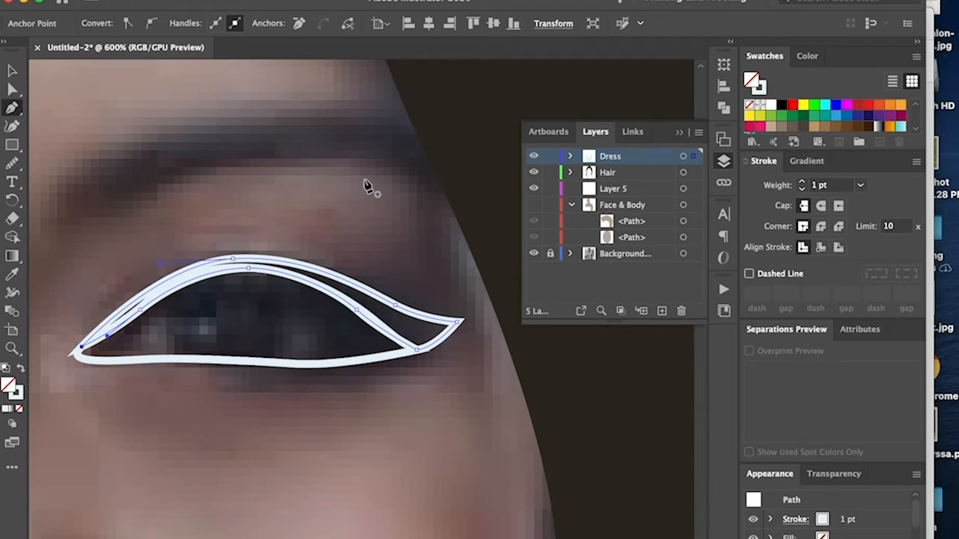
Trace a closed outline around the eyebrow above the outlined eye with the Pen tool
{"action": "scroll", "coordinate": [367, 186], "scroll_direction": "up", "scroll_amount": 3}
{"action": "scroll", "coordinate": [367, 185], "scroll_direction": "up", "scroll_amount": 2}
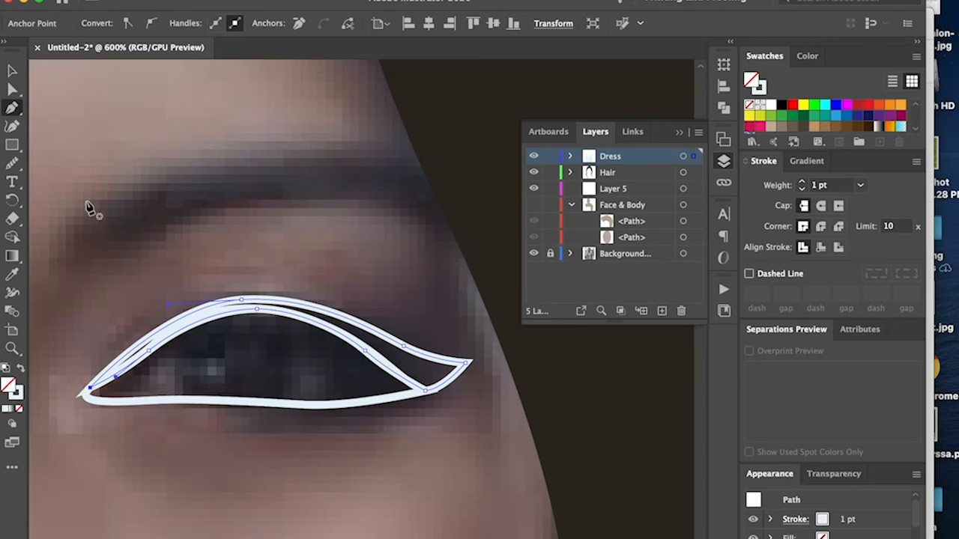
{"action": "left_click", "coordinate": [86, 201]}
{"action": "left_click_drag", "start_coordinate": [83, 253], "coordinate": [92, 260]}
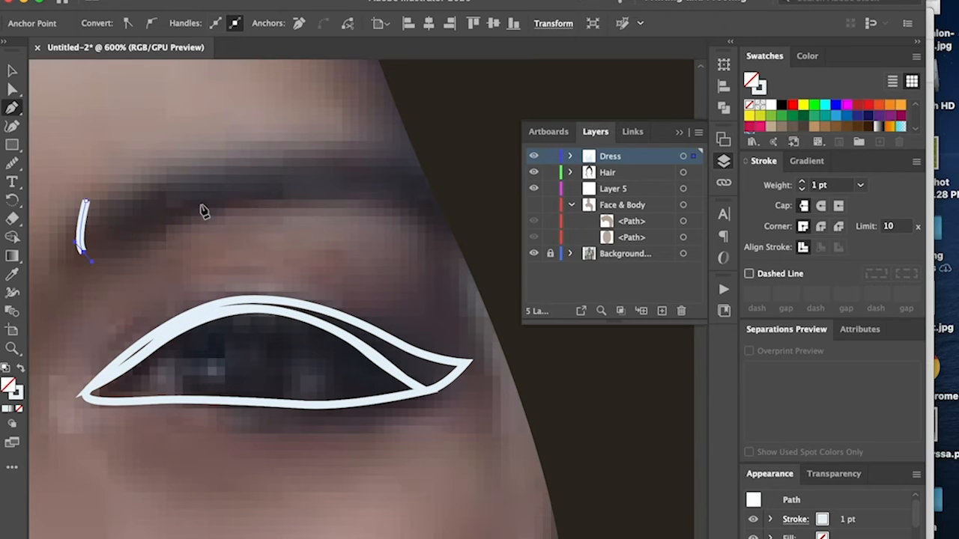
{"action": "left_click_drag", "start_coordinate": [201, 204], "coordinate": [222, 197]}
{"action": "left_click_drag", "start_coordinate": [372, 197], "coordinate": [476, 243]}
{"action": "left_click_drag", "start_coordinate": [400, 166], "coordinate": [313, 165]}
{"action": "key", "text": "super+z"}
{"action": "left_click_drag", "start_coordinate": [144, 175], "coordinate": [102, 191]}
{"action": "left_click", "coordinate": [86, 201]}
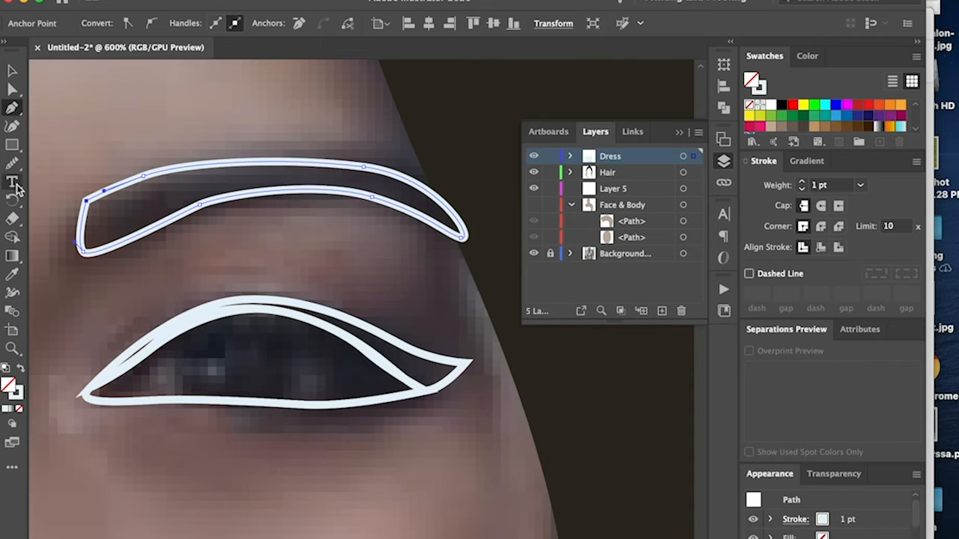
Smooth the outline of the traced eyebrow with the Smooth tool
{"action": "left_click", "coordinate": [12, 163]}
{"action": "left_click", "coordinate": [307, 196], "text": "ctrl"}
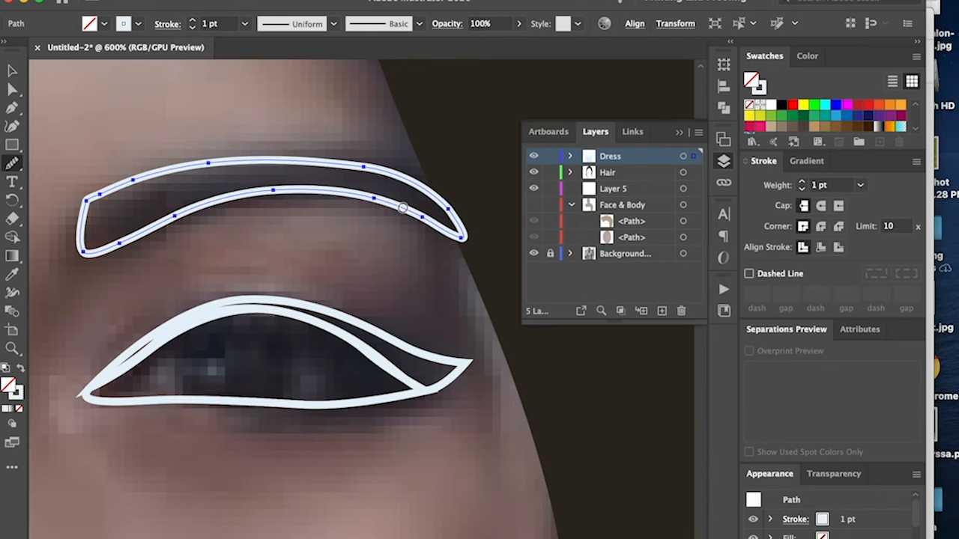
Draw a narrow closed lower-lid shape along the underside of the eye outline with the Pen tool
{"action": "key", "text": "p"}
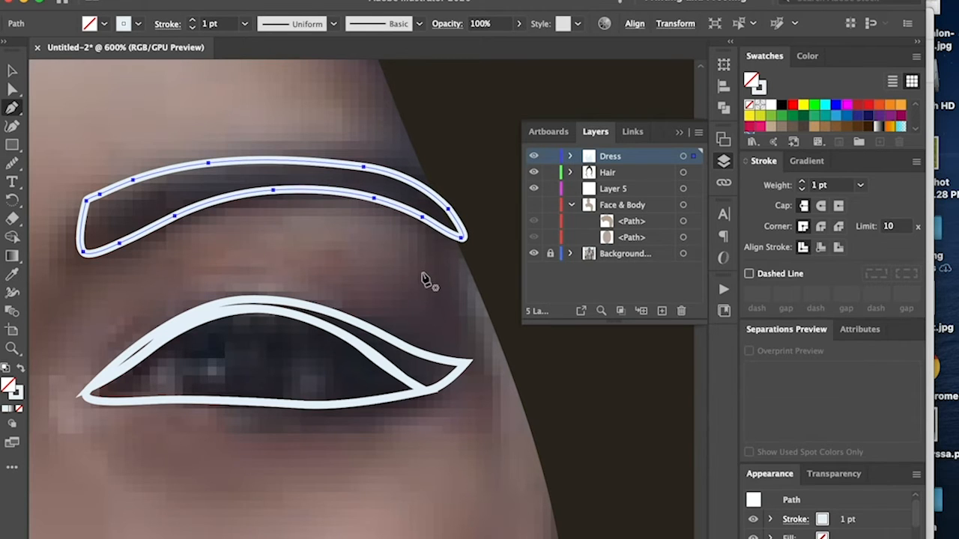
{"action": "scroll", "coordinate": [423, 279], "scroll_direction": "down", "scroll_amount": 1}
{"action": "scroll", "coordinate": [433, 300], "scroll_direction": "down", "scroll_amount": 2}
{"action": "left_click", "coordinate": [130, 351]}
{"action": "left_click_drag", "start_coordinate": [270, 367], "coordinate": [313, 377]}
{"action": "left_click_drag", "start_coordinate": [402, 361], "coordinate": [417, 354]}
{"action": "left_click", "coordinate": [427, 340]}
{"action": "left_click_drag", "start_coordinate": [315, 353], "coordinate": [274, 351]}
{"action": "left_click_drag", "start_coordinate": [175, 347], "coordinate": [162, 349]}
{"action": "left_click", "coordinate": [131, 351]}
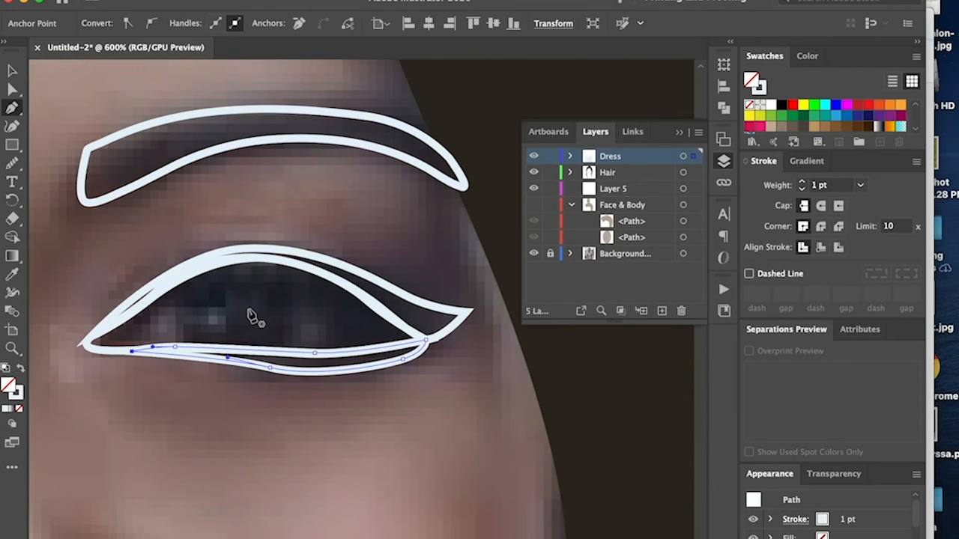
Draw a circle for the iris with the Ellipse tool and move it up between the eyelid lines
{"action": "key", "text": "l"}
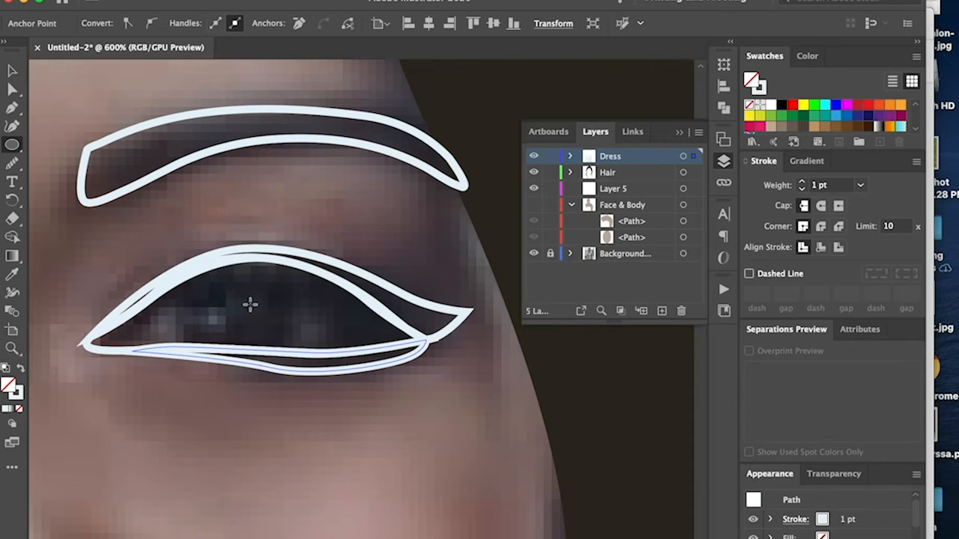
{"action": "left_click", "coordinate": [13, 148]}
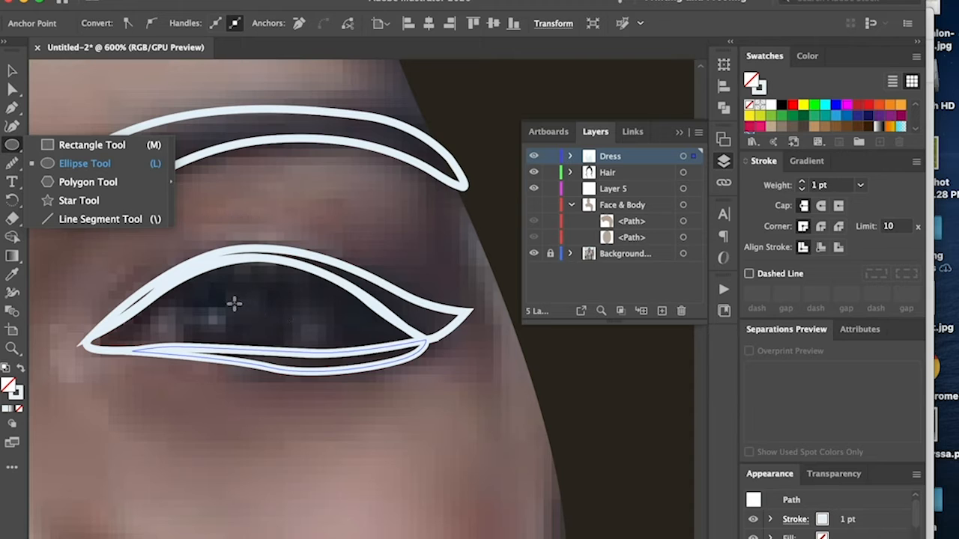
{"action": "left_click_drag", "start_coordinate": [194, 276], "coordinate": [283, 360]}
{"action": "key", "text": "v"}
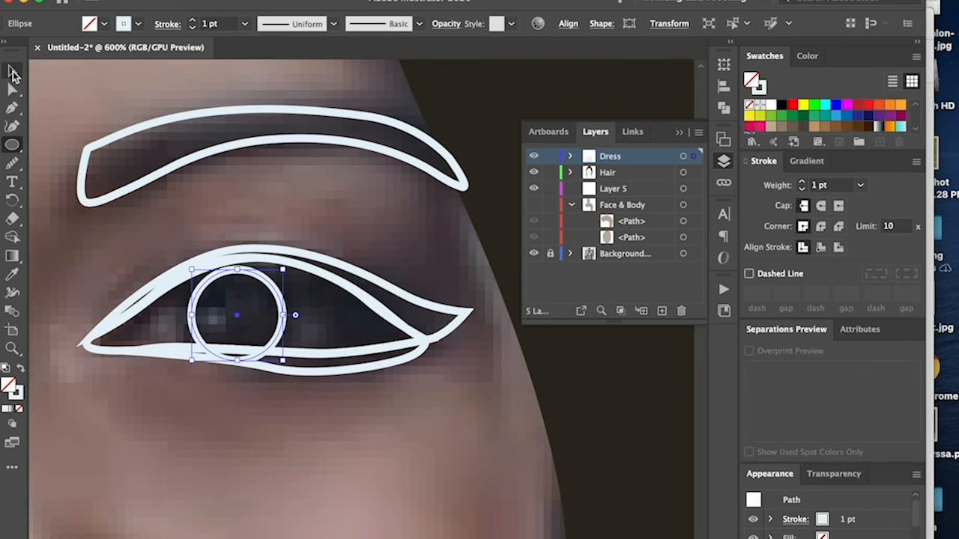
{"action": "left_click_drag", "start_coordinate": [262, 283], "coordinate": [270, 273]}
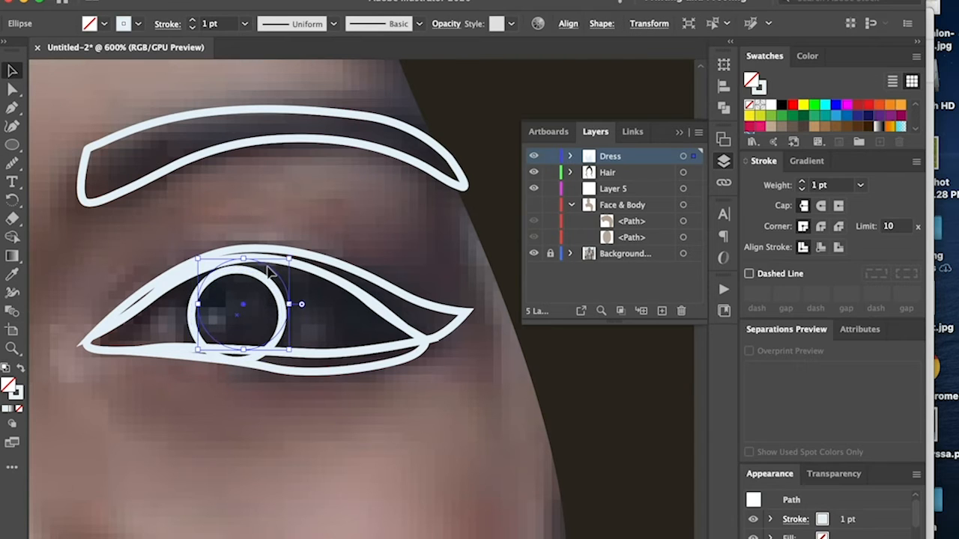
{"action": "left_click", "coordinate": [304, 333]}
{"action": "left_click", "coordinate": [289, 322]}
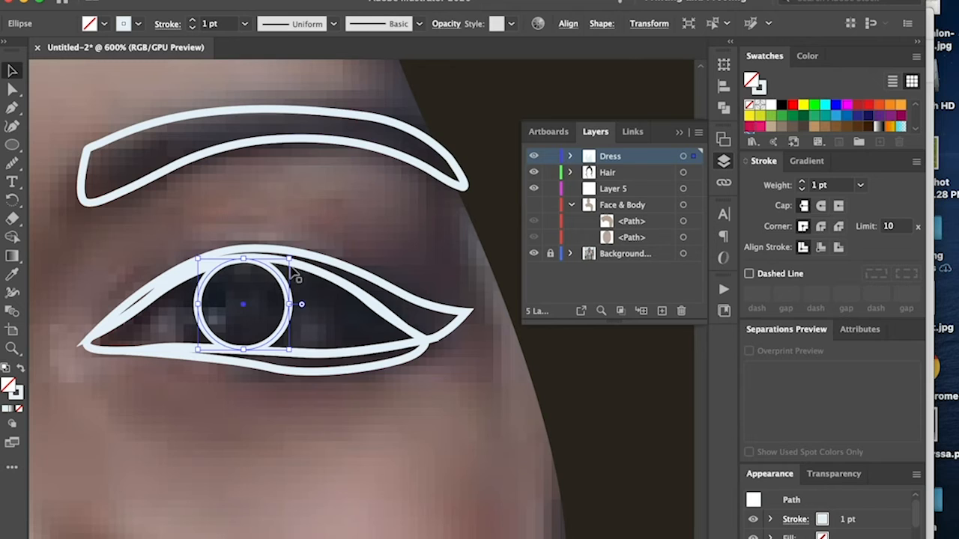
Draw a small circle for the pupil and position it in the centre of the iris
{"action": "key", "text": "l"}
{"action": "mouse_move", "coordinate": [248, 307]}
{"action": "left_mouse_down"}
{"action": "mouse_move", "coordinate": [261, 321]}
{"action": "mouse_move", "coordinate": [257, 307]}
{"action": "left_mouse_up"}
{"action": "left_click", "coordinate": [14, 73]}
{"action": "key", "text": "Left"}
{"action": "key", "text": "Left"}
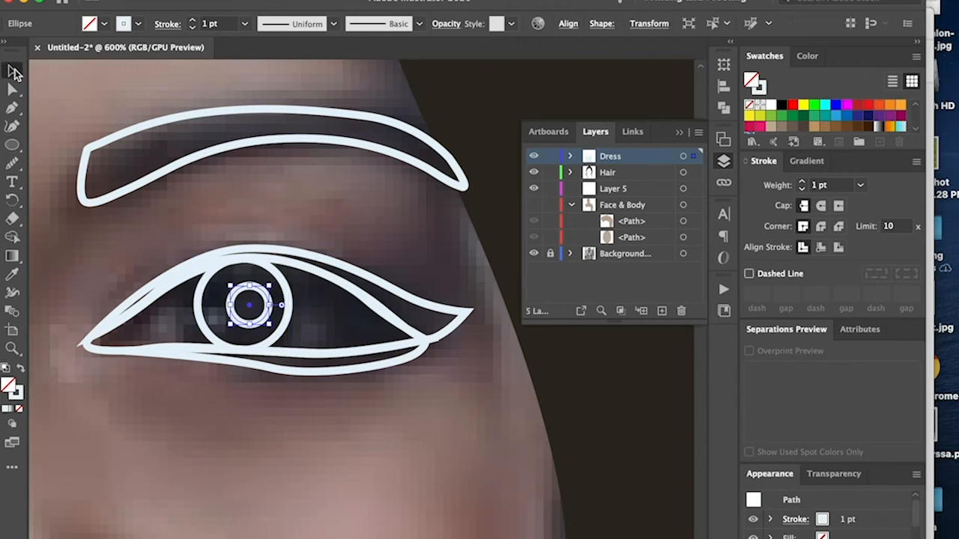
{"action": "key", "text": "Right"}
{"action": "left_click_drag", "start_coordinate": [241, 306], "coordinate": [245, 304]}
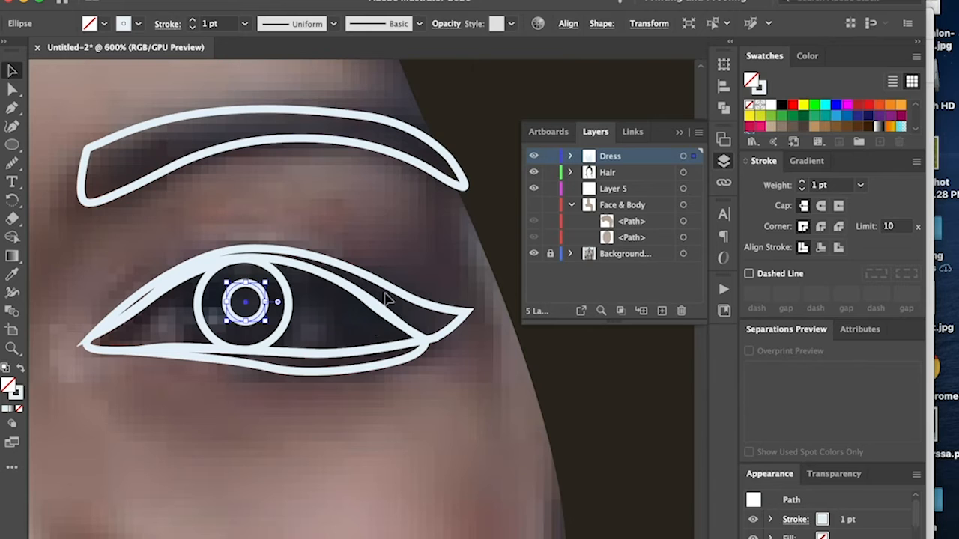
Fill the winged eyeliner shape and the pupil with black and leave both without a stroke
{"action": "left_click", "coordinate": [394, 294]}
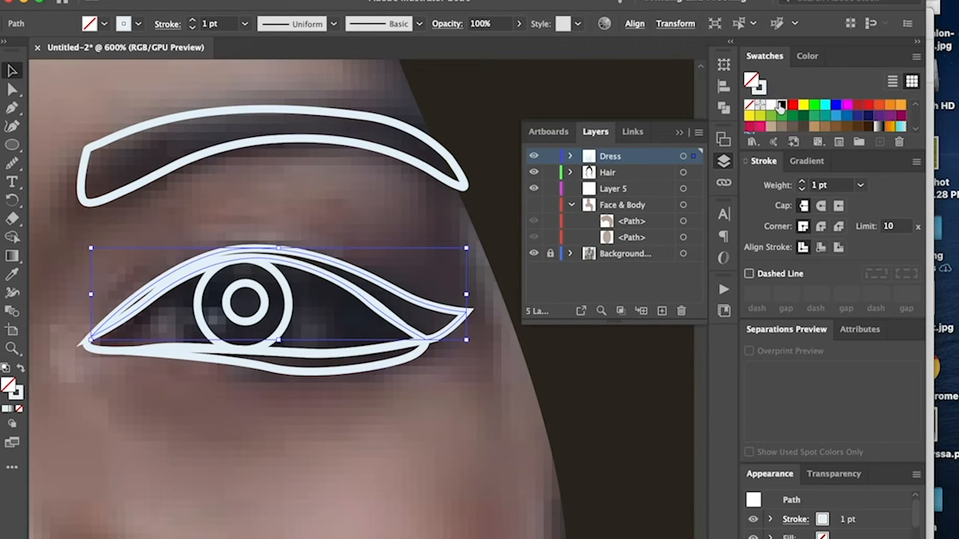
{"action": "left_click", "coordinate": [782, 104]}
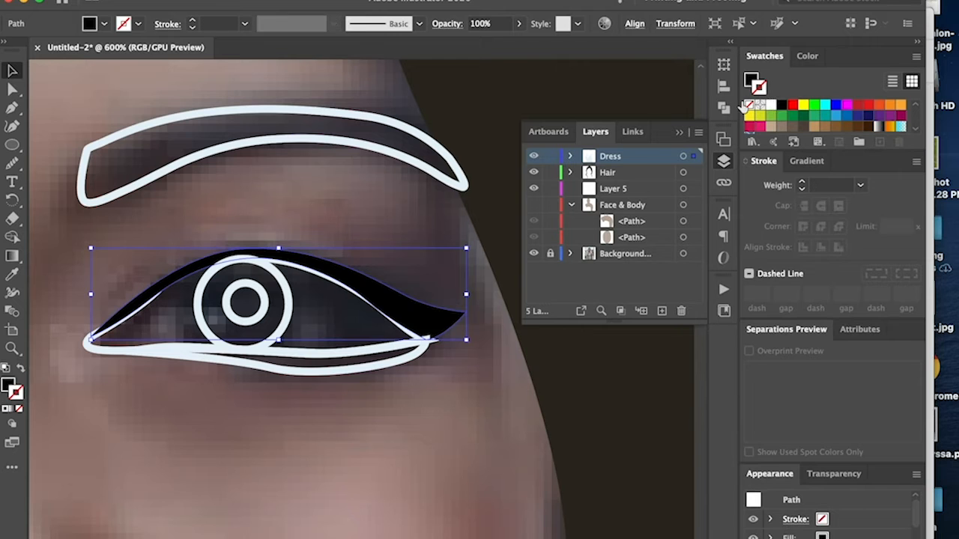
{"action": "left_click", "coordinate": [245, 323]}
{"action": "left_click", "coordinate": [783, 106]}
{"action": "key", "text": "shift+x"}
Fill the iris with dark brown and the lower-lid shape with a skin shade sampled from the photo, both without strokes
{"action": "left_click", "coordinate": [206, 330]}
{"action": "left_click", "coordinate": [868, 128]}
{"action": "key", "text": "shift+x"}
{"action": "left_click", "coordinate": [274, 365]}
{"action": "key", "text": "i"}
{"action": "left_click", "coordinate": [473, 410]}
Turn the eye outline into a solid pale fill and fill the eyebrow with the dark brown sampled from the hair
{"action": "left_click", "coordinate": [13, 72]}
{"action": "left_click", "coordinate": [112, 350]}
{"action": "left_click", "coordinate": [21, 368]}
{"action": "left_click", "coordinate": [463, 185]}
{"action": "key", "text": "i"}
{"action": "left_click", "coordinate": [523, 102]}
{"action": "left_click", "coordinate": [14, 71]}
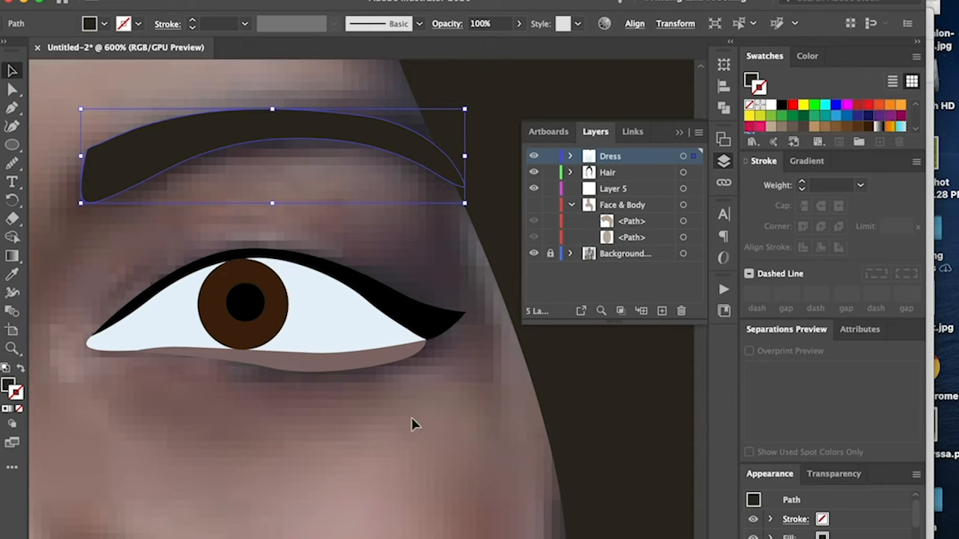
{"action": "left_click", "coordinate": [413, 421]}
Select the iris and pupil together and enlarge them slightly so the iris reaches the upper eyeliner
{"action": "left_click", "coordinate": [265, 293]}
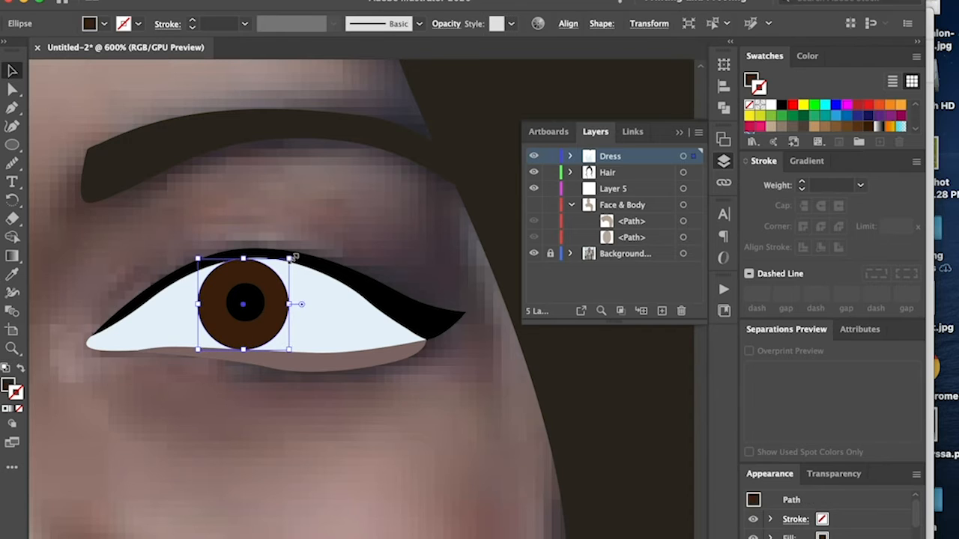
{"action": "left_click", "coordinate": [258, 310], "text": "shift"}
{"action": "left_click_drag", "start_coordinate": [289, 260], "coordinate": [296, 256]}
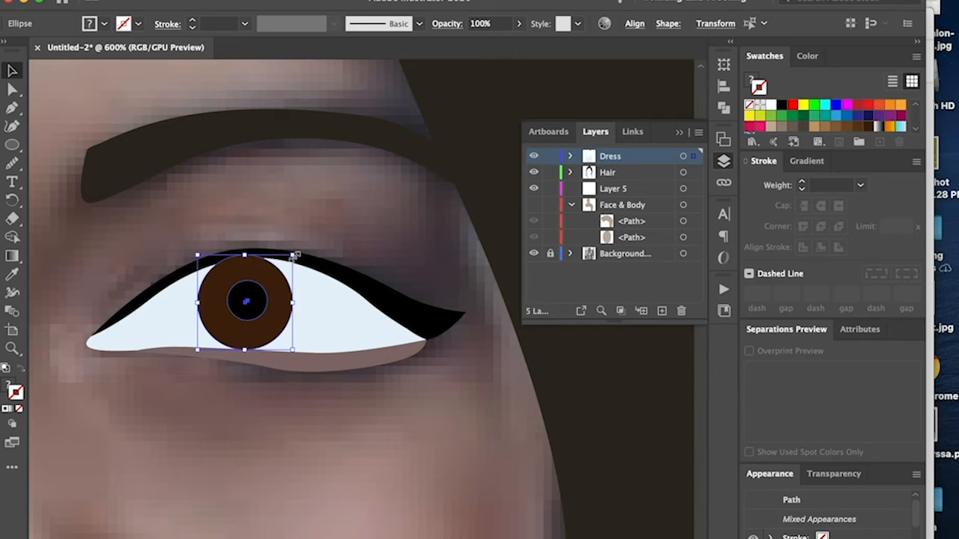
Move all the eye and eyebrow shapes from the Dress layer to Layer 5 and check them by toggling that layer's visibility
{"action": "left_click", "coordinate": [338, 275]}
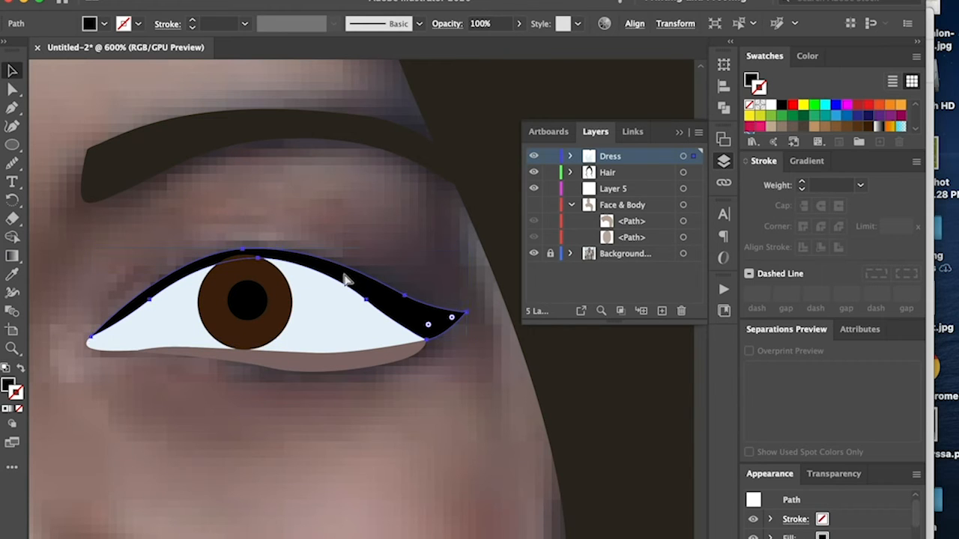
{"action": "left_click", "coordinate": [376, 294]}
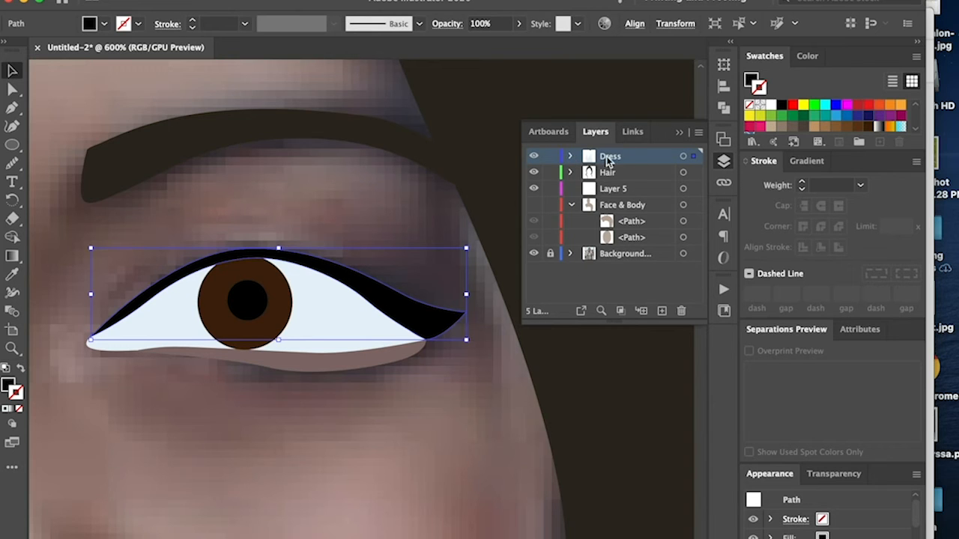
{"action": "left_click", "coordinate": [424, 414]}
{"action": "left_click_drag", "start_coordinate": [386, 450], "coordinate": [113, 135]}
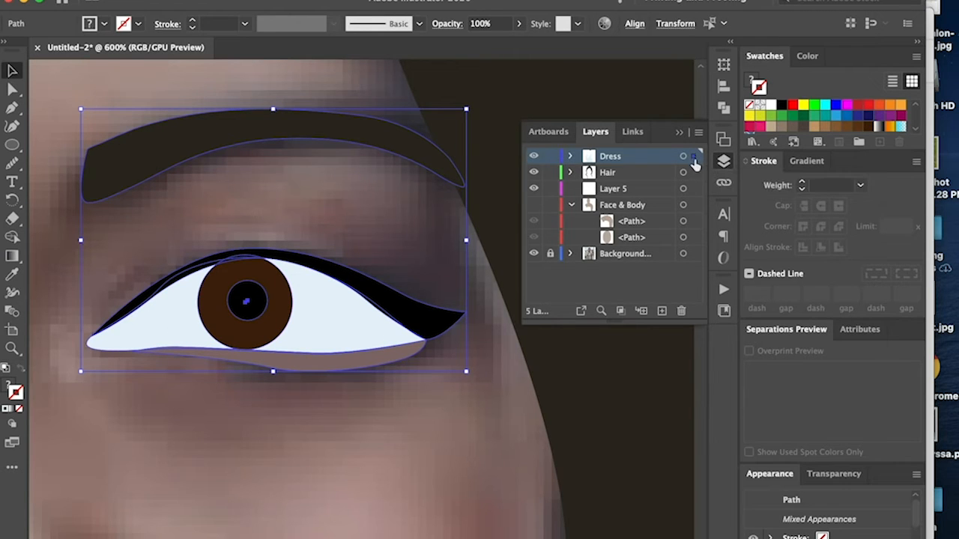
{"action": "left_click_drag", "start_coordinate": [695, 194], "coordinate": [695, 190]}
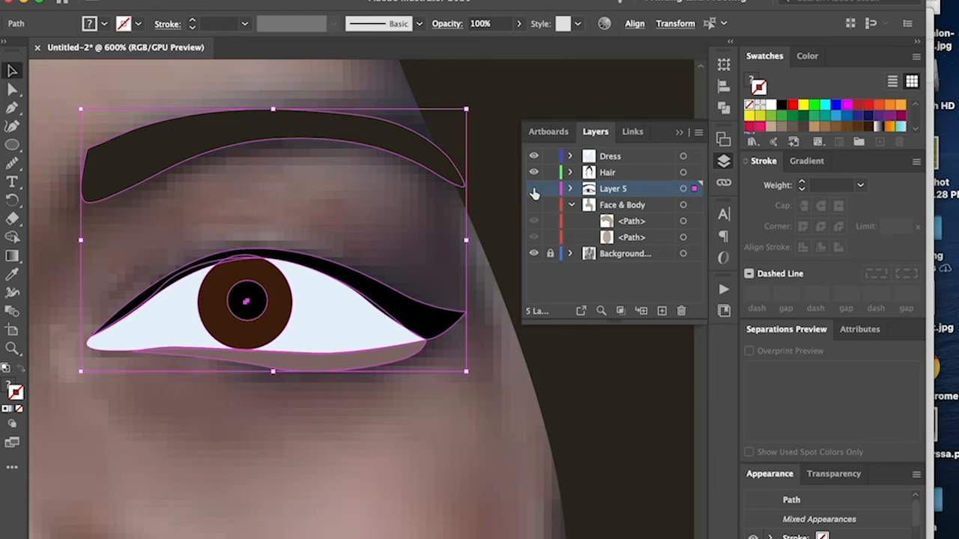
{"action": "left_click", "coordinate": [534, 190]}
{"action": "left_click", "coordinate": [534, 190]}
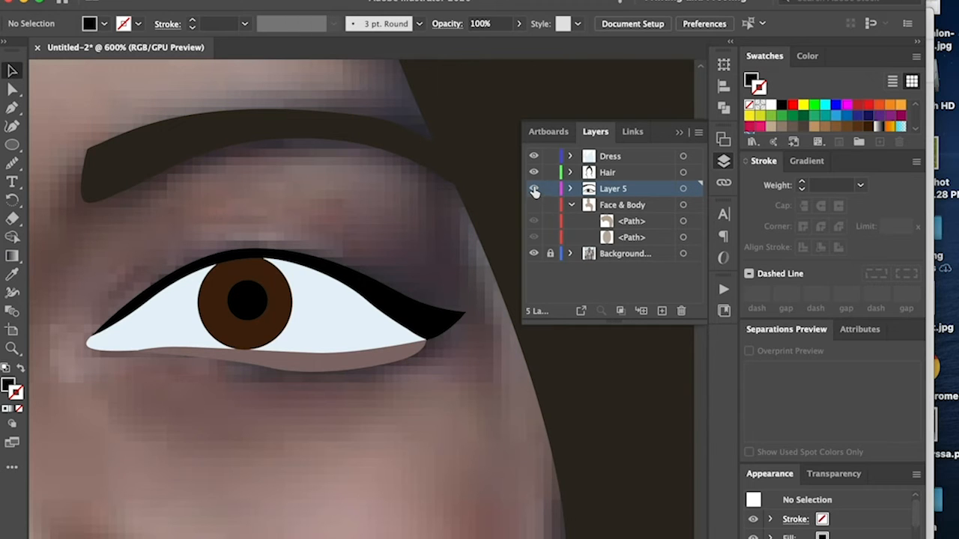
Expand Layer 5 and send the eyeliner shape one level backward, beneath the pupil
{"action": "left_click", "coordinate": [571, 189]}
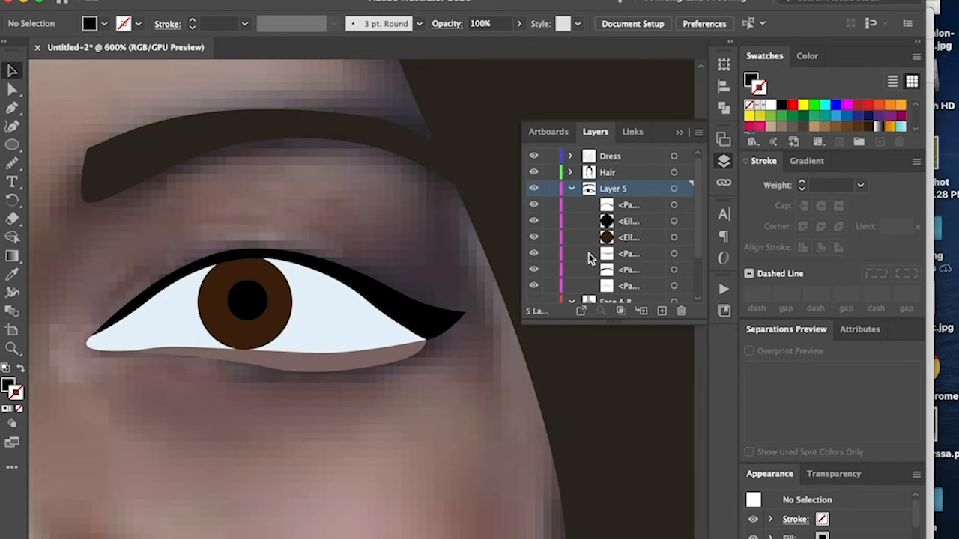
{"action": "left_click", "coordinate": [341, 320]}
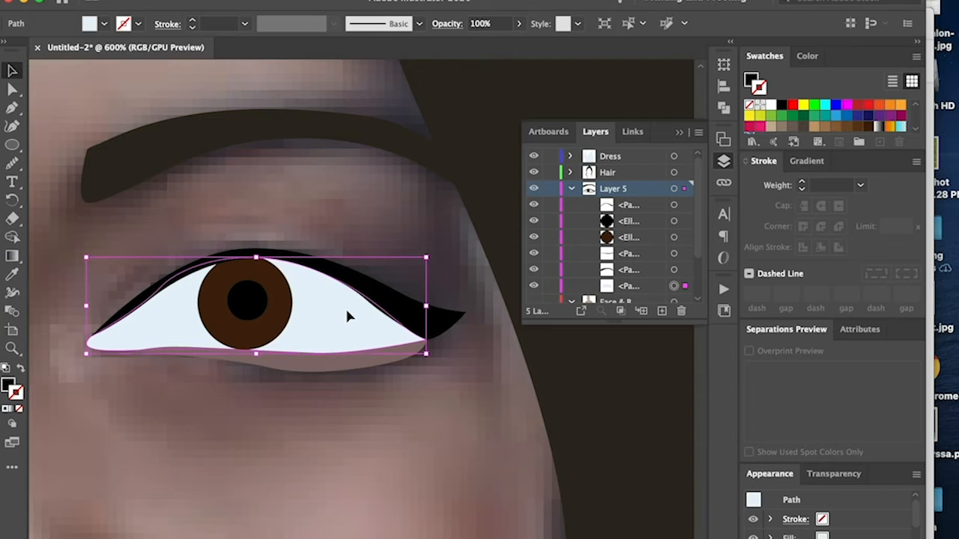
{"action": "left_click", "coordinate": [451, 322]}
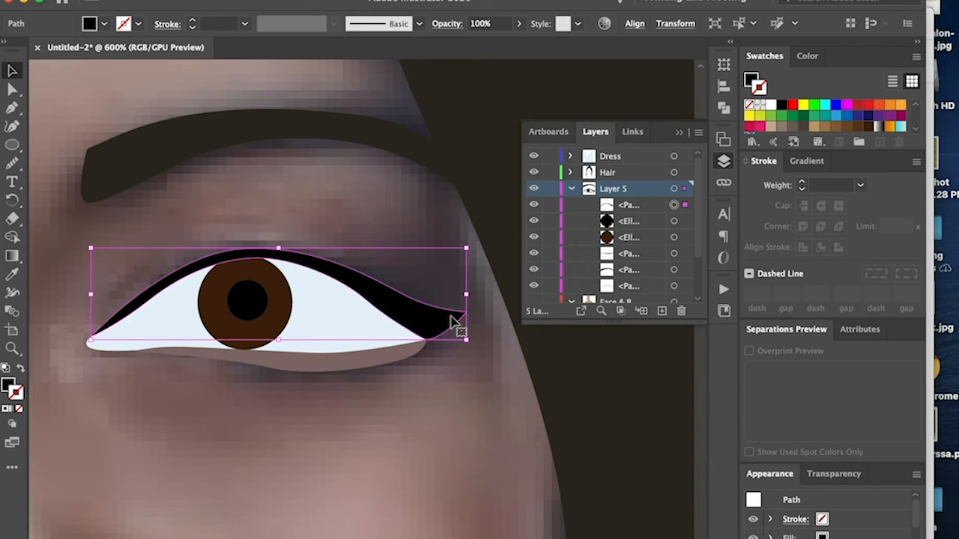
{"action": "key", "text": "a"}
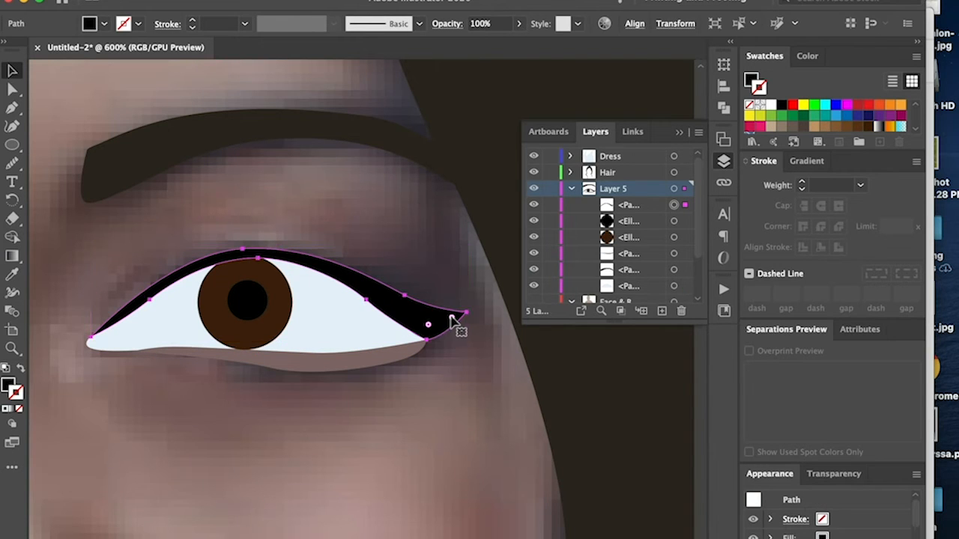
{"action": "key", "text": "super+bracketleft"}
{"action": "key", "text": "v"}
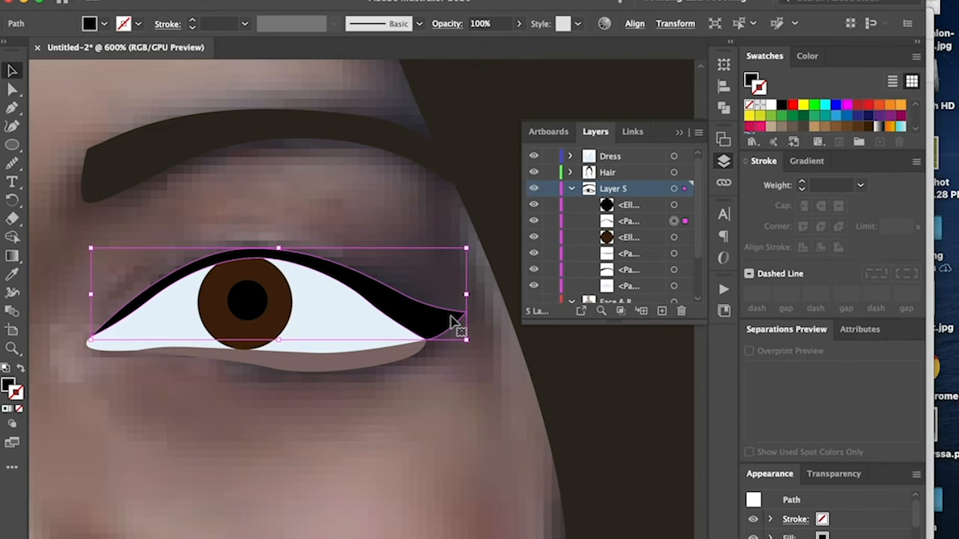
{"action": "left_click", "coordinate": [471, 472]}
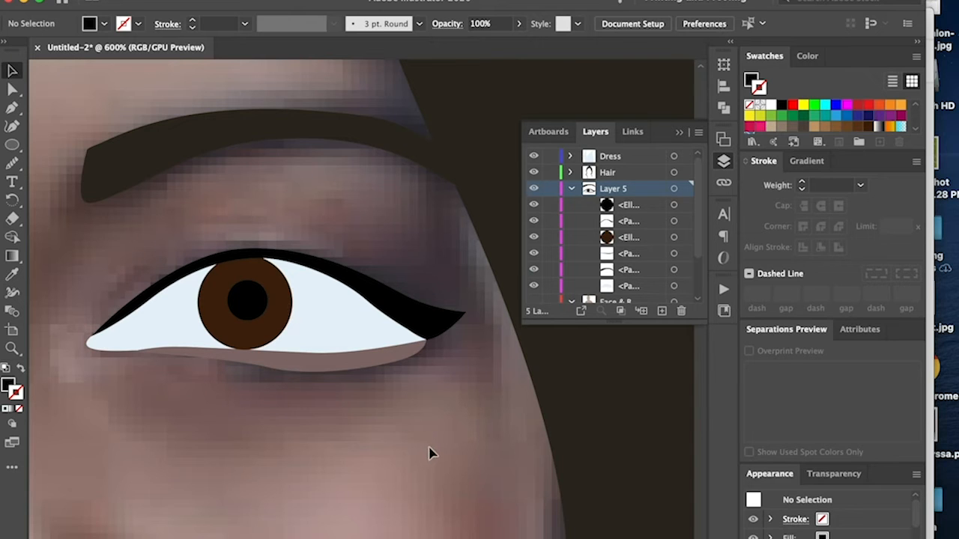
Draw a small white circle as a light reflection at the upper outer edge of the iris
{"action": "key", "text": "l"}
{"action": "left_click_drag", "start_coordinate": [257, 273], "coordinate": [294, 307]}
{"action": "key", "text": "v"}
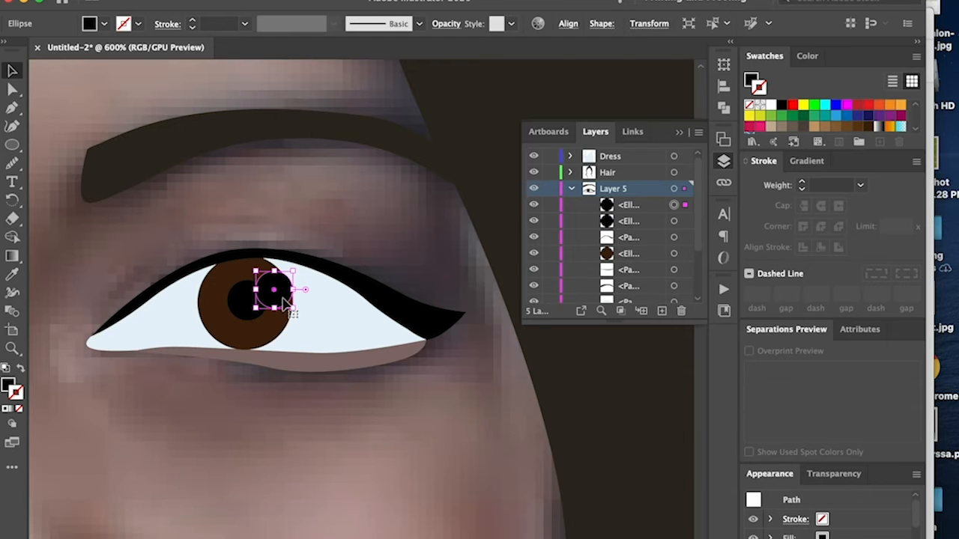
{"action": "left_click", "coordinate": [771, 104]}
{"action": "left_click", "coordinate": [546, 407]}
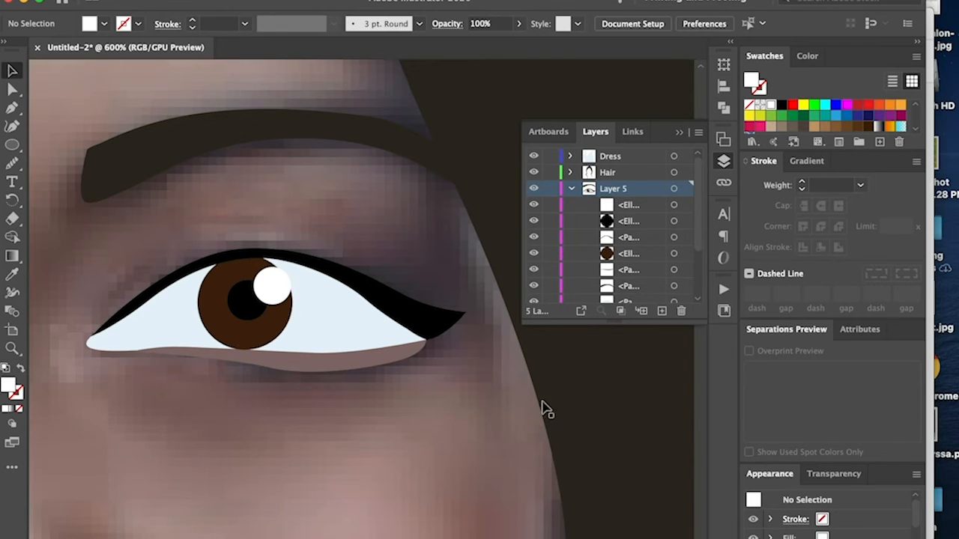
Draw a closed eyeshadow shape over the upper eyelid, from the inner to the outer eye corner, with the Pen tool
{"action": "scroll", "coordinate": [517, 419], "scroll_direction": "left", "scroll_amount": 3}
{"action": "scroll", "coordinate": [483, 435], "scroll_direction": "up", "scroll_amount": 3}
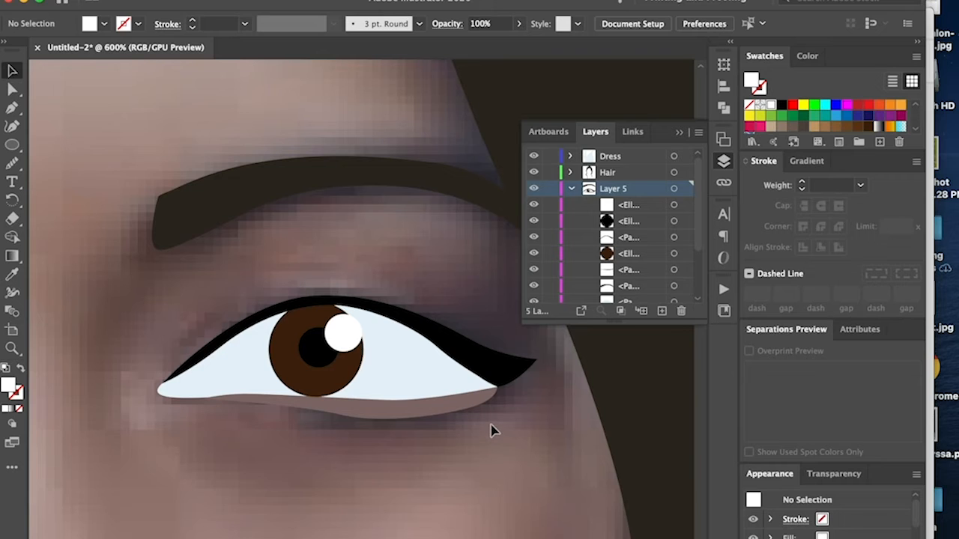
{"action": "key", "text": "p"}
{"action": "left_click", "coordinate": [163, 384]}
{"action": "left_click_drag", "start_coordinate": [231, 300], "coordinate": [286, 269]}
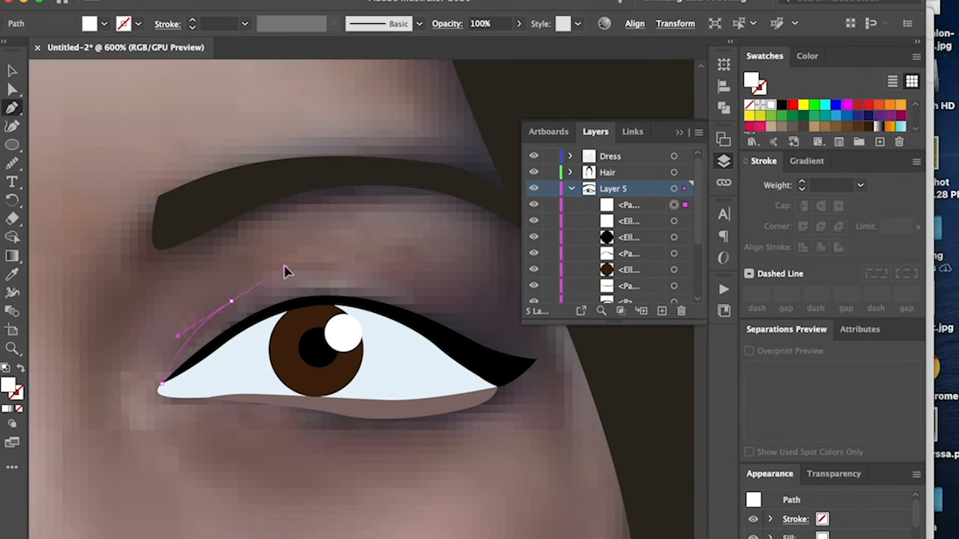
{"action": "left_click_drag", "start_coordinate": [431, 271], "coordinate": [470, 282]}
{"action": "scroll", "coordinate": [468, 288], "scroll_direction": "right", "scroll_amount": 3}
{"action": "left_click_drag", "start_coordinate": [460, 316], "coordinate": [470, 332]}
{"action": "left_click", "coordinate": [431, 387]}
{"action": "left_click", "coordinate": [96, 386]}
Fill the eyeshadow shape with a dark purplish tone sampled from the photo and send it behind the eye shapes
{"action": "key", "text": "i"}
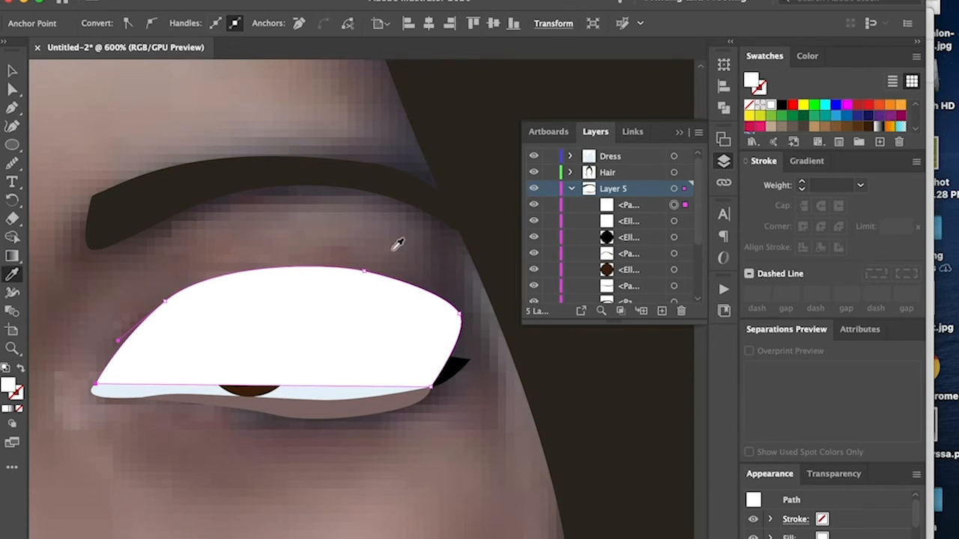
{"action": "left_click", "coordinate": [291, 255]}
{"action": "left_click", "coordinate": [11, 73]}
{"action": "key", "text": "super+bracketleft"}
{"action": "key", "text": "super+bracketleft"}
{"action": "key", "text": "super+bracketleft"}
{"action": "key", "text": "super+bracketleft"}
{"action": "key", "text": "super+bracketleft"}
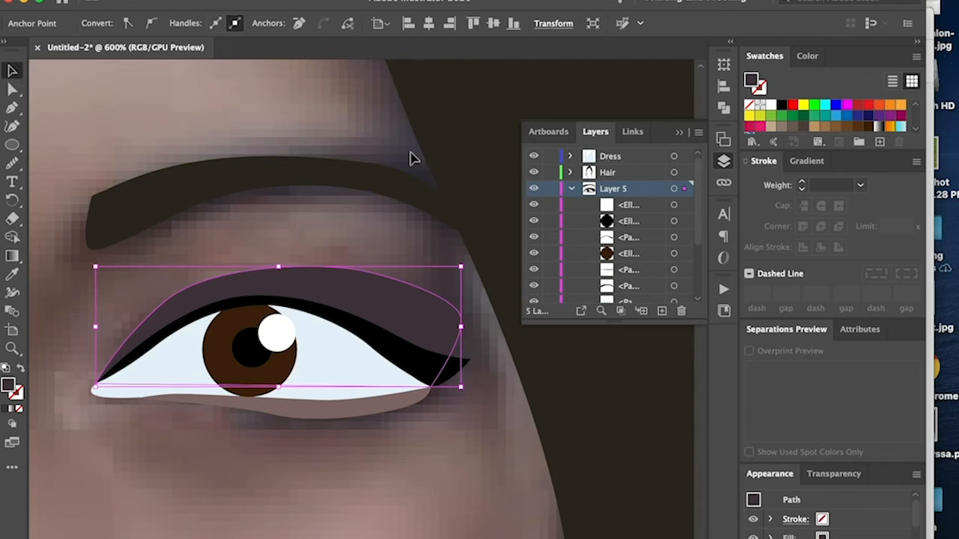
{"action": "left_click", "coordinate": [473, 389]}
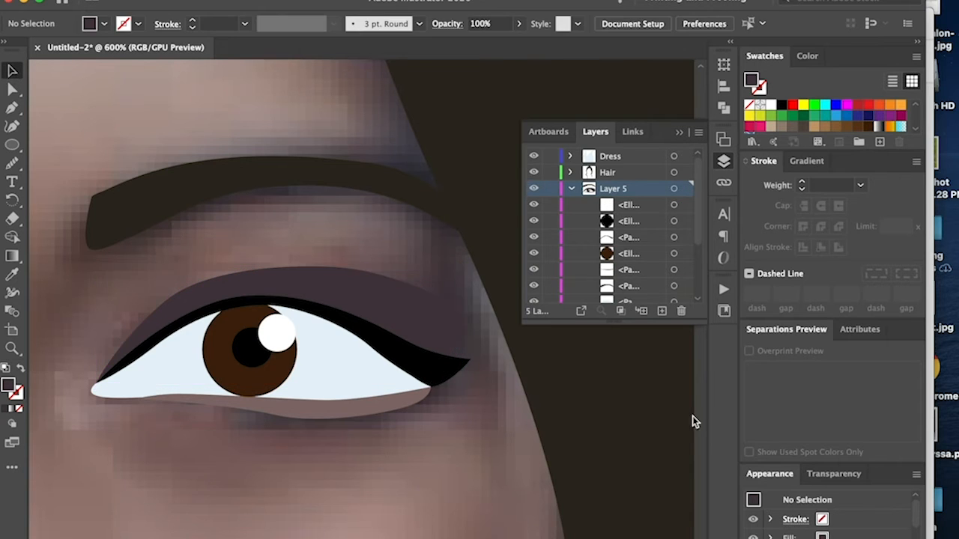
Reduce the opacity of the eyeshadow shape to 54%
{"action": "left_click", "coordinate": [421, 314]}
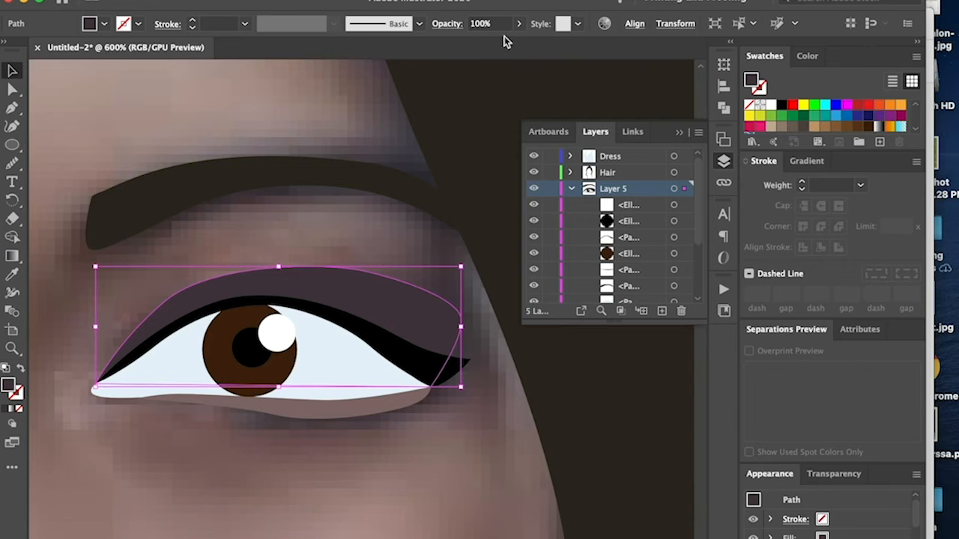
{"action": "left_click", "coordinate": [519, 23]}
{"action": "left_click_drag", "start_coordinate": [516, 47], "coordinate": [493, 50]}
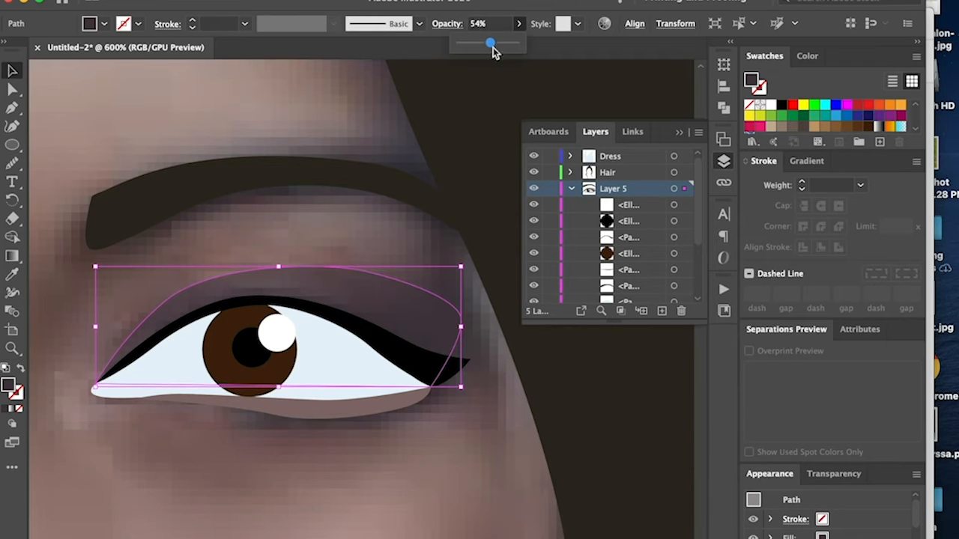
Draw a closed highlight shape on the brow bone, between the eyebrow and the eyeshadow, with the Pen tool
{"action": "key", "text": "super+shift+a"}
{"action": "key", "text": "p"}
{"action": "left_click", "coordinate": [215, 230]}
{"action": "left_click_drag", "start_coordinate": [367, 204], "coordinate": [402, 204]}
{"action": "left_click_drag", "start_coordinate": [447, 268], "coordinate": [423, 295]}
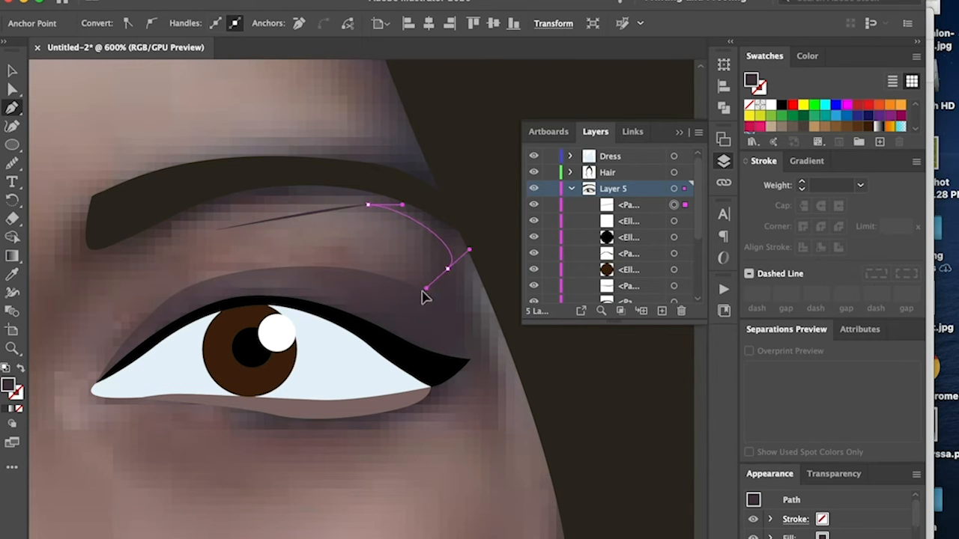
{"action": "left_click_drag", "start_coordinate": [299, 247], "coordinate": [257, 255]}
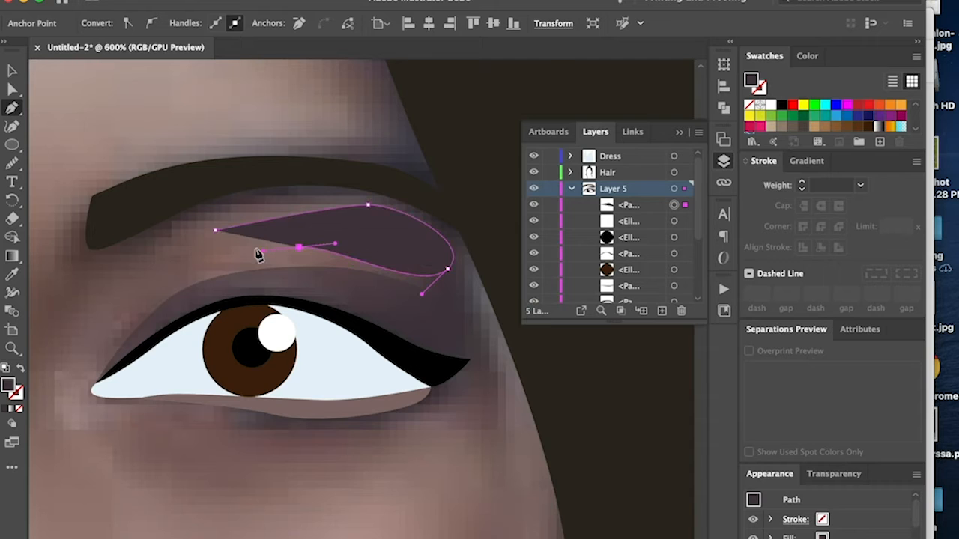
{"action": "left_click_drag", "start_coordinate": [216, 231], "coordinate": [232, 209]}
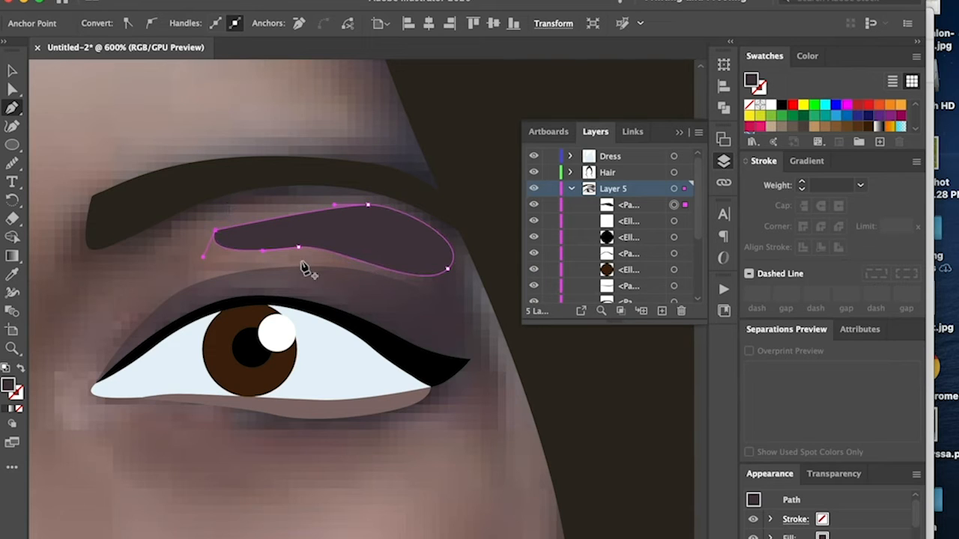
Fill the brow bone shape with a skin tone sampled from the forehead in the photo and reduce its opacity to 49%
{"action": "key", "text": "i"}
{"action": "left_click", "coordinate": [320, 114]}
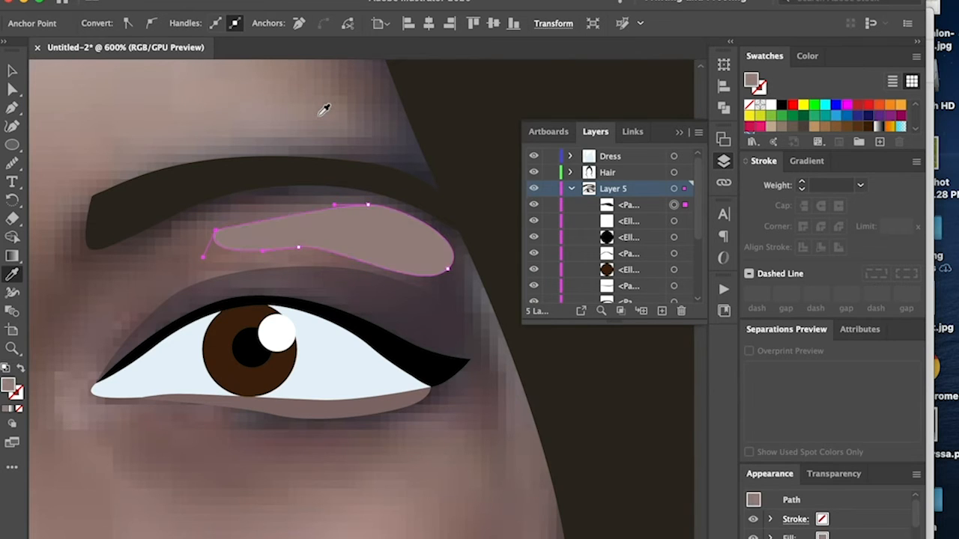
{"action": "left_click", "coordinate": [9, 71]}
{"action": "left_click", "coordinate": [198, 114]}
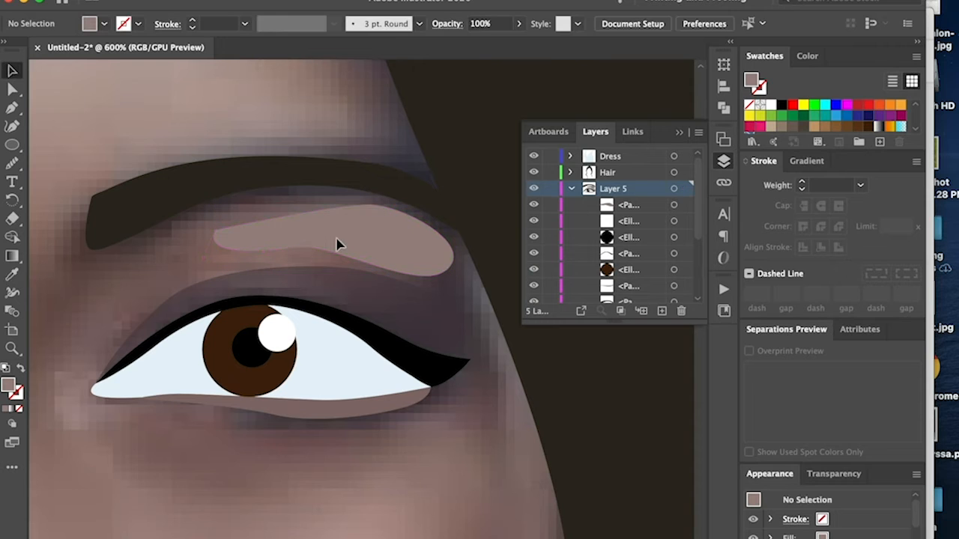
{"action": "left_click", "coordinate": [337, 239]}
{"action": "left_click", "coordinate": [517, 24]}
{"action": "left_click_drag", "start_coordinate": [515, 45], "coordinate": [487, 45]}
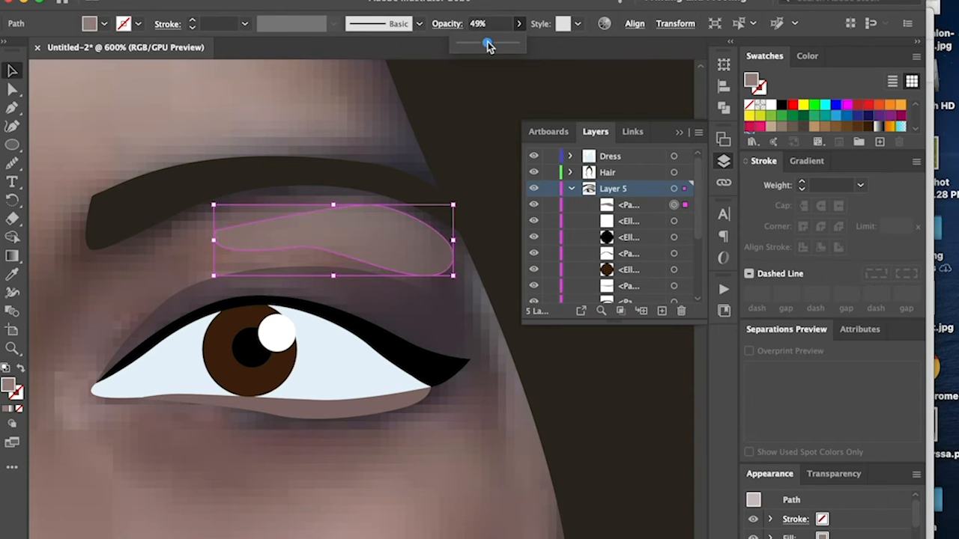
Temporarily show the face and body layer to check the brow bone highlight against the flat skin colour
{"action": "scroll", "coordinate": [558, 235], "scroll_direction": "down", "scroll_amount": 4}
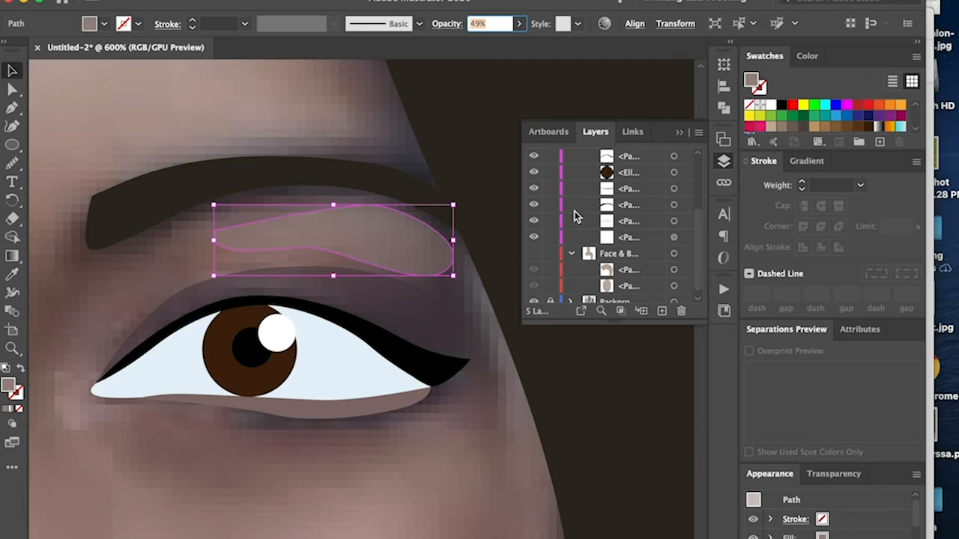
{"action": "left_click", "coordinate": [534, 265]}
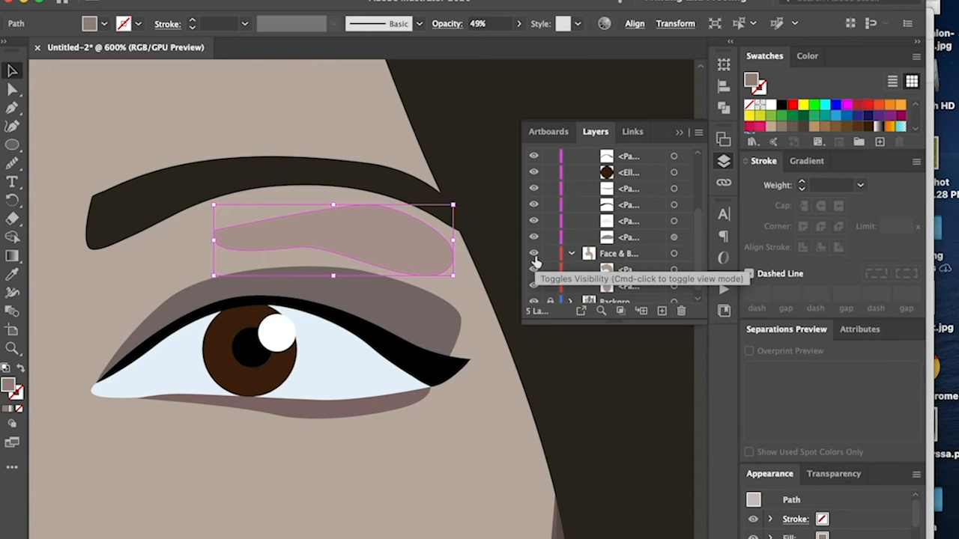
{"action": "left_click", "coordinate": [534, 262]}
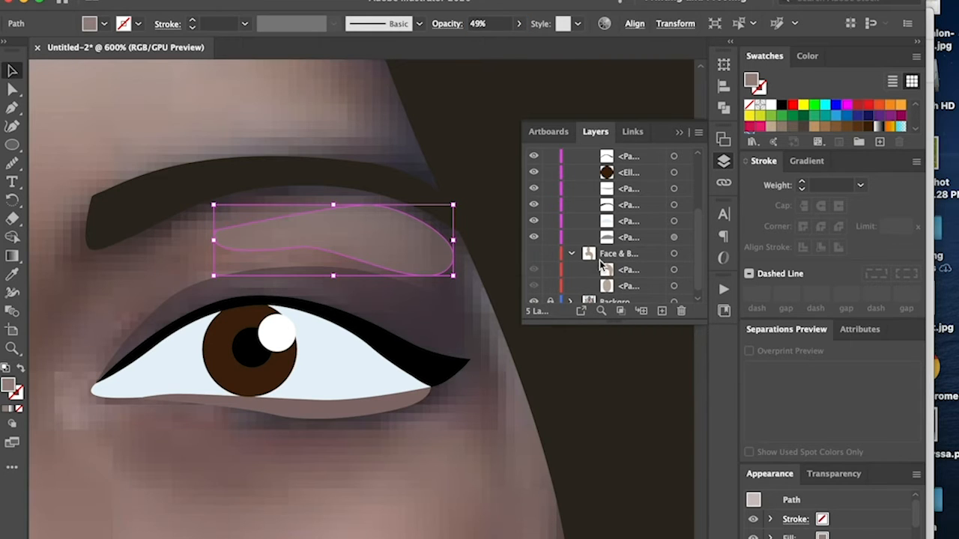
{"action": "scroll", "coordinate": [603, 262], "scroll_direction": "up", "scroll_amount": 3}
{"action": "left_click", "coordinate": [342, 133]}
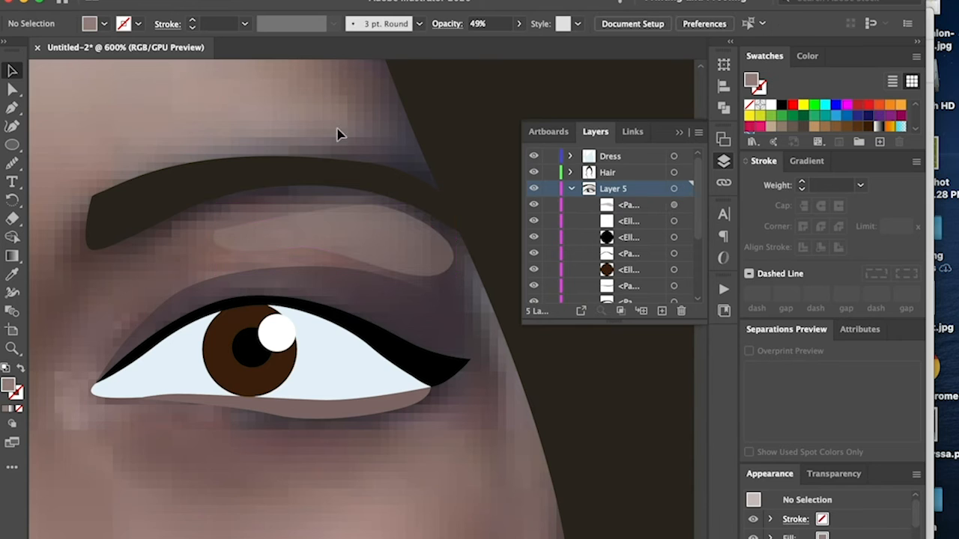
Draw a closed shading shape from the inner end of the eyebrow down the side of the nose bridge with the Pen tool
{"action": "scroll", "coordinate": [352, 251], "scroll_direction": "left", "scroll_amount": 3}
{"action": "scroll", "coordinate": [333, 269], "scroll_direction": "left", "scroll_amount": 3}
{"action": "key", "text": "p"}
{"action": "left_click", "coordinate": [208, 192]}
{"action": "mouse_move", "coordinate": [125, 357]}
{"action": "left_mouse_down"}
{"action": "mouse_move", "coordinate": [117, 438]}
{"action": "mouse_move", "coordinate": [135, 447]}
{"action": "left_mouse_up"}
{"action": "scroll", "coordinate": [129, 426], "scroll_direction": "down", "scroll_amount": 4}
{"action": "scroll", "coordinate": [191, 458], "scroll_direction": "down", "scroll_amount": 6}
{"action": "scroll", "coordinate": [184, 397], "scroll_direction": "up", "scroll_amount": 1}
{"action": "left_click_drag", "start_coordinate": [203, 347], "coordinate": [196, 289]}
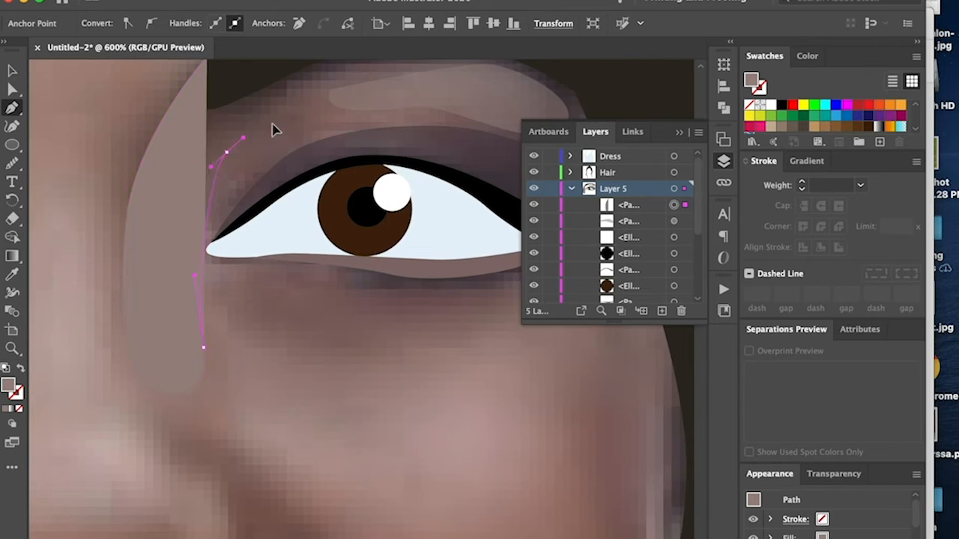
{"action": "left_click_drag", "start_coordinate": [227, 212], "coordinate": [276, 182]}
{"action": "left_click_drag", "start_coordinate": [284, 119], "coordinate": [270, 107]}
{"action": "left_click", "coordinate": [207, 116]}
Show the face and body layer and fill the nose bridge shape with a skin-based tone, #b5a69e
{"action": "scroll", "coordinate": [603, 248], "scroll_direction": "down", "scroll_amount": 5}
{"action": "left_click", "coordinate": [533, 248]}
{"action": "key", "text": "i"}
{"action": "double_click", "coordinate": [9, 386]}
{"action": "left_click", "coordinate": [533, 226]}
{"action": "left_click", "coordinate": [841, 175]}
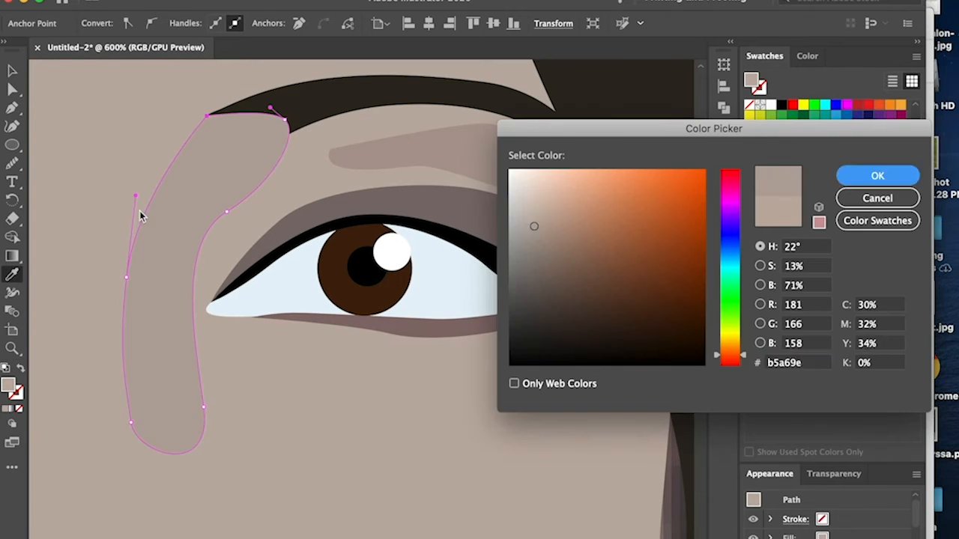
Lower the opacity of the nose bridge shape and move it behind the eyebrow, with the face and body layer hidden again
{"action": "left_click", "coordinate": [11, 70]}
{"action": "left_click", "coordinate": [238, 165]}
{"action": "left_click", "coordinate": [519, 24]}
{"action": "left_click_drag", "start_coordinate": [516, 43], "coordinate": [508, 42]}
{"action": "left_click_drag", "start_coordinate": [654, 172], "coordinate": [635, 294]}
{"action": "scroll", "coordinate": [633, 281], "scroll_direction": "down", "scroll_amount": 5}
{"action": "left_click", "coordinate": [535, 246]}
{"action": "left_click", "coordinate": [469, 440]}
Draw a closed shadow shape around the nose's right wing with the Pen tool and fill it with a brown sampled from the photo
{"action": "scroll", "coordinate": [469, 441], "scroll_direction": "up", "scroll_amount": 2}
{"action": "scroll", "coordinate": [469, 441], "scroll_direction": "down", "scroll_amount": 6}
{"action": "scroll", "coordinate": [468, 445], "scroll_direction": "down", "scroll_amount": 5}
{"action": "key", "text": "p"}
{"action": "left_click", "coordinate": [211, 143]}
{"action": "left_click_drag", "start_coordinate": [240, 203], "coordinate": [272, 219]}
{"action": "mouse_move", "coordinate": [278, 288]}
{"action": "left_mouse_down"}
{"action": "mouse_move", "coordinate": [274, 305]}
{"action": "mouse_move", "coordinate": [228, 312]}
{"action": "mouse_move", "coordinate": [265, 320]}
{"action": "left_mouse_up"}
{"action": "left_click", "coordinate": [301, 256]}
{"action": "left_click_drag", "start_coordinate": [271, 194], "coordinate": [221, 153]}
{"action": "left_click_drag", "start_coordinate": [211, 143], "coordinate": [212, 158]}
{"action": "key", "text": "i"}
{"action": "left_click", "coordinate": [314, 200]}
Draw a thin curved shadow shape along the nose's left wing and refine its upper tip and inner curve
{"action": "scroll", "coordinate": [315, 201], "scroll_direction": "left", "scroll_amount": 5}
{"action": "key", "text": "v"}
{"action": "key", "text": "p"}
{"action": "left_click", "coordinate": [212, 169]}
{"action": "left_click_drag", "start_coordinate": [164, 223], "coordinate": [156, 245]}
{"action": "mouse_move", "coordinate": [177, 319]}
{"action": "left_mouse_down"}
{"action": "mouse_move", "coordinate": [210, 332]}
{"action": "mouse_move", "coordinate": [187, 336]}
{"action": "left_mouse_up"}
{"action": "left_click_drag", "start_coordinate": [147, 288], "coordinate": [141, 239]}
{"action": "mouse_move", "coordinate": [212, 170]}
{"action": "left_mouse_down"}
{"action": "mouse_move", "coordinate": [255, 149]}
{"action": "mouse_move", "coordinate": [267, 126]}
{"action": "left_mouse_up"}
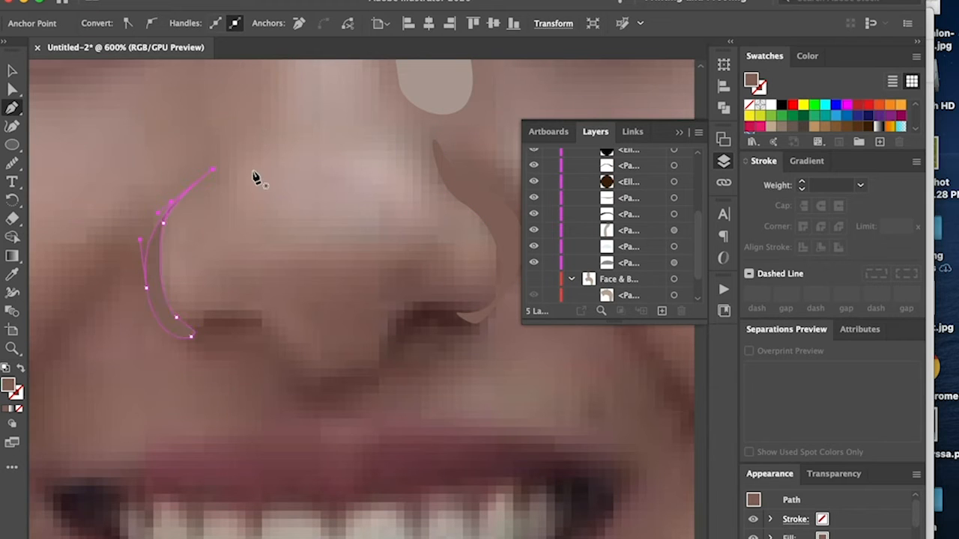
{"action": "left_click_drag", "start_coordinate": [211, 156], "coordinate": [213, 151]}
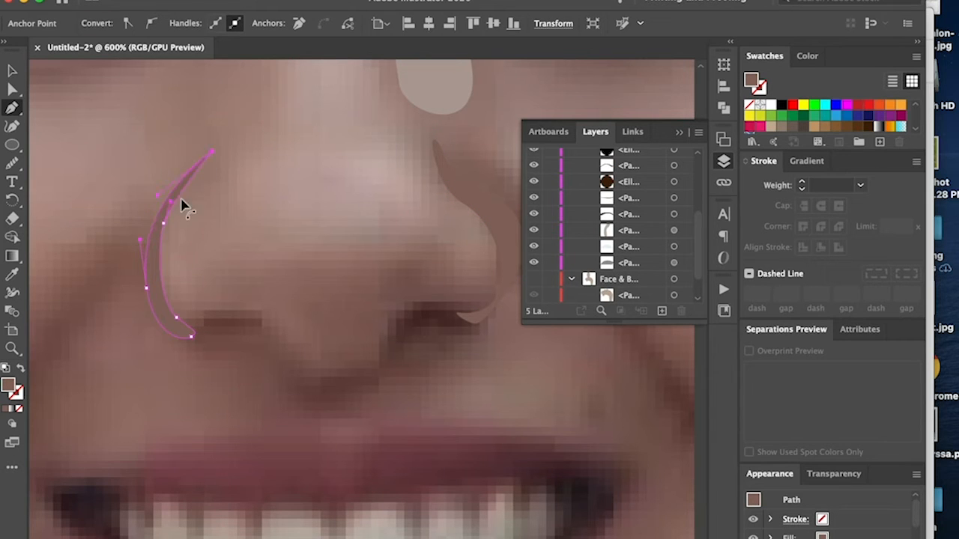
{"action": "left_click_drag", "start_coordinate": [186, 201], "coordinate": [173, 223]}
Adjust the inner curve of the right nose wing shadow by repositioning its lower anchor point
{"action": "scroll", "coordinate": [420, 217], "scroll_direction": "right", "scroll_amount": 2}
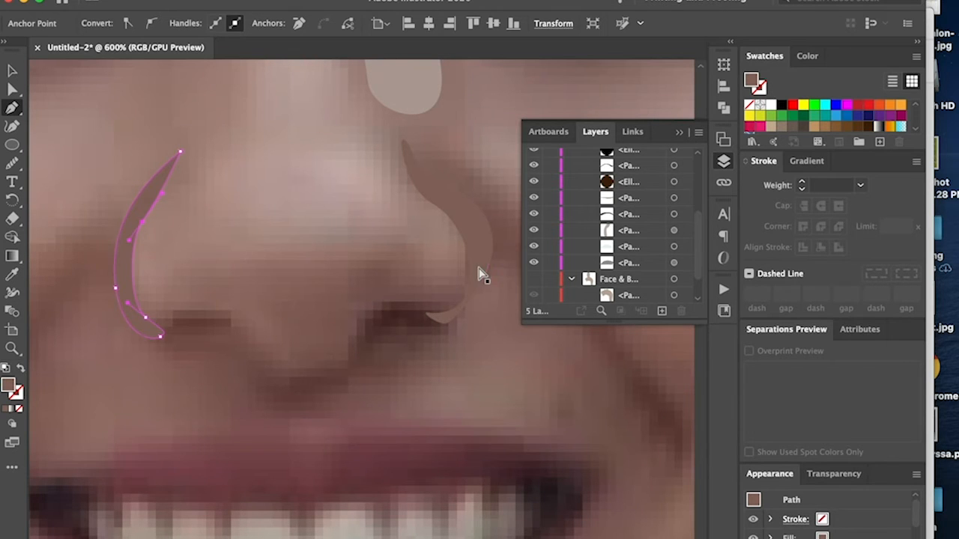
{"action": "left_click", "coordinate": [483, 292], "text": "super"}
{"action": "left_click_drag", "start_coordinate": [469, 289], "coordinate": [464, 286]}
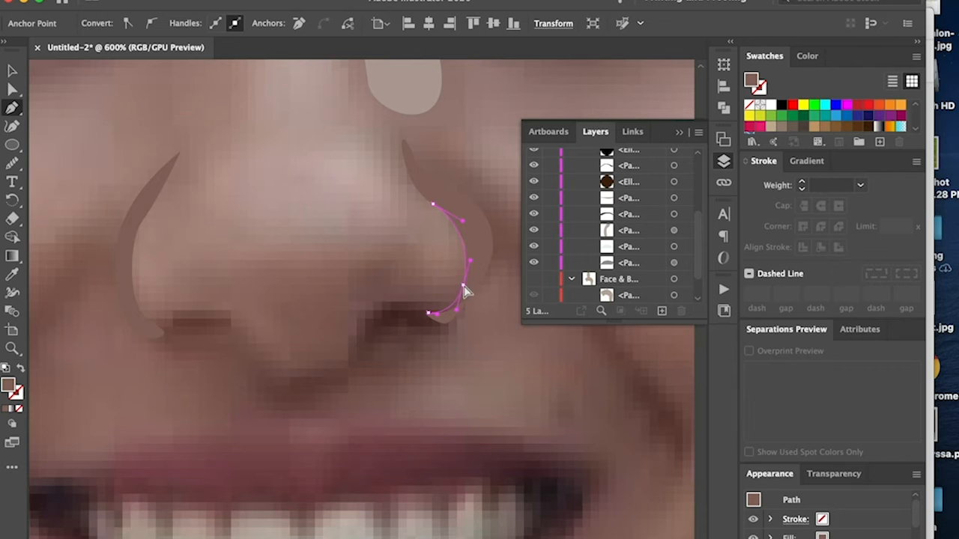
Draw a closed crescent shape under the tip of the nose with the Pen tool
{"action": "left_click", "coordinate": [244, 347]}
{"action": "left_click_drag", "start_coordinate": [306, 379], "coordinate": [344, 377]}
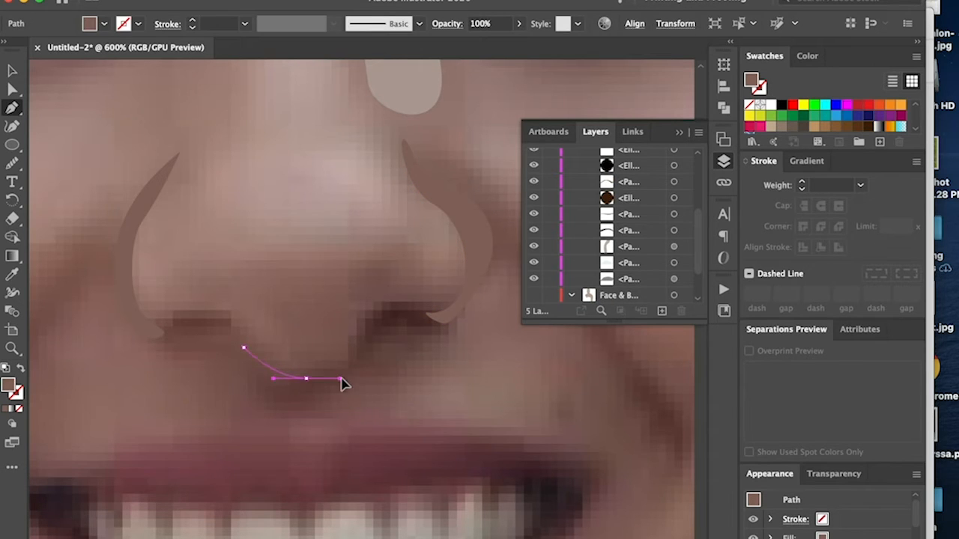
{"action": "left_click", "coordinate": [363, 332]}
{"action": "left_click_drag", "start_coordinate": [309, 390], "coordinate": [258, 403]}
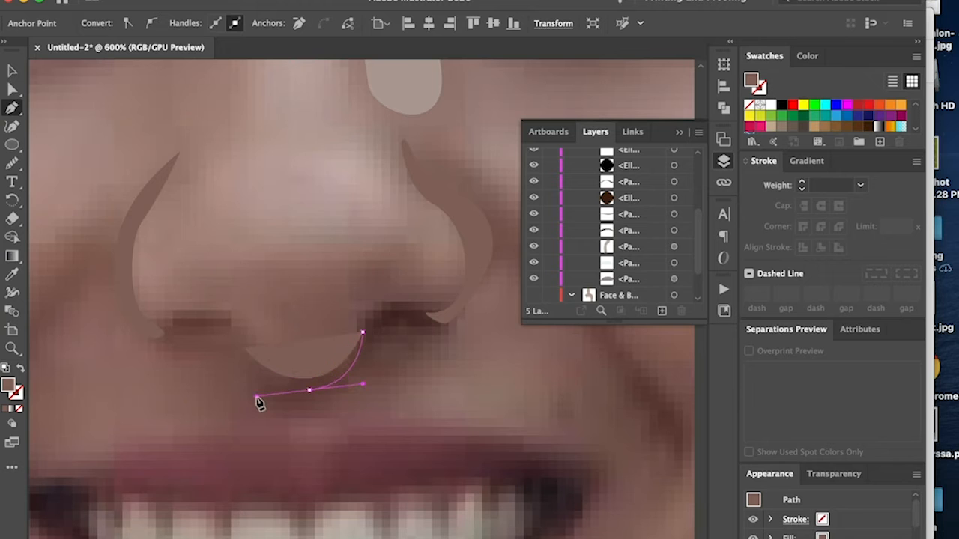
{"action": "left_click", "coordinate": [244, 347]}
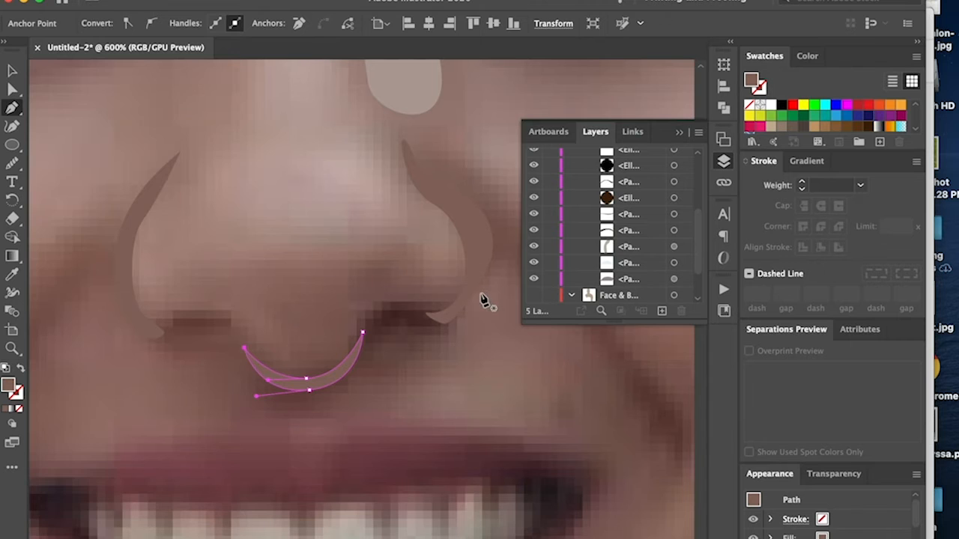
Draw a closed shape over the right nostril opening with the Pen tool
{"action": "scroll", "coordinate": [483, 300], "scroll_direction": "right", "scroll_amount": 4}
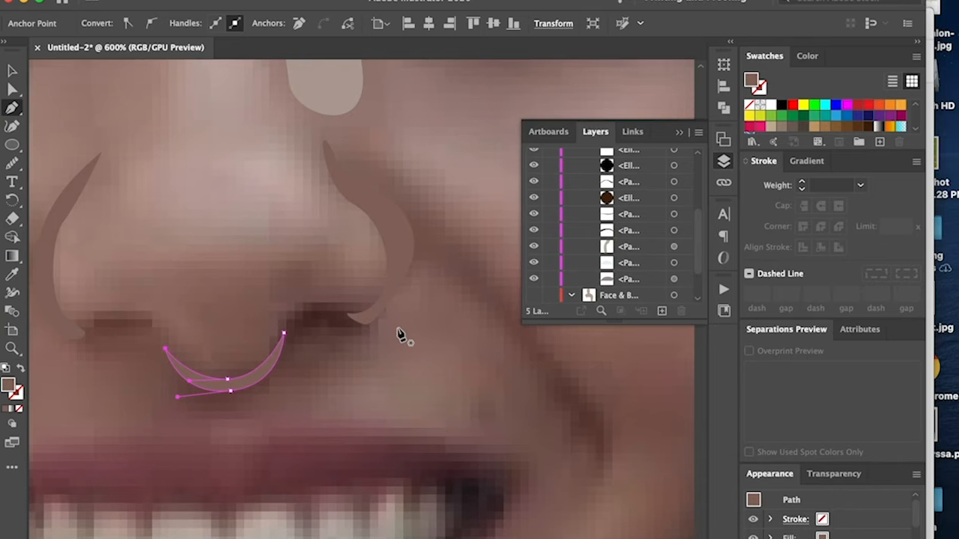
{"action": "scroll", "coordinate": [398, 334], "scroll_direction": "up", "scroll_amount": 1}
{"action": "scroll", "coordinate": [398, 334], "scroll_direction": "left", "scroll_amount": 1}
{"action": "scroll", "coordinate": [401, 335], "scroll_direction": "up", "scroll_amount": 2}
{"action": "scroll", "coordinate": [401, 335], "scroll_direction": "left", "scroll_amount": 2}
{"action": "left_click", "coordinate": [376, 347]}
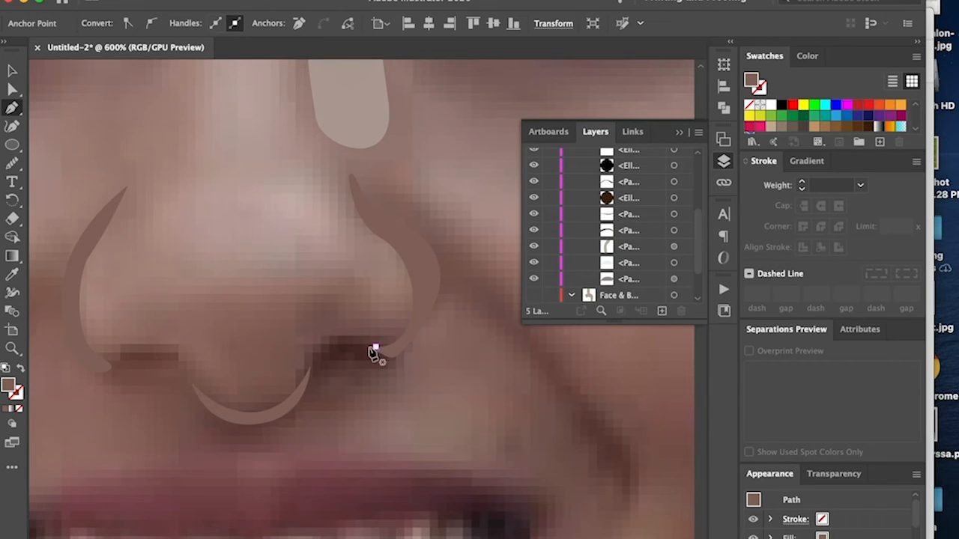
{"action": "left_click_drag", "start_coordinate": [340, 339], "coordinate": [361, 353]}
{"action": "left_click", "coordinate": [311, 367]}
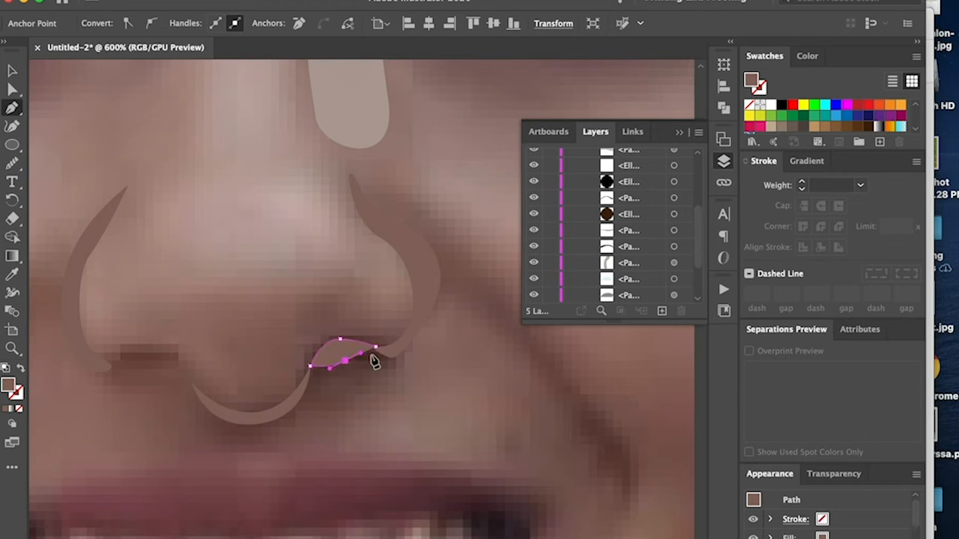
{"action": "left_click", "coordinate": [376, 347]}
Fill the right nostril shape with a darker reddish brown sampled from the left nostril in the photo
{"action": "key", "text": "i"}
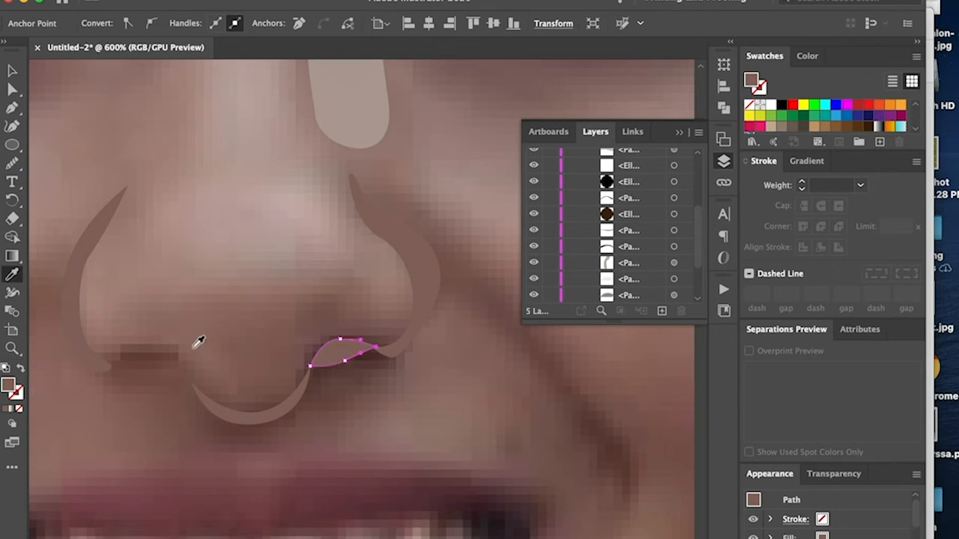
{"action": "left_click", "coordinate": [154, 350]}
{"action": "key", "text": "v"}
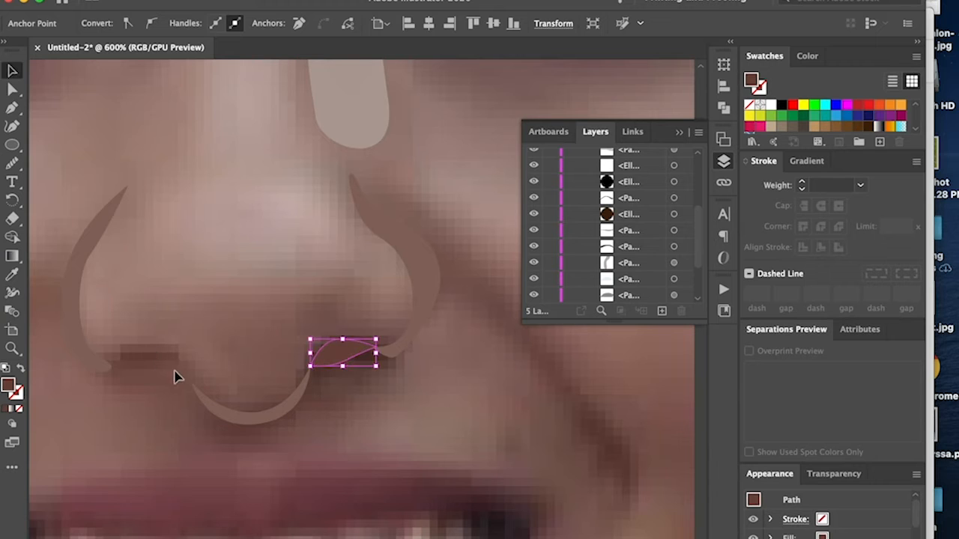
{"action": "left_click", "coordinate": [186, 372]}
Draw a closed shape over the left nostril opening in the same dark reddish brown
{"action": "key", "text": "p"}
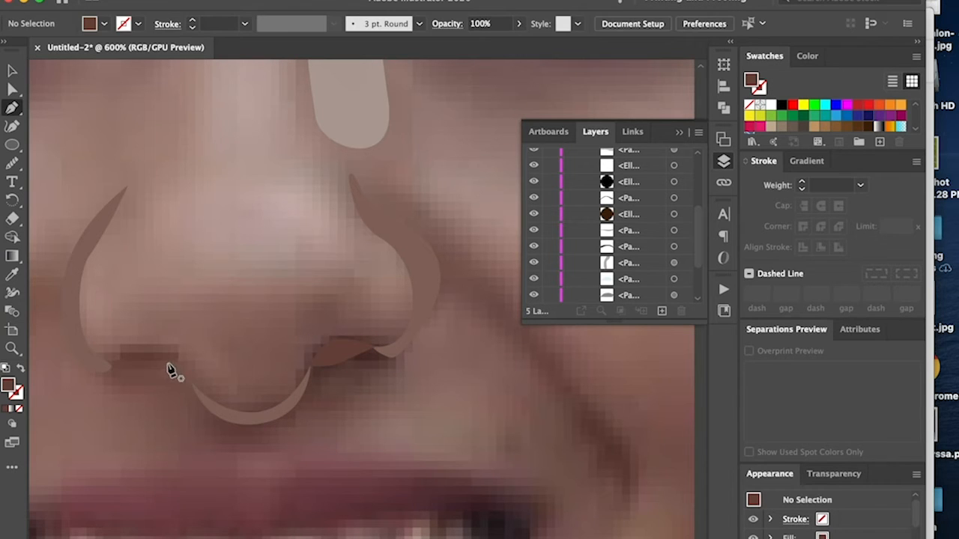
{"action": "left_click", "coordinate": [185, 365]}
{"action": "mouse_move", "coordinate": [152, 343]}
{"action": "left_mouse_down"}
{"action": "mouse_move", "coordinate": [133, 343]}
{"action": "mouse_move", "coordinate": [158, 356]}
{"action": "left_mouse_up"}
{"action": "left_click", "coordinate": [116, 362]}
{"action": "left_click", "coordinate": [185, 365]}
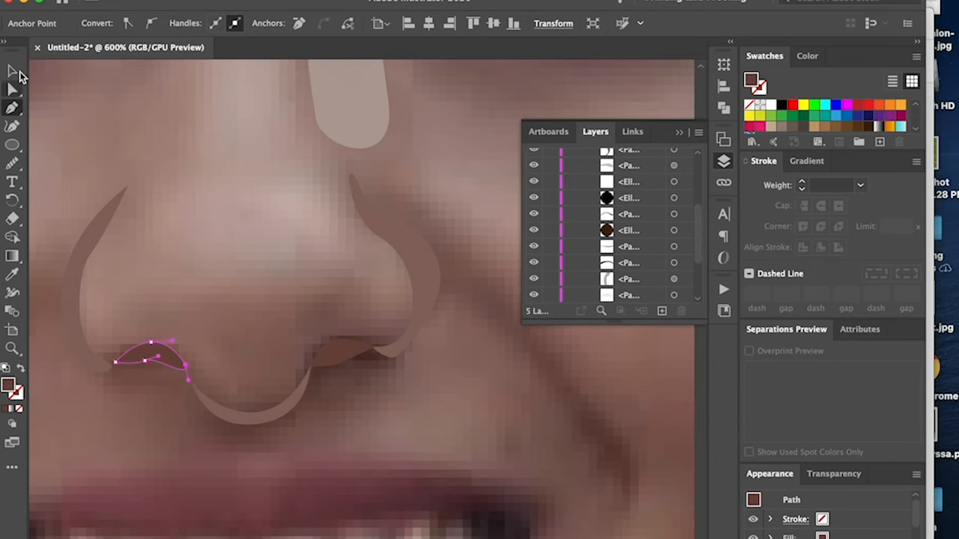
{"action": "left_click", "coordinate": [12, 70]}
{"action": "left_click", "coordinate": [466, 420]}
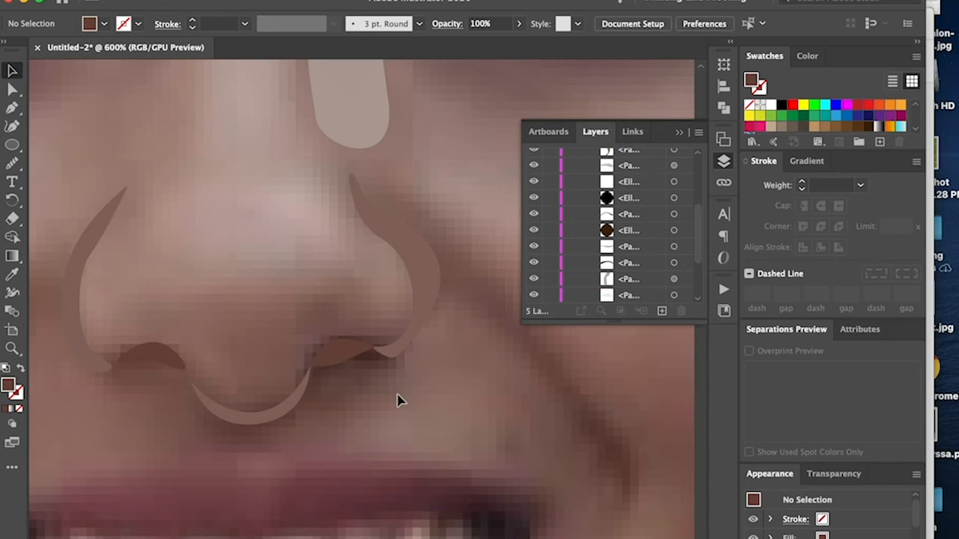
Draw a narrow closed shape along the right smile line, from beside the nose down towards the mouth corner, with the Pen tool
{"action": "scroll", "coordinate": [398, 401], "scroll_direction": "down", "scroll_amount": 4}
{"action": "scroll", "coordinate": [400, 397], "scroll_direction": "up", "scroll_amount": 3}
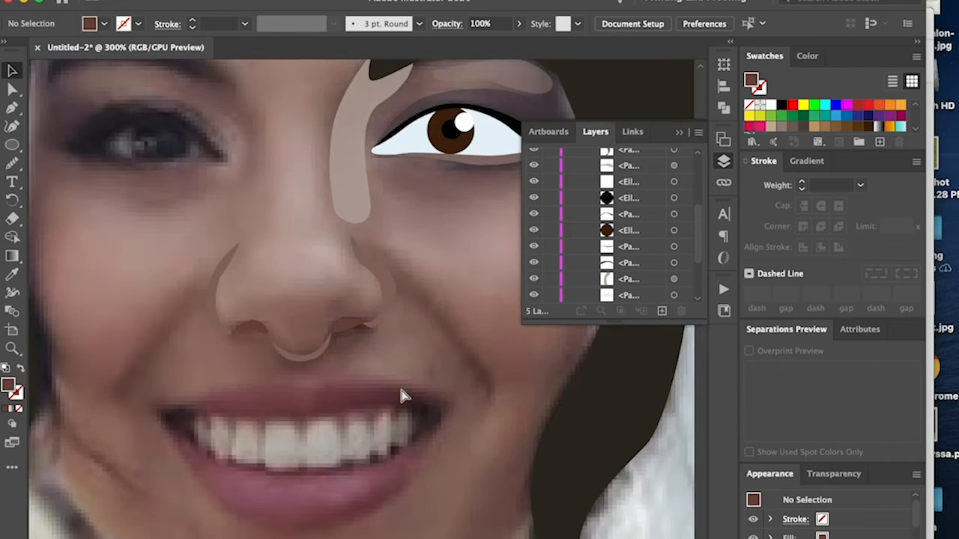
{"action": "scroll", "coordinate": [405, 396], "scroll_direction": "up", "scroll_amount": 3}
{"action": "scroll", "coordinate": [405, 393], "scroll_direction": "right", "scroll_amount": 3}
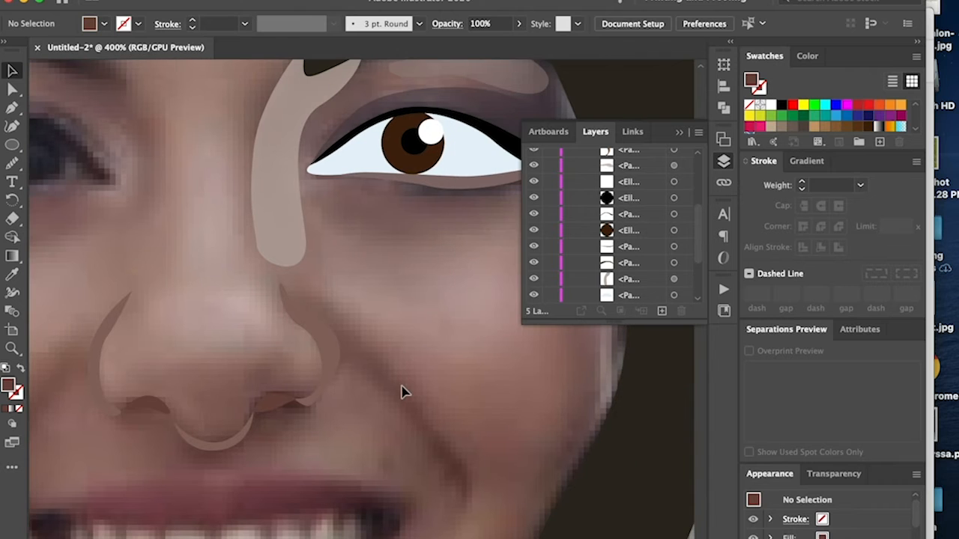
{"action": "scroll", "coordinate": [398, 392], "scroll_direction": "down", "scroll_amount": 4}
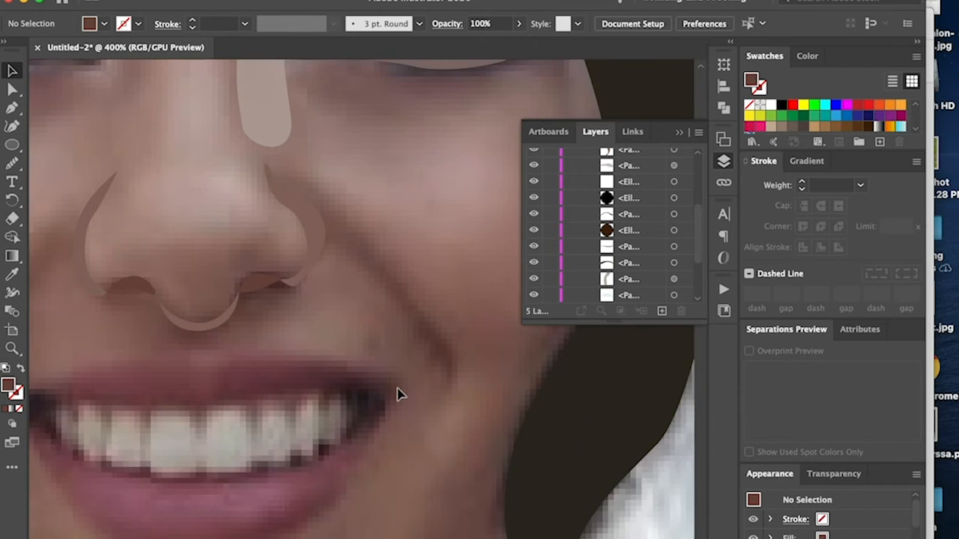
{"action": "scroll", "coordinate": [395, 395], "scroll_direction": "up", "scroll_amount": 1}
{"action": "scroll", "coordinate": [396, 393], "scroll_direction": "up", "scroll_amount": 1}
{"action": "key", "text": "p"}
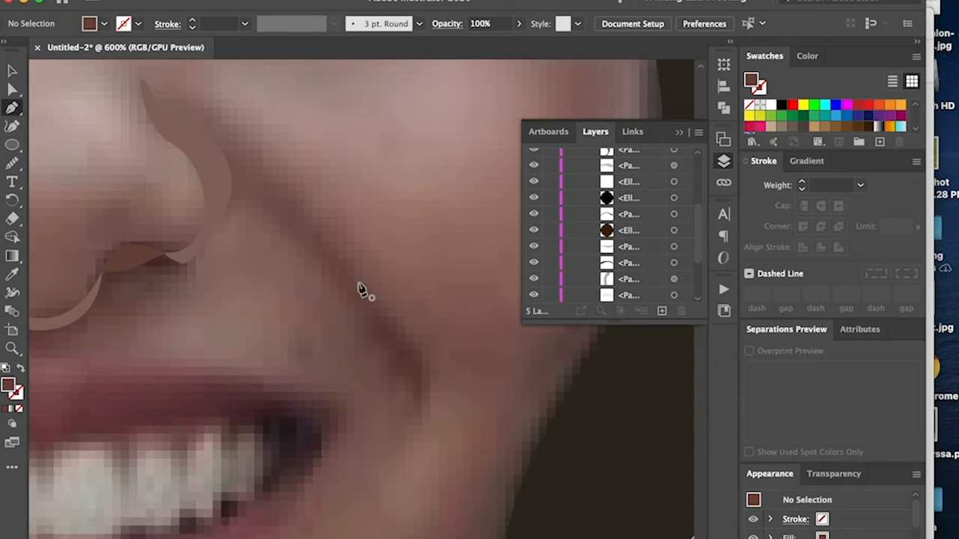
{"action": "left_click", "coordinate": [266, 179]}
{"action": "left_click_drag", "start_coordinate": [389, 317], "coordinate": [416, 341]}
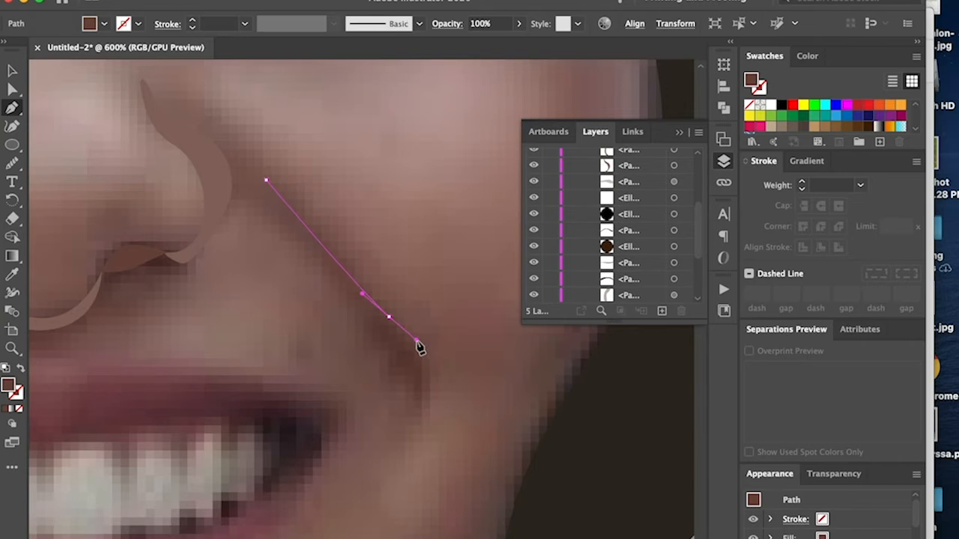
{"action": "left_click_drag", "start_coordinate": [424, 410], "coordinate": [412, 432]}
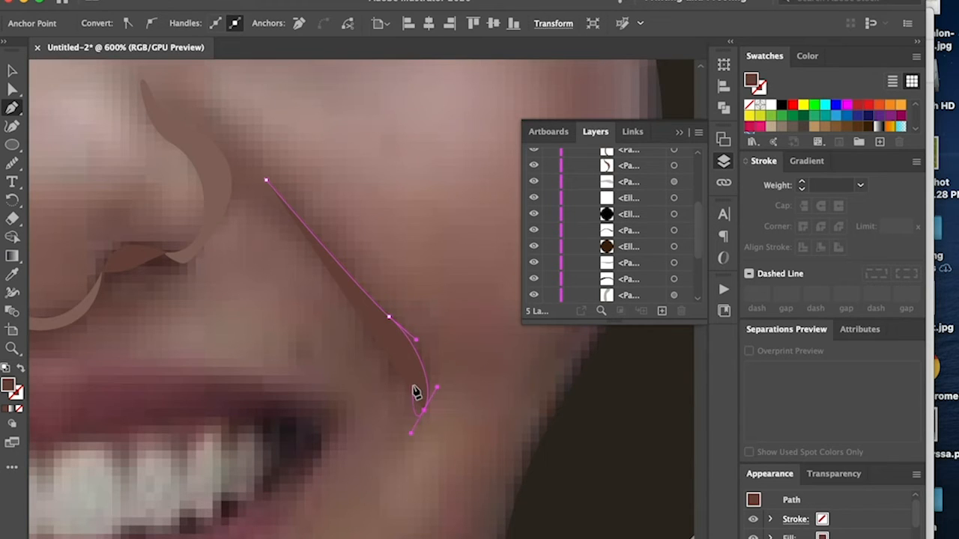
{"action": "left_click_drag", "start_coordinate": [334, 287], "coordinate": [308, 265]}
{"action": "left_click", "coordinate": [266, 181]}
{"action": "left_click", "coordinate": [12, 70]}
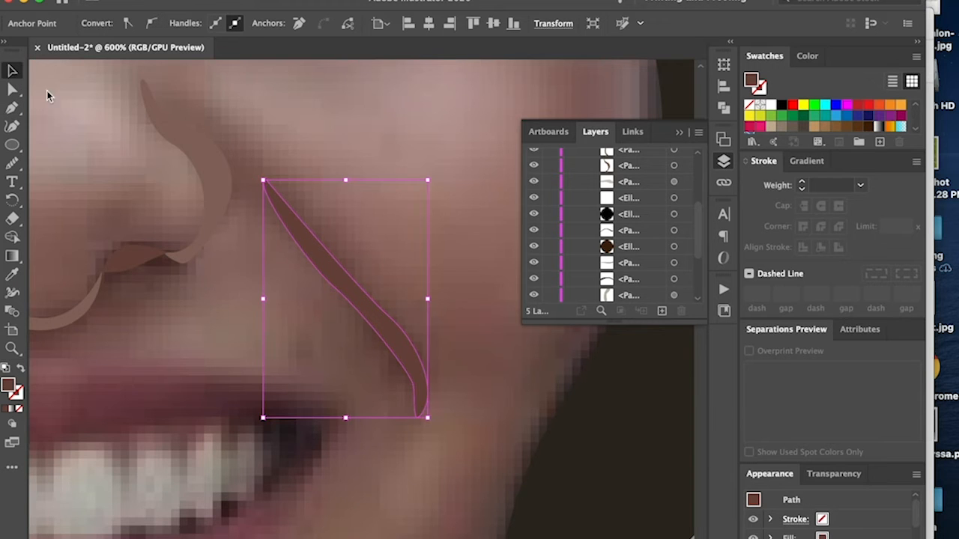
Reduce the opacity of the smile line shape to 53%
{"action": "left_click", "coordinate": [444, 250]}
{"action": "left_click", "coordinate": [356, 292]}
{"action": "left_click", "coordinate": [519, 24]}
{"action": "left_click_drag", "start_coordinate": [518, 42], "coordinate": [490, 42]}
{"action": "left_click", "coordinate": [450, 158]}
{"action": "key", "text": "super+minus"}
{"action": "key", "text": "super+minus"}
{"action": "key", "text": "super+minus"}
{"action": "key", "text": "super+equal"}
{"action": "key", "text": "super+equal"}
{"action": "key", "text": "super+equal"}
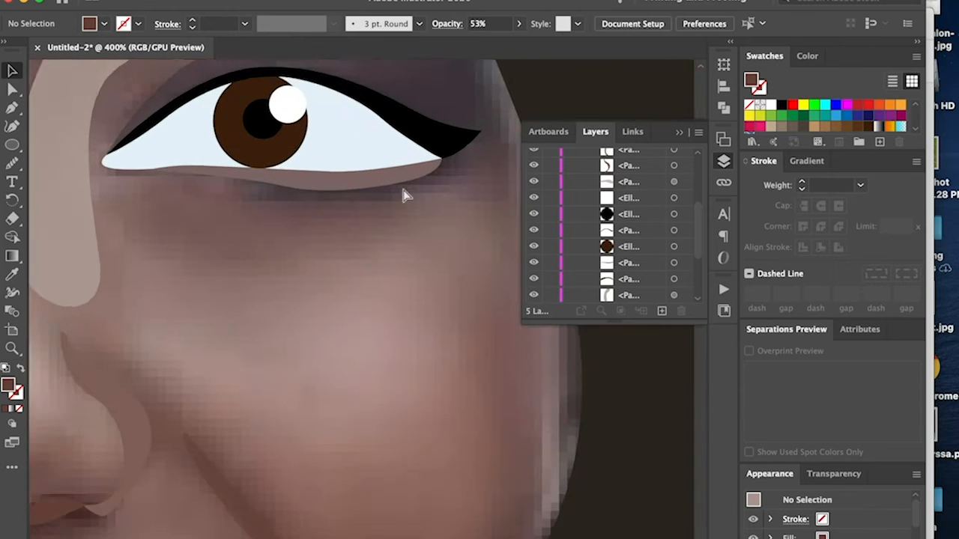
Draw an ellipse over the right cheek and give it the fill and opacity of the brow-bone highlight
{"action": "key", "text": "l"}
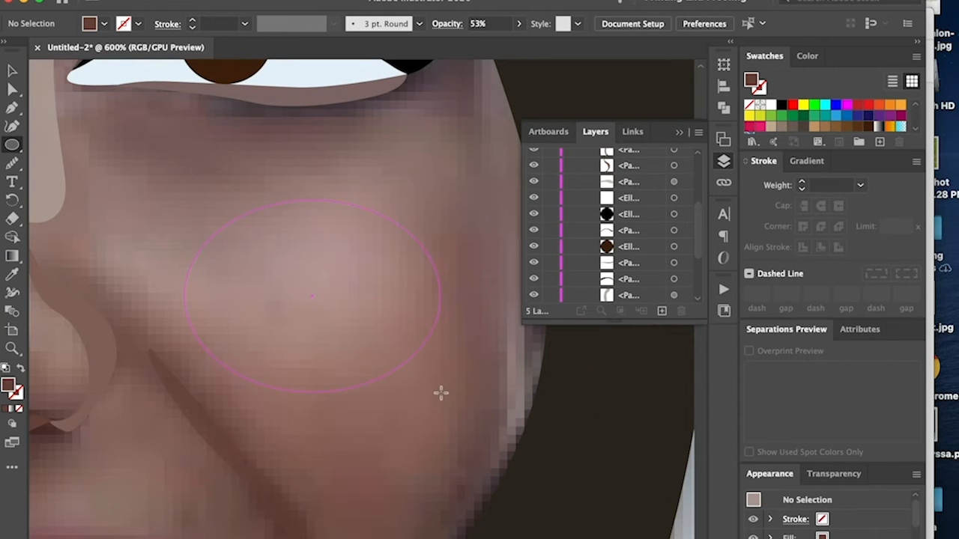
{"action": "left_click_drag", "start_coordinate": [440, 392], "coordinate": [445, 392]}
{"action": "key", "text": "v"}
{"action": "left_click_drag", "start_coordinate": [381, 355], "coordinate": [367, 339]}
{"action": "scroll", "coordinate": [367, 339], "scroll_direction": "up", "scroll_amount": 8}
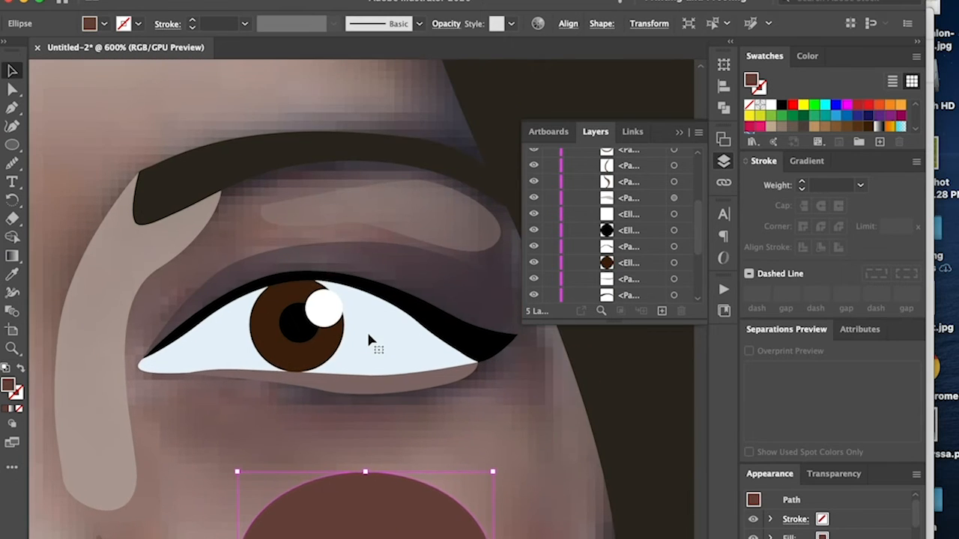
{"action": "scroll", "coordinate": [368, 341], "scroll_direction": "down", "scroll_amount": 3}
{"action": "key", "text": "i"}
{"action": "left_click", "coordinate": [413, 155]}
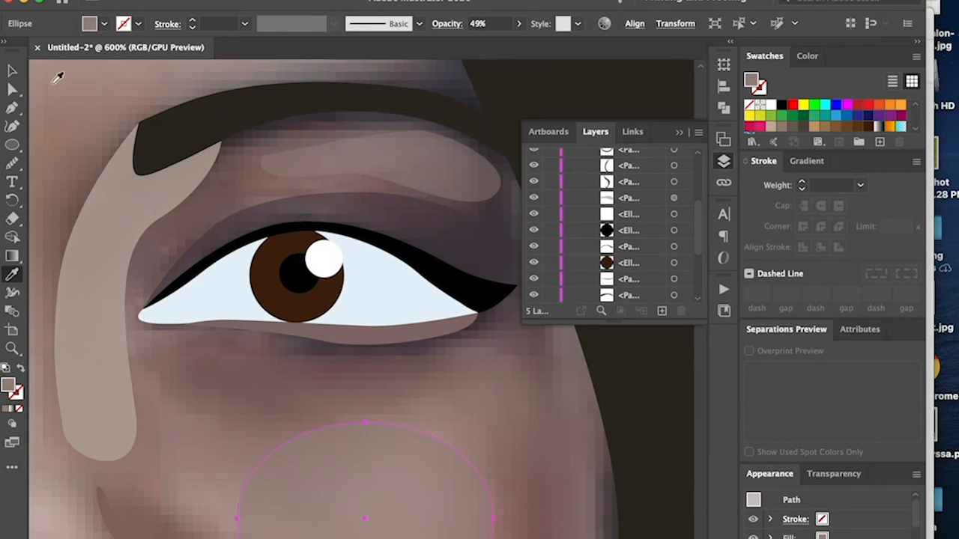
Show the Face & Body layer again beneath the cheek ellipse and facial features
{"action": "left_click", "coordinate": [15, 72]}
{"action": "key", "text": "super+minus"}
{"action": "key", "text": "super+minus"}
{"action": "key", "text": "super+minus"}
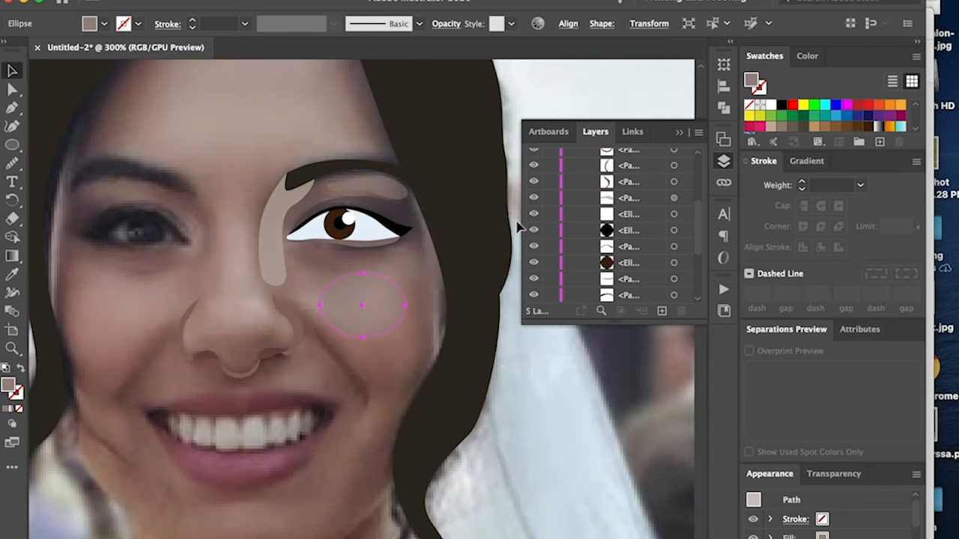
{"action": "scroll", "coordinate": [612, 239], "scroll_direction": "down", "scroll_amount": 3}
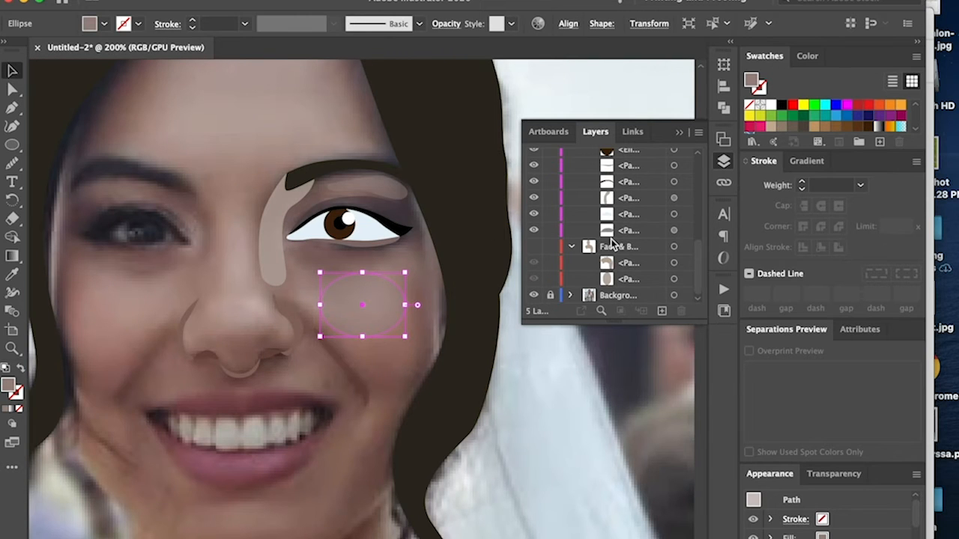
{"action": "left_click", "coordinate": [534, 250]}
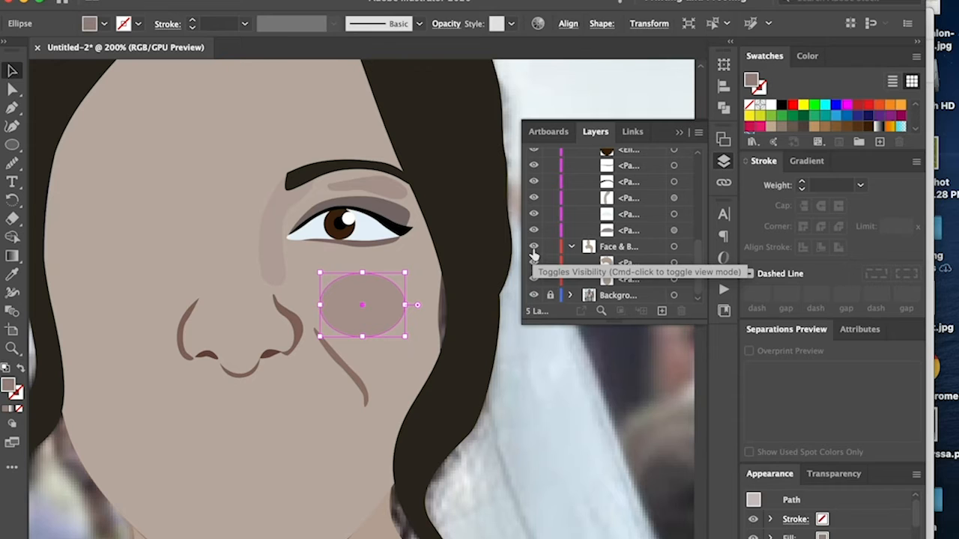
Lower the opacity of the nose outline and nostril shapes and of the right smile line so they blend into the skin
{"action": "left_click", "coordinate": [297, 331]}
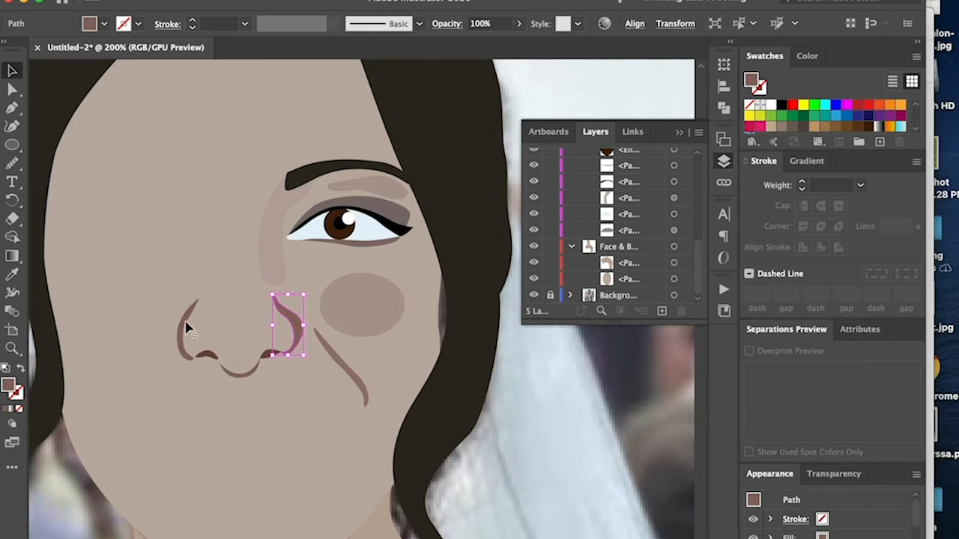
{"action": "left_click", "coordinate": [188, 330], "text": "shift"}
{"action": "left_click", "coordinate": [264, 360], "text": "shift"}
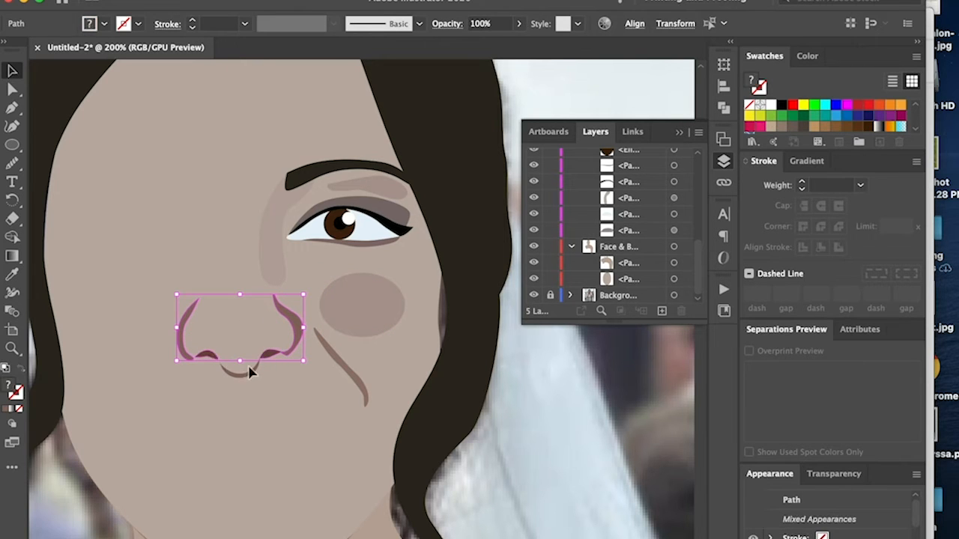
{"action": "left_click", "coordinate": [242, 378], "text": "shift"}
{"action": "left_click", "coordinate": [519, 23]}
{"action": "left_click_drag", "start_coordinate": [523, 43], "coordinate": [465, 45]}
{"action": "left_click", "coordinate": [365, 379]}
{"action": "left_click", "coordinate": [519, 23]}
Fill the cheek ellipse and brow-bone highlight with a near-white tint based on a sampled skin colour
{"action": "left_click", "coordinate": [375, 299]}
{"action": "left_click", "coordinate": [394, 190], "text": "shift"}
{"action": "key", "text": "i"}
{"action": "left_click", "coordinate": [337, 262]}
{"action": "double_click", "coordinate": [8, 385]}
{"action": "left_click_drag", "start_coordinate": [524, 208], "coordinate": [520, 182]}
{"action": "left_click", "coordinate": [877, 176]}
Reduce the opacity of the cheek ellipse and brow-bone highlight to 14%
{"action": "left_click", "coordinate": [519, 23]}
{"action": "left_click_drag", "start_coordinate": [519, 44], "coordinate": [468, 43]}
{"action": "left_click", "coordinate": [11, 70]}
{"action": "left_click", "coordinate": [514, 289]}
Match the shading beside the nose bridge to the faint look of the smile line with the Eyedropper
{"action": "scroll", "coordinate": [514, 289], "scroll_direction": "down", "scroll_amount": 4}
{"action": "scroll", "coordinate": [449, 299], "scroll_direction": "up", "scroll_amount": 4}
{"action": "left_click", "coordinate": [271, 251]}
{"action": "key", "text": "i"}
{"action": "left_click", "coordinate": [363, 380]}
{"action": "key", "text": "v"}
{"action": "left_click", "coordinate": [568, 98]}
Apply a Gaussian Blur effect to the cheek ellipse with the preview on, keeping the radius low enough for a soft highlight
{"action": "left_click", "coordinate": [364, 301]}
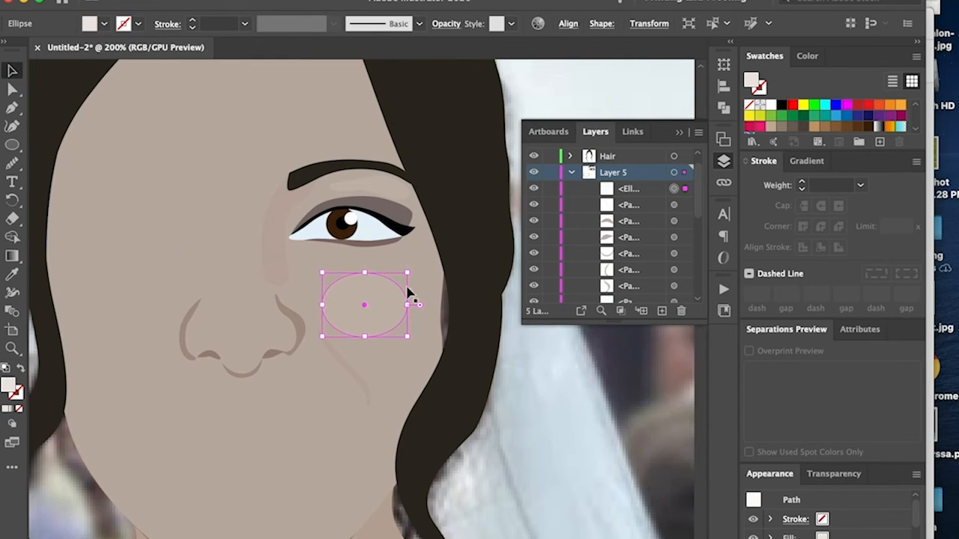
{"action": "left_click", "coordinate": [550, 435]}
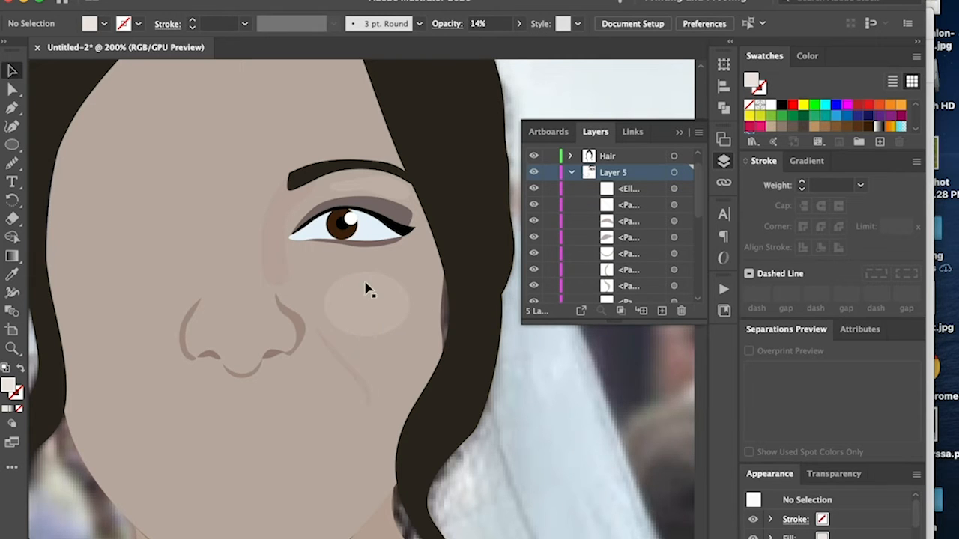
{"action": "left_click", "coordinate": [357, 333]}
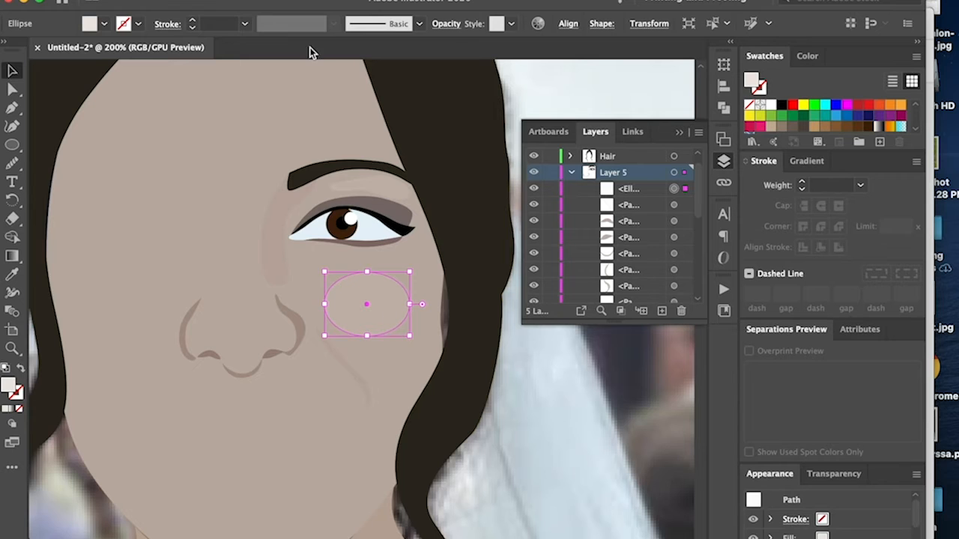
{"action": "left_click", "coordinate": [301, 0]}
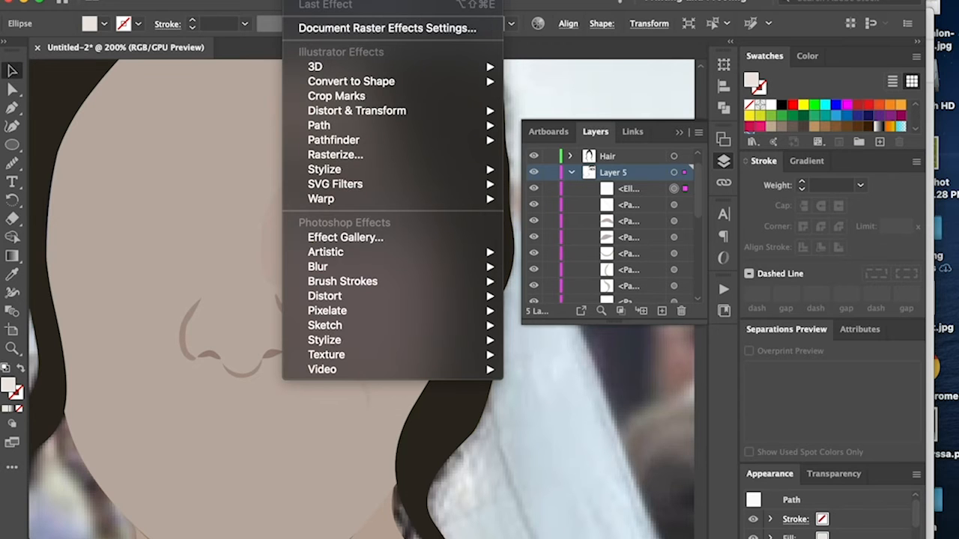
{"action": "mouse_move", "coordinate": [498, 267]}
{"action": "left_click", "coordinate": [545, 267]}
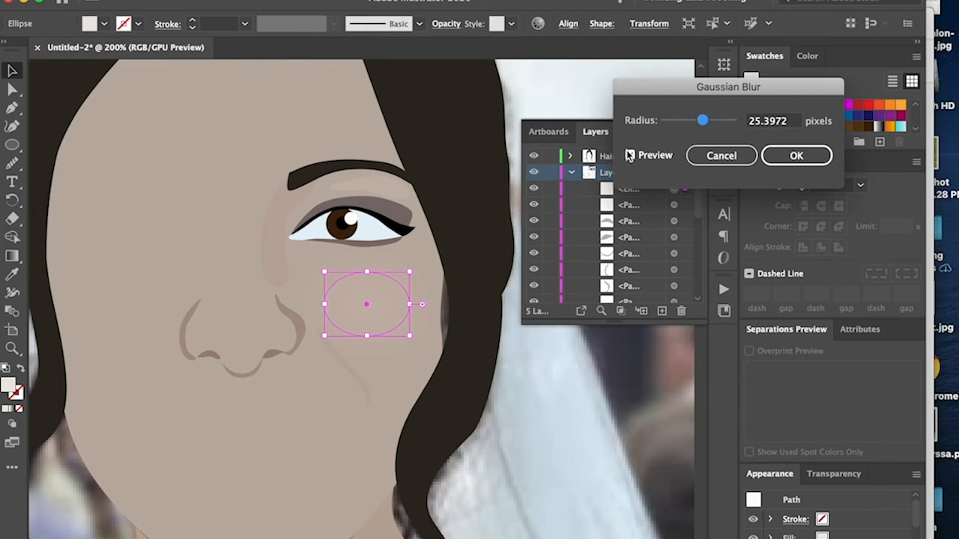
{"action": "mouse_move", "coordinate": [693, 126]}
{"action": "left_mouse_down"}
{"action": "mouse_move", "coordinate": [672, 123]}
{"action": "mouse_move", "coordinate": [683, 124]}
{"action": "left_mouse_up"}
{"action": "left_click", "coordinate": [794, 155]}
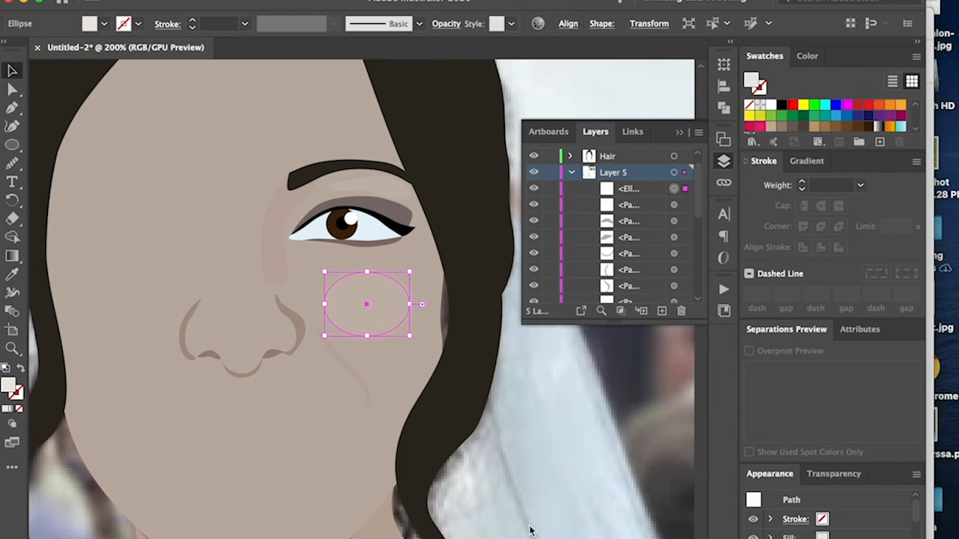
{"action": "left_click", "coordinate": [557, 502]}
{"action": "left_click", "coordinate": [405, 311]}
{"action": "left_click", "coordinate": [588, 389]}
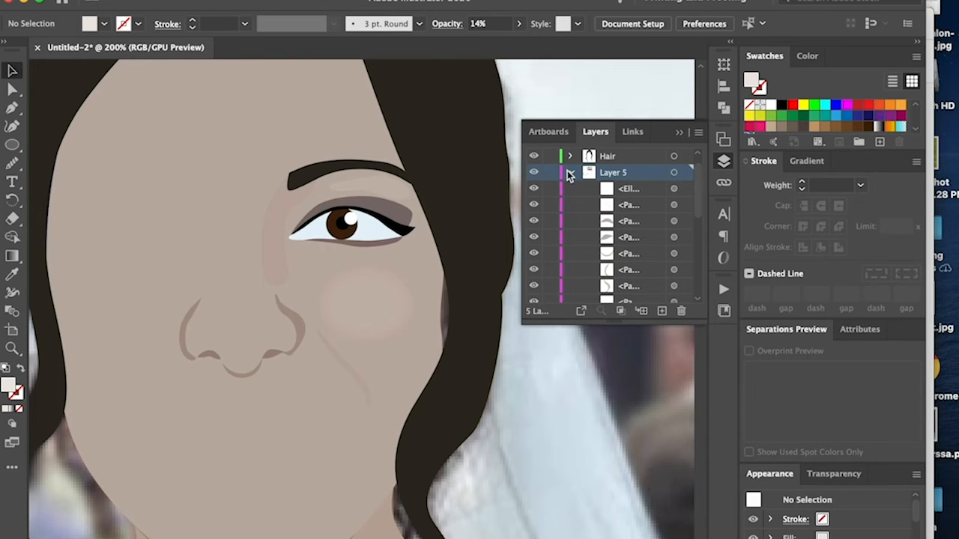
Hide the Face & Body layer and duplicate the blurred ellipse level onto the left cheek
{"action": "left_click", "coordinate": [571, 173]}
{"action": "left_click", "coordinate": [532, 205]}
{"action": "left_click", "coordinate": [377, 312]}
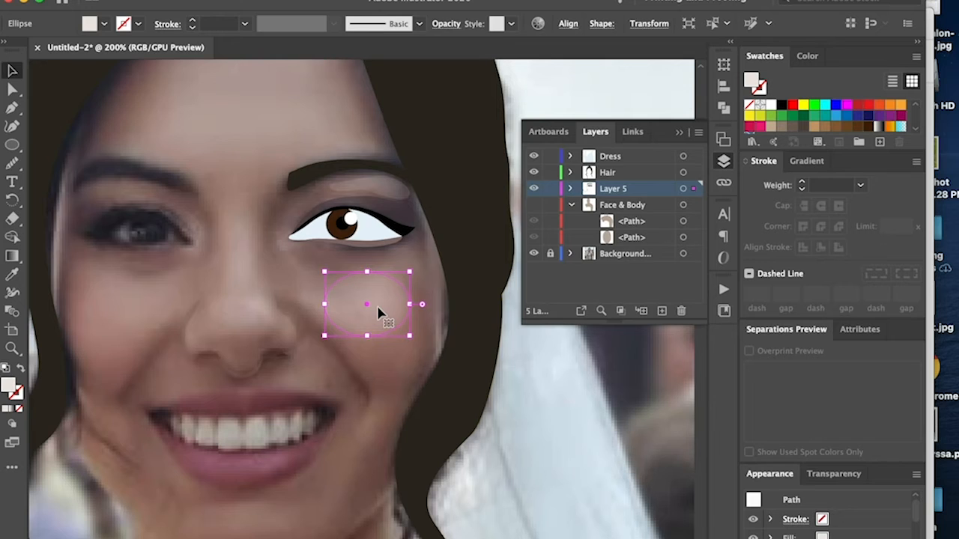
{"action": "left_click", "coordinate": [378, 345]}
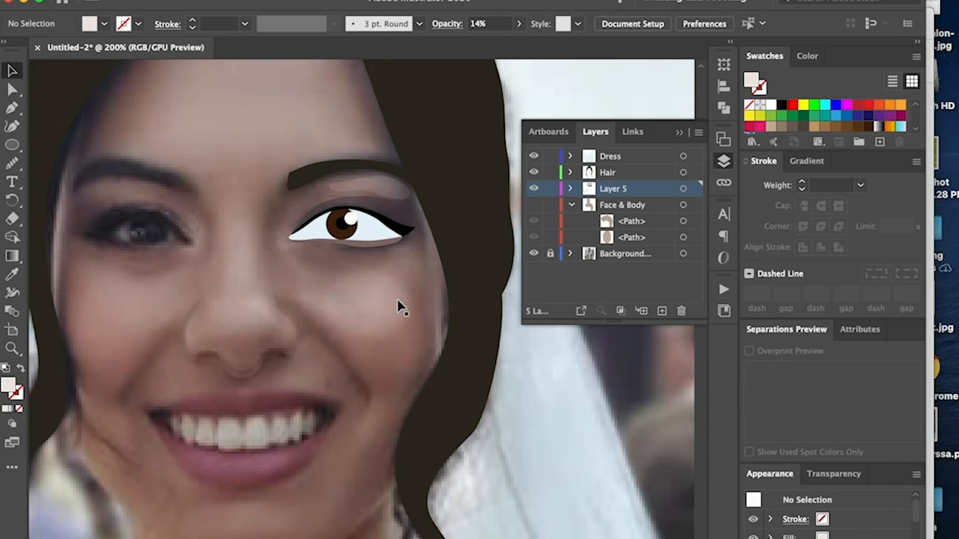
{"action": "left_click", "coordinate": [379, 315]}
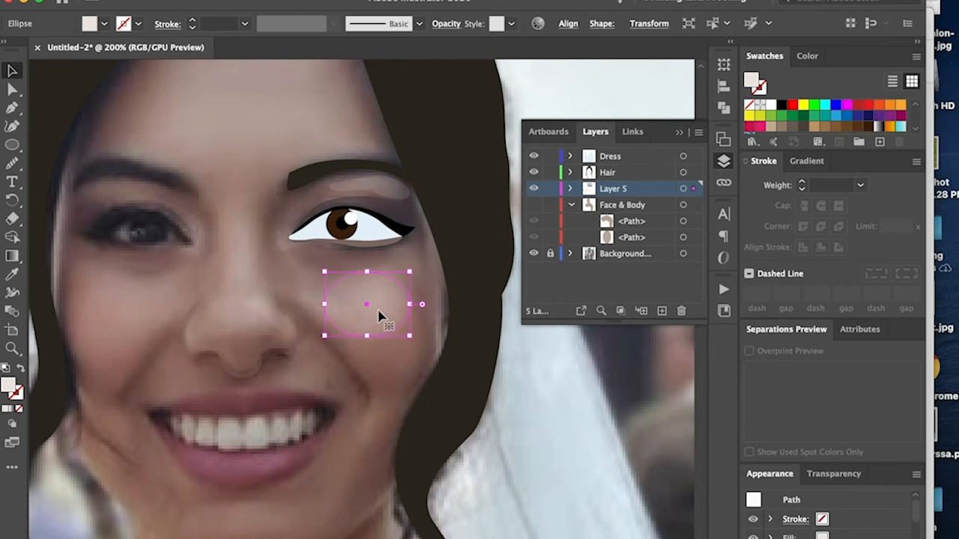
{"action": "left_click_drag", "start_coordinate": [379, 311], "coordinate": [314, 303]}
{"action": "left_click_drag", "start_coordinate": [137, 307], "coordinate": [137, 307]}
{"action": "left_click", "coordinate": [627, 386]}
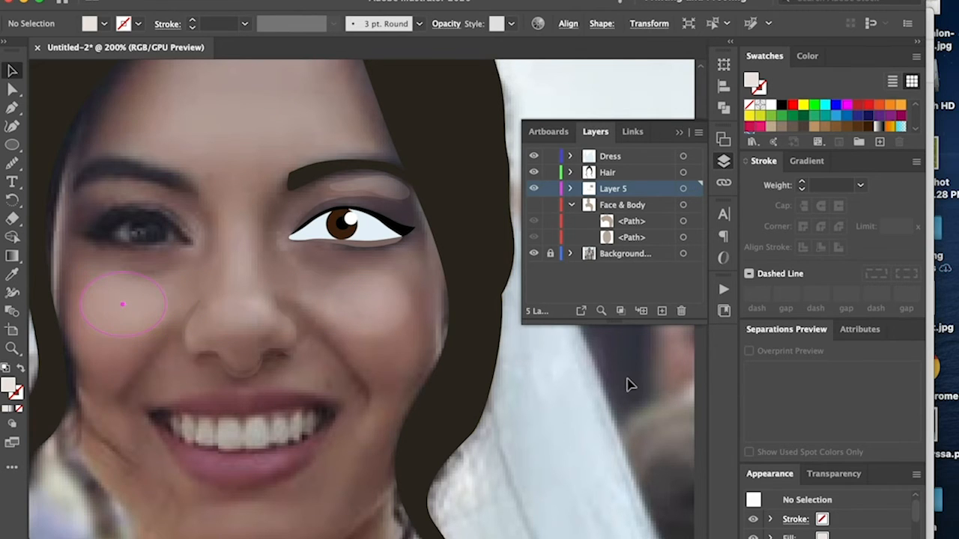
Select both cheek ellipses and increase the radius of their Gaussian Blur effect slightly
{"action": "left_click", "coordinate": [371, 304]}
{"action": "left_click", "coordinate": [129, 311], "text": "shift"}
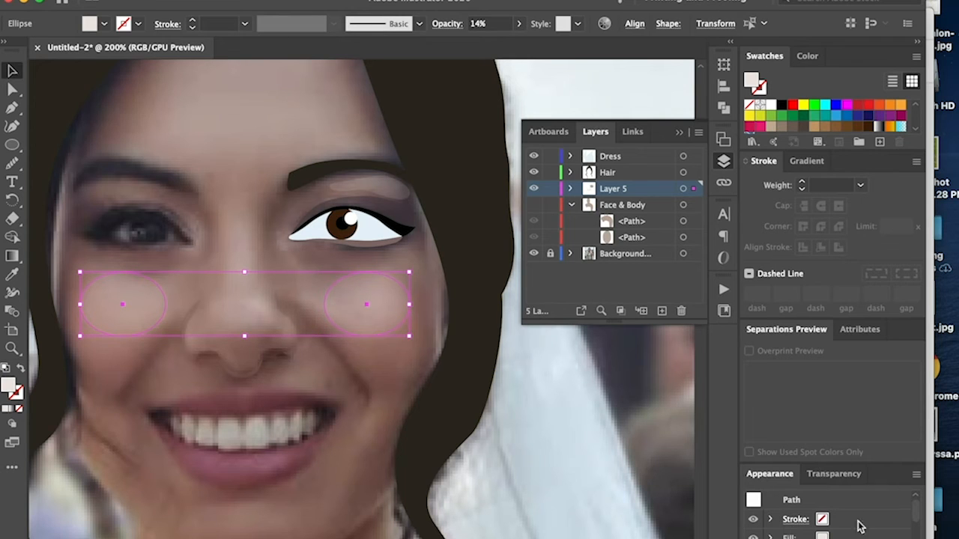
{"action": "scroll", "coordinate": [830, 512], "scroll_direction": "down", "scroll_amount": 2}
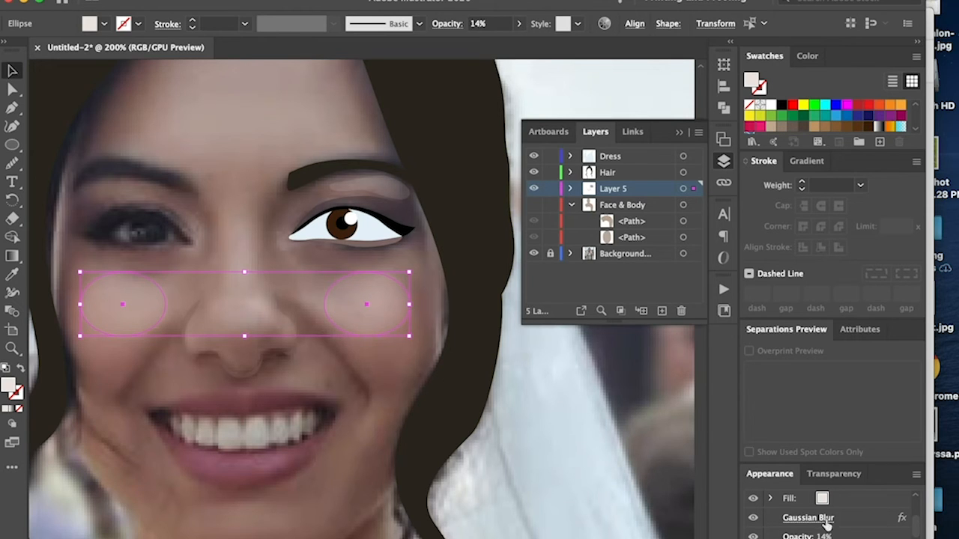
{"action": "left_click", "coordinate": [903, 522]}
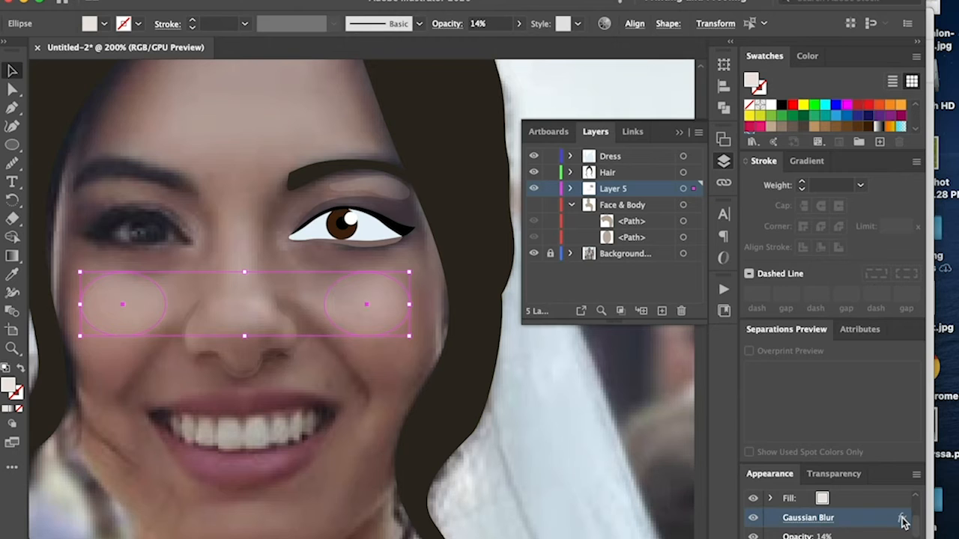
{"action": "left_click", "coordinate": [903, 520]}
{"action": "left_click_drag", "start_coordinate": [687, 121], "coordinate": [696, 121]}
{"action": "left_click", "coordinate": [790, 161]}
{"action": "left_click", "coordinate": [555, 430]}
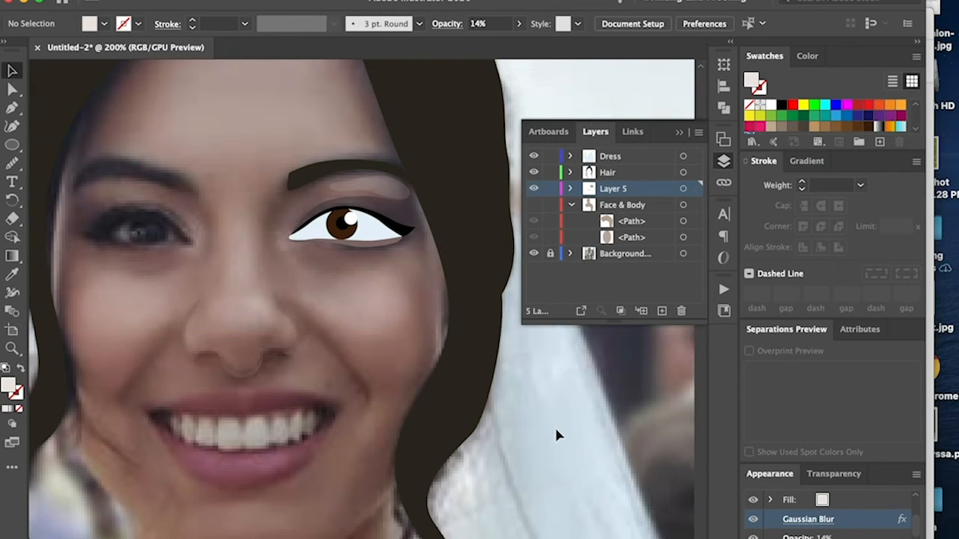
Compare the drawn eye with the photo by hiding and showing Layer 5, and look through the layer's shapes
{"action": "scroll", "coordinate": [555, 431], "scroll_direction": "right", "scroll_amount": 2}
{"action": "scroll", "coordinate": [555, 430], "scroll_direction": "up", "scroll_amount": 1}
{"action": "key", "text": "super+="}
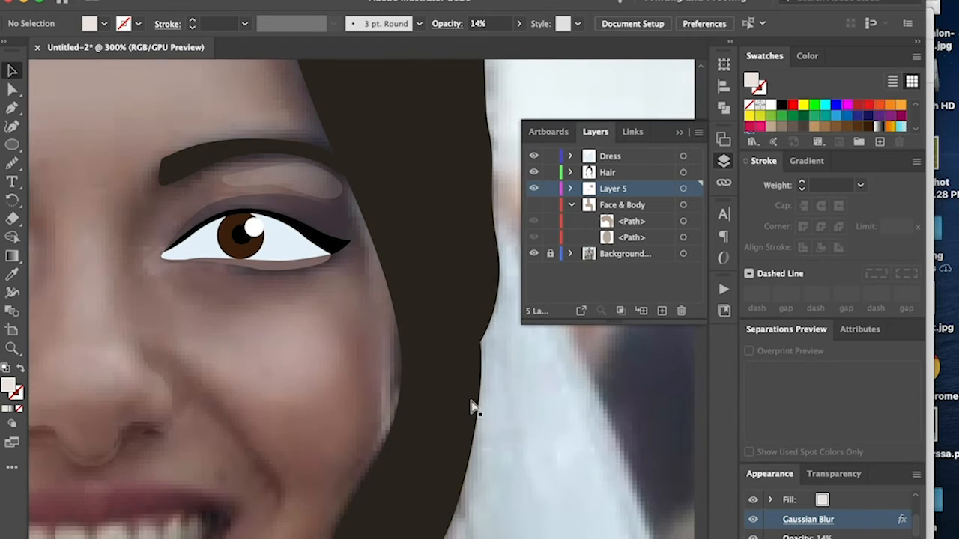
{"action": "key", "text": "super+="}
{"action": "scroll", "coordinate": [334, 180], "scroll_direction": "left", "scroll_amount": 2}
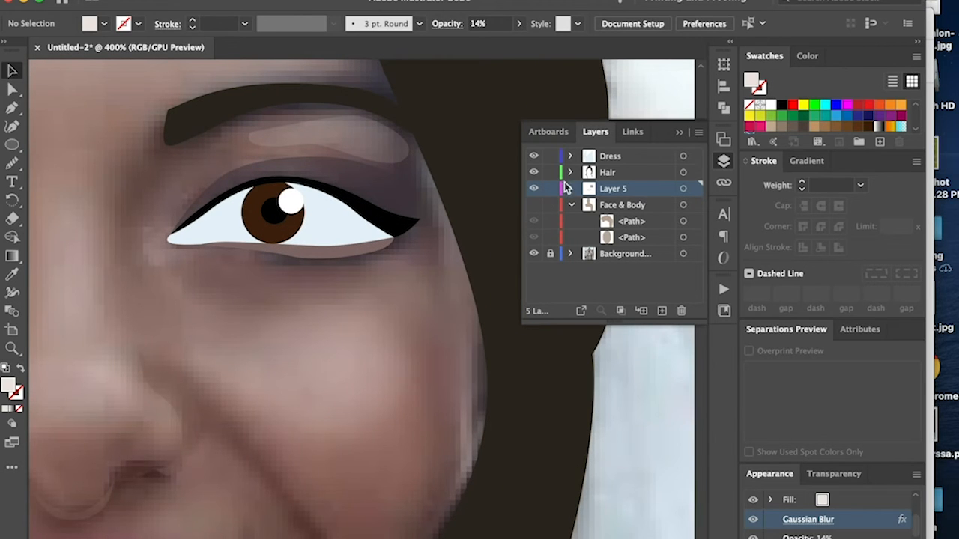
{"action": "left_click", "coordinate": [533, 188]}
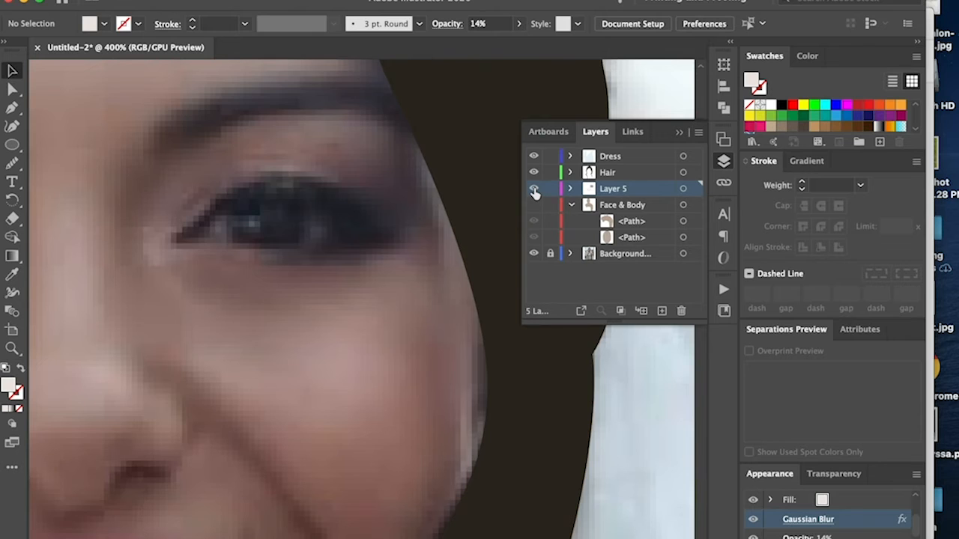
{"action": "left_click", "coordinate": [533, 189]}
{"action": "left_click", "coordinate": [570, 189]}
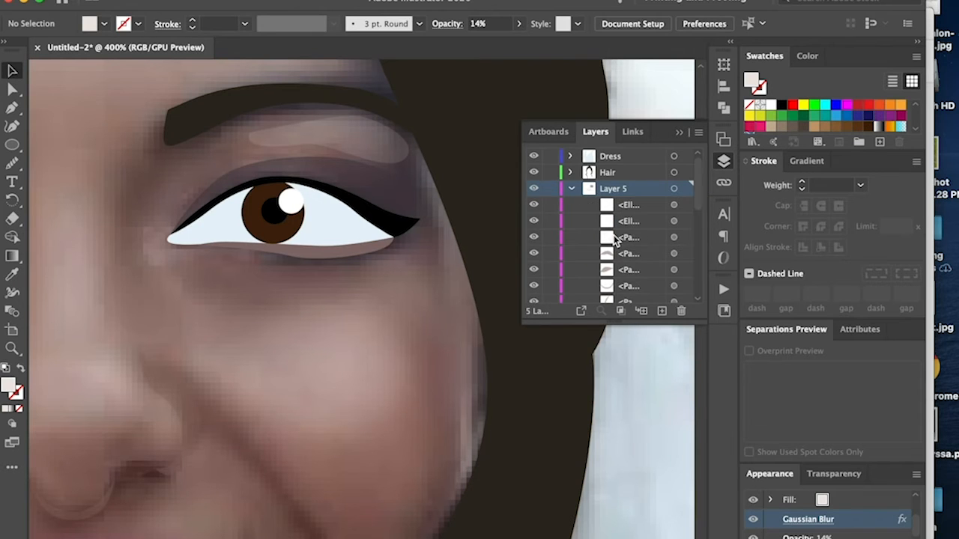
{"action": "scroll", "coordinate": [614, 236], "scroll_direction": "down", "scroll_amount": 5}
{"action": "scroll", "coordinate": [613, 236], "scroll_direction": "up", "scroll_amount": 5}
Draw a closed curved shape over the outer corner of the eye white with the Pen tool
{"action": "key", "text": "p"}
{"action": "left_click", "coordinate": [351, 202]}
{"action": "left_click_drag", "start_coordinate": [328, 246], "coordinate": [294, 243]}
{"action": "left_click", "coordinate": [328, 246]}
{"action": "key", "text": "super+equal"}
{"action": "left_click", "coordinate": [472, 288]}
{"action": "left_click_drag", "start_coordinate": [398, 237], "coordinate": [389, 234]}
Fill the outer corner shape with dce9ef, a slightly darker tint of the sampled eye white
{"action": "key", "text": "i"}
{"action": "left_click", "coordinate": [368, 257]}
{"action": "double_click", "coordinate": [8, 385]}
{"action": "left_click", "coordinate": [523, 182]}
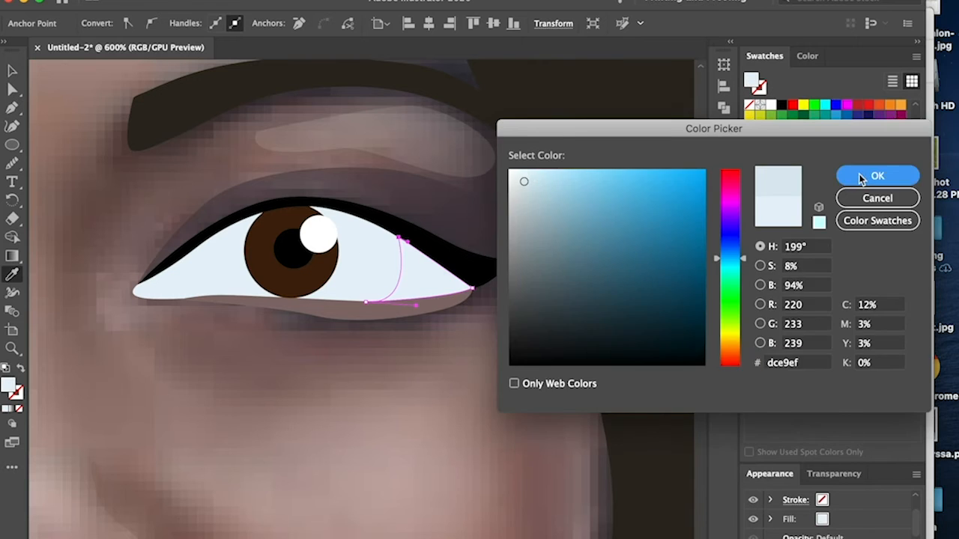
{"action": "left_click", "coordinate": [862, 177]}
Draw a matching closed shading shape over the inner corner of the eye white, filled with the outer corner's colour
{"action": "key", "text": "p"}
{"action": "left_click", "coordinate": [196, 248]}
{"action": "key", "text": "super+z"}
{"action": "left_click", "coordinate": [221, 295]}
{"action": "mouse_move", "coordinate": [178, 300]}
{"action": "left_mouse_down"}
{"action": "mouse_move", "coordinate": [155, 301]}
{"action": "mouse_move", "coordinate": [152, 277]}
{"action": "left_mouse_up"}
{"action": "left_click", "coordinate": [195, 248]}
{"action": "left_click_drag", "start_coordinate": [221, 295], "coordinate": [250, 306]}
{"action": "key", "text": "i"}
{"action": "left_click", "coordinate": [423, 268]}
{"action": "left_click", "coordinate": [12, 71]}
{"action": "left_click", "coordinate": [75, 202]}
Draw a small tear duct shape at the eye's inner corner and fill it with a reddish brown
{"action": "key", "text": "p"}
{"action": "left_click", "coordinate": [157, 273]}
{"action": "left_click_drag", "start_coordinate": [171, 298], "coordinate": [140, 281]}
{"action": "left_click", "coordinate": [157, 273]}
{"action": "double_click", "coordinate": [752, 80]}
{"action": "left_click", "coordinate": [576, 233]}
{"action": "left_click", "coordinate": [877, 176]}
{"action": "key", "text": "v"}
{"action": "left_click", "coordinate": [90, 262]}
Draw a narrow teardrop shape in a lighter brown on the iris, just below the pupil, with the Pen tool
{"action": "left_click", "coordinate": [317, 289]}
{"action": "key", "text": "super+equal"}
{"action": "key", "text": "super+equal"}
{"action": "key", "text": "super+equal"}
{"action": "key", "text": "p"}
{"action": "left_click", "coordinate": [368, 345]}
{"action": "left_click_drag", "start_coordinate": [367, 408], "coordinate": [379, 415]}
{"action": "left_click", "coordinate": [369, 348]}
{"action": "key", "text": "v"}
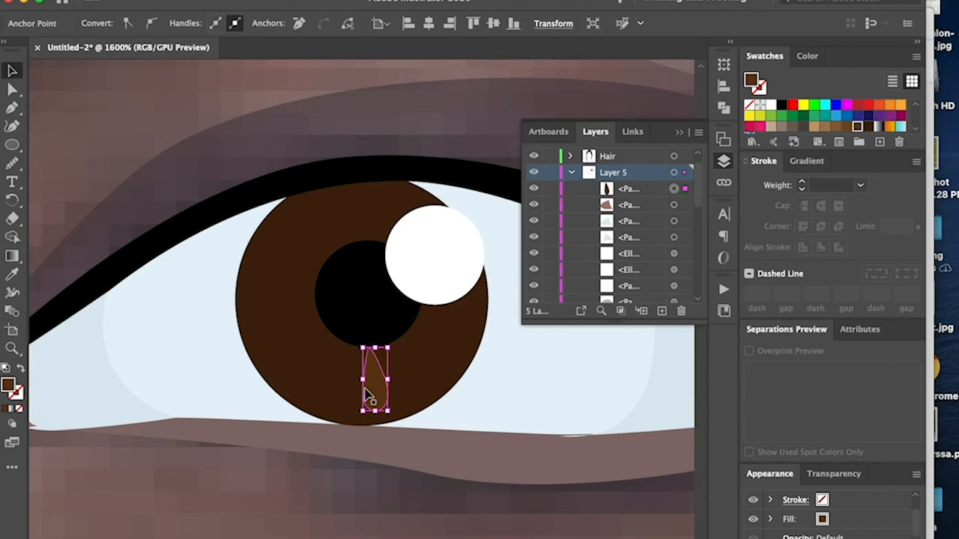
Copy and rotate the teardrop around the pupil to make a ring of eight petals on the iris
{"action": "left_click_drag", "start_coordinate": [376, 398], "coordinate": [327, 385]}
{"action": "left_click_drag", "start_coordinate": [349, 335], "coordinate": [398, 343]}
{"action": "left_click_drag", "start_coordinate": [339, 366], "coordinate": [315, 291]}
{"action": "left_click_drag", "start_coordinate": [275, 260], "coordinate": [337, 236]}
{"action": "left_click_drag", "start_coordinate": [332, 226], "coordinate": [380, 216]}
{"action": "left_click_drag", "start_coordinate": [387, 185], "coordinate": [421, 183]}
{"action": "left_click_drag", "start_coordinate": [380, 214], "coordinate": [442, 307]}
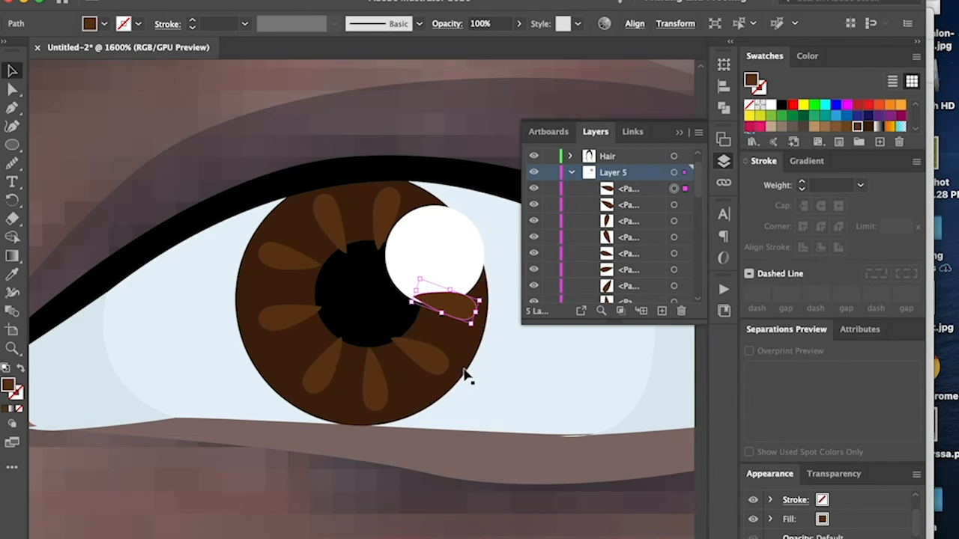
Select all eight teardrop petals on the iris and group them
{"action": "left_click", "coordinate": [440, 367], "text": "shift"}
{"action": "left_click", "coordinate": [379, 381], "text": "shift"}
{"action": "left_click", "coordinate": [328, 361], "text": "shift"}
{"action": "left_click", "coordinate": [281, 304], "text": "shift"}
{"action": "left_click", "coordinate": [280, 263], "text": "shift"}
{"action": "left_click", "coordinate": [332, 220], "text": "shift"}
{"action": "left_click", "coordinate": [391, 212], "text": "shift"}
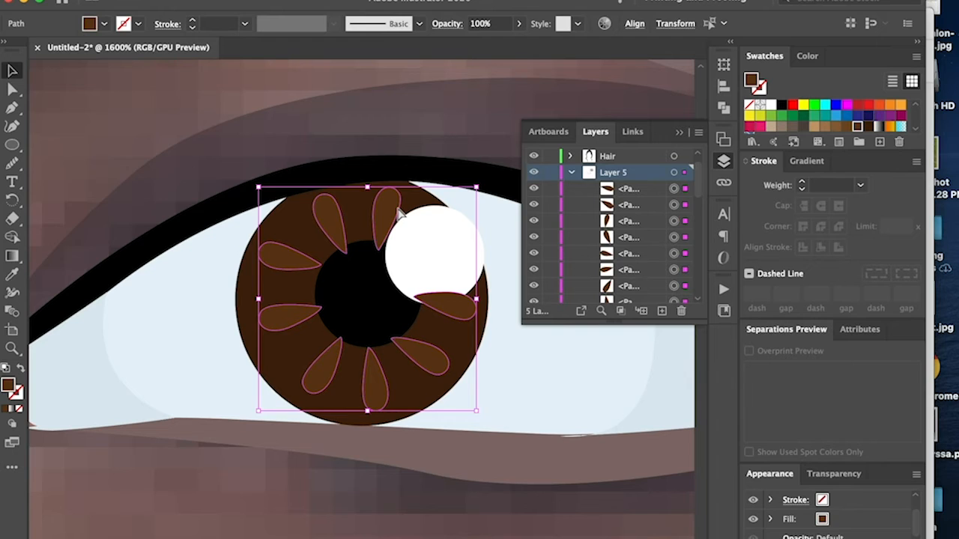
{"action": "key", "text": "super+g"}
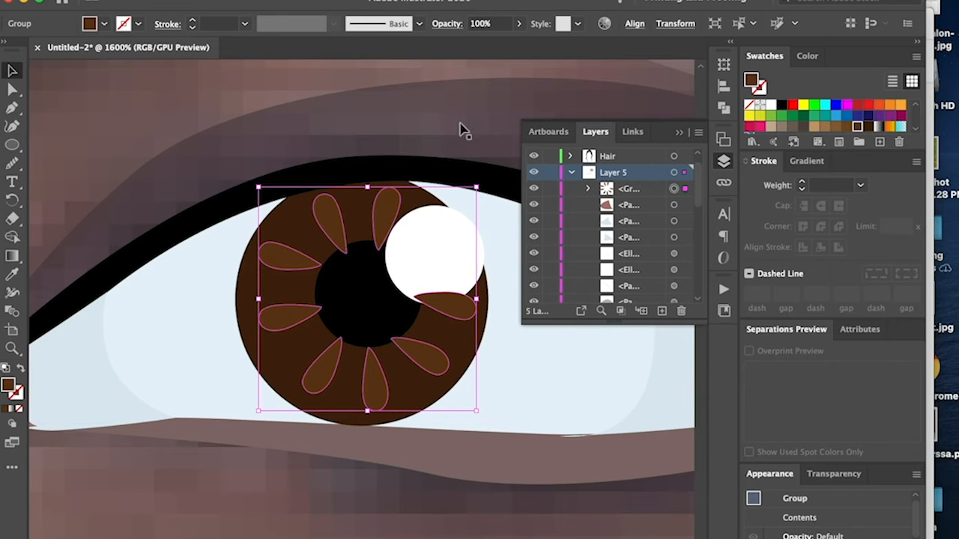
Lower the opacity of the grouped iris petals so they blend subtly into the brown iris
{"action": "left_click", "coordinate": [518, 24]}
{"action": "left_click_drag", "start_coordinate": [502, 42], "coordinate": [491, 43]}
{"action": "left_click", "coordinate": [458, 124]}
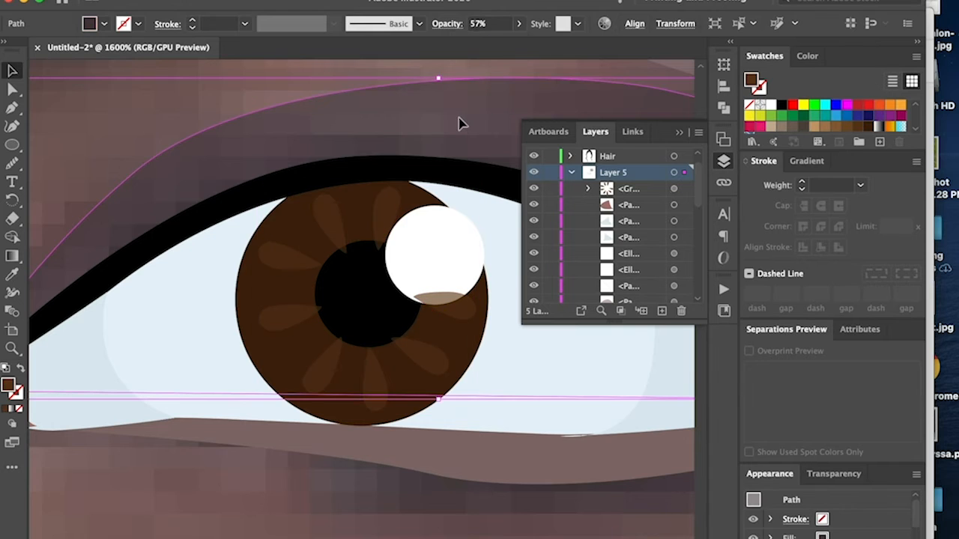
Bring the black pupil and the white highlight circle to the front, above the iris petals
{"action": "left_click", "coordinate": [364, 299]}
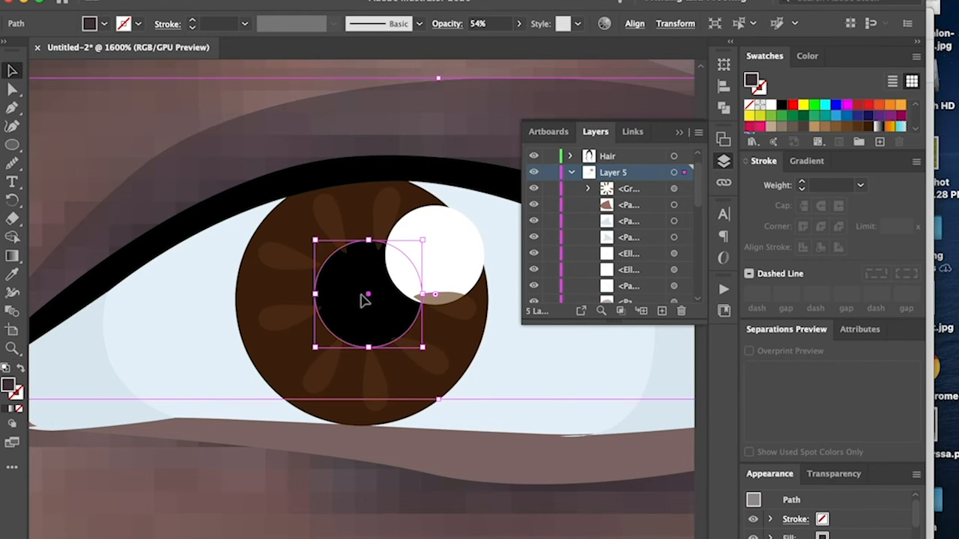
{"action": "left_click", "coordinate": [466, 262], "text": "shift"}
{"action": "key", "text": "super+shift+b"}
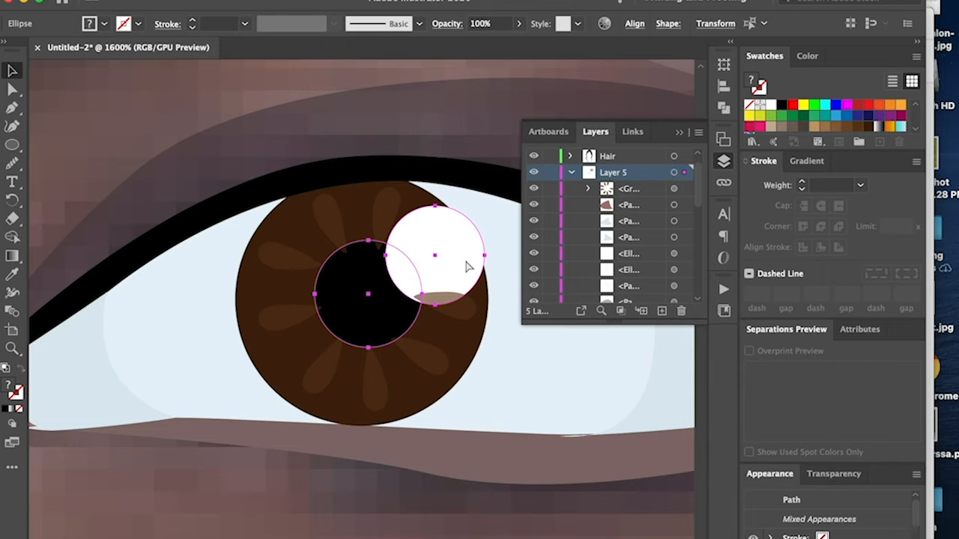
{"action": "key", "text": "super+shift+bracketright"}
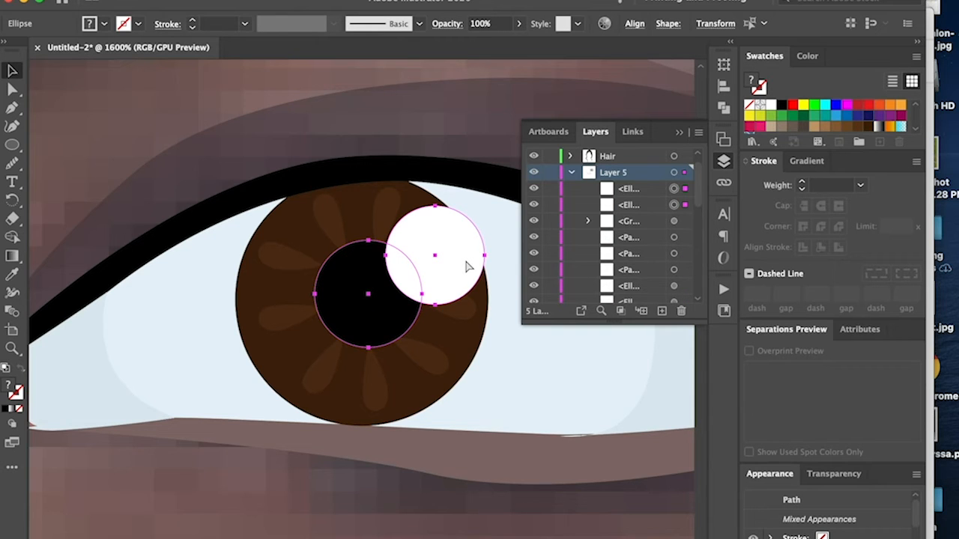
{"action": "left_click", "coordinate": [487, 137]}
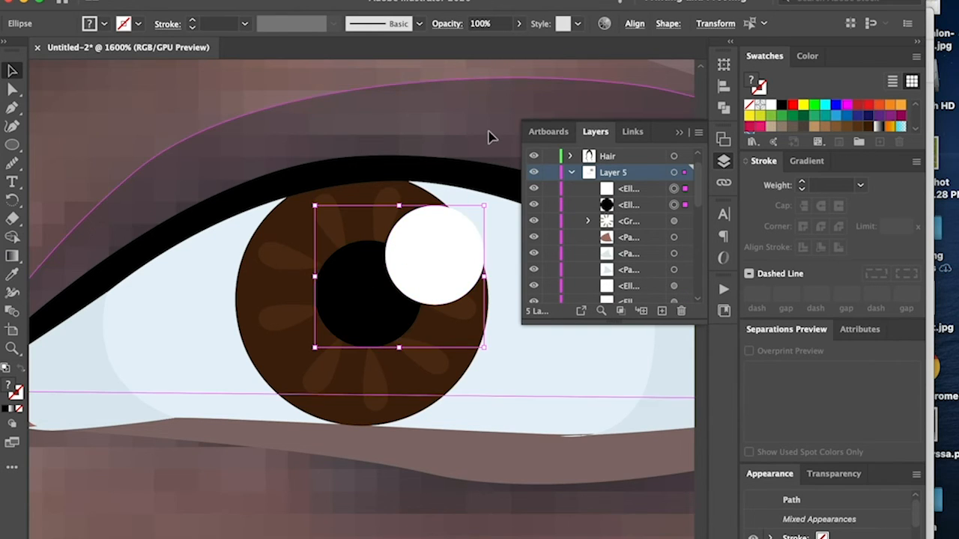
{"action": "left_click", "coordinate": [356, 491]}
{"action": "key", "text": "super+minus"}
{"action": "key", "text": "super+minus"}
{"action": "key", "text": "super+minus"}
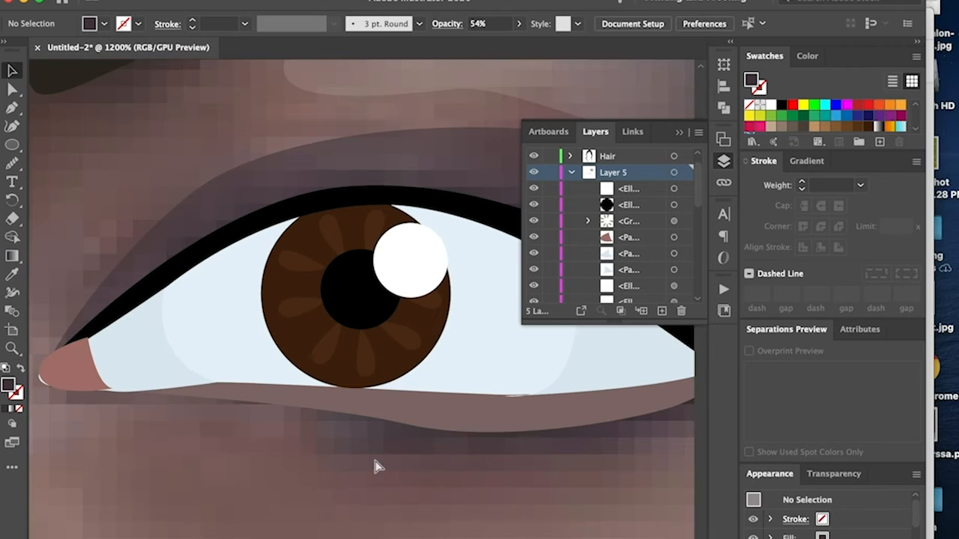
Draw a closed curved shadow shape under the eye, from the inner corner across the upper cheek to the outer corner, with the Pen tool
{"action": "key", "text": "super+plus"}
{"action": "scroll", "coordinate": [400, 428], "scroll_direction": "up", "scroll_amount": 3}
{"action": "key", "text": "super+minus"}
{"action": "key", "text": "super+minus"}
{"action": "key", "text": "super+minus"}
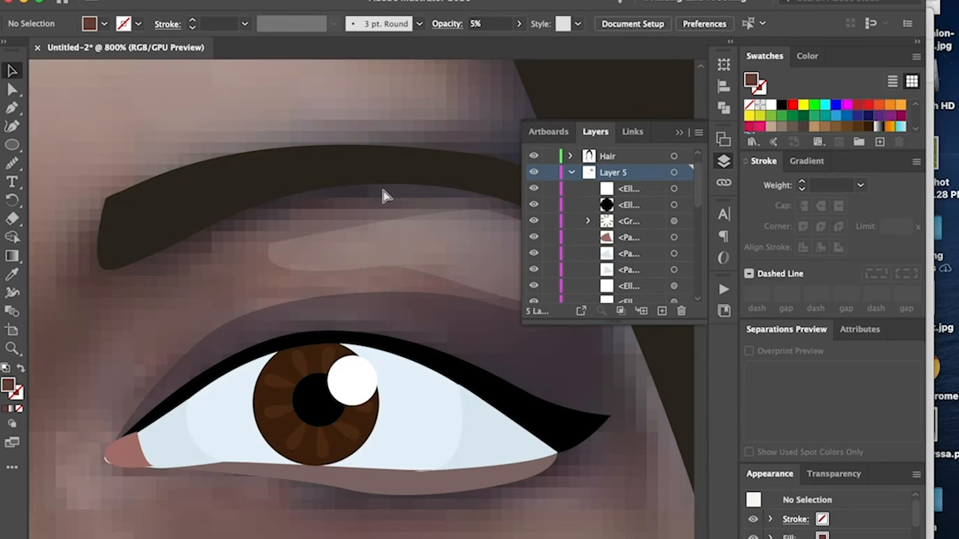
{"action": "scroll", "coordinate": [488, 419], "scroll_direction": "down", "scroll_amount": 4}
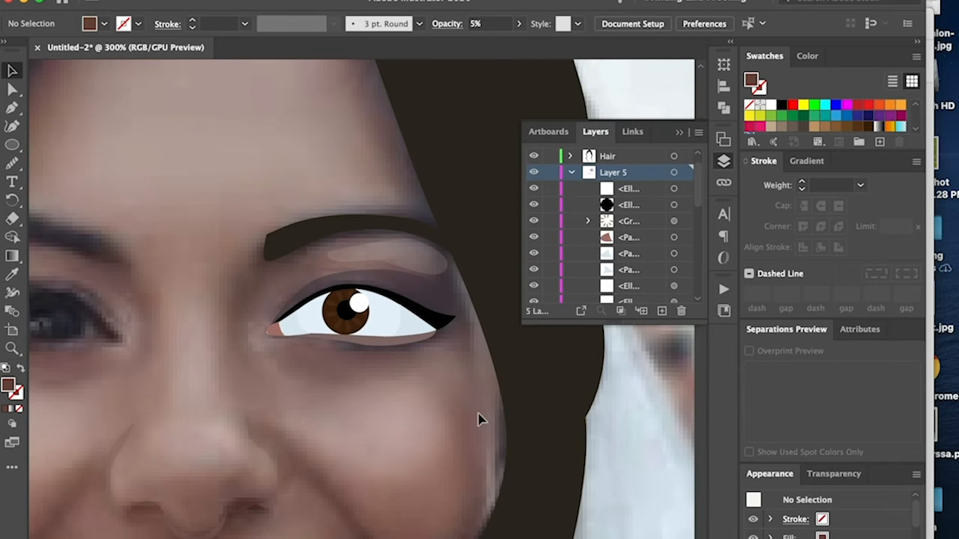
{"action": "key", "text": "super+plus"}
{"action": "key", "text": "super+plus"}
{"action": "key", "text": "p"}
{"action": "left_click", "coordinate": [170, 255]}
{"action": "left_click_drag", "start_coordinate": [206, 358], "coordinate": [222, 397]}
{"action": "left_click_drag", "start_coordinate": [335, 361], "coordinate": [379, 344]}
{"action": "left_click_drag", "start_coordinate": [487, 288], "coordinate": [501, 279]}
{"action": "left_click", "coordinate": [509, 251]}
{"action": "left_click", "coordinate": [172, 256]}
Fill the under-eye shape with a colour sampled from the photo's skin and move it below the other eye shapes in Layer 5
{"action": "key", "text": "i"}
{"action": "left_click", "coordinate": [140, 187]}
{"action": "left_click_drag", "start_coordinate": [685, 188], "coordinate": [685, 287]}
{"action": "scroll", "coordinate": [685, 277], "scroll_direction": "down", "scroll_amount": 4}
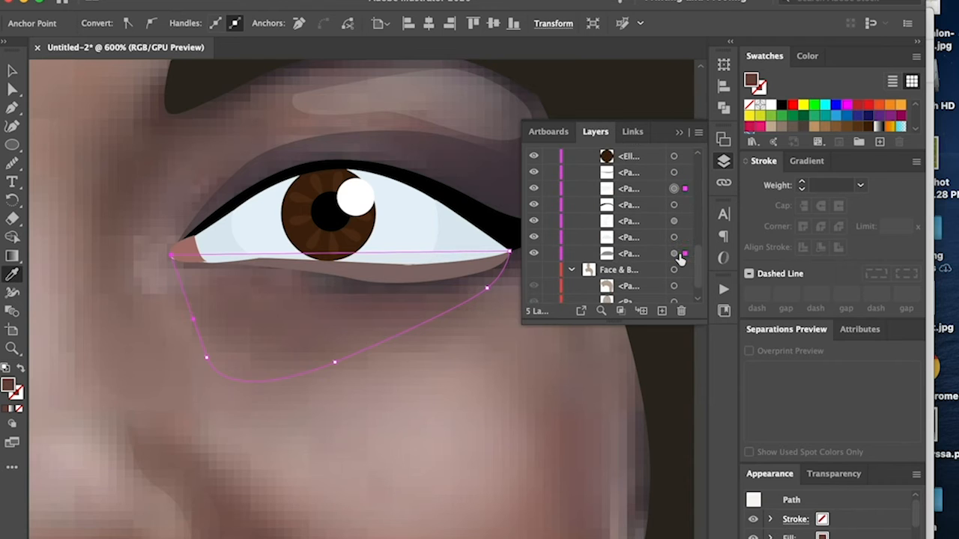
{"action": "key", "text": "v"}
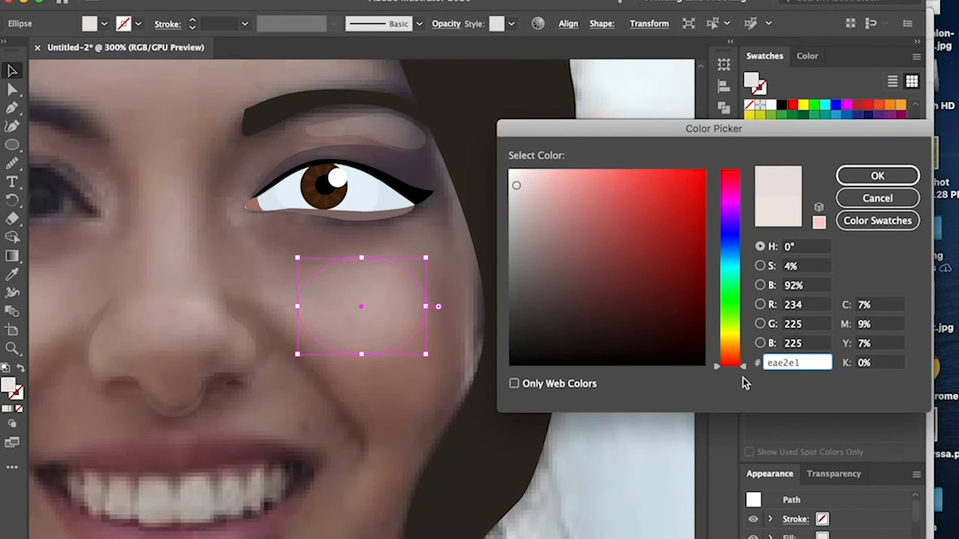
Recolour the highlight ellipse on the cheek with a very pale pink and deselect it
{"action": "left_click", "coordinate": [517, 184]}
{"action": "left_click", "coordinate": [877, 176]}
{"action": "scroll", "coordinate": [67, 323], "scroll_direction": "left", "scroll_amount": 2}
{"action": "key", "text": "i"}
{"action": "left_click", "coordinate": [458, 304]}
{"action": "key", "text": "v"}
{"action": "left_click", "coordinate": [508, 394]}
Hide and show Layer 5 again to compare the drawn eye with the photo underneath
{"action": "scroll", "coordinate": [509, 393], "scroll_direction": "down", "scroll_amount": 2}
{"action": "scroll", "coordinate": [509, 393], "scroll_direction": "down", "scroll_amount": 2}
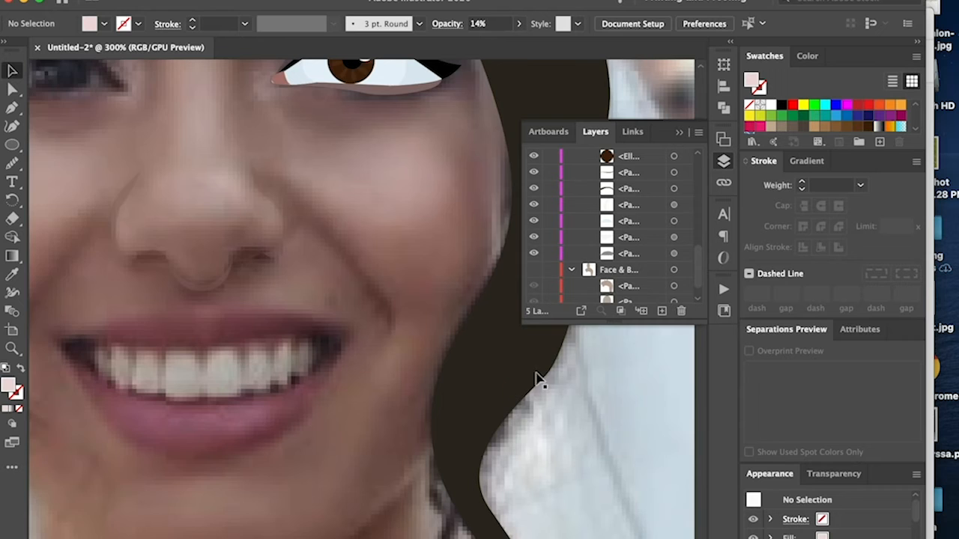
{"action": "key", "text": "super+minus"}
{"action": "scroll", "coordinate": [599, 225], "scroll_direction": "up", "scroll_amount": 5}
{"action": "left_click", "coordinate": [534, 188]}
{"action": "key", "text": "super+plus"}
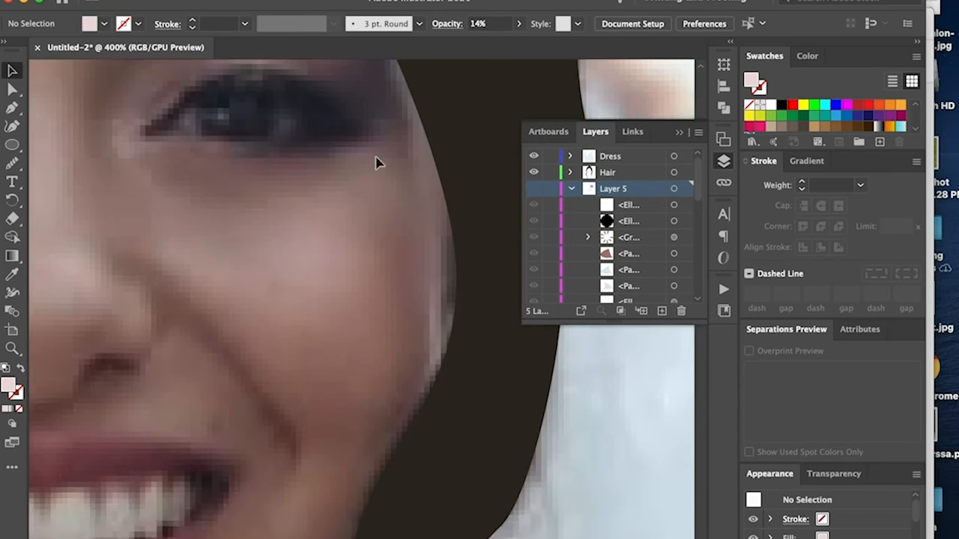
{"action": "left_click", "coordinate": [533, 188]}
{"action": "key", "text": "super+plus"}
{"action": "scroll", "coordinate": [396, 171], "scroll_direction": "up", "scroll_amount": 5}
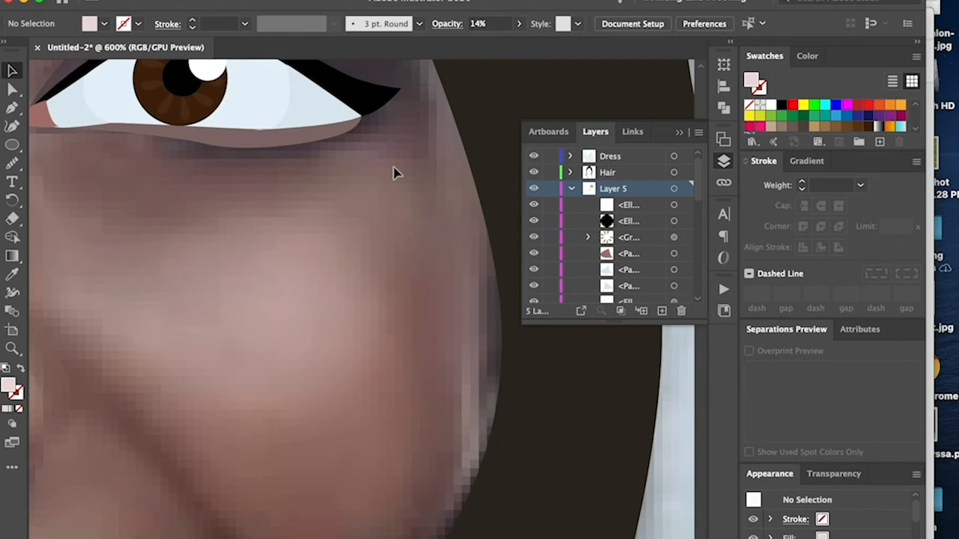
{"action": "scroll", "coordinate": [443, 190], "scroll_direction": "up", "scroll_amount": 2}
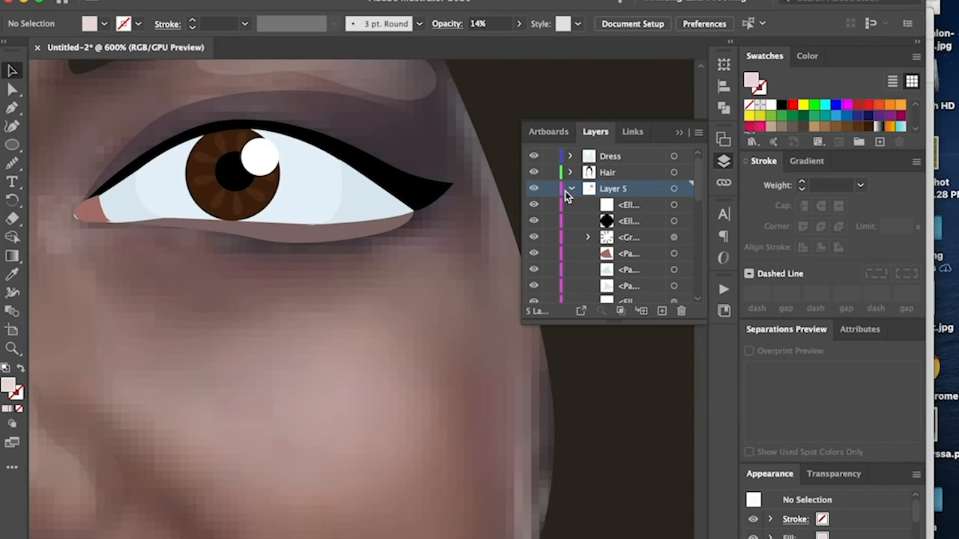
Hide Layer 5 and create a new layer directly above it, with the Pen tool active
{"action": "left_click", "coordinate": [533, 189]}
{"action": "key", "text": "p"}
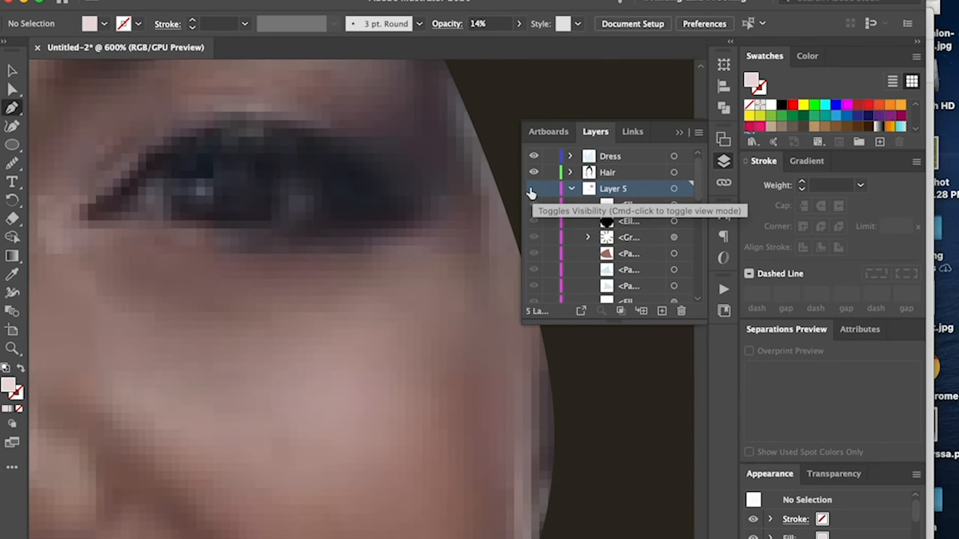
{"action": "left_click", "coordinate": [662, 310]}
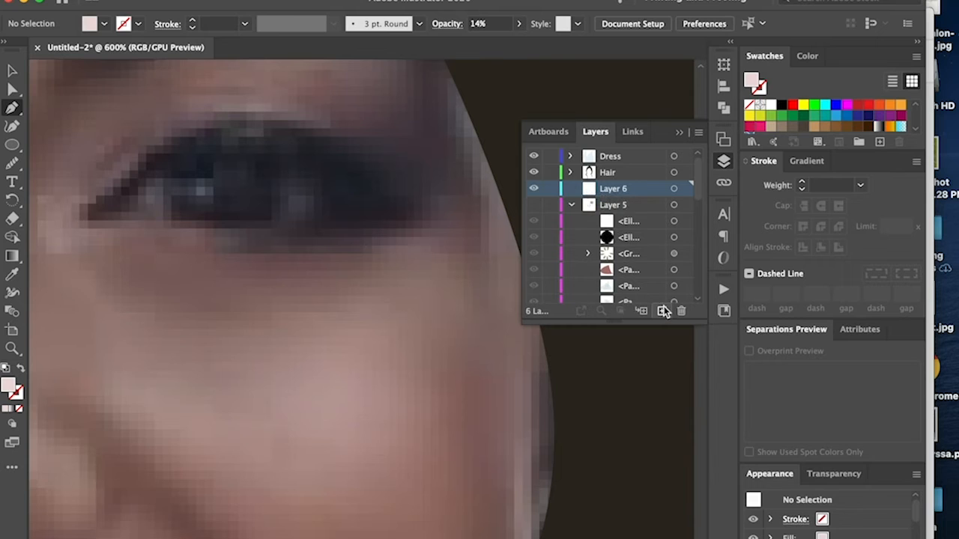
{"action": "left_click", "coordinate": [293, 225]}
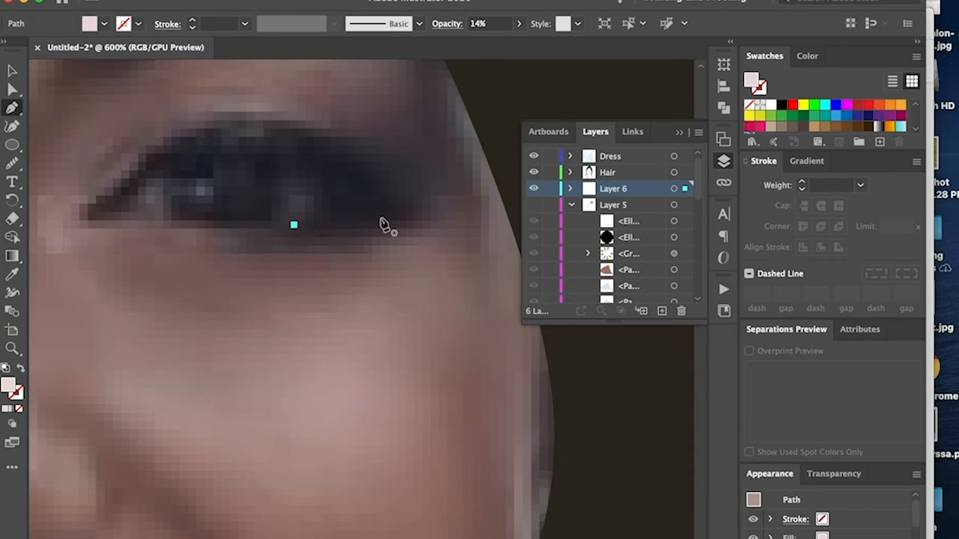
{"action": "key", "text": "super+z"}
{"action": "key", "text": "super+z"}
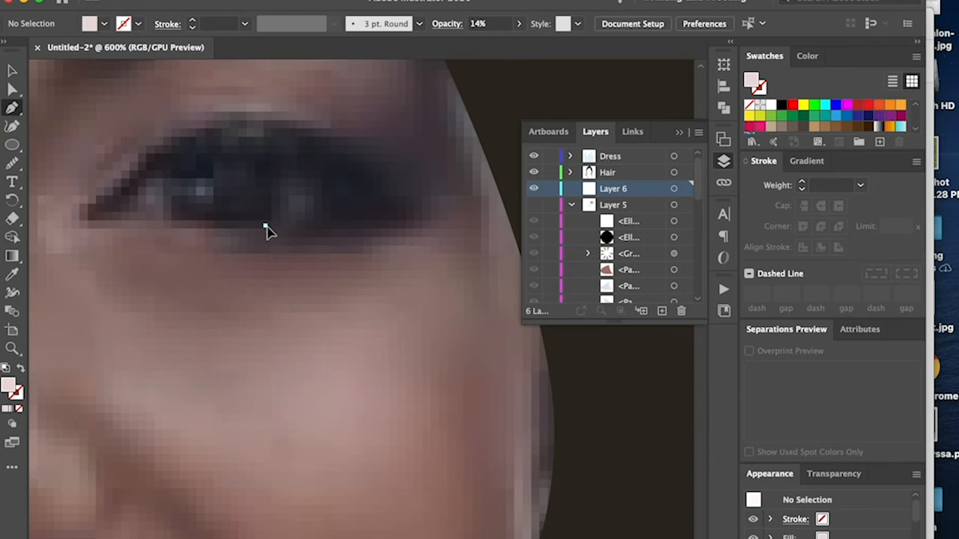
Trace the eyeliner wing on Layer 6 with the Pen tool, from the lower lash line around the outer corner to the upper lid
{"action": "left_click", "coordinate": [265, 225]}
{"action": "left_click_drag", "start_coordinate": [380, 225], "coordinate": [418, 219]}
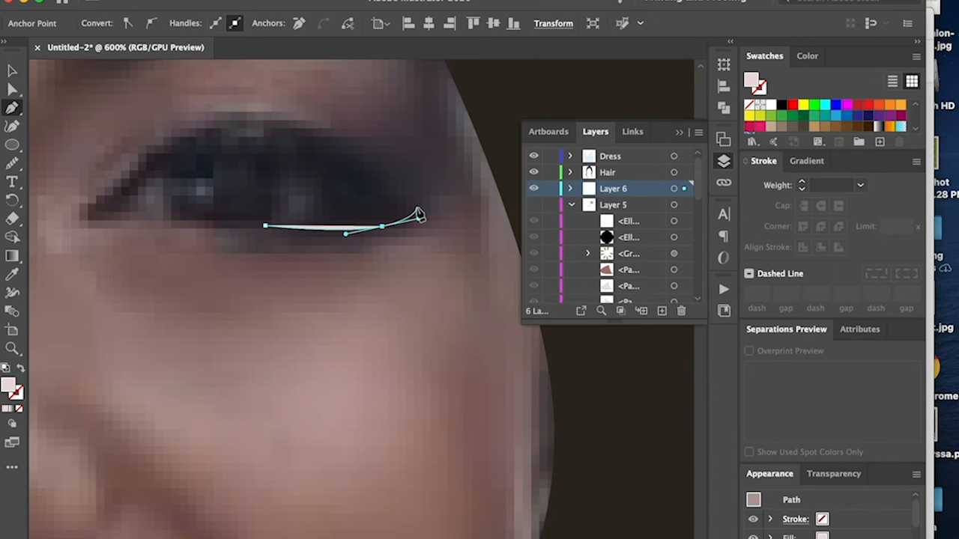
{"action": "key", "text": "super+z"}
{"action": "left_click_drag", "start_coordinate": [402, 211], "coordinate": [441, 187]}
{"action": "left_click_drag", "start_coordinate": [332, 145], "coordinate": [360, 174]}
{"action": "key", "text": "super+z"}
{"action": "left_click_drag", "start_coordinate": [299, 136], "coordinate": [286, 135]}
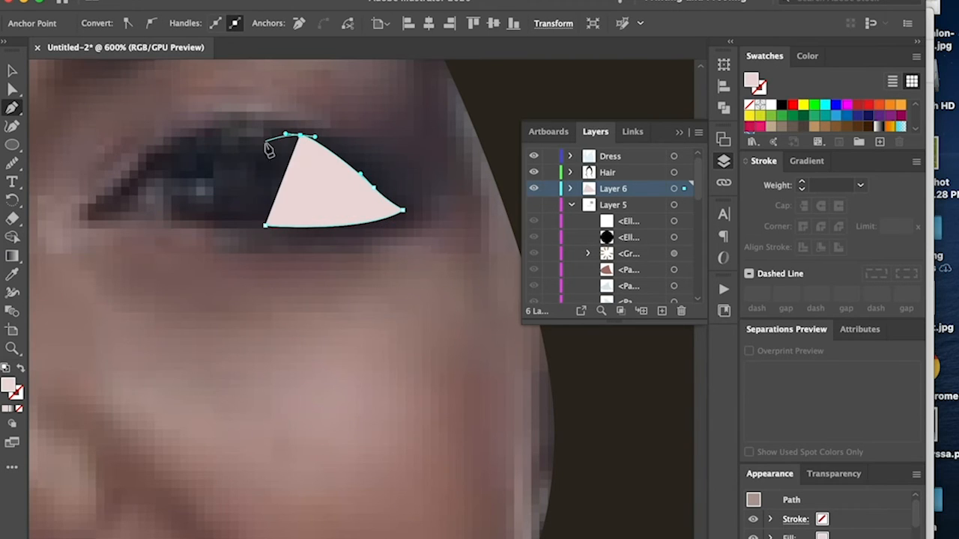
Swap fill and stroke, extend the eyeliner outline along the upper lid, and close it along its inner edge
{"action": "left_click_drag", "start_coordinate": [184, 136], "coordinate": [132, 154]}
{"action": "key", "text": "shift+x"}
{"action": "left_click", "coordinate": [185, 136]}
{"action": "left_click_drag", "start_coordinate": [278, 144], "coordinate": [315, 157]}
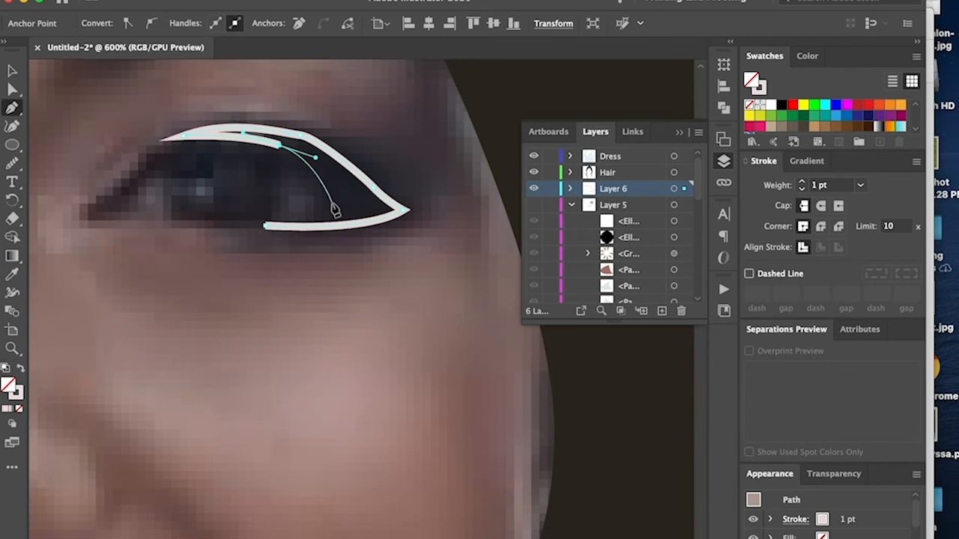
{"action": "left_click", "coordinate": [335, 203]}
{"action": "left_click", "coordinate": [265, 226]}
Redraw the outer and inner curves of the eyeliner outline more smoothly with the Pencil tool
{"action": "left_click", "coordinate": [12, 164]}
{"action": "left_click_drag", "start_coordinate": [268, 128], "coordinate": [367, 182]}
{"action": "left_click_drag", "start_coordinate": [225, 137], "coordinate": [331, 196]}
Give the eyeliner shape a black fill without a stroke and show Layer 5 with the eye artwork
{"action": "left_click", "coordinate": [762, 89]}
{"action": "left_click", "coordinate": [782, 104]}
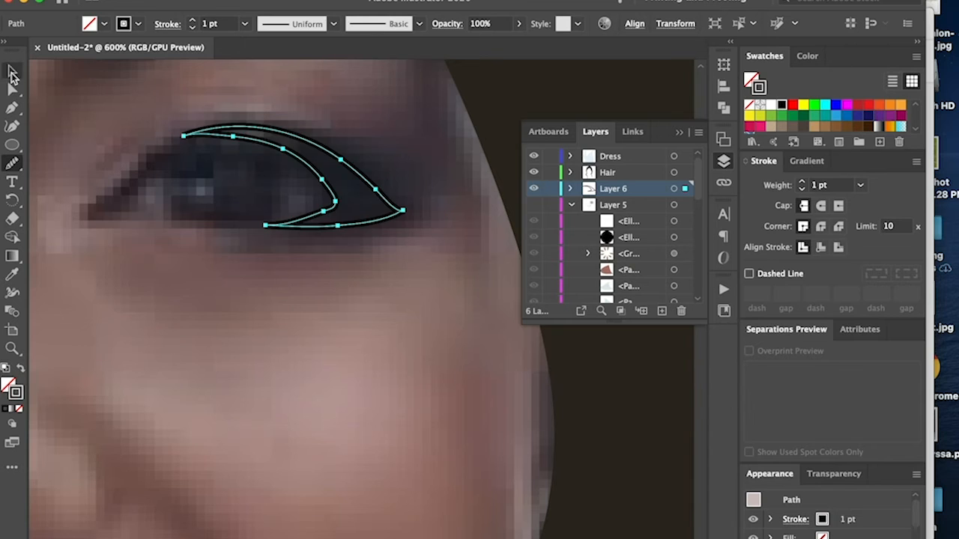
{"action": "left_click", "coordinate": [21, 368]}
{"action": "left_click", "coordinate": [533, 205]}
Stretch the eyeliner's outer tip into a longer wing and extend its lower end slightly toward the iris
{"action": "left_click", "coordinate": [12, 72]}
{"action": "mouse_move", "coordinate": [403, 210]}
{"action": "left_mouse_down"}
{"action": "mouse_move", "coordinate": [424, 206]}
{"action": "mouse_move", "coordinate": [384, 182]}
{"action": "left_mouse_up"}
{"action": "left_click", "coordinate": [453, 185]}
{"action": "left_click_drag", "start_coordinate": [453, 184], "coordinate": [445, 188]}
{"action": "left_click_drag", "start_coordinate": [393, 166], "coordinate": [350, 173]}
{"action": "left_click", "coordinate": [266, 224]}
{"action": "left_click_drag", "start_coordinate": [265, 225], "coordinate": [257, 224]}
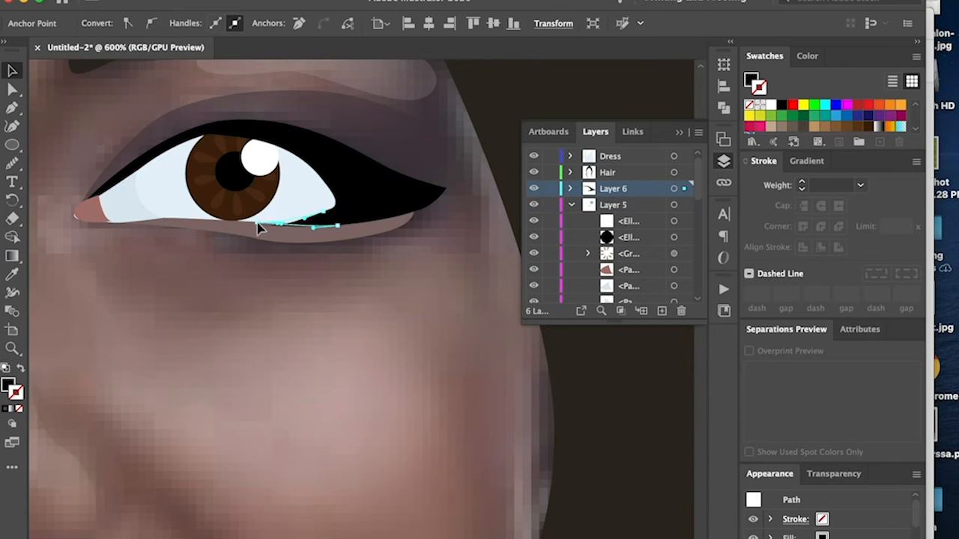
Refine the eyeliner's inner curve around the outer corner of the eye white
{"action": "key", "text": "super+plus"}
{"action": "key", "text": "super+plus"}
{"action": "scroll", "coordinate": [431, 235], "scroll_direction": "right", "scroll_amount": 2}
{"action": "left_click", "coordinate": [373, 190], "text": "super"}
{"action": "left_click", "coordinate": [403, 240], "text": "super"}
{"action": "key", "text": "n"}
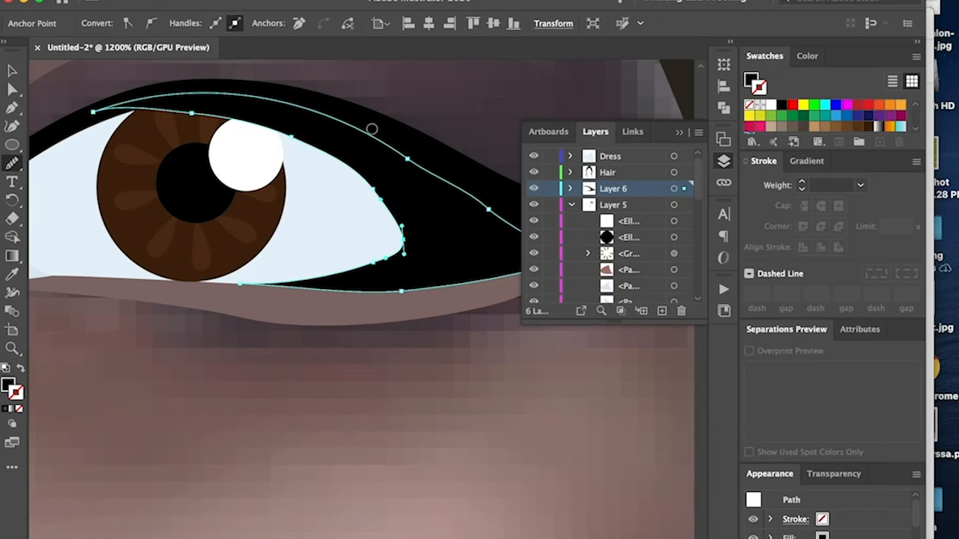
Adjust the eyeliner's inner end and top curve so they blend with the upper lid line, and deselect it
{"action": "scroll", "coordinate": [371, 129], "scroll_direction": "left", "scroll_amount": 2}
{"action": "key", "text": "a"}
{"action": "double_click", "coordinate": [185, 112], "text": "super"}
{"action": "left_click", "coordinate": [185, 113]}
{"action": "left_click_drag", "start_coordinate": [280, 82], "coordinate": [286, 87]}
{"action": "scroll", "coordinate": [286, 87], "scroll_direction": "up", "scroll_amount": 3}
{"action": "left_click_drag", "start_coordinate": [286, 157], "coordinate": [286, 142]}
{"action": "left_click", "coordinate": [11, 72]}
{"action": "double_click", "coordinate": [479, 313]}
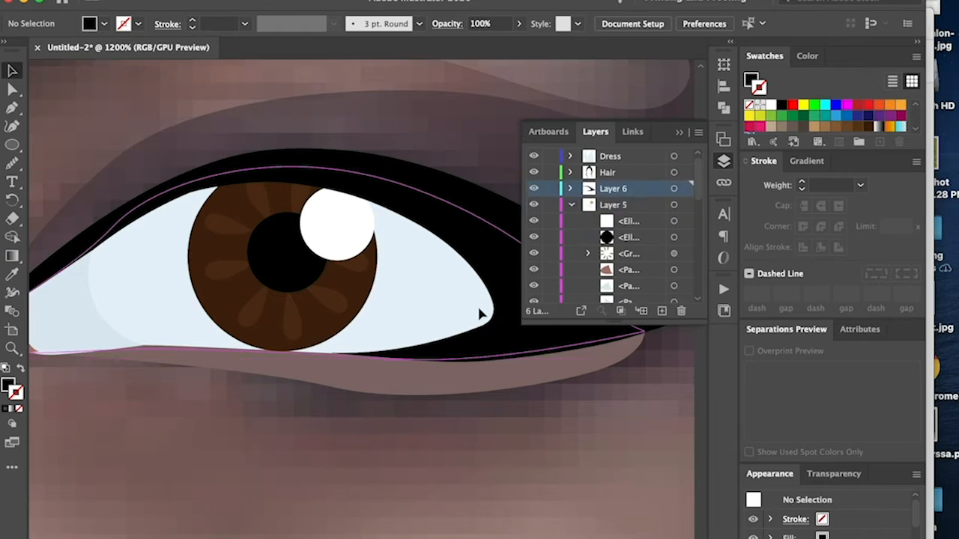
Hide Layer 6 temporarily and move the outer shadow on the eye white inward toward the iris
{"action": "left_click", "coordinate": [480, 309]}
{"action": "scroll", "coordinate": [465, 299], "scroll_direction": "right", "scroll_amount": 2}
{"action": "scroll", "coordinate": [449, 304], "scroll_direction": "right", "scroll_amount": 3}
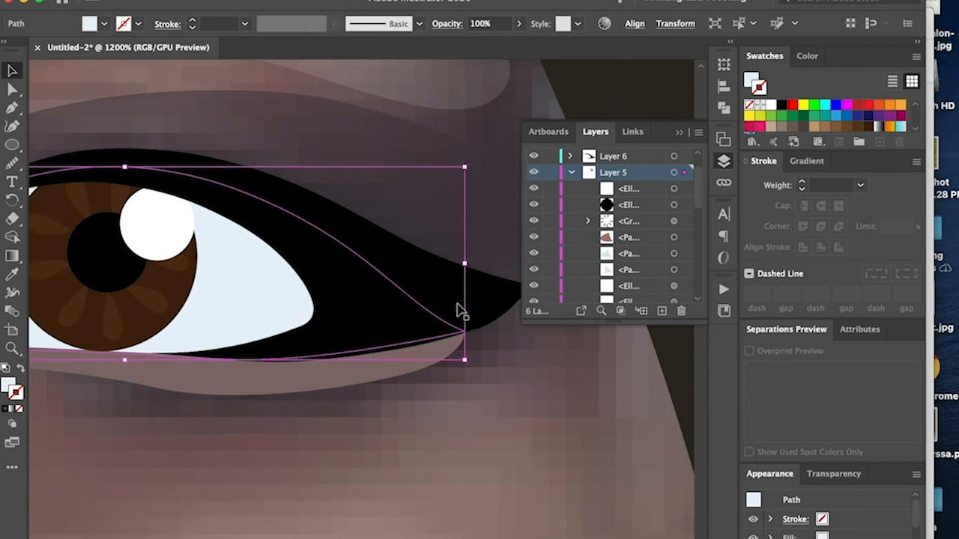
{"action": "left_click", "coordinate": [458, 306]}
{"action": "scroll", "coordinate": [458, 305], "scroll_direction": "left", "scroll_amount": 2}
{"action": "left_click", "coordinate": [533, 157]}
{"action": "left_click", "coordinate": [377, 279]}
{"action": "left_click_drag", "start_coordinate": [377, 279], "coordinate": [308, 277]}
{"action": "left_click", "coordinate": [533, 157]}
Check the finished eyeliner and eye at smaller and larger magnifications
{"action": "left_click", "coordinate": [479, 136]}
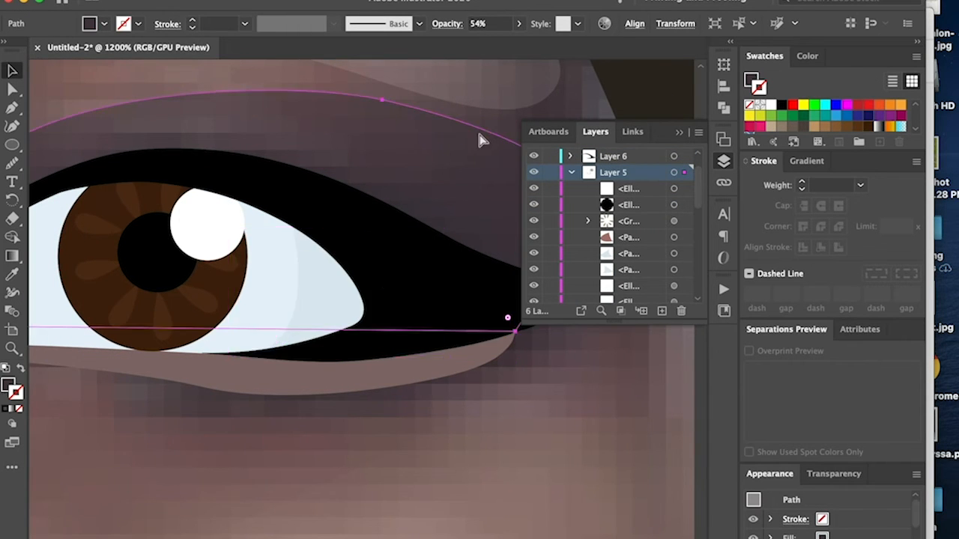
{"action": "key", "text": "super+minus"}
{"action": "key", "text": "super+minus"}
{"action": "key", "text": "super+minus"}
{"action": "key", "text": "super+minus"}
{"action": "key", "text": "super+minus"}
{"action": "key", "text": "super+minus"}
{"action": "key", "text": "super+equal"}
{"action": "key", "text": "super+equal"}
{"action": "key", "text": "super+equal"}
{"action": "key", "text": "super+equal"}
{"action": "scroll", "coordinate": [452, 161], "scroll_direction": "right", "scroll_amount": 2}
Draw a curved lash from the outer eye corner on Layer 6 with a black 1 pt stroke and no fill
{"action": "left_click", "coordinate": [480, 160]}
{"action": "left_click", "coordinate": [622, 192]}
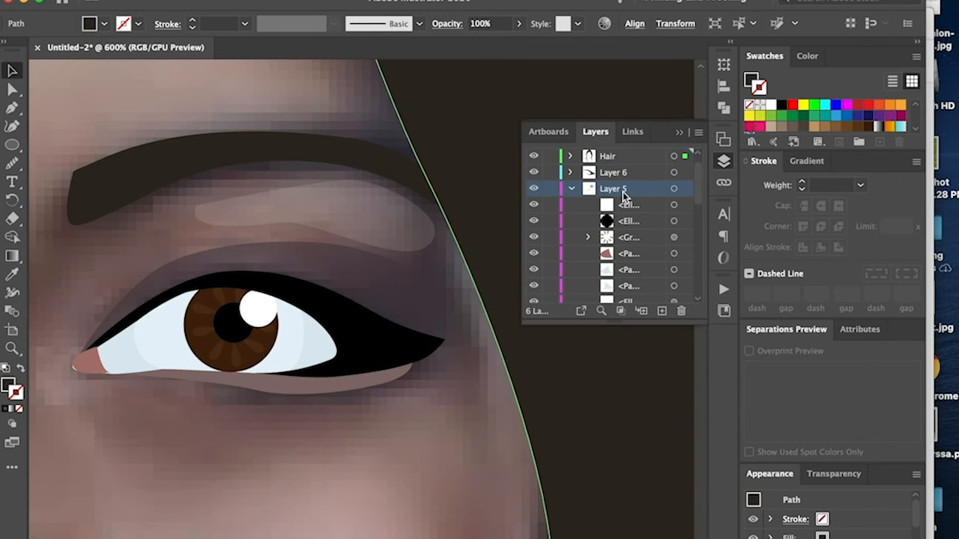
{"action": "left_click", "coordinate": [647, 177]}
{"action": "scroll", "coordinate": [346, 241], "scroll_direction": "left", "scroll_amount": 3}
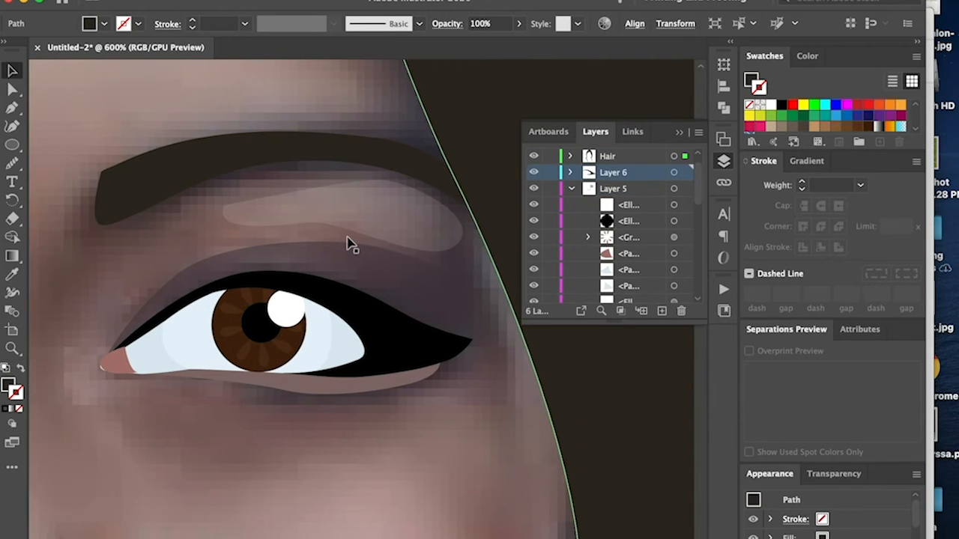
{"action": "key", "text": "p"}
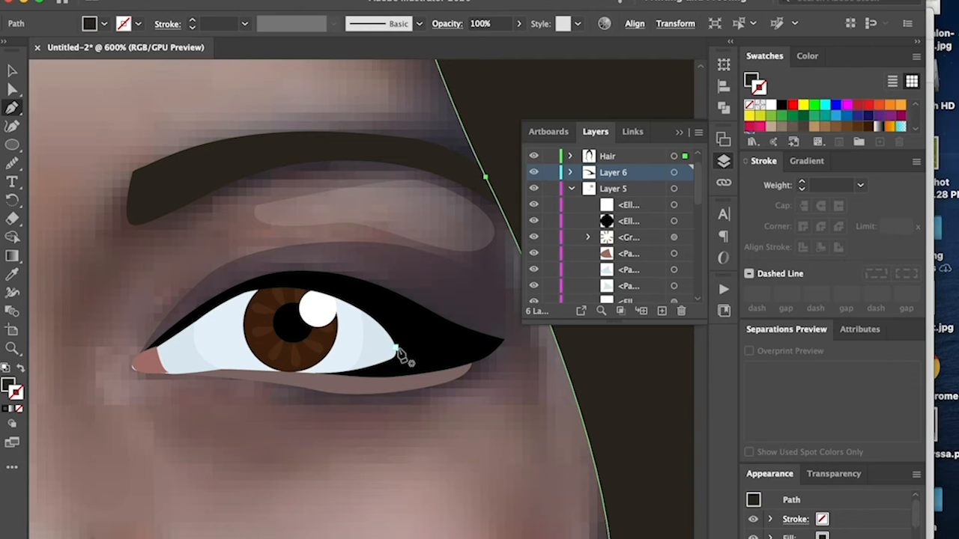
{"action": "left_click", "coordinate": [397, 348]}
{"action": "left_click_drag", "start_coordinate": [474, 306], "coordinate": [501, 276]}
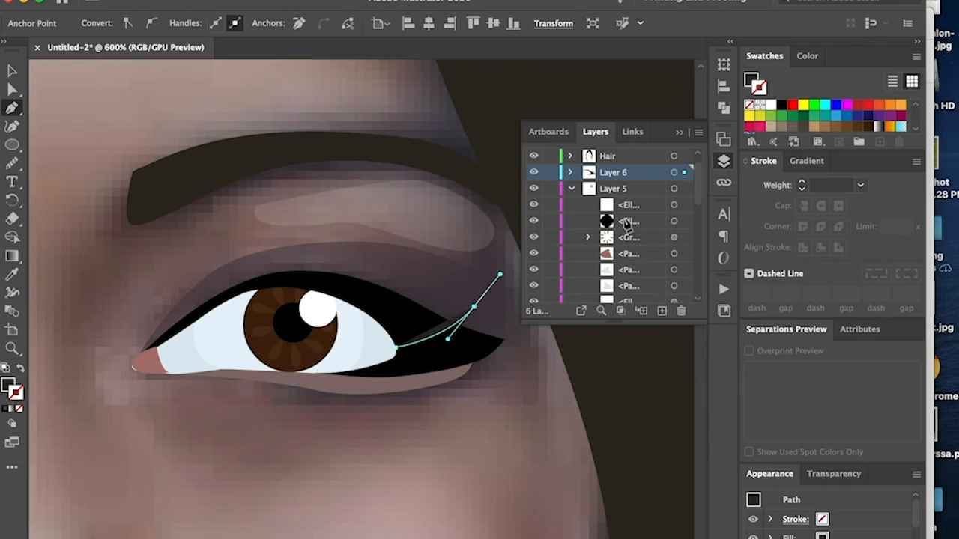
{"action": "left_click", "coordinate": [21, 369]}
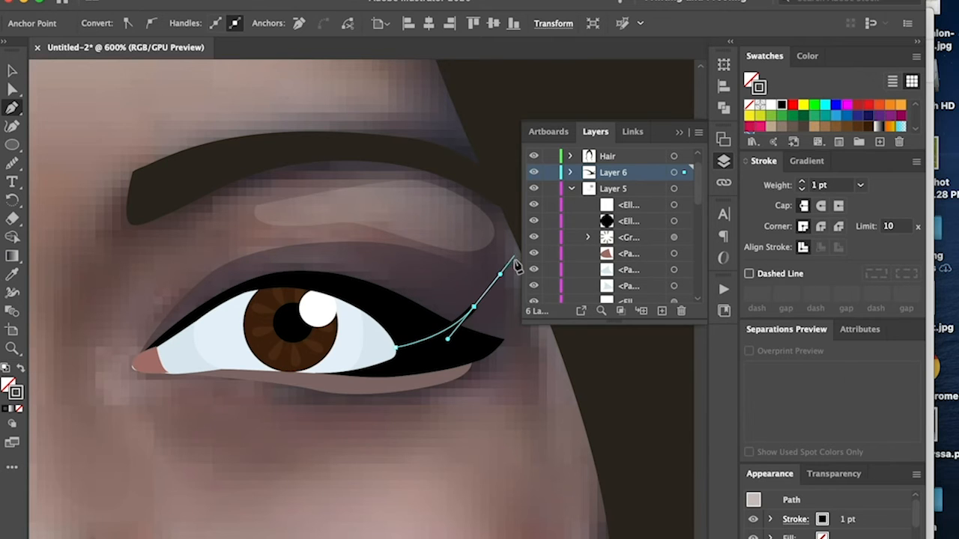
Fine-tune the end point and curvature of the first lash above the eyeliner wing
{"action": "scroll", "coordinate": [514, 264], "scroll_direction": "right", "scroll_amount": 5}
{"action": "left_click_drag", "start_coordinate": [404, 307], "coordinate": [413, 300]}
{"action": "left_click_drag", "start_coordinate": [387, 333], "coordinate": [380, 338]}
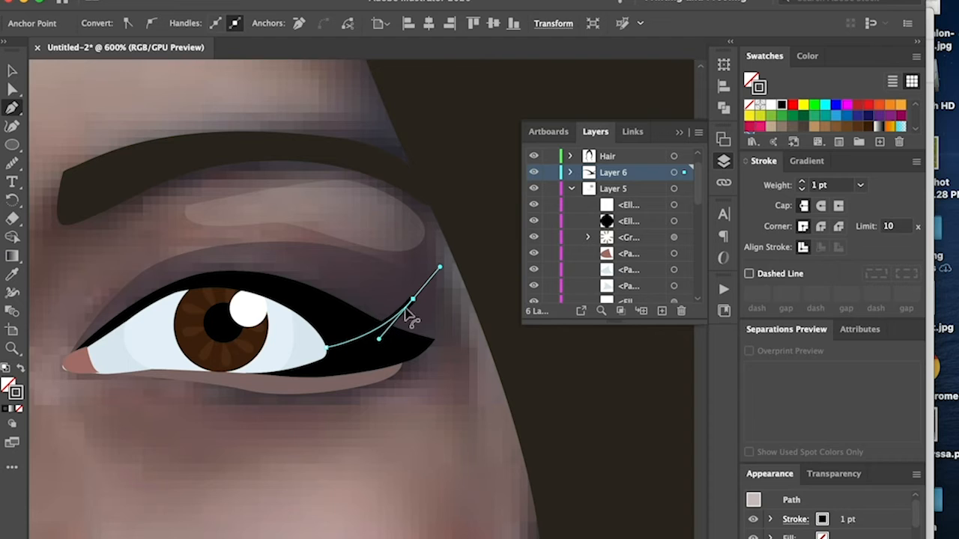
{"action": "left_click_drag", "start_coordinate": [411, 302], "coordinate": [408, 303]}
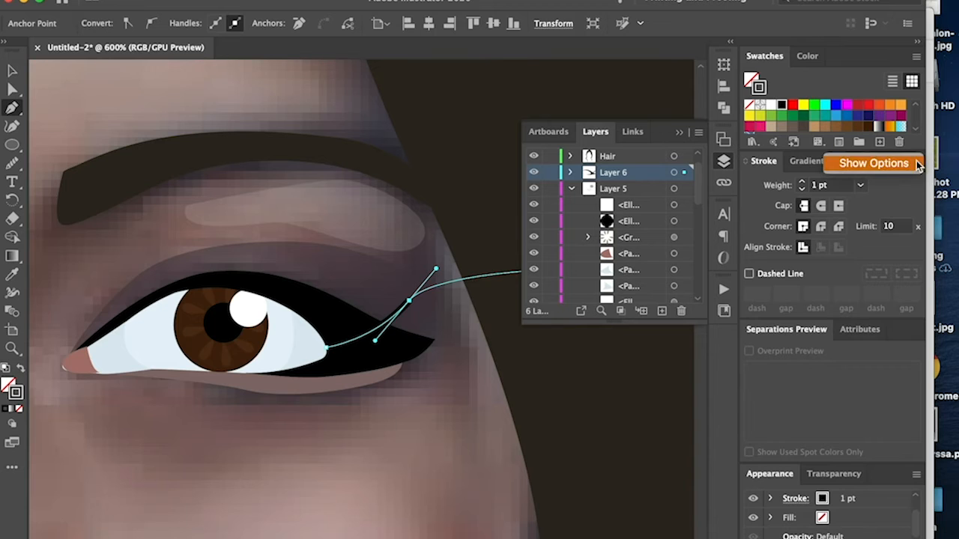
Show the full stroke options, apply a tapered width profile to the lash, and extend its tip outward
{"action": "left_click", "coordinate": [884, 166]}
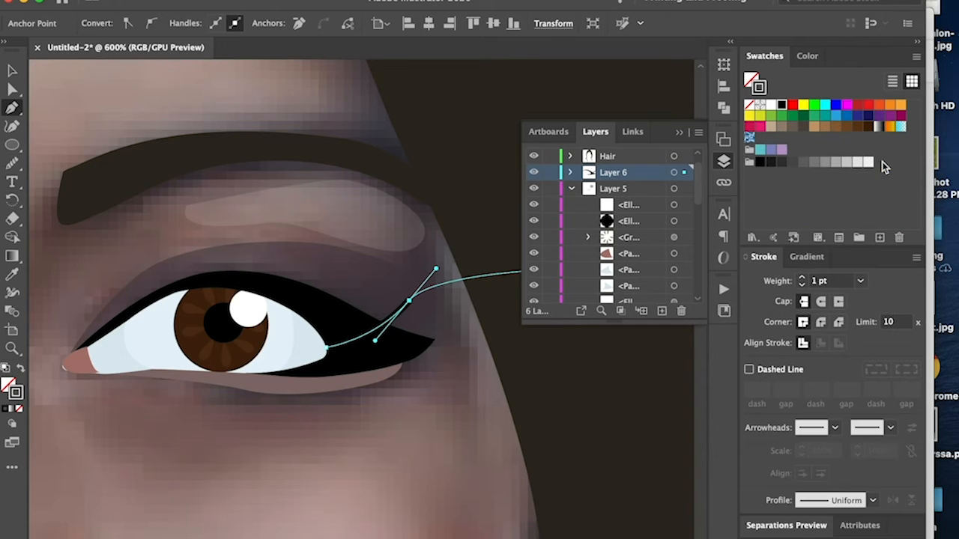
{"action": "left_click", "coordinate": [873, 500]}
{"action": "left_click", "coordinate": [830, 418]}
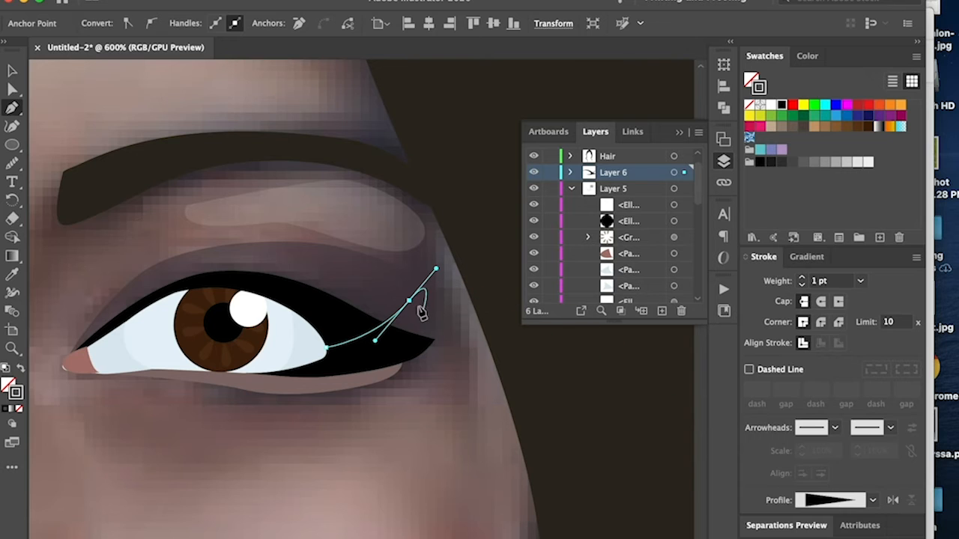
{"action": "left_click_drag", "start_coordinate": [412, 307], "coordinate": [422, 299]}
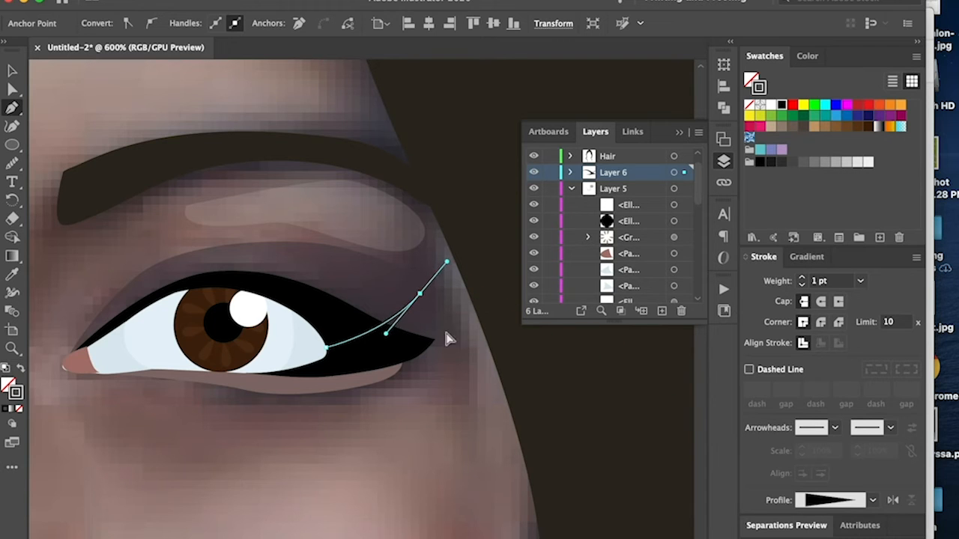
Thicken the tapered lash to a stroke weight of 3 pt
{"action": "key", "text": "v"}
{"action": "left_click", "coordinate": [470, 372]}
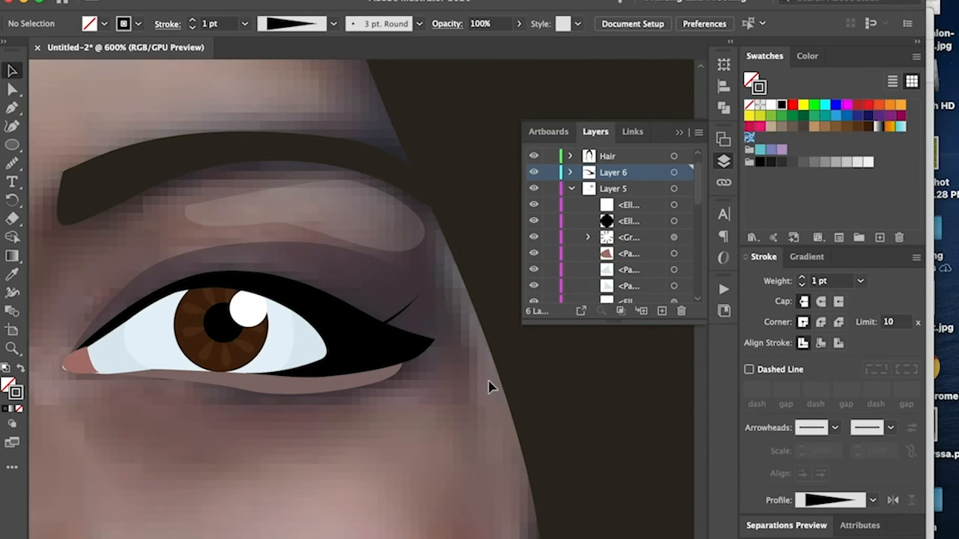
{"action": "left_click", "coordinate": [406, 318]}
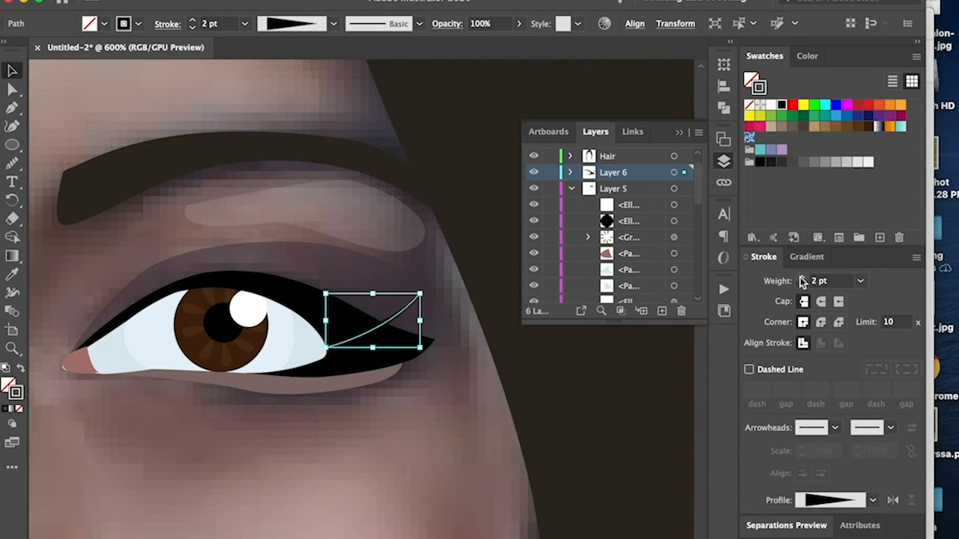
{"action": "left_click", "coordinate": [535, 380]}
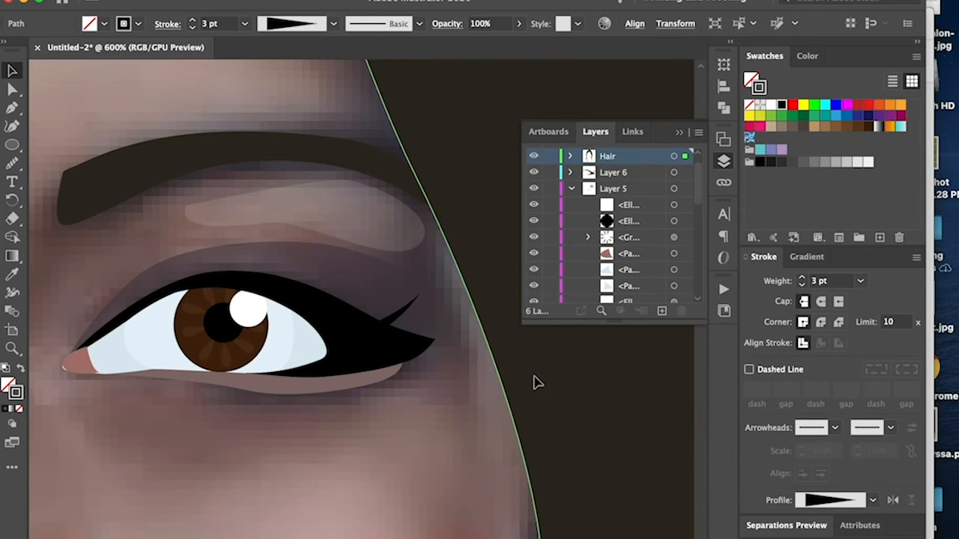
Draw a second curved lash just below the first and copy the first lash's stroke style with the Eyedropper
{"action": "scroll", "coordinate": [449, 349], "scroll_direction": "up", "scroll_amount": 1}
{"action": "key", "text": "p"}
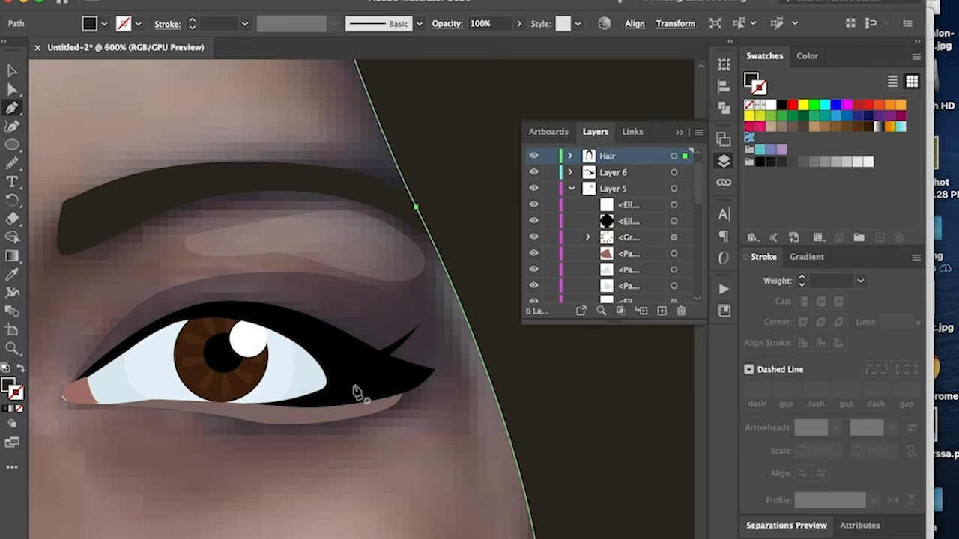
{"action": "left_click", "coordinate": [333, 386]}
{"action": "left_click_drag", "start_coordinate": [432, 350], "coordinate": [475, 323]}
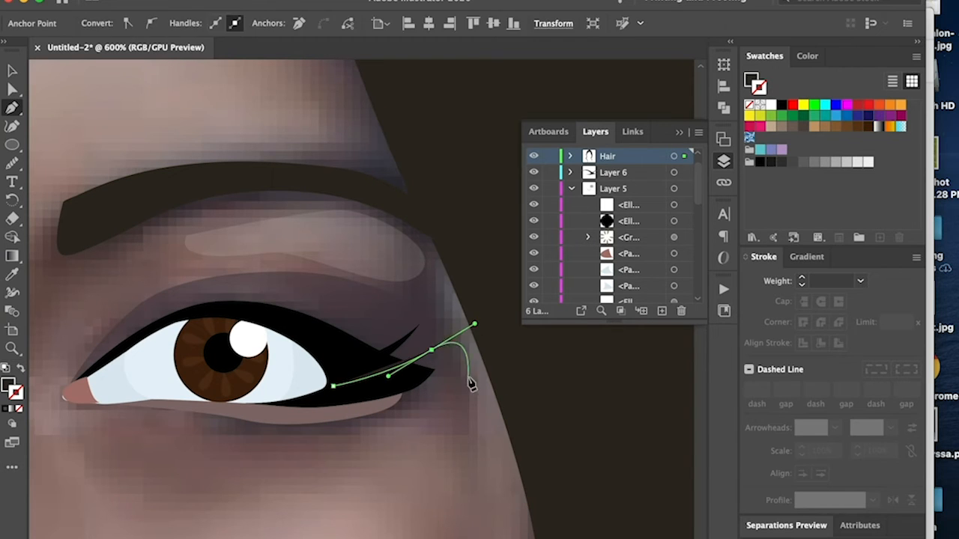
{"action": "left_click", "coordinate": [431, 350]}
{"action": "key", "text": "i"}
{"action": "left_click", "coordinate": [387, 343]}
{"action": "scroll", "coordinate": [674, 180], "scroll_direction": "up", "scroll_amount": 1}
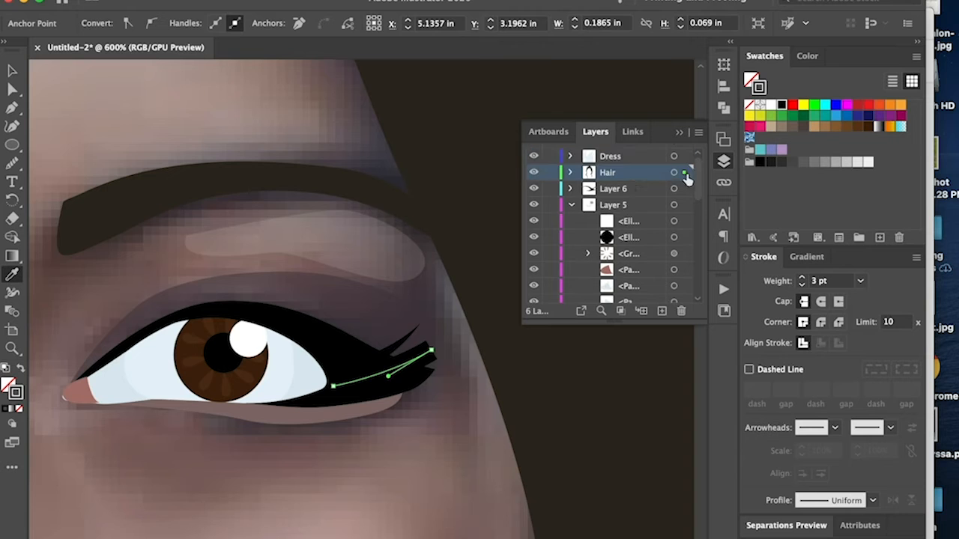
Move the second lash from the Hair layer to Layer 6 and lock the Dress and Hair layers
{"action": "left_click_drag", "start_coordinate": [684, 172], "coordinate": [684, 189]}
{"action": "left_click", "coordinate": [520, 199], "text": "super"}
{"action": "key", "text": "v"}
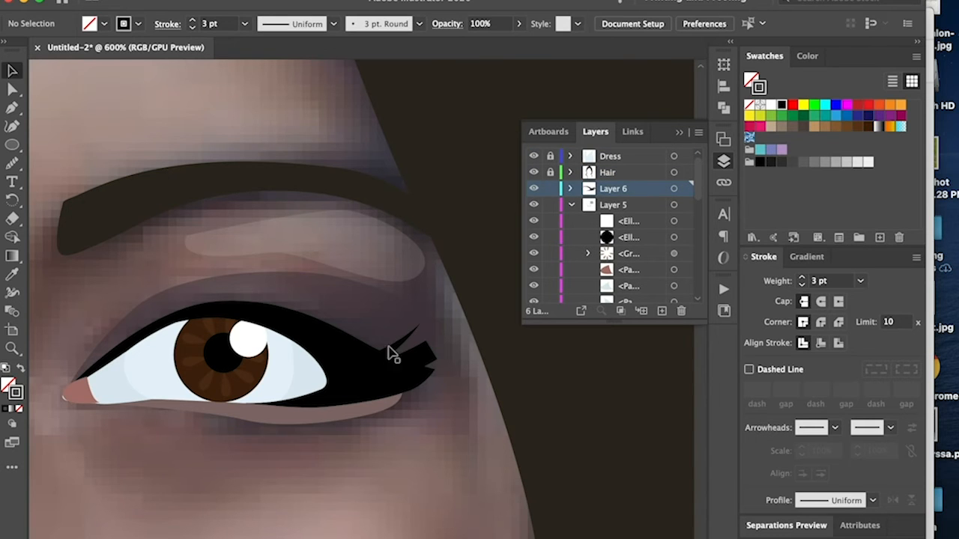
Apply the tapered width profile to the second lash and lock Layer 5
{"action": "left_click", "coordinate": [386, 348]}
{"action": "left_click", "coordinate": [425, 353]}
{"action": "key", "text": "i"}
{"action": "scroll", "coordinate": [400, 341], "scroll_direction": "up", "scroll_amount": 3}
{"action": "left_click", "coordinate": [872, 500]}
{"action": "left_click", "coordinate": [856, 385]}
{"action": "key", "text": "v"}
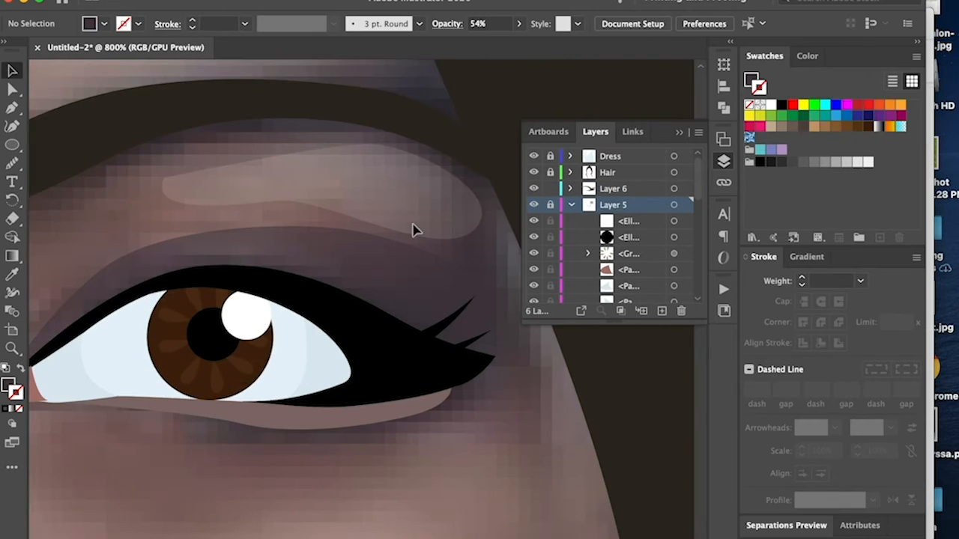
Draw a third lash further in along the upper lid on Layer 6, with a black stroke and tapered width profile
{"action": "key", "text": "p"}
{"action": "left_click", "coordinate": [622, 188]}
{"action": "left_click", "coordinate": [357, 353]}
{"action": "left_click_drag", "start_coordinate": [455, 270], "coordinate": [473, 233]}
{"action": "left_click", "coordinate": [781, 104]}
{"action": "left_click", "coordinate": [872, 500]}
{"action": "left_click", "coordinate": [856, 385]}
Draw a fourth lash inward from the third, taper its width profile, and increase its stroke weight
{"action": "left_click", "coordinate": [321, 318]}
{"action": "left_click_drag", "start_coordinate": [408, 244], "coordinate": [443, 192]}
{"action": "left_click", "coordinate": [872, 499]}
{"action": "left_click", "coordinate": [830, 420]}
{"action": "left_click", "coordinate": [802, 278]}
{"action": "left_click", "coordinate": [541, 334], "text": "super"}
Draw a fifth lash above the outer side of the eye white, with a heavier stroke and tapered width profile
{"action": "left_click", "coordinate": [299, 295]}
{"action": "left_click_drag", "start_coordinate": [362, 225], "coordinate": [379, 184]}
{"action": "double_click", "coordinate": [802, 277]}
{"action": "left_click", "coordinate": [872, 500]}
{"action": "left_click", "coordinate": [833, 417]}
{"action": "left_click", "coordinate": [540, 344], "text": "super"}
Draw two upright lashes with uniform strokes on the upper lid above the outer side of the iris
{"action": "left_click", "coordinate": [255, 276]}
{"action": "left_click", "coordinate": [315, 248], "text": "super"}
{"action": "left_click_drag", "start_coordinate": [280, 217], "coordinate": [334, 186]}
{"action": "left_click", "coordinate": [278, 287]}
{"action": "left_click", "coordinate": [369, 204], "text": "super"}
Add a short lash in the gap between the tapered lashes near the outer corner, redoing its first curve
{"action": "left_click", "coordinate": [355, 322]}
{"action": "left_click_drag", "start_coordinate": [440, 244], "coordinate": [451, 224]}
{"action": "key", "text": "super+z"}
{"action": "scroll", "coordinate": [394, 337], "scroll_direction": "left", "scroll_amount": 1}
{"action": "left_click_drag", "start_coordinate": [432, 290], "coordinate": [461, 274]}
Draw a nearly vertical lash rising from the middle of the upper lid above the pupil
{"action": "left_click", "coordinate": [256, 275]}
{"action": "left_click_drag", "start_coordinate": [265, 194], "coordinate": [265, 165]}
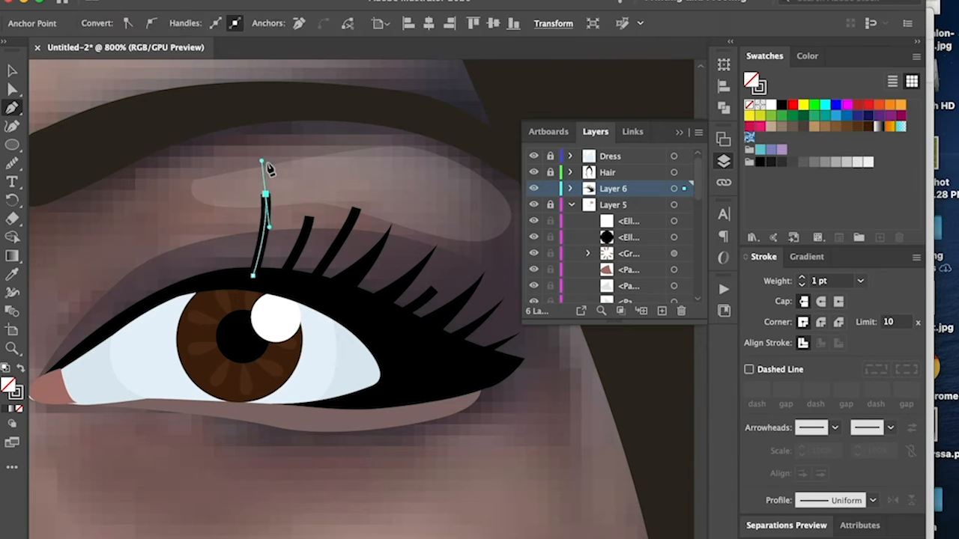
{"action": "left_click", "coordinate": [203, 233], "text": "super"}
Draw six more lashes along the upper lid between the inner eye corner and the iris, leaning toward the inner corner
{"action": "left_click", "coordinate": [79, 350]}
{"action": "left_click", "coordinate": [93, 300], "text": "super"}
{"action": "mouse_move", "coordinate": [60, 315]}
{"action": "left_mouse_down"}
{"action": "mouse_move", "coordinate": [61, 292]}
{"action": "mouse_move", "coordinate": [96, 278]}
{"action": "mouse_move", "coordinate": [107, 228]}
{"action": "mouse_move", "coordinate": [135, 202]}
{"action": "mouse_move", "coordinate": [176, 198]}
{"action": "mouse_move", "coordinate": [162, 187]}
{"action": "mouse_move", "coordinate": [206, 165]}
{"action": "left_mouse_up"}
{"action": "left_click", "coordinate": [111, 329]}
{"action": "left_click", "coordinate": [144, 313]}
{"action": "left_click", "coordinate": [171, 279], "text": "super"}
{"action": "left_click", "coordinate": [179, 296]}
{"action": "left_click", "coordinate": [201, 258], "text": "super"}
{"action": "left_click", "coordinate": [218, 282]}
{"action": "left_click", "coordinate": [201, 242], "text": "super"}
{"action": "left_click", "coordinate": [218, 277]}
{"action": "left_click", "coordinate": [237, 196], "text": "super"}
Add a curved lash at the tip of the eyeliner wing and another between the tapered outer lashes
{"action": "scroll", "coordinate": [341, 360], "scroll_direction": "right", "scroll_amount": 1}
{"action": "left_click", "coordinate": [431, 371]}
{"action": "left_click_drag", "start_coordinate": [460, 342], "coordinate": [494, 290]}
{"action": "left_click", "coordinate": [473, 291], "text": "super"}
{"action": "scroll", "coordinate": [474, 291], "scroll_direction": "left", "scroll_amount": 1}
{"action": "left_click", "coordinate": [376, 328]}
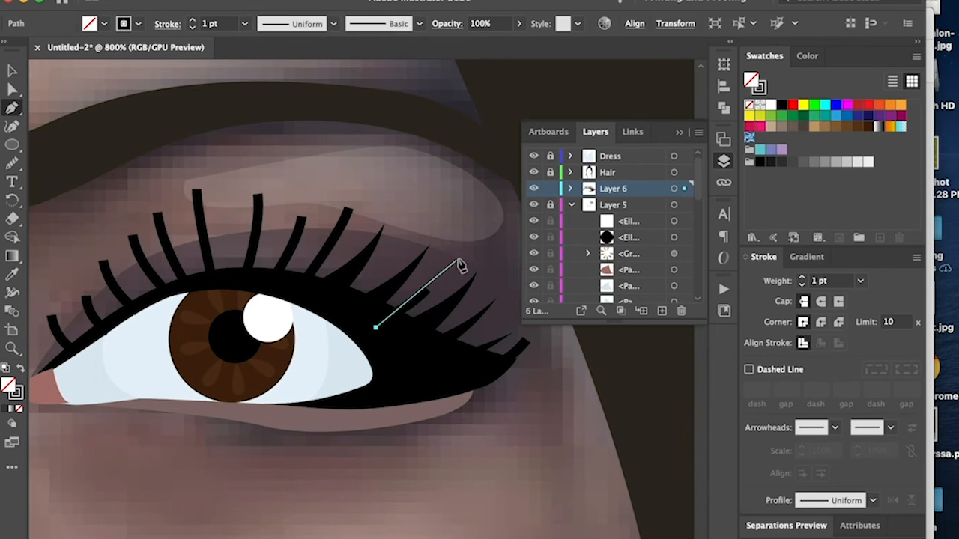
{"action": "left_click_drag", "start_coordinate": [457, 261], "coordinate": [472, 225]}
{"action": "left_click", "coordinate": [488, 258], "text": "super"}
Apply the tapered width profile to all the uniform lashes along the upper lid, from the wing tip to the inner corner
{"action": "key", "text": "v"}
{"action": "left_click", "coordinate": [523, 351]}
{"action": "left_click", "coordinate": [433, 291], "text": "shift"}
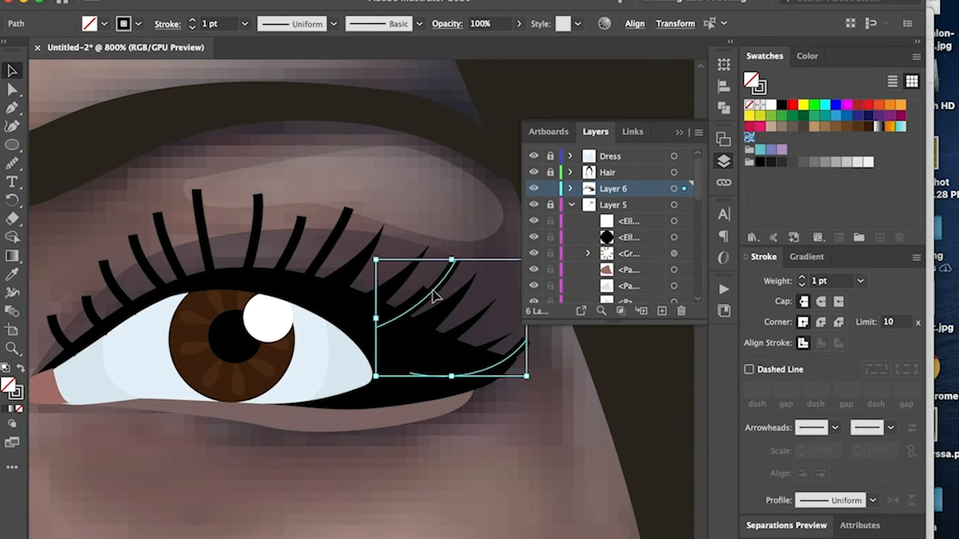
{"action": "left_click", "coordinate": [337, 244], "text": "shift"}
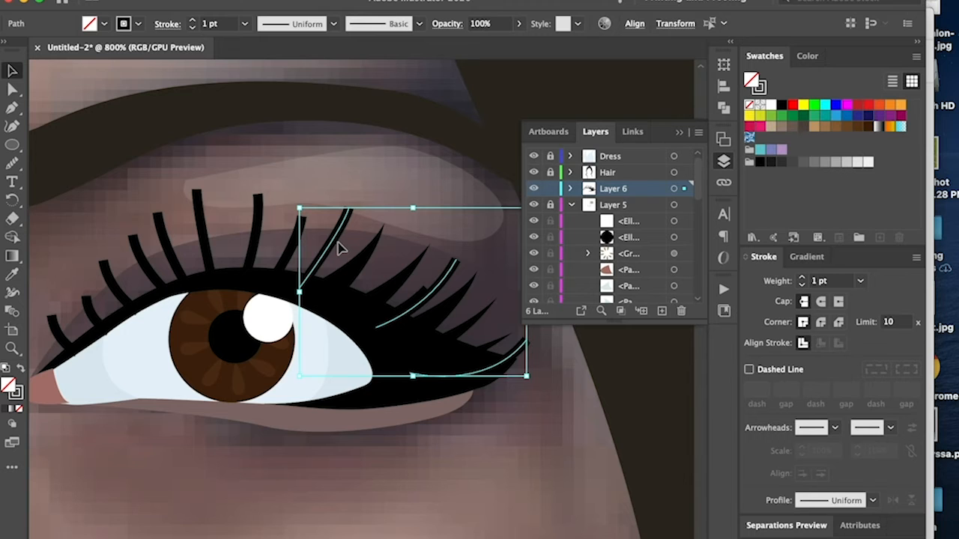
{"action": "left_click", "coordinate": [290, 256], "text": "shift"}
{"action": "left_click", "coordinate": [257, 238], "text": "shift"}
{"action": "left_click", "coordinate": [207, 247], "text": "shift"}
{"action": "left_click", "coordinate": [170, 256], "text": "shift"}
{"action": "left_click", "coordinate": [143, 259], "text": "shift"}
{"action": "left_click", "coordinate": [112, 278], "text": "shift"}
{"action": "left_click", "coordinate": [93, 313], "text": "shift"}
{"action": "left_click", "coordinate": [63, 343], "text": "shift"}
{"action": "left_click", "coordinate": [873, 500]}
{"action": "left_click", "coordinate": [843, 422]}
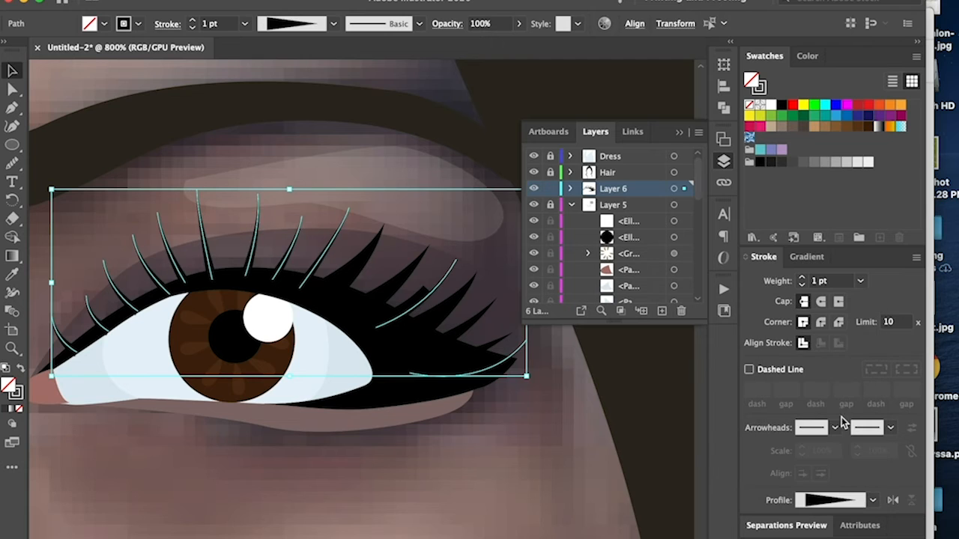
Set the stroke weight of these lashes to 2 pt and delete the blunt short lash between the outer lashes
{"action": "left_click", "coordinate": [800, 276]}
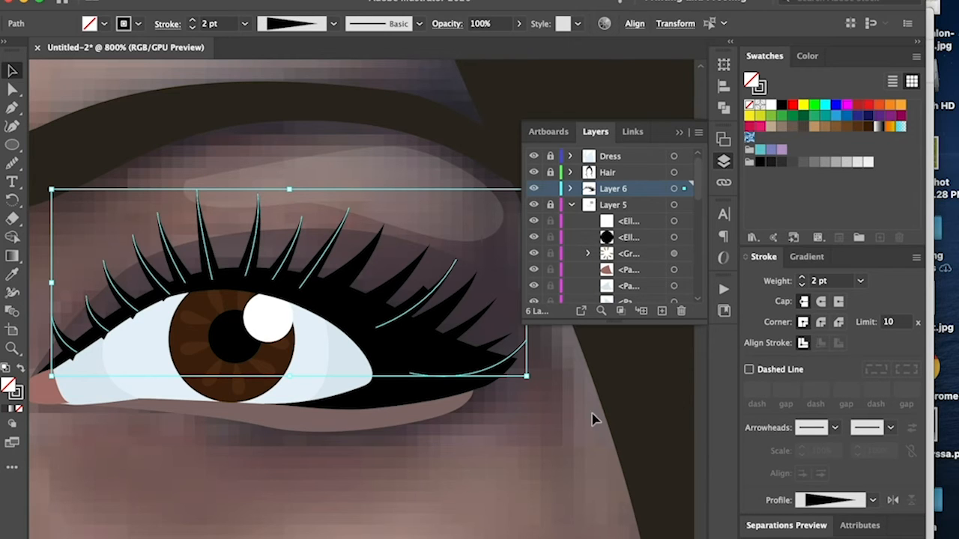
{"action": "left_click", "coordinate": [410, 324]}
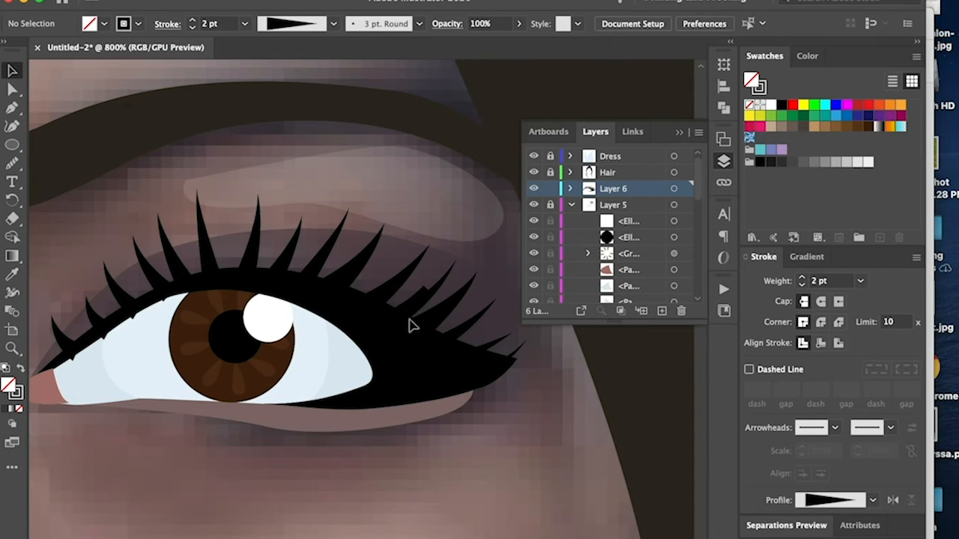
{"action": "left_click", "coordinate": [419, 304]}
{"action": "left_click", "coordinate": [206, 243]}
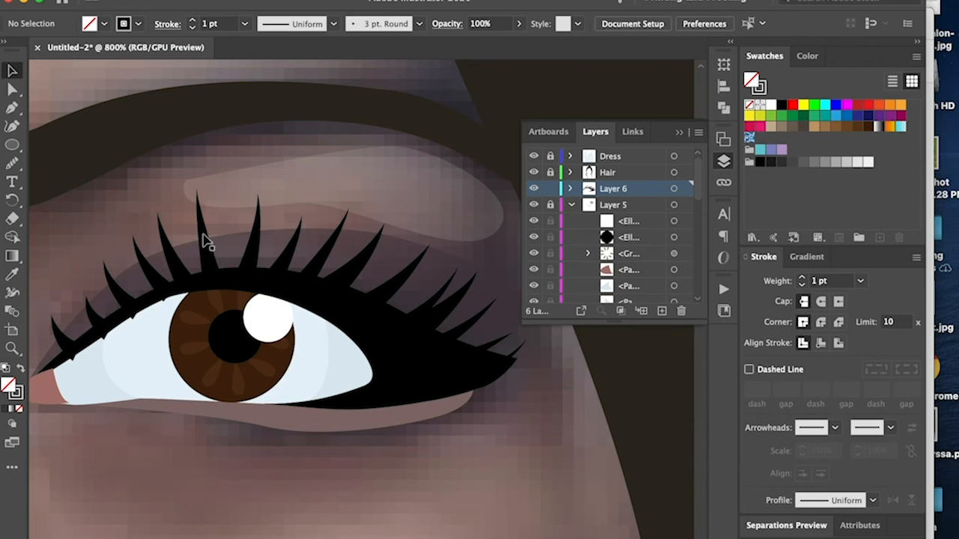
Reposition the lashes near the inner corner so their bases sit within the eyeliner without poking into the eye white
{"action": "left_click", "coordinate": [146, 266]}
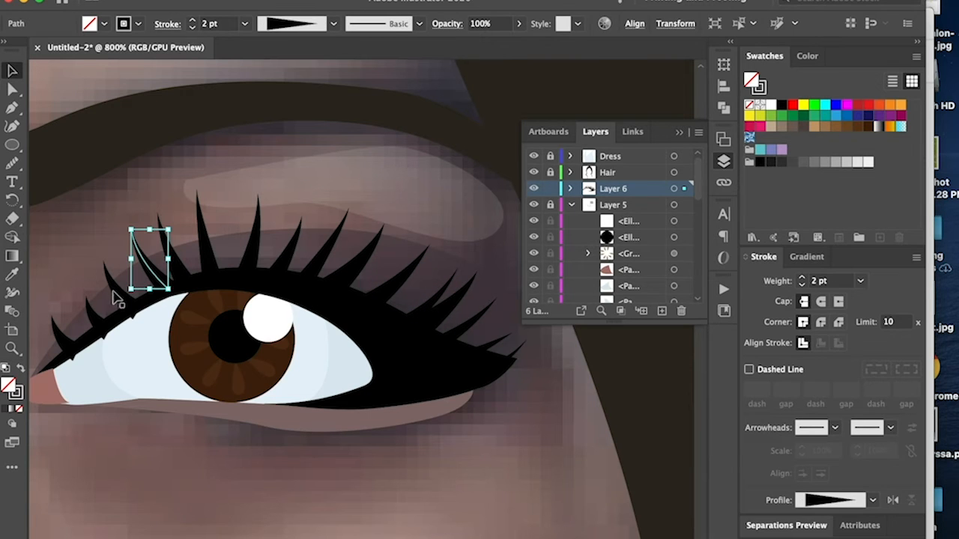
{"action": "left_click", "coordinate": [133, 196]}
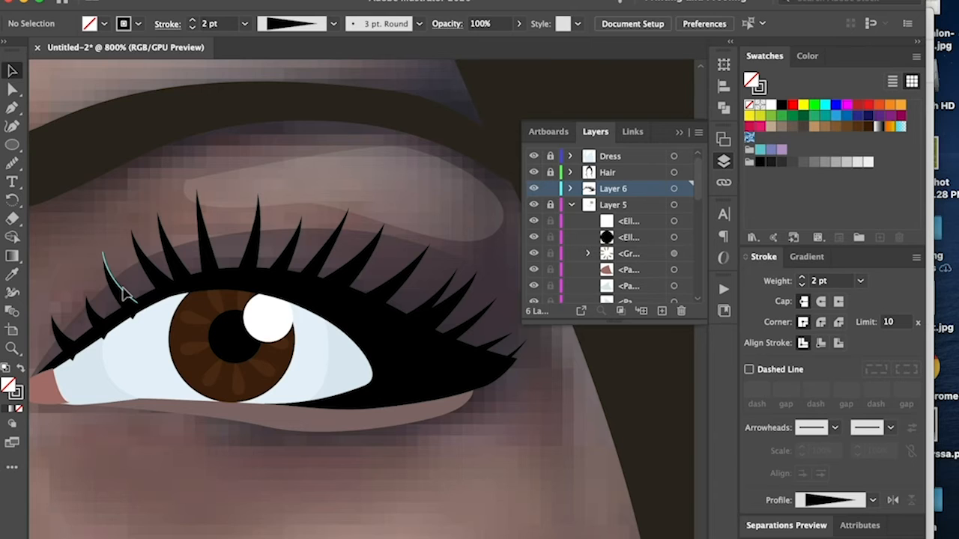
{"action": "left_click", "coordinate": [122, 289]}
{"action": "left_click", "coordinate": [97, 321]}
{"action": "left_click", "coordinate": [74, 313]}
{"action": "left_click", "coordinate": [69, 334]}
{"action": "left_click", "coordinate": [71, 271]}
Draw a thin curved lash in the gap between the tapered lashes outside the iris, with the tapered width profile
{"action": "key", "text": "p"}
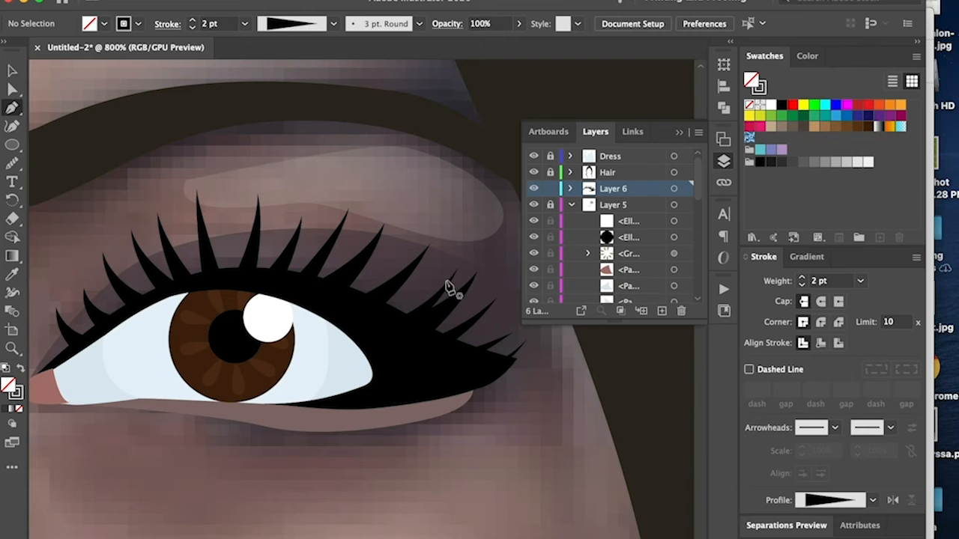
{"action": "left_click", "coordinate": [347, 300]}
{"action": "left_click_drag", "start_coordinate": [398, 248], "coordinate": [408, 228]}
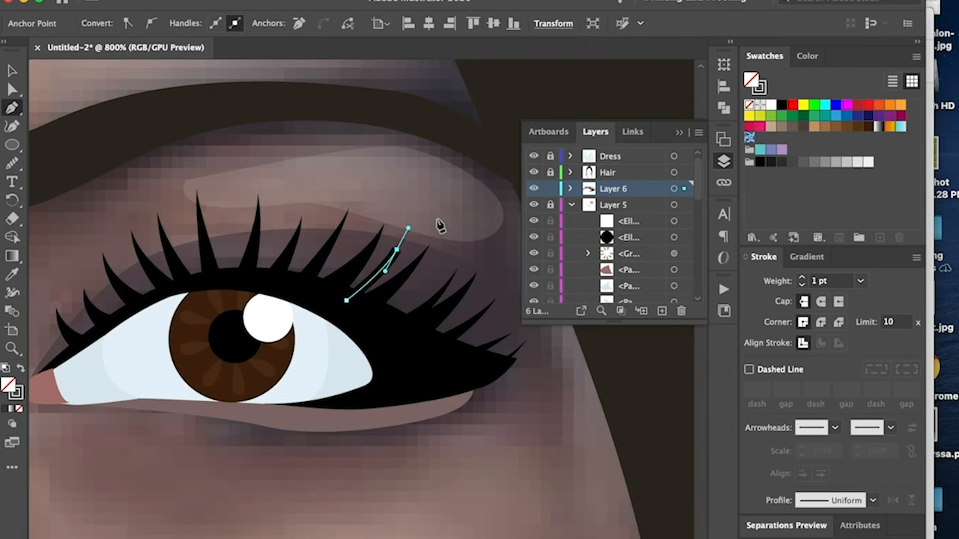
{"action": "left_click", "coordinate": [869, 500]}
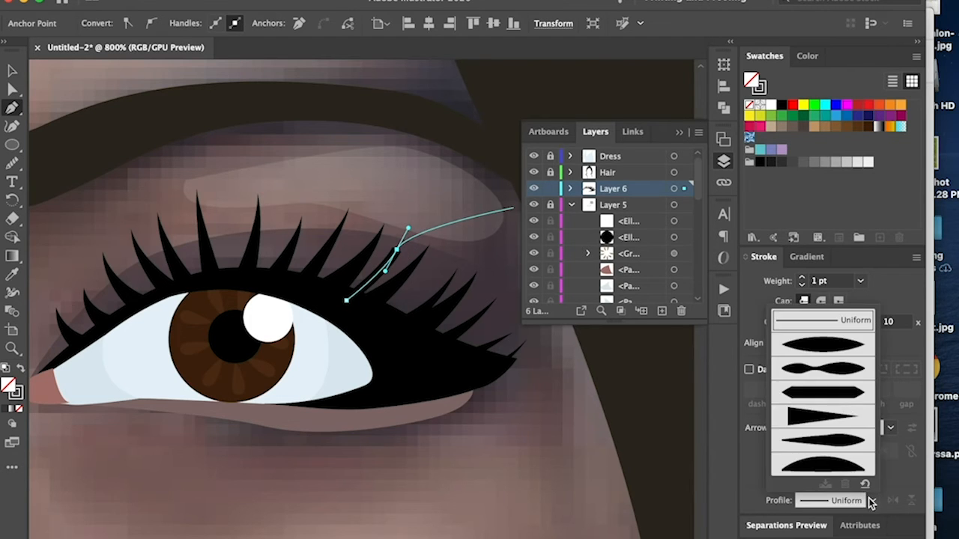
{"action": "left_click", "coordinate": [842, 424]}
{"action": "left_click", "coordinate": [429, 222], "text": "super"}
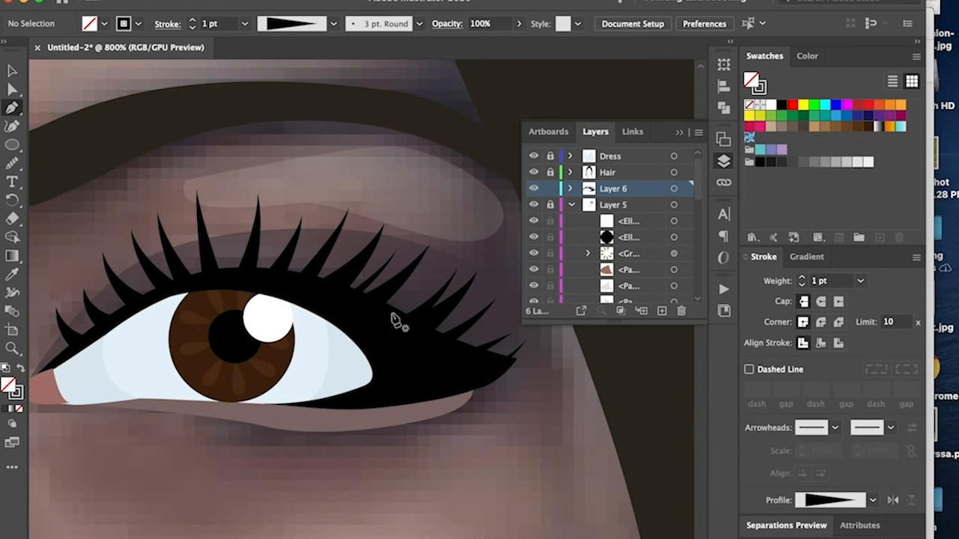
Draw two more thin tapered lashes in the gaps toward the outer corner of the upper lid
{"action": "left_click", "coordinate": [376, 322]}
{"action": "left_click_drag", "start_coordinate": [437, 267], "coordinate": [454, 242]}
{"action": "left_click", "coordinate": [490, 429], "text": "super"}
{"action": "scroll", "coordinate": [489, 429], "scroll_direction": "right", "scroll_amount": 2}
{"action": "left_click", "coordinate": [368, 379]}
{"action": "left_click_drag", "start_coordinate": [486, 294], "coordinate": [510, 255]}
{"action": "left_click", "coordinate": [466, 446], "text": "super"}
Draw two thin tapered lashes in the gaps between the inner lashes, leaning toward the inner corner
{"action": "scroll", "coordinate": [466, 446], "scroll_direction": "left", "scroll_amount": 2}
{"action": "left_click", "coordinate": [150, 309]}
{"action": "left_click_drag", "start_coordinate": [103, 273], "coordinate": [90, 240]}
{"action": "left_click", "coordinate": [347, 484], "text": "super"}
{"action": "left_click", "coordinate": [173, 293]}
{"action": "left_click_drag", "start_coordinate": [141, 257], "coordinate": [130, 230]}
Add a nearly vertical lash above the iris and a short one near the inner corner, both with the tapered width profile
{"action": "left_click", "coordinate": [244, 278]}
{"action": "left_click_drag", "start_coordinate": [246, 193], "coordinate": [250, 162]}
{"action": "left_click", "coordinate": [872, 500]}
{"action": "left_click", "coordinate": [831, 417]}
{"action": "left_click", "coordinate": [506, 394], "text": "super"}
{"action": "left_click", "coordinate": [111, 335]}
{"action": "left_click_drag", "start_coordinate": [88, 314], "coordinate": [82, 300]}
{"action": "left_click", "coordinate": [873, 500]}
{"action": "left_click", "coordinate": [830, 418]}
{"action": "left_click", "coordinate": [423, 477], "text": "super"}
Draw a thin closed shadow shape under the eyeliner, running from the inner corner to the top of the iris
{"action": "key", "text": "super+minus"}
{"action": "key", "text": "super+minus"}
{"action": "key", "text": "super+minus"}
{"action": "key", "text": "super+minus"}
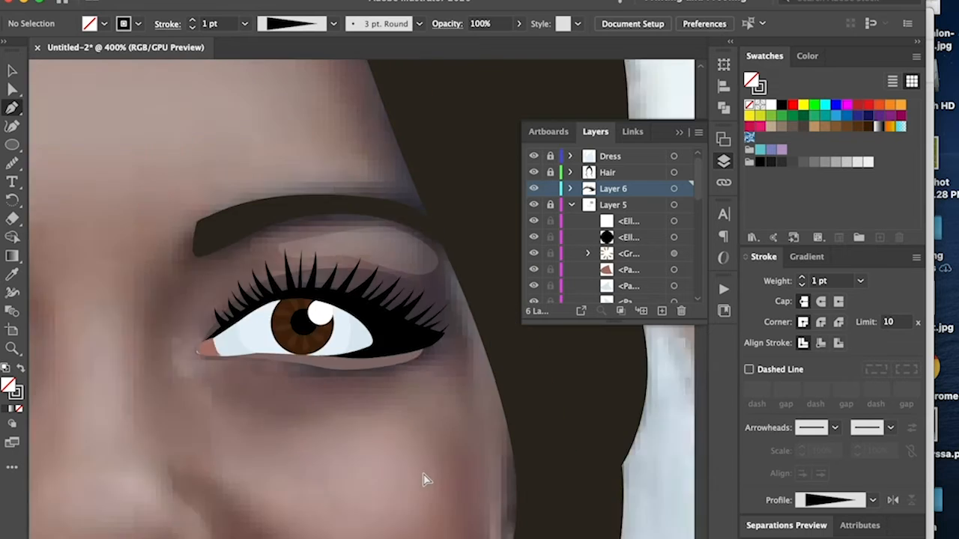
{"action": "key", "text": "super+equal"}
{"action": "key", "text": "super+equal"}
{"action": "key", "text": "super+equal"}
{"action": "key", "text": "super+equal"}
{"action": "key", "text": "super+equal"}
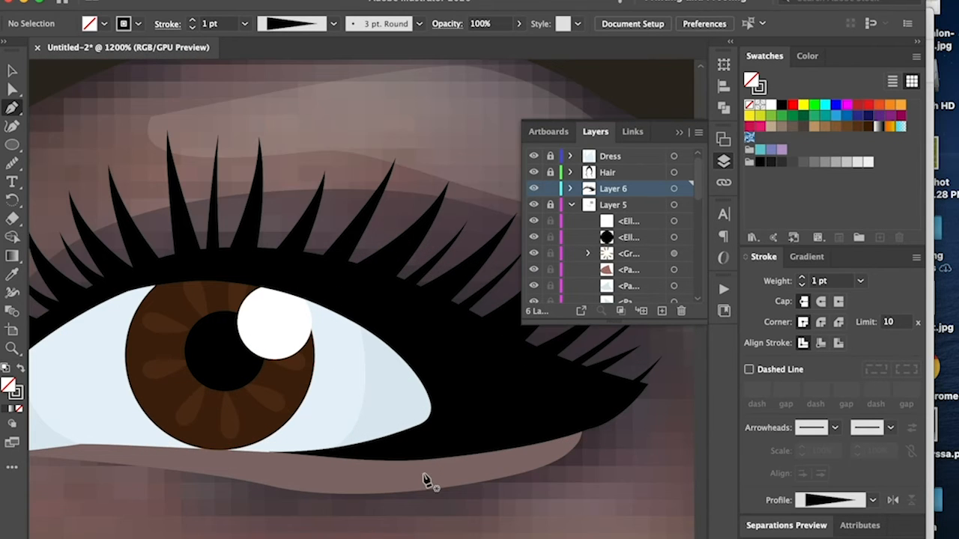
{"action": "scroll", "coordinate": [374, 473], "scroll_direction": "left", "scroll_amount": 8}
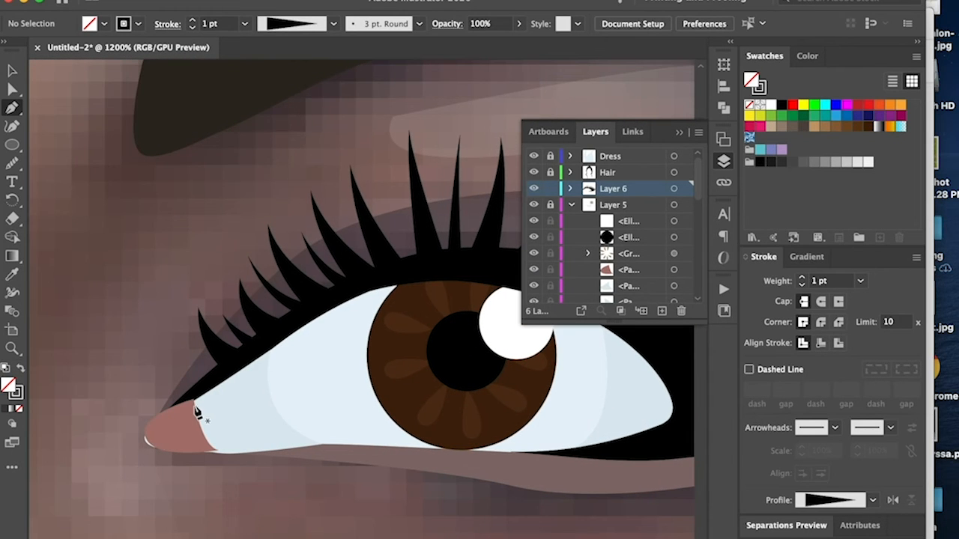
{"action": "left_click", "coordinate": [194, 405]}
{"action": "mouse_move", "coordinate": [275, 345]}
{"action": "left_mouse_down"}
{"action": "mouse_move", "coordinate": [329, 310]}
{"action": "mouse_move", "coordinate": [244, 388]}
{"action": "left_mouse_up"}
{"action": "left_click", "coordinate": [398, 285]}
{"action": "left_click", "coordinate": [194, 406]}
Fill the shadow shape with a light gray based on the color sampled from the eye white, without a stroke
{"action": "key", "text": "i"}
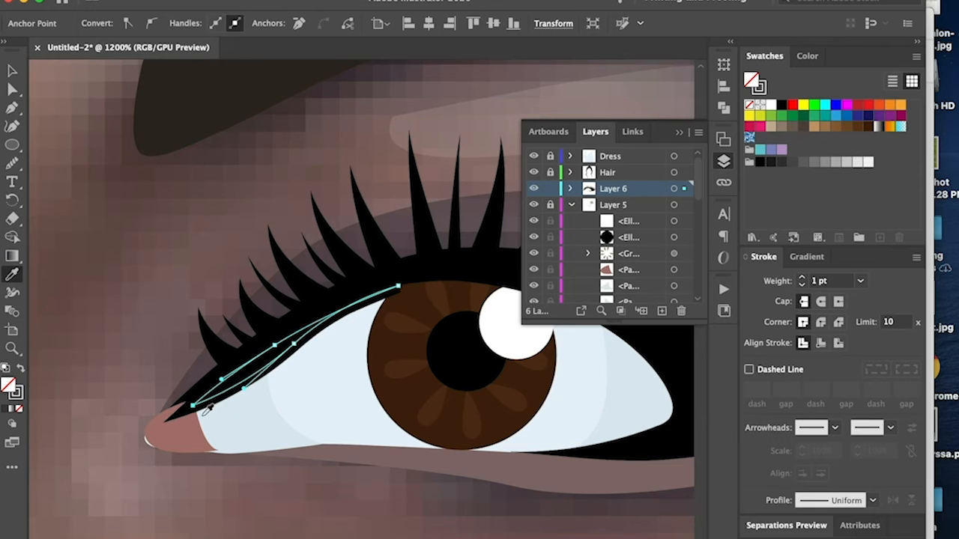
{"action": "left_click", "coordinate": [225, 425]}
{"action": "double_click", "coordinate": [8, 385]}
{"action": "left_click", "coordinate": [525, 200]}
{"action": "left_click", "coordinate": [877, 176]}
Move the shadow shape to Layer 5 beneath the eyeliner and touch up its outline at the inner corner
{"action": "left_click_drag", "start_coordinate": [685, 189], "coordinate": [694, 205]}
{"action": "left_click", "coordinate": [12, 71]}
{"action": "left_click", "coordinate": [60, 225]}
{"action": "left_click", "coordinate": [176, 429]}
{"action": "left_click", "coordinate": [298, 335]}
{"action": "key", "text": "super+equal"}
{"action": "key", "text": "p"}
{"action": "left_click", "coordinate": [177, 416]}
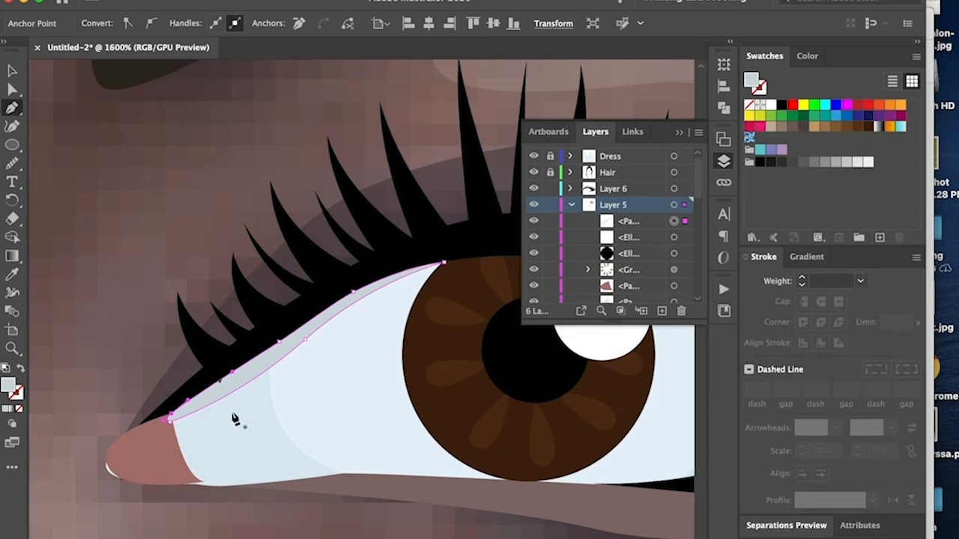
Review the shaded eye at several magnifications and compare it with the reference by toggling Layer 5's visibility
{"action": "key", "text": "super+minus"}
{"action": "key", "text": "super+minus"}
{"action": "key", "text": "super+minus"}
{"action": "key", "text": "super+minus"}
{"action": "key", "text": "super+minus"}
{"action": "key", "text": "super+minus"}
{"action": "key", "text": "super+minus"}
{"action": "key", "text": "super+equal"}
{"action": "key", "text": "super+equal"}
{"action": "key", "text": "super+equal"}
{"action": "key", "text": "super+equal"}
{"action": "key", "text": "super+equal"}
{"action": "scroll", "coordinate": [439, 377], "scroll_direction": "right", "scroll_amount": 3}
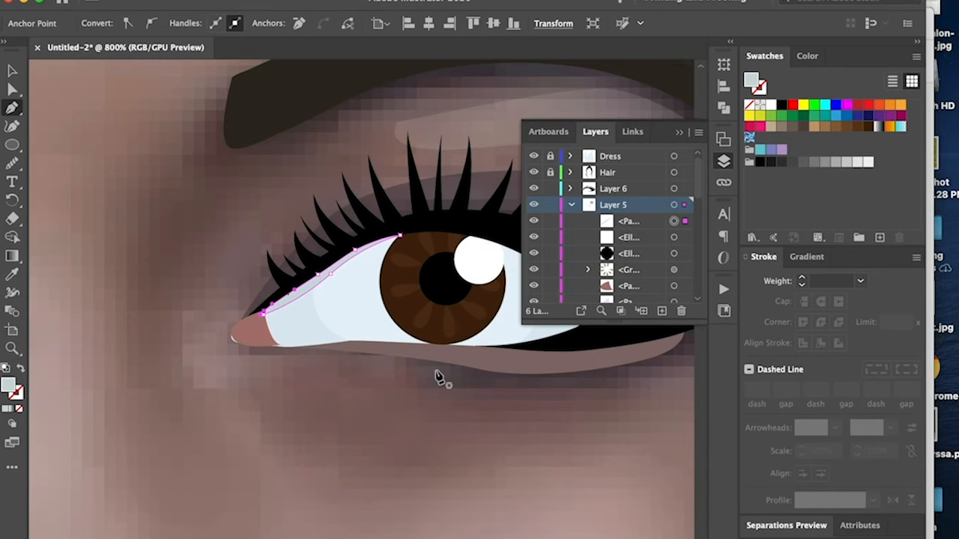
{"action": "scroll", "coordinate": [439, 377], "scroll_direction": "right", "scroll_amount": 3}
{"action": "scroll", "coordinate": [439, 377], "scroll_direction": "up", "scroll_amount": 1}
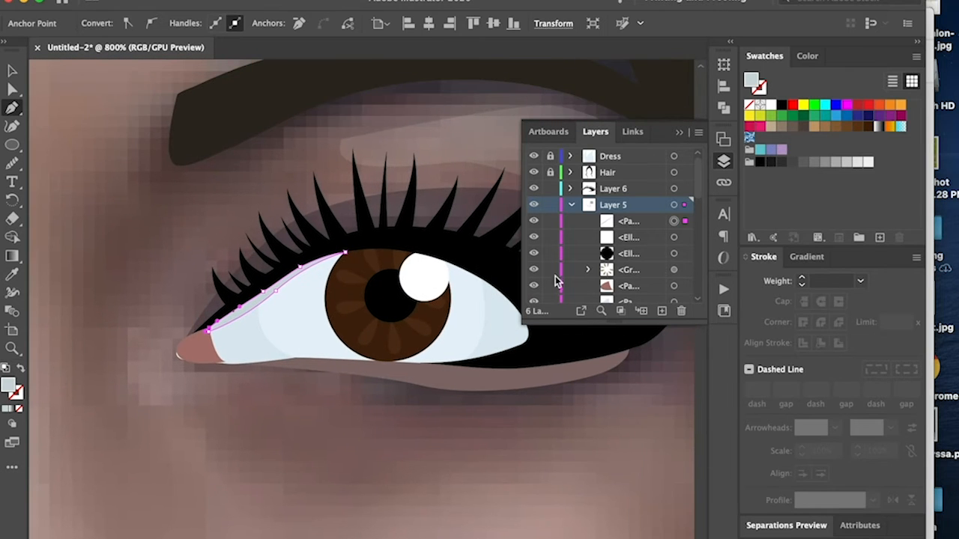
{"action": "left_click", "coordinate": [533, 207]}
{"action": "left_click", "coordinate": [534, 207]}
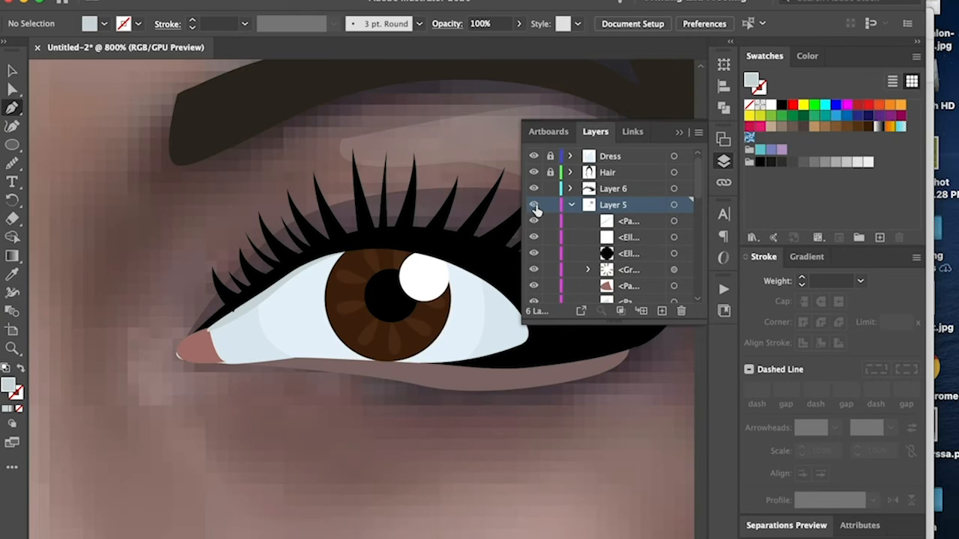
Group the brown iris circle, its petal shapes, the black pupil and the white highlight
{"action": "scroll", "coordinate": [232, 289], "scroll_direction": "right", "scroll_amount": 5}
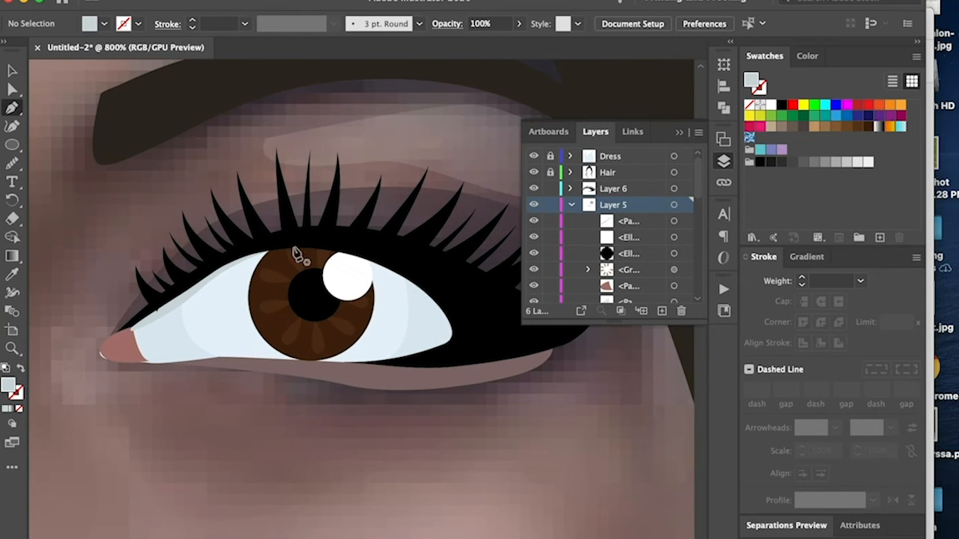
{"action": "key", "text": "v"}
{"action": "left_click", "coordinate": [332, 356]}
{"action": "left_click", "coordinate": [334, 348], "text": "shift"}
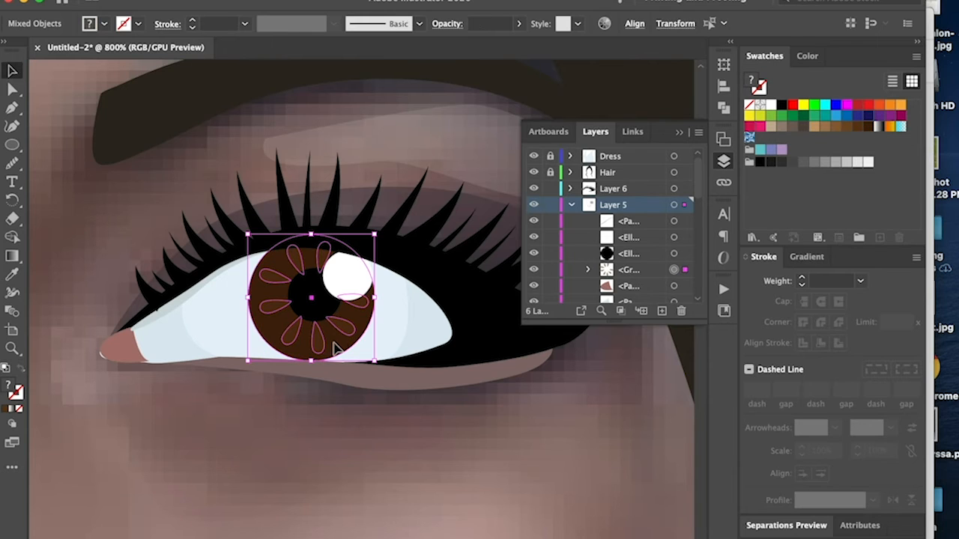
{"action": "left_click", "coordinate": [316, 302]}
{"action": "left_click", "coordinate": [330, 335], "text": "shift"}
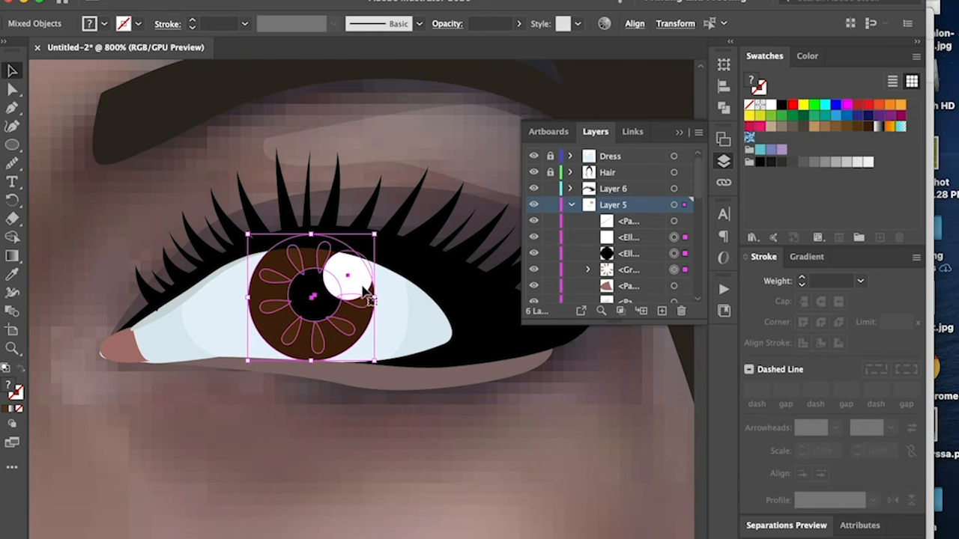
{"action": "key", "text": "ctrl+g"}
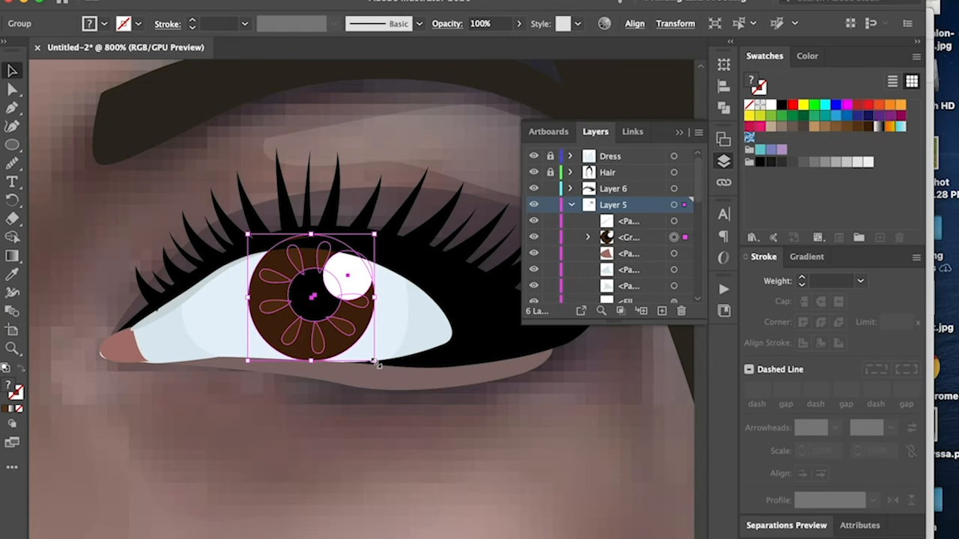
Enlarge the iris group from its center, shift it slightly down toward the inner corner, and compare it with the reference
{"action": "left_click_drag", "start_coordinate": [377, 363], "coordinate": [391, 378]}
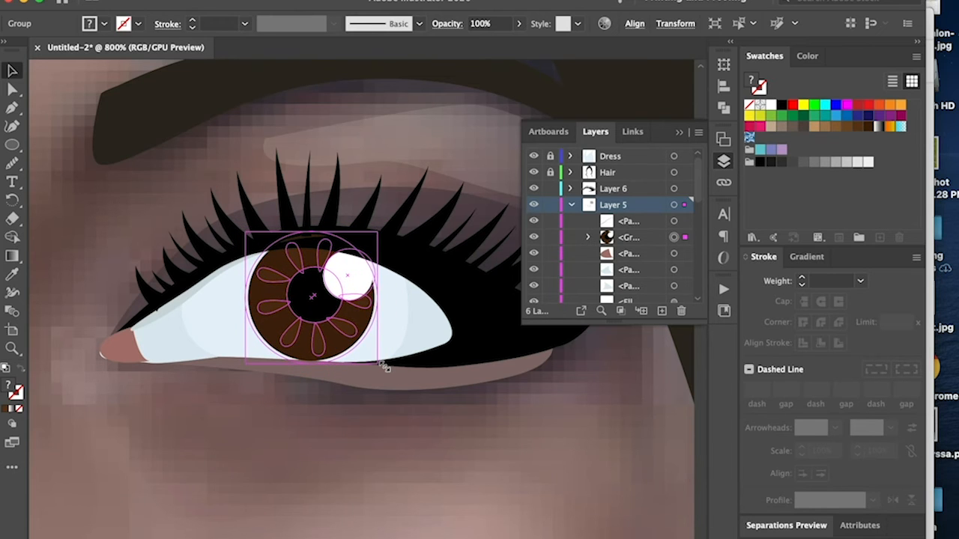
{"action": "left_click_drag", "start_coordinate": [436, 363], "coordinate": [422, 381]}
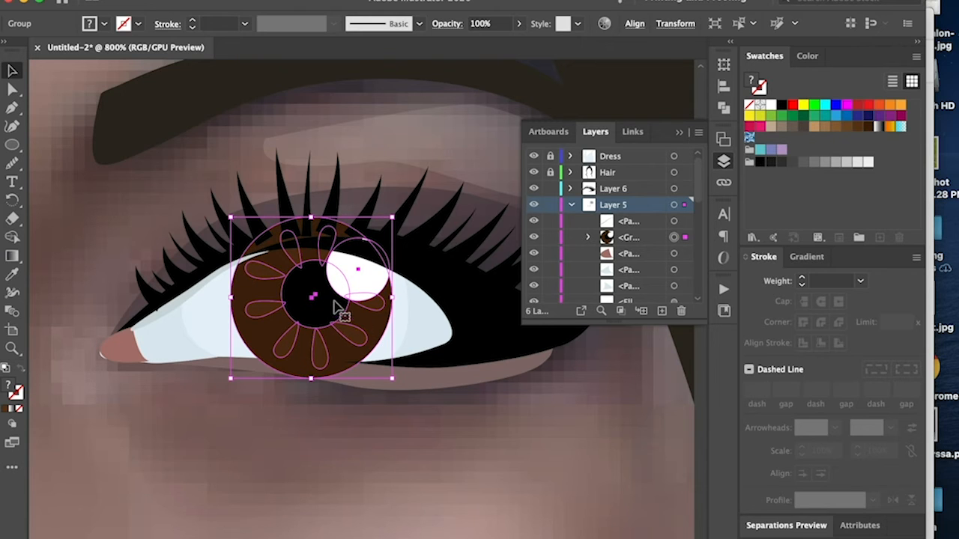
{"action": "left_click_drag", "start_coordinate": [335, 321], "coordinate": [331, 324]}
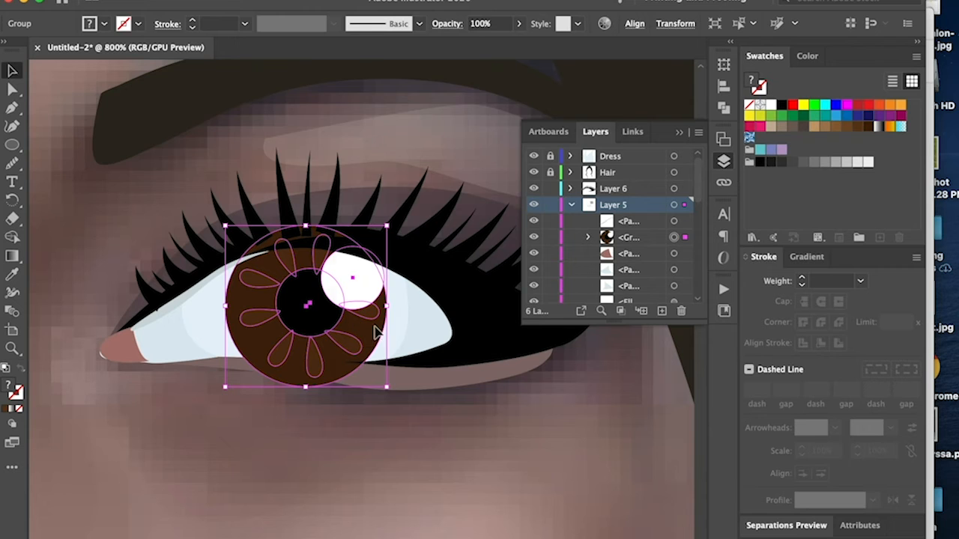
{"action": "key", "text": "Return"}
{"action": "left_click", "coordinate": [477, 372]}
{"action": "left_click", "coordinate": [533, 204]}
{"action": "left_click", "coordinate": [533, 205]}
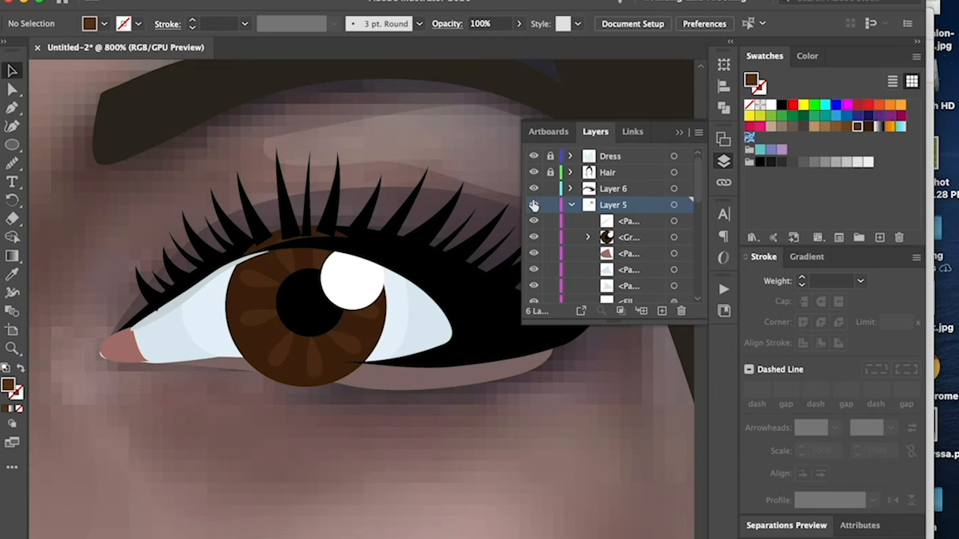
Erase the upper part of the iris group that overlaps the eyeliner and lashes, using a smaller Eraser
{"action": "left_click", "coordinate": [314, 305]}
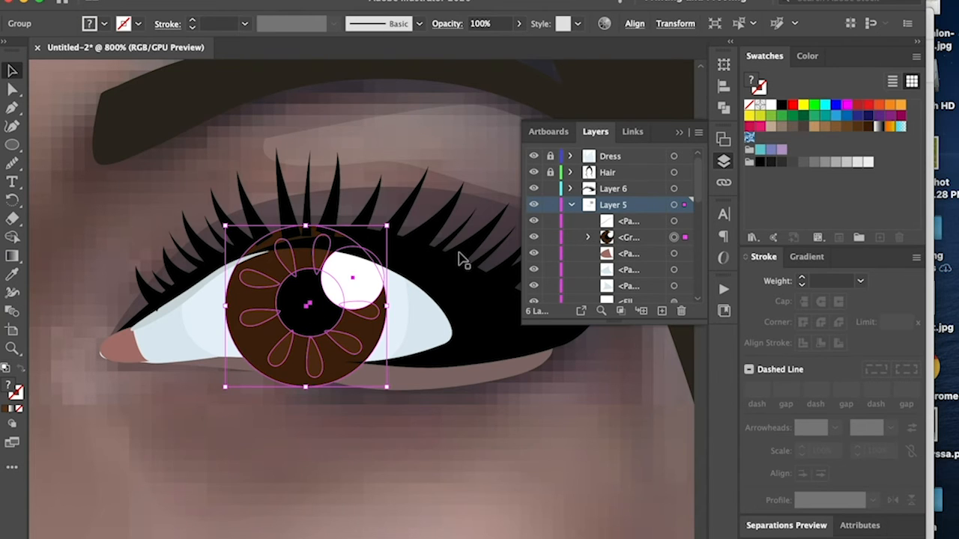
{"action": "key", "text": "super+equal"}
{"action": "key", "text": "super+equal"}
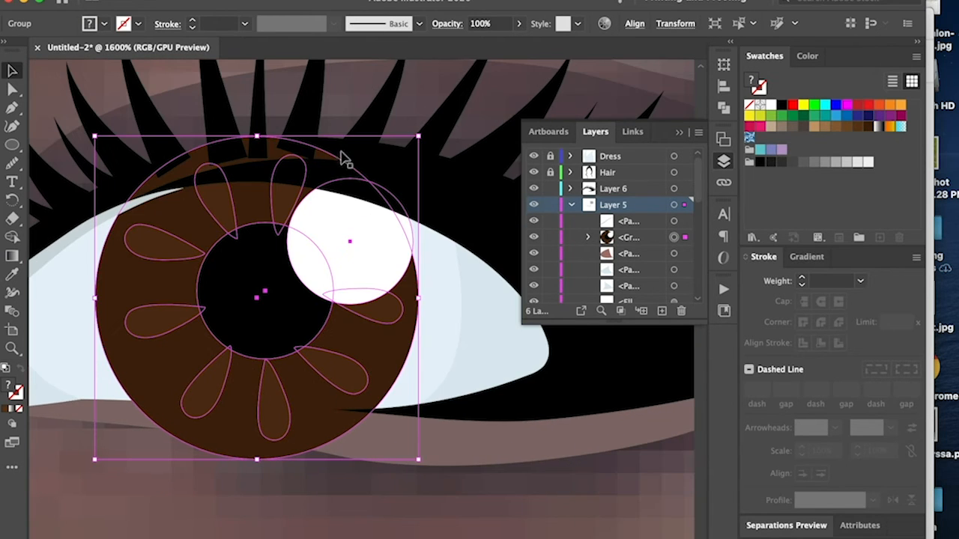
{"action": "scroll", "coordinate": [307, 169], "scroll_direction": "up", "scroll_amount": 1}
{"action": "scroll", "coordinate": [307, 168], "scroll_direction": "left", "scroll_amount": 4}
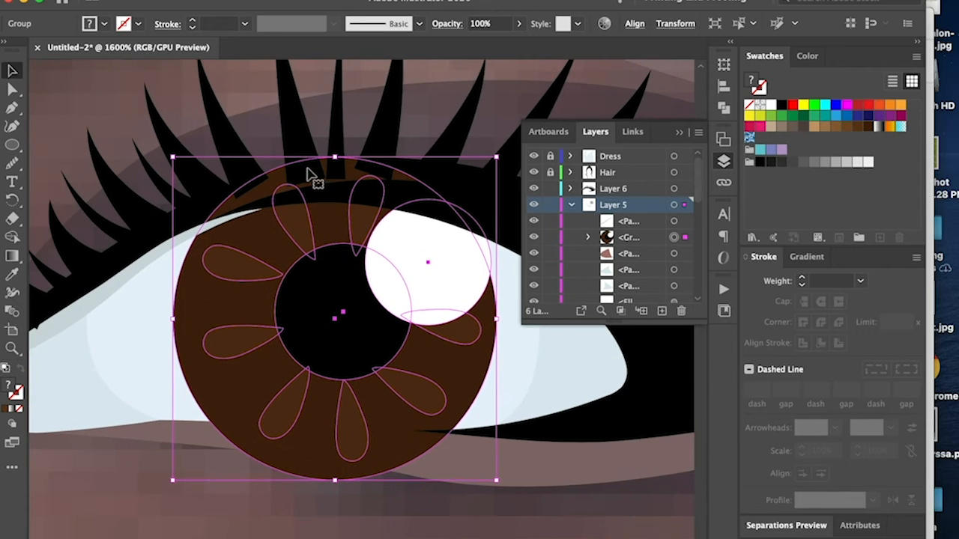
{"action": "left_click", "coordinate": [12, 219]}
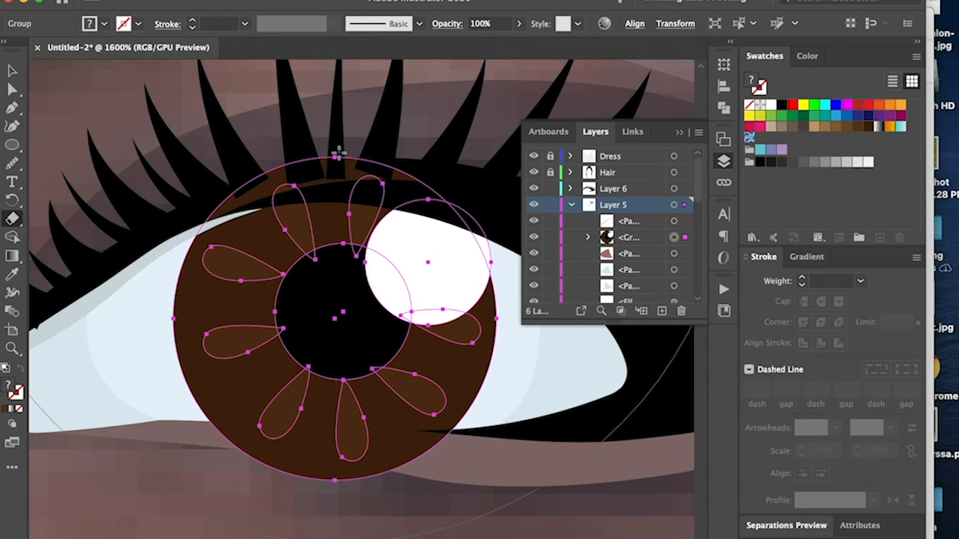
{"action": "key", "text": "bracketleft"}
{"action": "key", "text": "bracketleft"}
{"action": "key", "text": "bracketleft"}
{"action": "key", "text": "bracketleft"}
{"action": "key", "text": "bracketleft"}
{"action": "key", "text": "bracketleft"}
{"action": "key", "text": "bracketleft"}
{"action": "key", "text": "bracketleft"}
{"action": "key", "text": "bracketleft"}
{"action": "key", "text": "bracketleft"}
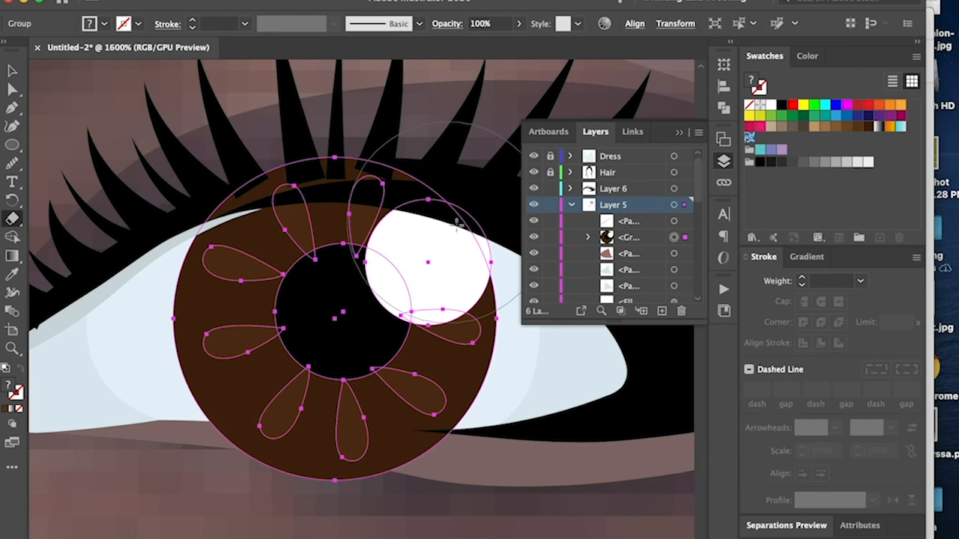
{"action": "mouse_move", "coordinate": [322, 163]}
{"action": "left_mouse_down"}
{"action": "mouse_move", "coordinate": [457, 196]}
{"action": "mouse_move", "coordinate": [483, 214]}
{"action": "mouse_move", "coordinate": [326, 165]}
{"action": "mouse_move", "coordinate": [274, 167]}
{"action": "mouse_move", "coordinate": [317, 167]}
{"action": "mouse_move", "coordinate": [225, 188]}
{"action": "mouse_move", "coordinate": [191, 208]}
{"action": "left_mouse_up"}
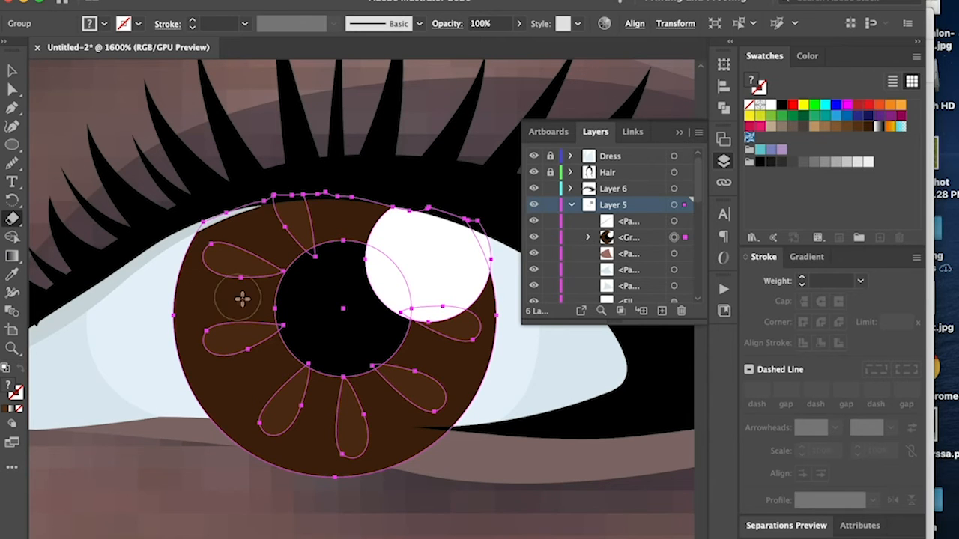
Erase the lower part of the iris group that extends over the lower lid, following the lid's edge
{"action": "scroll", "coordinate": [247, 300], "scroll_direction": "down", "scroll_amount": 1}
{"action": "left_click_drag", "start_coordinate": [204, 425], "coordinate": [478, 441]}
{"action": "left_click_drag", "start_coordinate": [477, 437], "coordinate": [397, 433]}
{"action": "mouse_move", "coordinate": [382, 434]}
{"action": "left_mouse_down"}
{"action": "mouse_move", "coordinate": [428, 439]}
{"action": "mouse_move", "coordinate": [408, 437]}
{"action": "left_mouse_up"}
{"action": "left_click_drag", "start_coordinate": [394, 439], "coordinate": [215, 423]}
{"action": "key", "text": "v"}
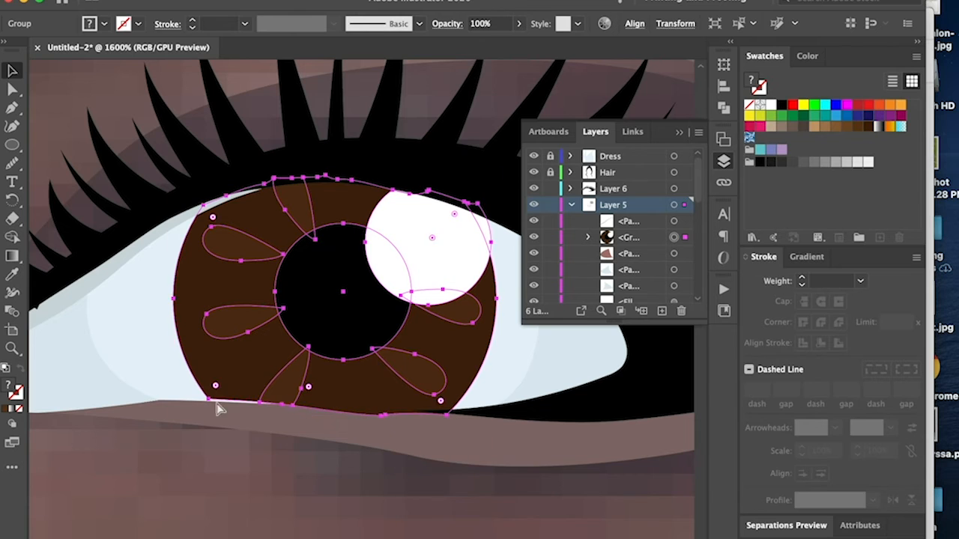
Bring the lower lid shape to the front so it overlaps the bottom edge of the iris
{"action": "left_click", "coordinate": [480, 453]}
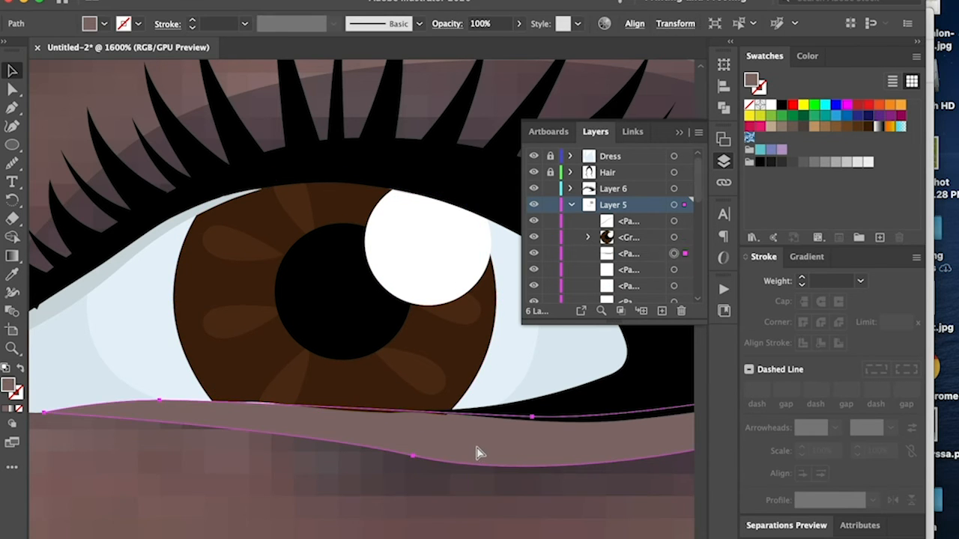
{"action": "key", "text": "super+shift+bracketright"}
Adjust the anchor points at the end of the grey eye-white shadow strip where it meets the iris, using the Pen tool
{"action": "scroll", "coordinate": [509, 434], "scroll_direction": "down", "scroll_amount": 3}
{"action": "scroll", "coordinate": [313, 267], "scroll_direction": "left", "scroll_amount": 3}
{"action": "key", "text": "plus"}
{"action": "scroll", "coordinate": [323, 246], "scroll_direction": "up", "scroll_amount": 3}
{"action": "scroll", "coordinate": [326, 223], "scroll_direction": "up", "scroll_amount": 4}
{"action": "left_click", "coordinate": [258, 246]}
{"action": "left_click", "coordinate": [273, 224]}
{"action": "left_click", "coordinate": [386, 194]}
{"action": "left_click", "coordinate": [587, 302]}
{"action": "key", "text": "p"}
{"action": "left_click", "coordinate": [388, 194]}
{"action": "left_click", "coordinate": [266, 227]}
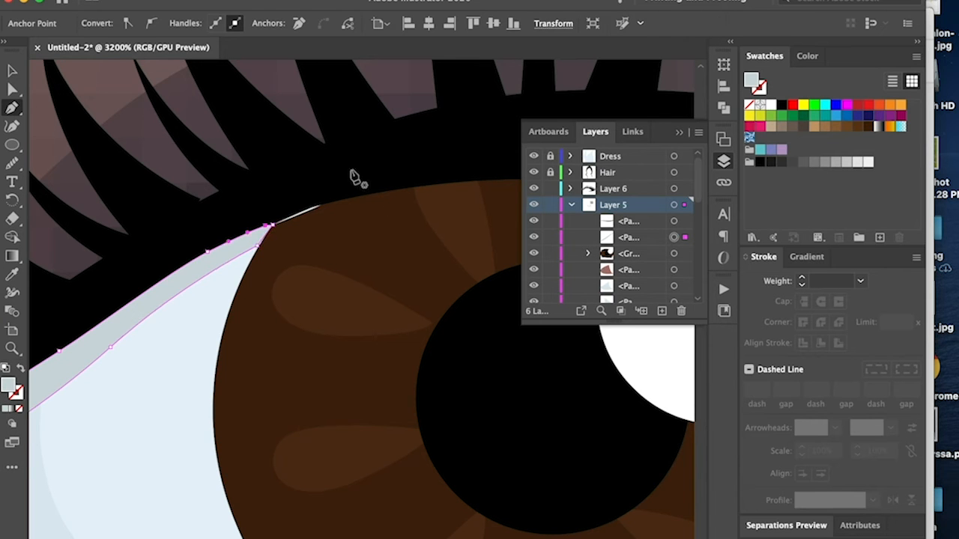
{"action": "left_click", "coordinate": [356, 178], "text": "super"}
{"action": "scroll", "coordinate": [379, 262], "scroll_direction": "down", "scroll_amount": 10}
{"action": "left_click", "coordinate": [508, 356]}
{"action": "scroll", "coordinate": [520, 363], "scroll_direction": "down", "scroll_amount": 3}
{"action": "scroll", "coordinate": [412, 345], "scroll_direction": "up", "scroll_amount": 2}
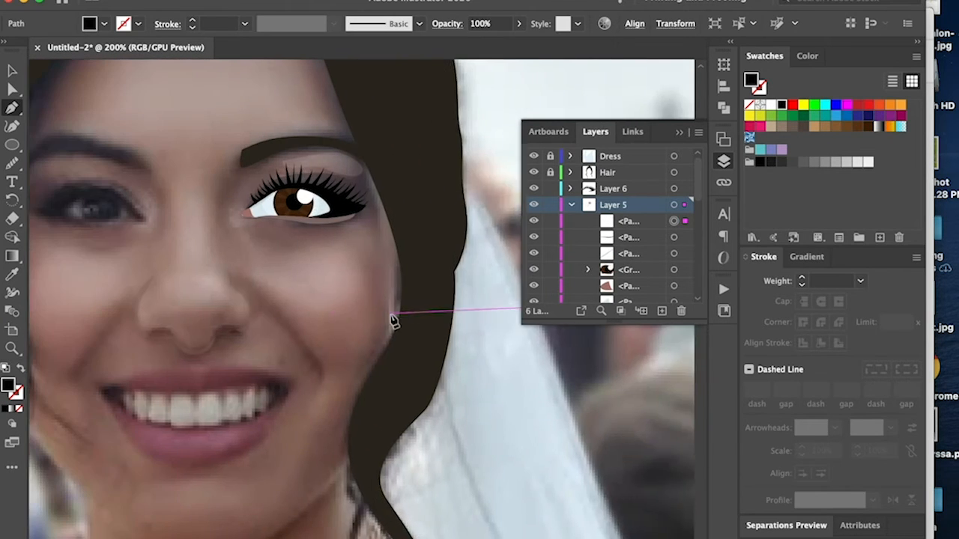
{"action": "scroll", "coordinate": [394, 322], "scroll_direction": "left", "scroll_amount": 2}
{"action": "key", "text": "super+z"}
{"action": "key", "text": "v"}
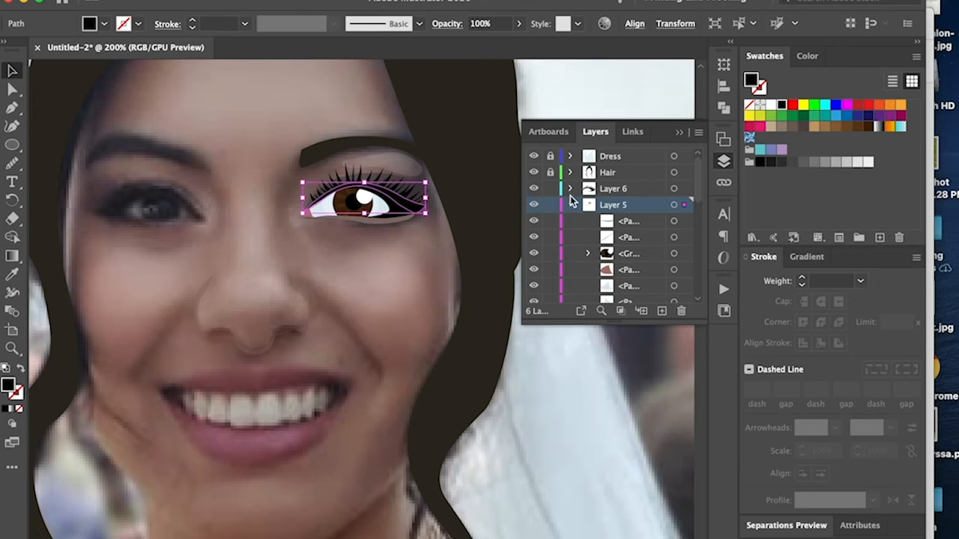
Reflect a copy of all the eye, lash, eyebrow and surrounding shading shapes across the vertical axis
{"action": "scroll", "coordinate": [512, 217], "scroll_direction": "up", "scroll_amount": 2}
{"action": "scroll", "coordinate": [590, 223], "scroll_direction": "down", "scroll_amount": 5}
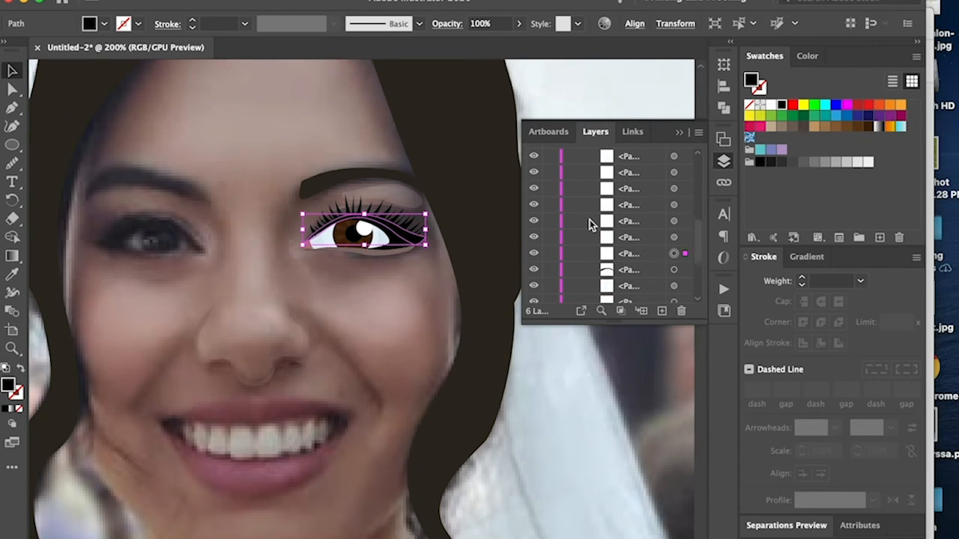
{"action": "scroll", "coordinate": [554, 254], "scroll_direction": "up", "scroll_amount": 5}
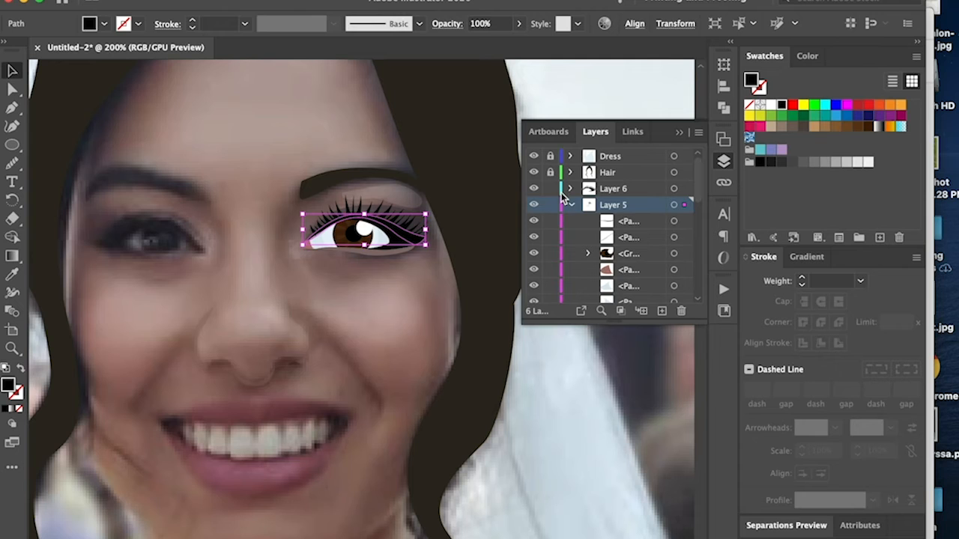
{"action": "left_click", "coordinate": [446, 280]}
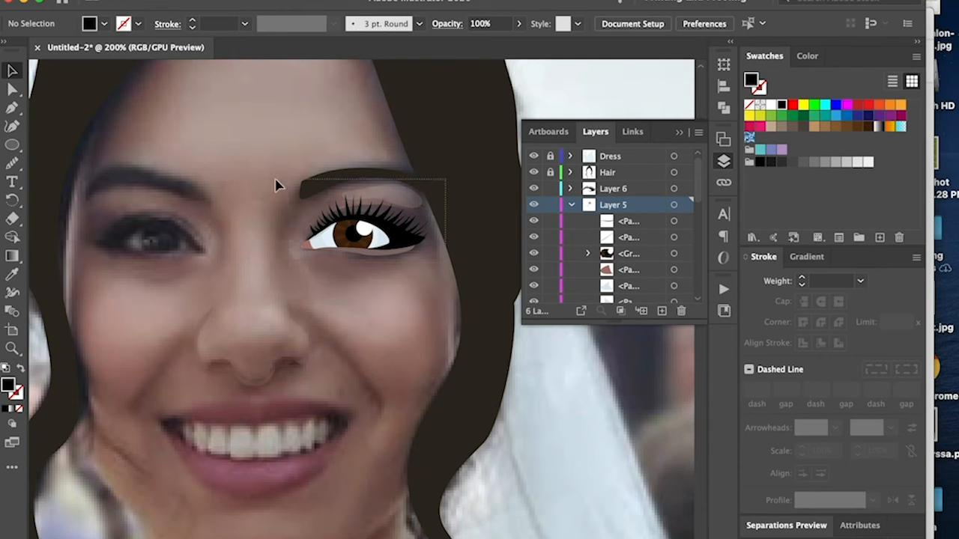
{"action": "key", "text": "super+a"}
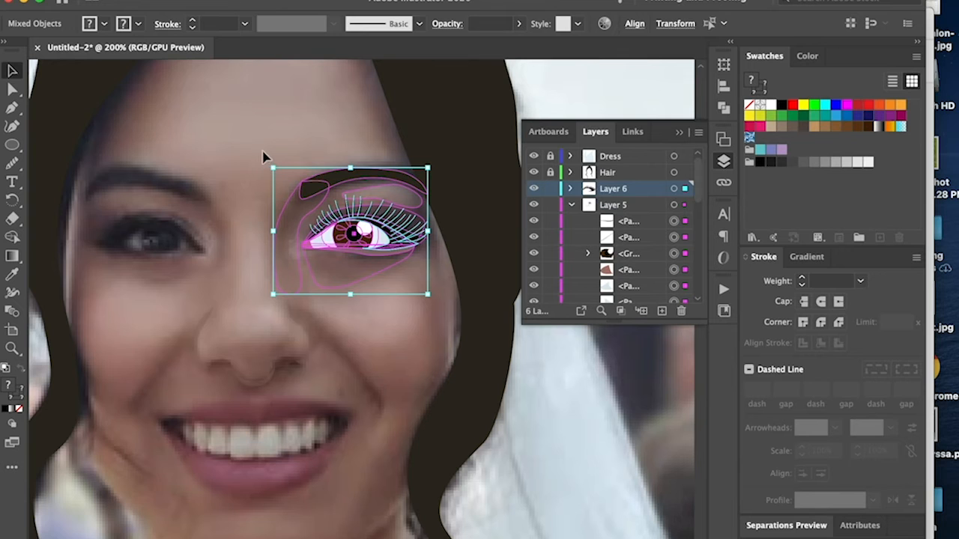
{"action": "scroll", "coordinate": [368, 168], "scroll_direction": "left", "scroll_amount": 3}
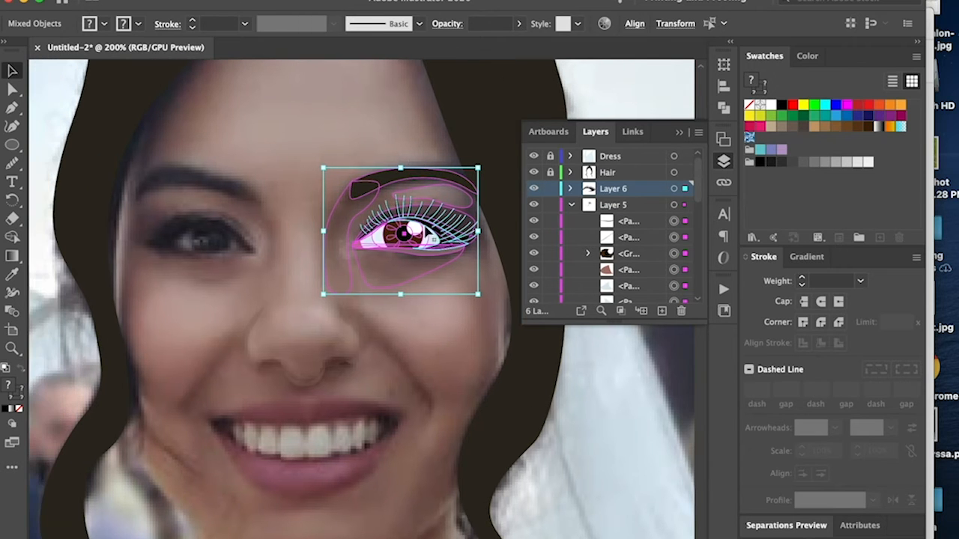
{"action": "left_click", "coordinate": [133, 0]}
{"action": "mouse_move", "coordinate": [174, 0]}
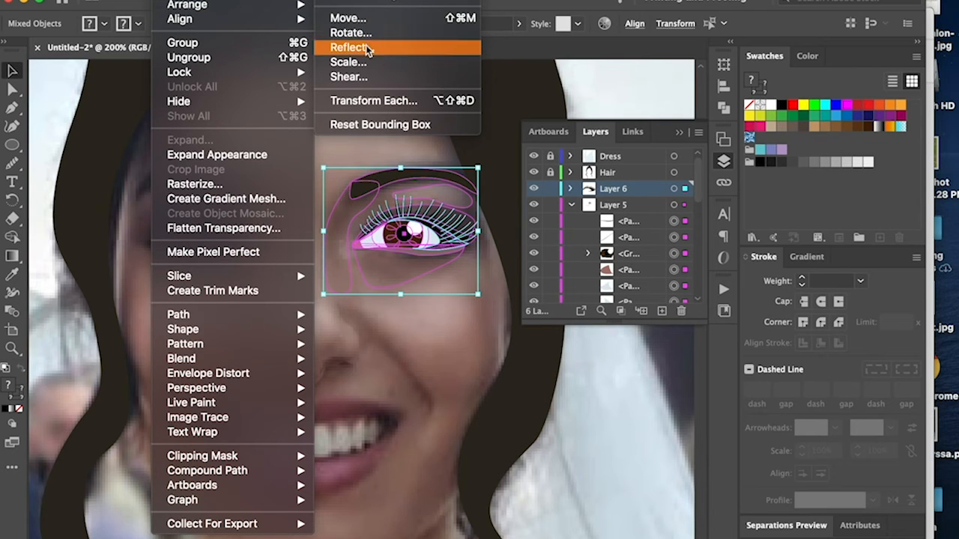
{"action": "left_click", "coordinate": [366, 46]}
{"action": "left_click_drag", "start_coordinate": [480, 123], "coordinate": [673, 125]}
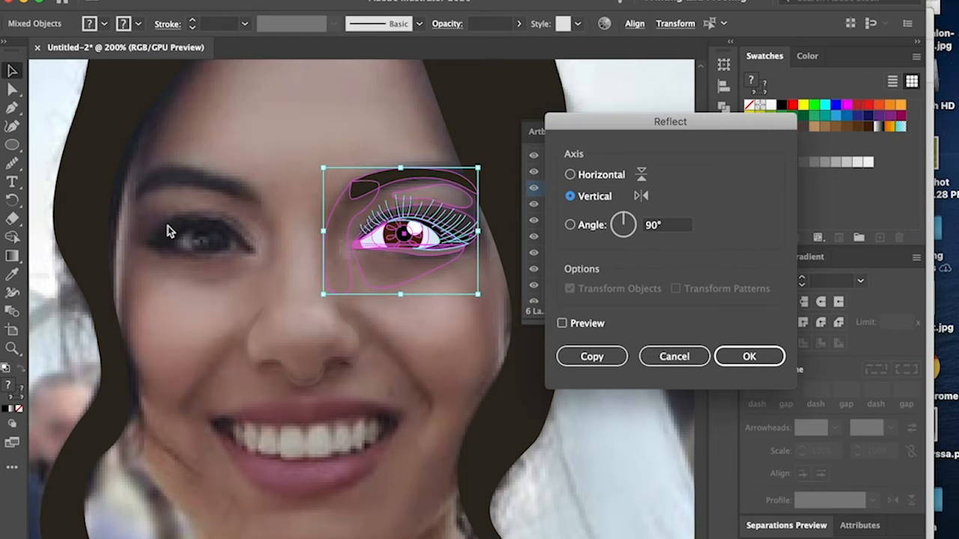
{"action": "left_click", "coordinate": [592, 357]}
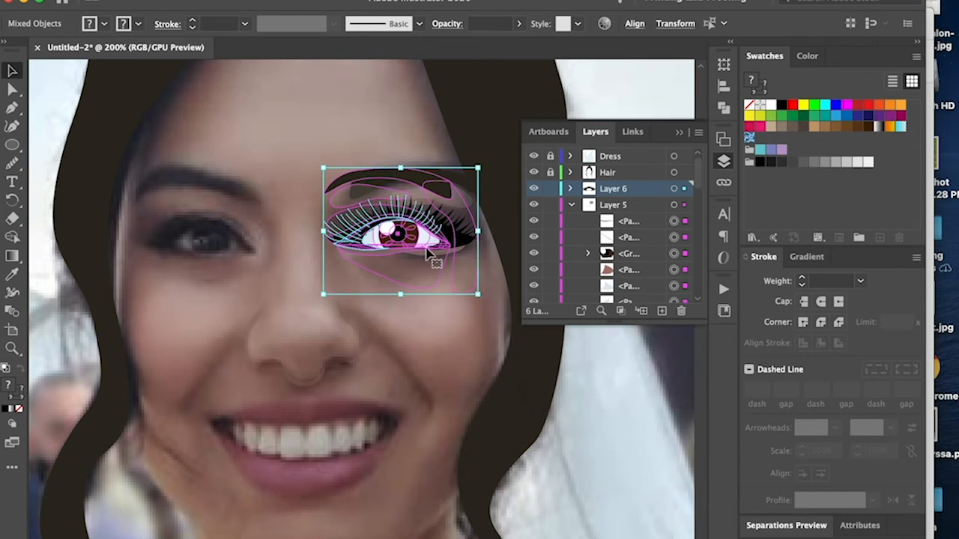
Move the mirrored eye and eyebrow over the opposite eye in the photo and nudge them slightly up to align with the first eye
{"action": "left_click_drag", "start_coordinate": [426, 240], "coordinate": [234, 248]}
{"action": "left_click", "coordinate": [410, 133]}
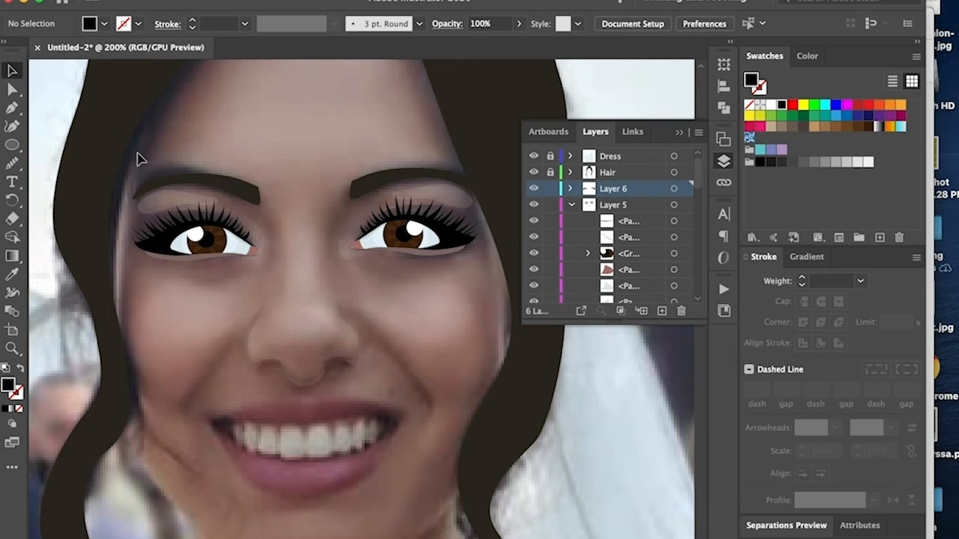
{"action": "left_click", "coordinate": [275, 316]}
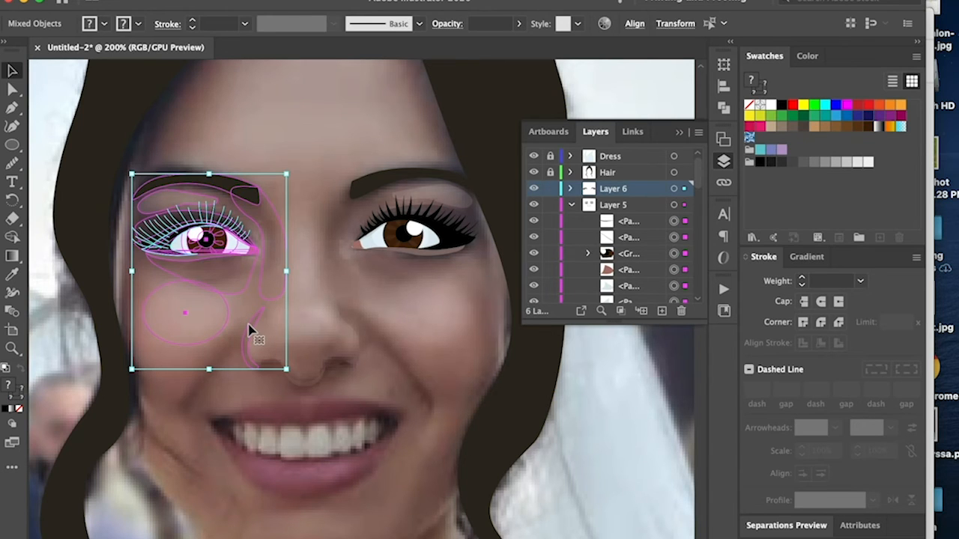
{"action": "left_click", "coordinate": [251, 330], "text": "shift"}
{"action": "left_click", "coordinate": [227, 326], "text": "shift"}
{"action": "key", "text": "Up"}
{"action": "key", "text": "Up"}
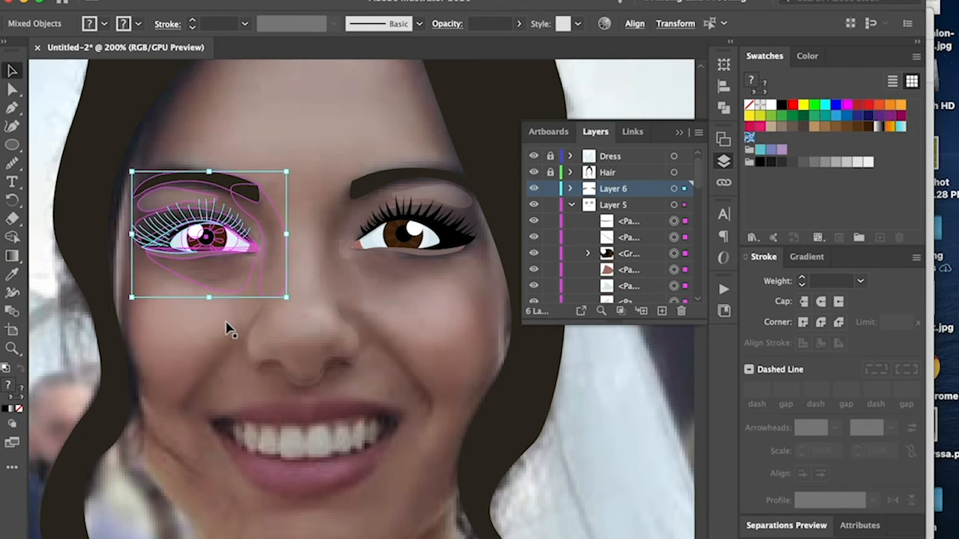
{"action": "key", "text": "Down"}
{"action": "left_click", "coordinate": [319, 166]}
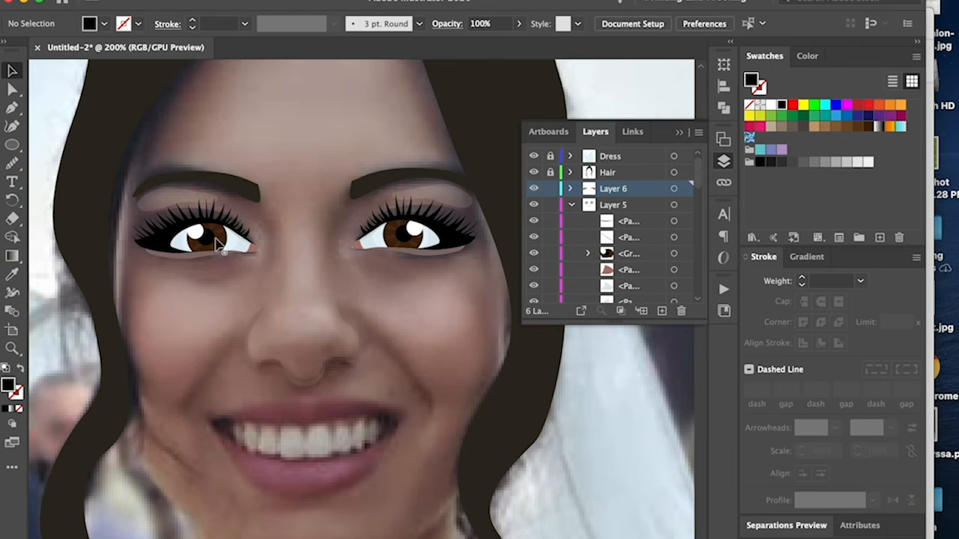
Isolate the mirrored iris group and delete its white highlight
{"action": "key", "text": "super+equal"}
{"action": "key", "text": "super+equal"}
{"action": "scroll", "coordinate": [213, 248], "scroll_direction": "up", "scroll_amount": 2}
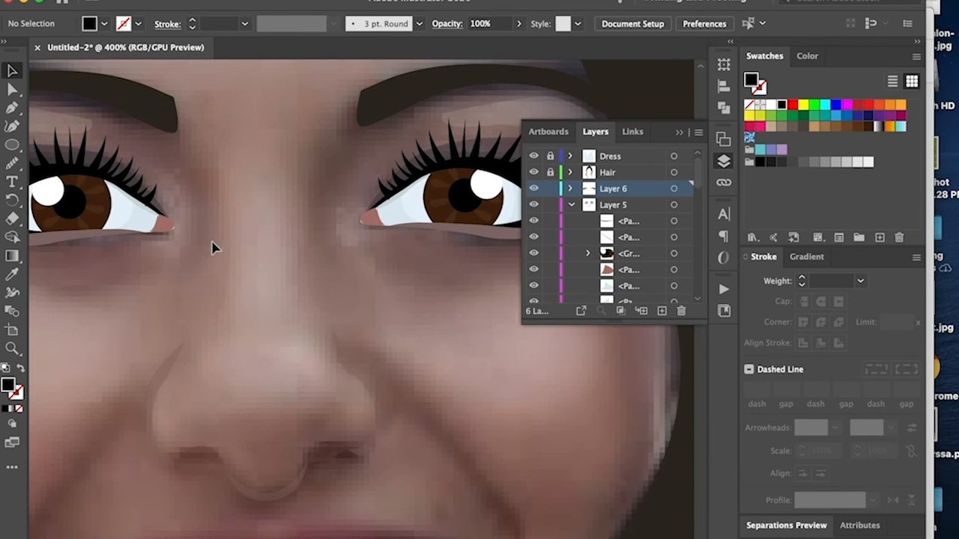
{"action": "scroll", "coordinate": [214, 248], "scroll_direction": "left", "scroll_amount": 3}
{"action": "left_click", "coordinate": [159, 201]}
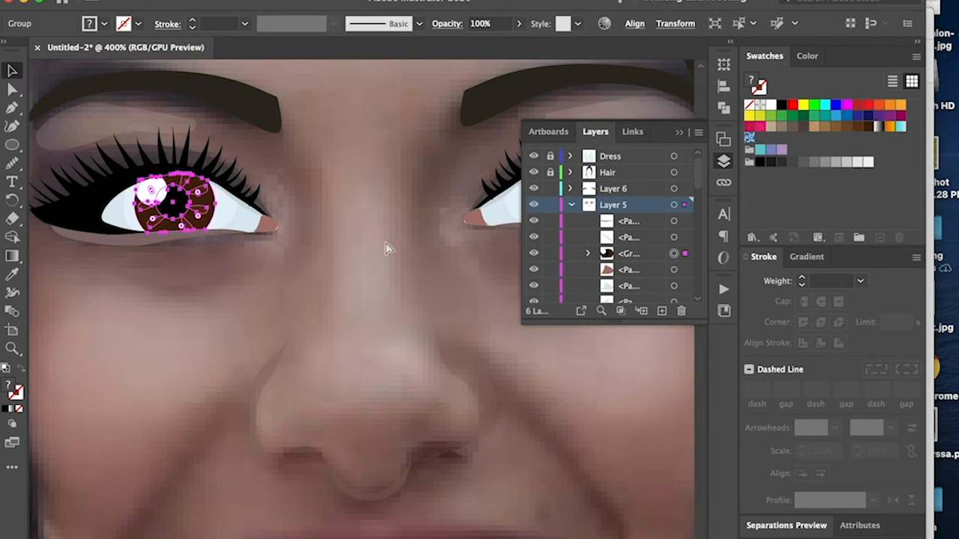
{"action": "key", "text": "super+equal"}
{"action": "key", "text": "super+equal"}
{"action": "double_click", "coordinate": [329, 274]}
{"action": "left_click", "coordinate": [329, 280]}
{"action": "key", "text": "Delete"}
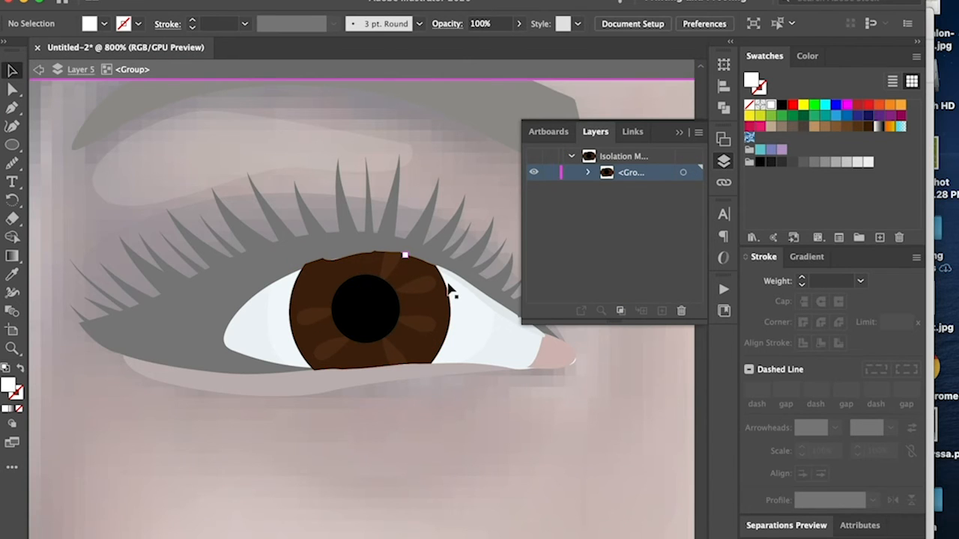
Draw a white circular highlight over the upper inner side of the mirrored pupil and leave the group's isolation
{"action": "key", "text": "l"}
{"action": "mouse_move", "coordinate": [376, 255]}
{"action": "left_mouse_down"}
{"action": "mouse_move", "coordinate": [451, 323]}
{"action": "mouse_move", "coordinate": [420, 288]}
{"action": "left_mouse_up"}
{"action": "key", "text": "v"}
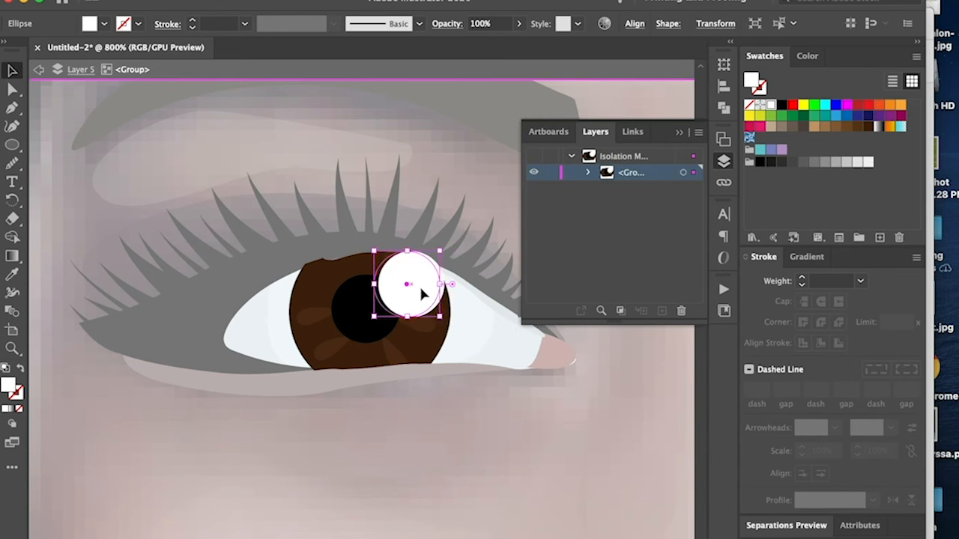
{"action": "double_click", "coordinate": [484, 323]}
Erase the top of the mirrored iris's new white highlight where it overlaps the eyeliner
{"action": "scroll", "coordinate": [502, 336], "scroll_direction": "down", "scroll_amount": 1}
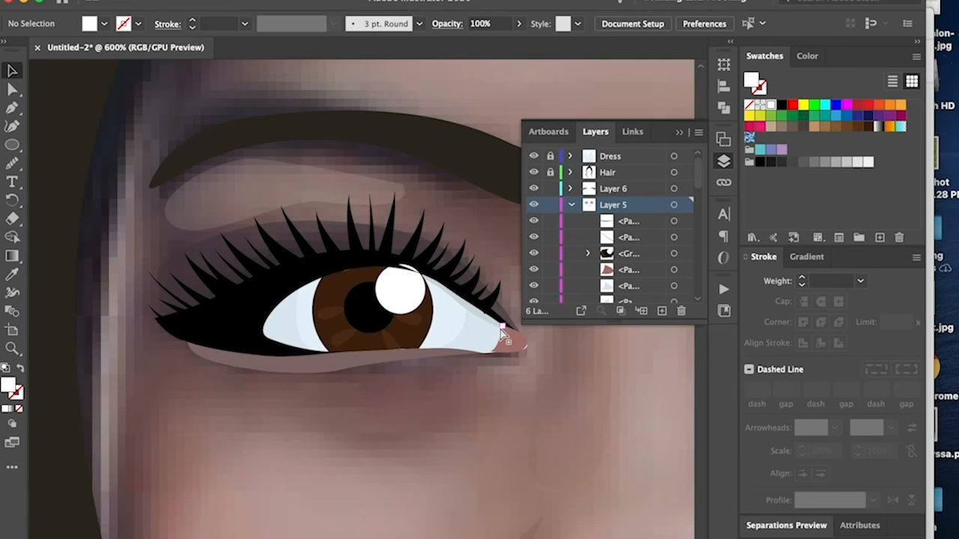
{"action": "scroll", "coordinate": [502, 333], "scroll_direction": "down", "scroll_amount": 4}
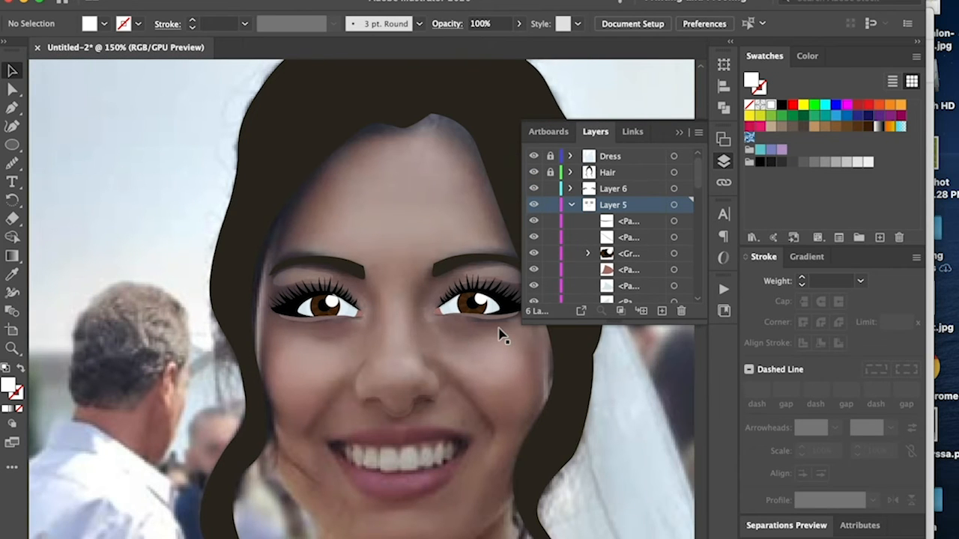
{"action": "scroll", "coordinate": [465, 326], "scroll_direction": "up", "scroll_amount": 6}
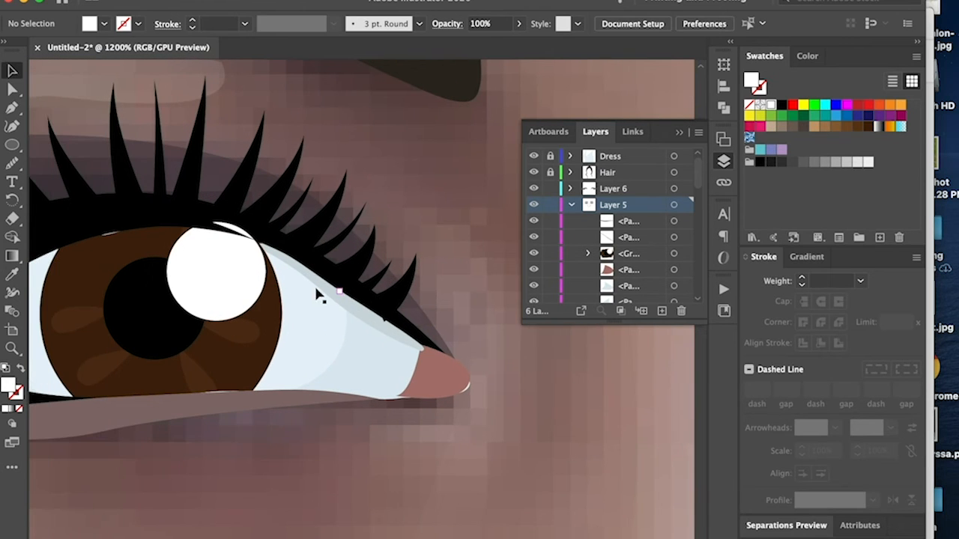
{"action": "left_click", "coordinate": [258, 280]}
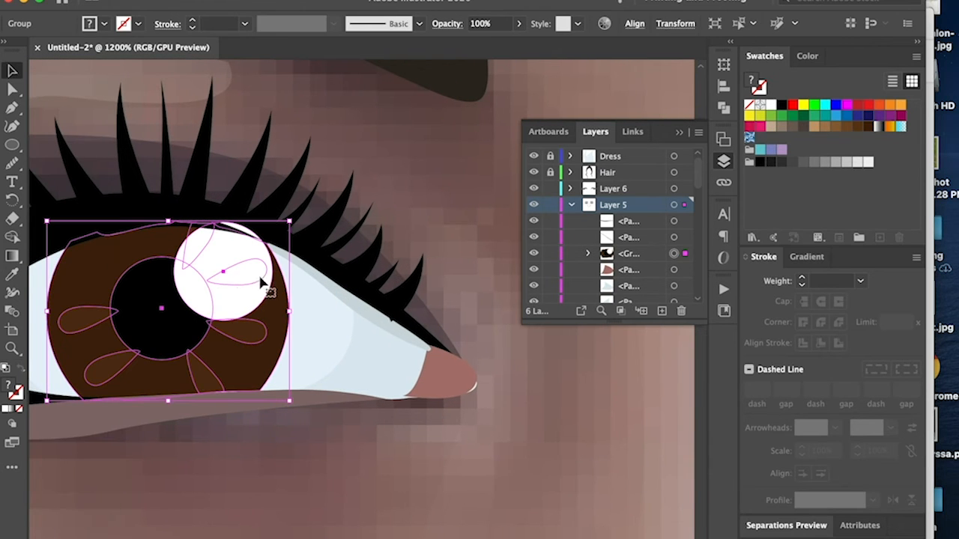
{"action": "double_click", "coordinate": [250, 295]}
{"action": "left_click", "coordinate": [247, 294]}
{"action": "key", "text": "Escape"}
{"action": "key", "text": "e"}
{"action": "left_click", "coordinate": [18, 218]}
{"action": "mouse_move", "coordinate": [231, 212]}
{"action": "left_mouse_down"}
{"action": "mouse_move", "coordinate": [223, 204]}
{"action": "mouse_move", "coordinate": [277, 223]}
{"action": "left_mouse_up"}
{"action": "left_click", "coordinate": [12, 71]}
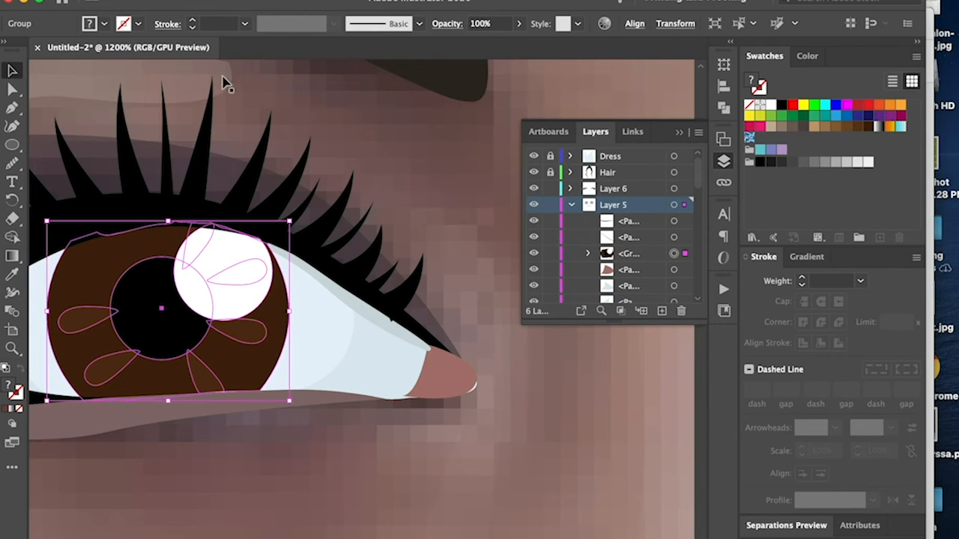
{"action": "left_click", "coordinate": [400, 124]}
Collapse Layer 5 and create a new layer above it for the mouth
{"action": "key", "text": "super+minus"}
{"action": "key", "text": "super+minus"}
{"action": "key", "text": "super+minus"}
{"action": "key", "text": "super+minus"}
{"action": "key", "text": "super+minus"}
{"action": "key", "text": "super+minus"}
{"action": "key", "text": "super+minus"}
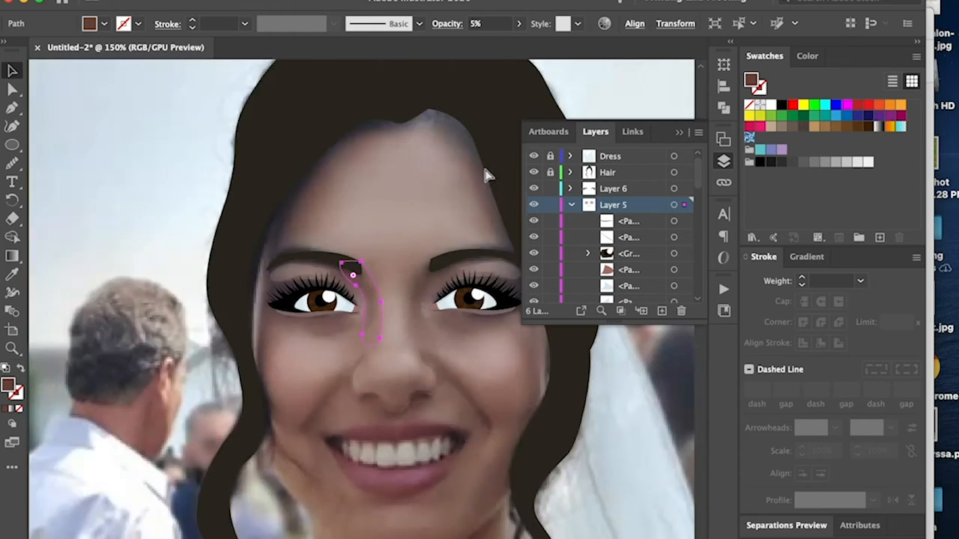
{"action": "left_click", "coordinate": [159, 247]}
{"action": "scroll", "coordinate": [158, 247], "scroll_direction": "right", "scroll_amount": 3}
{"action": "scroll", "coordinate": [158, 247], "scroll_direction": "down", "scroll_amount": 3}
{"action": "key", "text": "super+equal"}
{"action": "key", "text": "super+equal"}
{"action": "key", "text": "super+equal"}
{"action": "scroll", "coordinate": [162, 248], "scroll_direction": "left", "scroll_amount": 6}
{"action": "scroll", "coordinate": [161, 247], "scroll_direction": "down", "scroll_amount": 1}
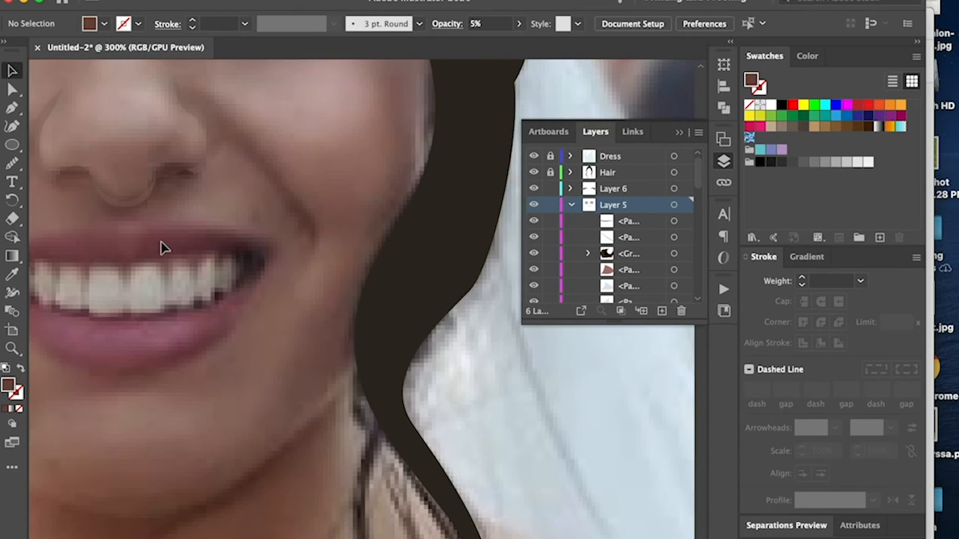
{"action": "key", "text": "super+equal"}
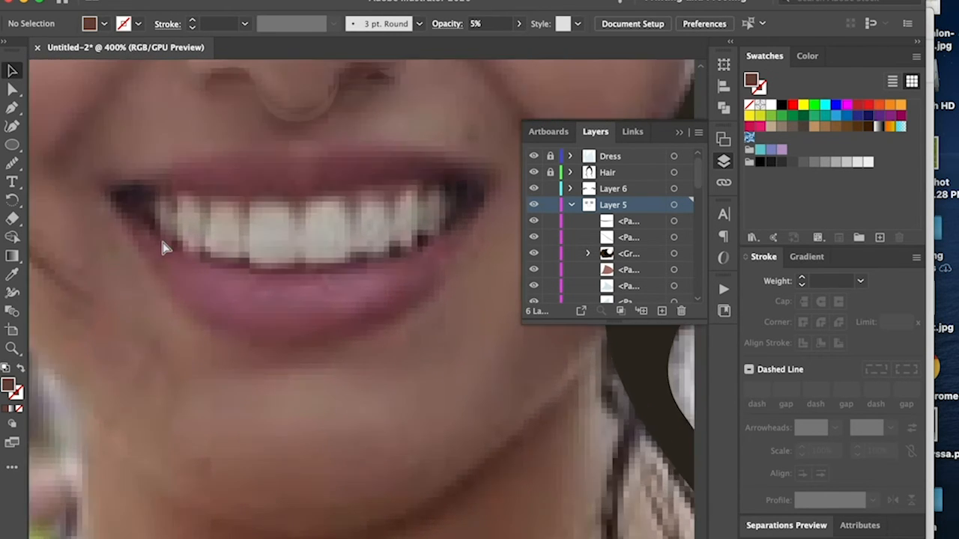
{"action": "left_click", "coordinate": [571, 204]}
{"action": "left_click", "coordinate": [662, 310]}
Trace the upper lip as a closed curved path with the Pen tool, swapping the fill to a stroke while drawing
{"action": "scroll", "coordinate": [311, 246], "scroll_direction": "up", "scroll_amount": 1}
{"action": "key", "text": "p"}
{"action": "scroll", "coordinate": [136, 212], "scroll_direction": "up", "scroll_amount": 1}
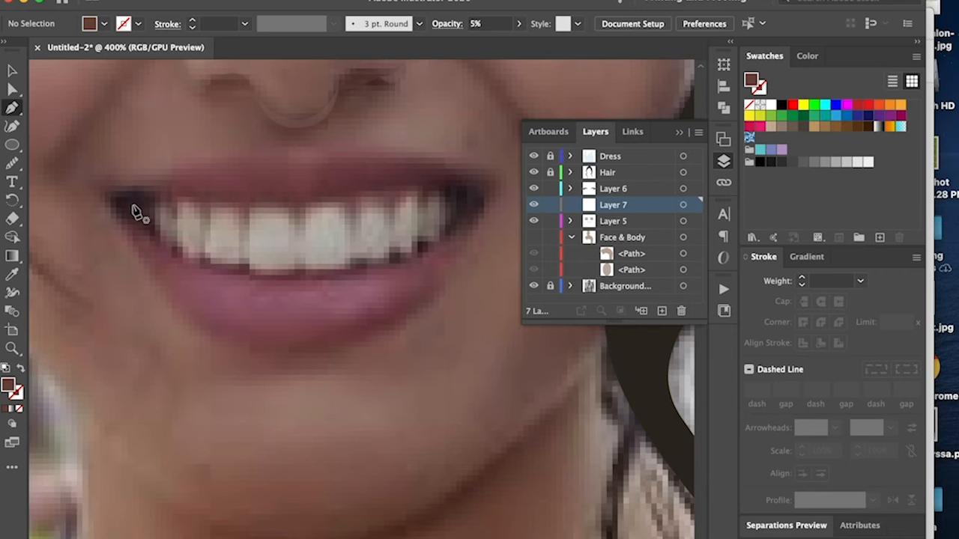
{"action": "left_click", "coordinate": [109, 197]}
{"action": "left_click", "coordinate": [237, 160]}
{"action": "left_click", "coordinate": [316, 162]}
{"action": "left_click", "coordinate": [384, 154]}
{"action": "left_click", "coordinate": [488, 182]}
{"action": "key", "text": "shift+x"}
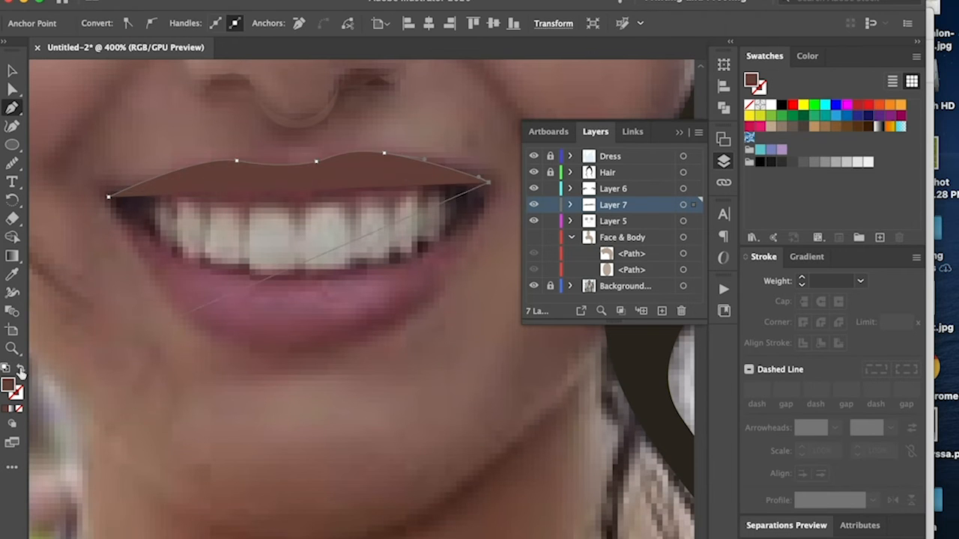
{"action": "left_click_drag", "start_coordinate": [257, 204], "coordinate": [227, 204]}
{"action": "left_click", "coordinate": [110, 198]}
Trace the lower lip as a closed curved path from one mouth corner to the other with the Pen tool
{"action": "left_click", "coordinate": [492, 186]}
{"action": "left_click_drag", "start_coordinate": [394, 266], "coordinate": [343, 279]}
{"action": "left_click_drag", "start_coordinate": [175, 251], "coordinate": [137, 218]}
{"action": "left_click", "coordinate": [111, 203]}
{"action": "left_click_drag", "start_coordinate": [195, 319], "coordinate": [229, 348]}
{"action": "left_click_drag", "start_coordinate": [381, 329], "coordinate": [420, 309]}
{"action": "left_click_drag", "start_coordinate": [491, 188], "coordinate": [509, 139]}
{"action": "key", "text": "v"}
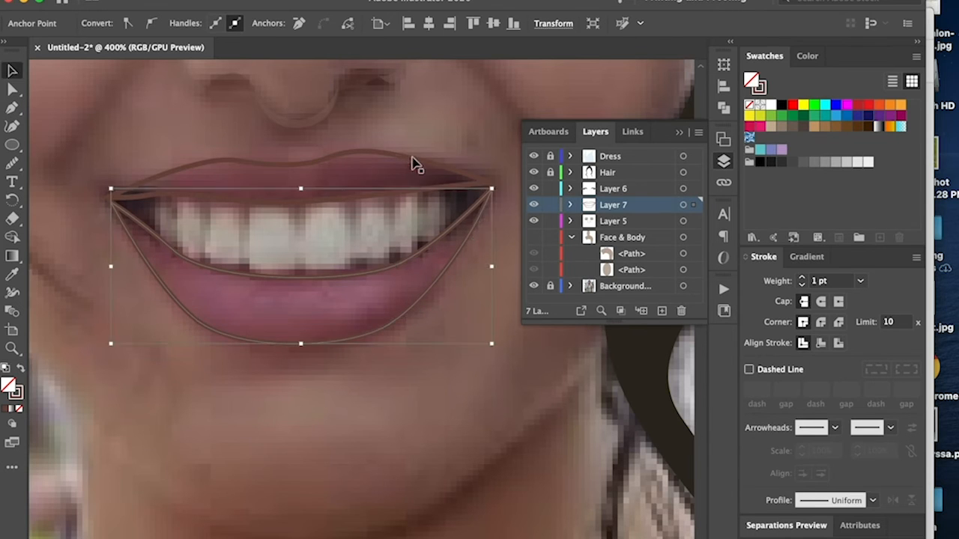
Fill both lip shapes with a dark maroon sampled from the photo's upper lip
{"action": "left_click", "coordinate": [411, 159], "text": "shift"}
{"action": "key", "text": "i"}
{"action": "left_click", "coordinate": [343, 173]}
{"action": "left_click", "coordinate": [12, 71]}
{"action": "left_click", "coordinate": [377, 177]}
{"action": "key", "text": "i"}
{"action": "left_click", "coordinate": [209, 169]}
{"action": "left_click", "coordinate": [209, 169]}
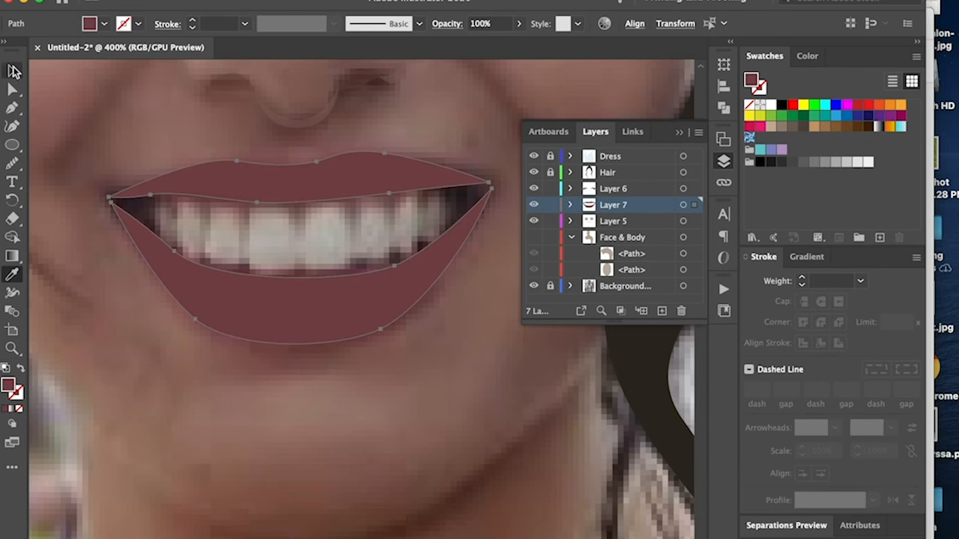
Create a new layer above the lip layer and hide the lips
{"action": "left_click", "coordinate": [12, 71]}
{"action": "left_click", "coordinate": [661, 311]}
{"action": "left_click", "coordinate": [534, 221]}
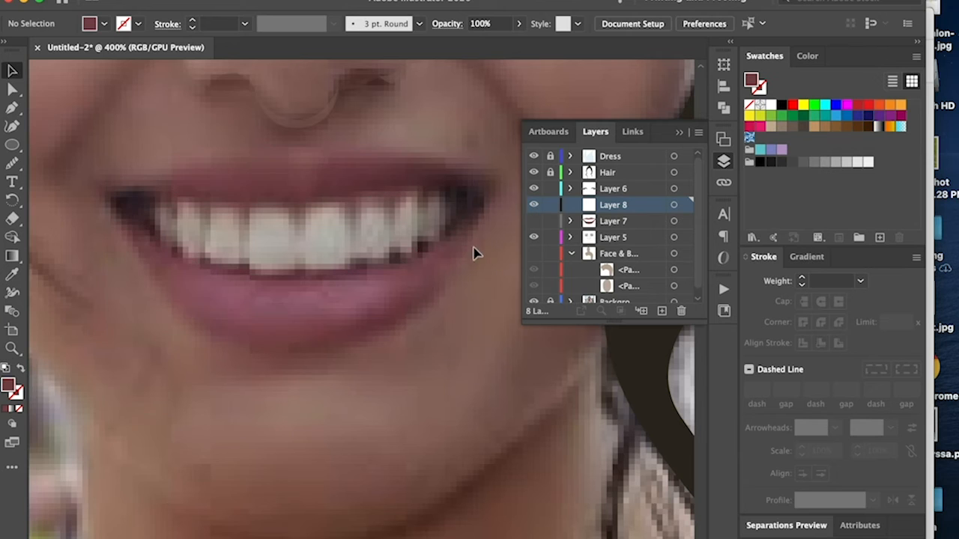
Trace the upper front tooth just right of the centre gap as a closed curved path with the Pen tool, swapping its fill to a stroke
{"action": "key", "text": "p"}
{"action": "key", "text": "ctrl+plus"}
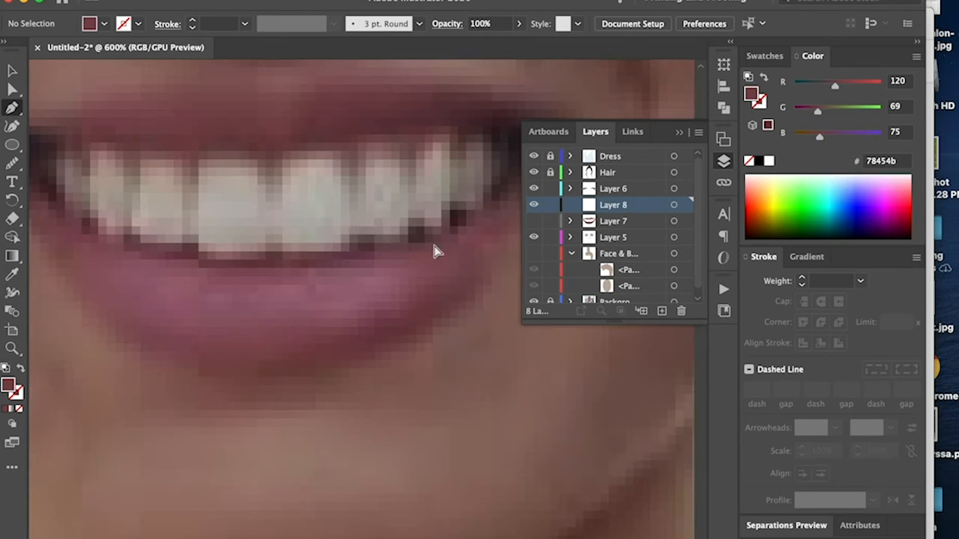
{"action": "left_click", "coordinate": [273, 181]}
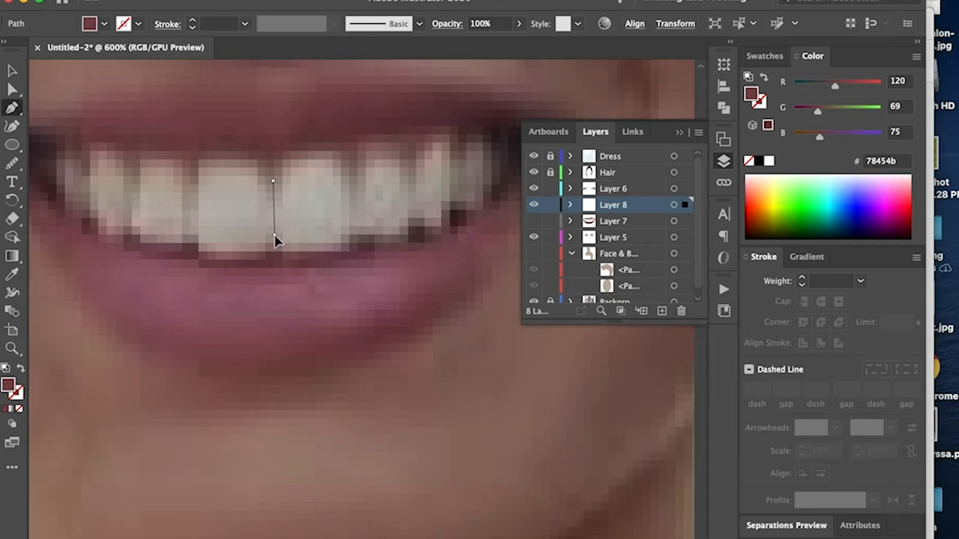
{"action": "left_click", "coordinate": [274, 236]}
{"action": "left_click_drag", "start_coordinate": [342, 251], "coordinate": [342, 251]}
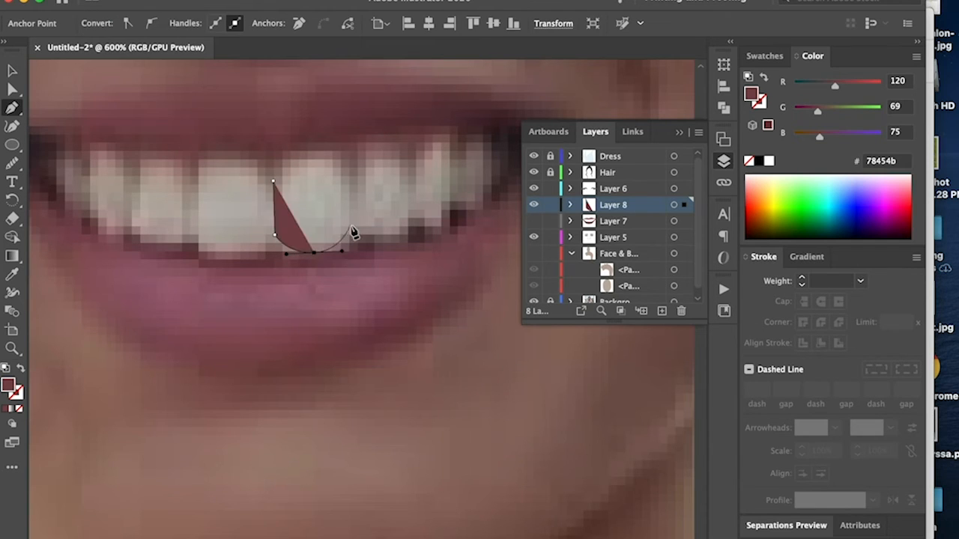
{"action": "left_click_drag", "start_coordinate": [350, 215], "coordinate": [350, 189]}
{"action": "left_click_drag", "start_coordinate": [325, 152], "coordinate": [309, 145]}
{"action": "left_click_drag", "start_coordinate": [272, 180], "coordinate": [275, 214]}
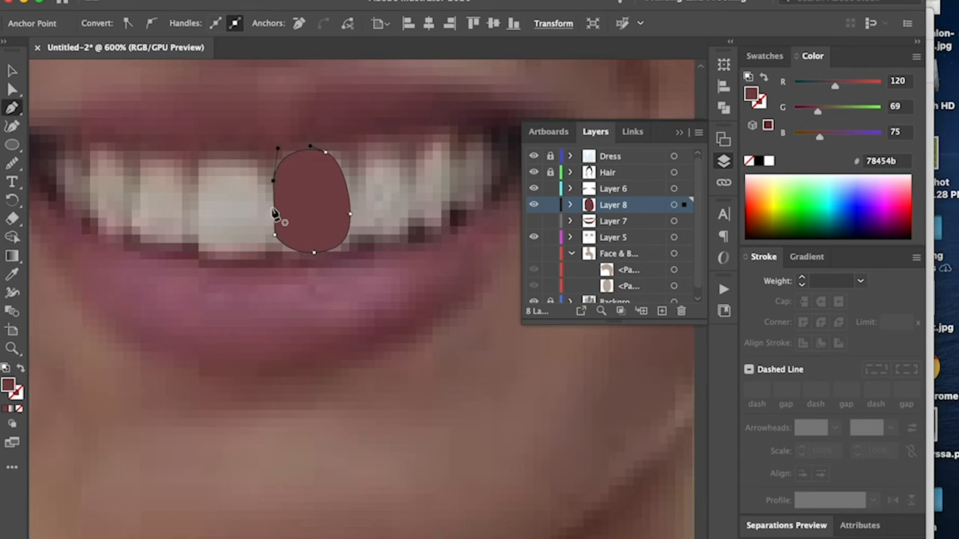
{"action": "left_click", "coordinate": [20, 369]}
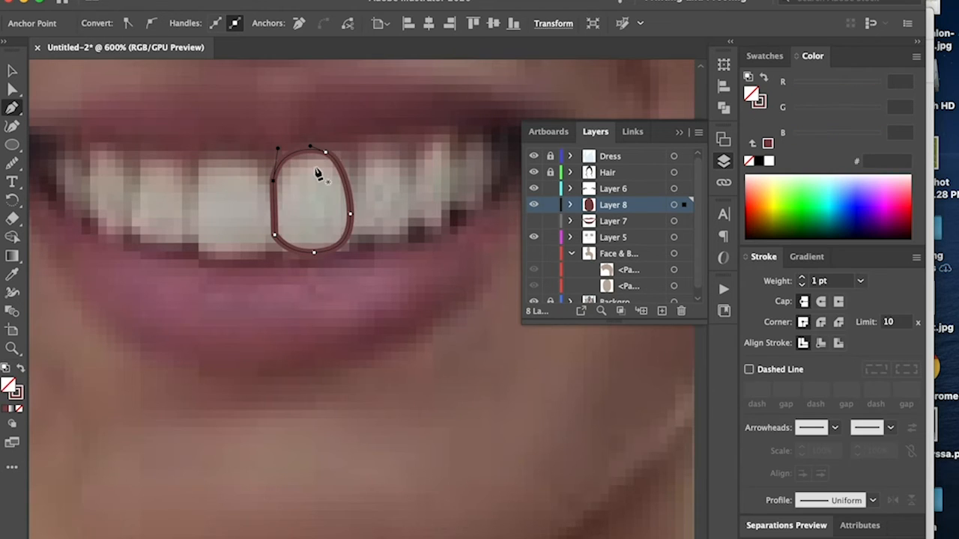
Trace the other front tooth, just left of the centre gap, as a closed curved outline
{"action": "left_click", "coordinate": [228, 155]}
{"action": "left_click_drag", "start_coordinate": [272, 182], "coordinate": [273, 211]}
{"action": "left_click", "coordinate": [274, 237]}
{"action": "left_click_drag", "start_coordinate": [233, 257], "coordinate": [204, 257]}
{"action": "left_click_drag", "start_coordinate": [197, 208], "coordinate": [257, 156]}
Outline the tooth directly right of the two front teeth as a closed curved path
{"action": "left_click", "coordinate": [346, 182]}
{"action": "left_click_drag", "start_coordinate": [365, 145], "coordinate": [375, 133]}
{"action": "left_click_drag", "start_coordinate": [403, 168], "coordinate": [412, 190]}
{"action": "left_click_drag", "start_coordinate": [391, 237], "coordinate": [372, 240]}
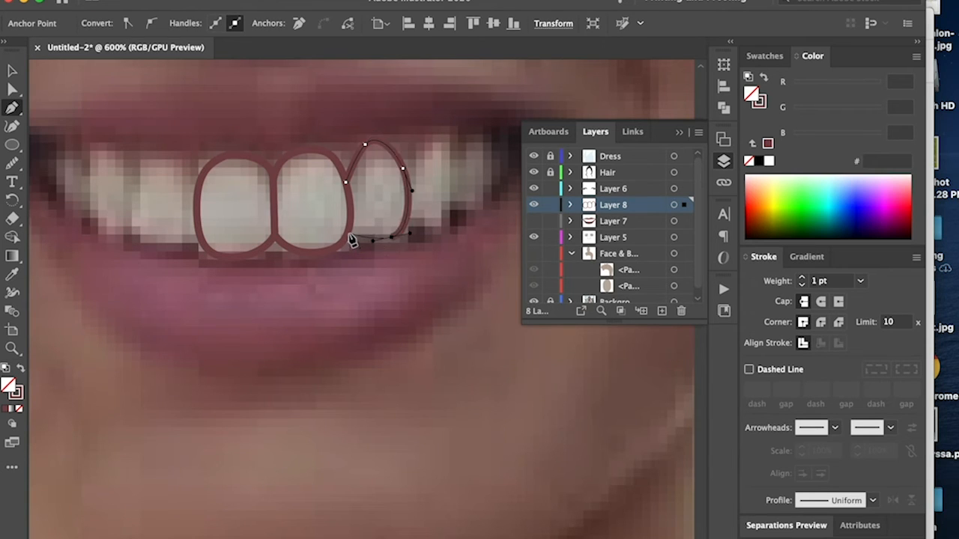
{"action": "left_click", "coordinate": [348, 233]}
{"action": "left_click", "coordinate": [346, 182]}
Outline the tooth directly left of the two front teeth as a closed curved path
{"action": "left_click_drag", "start_coordinate": [154, 155], "coordinate": [142, 167]}
{"action": "left_click", "coordinate": [139, 211]}
{"action": "left_click_drag", "start_coordinate": [138, 231], "coordinate": [197, 243]}
{"action": "left_click", "coordinate": [200, 238]}
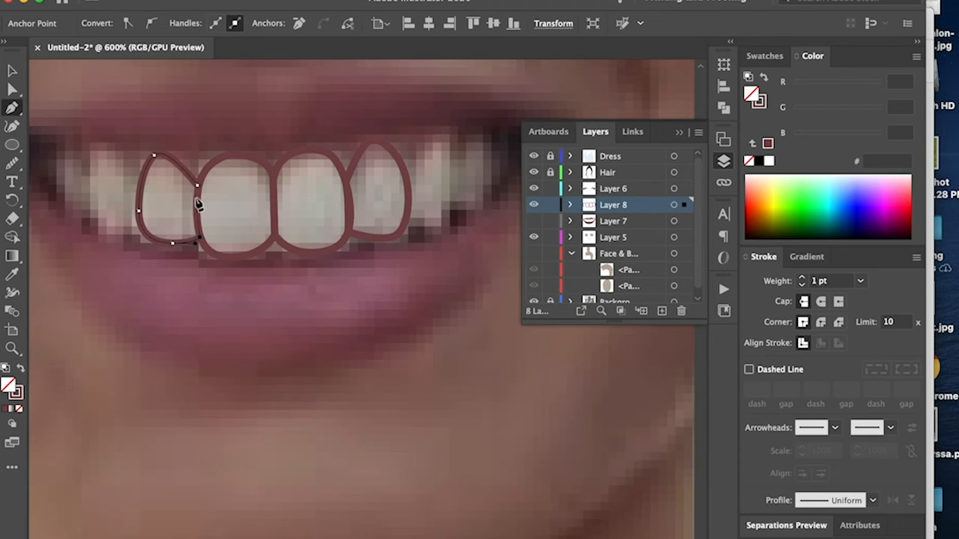
{"action": "left_click_drag", "start_coordinate": [198, 185], "coordinate": [179, 159]}
Trace the third tooth right of the centre gap as a closed pointed outline sharing its neighbour's edge
{"action": "left_click", "coordinate": [403, 169]}
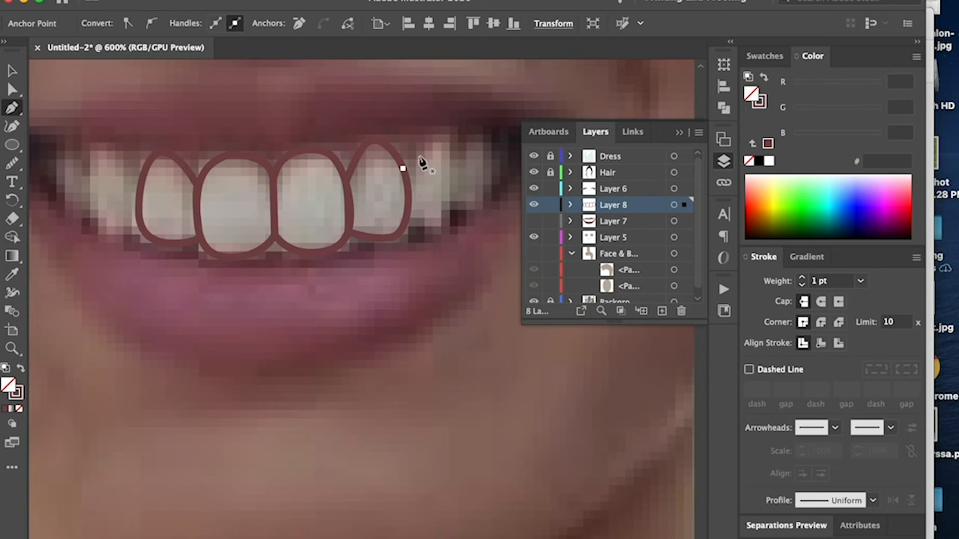
{"action": "left_click_drag", "start_coordinate": [432, 133], "coordinate": [443, 124]}
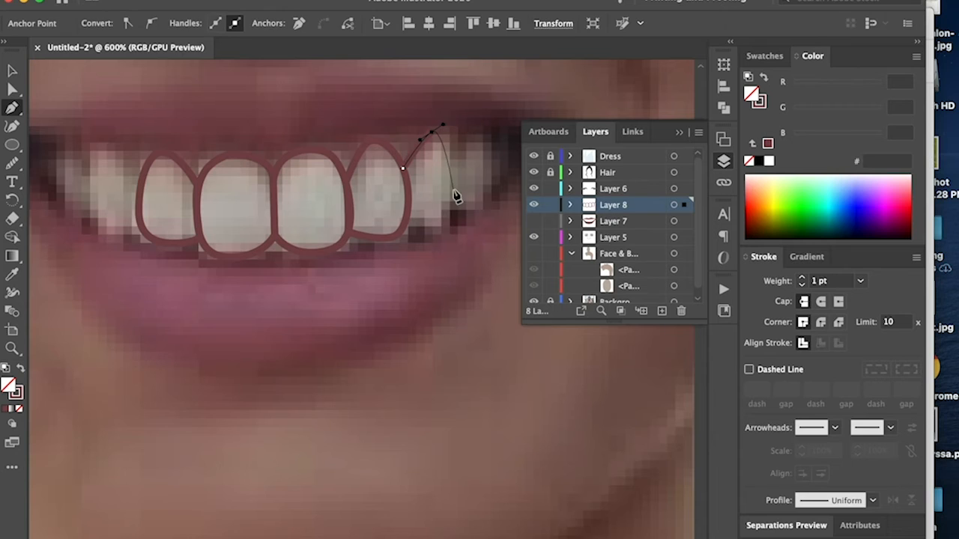
{"action": "left_click", "coordinate": [451, 179]}
{"action": "left_click_drag", "start_coordinate": [432, 221], "coordinate": [406, 216]}
{"action": "left_click_drag", "start_coordinate": [403, 168], "coordinate": [386, 140]}
Trace the third tooth left of the centre gap as a closed pointed outline, redoing its lower edge
{"action": "left_click", "coordinate": [139, 177]}
{"action": "left_click_drag", "start_coordinate": [109, 151], "coordinate": [97, 148]}
{"action": "left_click", "coordinate": [90, 202]}
{"action": "mouse_move", "coordinate": [89, 202]}
{"action": "left_mouse_down"}
{"action": "mouse_move", "coordinate": [91, 215]}
{"action": "mouse_move", "coordinate": [94, 193]}
{"action": "mouse_move", "coordinate": [94, 212]}
{"action": "mouse_move", "coordinate": [135, 234]}
{"action": "left_mouse_up"}
{"action": "key", "text": "super+z"}
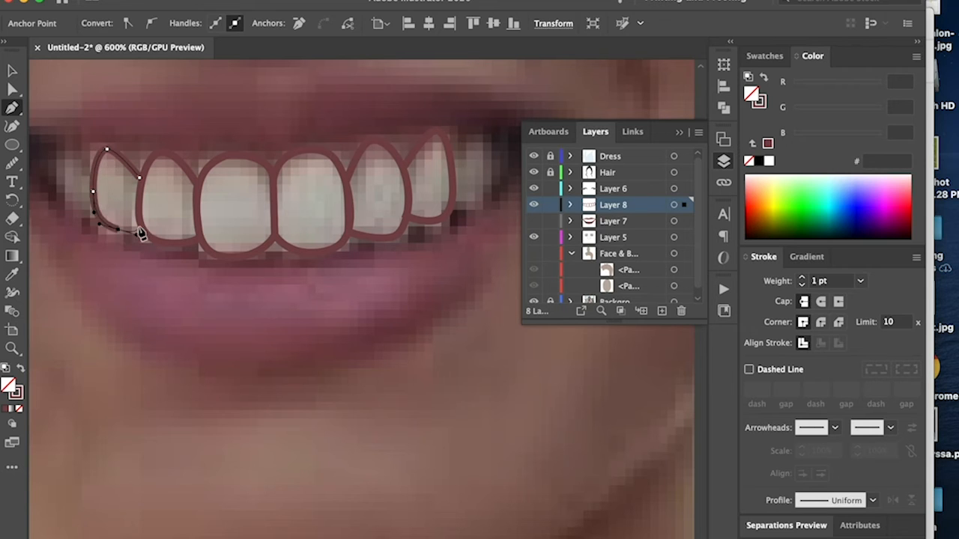
{"action": "left_click", "coordinate": [137, 223]}
{"action": "left_click", "coordinate": [140, 179]}
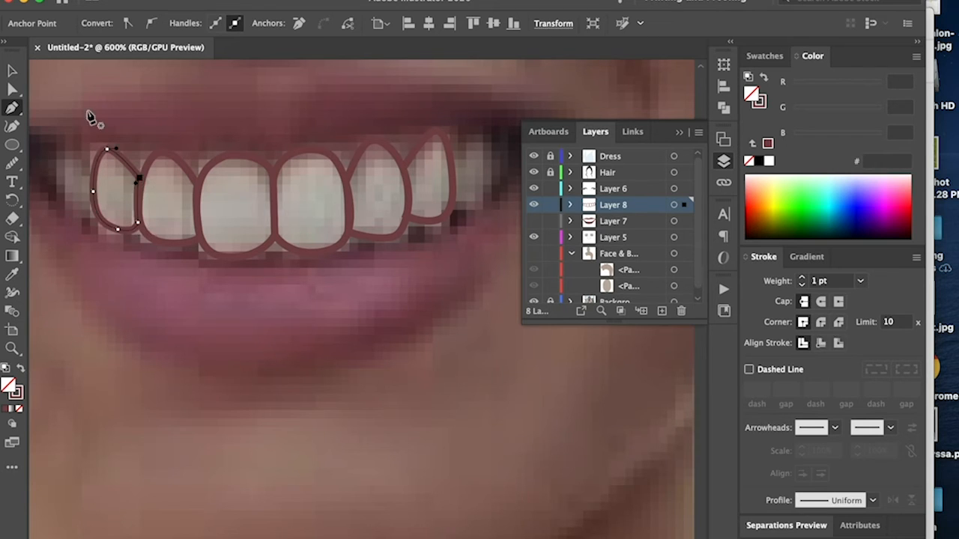
Refine the top anchor points of the pointed third teeth on both sides of the smile
{"action": "left_click", "coordinate": [107, 150]}
{"action": "scroll", "coordinate": [447, 163], "scroll_direction": "right", "scroll_amount": 1}
{"action": "left_click", "coordinate": [423, 143], "text": "super"}
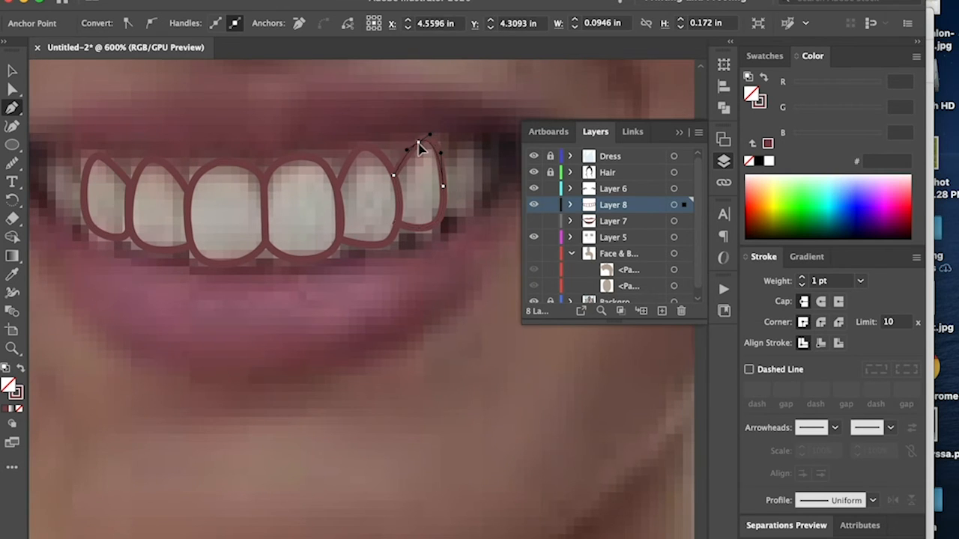
{"action": "left_click", "coordinate": [463, 162]}
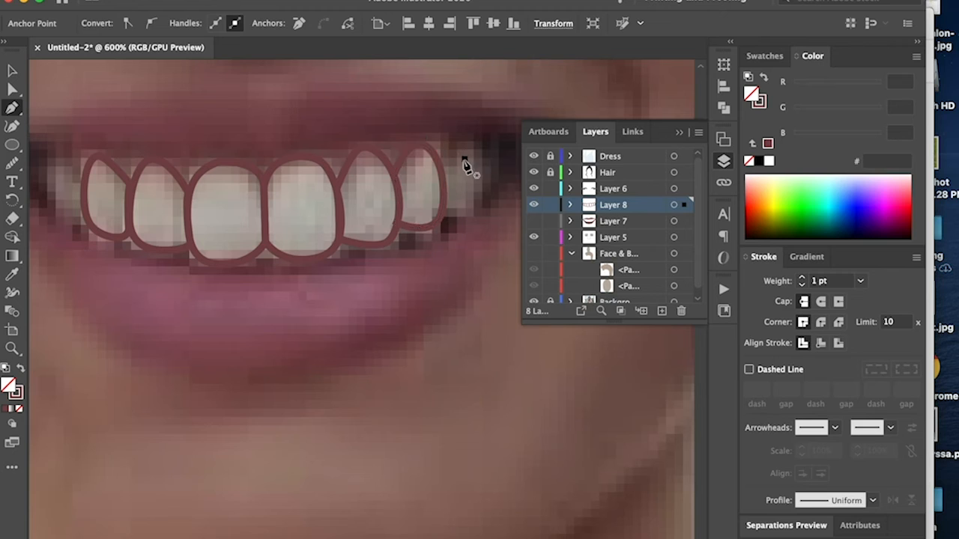
{"action": "key", "text": "super+z"}
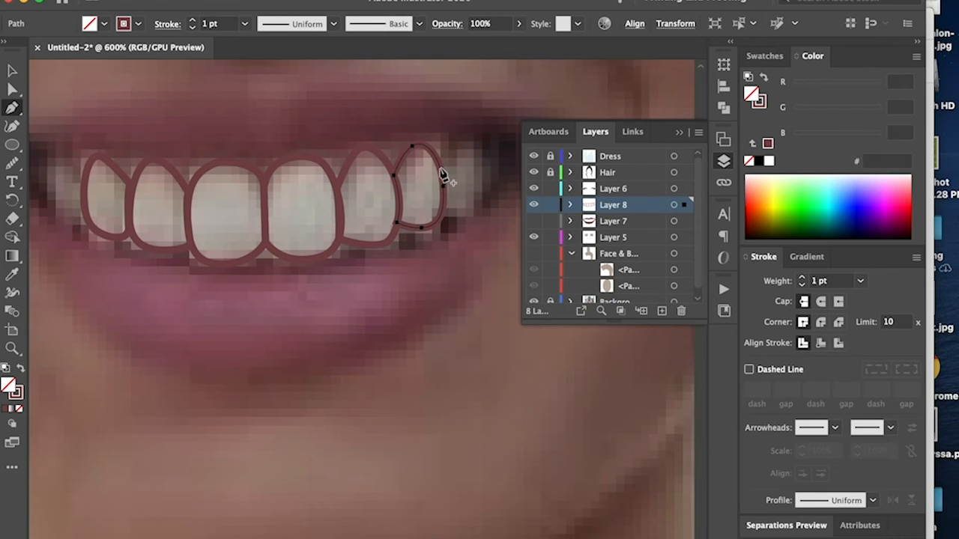
Outline the fourth and outermost tooth on the left side of the smile as a closed path
{"action": "left_click", "coordinate": [83, 177]}
{"action": "left_click_drag", "start_coordinate": [56, 159], "coordinate": [42, 159]}
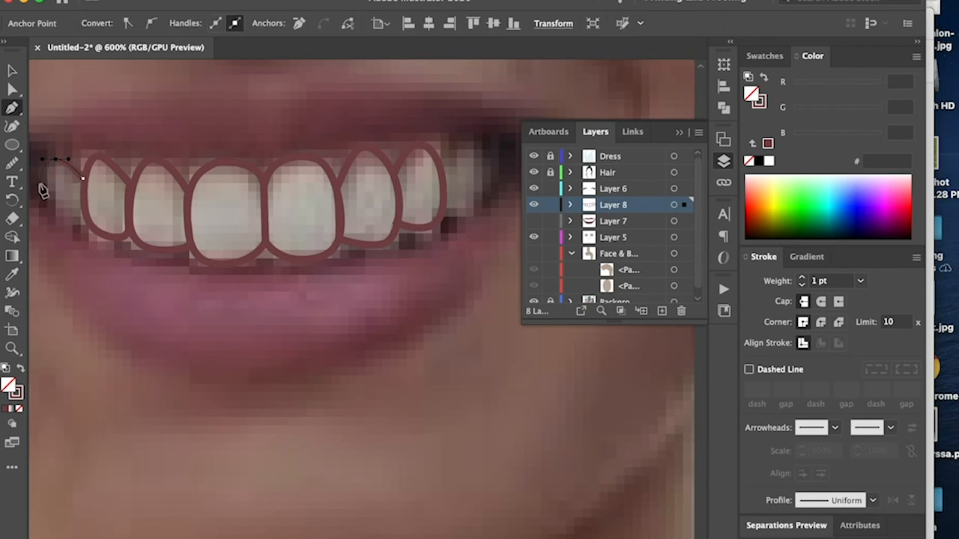
{"action": "scroll", "coordinate": [42, 189], "scroll_direction": "left", "scroll_amount": 3}
{"action": "left_click_drag", "start_coordinate": [122, 227], "coordinate": [134, 228]}
{"action": "left_click", "coordinate": [142, 178]}
Outline the fourth and outermost tooth on the right side of the smile as a closed path
{"action": "scroll", "coordinate": [293, 170], "scroll_direction": "right", "scroll_amount": 8}
{"action": "left_click", "coordinate": [290, 169]}
{"action": "left_click_drag", "start_coordinate": [304, 147], "coordinate": [332, 147]}
{"action": "left_click_drag", "start_coordinate": [316, 210], "coordinate": [303, 220]}
{"action": "left_click", "coordinate": [291, 170]}
Select all the tooth outlines and fill them with a light grey sampled from the photo's front tooth
{"action": "key", "text": "super+minus"}
{"action": "key", "text": "super+minus"}
{"action": "key", "text": "super+minus"}
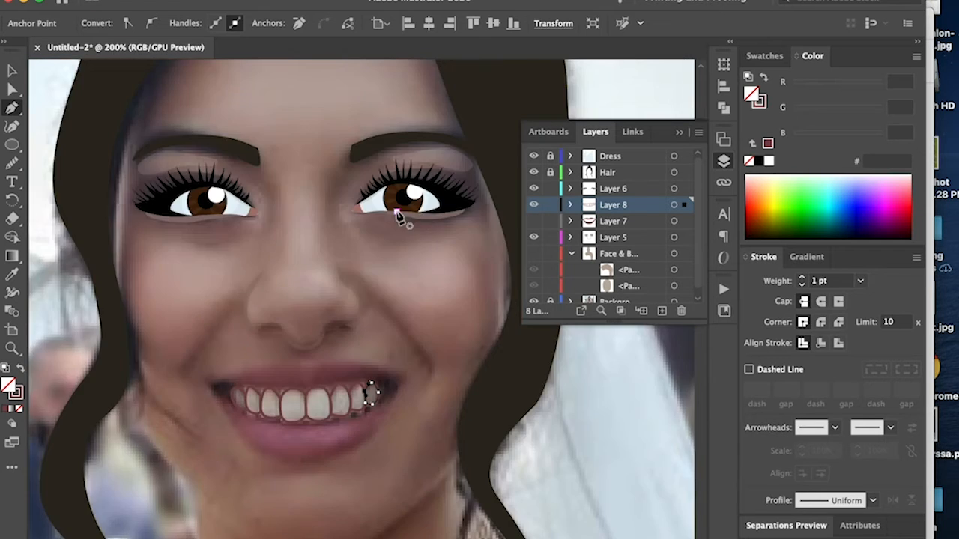
{"action": "key", "text": "super+equal"}
{"action": "key", "text": "super+equal"}
{"action": "scroll", "coordinate": [366, 217], "scroll_direction": "up", "scroll_amount": 5}
{"action": "scroll", "coordinate": [356, 210], "scroll_direction": "down", "scroll_amount": 10}
{"action": "scroll", "coordinate": [359, 210], "scroll_direction": "left", "scroll_amount": 5}
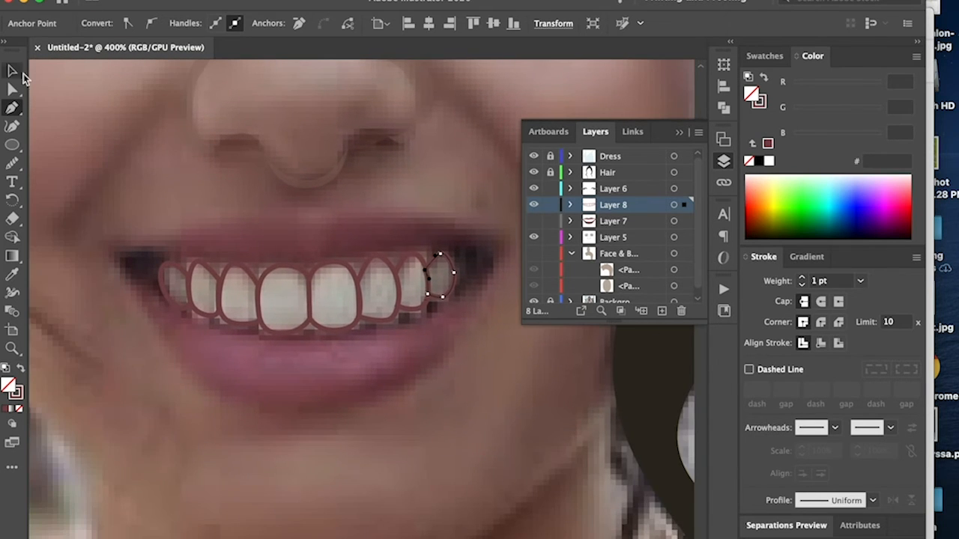
{"action": "left_click", "coordinate": [13, 71]}
{"action": "left_click", "coordinate": [283, 264]}
{"action": "left_click", "coordinate": [13, 167]}
{"action": "left_click", "coordinate": [13, 71]}
{"action": "left_click", "coordinate": [341, 264], "text": "shift"}
{"action": "left_click", "coordinate": [394, 264], "text": "shift"}
{"action": "left_click", "coordinate": [424, 264], "text": "shift"}
{"action": "left_click", "coordinate": [238, 265], "text": "shift"}
{"action": "left_click", "coordinate": [12, 274]}
{"action": "left_click", "coordinate": [347, 299]}
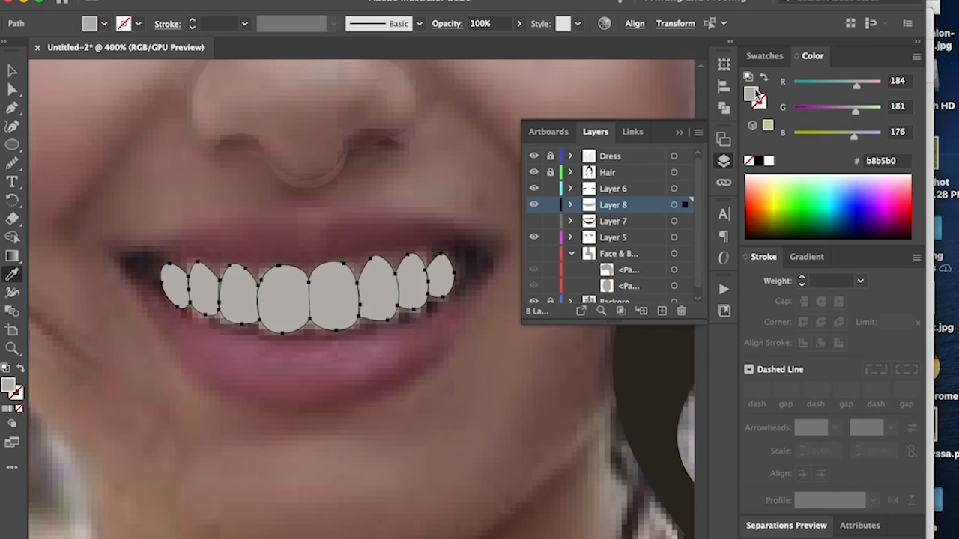
Lighten the fill of the selected teeth to the off-white e5e2df
{"action": "double_click", "coordinate": [9, 385]}
{"action": "left_click", "coordinate": [13, 71]}
{"action": "left_click", "coordinate": [232, 129]}
Rename the layer holding the teeth as Teeth and the layer holding the lip shapes as Lips
{"action": "double_click", "coordinate": [613, 205]}
{"action": "type", "text": "Teeth"}
{"action": "key", "text": "Tab"}
{"action": "type", "text": "Lips"}
{"action": "key", "text": "Tab"}
Hide the Teeth layer and create a new layer above it
{"action": "left_click", "coordinate": [534, 204]}
{"action": "left_click", "coordinate": [662, 311]}
{"action": "left_click_drag", "start_coordinate": [613, 238], "coordinate": [613, 198]}
Trace the upper gum area behind the teeth as a closed stroked path and move its layer below the Lips layer
{"action": "left_click", "coordinate": [12, 108]}
{"action": "left_click", "coordinate": [466, 244]}
{"action": "left_click", "coordinate": [458, 266]}
{"action": "left_click_drag", "start_coordinate": [302, 295], "coordinate": [232, 289]}
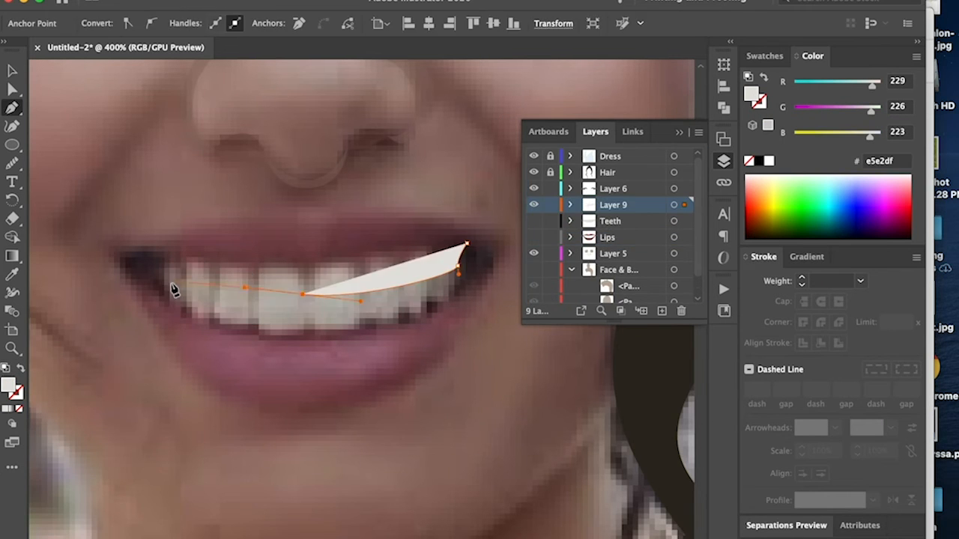
{"action": "left_click", "coordinate": [166, 284]}
{"action": "left_click_drag", "start_coordinate": [150, 253], "coordinate": [152, 239]}
{"action": "left_click_drag", "start_coordinate": [287, 236], "coordinate": [323, 235]}
{"action": "left_click", "coordinate": [413, 231]}
{"action": "left_click_drag", "start_coordinate": [466, 244], "coordinate": [489, 258]}
{"action": "left_click_drag", "start_coordinate": [643, 207], "coordinate": [630, 244]}
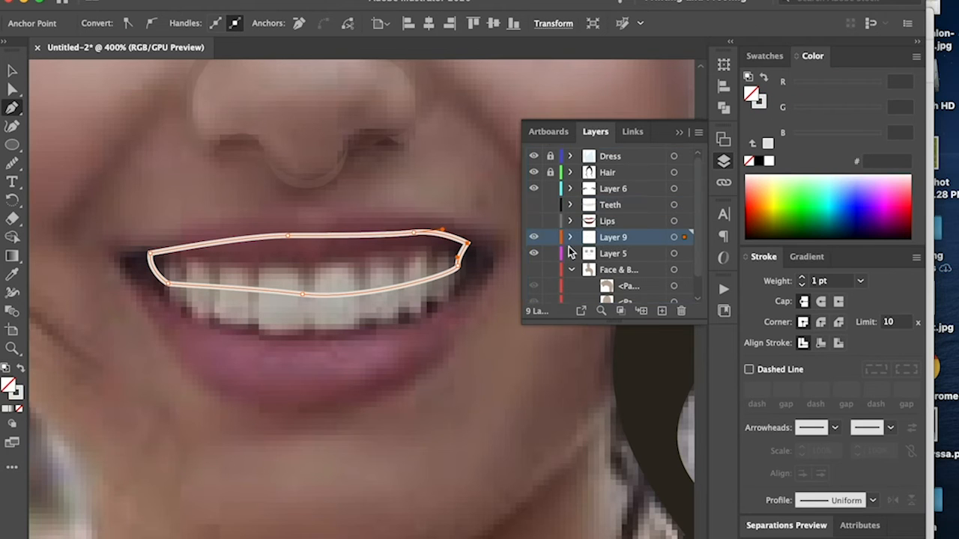
Fill the gum shape with a tone sampled from the photo, show the Teeth and Lips layers, and adjust the fill to 7a535a
{"action": "left_click", "coordinate": [12, 274]}
{"action": "left_click", "coordinate": [336, 340]}
{"action": "left_click", "coordinate": [332, 337]}
{"action": "left_click", "coordinate": [12, 71]}
{"action": "left_click", "coordinate": [534, 206]}
{"action": "left_click", "coordinate": [534, 221]}
{"action": "double_click", "coordinate": [8, 385]}
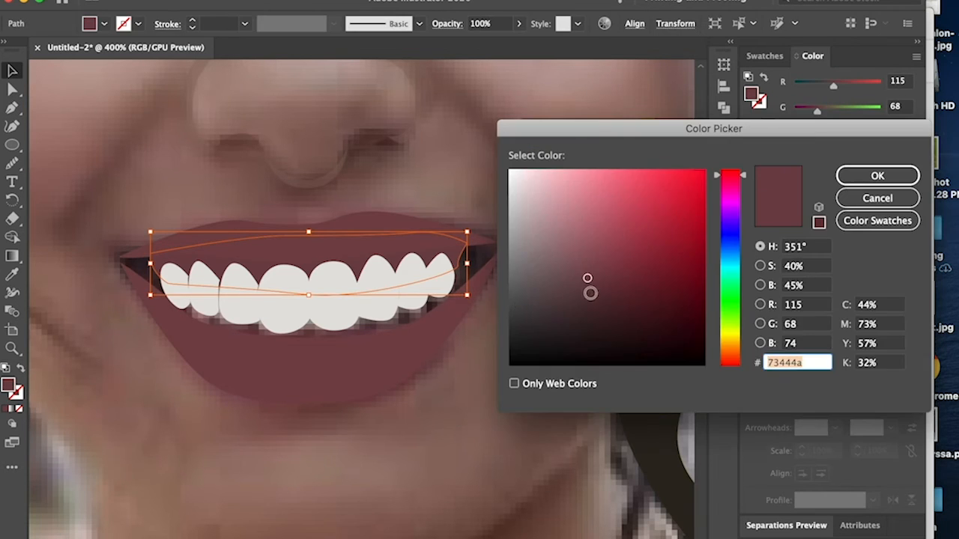
{"action": "left_click", "coordinate": [573, 271]}
{"action": "left_click", "coordinate": [877, 176]}
{"action": "left_click", "coordinate": [208, 66]}
Trace the whole mouth opening as a closed path through both mouth corners with the Pen tool, swapping its fill to a stroke
{"action": "key", "text": "p"}
{"action": "left_click", "coordinate": [497, 242]}
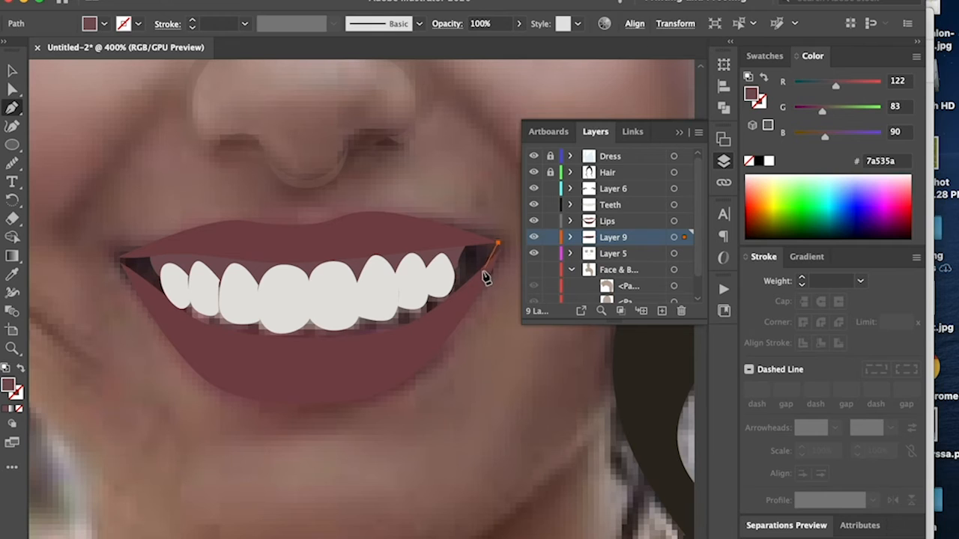
{"action": "left_click_drag", "start_coordinate": [456, 307], "coordinate": [432, 333]}
{"action": "left_click_drag", "start_coordinate": [341, 352], "coordinate": [278, 349]}
{"action": "left_click_drag", "start_coordinate": [179, 331], "coordinate": [163, 317]}
{"action": "key", "text": "shift+x"}
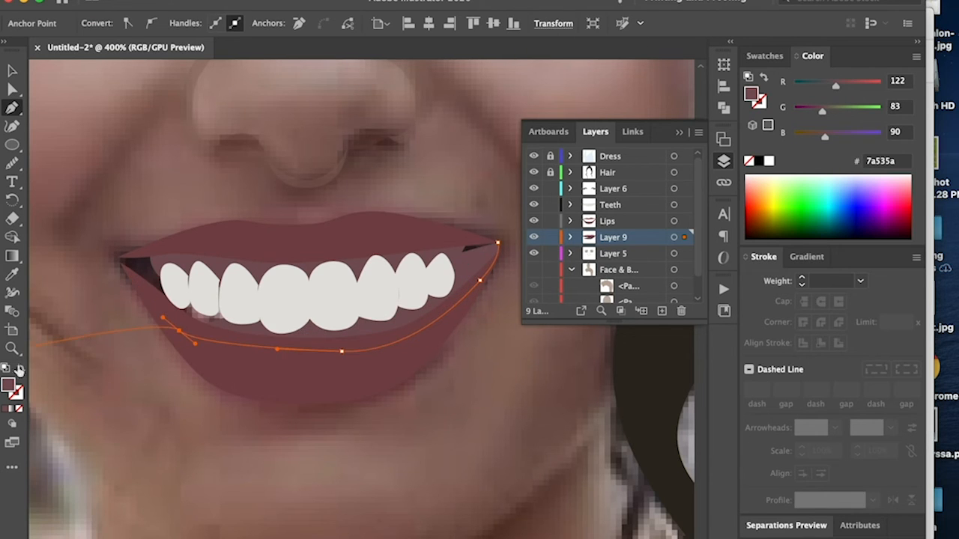
{"action": "left_click", "coordinate": [118, 257]}
{"action": "left_click_drag", "start_coordinate": [210, 240], "coordinate": [234, 236]}
{"action": "left_click_drag", "start_coordinate": [341, 238], "coordinate": [381, 232]}
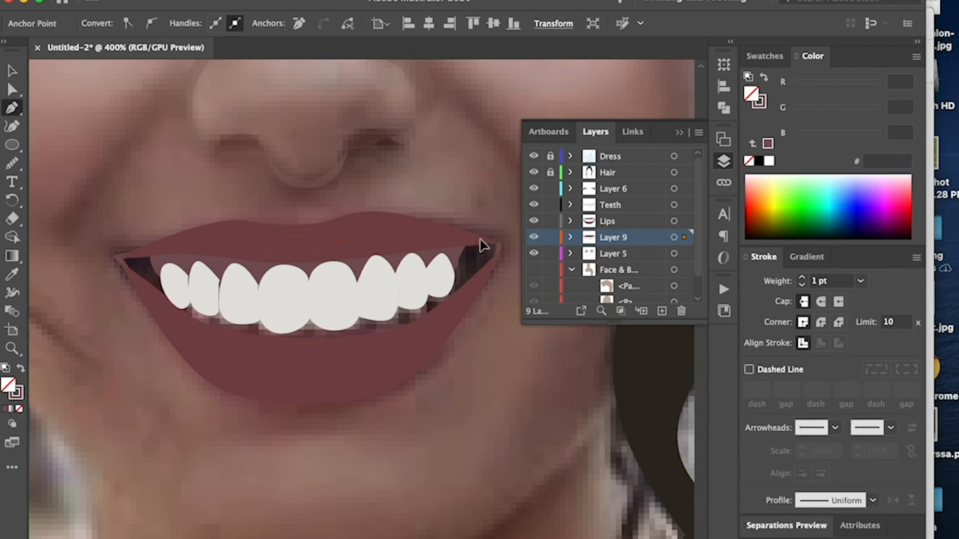
{"action": "left_click_drag", "start_coordinate": [475, 238], "coordinate": [487, 240]}
{"action": "left_click", "coordinate": [497, 242]}
Fill the mouth opening shape with the dark tone sampled from the photo's mouth corner
{"action": "key", "text": "i"}
{"action": "left_click", "coordinate": [154, 269]}
{"action": "left_click", "coordinate": [11, 69]}
Refine the outlines of the teeth on the left side of the smile by adjusting their anchor points
{"action": "left_click", "coordinate": [201, 283]}
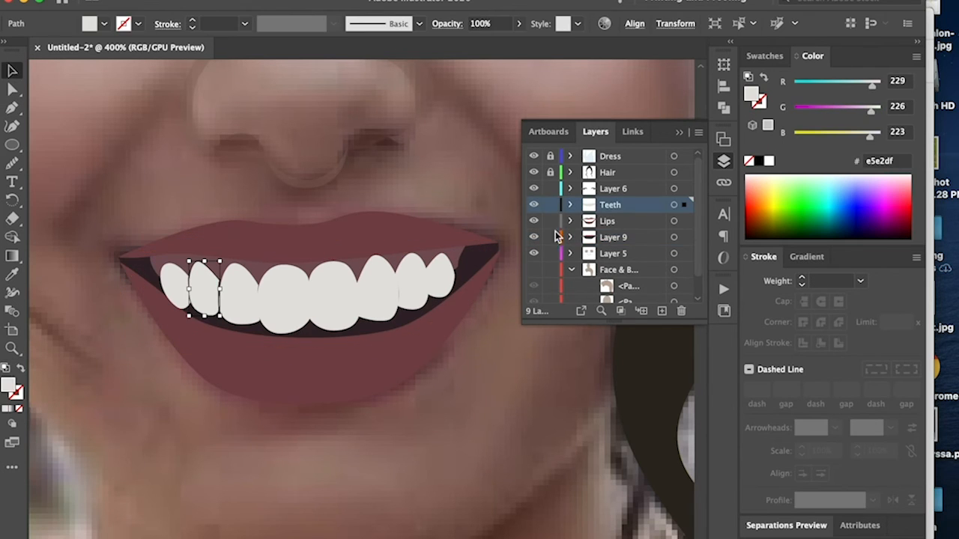
{"action": "left_click", "coordinate": [219, 281]}
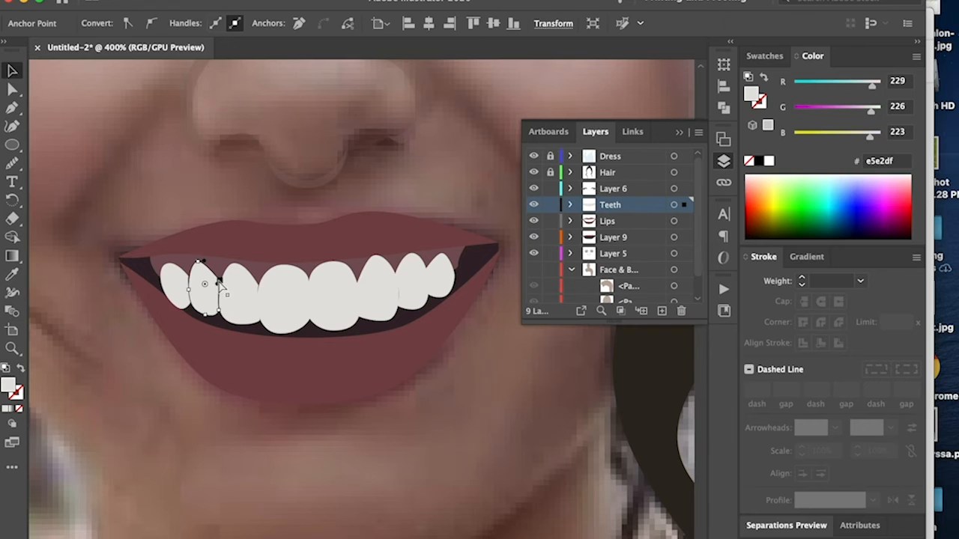
{"action": "left_click", "coordinate": [119, 125]}
{"action": "key", "text": "super+equal"}
{"action": "key", "text": "super+equal"}
{"action": "left_click", "coordinate": [138, 279]}
{"action": "left_click", "coordinate": [148, 260]}
{"action": "left_click_drag", "start_coordinate": [152, 322], "coordinate": [152, 314]}
{"action": "left_click", "coordinate": [686, 412]}
{"action": "scroll", "coordinate": [518, 380], "scroll_direction": "right", "scroll_amount": 3}
{"action": "key", "text": "super+minus"}
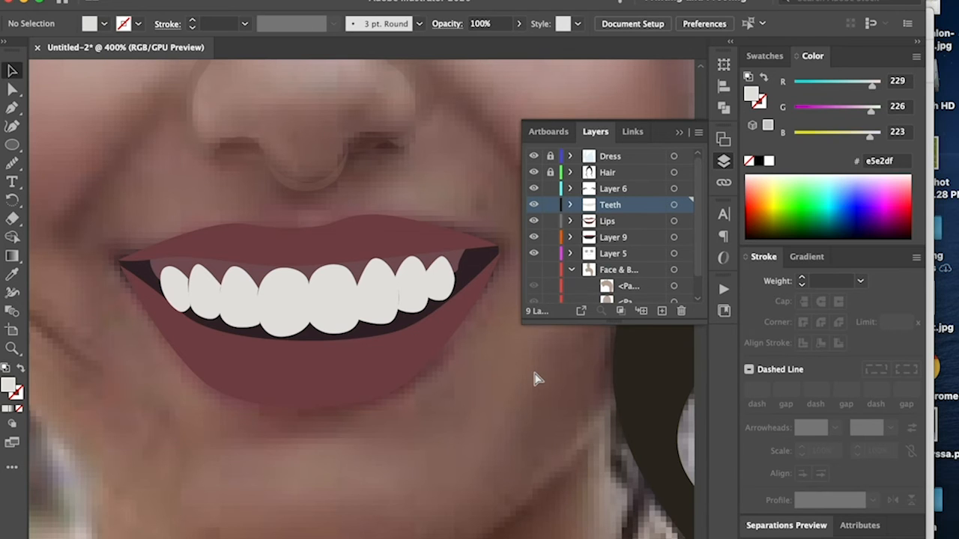
Save the document on the computer's Desktop as an Illustrator file named "Portrait" plus the subject's first name, keeping the default Illustrator 2020 options
{"action": "key", "text": "super+s"}
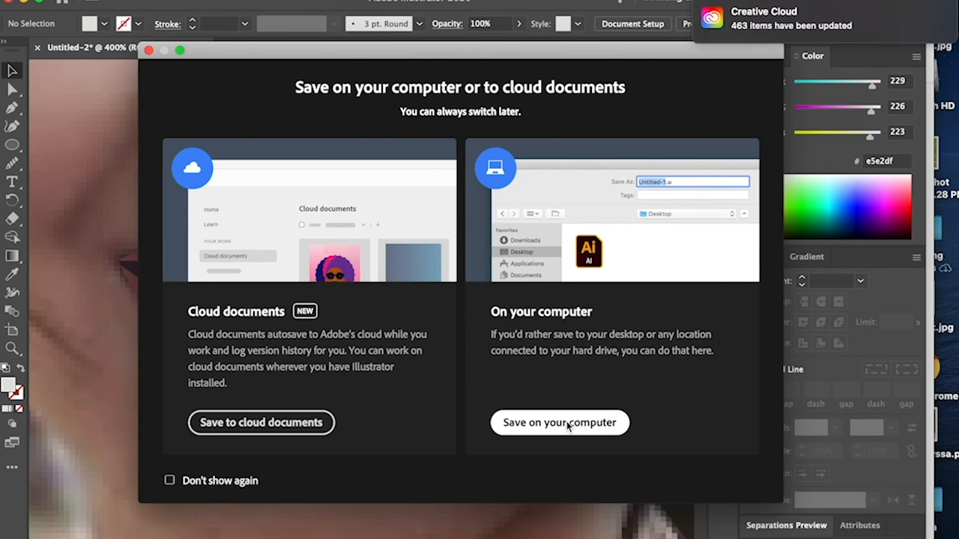
{"action": "left_click", "coordinate": [559, 423]}
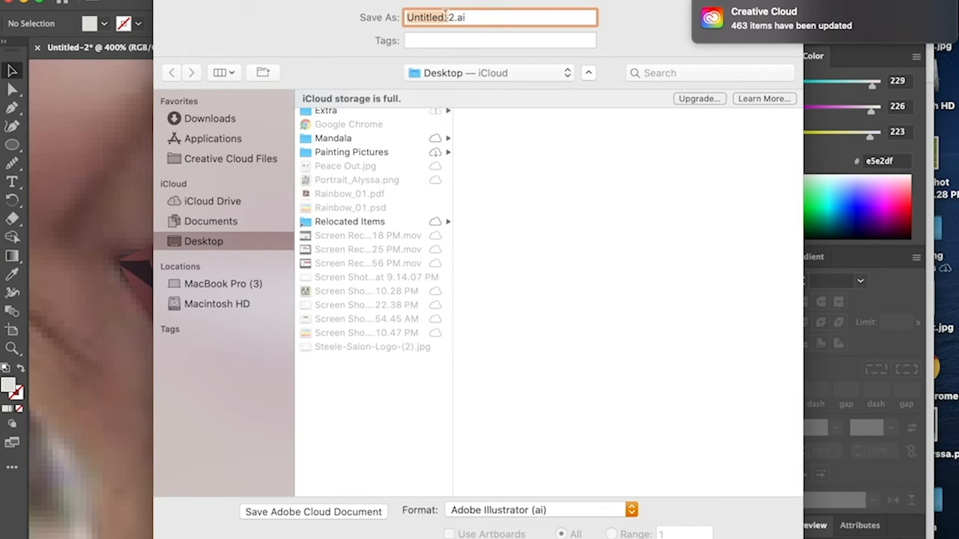
{"action": "type", "text": "Portrait Alyssa"}
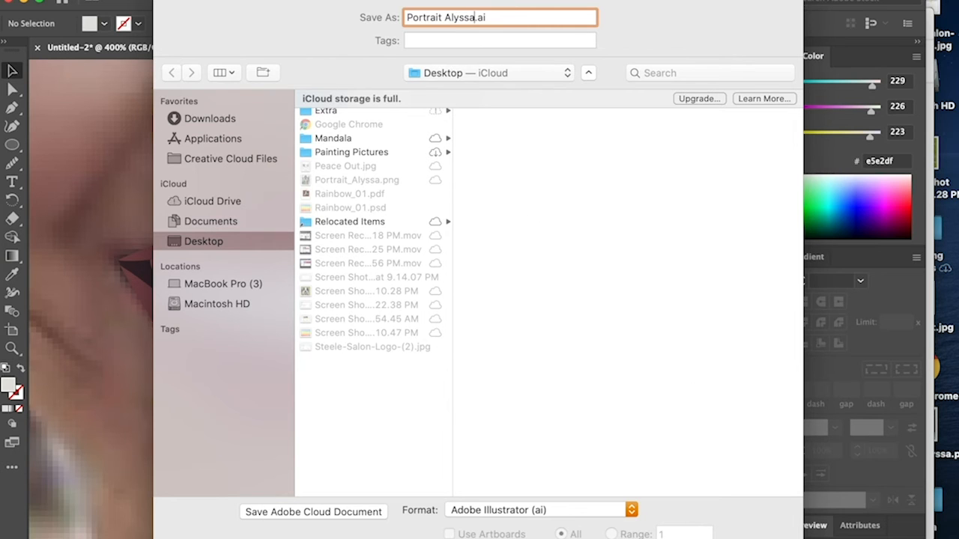
{"action": "key", "text": "Return"}
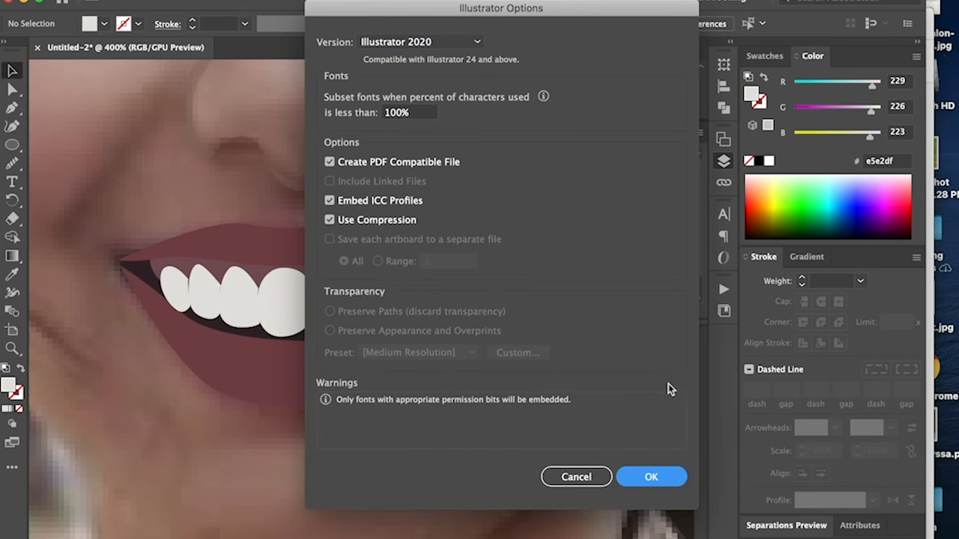
{"action": "key", "text": "Return"}
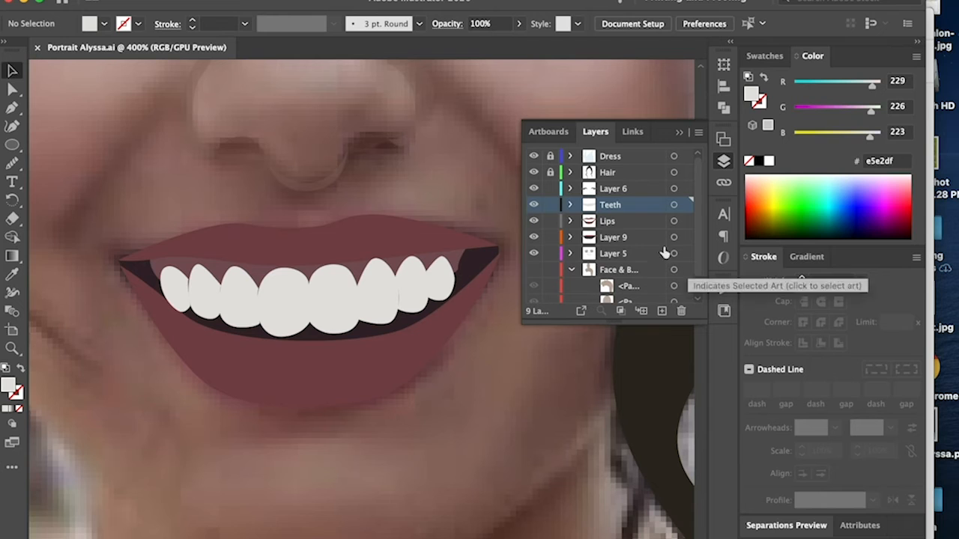
{"action": "scroll", "coordinate": [421, 175], "scroll_direction": "down", "scroll_amount": 3}
{"action": "scroll", "coordinate": [421, 174], "scroll_direction": "right", "scroll_amount": 2}
{"action": "scroll", "coordinate": [421, 175], "scroll_direction": "down", "scroll_amount": 5}
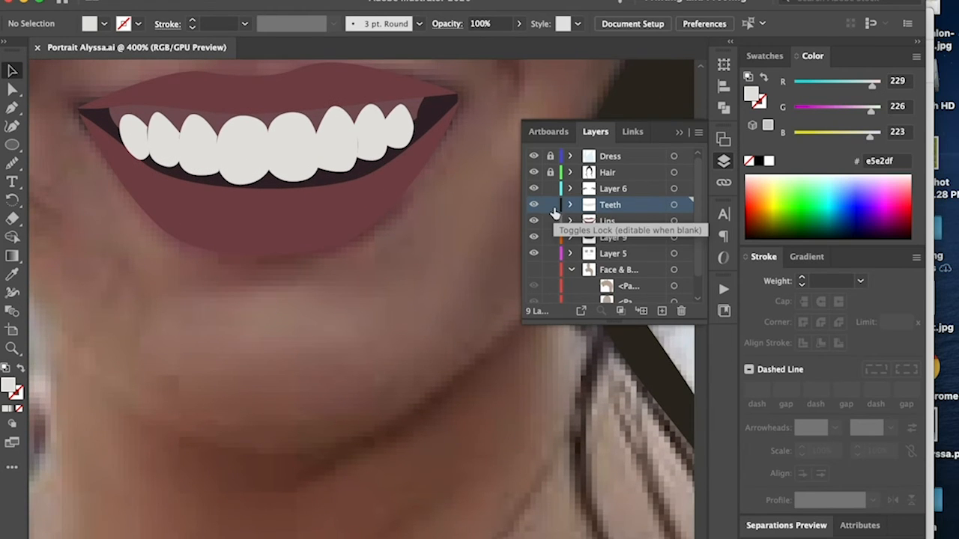
{"action": "scroll", "coordinate": [387, 232], "scroll_direction": "down", "scroll_amount": 3}
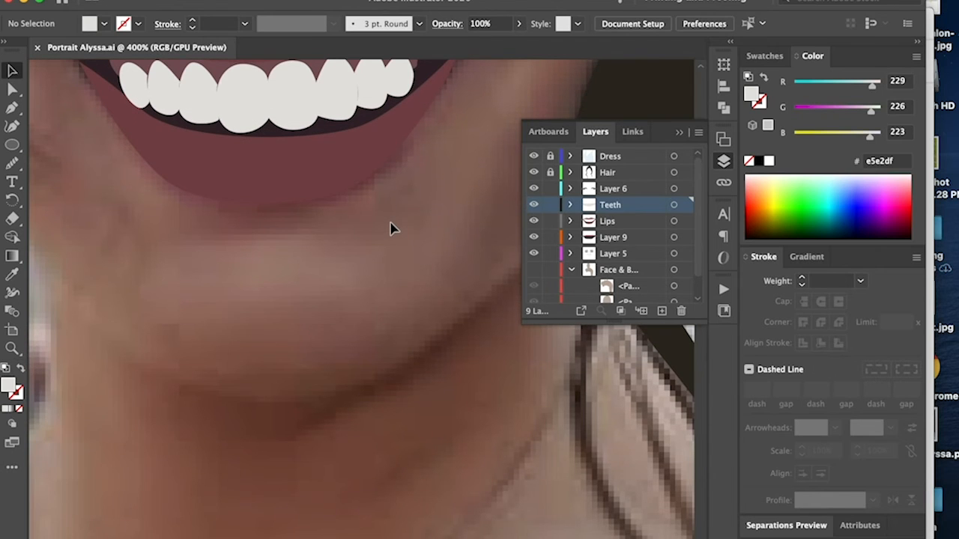
{"action": "scroll", "coordinate": [390, 229], "scroll_direction": "down", "scroll_amount": 2}
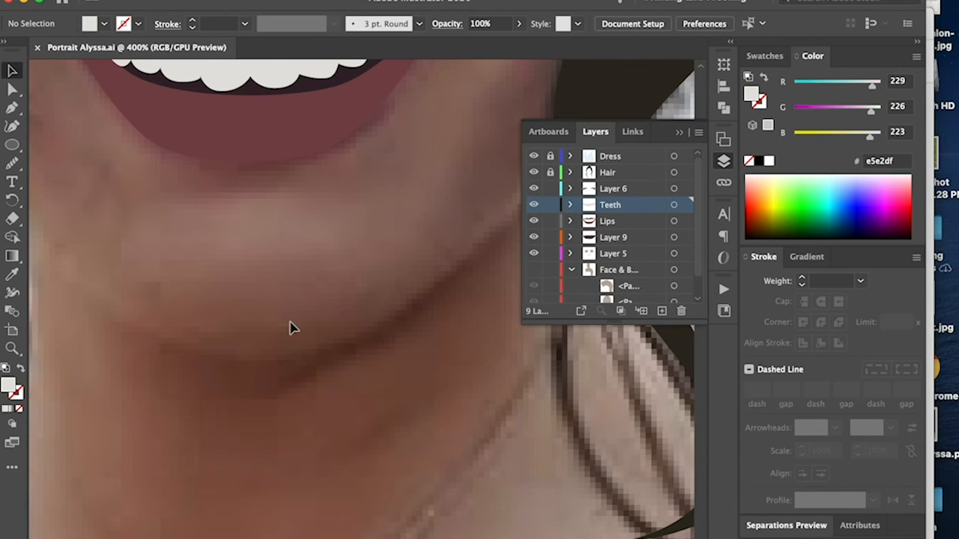
Create a new layer directly above the Face & Body layer for the facial shading
{"action": "scroll", "coordinate": [292, 327], "scroll_direction": "down", "scroll_amount": 4}
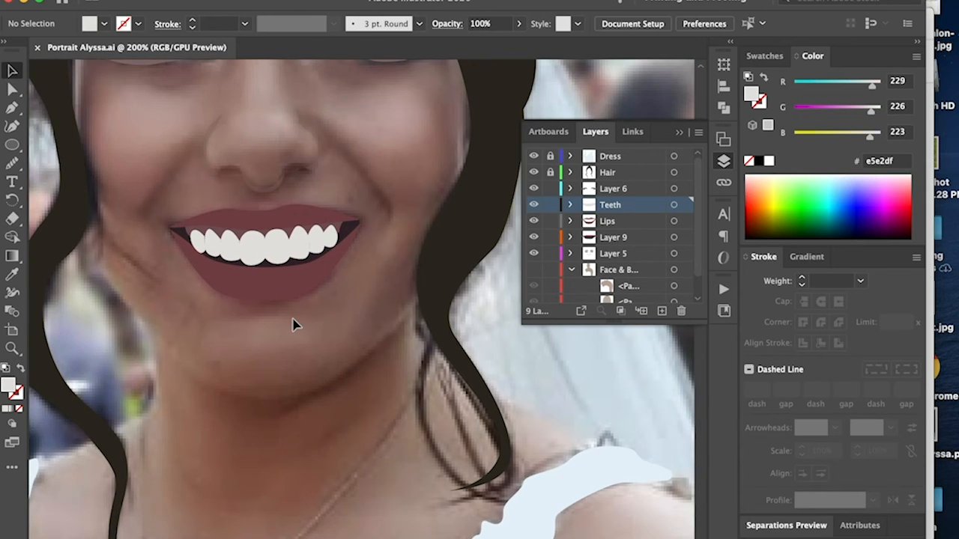
{"action": "scroll", "coordinate": [293, 326], "scroll_direction": "right", "scroll_amount": 3}
{"action": "scroll", "coordinate": [292, 326], "scroll_direction": "up", "scroll_amount": 2}
{"action": "scroll", "coordinate": [292, 326], "scroll_direction": "up", "scroll_amount": 2}
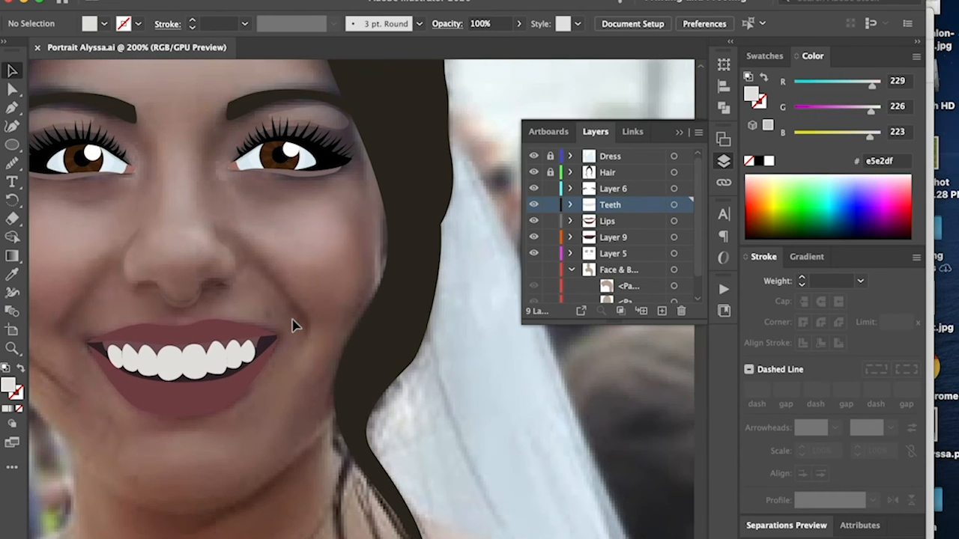
{"action": "scroll", "coordinate": [296, 325], "scroll_direction": "up", "scroll_amount": 2}
{"action": "scroll", "coordinate": [297, 323], "scroll_direction": "up", "scroll_amount": 2}
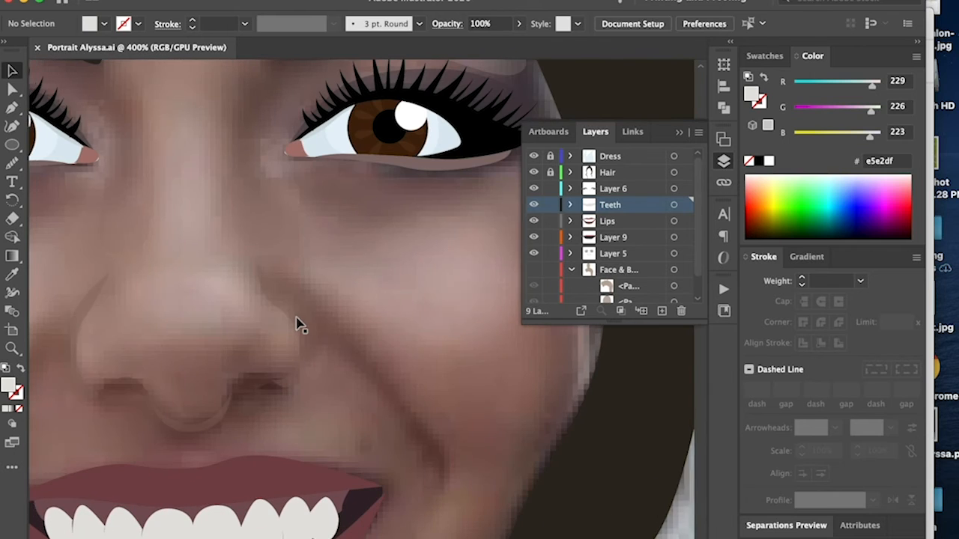
{"action": "scroll", "coordinate": [344, 310], "scroll_direction": "left", "scroll_amount": 2}
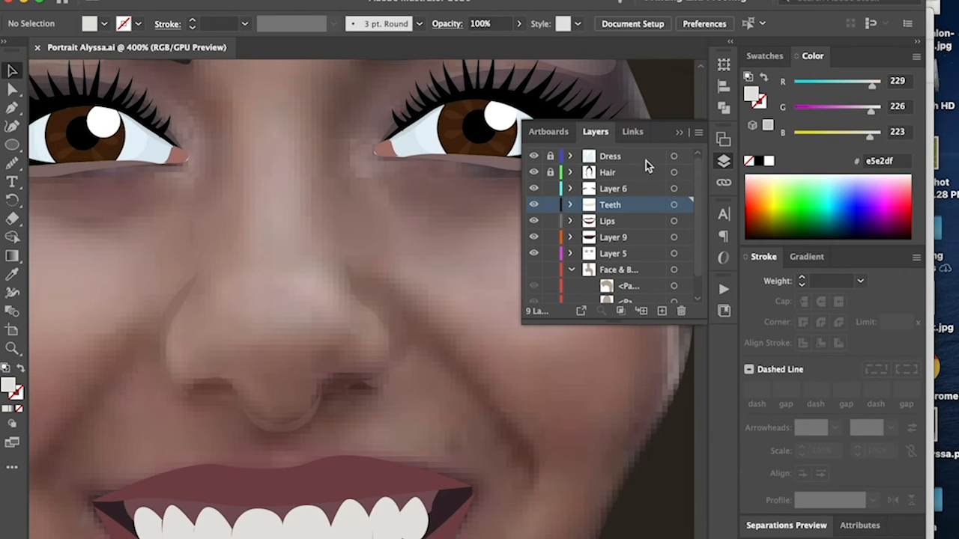
{"action": "scroll", "coordinate": [590, 255], "scroll_direction": "down", "scroll_amount": 1}
{"action": "left_click", "coordinate": [643, 247]}
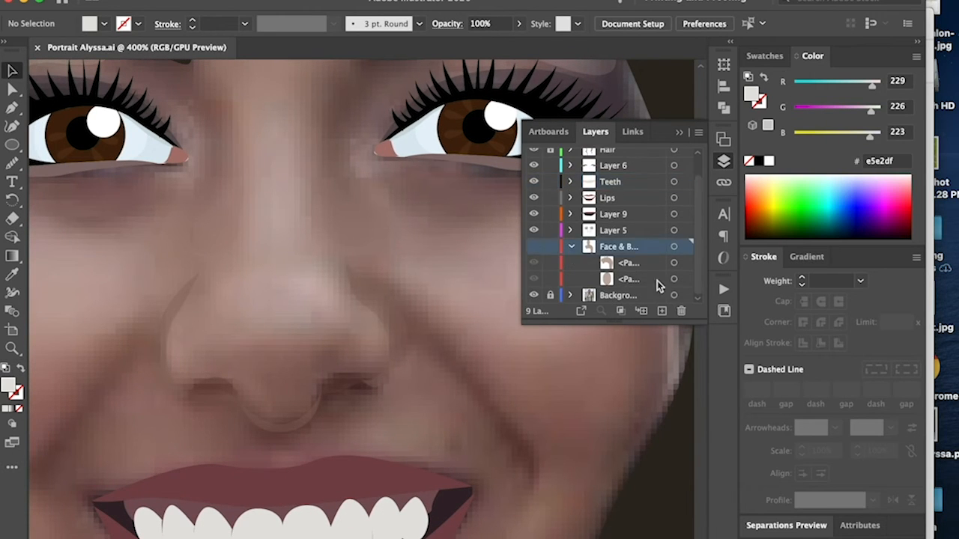
{"action": "left_click", "coordinate": [661, 311]}
Trace shading shapes across the lower part and tip of the nose with the Pen tool
{"action": "key", "text": "p"}
{"action": "left_click", "coordinate": [367, 370]}
{"action": "left_click_drag", "start_coordinate": [360, 346], "coordinate": [341, 345]}
{"action": "left_click_drag", "start_coordinate": [283, 343], "coordinate": [259, 339]}
{"action": "left_click_drag", "start_coordinate": [209, 347], "coordinate": [193, 358]}
{"action": "left_click", "coordinate": [195, 373]}
{"action": "scroll", "coordinate": [376, 358], "scroll_direction": "up", "scroll_amount": 1}
{"action": "left_click", "coordinate": [313, 302]}
{"action": "mouse_move", "coordinate": [281, 294]}
{"action": "left_mouse_down"}
{"action": "mouse_move", "coordinate": [251, 297]}
{"action": "mouse_move", "coordinate": [179, 334]}
{"action": "left_mouse_up"}
Trace a closed shading shape along the left side of the forehead, from above the eyebrow up to the hairline peak
{"action": "scroll", "coordinate": [325, 216], "scroll_direction": "up", "scroll_amount": 10}
{"action": "scroll", "coordinate": [215, 128], "scroll_direction": "up", "scroll_amount": 2}
{"action": "key", "text": "p"}
{"action": "left_click", "coordinate": [445, 101]}
{"action": "left_click_drag", "start_coordinate": [182, 395], "coordinate": [168, 420]}
{"action": "left_click", "coordinate": [69, 426]}
{"action": "left_click_drag", "start_coordinate": [317, 133], "coordinate": [360, 140]}
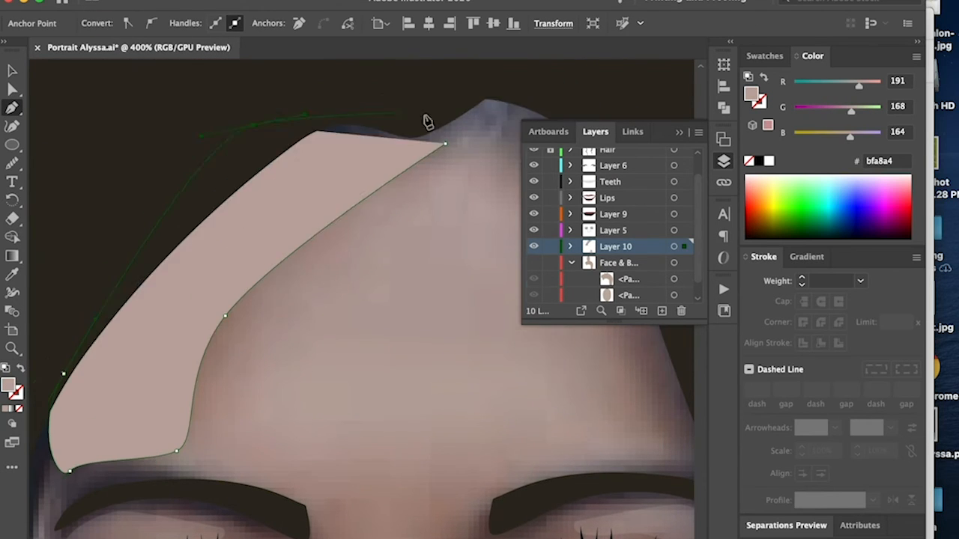
{"action": "left_click", "coordinate": [447, 142]}
{"action": "key", "text": "v"}
{"action": "left_click", "coordinate": [460, 126]}
Trace a matching shading shape along the right side of the forehead and fill it with brown 6d4840
{"action": "key", "text": "p"}
{"action": "left_click", "coordinate": [518, 452]}
{"action": "left_click", "coordinate": [497, 240]}
{"action": "left_click", "coordinate": [400, 100]}
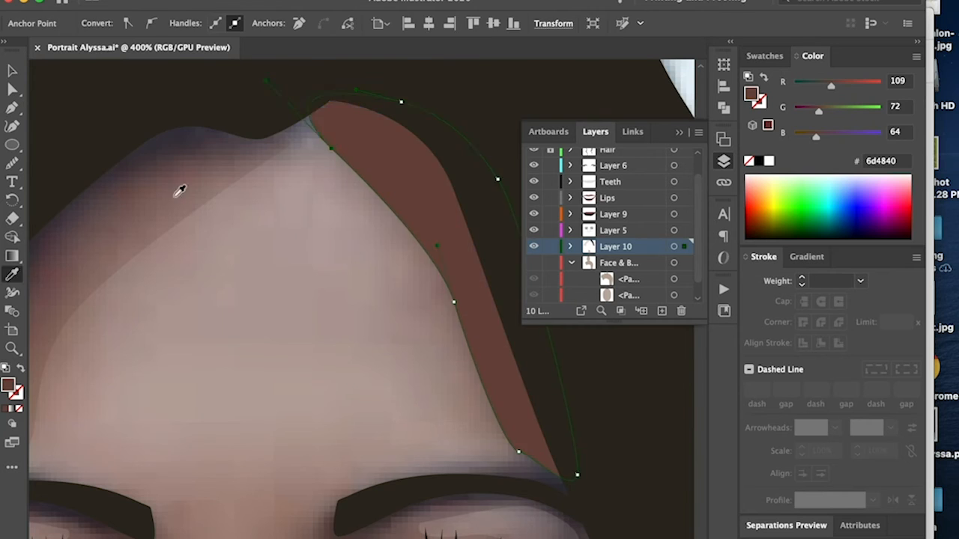
On Layer 5, trace the shadow beneath the chin along the jawline with the Pen tool, swapping its fill and stroke
{"action": "scroll", "coordinate": [422, 225], "scroll_direction": "down", "scroll_amount": 10}
{"action": "left_click", "coordinate": [613, 230]}
{"action": "key", "text": "p"}
{"action": "left_click", "coordinate": [263, 262]}
{"action": "scroll", "coordinate": [371, 355], "scroll_direction": "right", "scroll_amount": 3}
{"action": "key", "text": "v"}
{"action": "scroll", "coordinate": [371, 355], "scroll_direction": "down", "scroll_amount": 10}
{"action": "key", "text": "p"}
{"action": "left_click", "coordinate": [511, 278]}
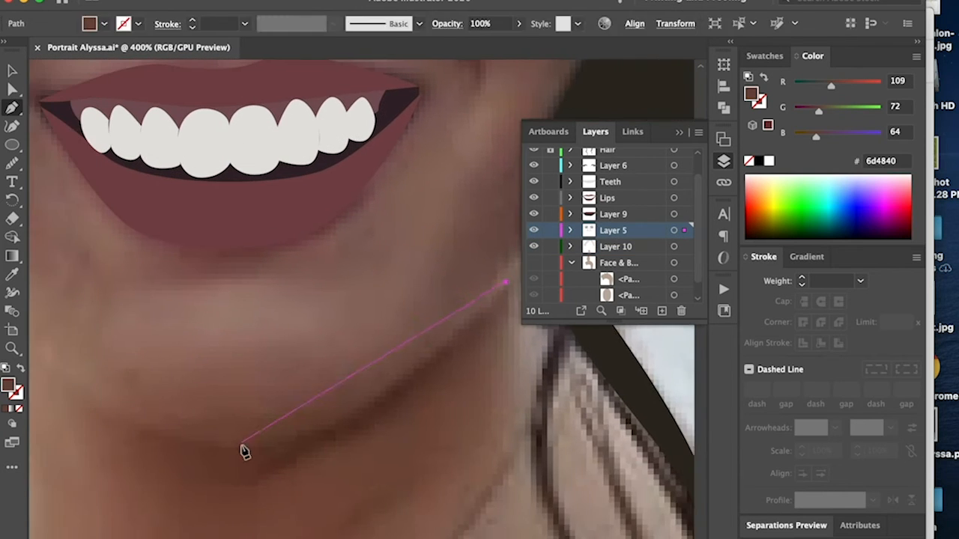
{"action": "left_click_drag", "start_coordinate": [243, 447], "coordinate": [120, 450]}
{"action": "left_click", "coordinate": [112, 345]}
{"action": "key", "text": "shift+x"}
{"action": "left_click_drag", "start_coordinate": [337, 482], "coordinate": [381, 484]}
{"action": "key", "text": "i"}
{"action": "key", "text": "v"}
Trace the chest crease at the dress neckline and lower its opacity to 26%
{"action": "scroll", "coordinate": [378, 437], "scroll_direction": "down", "scroll_amount": 10}
{"action": "key", "text": "p"}
{"action": "left_click", "coordinate": [376, 202]}
{"action": "left_click", "coordinate": [377, 204]}
{"action": "key", "text": "v"}
{"action": "left_click", "coordinate": [518, 23]}
{"action": "left_click_drag", "start_coordinate": [517, 44], "coordinate": [460, 51]}
Trace a rounded shading shape around the armpit and inner arm beside the dress, and reduce its opacity
{"action": "key", "text": "super+minus"}
{"action": "key", "text": "p"}
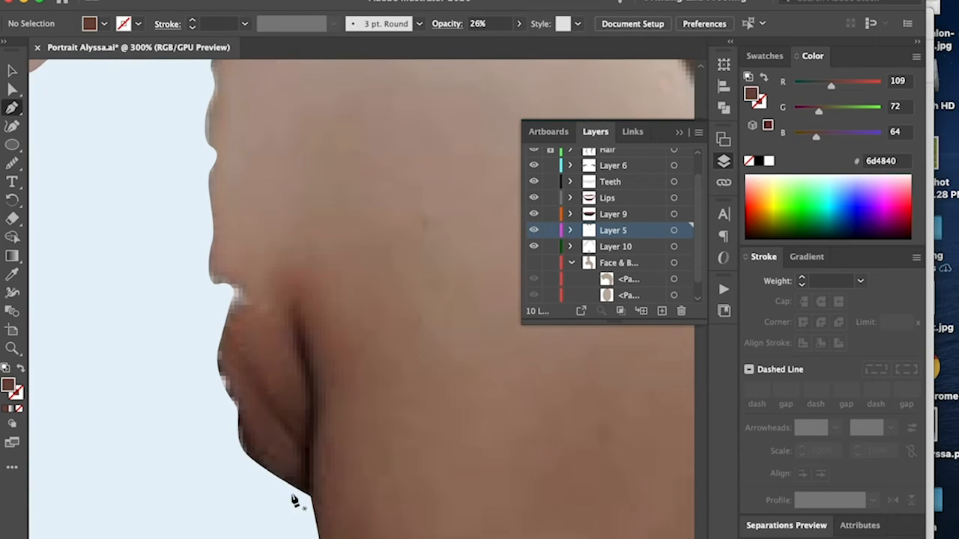
{"action": "left_click", "coordinate": [265, 92]}
{"action": "left_click_drag", "start_coordinate": [369, 128], "coordinate": [382, 364]}
{"action": "left_click", "coordinate": [185, 201]}
{"action": "key", "text": "v"}
{"action": "left_click", "coordinate": [519, 23]}
{"action": "left_click_drag", "start_coordinate": [517, 44], "coordinate": [473, 49]}
Trace the narrow dark armpit crease beside the dress as a closed shape with the Pen tool
{"action": "key", "text": "p"}
{"action": "left_click", "coordinate": [296, 165]}
{"action": "left_click", "coordinate": [317, 251]}
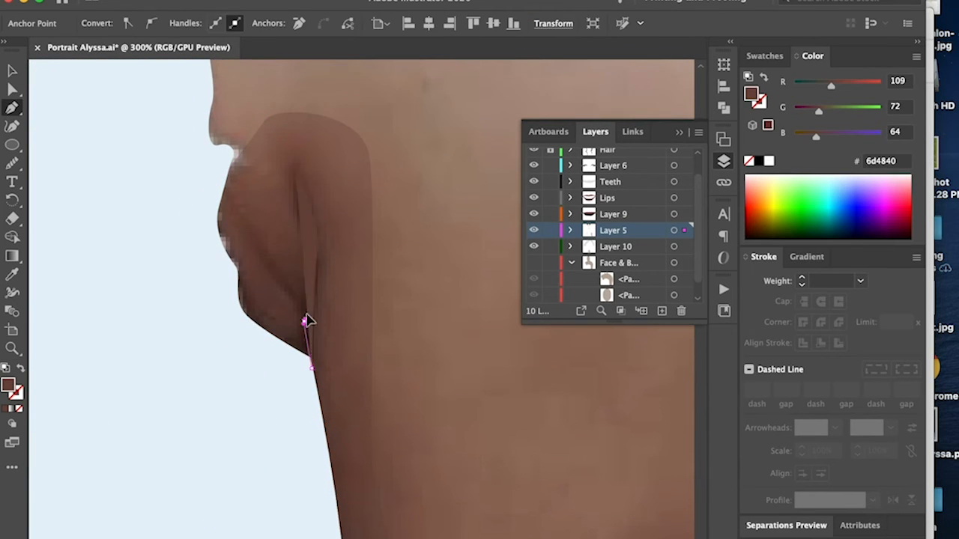
{"action": "key", "text": "v"}
Show the Face & Body layer over the photo and lower the opacity of the nose shading
{"action": "key", "text": "super+minus"}
{"action": "scroll", "coordinate": [457, 235], "scroll_direction": "up", "scroll_amount": 10}
{"action": "key", "text": "super+minus"}
{"action": "key", "text": "super+minus"}
{"action": "left_click", "coordinate": [534, 263]}
{"action": "key", "text": "super+equal"}
{"action": "left_click", "coordinate": [298, 238]}
{"action": "left_click", "coordinate": [519, 23]}
{"action": "left_click_drag", "start_coordinate": [517, 44], "coordinate": [485, 47]}
Sample skin tones for the face shape and set its fill to bca496 in the Color Picker
{"action": "key", "text": "i"}
{"action": "double_click", "coordinate": [9, 385]}
{"action": "left_click", "coordinate": [878, 175]}
{"action": "left_click", "coordinate": [422, 200]}
{"action": "left_click", "coordinate": [450, 262]}
{"action": "double_click", "coordinate": [8, 385]}
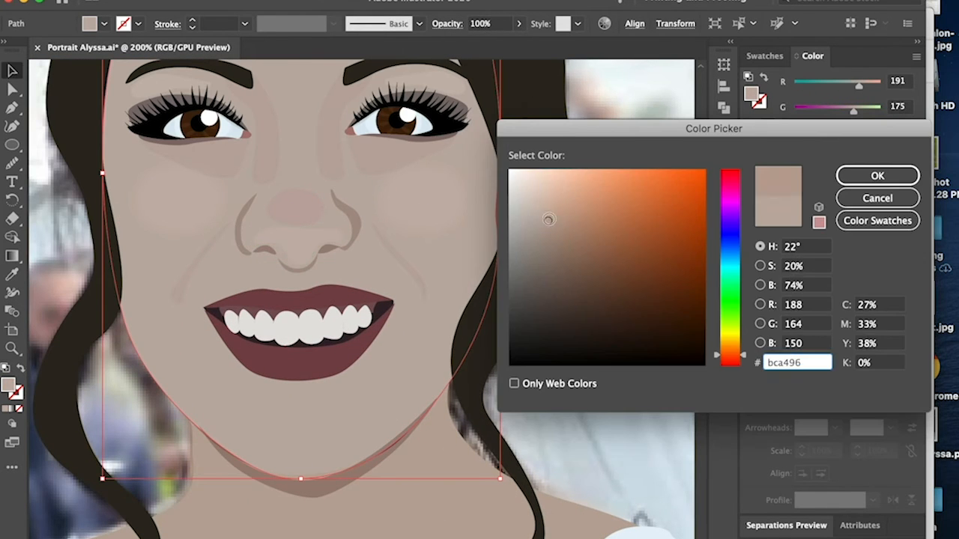
{"action": "left_click", "coordinate": [877, 175]}
Resample the skin color and choose a slightly darker tone for it in the Color Picker
{"action": "key", "text": "i"}
{"action": "left_click", "coordinate": [445, 374]}
{"action": "left_click", "coordinate": [298, 238]}
{"action": "double_click", "coordinate": [8, 385]}
{"action": "left_click", "coordinate": [545, 226]}
{"action": "left_click", "coordinate": [878, 175]}
Recolor the upper face shading with a sampled skin tone and adjust its opacity
{"action": "key", "text": "v"}
{"action": "left_click", "coordinate": [518, 23]}
{"action": "scroll", "coordinate": [602, 400], "scroll_direction": "up", "scroll_amount": 8}
{"action": "key", "text": "i"}
{"action": "left_click", "coordinate": [311, 402]}
{"action": "key", "text": "v"}
{"action": "left_click", "coordinate": [518, 23]}
Reduce the opacity of the shading beside the nose bridge and adjust the nostril and smile-line shapes
{"action": "scroll", "coordinate": [338, 154], "scroll_direction": "down", "scroll_amount": 5}
{"action": "left_click", "coordinate": [338, 154]}
{"action": "left_click_drag", "start_coordinate": [470, 44], "coordinate": [462, 44]}
{"action": "left_click", "coordinate": [262, 255]}
{"action": "left_click", "coordinate": [345, 251]}
{"action": "left_click", "coordinate": [206, 285]}
{"action": "left_click", "coordinate": [518, 23]}
Lock the Face & Body layer and adjust the opacity of the facial shading on the layers above it
{"action": "scroll", "coordinate": [403, 247], "scroll_direction": "down", "scroll_amount": 5}
{"action": "left_click", "coordinate": [351, 210]}
{"action": "left_click", "coordinate": [551, 246]}
{"action": "left_click", "coordinate": [352, 208]}
{"action": "left_click", "coordinate": [518, 23]}
{"action": "left_click", "coordinate": [599, 385]}
Lower the opacity of the shading shape around the armpit and inner arm to 9%
{"action": "scroll", "coordinate": [600, 385], "scroll_direction": "down", "scroll_amount": 5}
{"action": "left_click", "coordinate": [315, 347]}
{"action": "key", "text": "super+minus"}
{"action": "key", "text": "super+minus"}
{"action": "key", "text": "super+minus"}
{"action": "scroll", "coordinate": [449, 374], "scroll_direction": "down", "scroll_amount": 3}
{"action": "left_click", "coordinate": [421, 463]}
{"action": "left_click", "coordinate": [519, 23]}
{"action": "left_click_drag", "start_coordinate": [524, 43], "coordinate": [473, 43]}
{"action": "scroll", "coordinate": [435, 148], "scroll_direction": "up", "scroll_amount": 4}
{"action": "left_click", "coordinate": [520, 23]}
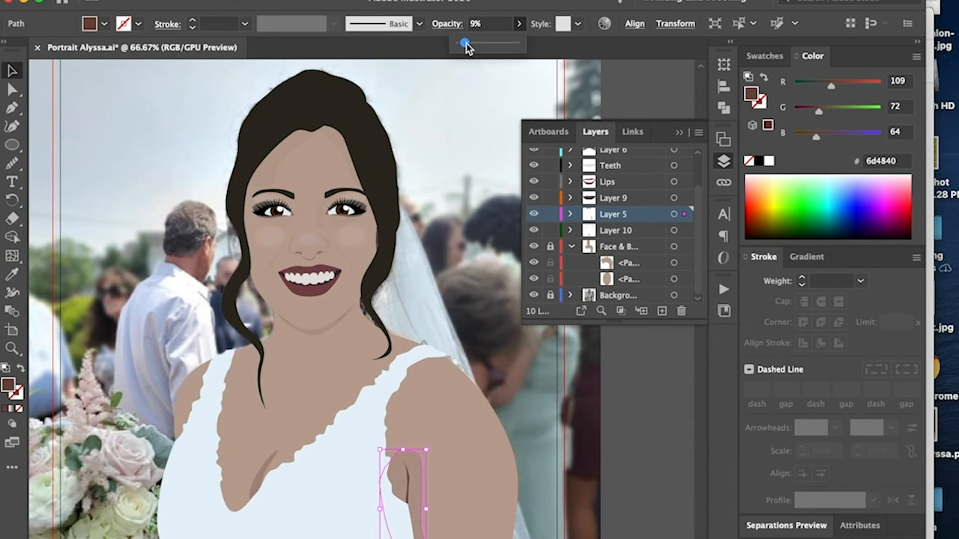
{"action": "left_click", "coordinate": [472, 185]}
Lower the opacity of the chest crease at the dress neckline to 11%
{"action": "left_click", "coordinate": [267, 468]}
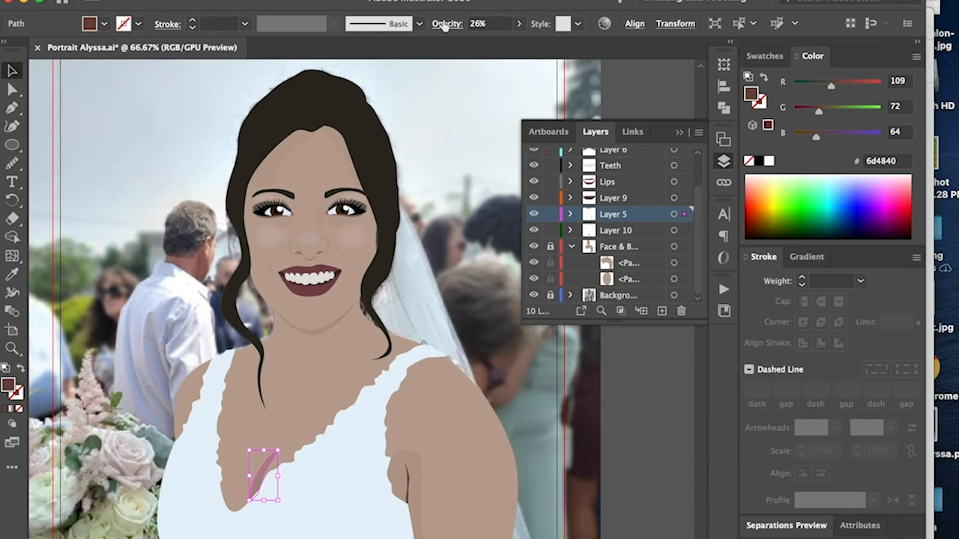
{"action": "left_click", "coordinate": [517, 24]}
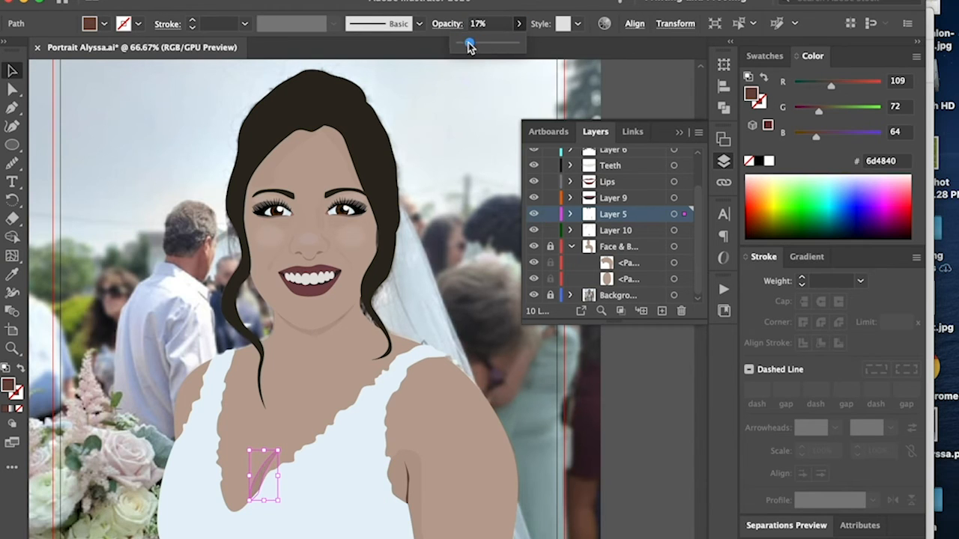
{"action": "left_click", "coordinate": [440, 118]}
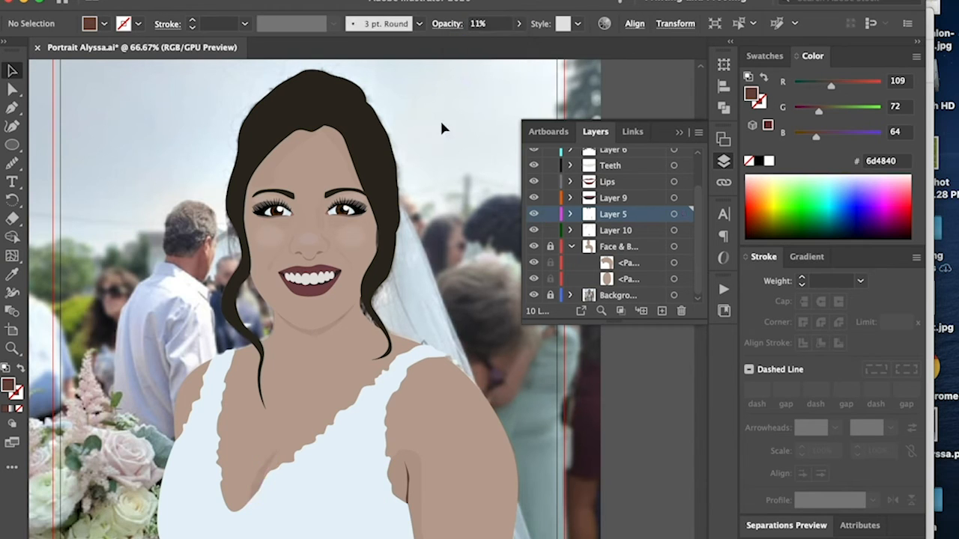
Lower the opacity of the narrow armpit crease to 43%
{"action": "left_click", "coordinate": [410, 483]}
{"action": "left_click", "coordinate": [517, 26]}
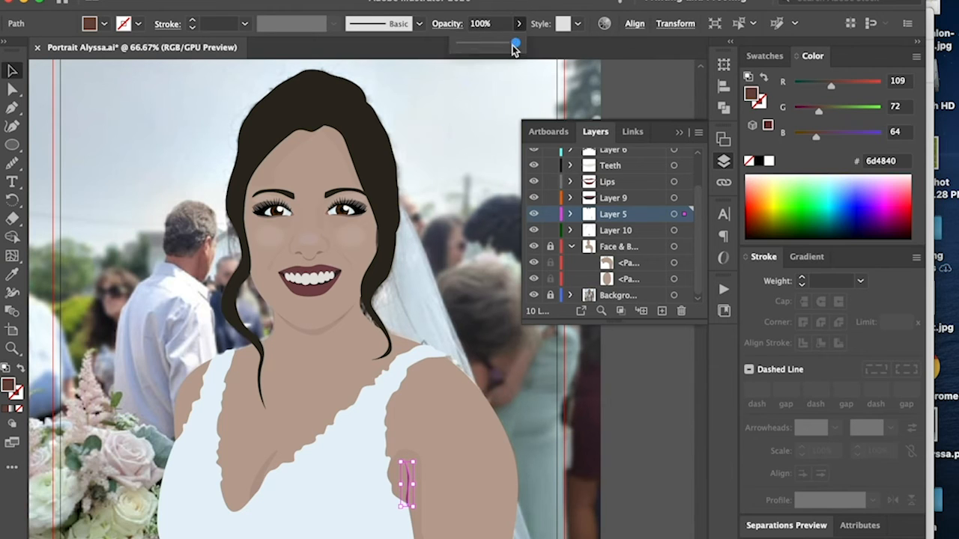
{"action": "left_click_drag", "start_coordinate": [502, 50], "coordinate": [484, 45]}
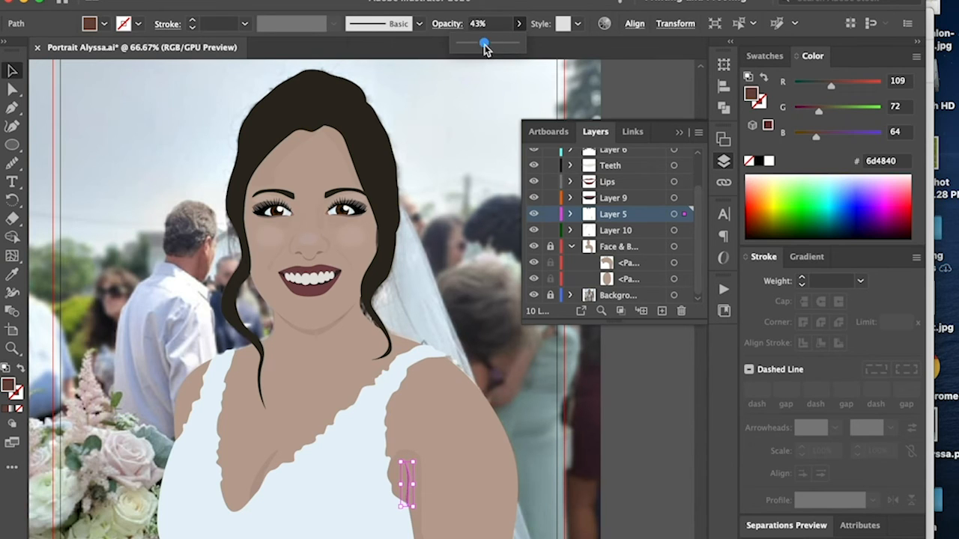
{"action": "left_click", "coordinate": [483, 118]}
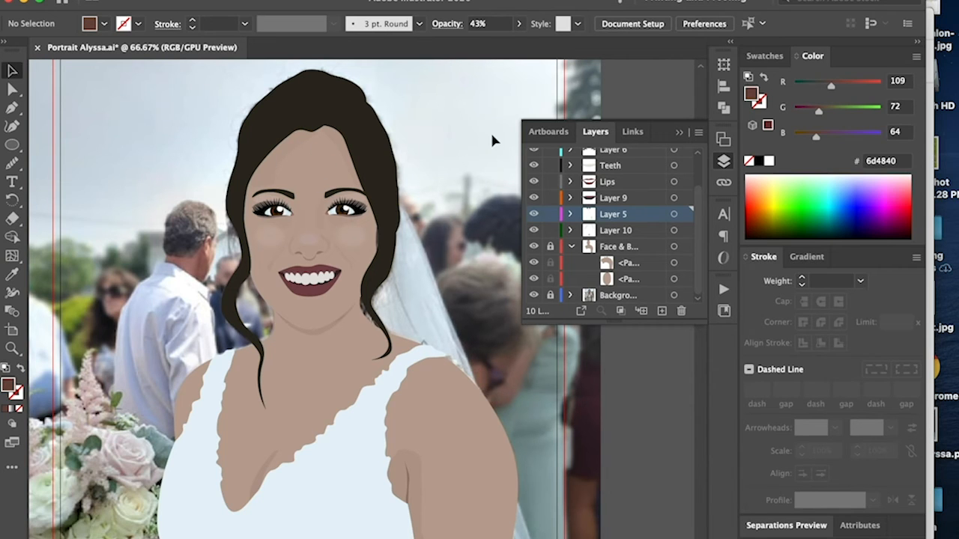
Trace a closed, roughly triangular blush shape over the right cheek with the Pen tool on Layer 5
{"action": "key", "text": "ctrl+equal"}
{"action": "key", "text": "ctrl+equal"}
{"action": "key", "text": "ctrl+equal"}
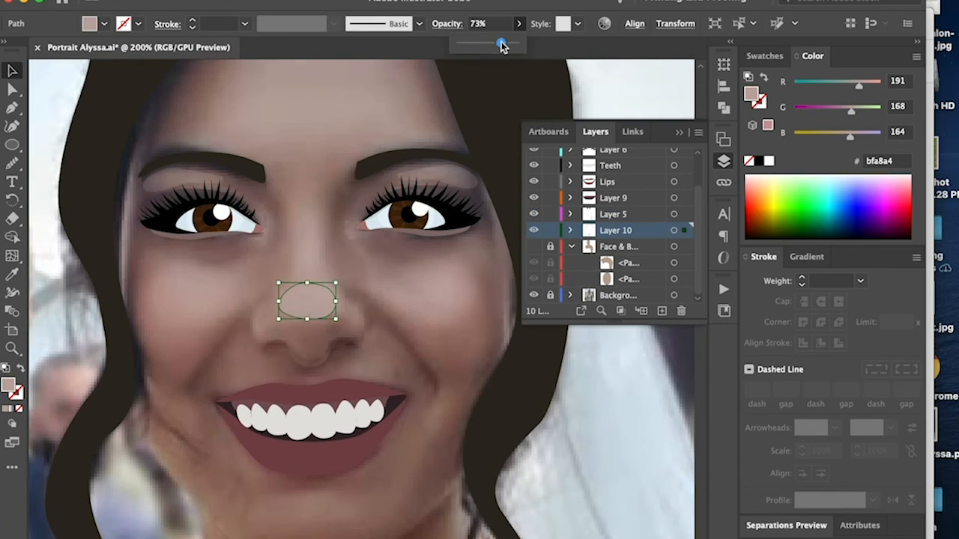
{"action": "left_click", "coordinate": [332, 250]}
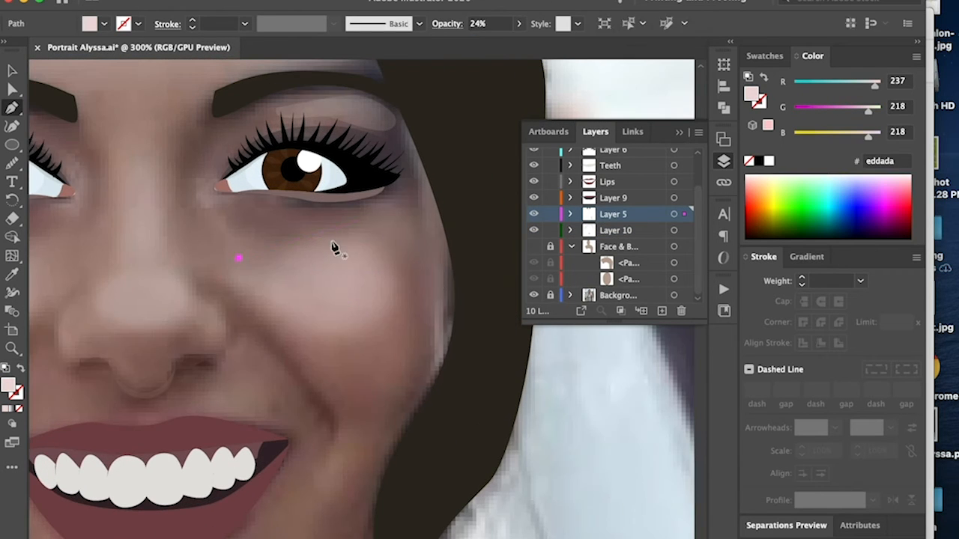
{"action": "left_click", "coordinate": [239, 264]}
Fill the cheek shape with a sampled skin tone adjusted to the pinkish color bc9a96
{"action": "key", "text": "i"}
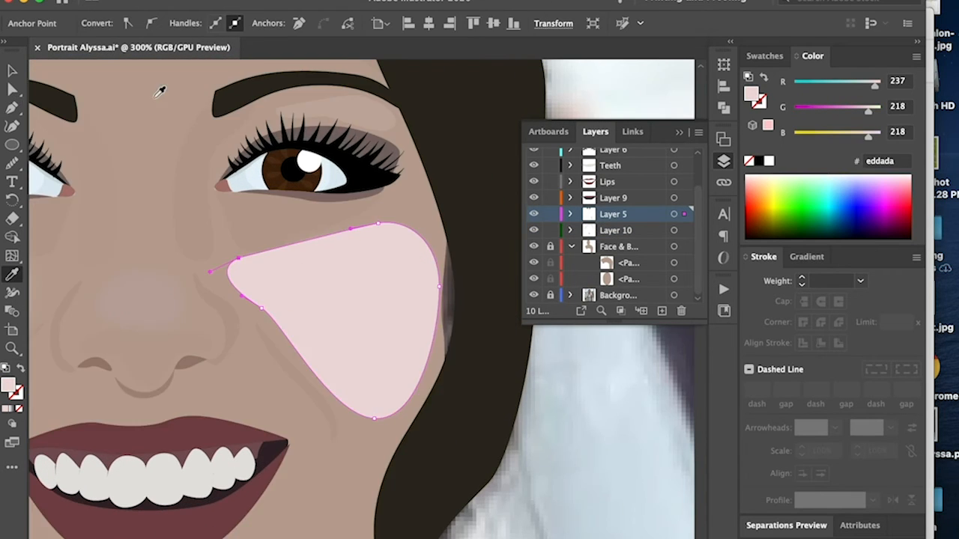
{"action": "left_click", "coordinate": [177, 96]}
{"action": "scroll", "coordinate": [177, 95], "scroll_direction": "up", "scroll_amount": 2}
{"action": "left_click_drag", "start_coordinate": [848, 112], "coordinate": [846, 111]}
{"action": "key", "text": "v"}
Apply a Gaussian Blur to the cheek shape and lower its opacity to 14%
{"action": "left_click", "coordinate": [299, 1]}
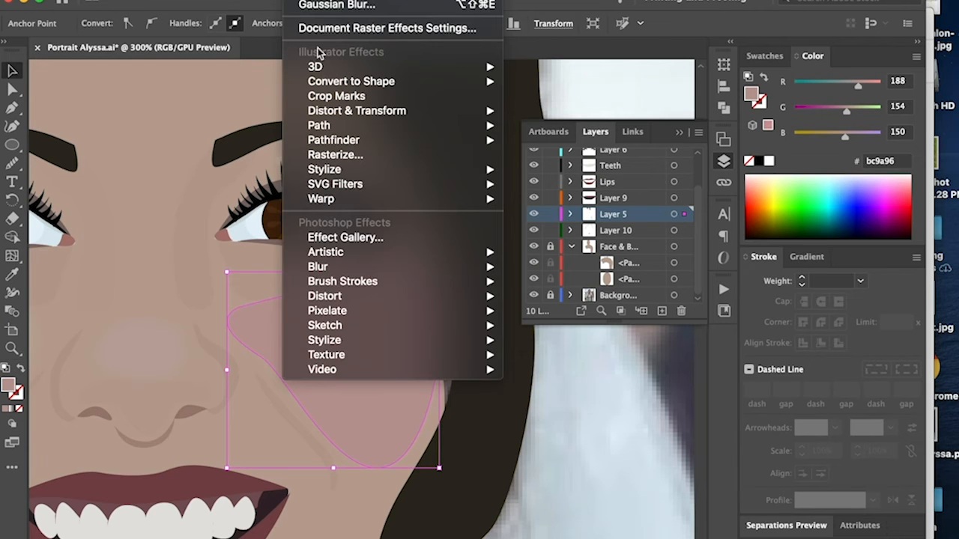
{"action": "mouse_move", "coordinate": [322, 267]}
{"action": "left_click", "coordinate": [543, 268]}
{"action": "left_click_drag", "start_coordinate": [696, 120], "coordinate": [699, 120]}
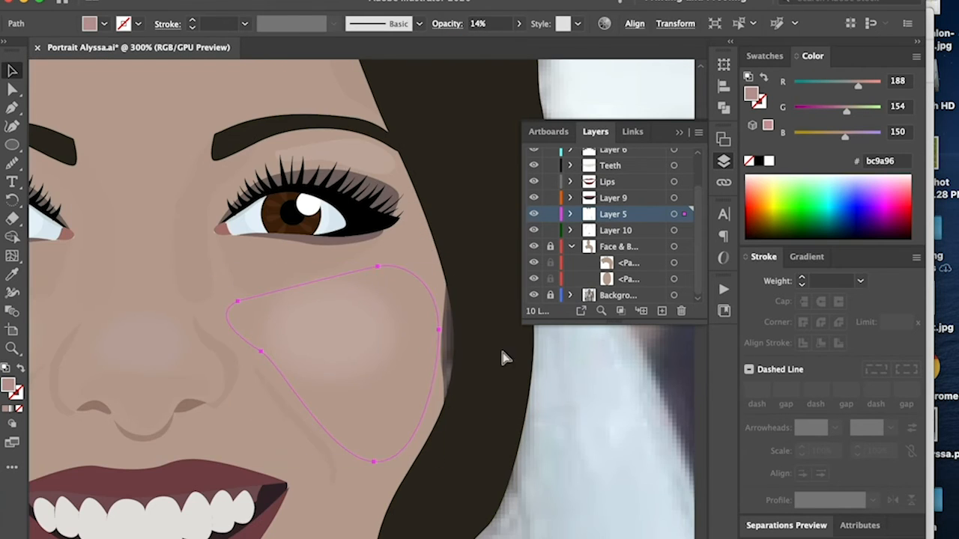
{"action": "left_click", "coordinate": [322, 418]}
{"action": "key", "text": "ctrl+z"}
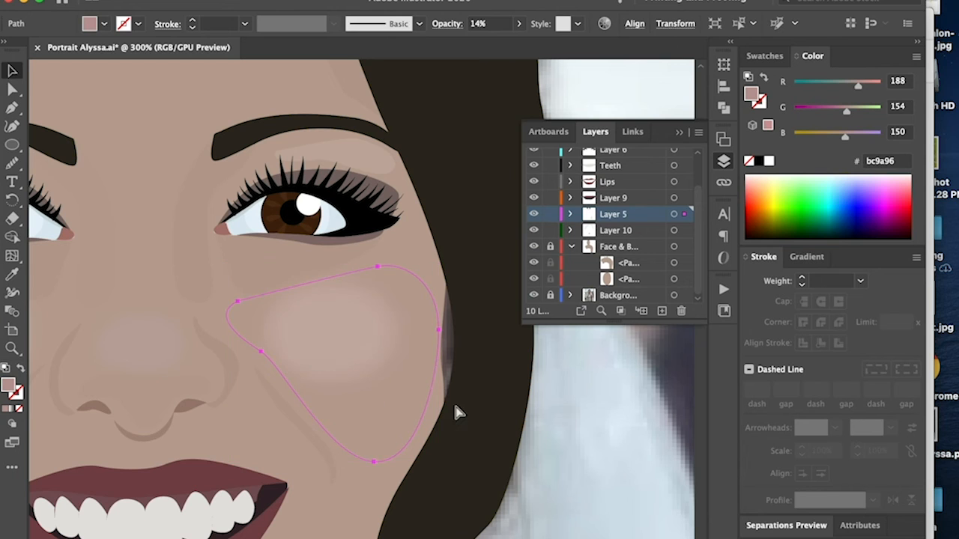
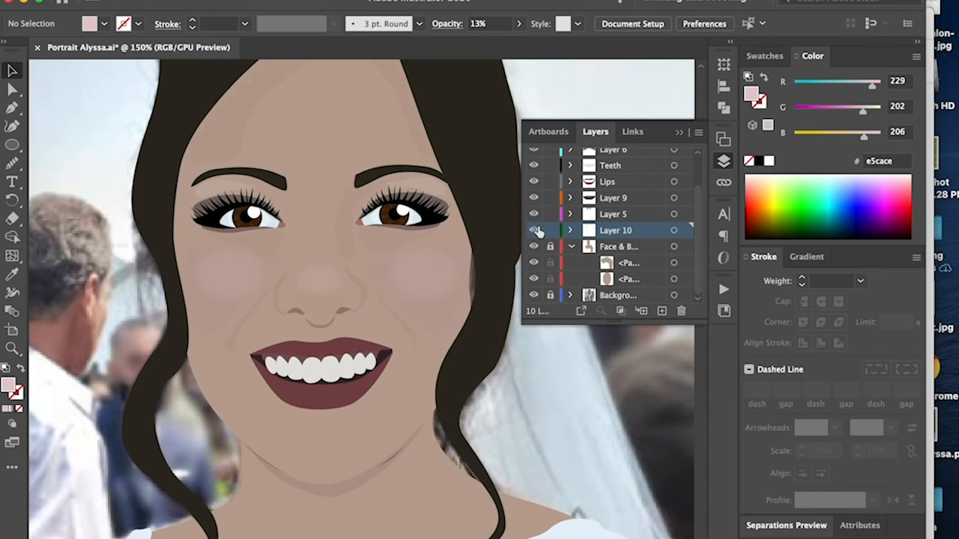
Hide and show the Face & Body layer to compare the shading with the photo beneath
{"action": "left_click", "coordinate": [533, 246]}
{"action": "left_click", "coordinate": [533, 246]}
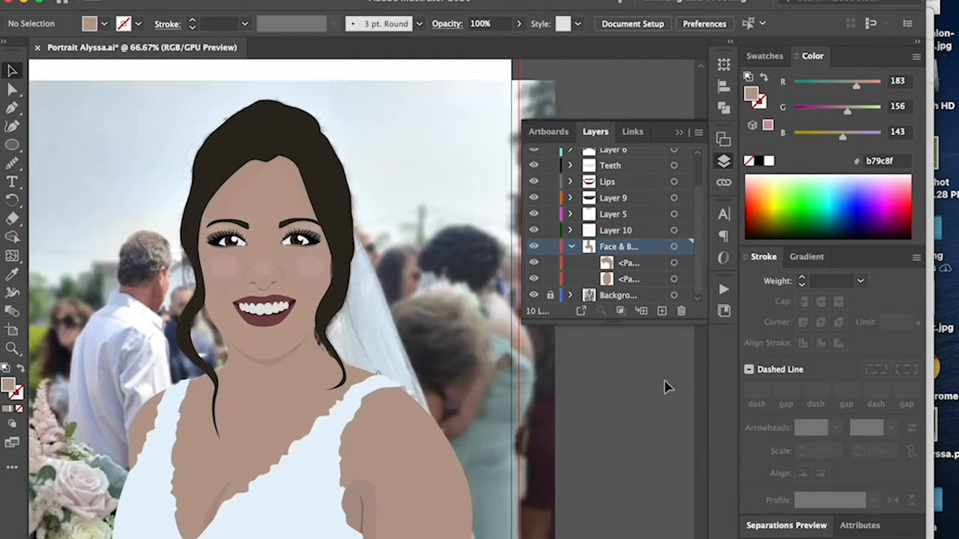
Hide the Face & Body layer and trace a neck shadow shape beneath the chin with the Pen tool on a new layer
{"action": "left_click", "coordinate": [534, 246]}
{"action": "left_click", "coordinate": [662, 311]}
{"action": "key", "text": "p"}
{"action": "left_click", "coordinate": [404, 194]}
{"action": "left_click", "coordinate": [388, 303]}
{"action": "left_click", "coordinate": [270, 399]}
{"action": "left_click", "coordinate": [162, 227]}
Move the neck shadow layer between the face and body paths inside Face & Body, and show the Face & Body artwork again
{"action": "mouse_move", "coordinate": [626, 246]}
{"action": "left_mouse_down"}
{"action": "mouse_move", "coordinate": [639, 275]}
{"action": "mouse_move", "coordinate": [637, 238]}
{"action": "left_mouse_up"}
{"action": "left_click", "coordinate": [640, 278]}
{"action": "left_click", "coordinate": [534, 230]}
{"action": "key", "text": "v"}
{"action": "left_click", "coordinate": [330, 329]}
Fill the neck shadow with brown 6d4840 and lower its opacity to 4%
{"action": "scroll", "coordinate": [330, 330], "scroll_direction": "up", "scroll_amount": 3}
{"action": "double_click", "coordinate": [752, 97]}
{"action": "left_click", "coordinate": [891, 161]}
{"action": "left_click", "coordinate": [307, 398]}
{"action": "left_click", "coordinate": [307, 398]}
{"action": "left_click", "coordinate": [519, 24]}
{"action": "left_click", "coordinate": [362, 360]}
{"action": "left_click", "coordinate": [520, 24]}
{"action": "left_click", "coordinate": [556, 97]}
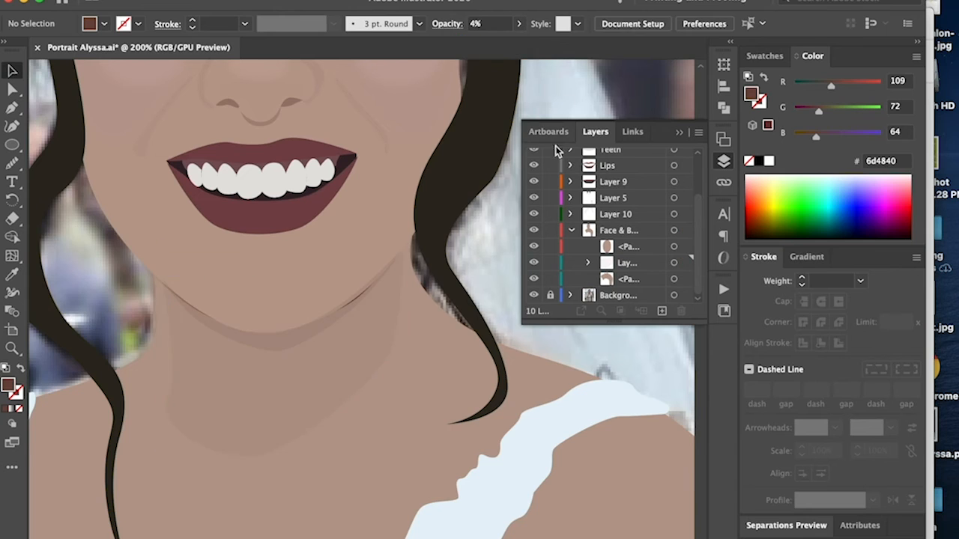
Hide the Face & Body layer and trace a closed highlight shape over the upper arm with the Pen tool on Layer 10
{"action": "left_click", "coordinate": [534, 230]}
{"action": "key", "text": "super+minus"}
{"action": "key", "text": "super+equal"}
{"action": "key", "text": "p"}
{"action": "left_click", "coordinate": [637, 215]}
{"action": "left_click", "coordinate": [189, 196]}
{"action": "left_click_drag", "start_coordinate": [354, 269], "coordinate": [409, 302]}
{"action": "left_click_drag", "start_coordinate": [517, 400], "coordinate": [563, 461]}
{"action": "left_click_drag", "start_coordinate": [440, 395], "coordinate": [374, 318]}
{"action": "left_click", "coordinate": [191, 112]}
Fill the upper-arm highlight with pale eae5e5, show the Face & Body layer, and reduce the highlight's opacity to 3%
{"action": "left_click", "coordinate": [12, 275]}
{"action": "left_click", "coordinate": [12, 70]}
{"action": "left_click", "coordinate": [533, 262]}
{"action": "key", "text": "super+minus"}
{"action": "key", "text": "super+minus"}
{"action": "left_click", "coordinate": [520, 24]}
{"action": "left_click_drag", "start_coordinate": [519, 44], "coordinate": [461, 44]}
{"action": "left_click", "coordinate": [555, 98]}
{"action": "left_click", "coordinate": [487, 397]}
{"action": "left_click", "coordinate": [519, 24]}
{"action": "left_click", "coordinate": [556, 98]}
{"action": "left_click", "coordinate": [487, 398]}
{"action": "left_click", "coordinate": [520, 24]}
{"action": "left_click", "coordinate": [555, 97]}
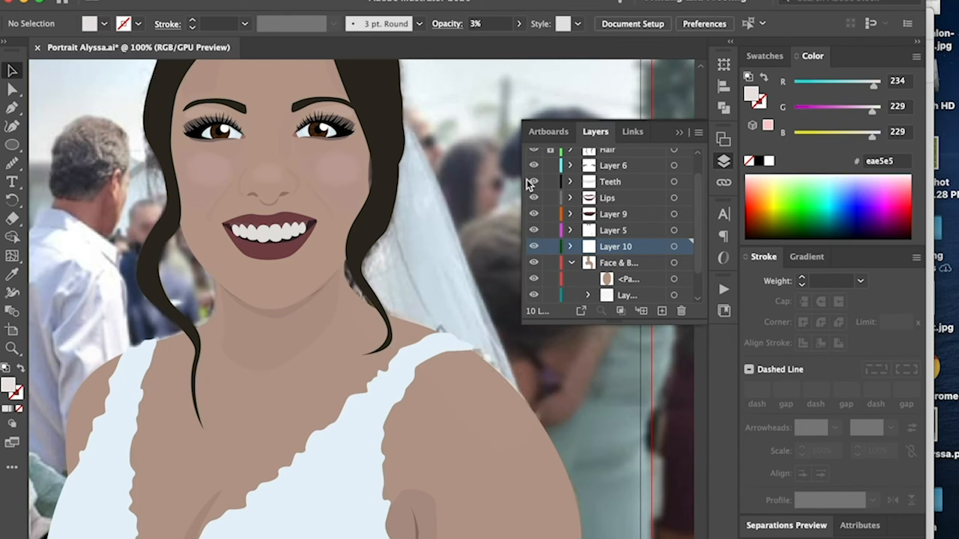
Adjust the opacity of the shading shapes along the side and bridge of the nose
{"action": "scroll", "coordinate": [526, 179], "scroll_direction": "up", "scroll_amount": 1}
{"action": "key", "text": "super+minus"}
{"action": "key", "text": "super+minus"}
{"action": "key", "text": "super+minus"}
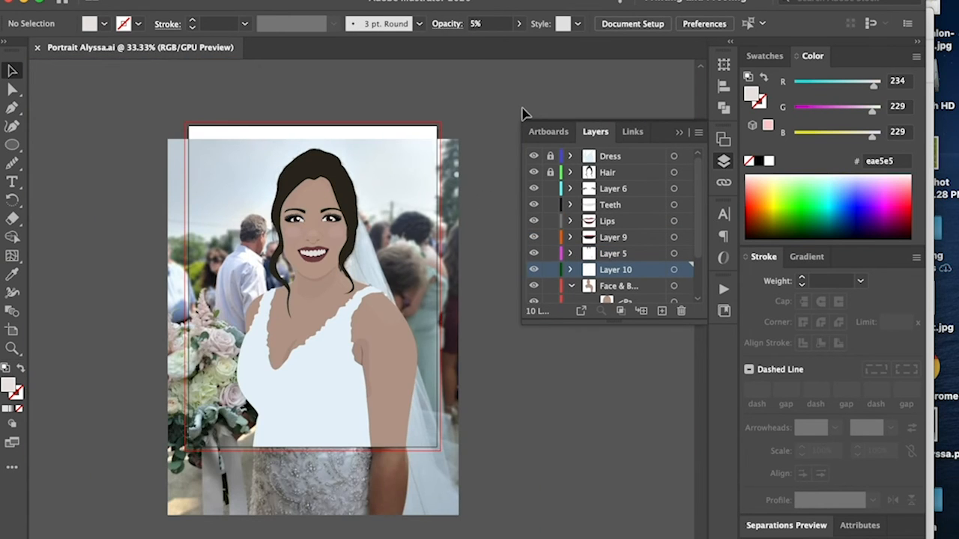
{"action": "key", "text": "super+equal"}
{"action": "key", "text": "super+equal"}
{"action": "key", "text": "super+equal"}
{"action": "key", "text": "super+equal"}
{"action": "scroll", "coordinate": [524, 114], "scroll_direction": "up", "scroll_amount": 5}
{"action": "key", "text": "super+equal"}
{"action": "key", "text": "super+equal"}
{"action": "left_click", "coordinate": [340, 367]}
{"action": "left_click", "coordinate": [519, 24]}
{"action": "left_click", "coordinate": [306, 257]}
{"action": "left_click", "coordinate": [520, 24]}
Adjust the opacity of the shading beside the inner eye corner, and set the nose shading's opacity to 2%
{"action": "left_click", "coordinate": [216, 262]}
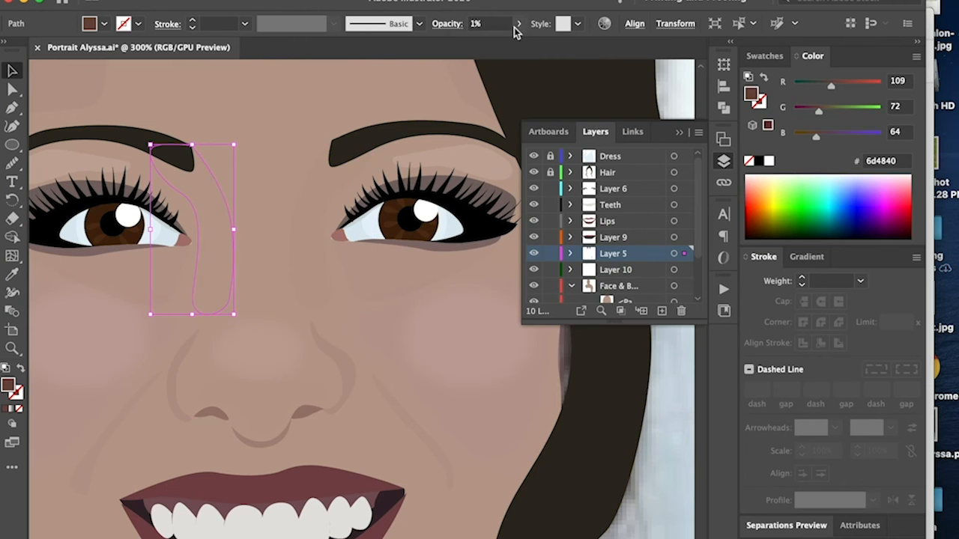
{"action": "left_click", "coordinate": [518, 25]}
{"action": "left_click", "coordinate": [556, 98]}
{"action": "key", "text": "super+minus"}
{"action": "key", "text": "super+minus"}
{"action": "key", "text": "super+minus"}
{"action": "key", "text": "super+equal"}
{"action": "left_click", "coordinate": [338, 285]}
{"action": "left_click", "coordinate": [520, 24]}
{"action": "left_click", "coordinate": [600, 81]}
Trace a small rounded highlight shape on the lower lip with the Pen tool on the Lips layer
{"action": "left_click", "coordinate": [608, 222]}
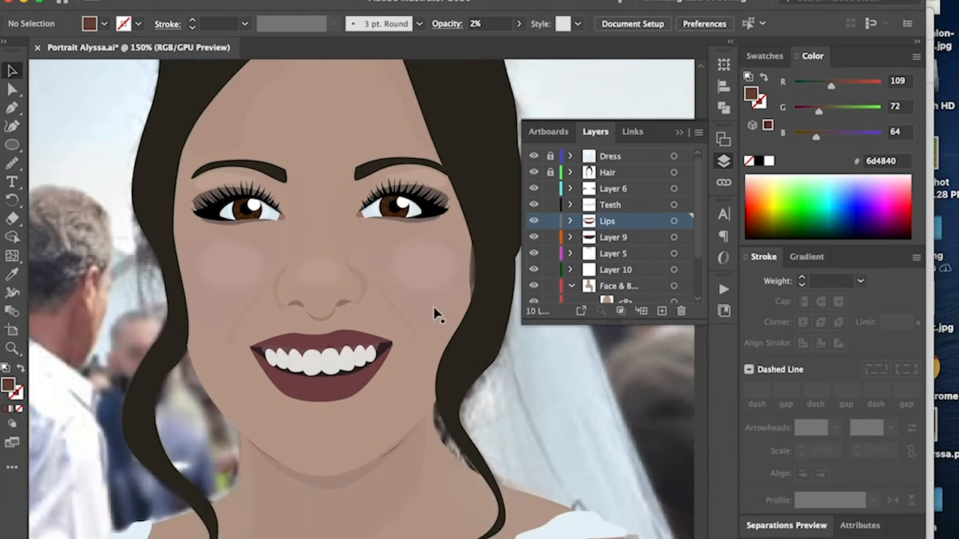
{"action": "key", "text": "super+equal"}
{"action": "key", "text": "super+equal"}
{"action": "key", "text": "super+equal"}
{"action": "left_click", "coordinate": [533, 285]}
{"action": "left_click", "coordinate": [534, 285]}
{"action": "scroll", "coordinate": [424, 291], "scroll_direction": "down", "scroll_amount": 2}
{"action": "key", "text": "p"}
{"action": "left_click_drag", "start_coordinate": [255, 425], "coordinate": [237, 426]}
Fill the lower-lip highlight with the sampled lip color lightened to 84575e
{"action": "key", "text": "i"}
{"action": "double_click", "coordinate": [8, 385]}
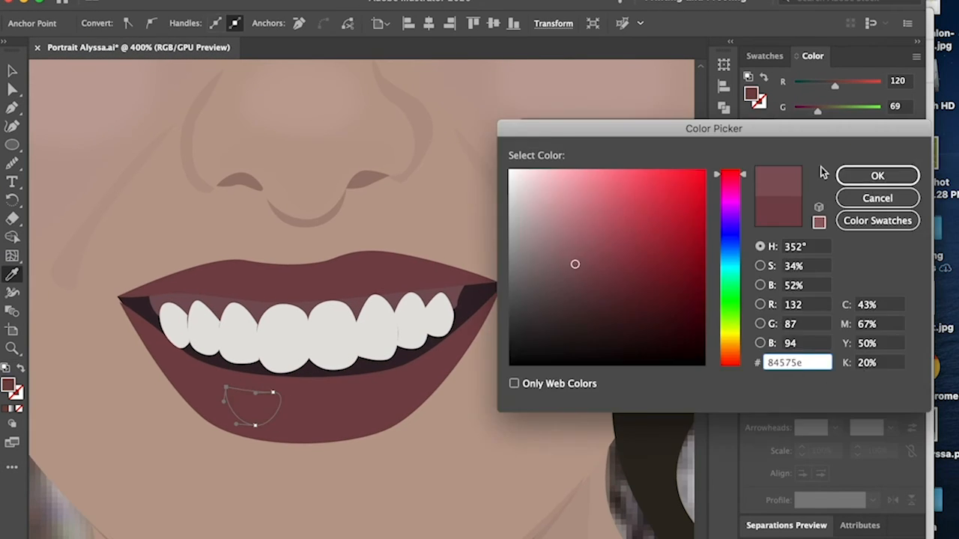
{"action": "left_click", "coordinate": [577, 262]}
{"action": "left_click", "coordinate": [878, 176]}
Trace additional highlight shapes on the lower lip and on the upper lip with the Pen tool
{"action": "key", "text": "p"}
{"action": "left_click", "coordinate": [295, 394]}
{"action": "left_click", "coordinate": [307, 391]}
{"action": "left_click", "coordinate": [386, 386]}
{"action": "left_click_drag", "start_coordinate": [400, 390], "coordinate": [404, 380]}
{"action": "left_click", "coordinate": [386, 386]}
{"action": "left_click", "coordinate": [206, 270]}
{"action": "left_click", "coordinate": [261, 272]}
{"action": "left_click", "coordinate": [205, 270]}
Select the highlight shapes on both lips and lower their opacity
{"action": "key", "text": "v"}
{"action": "left_click", "coordinate": [367, 264], "text": "shift"}
{"action": "left_click", "coordinate": [388, 399], "text": "shift"}
{"action": "key", "text": "super+minus"}
{"action": "key", "text": "super+minus"}
{"action": "key", "text": "super+minus"}
{"action": "key", "text": "super+minus"}
{"action": "left_click", "coordinate": [78, 122]}
{"action": "left_click", "coordinate": [345, 287]}
{"action": "left_click", "coordinate": [359, 321], "text": "shift"}
{"action": "key", "text": "super+equal"}
{"action": "key", "text": "super+equal"}
{"action": "left_click", "coordinate": [519, 24]}
{"action": "left_click_drag", "start_coordinate": [519, 50], "coordinate": [491, 50]}
{"action": "left_click", "coordinate": [326, 270]}
{"action": "left_click", "coordinate": [519, 24]}
Adjust the opacity of the lower-lip highlights and recolor the fill to 917076
{"action": "left_click", "coordinate": [335, 339]}
{"action": "left_click", "coordinate": [356, 339]}
{"action": "left_click", "coordinate": [404, 333], "text": "shift"}
{"action": "left_click", "coordinate": [518, 24]}
{"action": "left_click", "coordinate": [334, 339]}
{"action": "double_click", "coordinate": [9, 385]}
{"action": "left_click", "coordinate": [878, 175]}
Reduce the opacity of the lip highlights further, down to 26%
{"action": "scroll", "coordinate": [356, 337], "scroll_direction": "up", "scroll_amount": 3}
{"action": "left_click", "coordinate": [356, 390]}
{"action": "left_click", "coordinate": [402, 385]}
{"action": "left_click", "coordinate": [518, 24]}
{"action": "left_click_drag", "start_coordinate": [491, 46], "coordinate": [472, 47]}
{"action": "left_click", "coordinate": [330, 385]}
{"action": "left_click", "coordinate": [519, 24]}
{"action": "left_click", "coordinate": [693, 97]}
Trace the scalloped lower edge of a gumline shadow across the upper teeth with the Pen tool, from the right corner to the left
{"action": "key", "text": "super+equal"}
{"action": "key", "text": "super+equal"}
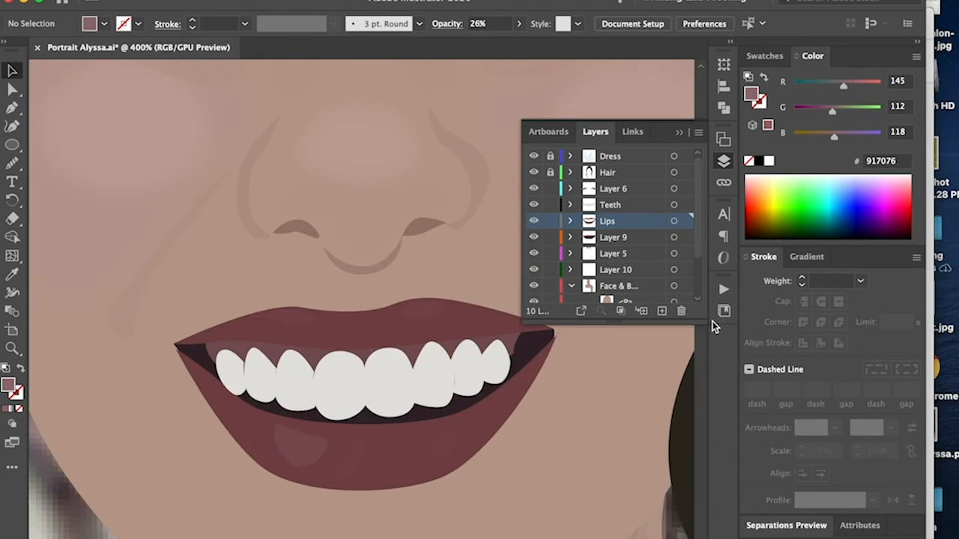
{"action": "key", "text": "p"}
{"action": "left_click", "coordinate": [509, 360]}
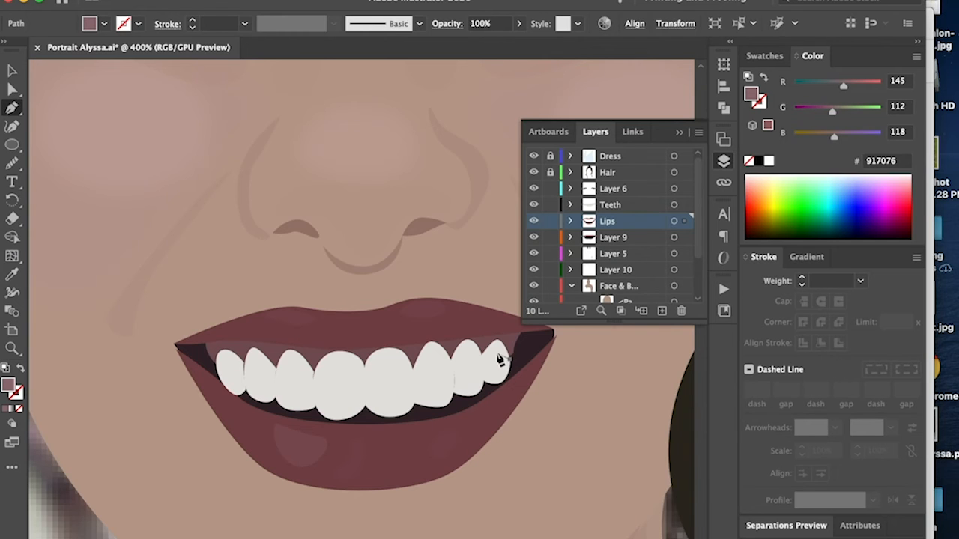
{"action": "left_click", "coordinate": [487, 367]}
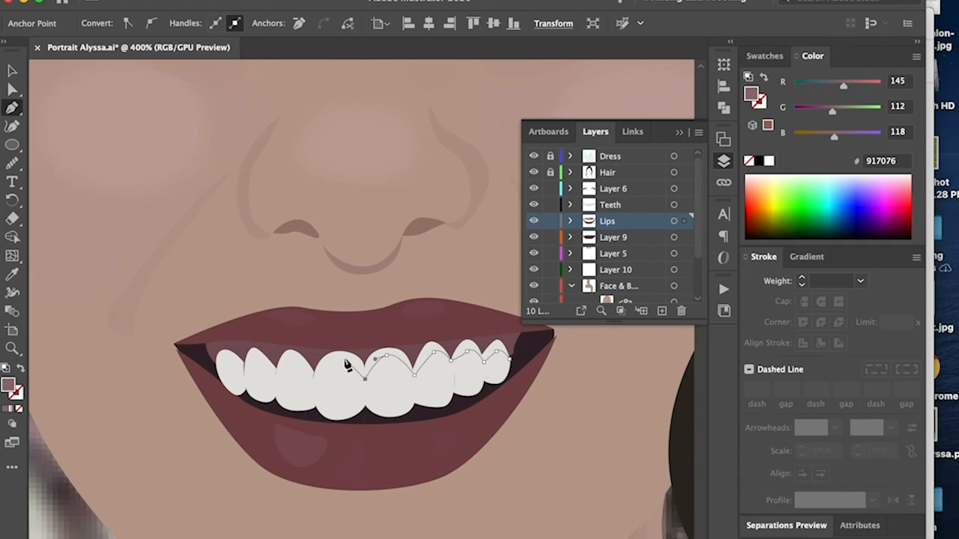
{"action": "left_click", "coordinate": [280, 379]}
{"action": "left_click", "coordinate": [245, 372]}
{"action": "left_click_drag", "start_coordinate": [257, 359], "coordinate": [228, 349]}
{"action": "left_click", "coordinate": [216, 369]}
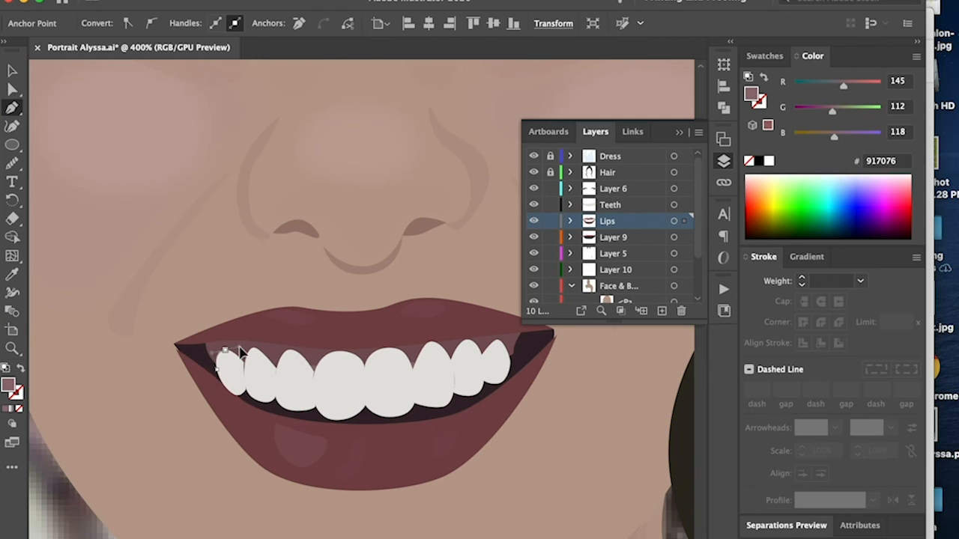
Continue the gumline shadow back along the top edges of the left and middle teeth, curving over each tooth
{"action": "left_click", "coordinate": [243, 362]}
{"action": "left_click_drag", "start_coordinate": [254, 348], "coordinate": [304, 349]}
{"action": "left_click", "coordinate": [277, 369]}
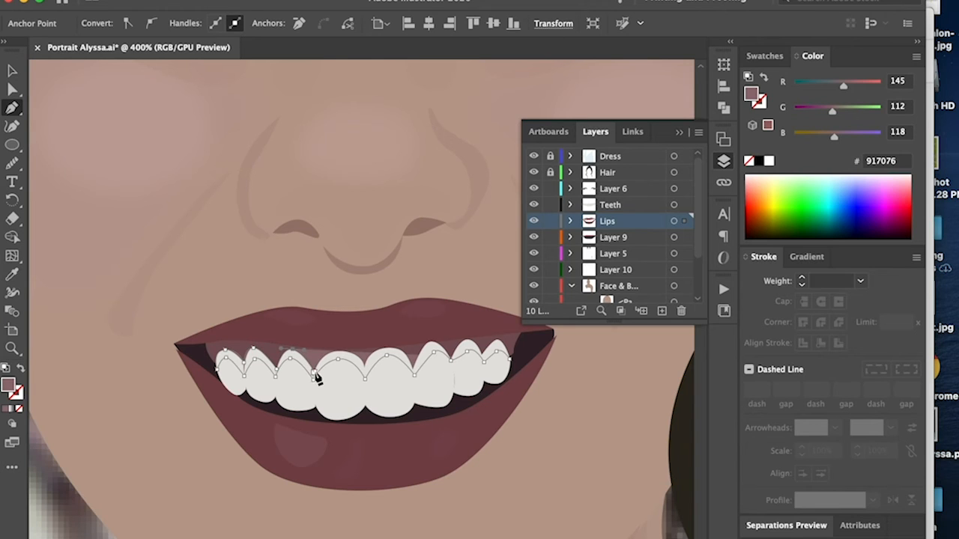
{"action": "left_click_drag", "start_coordinate": [342, 353], "coordinate": [356, 354]}
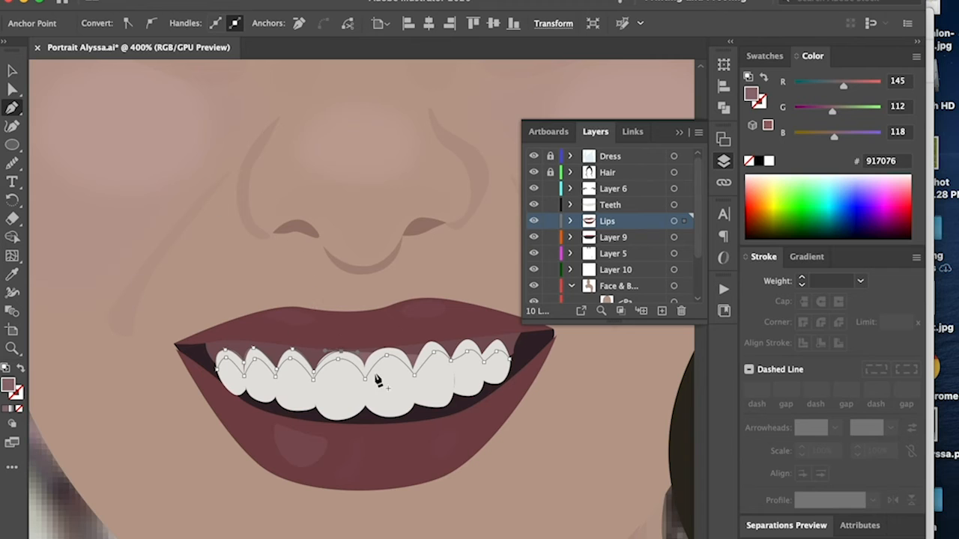
{"action": "key", "text": "super+equal"}
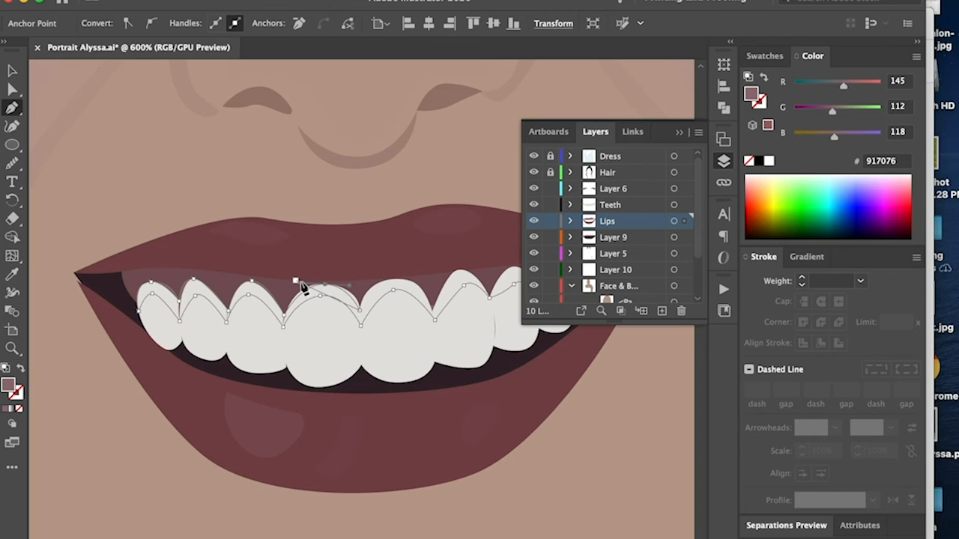
{"action": "left_click", "coordinate": [299, 286]}
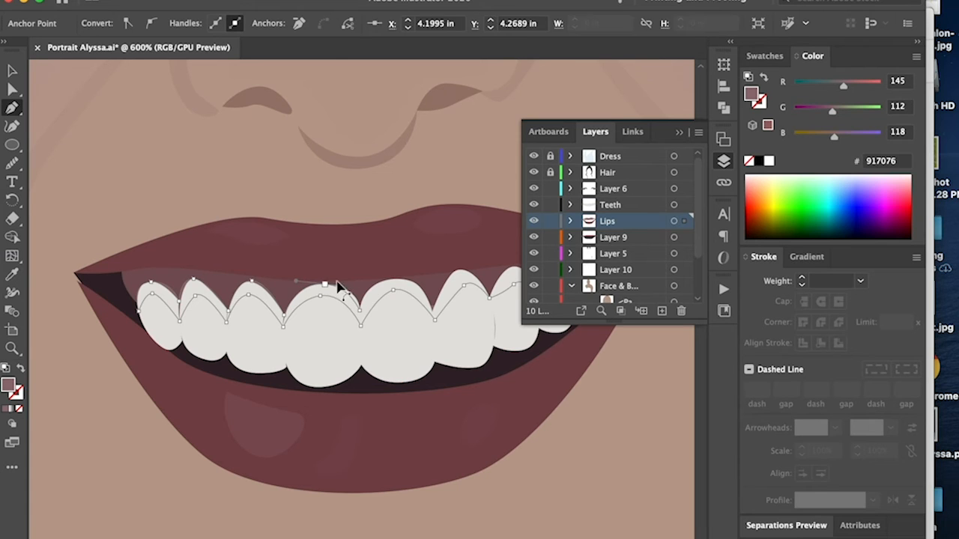
{"action": "left_click_drag", "start_coordinate": [325, 285], "coordinate": [435, 317]}
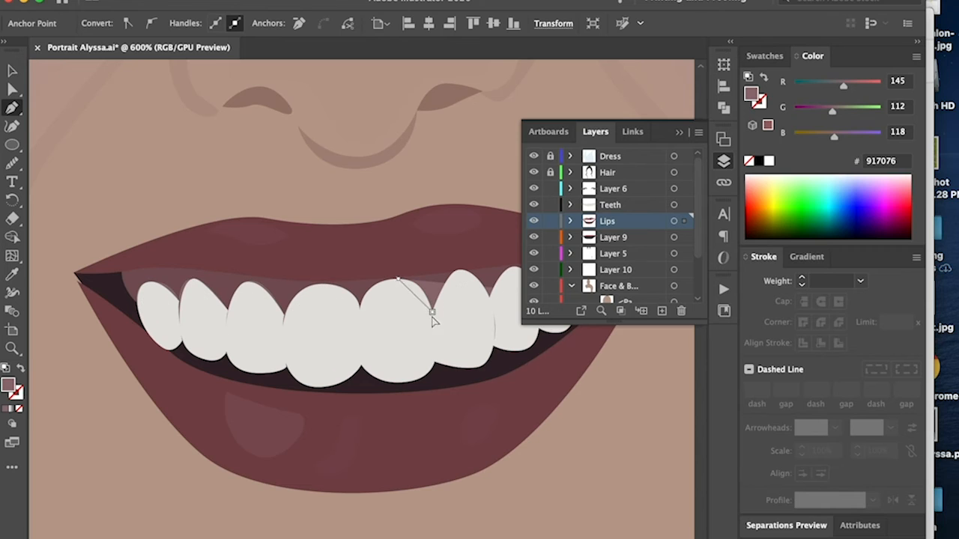
{"action": "left_click_drag", "start_coordinate": [441, 358], "coordinate": [438, 350]}
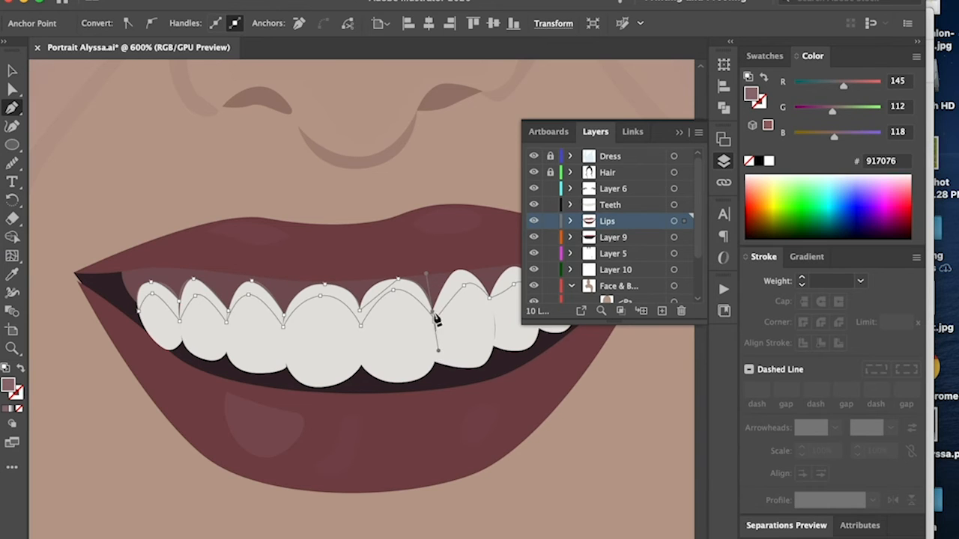
Complete the shadow outline over the right teeth, fill it with gray dbdad9 on the Teeth layer, and curve the straight segment over the front tooth
{"action": "scroll", "coordinate": [436, 315], "scroll_direction": "right", "scroll_amount": 5}
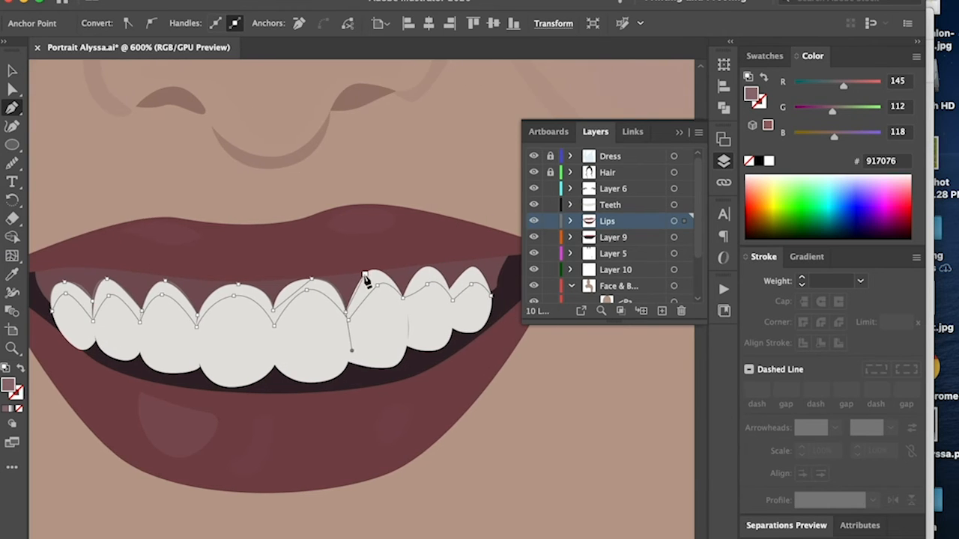
{"action": "left_click_drag", "start_coordinate": [376, 270], "coordinate": [395, 274]}
{"action": "left_click", "coordinate": [405, 296]}
{"action": "left_click", "coordinate": [404, 294]}
{"action": "left_click_drag", "start_coordinate": [415, 274], "coordinate": [417, 271]}
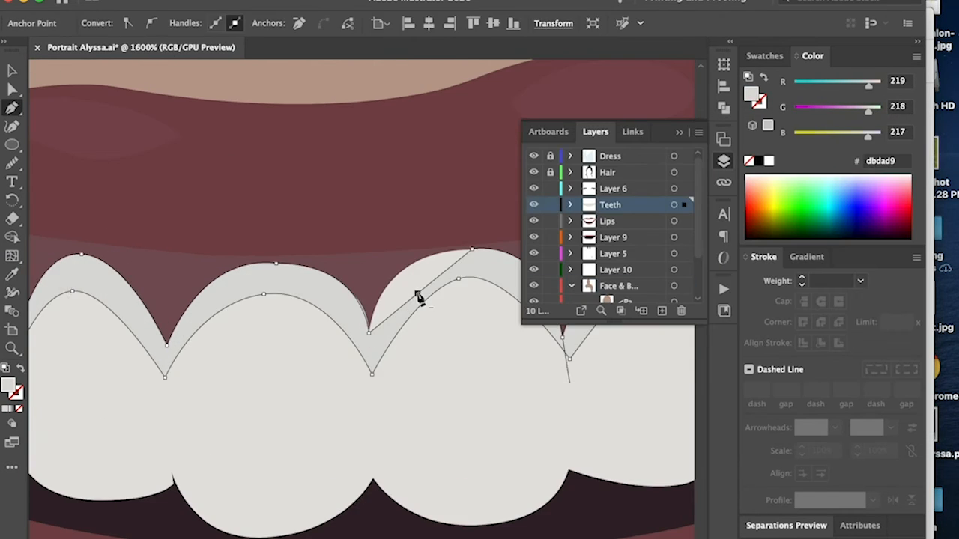
{"action": "left_click_drag", "start_coordinate": [417, 294], "coordinate": [405, 266]}
Deselect the tooth shadow and examine the whole portrait with the new teeth and lip details
{"action": "key", "text": "super+minus"}
{"action": "key", "text": "super+minus"}
{"action": "key", "text": "super+minus"}
{"action": "key", "text": "super+minus"}
{"action": "key", "text": "super+minus"}
{"action": "key", "text": "super+minus"}
{"action": "key", "text": "super+minus"}
{"action": "key", "text": "super+minus"}
{"action": "key", "text": "super+shift+a"}
{"action": "key", "text": "v"}
{"action": "key", "text": "super+minus"}
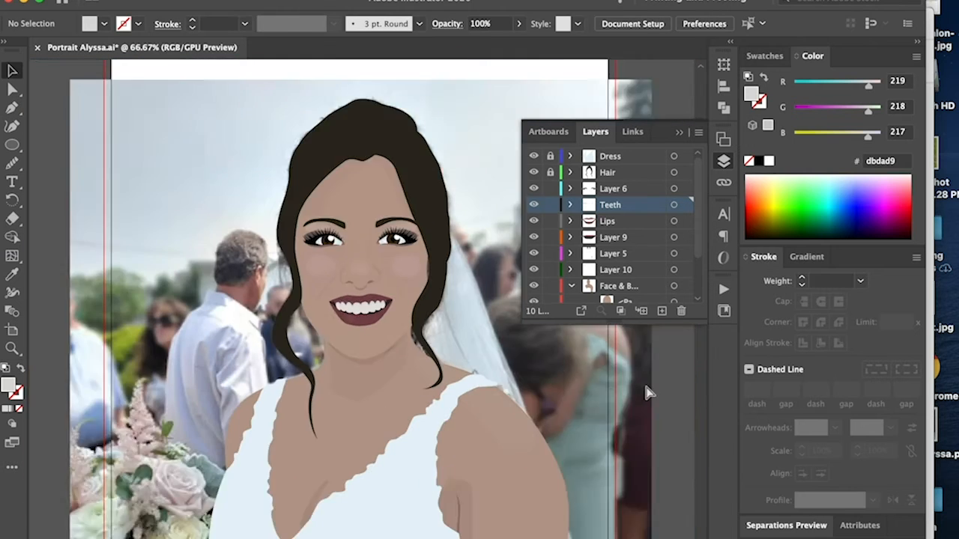
{"action": "key", "text": "super+minus"}
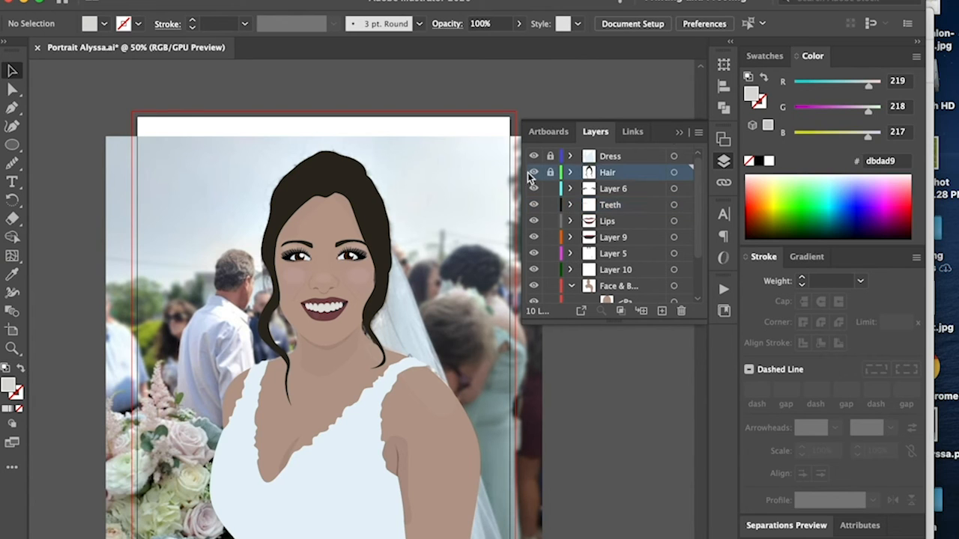
Hide all the layers from Layer 6 down through the face and body layer to expose the photo's face
{"action": "left_click", "coordinate": [533, 172]}
{"action": "left_click", "coordinate": [534, 172]}
{"action": "left_click", "coordinate": [533, 172]}
{"action": "left_click", "coordinate": [534, 173]}
{"action": "left_click", "coordinate": [647, 187]}
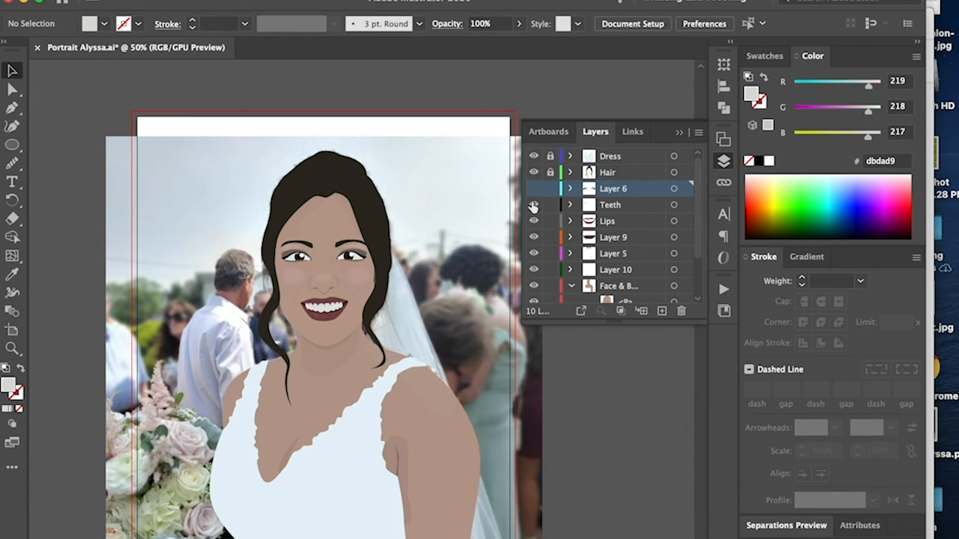
{"action": "left_click", "coordinate": [535, 256]}
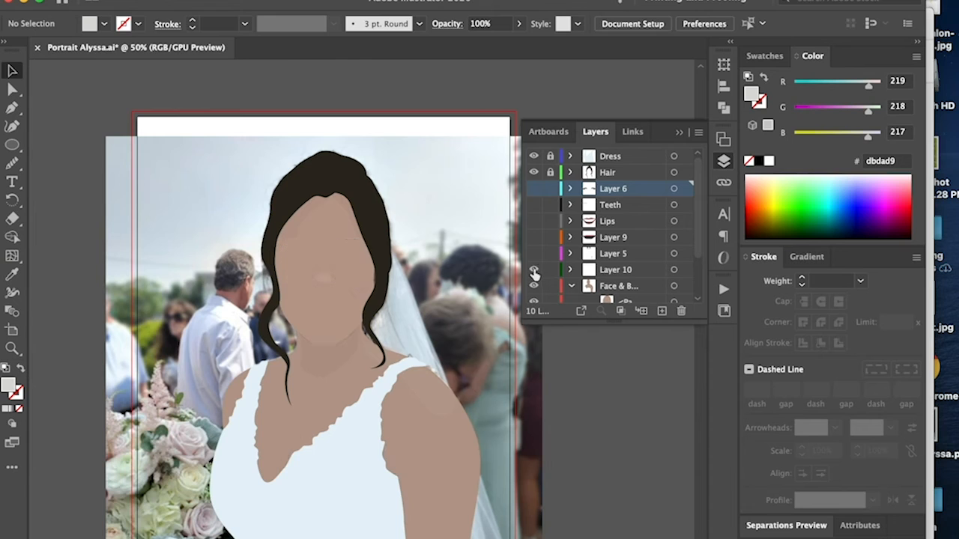
{"action": "left_click", "coordinate": [533, 286]}
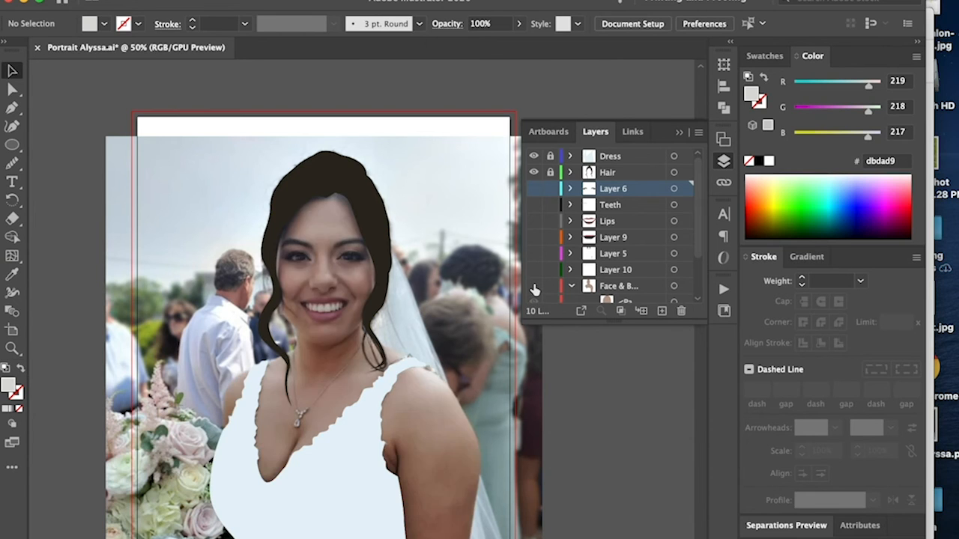
{"action": "left_click", "coordinate": [533, 174]}
{"action": "left_click", "coordinate": [534, 174]}
Add a new layer directly above the Hair layer and hide the Hair layer to expose the photo's hair
{"action": "key", "text": "super+equal"}
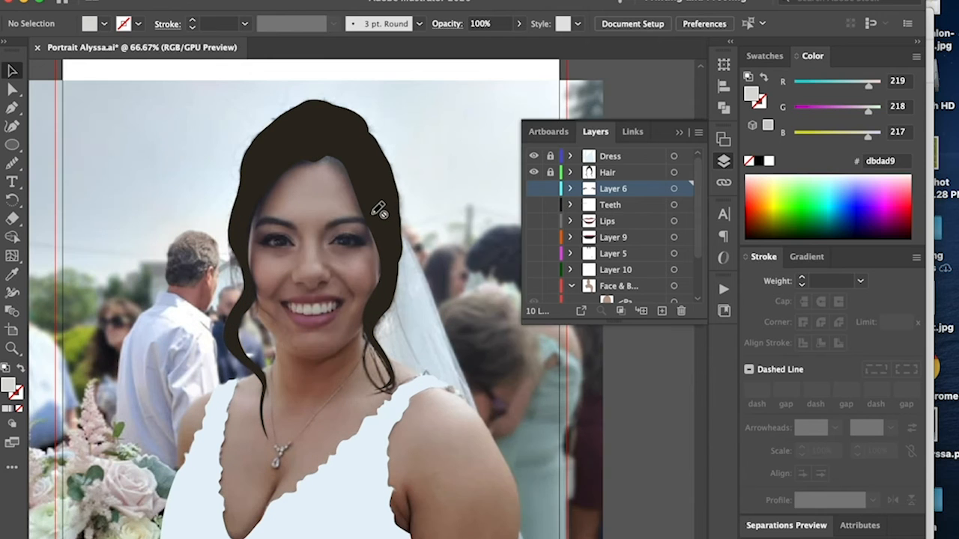
{"action": "scroll", "coordinate": [375, 208], "scroll_direction": "up", "scroll_amount": 2}
{"action": "key", "text": "p"}
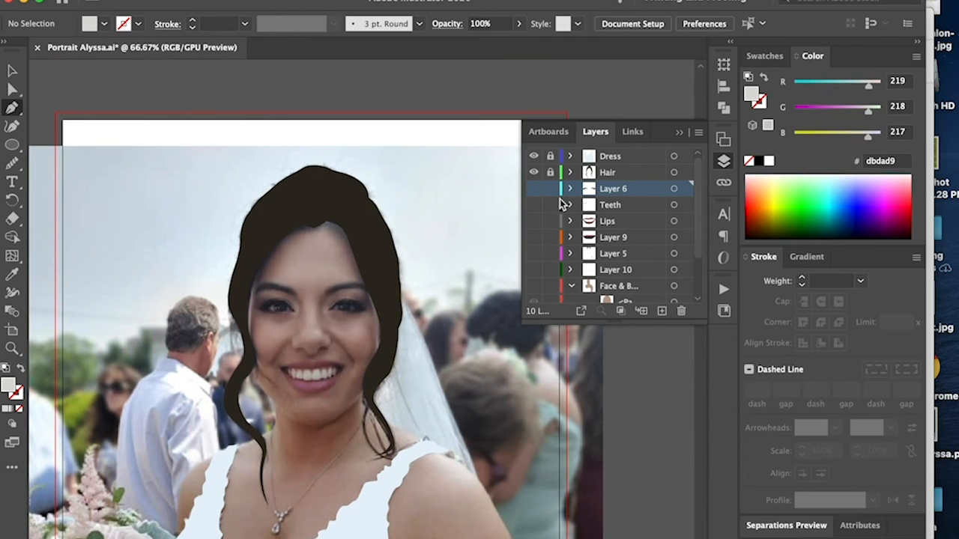
{"action": "left_click", "coordinate": [625, 173]}
{"action": "left_click", "coordinate": [662, 310]}
{"action": "left_click", "coordinate": [533, 188]}
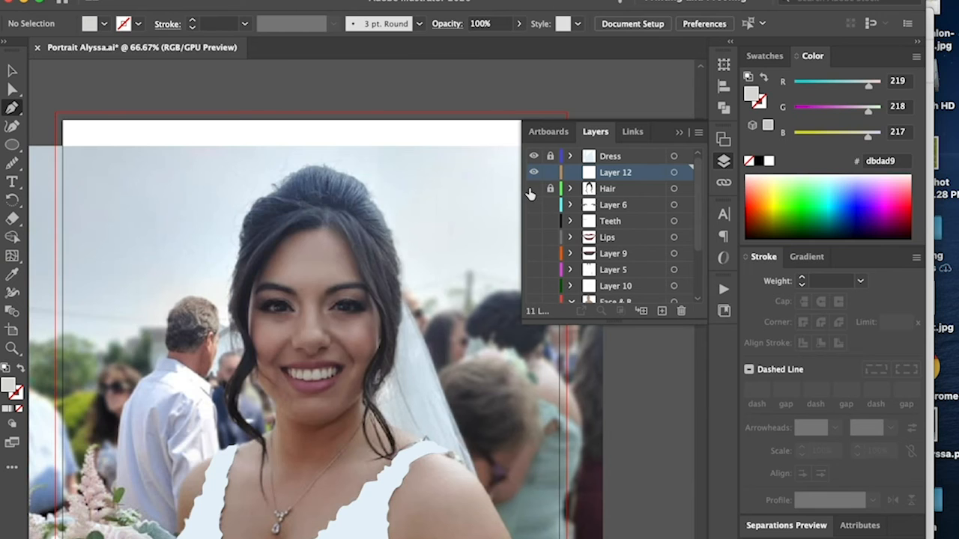
Trace a tapering strand with the Pen tool from the right of the parting down to the temple, and swap its fill to an outline
{"action": "key", "text": "super+equal"}
{"action": "key", "text": "super+equal"}
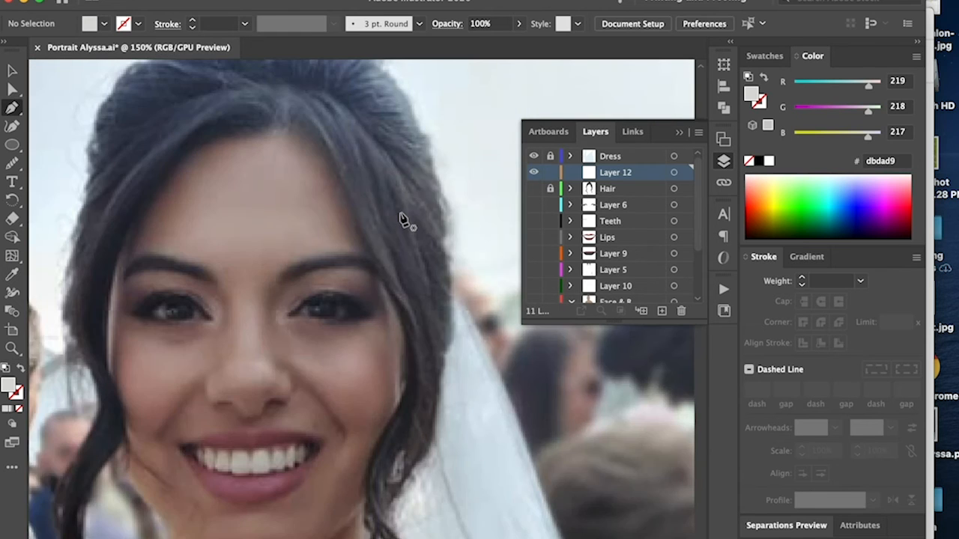
{"action": "scroll", "coordinate": [403, 219], "scroll_direction": "up", "scroll_amount": 2}
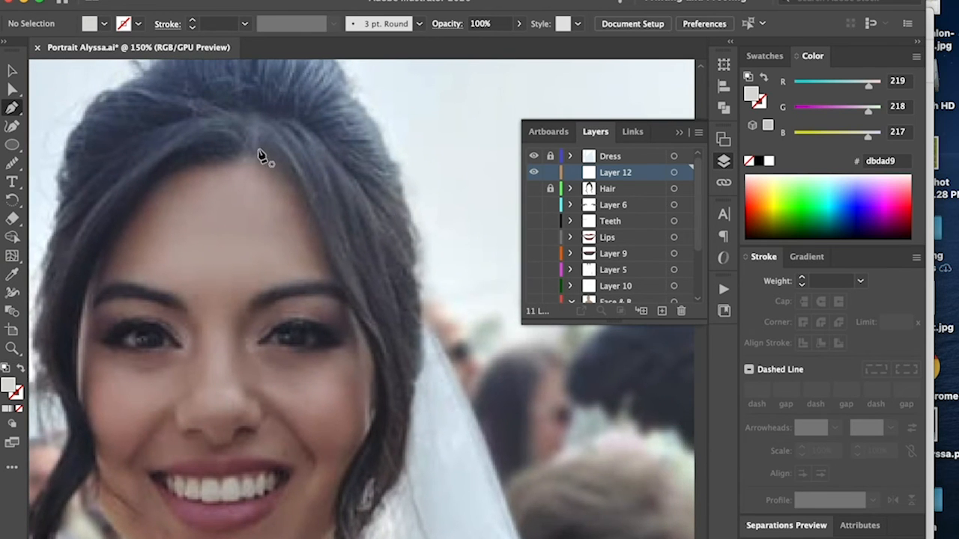
{"action": "left_click", "coordinate": [260, 148]}
{"action": "left_click_drag", "start_coordinate": [298, 192], "coordinate": [307, 209]}
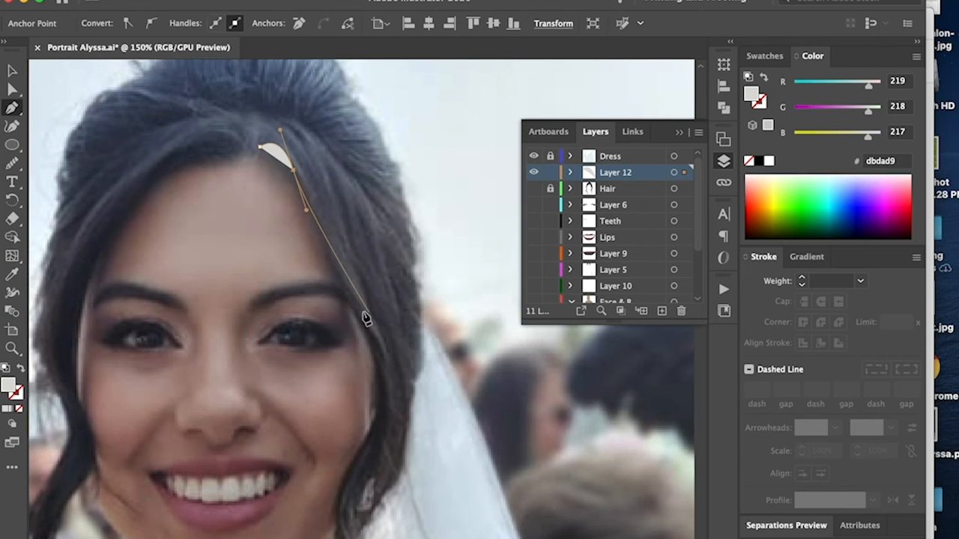
{"action": "left_click_drag", "start_coordinate": [359, 312], "coordinate": [378, 346]}
{"action": "left_click", "coordinate": [386, 366]}
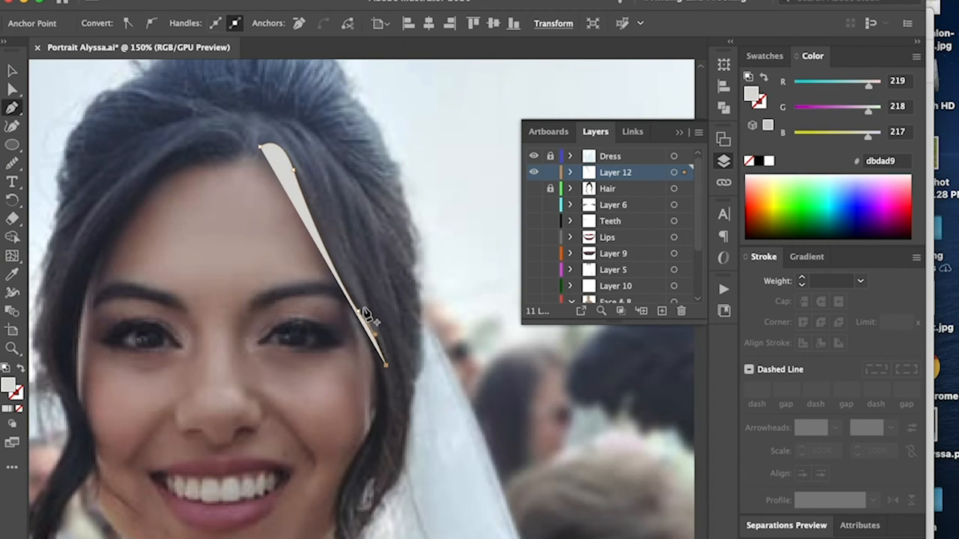
{"action": "mouse_move", "coordinate": [317, 177]}
{"action": "left_mouse_down"}
{"action": "mouse_move", "coordinate": [282, 124]}
{"action": "mouse_move", "coordinate": [273, 164]}
{"action": "mouse_move", "coordinate": [275, 137]}
{"action": "left_mouse_up"}
{"action": "left_click", "coordinate": [21, 368]}
Trace a curved, closed strand along the left hairline, tapering from the parting down to the left temple
{"action": "scroll", "coordinate": [285, 187], "scroll_direction": "left", "scroll_amount": 2}
{"action": "left_click_drag", "start_coordinate": [182, 179], "coordinate": [143, 214]}
{"action": "left_click_drag", "start_coordinate": [103, 292], "coordinate": [94, 329]}
{"action": "left_click_drag", "start_coordinate": [181, 164], "coordinate": [237, 123]}
{"action": "left_click", "coordinate": [285, 150]}
Trace a second long strand outside the first on the right, sweeping from the parting down past the eye
{"action": "left_click", "coordinate": [318, 119]}
{"action": "left_click_drag", "start_coordinate": [365, 132], "coordinate": [385, 154]}
{"action": "left_click_drag", "start_coordinate": [436, 300], "coordinate": [449, 365]}
{"action": "left_click", "coordinate": [451, 437]}
{"action": "left_click_drag", "start_coordinate": [407, 225], "coordinate": [385, 177]}
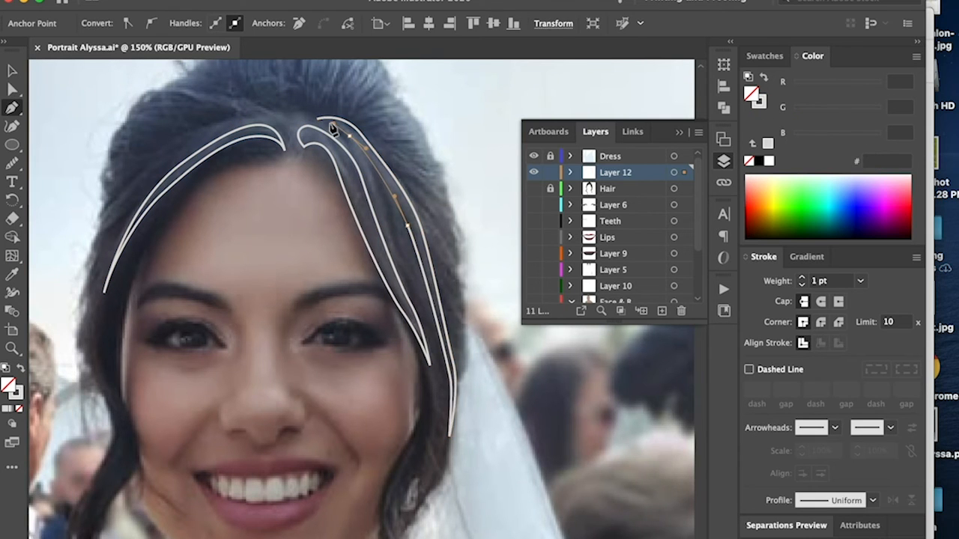
Trace several tapering strands fanning out from the parting across the crown of the hair
{"action": "left_click", "coordinate": [370, 181]}
{"action": "left_click_drag", "start_coordinate": [292, 152], "coordinate": [270, 142]}
{"action": "left_click", "coordinate": [236, 156]}
{"action": "left_click", "coordinate": [369, 181]}
{"action": "left_click", "coordinate": [400, 187]}
{"action": "left_click_drag", "start_coordinate": [430, 146], "coordinate": [444, 132]}
{"action": "key", "text": "super+equal"}
{"action": "key", "text": "super+equal"}
{"action": "left_click", "coordinate": [309, 369]}
{"action": "left_click", "coordinate": [272, 364]}
{"action": "left_click", "coordinate": [304, 192]}
{"action": "left_click", "coordinate": [273, 364]}
Trace a closed strand branching from the long right-hand strand out to the right edge of the hair
{"action": "scroll", "coordinate": [391, 312], "scroll_direction": "down", "scroll_amount": 2}
{"action": "left_click", "coordinate": [326, 340]}
{"action": "left_click", "coordinate": [459, 315]}
{"action": "left_click", "coordinate": [487, 424]}
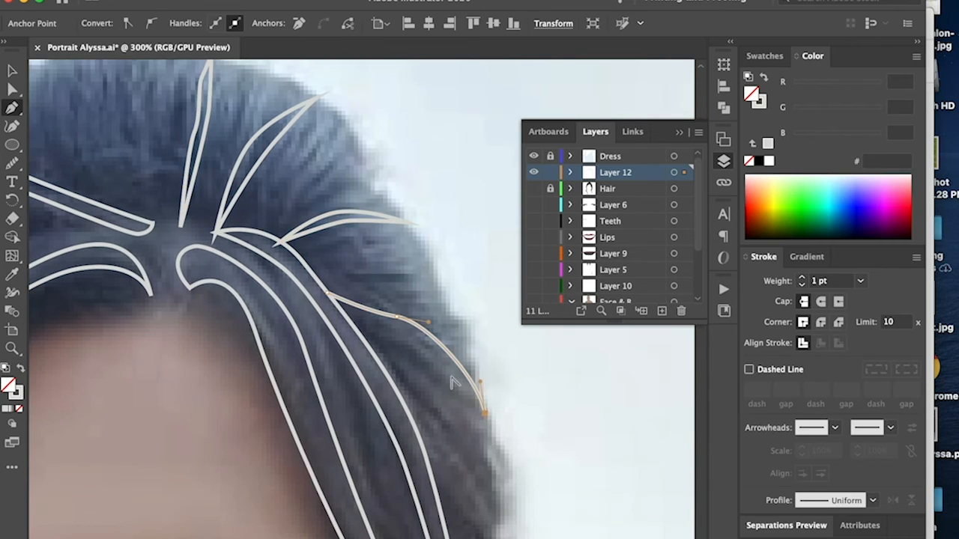
{"action": "left_click_drag", "start_coordinate": [422, 356], "coordinate": [397, 348]}
{"action": "left_click", "coordinate": [329, 294]}
Trace further narrow strands down the right side of the hair, continuing beside the cheek to the ear
{"action": "scroll", "coordinate": [442, 349], "scroll_direction": "down", "scroll_amount": 5}
{"action": "left_click", "coordinate": [366, 138]}
{"action": "left_click", "coordinate": [482, 324]}
{"action": "scroll", "coordinate": [409, 114], "scroll_direction": "down", "scroll_amount": 6}
{"action": "scroll", "coordinate": [409, 114], "scroll_direction": "up", "scroll_amount": 2}
{"action": "left_click", "coordinate": [391, 129]}
{"action": "left_click_drag", "start_coordinate": [414, 272], "coordinate": [395, 315]}
{"action": "left_click", "coordinate": [404, 433]}
{"action": "left_click", "coordinate": [391, 129]}
Trace a closed, curved strand along the upper part of the loose right lock beside the jaw
{"action": "scroll", "coordinate": [401, 330], "scroll_direction": "down", "scroll_amount": 5}
{"action": "left_click", "coordinate": [390, 107]}
{"action": "left_click", "coordinate": [414, 429]}
{"action": "mouse_move", "coordinate": [335, 244]}
{"action": "left_mouse_down"}
{"action": "mouse_move", "coordinate": [319, 348]}
{"action": "mouse_move", "coordinate": [308, 330]}
{"action": "left_mouse_up"}
{"action": "left_click", "coordinate": [390, 107]}
Trace a strand along the lower curl of the loose right lock, ending at its tip near the shoulder
{"action": "scroll", "coordinate": [452, 218], "scroll_direction": "down", "scroll_amount": 5}
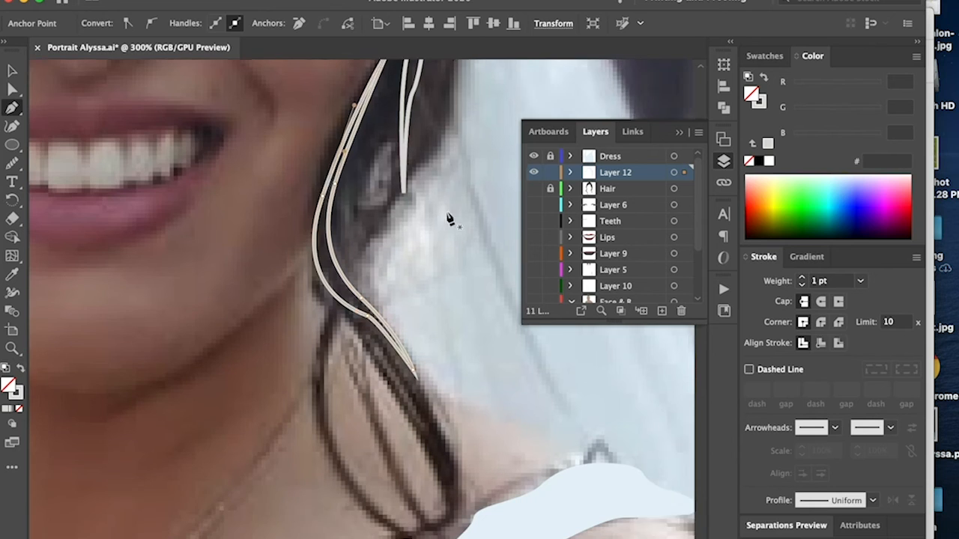
{"action": "left_click", "coordinate": [341, 98]}
{"action": "left_click_drag", "start_coordinate": [317, 252], "coordinate": [319, 327]}
{"action": "left_click", "coordinate": [420, 424]}
{"action": "left_click_drag", "start_coordinate": [360, 364], "coordinate": [322, 303]}
{"action": "left_click", "coordinate": [341, 98]}
Trace a closed strand along the lower part of the loose left lock, tapering toward the shoulder
{"action": "scroll", "coordinate": [350, 108], "scroll_direction": "left", "scroll_amount": 10}
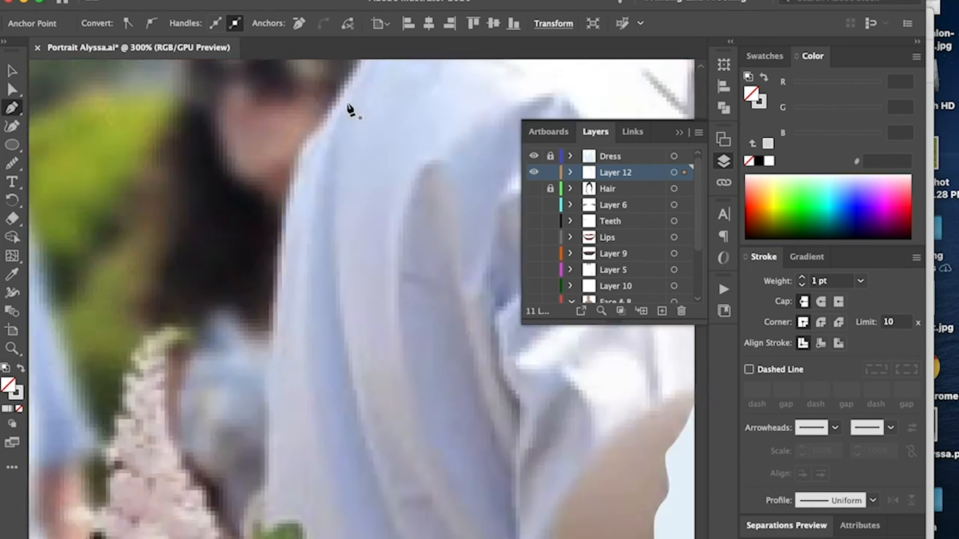
{"action": "scroll", "coordinate": [351, 107], "scroll_direction": "right", "scroll_amount": 5}
{"action": "left_click", "coordinate": [320, 127]}
{"action": "left_click_drag", "start_coordinate": [354, 243], "coordinate": [416, 282]}
{"action": "left_click", "coordinate": [488, 408]}
{"action": "left_click_drag", "start_coordinate": [320, 215], "coordinate": [299, 170]}
{"action": "left_click", "coordinate": [320, 127]}
Trace a closed strand along the upper bend of the loose left lock beside the cheek
{"action": "scroll", "coordinate": [362, 131], "scroll_direction": "up", "scroll_amount": 5}
{"action": "left_click", "coordinate": [364, 145]}
{"action": "left_click_drag", "start_coordinate": [375, 226], "coordinate": [368, 257]}
{"action": "left_click", "coordinate": [286, 407]}
{"action": "left_click_drag", "start_coordinate": [328, 314], "coordinate": [344, 301]}
{"action": "left_click", "coordinate": [364, 144]}
Trace a strand branching along the left side of the hair and a wavy one above it at the upper left
{"action": "scroll", "coordinate": [382, 181], "scroll_direction": "up", "scroll_amount": 10}
{"action": "left_click", "coordinate": [496, 192]}
{"action": "left_click", "coordinate": [321, 401]}
{"action": "left_click_drag", "start_coordinate": [381, 269], "coordinate": [422, 251]}
{"action": "left_click", "coordinate": [493, 209]}
{"action": "left_click_drag", "start_coordinate": [353, 197], "coordinate": [392, 196]}
{"action": "left_click_drag", "start_coordinate": [433, 212], "coordinate": [481, 205]}
{"action": "left_click", "coordinate": [493, 209]}
Trace a closed vertical strand from the parting up to the top of the crown
{"action": "scroll", "coordinate": [496, 213], "scroll_direction": "right", "scroll_amount": 10}
{"action": "scroll", "coordinate": [496, 213], "scroll_direction": "up", "scroll_amount": 3}
{"action": "left_click", "coordinate": [367, 279]}
{"action": "mouse_move", "coordinate": [359, 218]}
{"action": "left_mouse_down"}
{"action": "mouse_move", "coordinate": [367, 181]}
{"action": "mouse_move", "coordinate": [348, 184]}
{"action": "left_mouse_up"}
{"action": "left_click", "coordinate": [333, 91]}
{"action": "left_click_drag", "start_coordinate": [344, 245], "coordinate": [356, 271]}
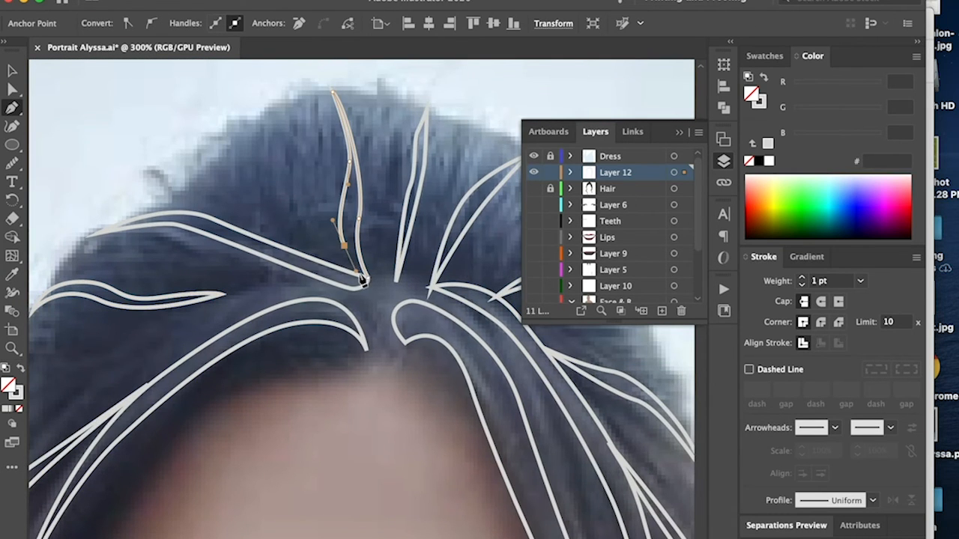
{"action": "left_click", "coordinate": [368, 279]}
Select all the traced hair strands on Layer 12 together
{"action": "key", "text": "super+minus"}
{"action": "key", "text": "super+minus"}
{"action": "key", "text": "super+minus"}
{"action": "scroll", "coordinate": [497, 255], "scroll_direction": "down", "scroll_amount": 5}
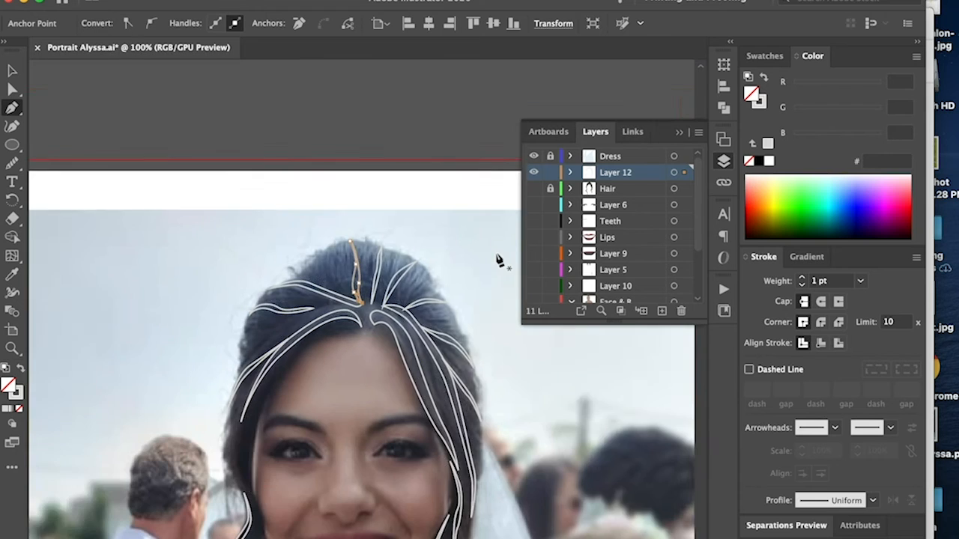
{"action": "scroll", "coordinate": [497, 255], "scroll_direction": "right", "scroll_amount": 2}
{"action": "scroll", "coordinate": [497, 255], "scroll_direction": "down", "scroll_amount": 3}
{"action": "scroll", "coordinate": [498, 256], "scroll_direction": "right", "scroll_amount": 3}
{"action": "key", "text": "v"}
{"action": "scroll", "coordinate": [467, 251], "scroll_direction": "down", "scroll_amount": 6}
{"action": "scroll", "coordinate": [467, 251], "scroll_direction": "left", "scroll_amount": 3}
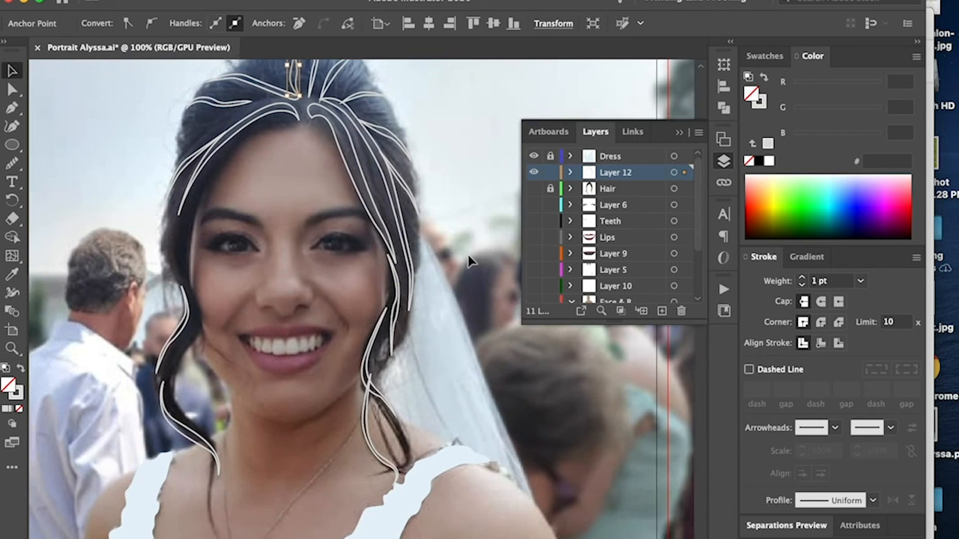
{"action": "left_click", "coordinate": [491, 258]}
{"action": "scroll", "coordinate": [193, 116], "scroll_direction": "up", "scroll_amount": 3}
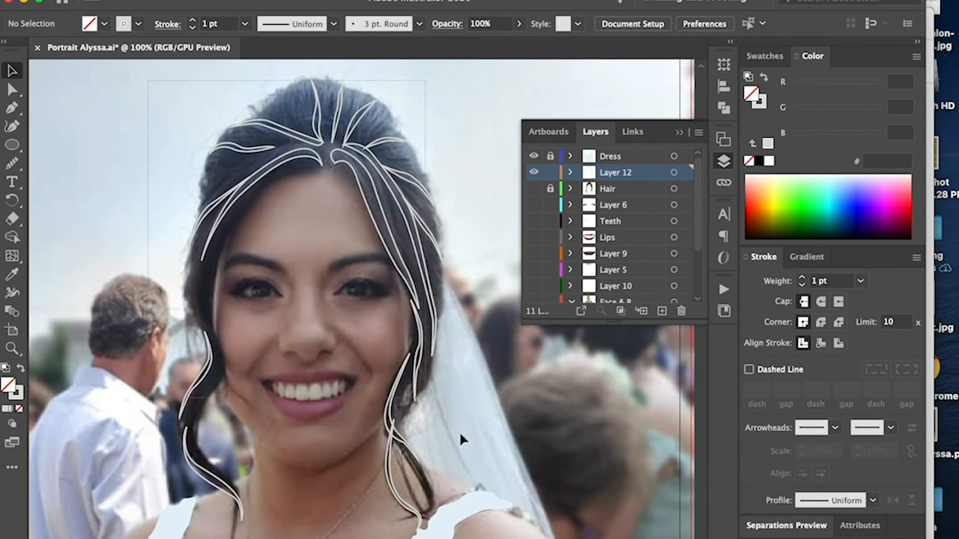
{"action": "left_click_drag", "start_coordinate": [490, 480], "coordinate": [490, 480]}
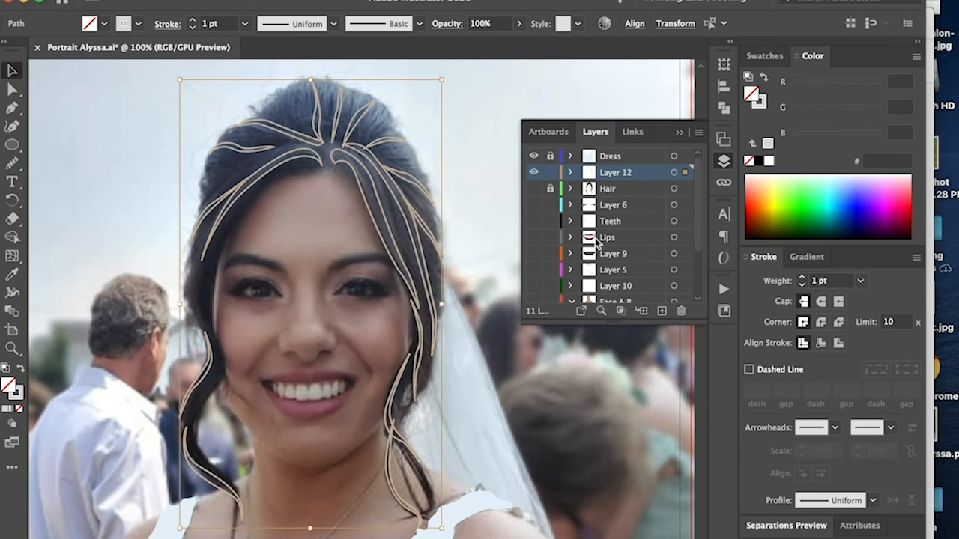
Show the Hair layer and apply its dark brown fill, sampled with the Eyedropper, to the selected strands
{"action": "left_click", "coordinate": [534, 189]}
{"action": "key", "text": "i"}
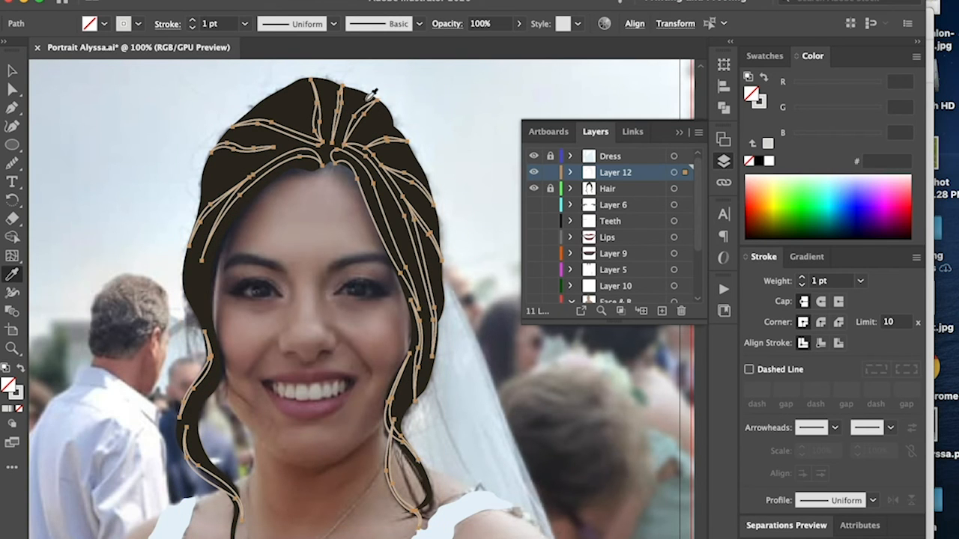
{"action": "left_click", "coordinate": [297, 106]}
{"action": "key", "text": "v"}
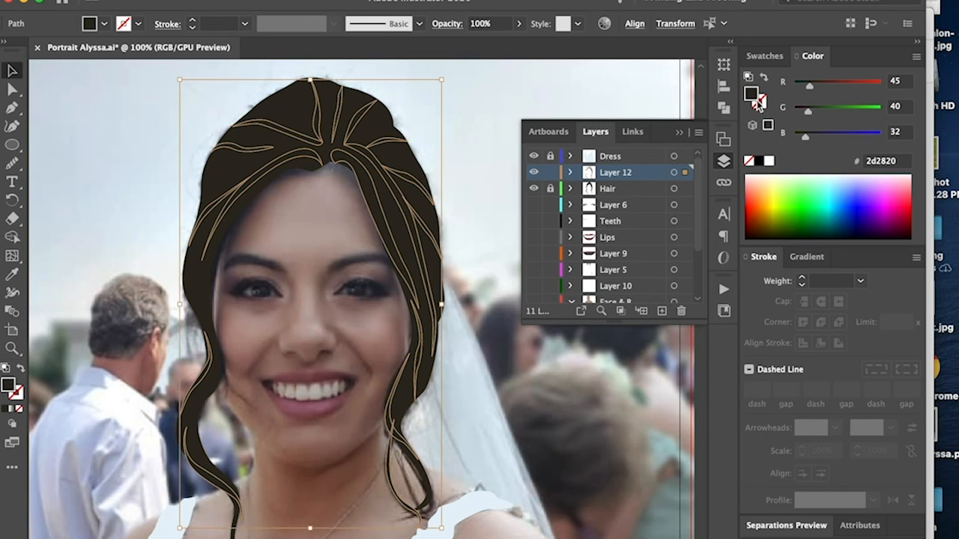
Lighten the strands' fill to 332e26, deselect them, and compare the hair with and without the strand layer
{"action": "double_click", "coordinate": [750, 94]}
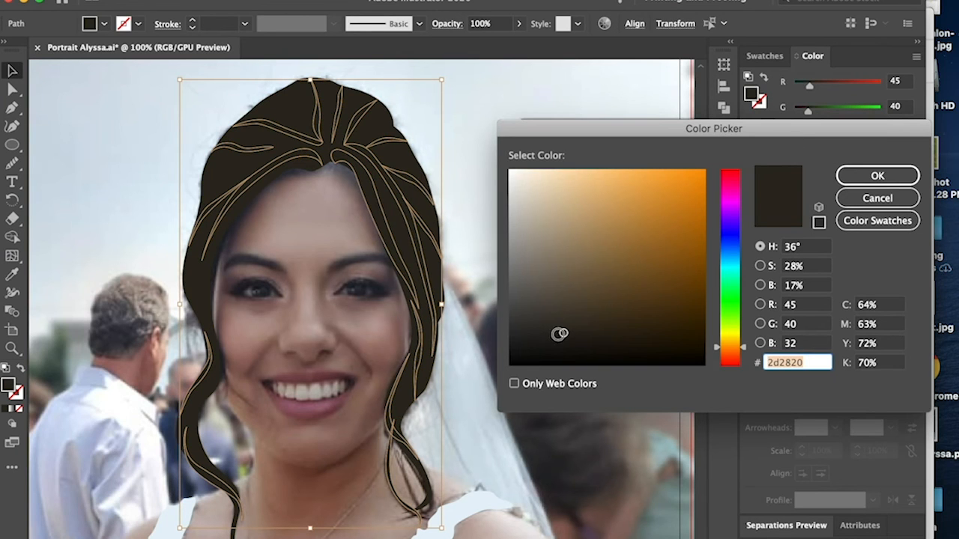
{"action": "left_click", "coordinate": [557, 327]}
{"action": "left_click", "coordinate": [854, 175]}
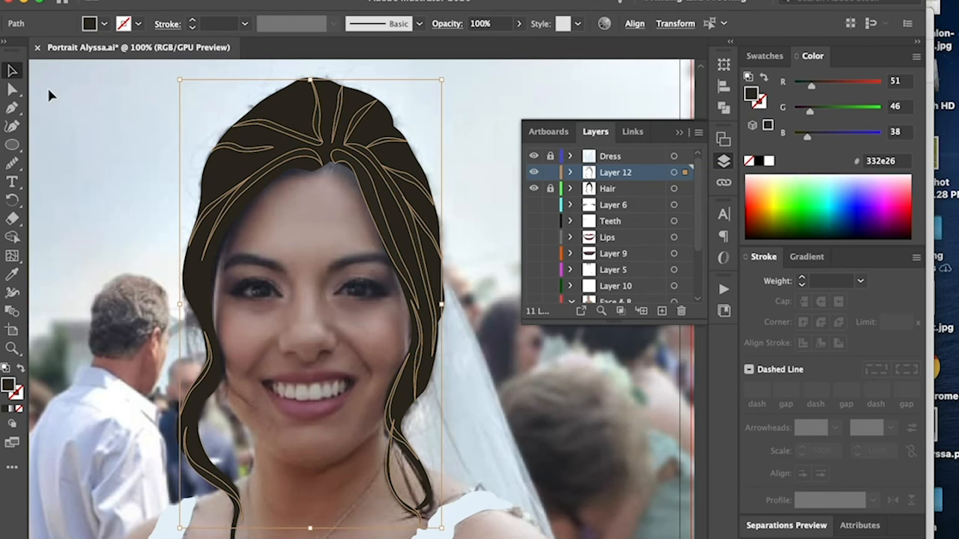
{"action": "left_click", "coordinate": [48, 91]}
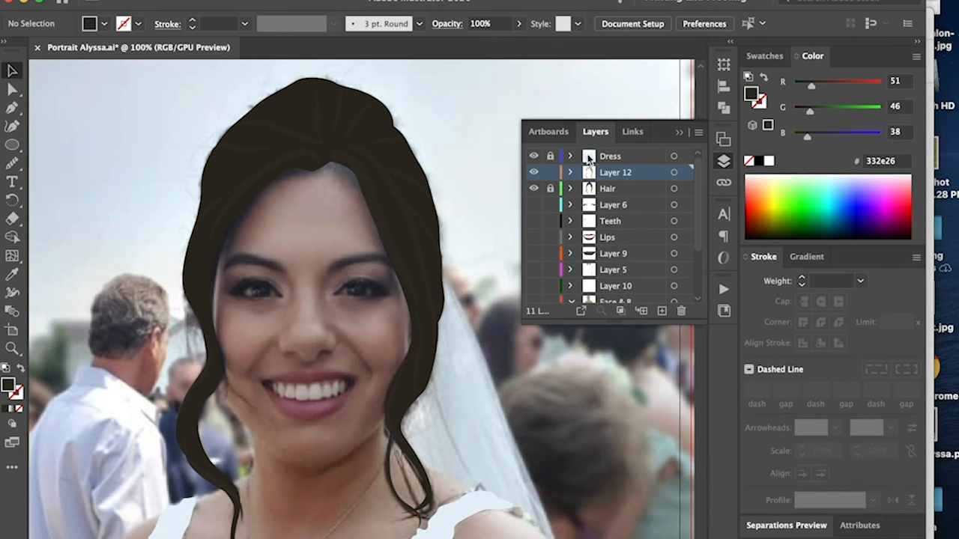
{"action": "left_click", "coordinate": [534, 172]}
{"action": "left_click", "coordinate": [534, 172]}
Add a new layer between Layer 12 and the Hair layer, and hide the Hair layer
{"action": "left_click", "coordinate": [661, 312]}
{"action": "left_click_drag", "start_coordinate": [629, 181], "coordinate": [645, 198]}
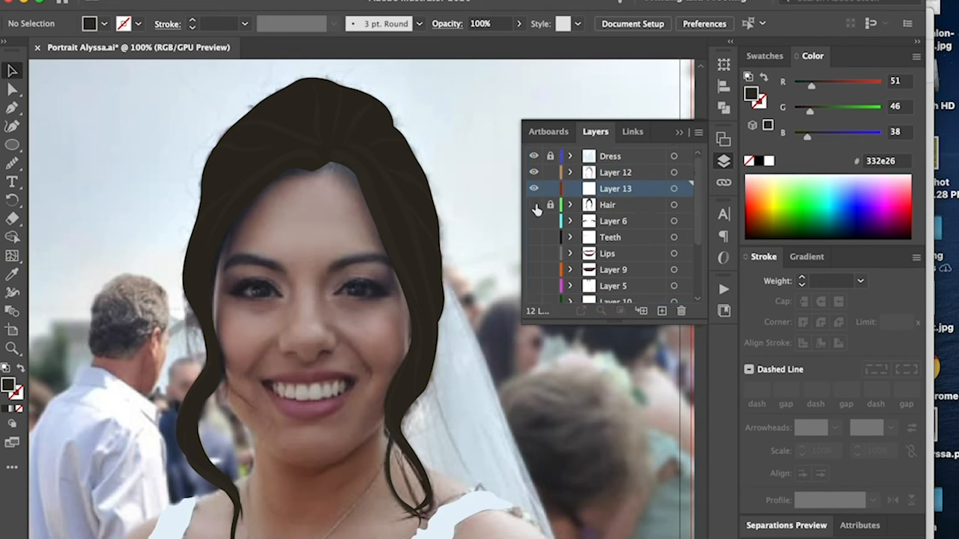
{"action": "left_click", "coordinate": [534, 205]}
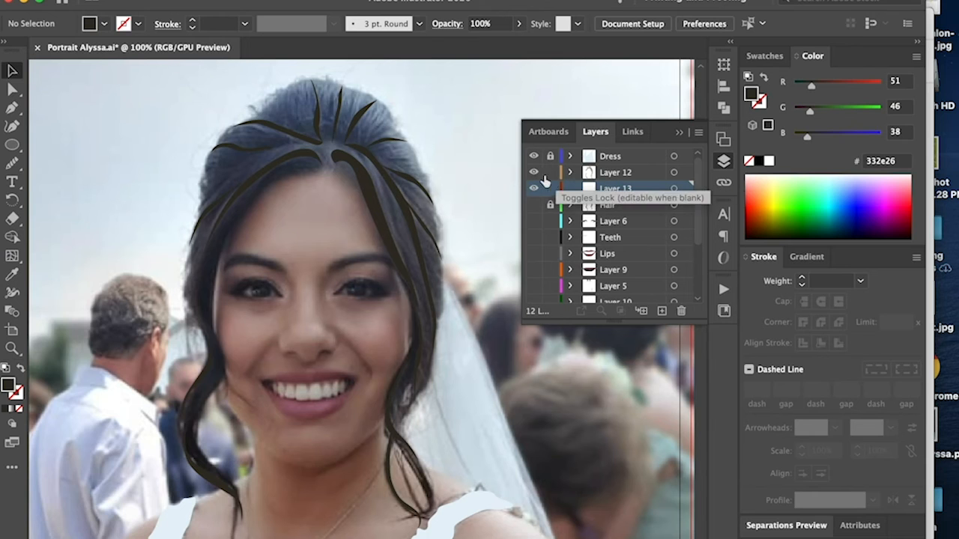
Trace the inner edge of a strand on Layer 13 with the Pen tool, from the parting along the left hairline to beside the eye
{"action": "key", "text": "super+equal"}
{"action": "key", "text": "super+equal"}
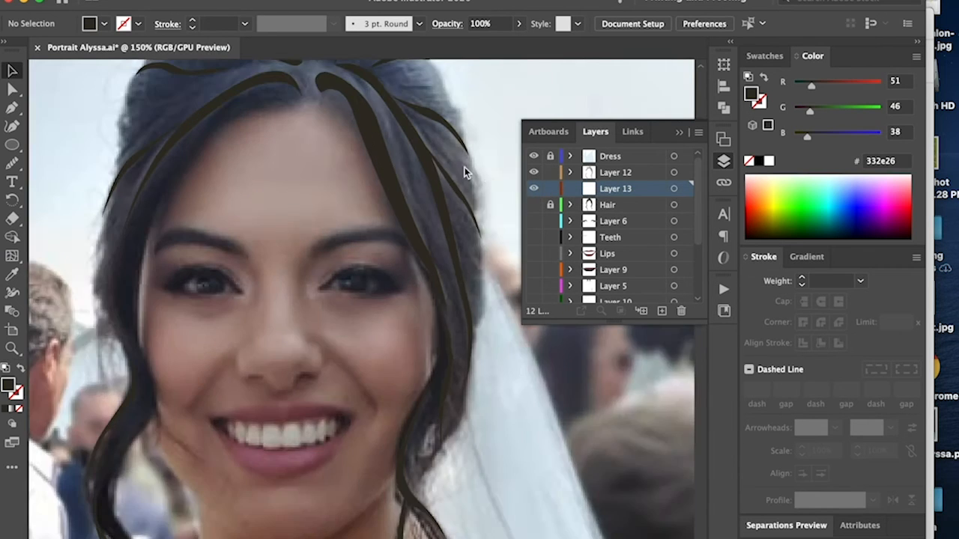
{"action": "scroll", "coordinate": [435, 155], "scroll_direction": "up", "scroll_amount": 5}
{"action": "scroll", "coordinate": [435, 154], "scroll_direction": "left", "scroll_amount": 5}
{"action": "key", "text": "p"}
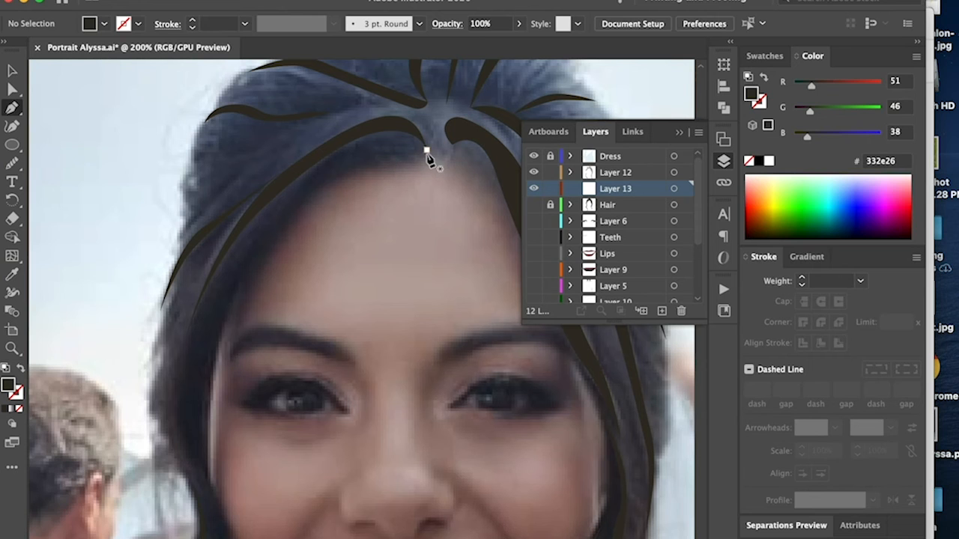
{"action": "left_click", "coordinate": [426, 150]}
{"action": "left_click_drag", "start_coordinate": [341, 161], "coordinate": [337, 165]}
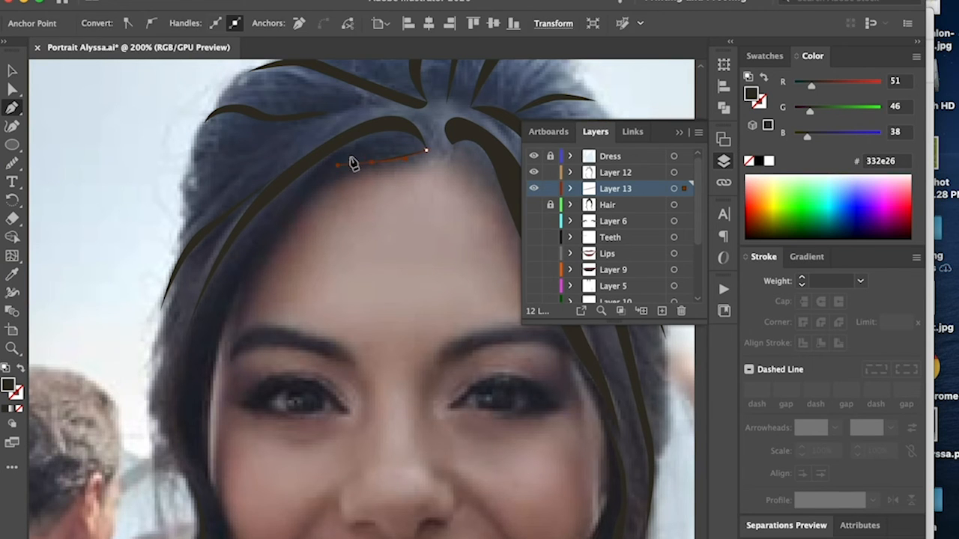
{"action": "left_click_drag", "start_coordinate": [265, 236], "coordinate": [238, 276]}
{"action": "left_click_drag", "start_coordinate": [201, 442], "coordinate": [202, 456]}
{"action": "left_click", "coordinate": [209, 473]}
Swap the strand's fill to an outline, trace its outer edge back toward the parting, and lock Layer 12
{"action": "key", "text": "shift+x"}
{"action": "left_click_drag", "start_coordinate": [187, 388], "coordinate": [189, 358]}
{"action": "left_click_drag", "start_coordinate": [305, 170], "coordinate": [325, 160]}
{"action": "left_click", "coordinate": [550, 172]}
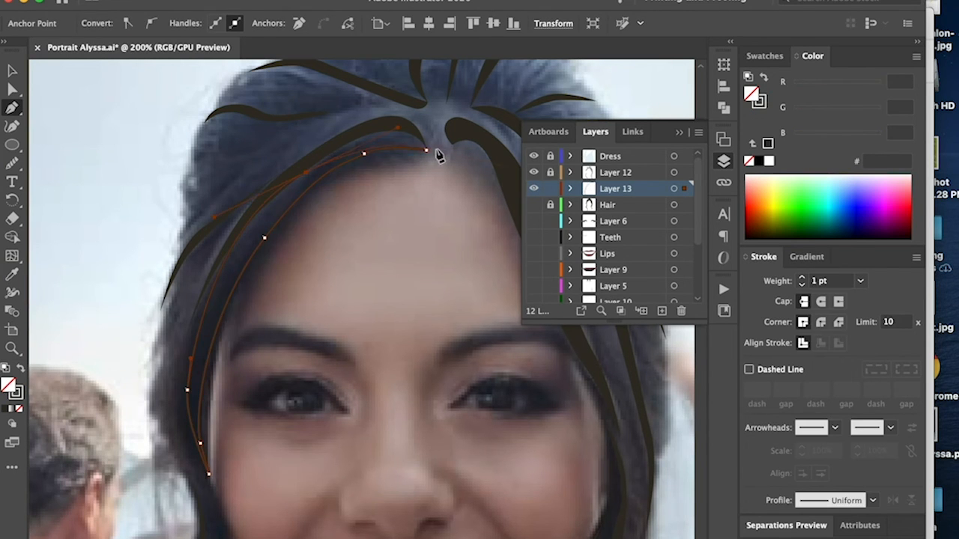
Trace a long closed strand along the inner side of the loose left lock, from the cheek down to its thin tip on the chest
{"action": "scroll", "coordinate": [436, 152], "scroll_direction": "down", "scroll_amount": 3}
{"action": "scroll", "coordinate": [437, 154], "scroll_direction": "down", "scroll_amount": 10}
{"action": "left_click", "coordinate": [213, 171]}
{"action": "left_click_drag", "start_coordinate": [176, 290], "coordinate": [182, 315]}
{"action": "scroll", "coordinate": [184, 311], "scroll_direction": "down", "scroll_amount": 2}
{"action": "left_click_drag", "start_coordinate": [262, 326], "coordinate": [269, 356]}
{"action": "left_click_drag", "start_coordinate": [249, 447], "coordinate": [252, 469]}
{"action": "left_click", "coordinate": [263, 513]}
{"action": "left_click_drag", "start_coordinate": [250, 462], "coordinate": [239, 451]}
{"action": "left_click_drag", "start_coordinate": [156, 228], "coordinate": [153, 196]}
{"action": "left_click", "coordinate": [223, 90]}
{"action": "scroll", "coordinate": [218, 154], "scroll_direction": "down", "scroll_amount": 2}
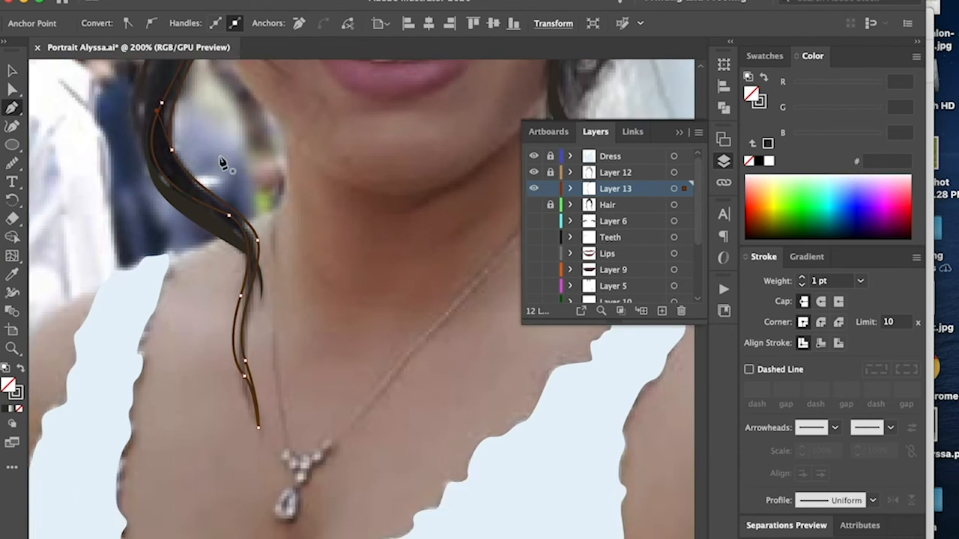
Trace a long thin strand on Layer 13 from the parting down the right front section to beside the eye
{"action": "scroll", "coordinate": [225, 161], "scroll_direction": "up", "scroll_amount": 17}
{"action": "left_click", "coordinate": [271, 210]}
{"action": "left_click_drag", "start_coordinate": [313, 211], "coordinate": [333, 225]}
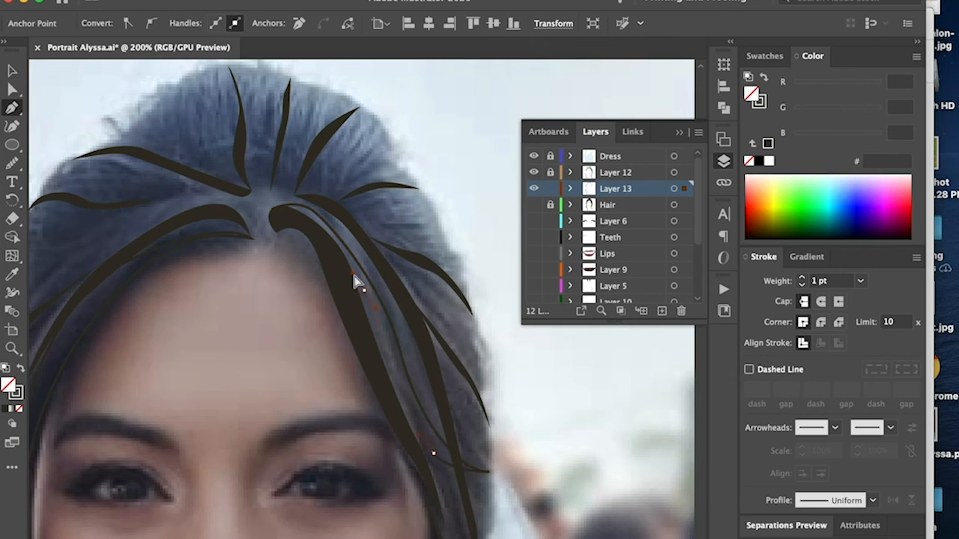
Trace a narrow closed strand from the parting up to the top of the crown, left of the existing dark strand
{"action": "left_click", "coordinate": [248, 188]}
{"action": "mouse_move", "coordinate": [209, 122]}
{"action": "left_mouse_down"}
{"action": "mouse_move", "coordinate": [211, 91]}
{"action": "mouse_move", "coordinate": [206, 132]}
{"action": "left_mouse_up"}
{"action": "left_click", "coordinate": [200, 71]}
{"action": "left_click", "coordinate": [248, 188]}
Trace several short tapered strands on Layer 13 fanning out from the parting between the existing crown strands
{"action": "left_click", "coordinate": [298, 194]}
{"action": "left_click_drag", "start_coordinate": [317, 164], "coordinate": [326, 150]}
{"action": "left_click", "coordinate": [340, 142]}
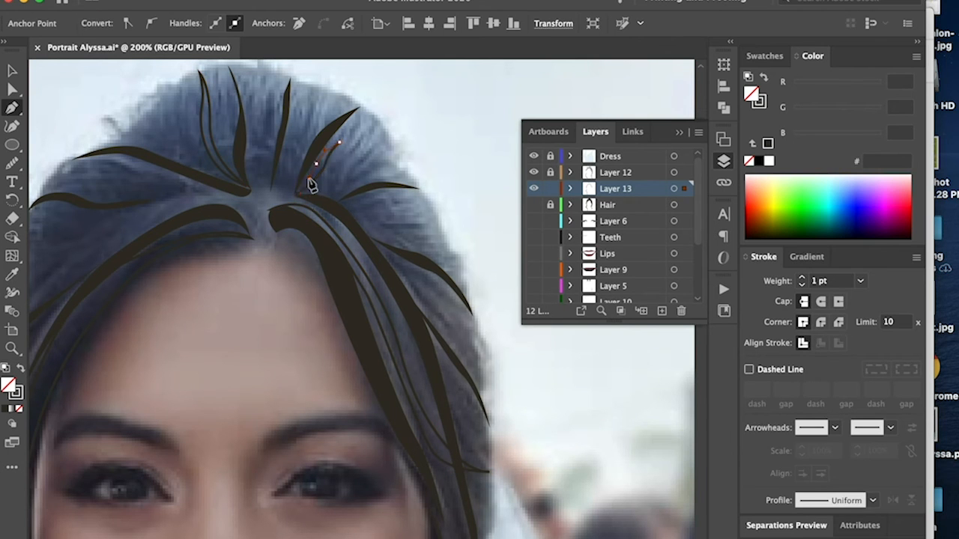
{"action": "left_click", "coordinate": [271, 191]}
{"action": "left_click", "coordinate": [264, 194]}
{"action": "mouse_move", "coordinate": [253, 156]}
{"action": "left_mouse_down"}
{"action": "mouse_move", "coordinate": [258, 137]}
{"action": "mouse_move", "coordinate": [258, 173]}
{"action": "mouse_move", "coordinate": [204, 201]}
{"action": "mouse_move", "coordinate": [201, 172]}
{"action": "left_mouse_up"}
{"action": "left_click", "coordinate": [266, 126]}
{"action": "left_click", "coordinate": [263, 195]}
{"action": "left_click", "coordinate": [259, 221]}
{"action": "left_click", "coordinate": [296, 194]}
{"action": "scroll", "coordinate": [294, 192], "scroll_direction": "left", "scroll_amount": 3}
{"action": "left_click", "coordinate": [263, 191]}
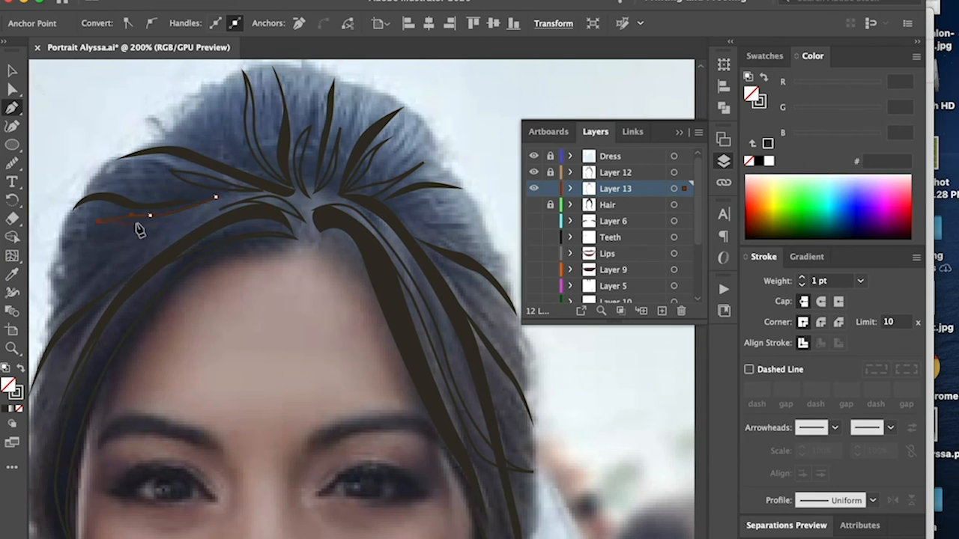
Trace thin strands outward across the left side of the crown and down the right side of the hair
{"action": "left_click_drag", "start_coordinate": [137, 223], "coordinate": [159, 220]}
{"action": "left_click", "coordinate": [216, 197]}
{"action": "scroll", "coordinate": [215, 194], "scroll_direction": "down", "scroll_amount": 1}
{"action": "left_click", "coordinate": [372, 182]}
{"action": "left_click", "coordinate": [380, 182]}
{"action": "scroll", "coordinate": [390, 191], "scroll_direction": "down", "scroll_amount": 2}
{"action": "left_click", "coordinate": [411, 201]}
{"action": "left_click", "coordinate": [493, 300]}
Trace a closed strand from near the parting down the left side of the hair
{"action": "scroll", "coordinate": [382, 208], "scroll_direction": "left", "scroll_amount": 4}
{"action": "left_click", "coordinate": [230, 215]}
{"action": "left_click", "coordinate": [165, 264]}
{"action": "left_click", "coordinate": [106, 312]}
{"action": "left_click", "coordinate": [230, 215]}
Select all the Layer 13 strands, show the Hair layer and apply the hair shape's fill to them with the Eyedropper
{"action": "key", "text": "super+minus"}
{"action": "key", "text": "super+minus"}
{"action": "scroll", "coordinate": [343, 226], "scroll_direction": "right", "scroll_amount": 3}
{"action": "scroll", "coordinate": [343, 226], "scroll_direction": "down", "scroll_amount": 4}
{"action": "key", "text": "v"}
{"action": "left_click", "coordinate": [164, 84]}
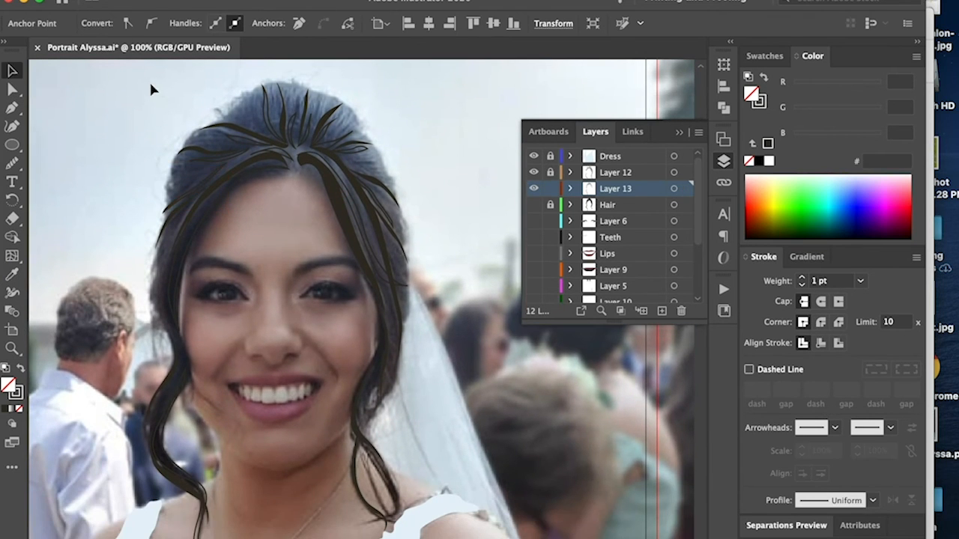
{"action": "left_click_drag", "start_coordinate": [139, 75], "coordinate": [464, 492]}
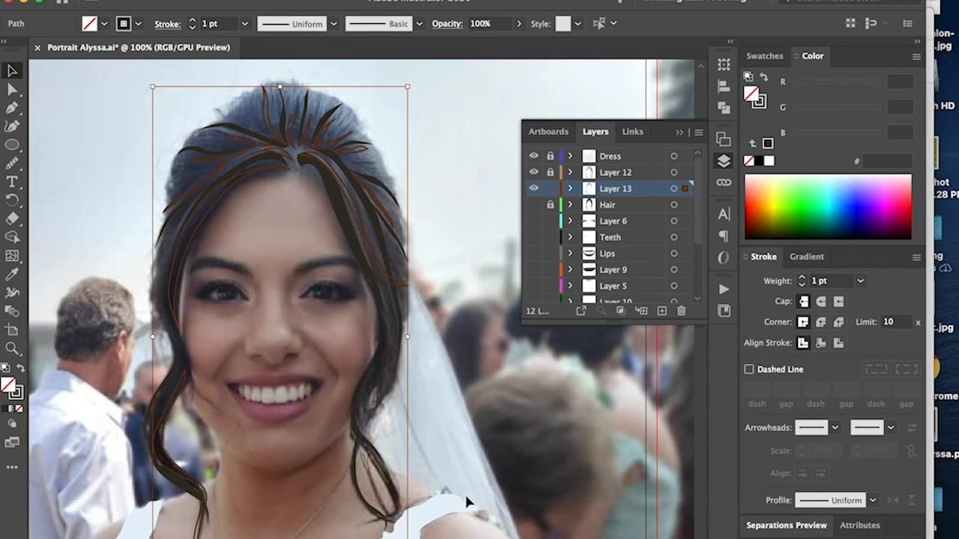
{"action": "scroll", "coordinate": [533, 360], "scroll_direction": "down", "scroll_amount": 3}
{"action": "scroll", "coordinate": [533, 360], "scroll_direction": "up", "scroll_amount": 3}
{"action": "key", "text": "i"}
{"action": "left_click", "coordinate": [382, 149]}
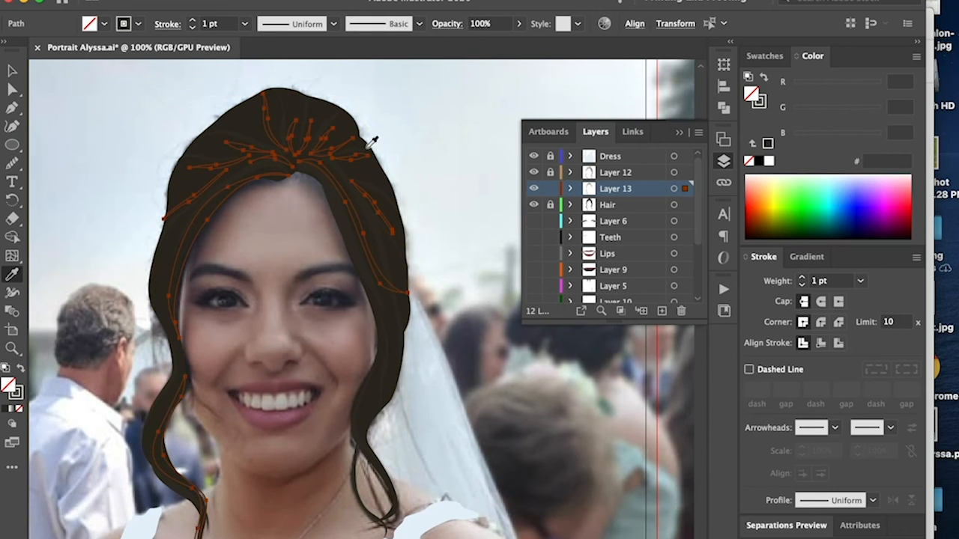
Darken the selected strands' fill to #231f19 and deselect them
{"action": "double_click", "coordinate": [753, 94]}
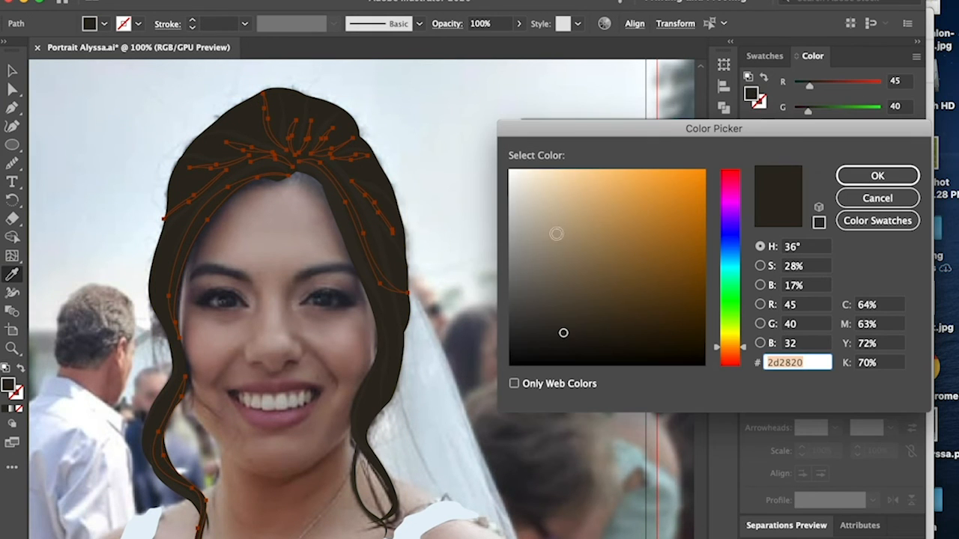
{"action": "left_click_drag", "start_coordinate": [565, 335], "coordinate": [564, 338]}
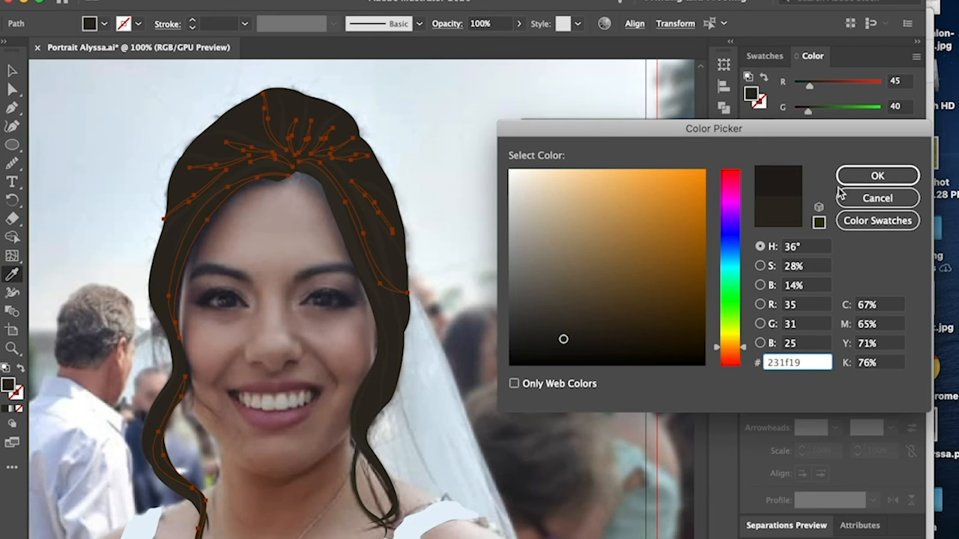
{"action": "left_click", "coordinate": [873, 175]}
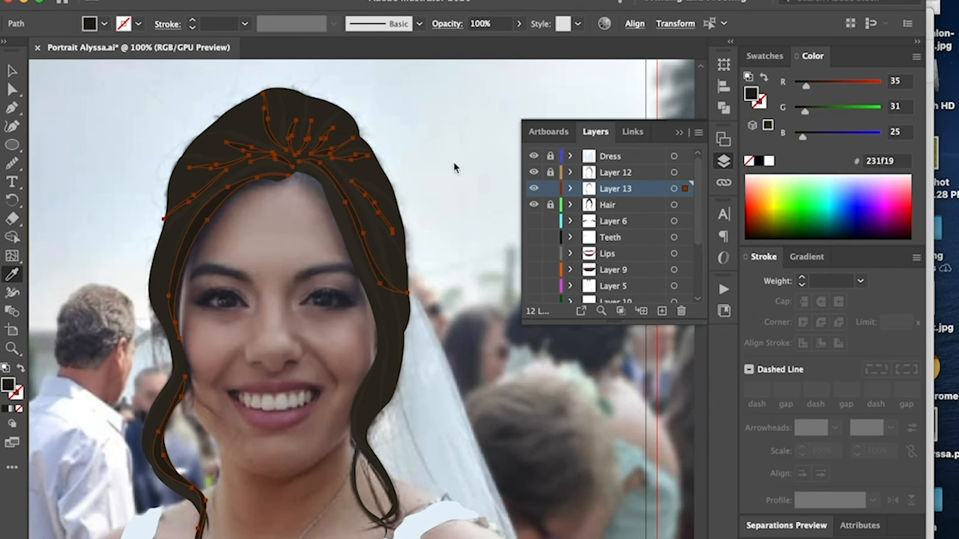
{"action": "key", "text": "v"}
{"action": "left_click", "coordinate": [455, 131]}
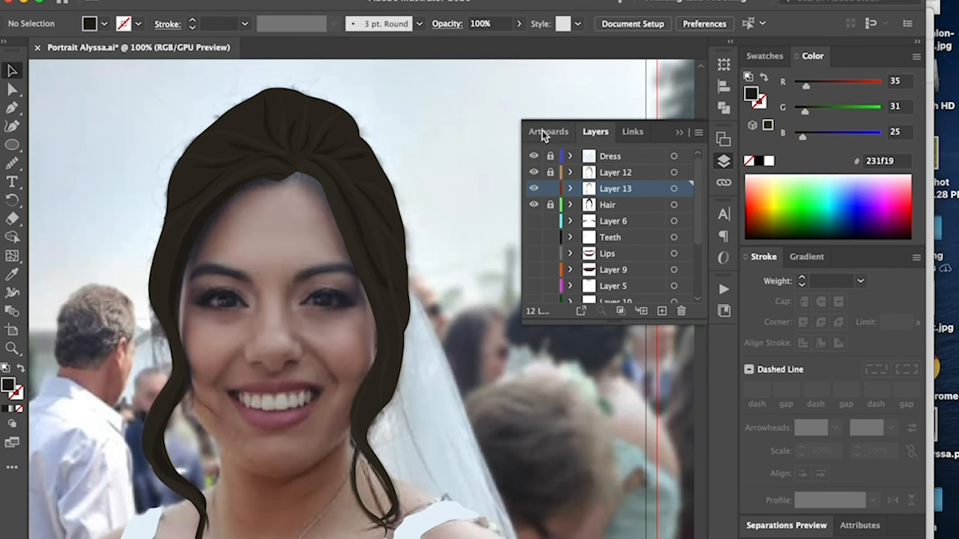
Set the black (K) value of the base hair shape's fill to 75%
{"action": "left_click", "coordinate": [328, 116]}
{"action": "double_click", "coordinate": [750, 94]}
{"action": "left_click", "coordinate": [854, 363]}
{"action": "type", "text": "75"}
{"action": "left_click", "coordinate": [877, 176]}
{"action": "left_click", "coordinate": [435, 122]}
Lock the Hair layer, unlock Layer 12 and reduce its strands' opacity to 60%
{"action": "left_click", "coordinate": [550, 204]}
{"action": "left_click", "coordinate": [550, 173]}
{"action": "left_click", "coordinate": [377, 381]}
{"action": "left_click", "coordinate": [518, 24]}
{"action": "left_click_drag", "start_coordinate": [520, 44], "coordinate": [501, 44]}
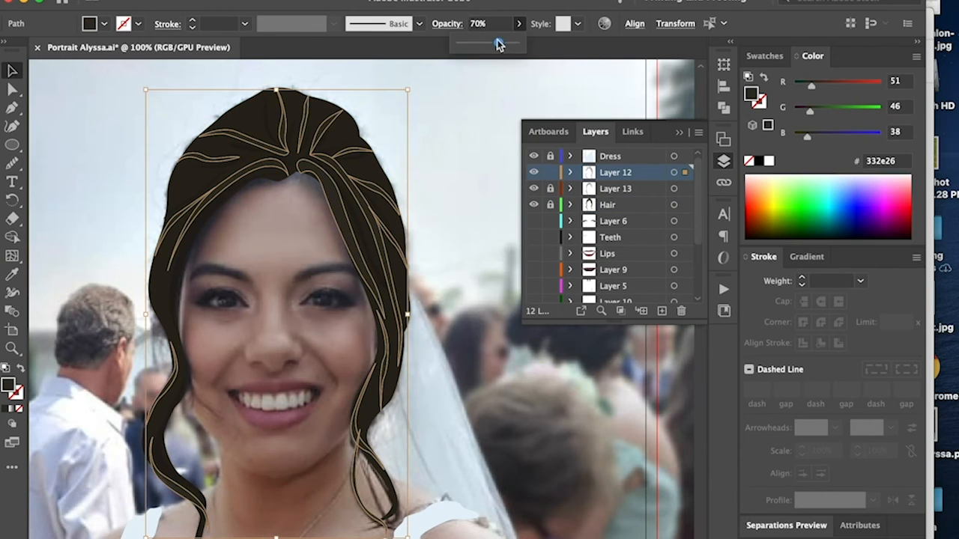
{"action": "scroll", "coordinate": [485, 202], "scroll_direction": "up", "scroll_amount": 5}
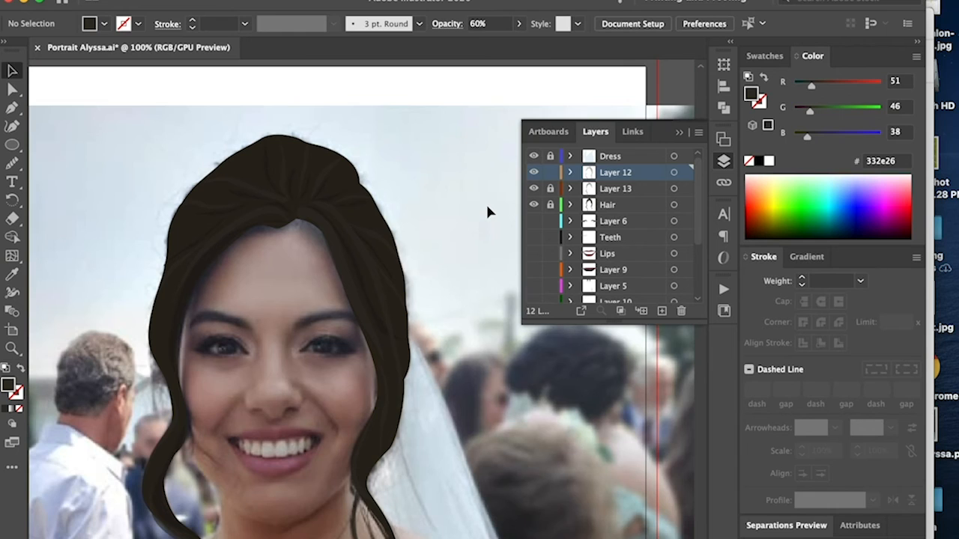
{"action": "scroll", "coordinate": [485, 202], "scroll_direction": "left", "scroll_amount": 3}
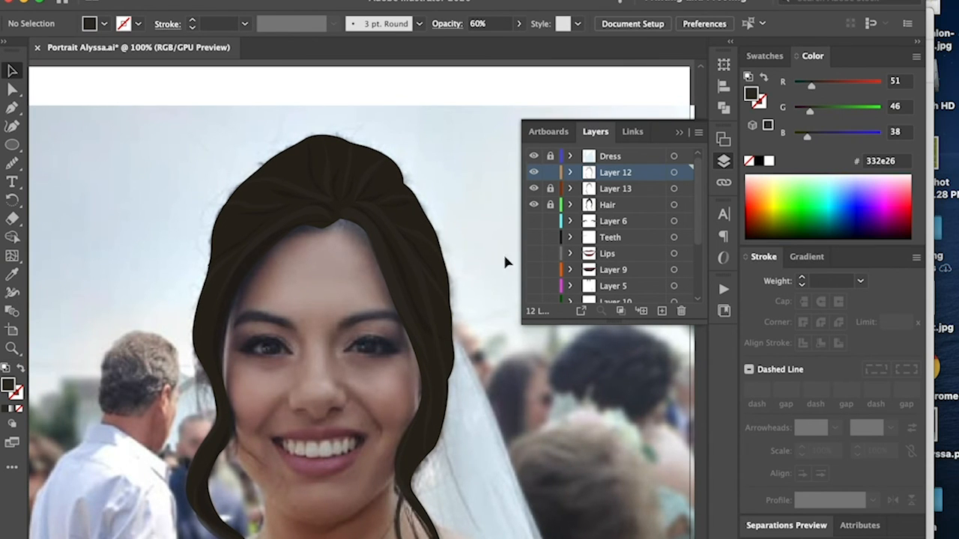
{"action": "scroll", "coordinate": [428, 353], "scroll_direction": "down", "scroll_amount": 5}
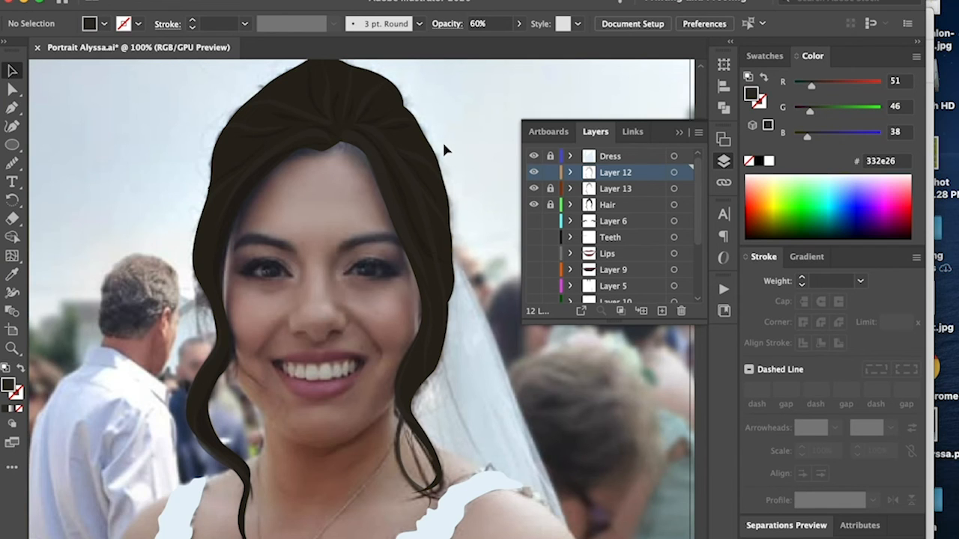
Add a new layer above Layer 12 and lower the opacity of the Layer 12 strands to 48%
{"action": "left_click", "coordinate": [663, 312]}
{"action": "left_click", "coordinate": [534, 190]}
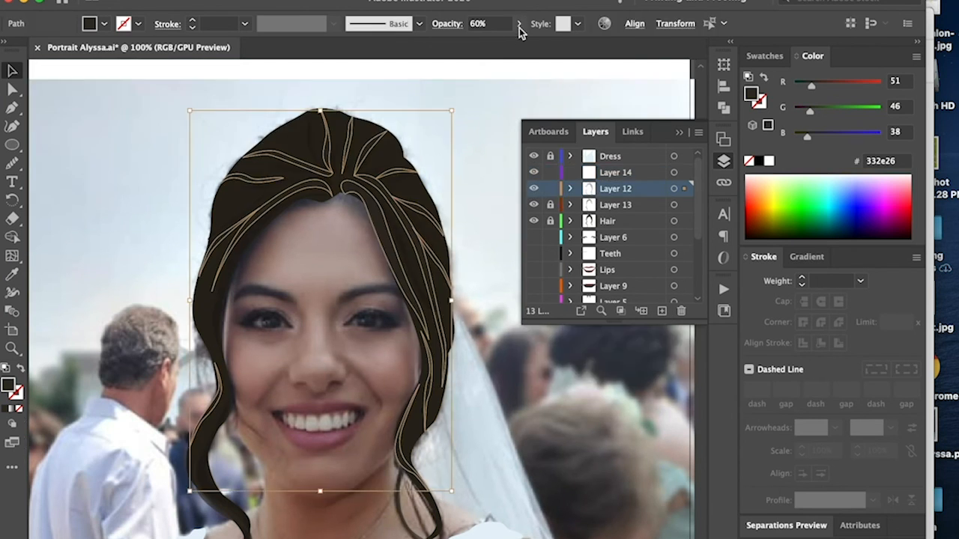
{"action": "left_click", "coordinate": [518, 25]}
{"action": "left_click_drag", "start_coordinate": [494, 43], "coordinate": [487, 44]}
{"action": "left_click", "coordinate": [473, 101]}
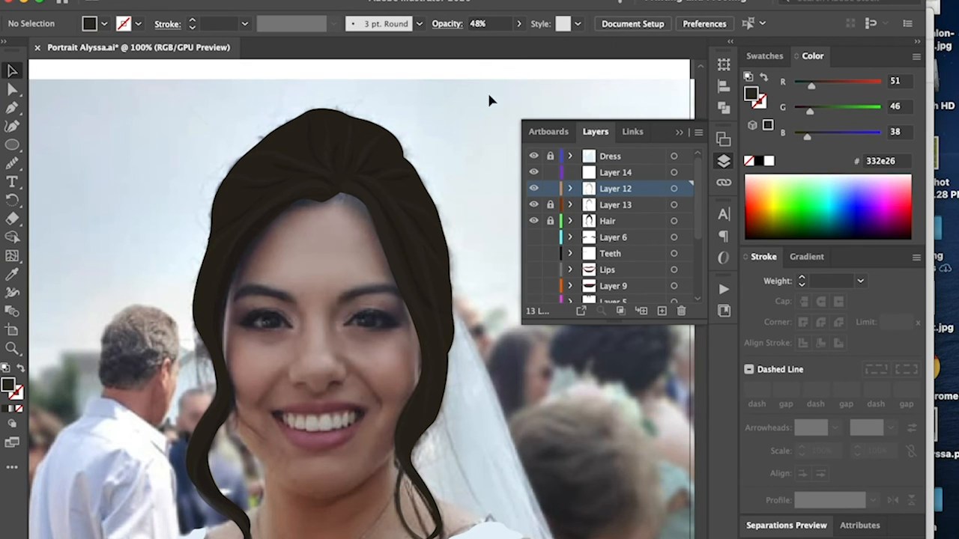
Hide Layer 12, Layer 13 and the Hair layer, and make Layer 14 the active layer
{"action": "left_click_drag", "start_coordinate": [534, 206], "coordinate": [535, 219]}
{"action": "left_click", "coordinate": [533, 187]}
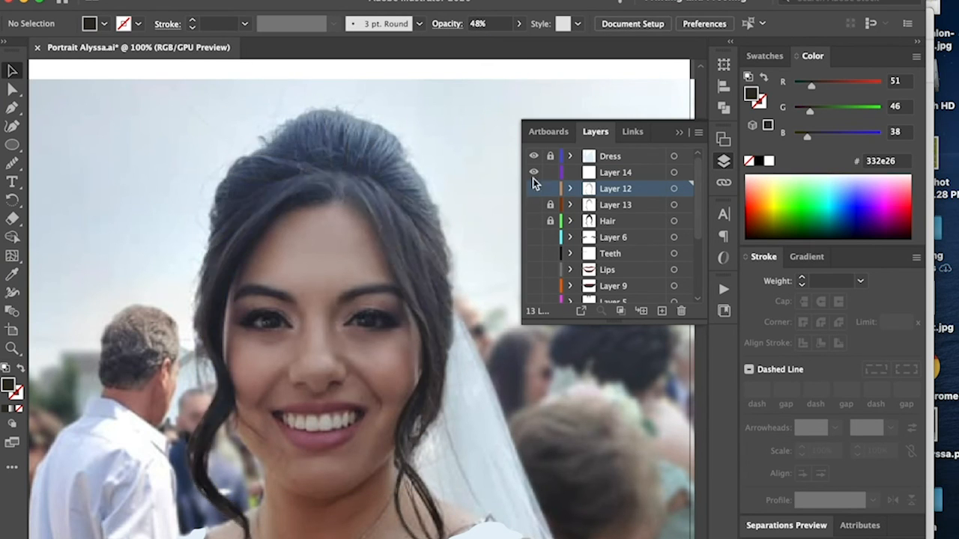
{"action": "left_click", "coordinate": [634, 170]}
Trace a loose flyaway strand on Layer 14 from near the parting down the left side past the cheek, as an outline without fill
{"action": "scroll", "coordinate": [411, 165], "scroll_direction": "down", "scroll_amount": 2}
{"action": "key", "text": "super+equal"}
{"action": "key", "text": "super+equal"}
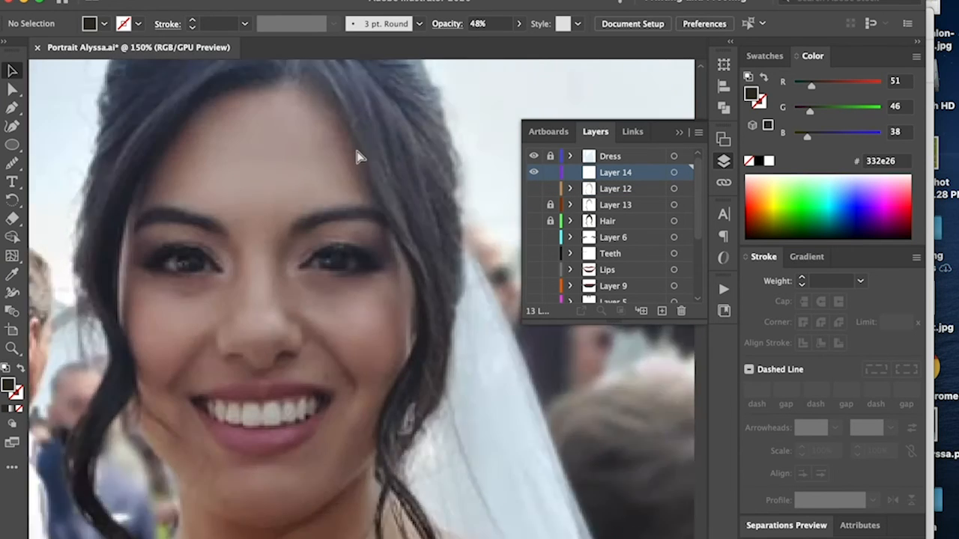
{"action": "scroll", "coordinate": [359, 156], "scroll_direction": "left", "scroll_amount": 6}
{"action": "scroll", "coordinate": [358, 156], "scroll_direction": "up", "scroll_amount": 2}
{"action": "key", "text": "p"}
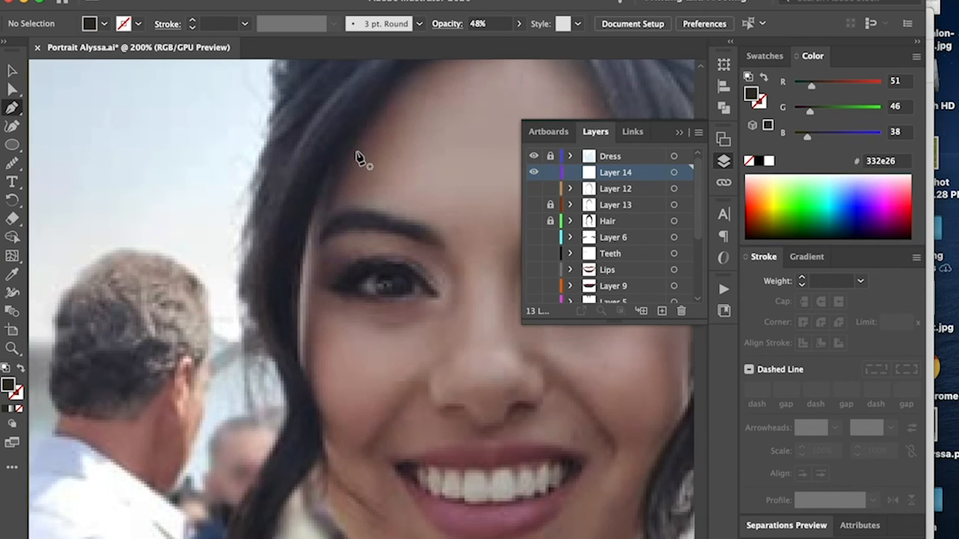
{"action": "scroll", "coordinate": [365, 160], "scroll_direction": "up", "scroll_amount": 2}
{"action": "scroll", "coordinate": [385, 118], "scroll_direction": "up", "scroll_amount": 3}
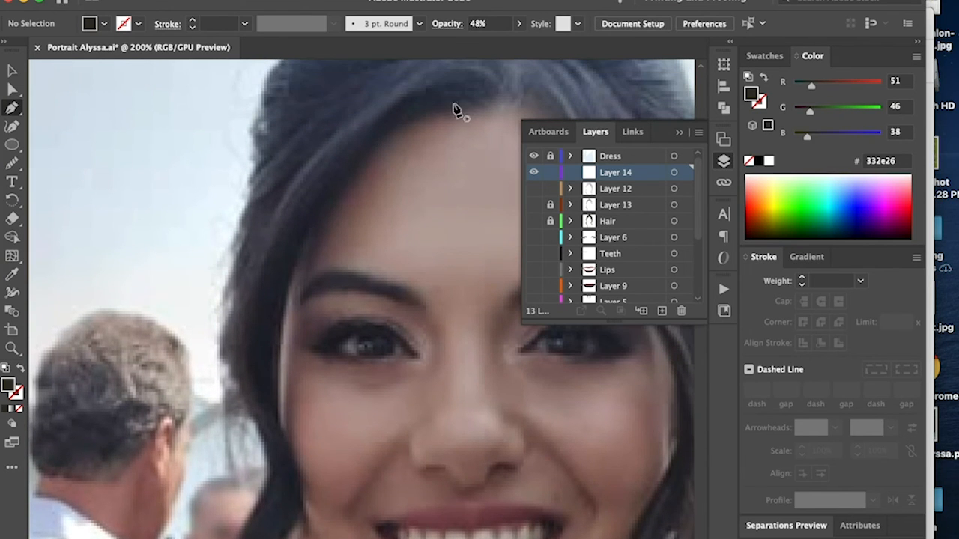
{"action": "left_click", "coordinate": [453, 103]}
{"action": "left_click_drag", "start_coordinate": [400, 107], "coordinate": [367, 135]}
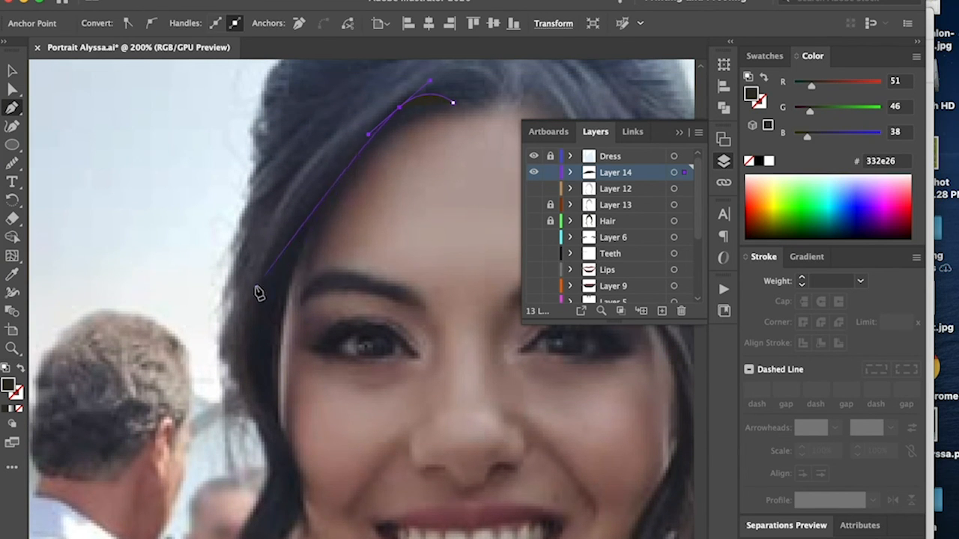
{"action": "left_click_drag", "start_coordinate": [264, 277], "coordinate": [237, 312]}
{"action": "left_click_drag", "start_coordinate": [226, 429], "coordinate": [111, 341]}
{"action": "left_click", "coordinate": [21, 368]}
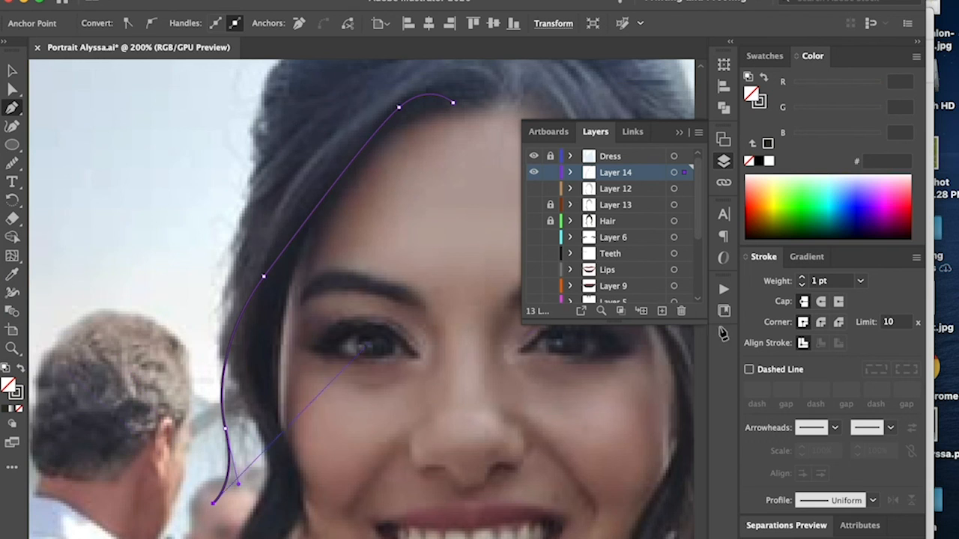
Style the flyaway strand with Width Profile 2, a 2 pt weight, round cap and round join, and deselect it
{"action": "left_click", "coordinate": [873, 500]}
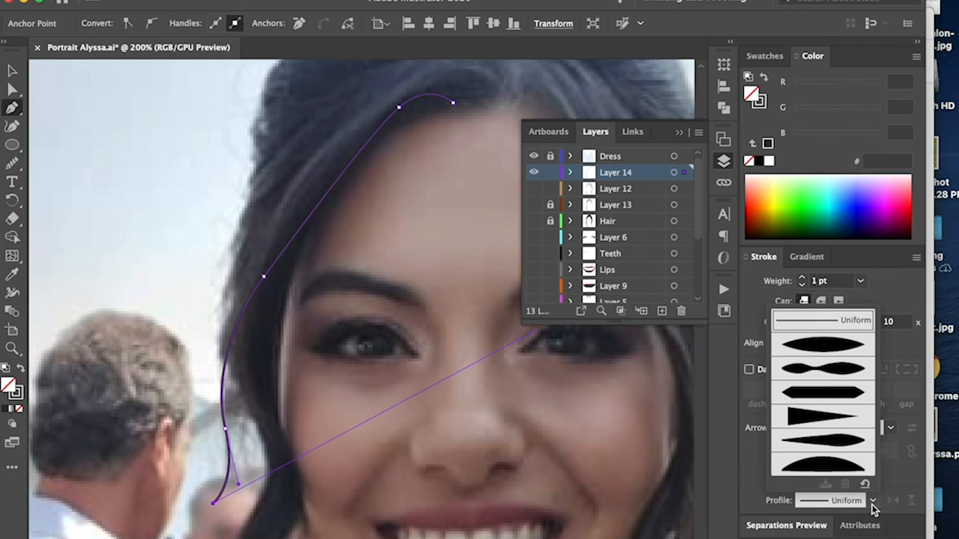
{"action": "left_click", "coordinate": [843, 369]}
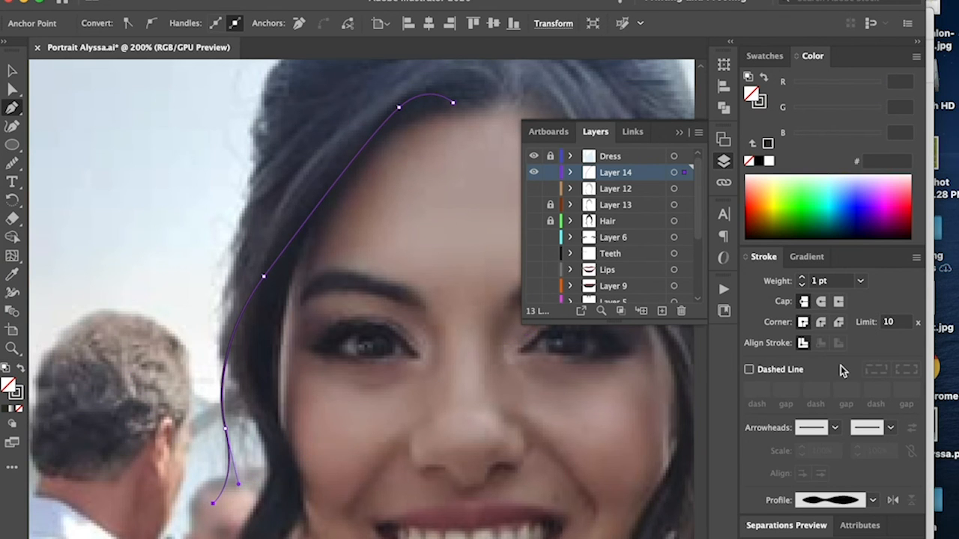
{"action": "left_click", "coordinate": [802, 277]}
{"action": "left_click", "coordinate": [821, 301]}
{"action": "left_click", "coordinate": [822, 323]}
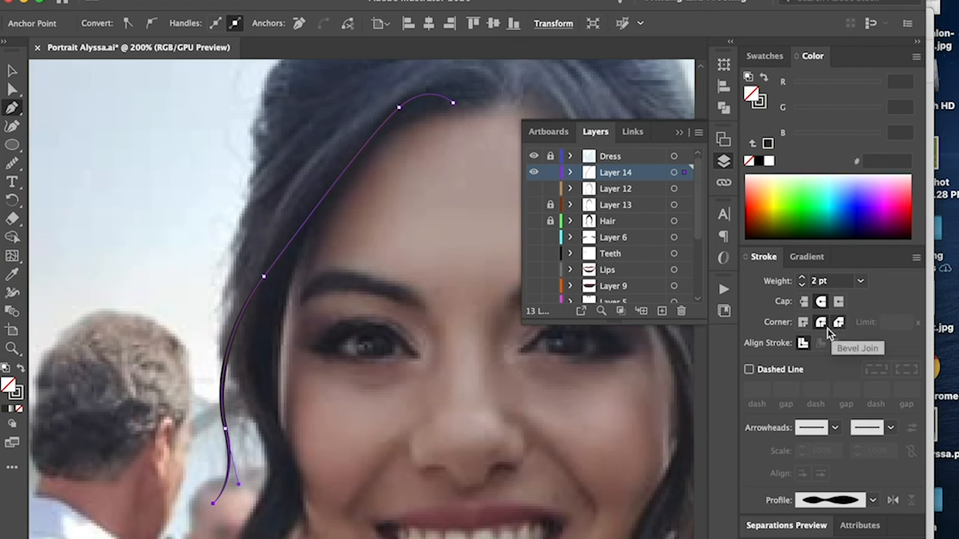
{"action": "left_click", "coordinate": [105, 153], "text": "super"}
{"action": "left_click", "coordinate": [296, 241], "text": "super"}
{"action": "left_click_drag", "start_coordinate": [103, 148], "coordinate": [183, 247]}
{"action": "key", "text": "v"}
{"action": "left_click", "coordinate": [400, 266]}
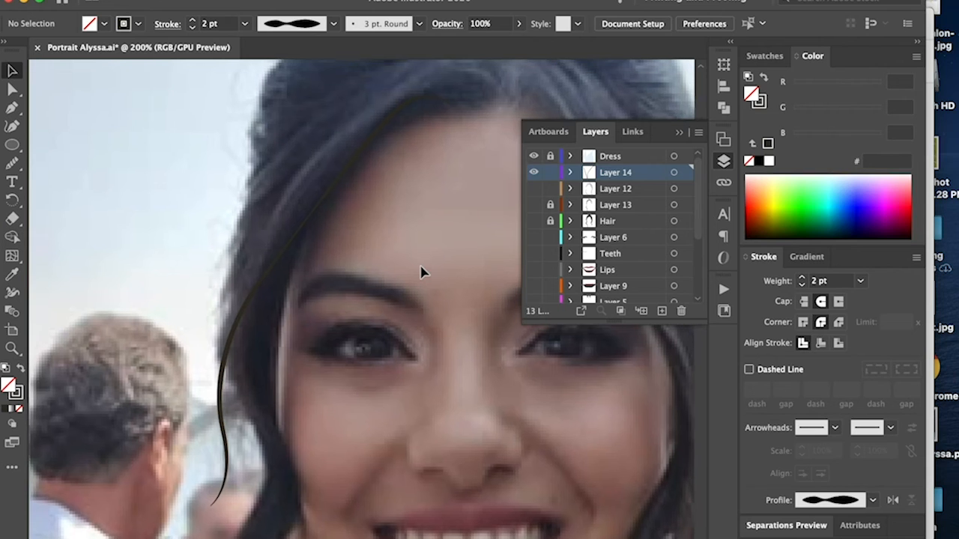
Examine the flyaway strand's shape and stroke settings against the hair in the photo
{"action": "scroll", "coordinate": [423, 272], "scroll_direction": "up", "scroll_amount": 1}
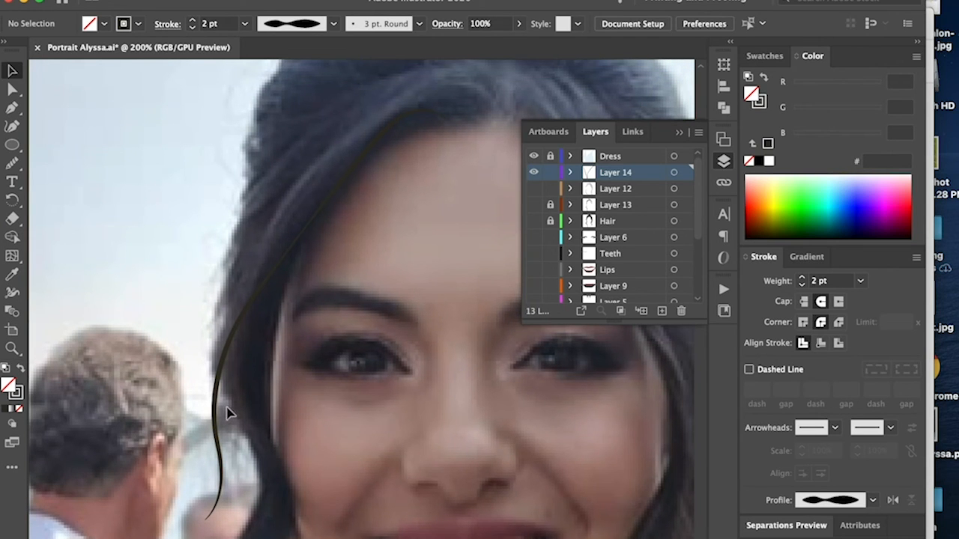
{"action": "scroll", "coordinate": [315, 259], "scroll_direction": "right", "scroll_amount": 4}
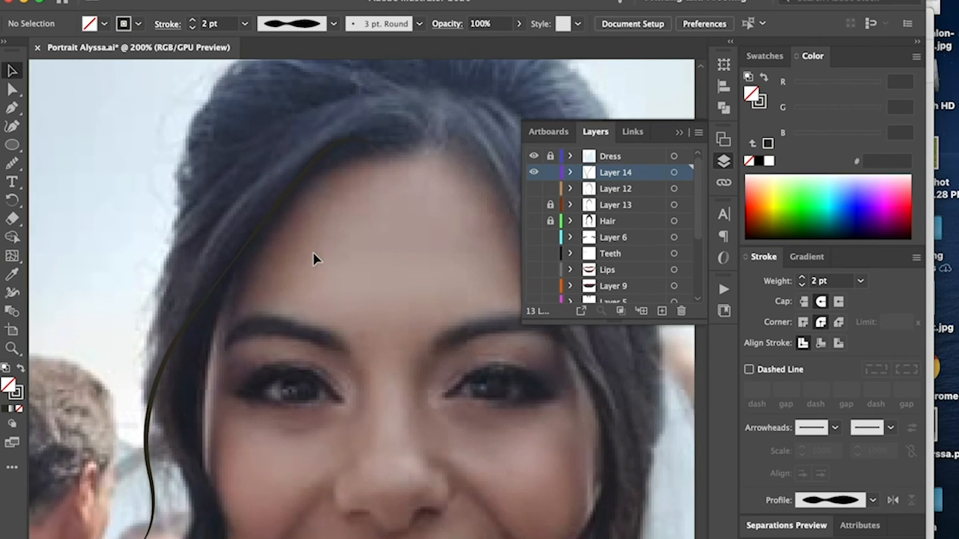
{"action": "scroll", "coordinate": [268, 188], "scroll_direction": "down", "scroll_amount": 5}
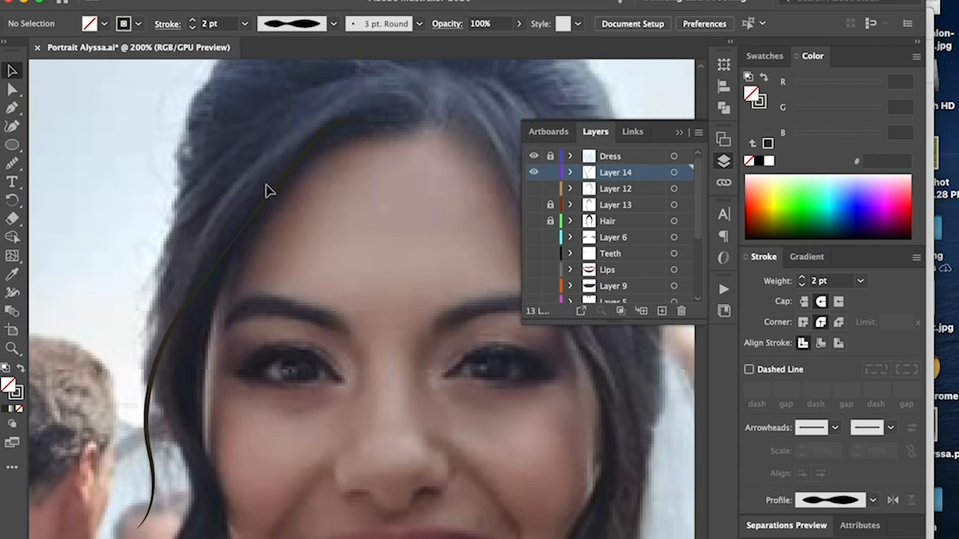
{"action": "left_click", "coordinate": [212, 196]}
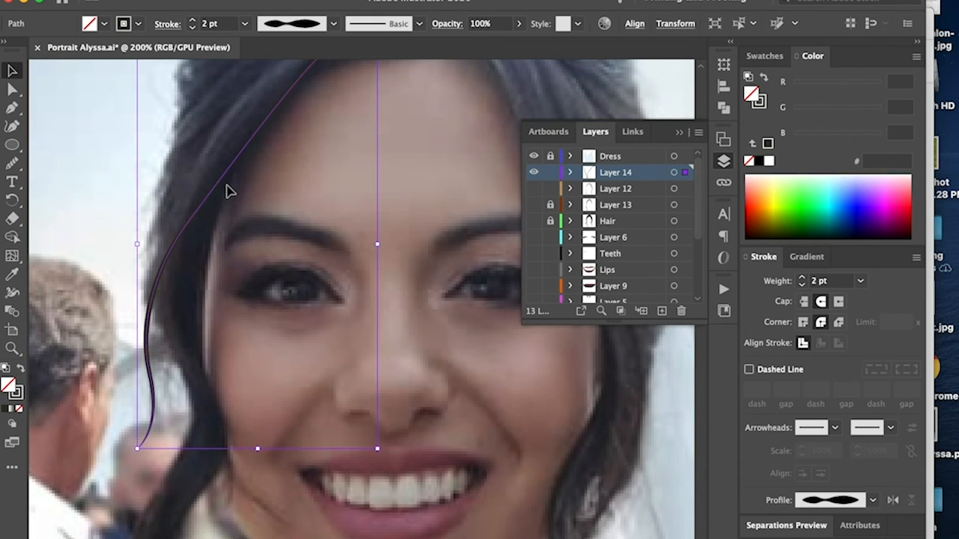
{"action": "left_click", "coordinate": [873, 501]}
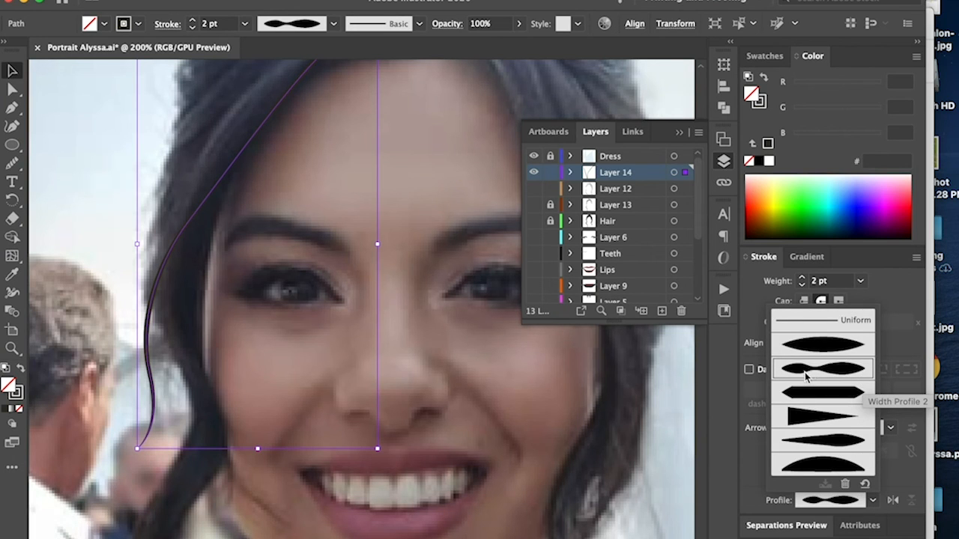
{"action": "left_click", "coordinate": [909, 309]}
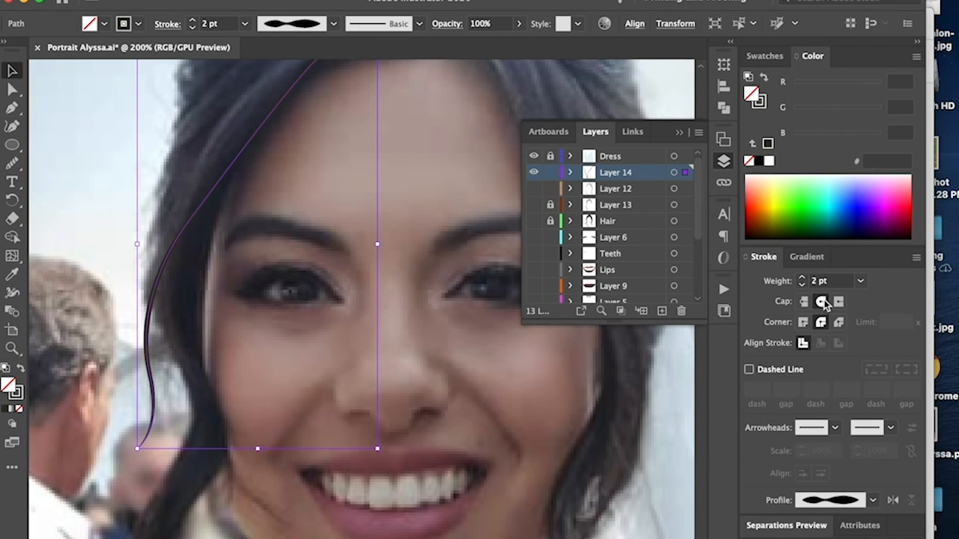
{"action": "left_click", "coordinate": [101, 268]}
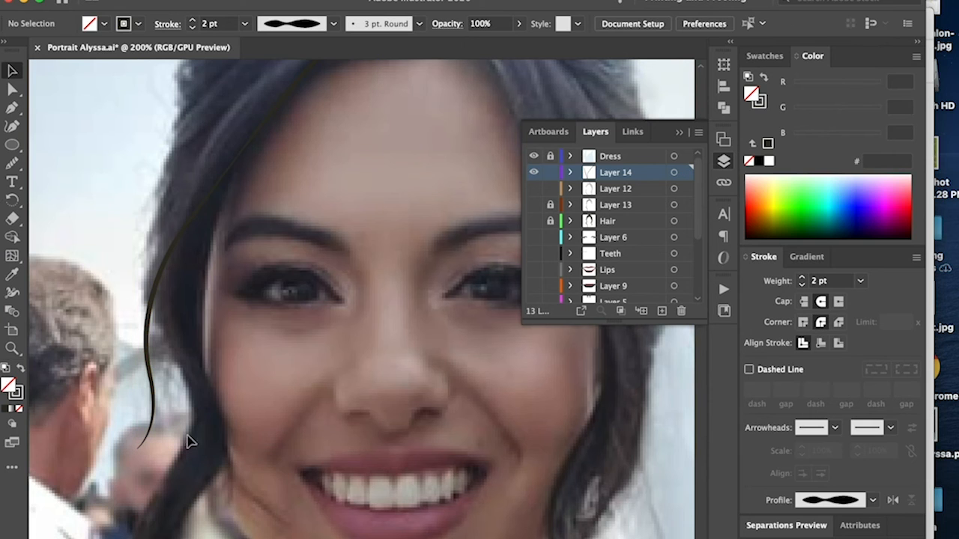
{"action": "scroll", "coordinate": [336, 414], "scroll_direction": "right", "scroll_amount": 10}
{"action": "scroll", "coordinate": [335, 413], "scroll_direction": "up", "scroll_amount": 4}
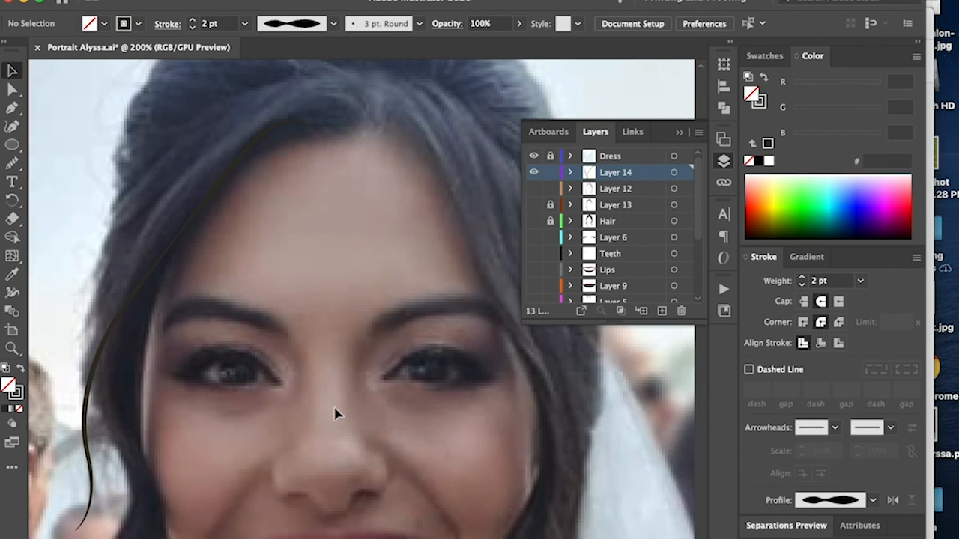
{"action": "scroll", "coordinate": [336, 413], "scroll_direction": "down", "scroll_amount": 3}
{"action": "scroll", "coordinate": [278, 180], "scroll_direction": "left", "scroll_amount": 6}
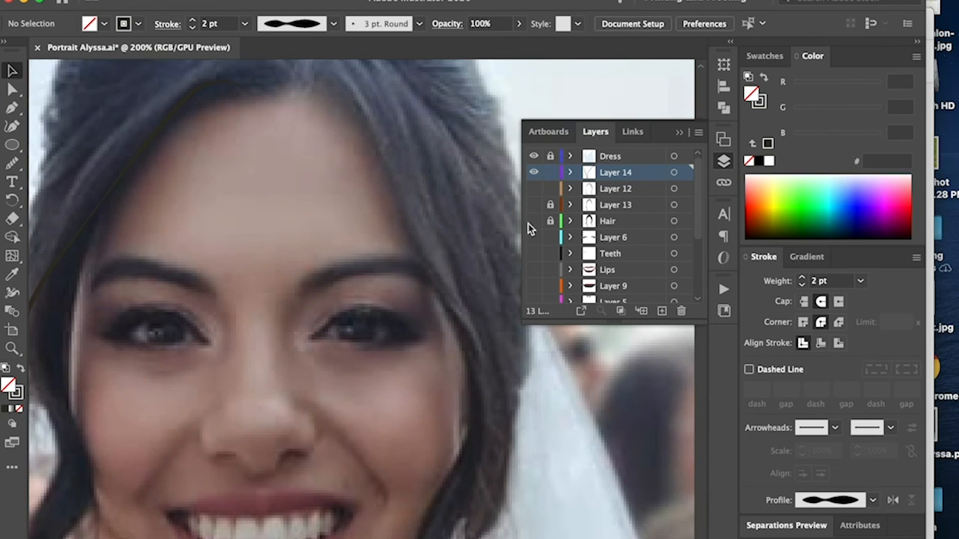
Compare the flyaway strand with the Hair shape by showing the Hair layer briefly and hiding it again
{"action": "left_click", "coordinate": [534, 221]}
{"action": "scroll", "coordinate": [375, 171], "scroll_direction": "left", "scroll_amount": 5}
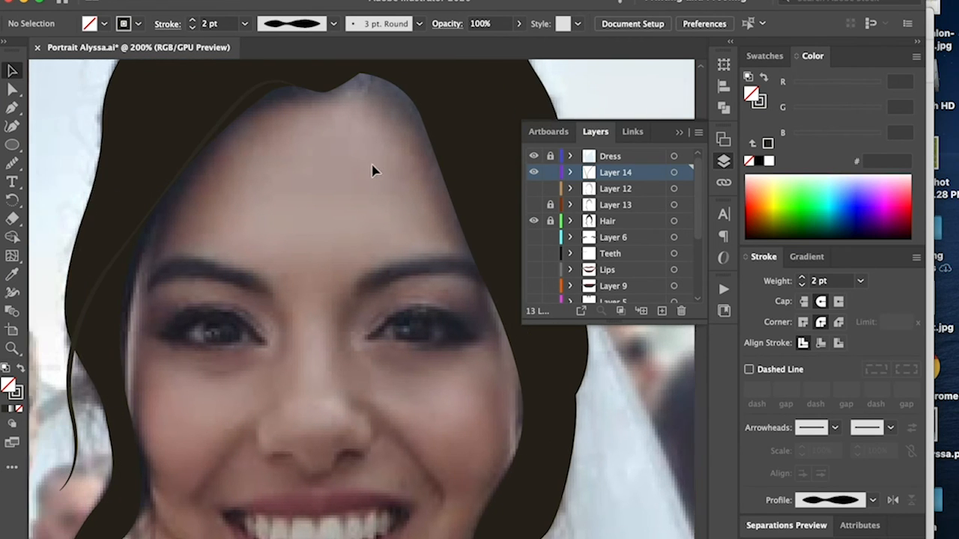
{"action": "left_click", "coordinate": [534, 221]}
{"action": "scroll", "coordinate": [477, 188], "scroll_direction": "right", "scroll_amount": 5}
Trace a strand from the parting down the right side of the forehead and match it to the first strand's stroke style
{"action": "key", "text": "p"}
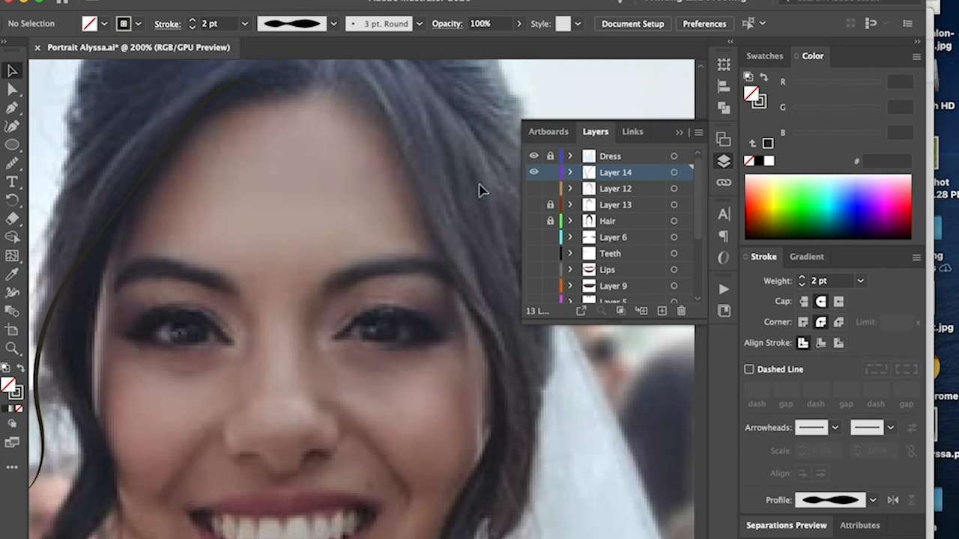
{"action": "left_click", "coordinate": [336, 84]}
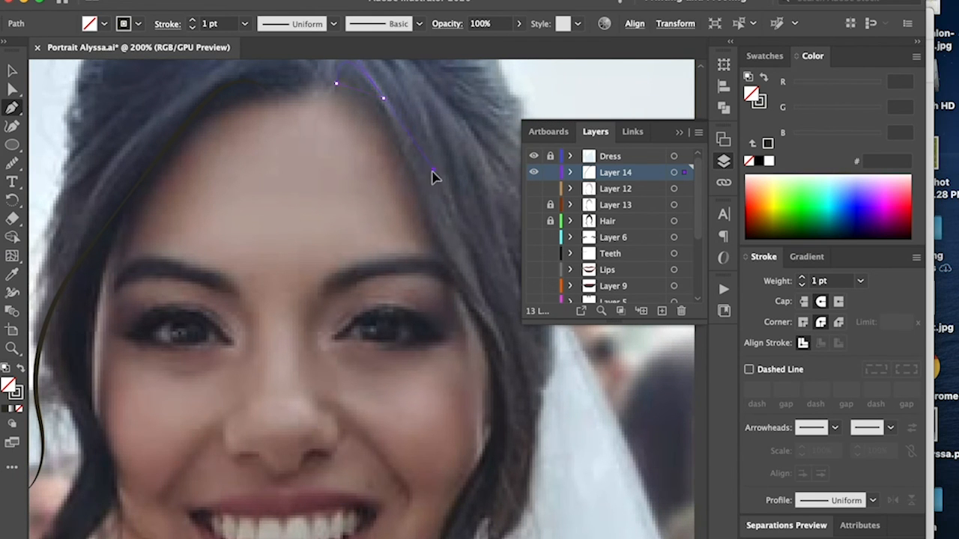
{"action": "left_click_drag", "start_coordinate": [414, 132], "coordinate": [435, 187]}
{"action": "left_click_drag", "start_coordinate": [488, 321], "coordinate": [504, 355]}
{"action": "key", "text": "i"}
{"action": "left_click", "coordinate": [129, 173]}
{"action": "key", "text": "super+shift+a"}
Trace another strand down the right side past the cheek along the loose curl at the neck, leaving it deselected
{"action": "key", "text": "p"}
{"action": "scroll", "coordinate": [359, 175], "scroll_direction": "down", "scroll_amount": 6}
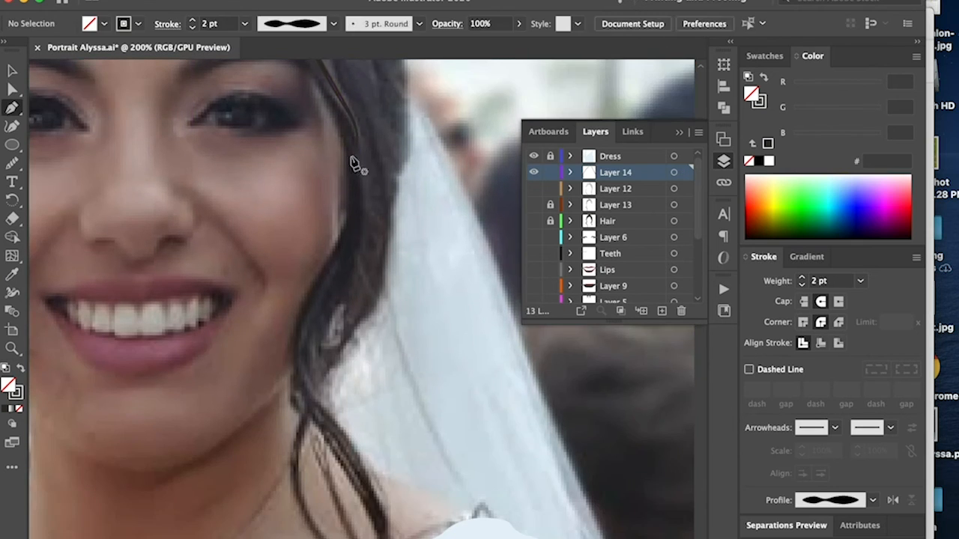
{"action": "scroll", "coordinate": [361, 178], "scroll_direction": "down", "scroll_amount": 5}
{"action": "left_click", "coordinate": [389, 161]}
{"action": "left_click_drag", "start_coordinate": [298, 341], "coordinate": [288, 369]}
{"action": "left_click", "coordinate": [382, 499]}
{"action": "left_click", "coordinate": [873, 501]}
{"action": "key", "text": "v"}
{"action": "left_click", "coordinate": [419, 314]}
Trace several curved strands from the parting across the right side of the crown, following the hair in the photo
{"action": "scroll", "coordinate": [419, 313], "scroll_direction": "up", "scroll_amount": 10}
{"action": "scroll", "coordinate": [421, 319], "scroll_direction": "up", "scroll_amount": 10}
{"action": "key", "text": "p"}
{"action": "left_click", "coordinate": [191, 193]}
{"action": "left_click", "coordinate": [428, 466]}
{"action": "left_click", "coordinate": [302, 241]}
{"action": "left_click", "coordinate": [406, 397]}
{"action": "left_click", "coordinate": [268, 193]}
{"action": "left_click", "coordinate": [377, 265]}
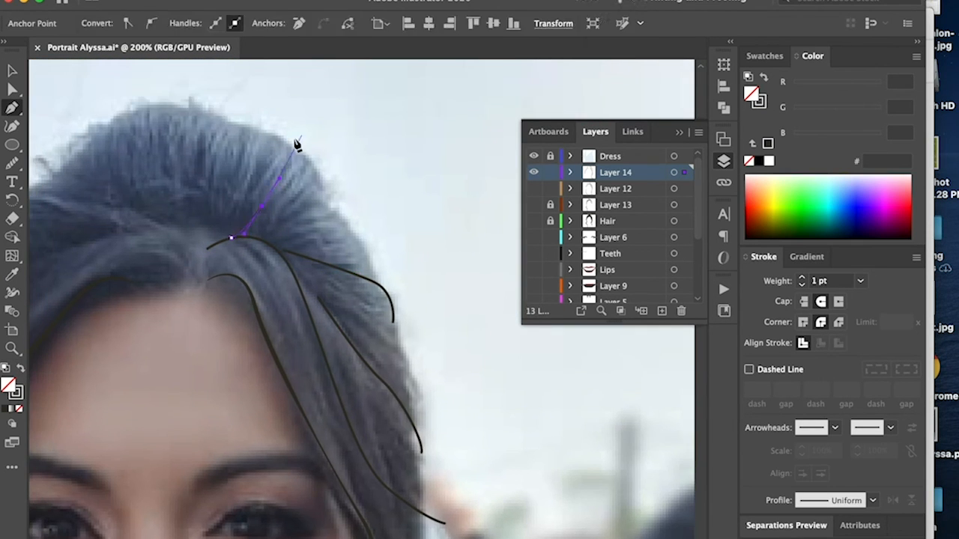
{"action": "left_click", "coordinate": [280, 138]}
Trace strands fanning from the parting over the left side of the crown and up to its top
{"action": "scroll", "coordinate": [281, 157], "scroll_direction": "left", "scroll_amount": 5}
{"action": "left_click", "coordinate": [310, 236]}
{"action": "left_click", "coordinate": [118, 207]}
{"action": "left_click", "coordinate": [309, 221]}
{"action": "left_click", "coordinate": [263, 237]}
{"action": "left_click", "coordinate": [80, 290]}
{"action": "left_click", "coordinate": [336, 225]}
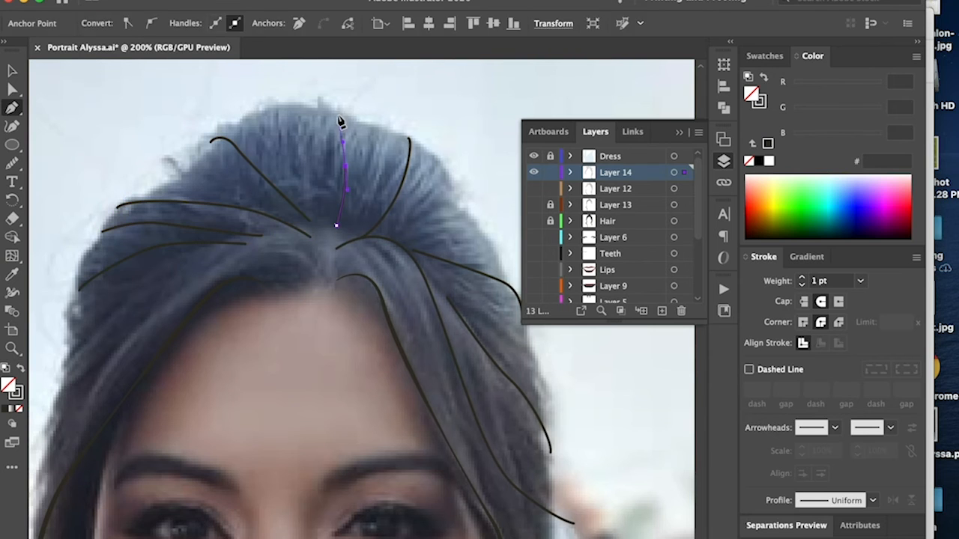
{"action": "left_click", "coordinate": [341, 116]}
Trace two longer strands sweeping from the parting toward the outer left edge of the hair beside the temple
{"action": "scroll", "coordinate": [341, 150], "scroll_direction": "left", "scroll_amount": 3}
{"action": "left_click", "coordinate": [352, 245]}
{"action": "left_click", "coordinate": [115, 330]}
{"action": "scroll", "coordinate": [143, 332], "scroll_direction": "down", "scroll_amount": 4}
{"action": "left_click", "coordinate": [364, 212]}
{"action": "left_click", "coordinate": [84, 429]}
Trace strands along the left hanging curl, from beside the cheek down to its tip at the shoulder
{"action": "scroll", "coordinate": [72, 403], "scroll_direction": "down", "scroll_amount": 10}
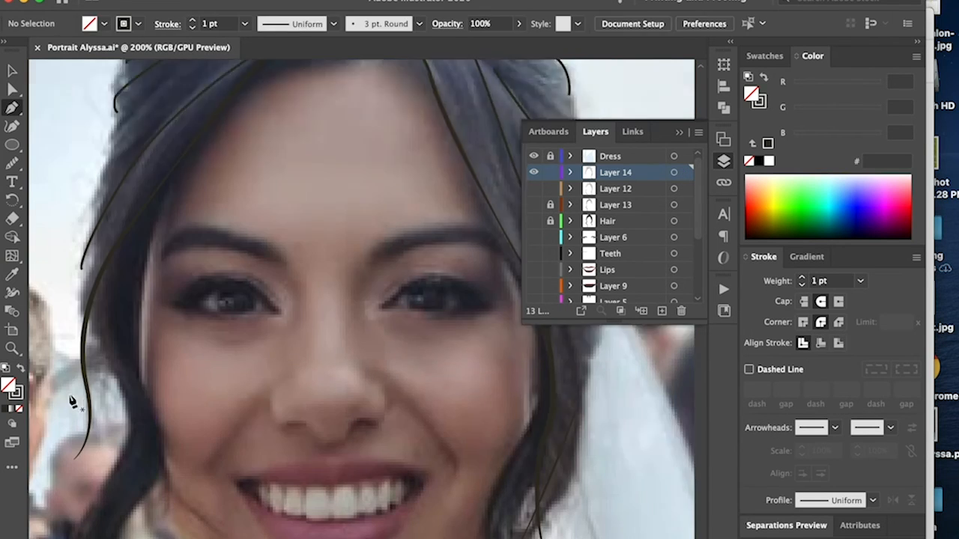
{"action": "scroll", "coordinate": [72, 403], "scroll_direction": "down", "scroll_amount": 6}
{"action": "left_click", "coordinate": [126, 129]}
{"action": "left_click", "coordinate": [109, 248]}
{"action": "left_click", "coordinate": [77, 310]}
{"action": "left_click", "coordinate": [90, 367]}
{"action": "left_click", "coordinate": [110, 405]}
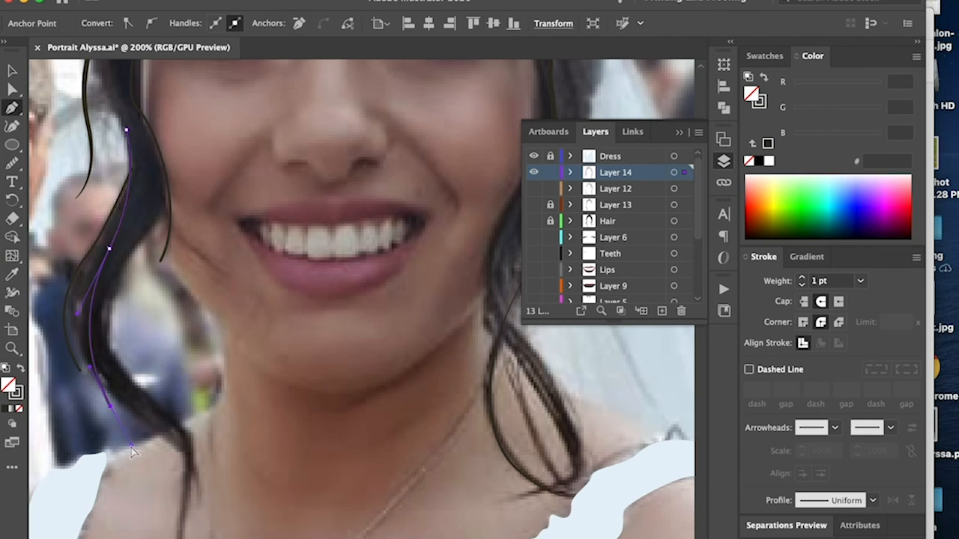
{"action": "scroll", "coordinate": [131, 449], "scroll_direction": "down", "scroll_amount": 4}
{"action": "left_click", "coordinate": [105, 289]}
{"action": "left_click", "coordinate": [150, 447]}
{"action": "scroll", "coordinate": [152, 424], "scroll_direction": "down", "scroll_amount": 5}
{"action": "left_click", "coordinate": [148, 97]}
{"action": "left_click", "coordinate": [145, 290]}
{"action": "scroll", "coordinate": [193, 315], "scroll_direction": "down", "scroll_amount": 3}
Trace one more strand on the left side near the eye and further strands along the outer right side of the hair
{"action": "scroll", "coordinate": [110, 130], "scroll_direction": "up", "scroll_amount": 10}
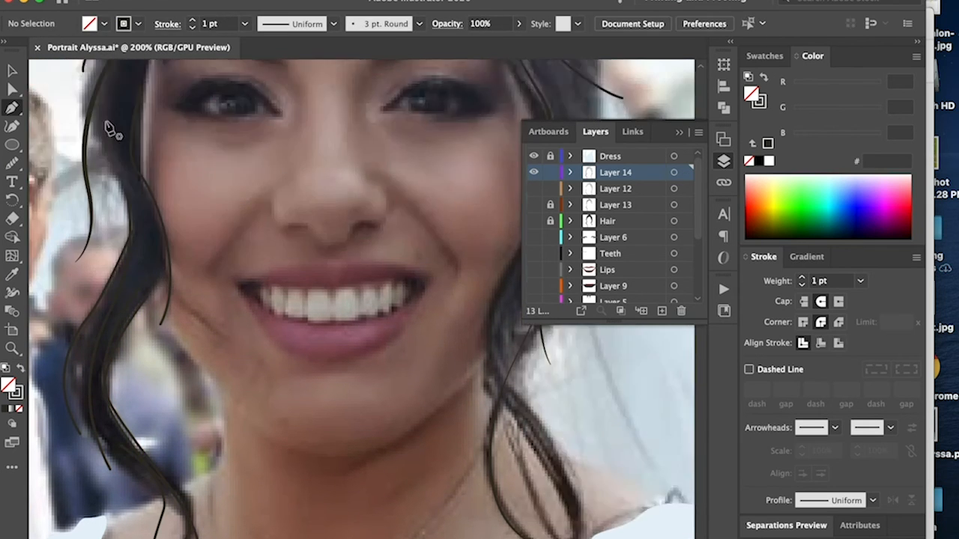
{"action": "scroll", "coordinate": [110, 129], "scroll_direction": "up", "scroll_amount": 5}
{"action": "left_click", "coordinate": [140, 97]}
{"action": "left_click", "coordinate": [77, 225]}
{"action": "scroll", "coordinate": [112, 298], "scroll_direction": "right", "scroll_amount": 10}
{"action": "left_click", "coordinate": [246, 145]}
{"action": "left_click", "coordinate": [295, 294]}
{"action": "scroll", "coordinate": [299, 309], "scroll_direction": "up", "scroll_amount": 8}
{"action": "left_click", "coordinate": [295, 321]}
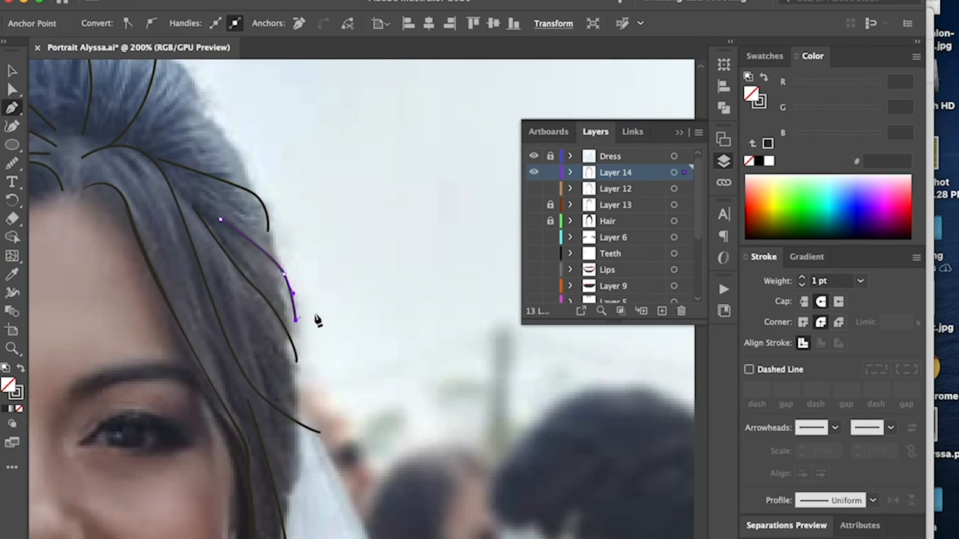
{"action": "key", "text": "v"}
{"action": "left_click", "coordinate": [420, 296]}
Apply Width Profile 2 and a 2 pt weight to all strands on Layer 14, and deselect them
{"action": "key", "text": "super+minus"}
{"action": "key", "text": "super+minus"}
{"action": "key", "text": "super+minus"}
{"action": "scroll", "coordinate": [354, 208], "scroll_direction": "down", "scroll_amount": 4}
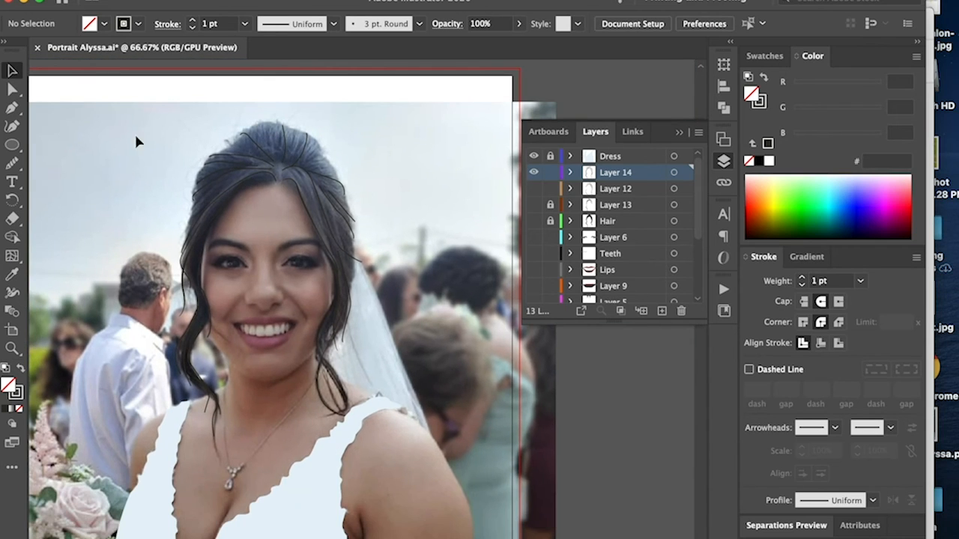
{"action": "key", "text": "super+a"}
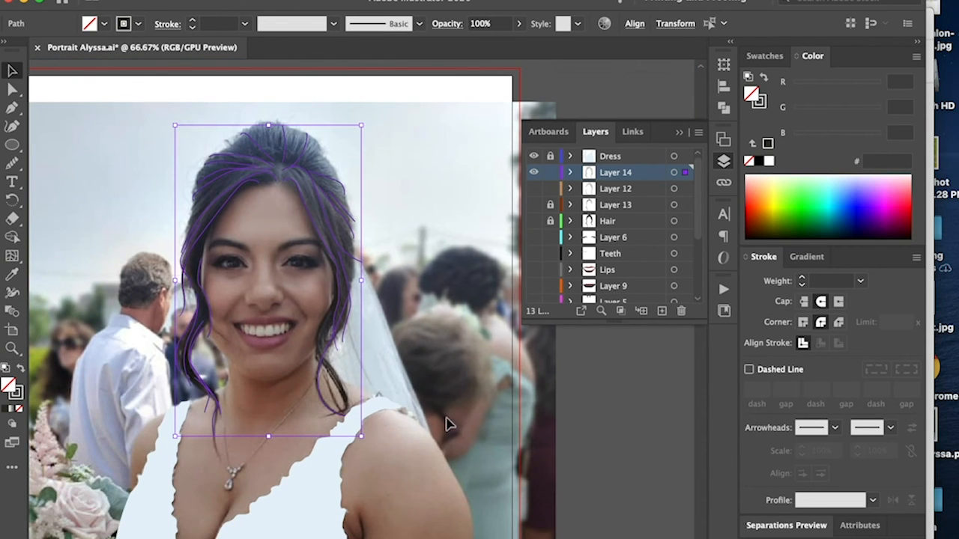
{"action": "left_click", "coordinate": [872, 499]}
{"action": "left_click", "coordinate": [853, 375]}
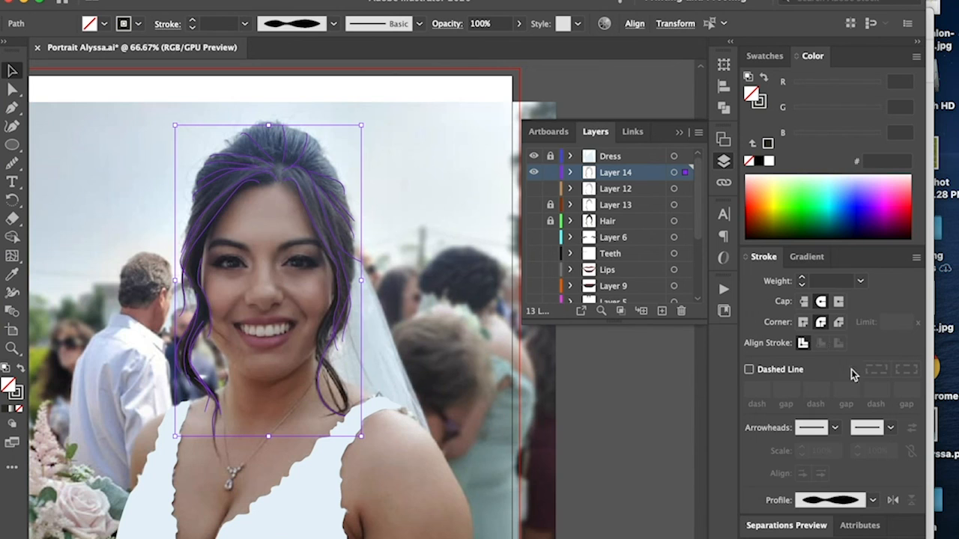
{"action": "left_click", "coordinate": [800, 277]}
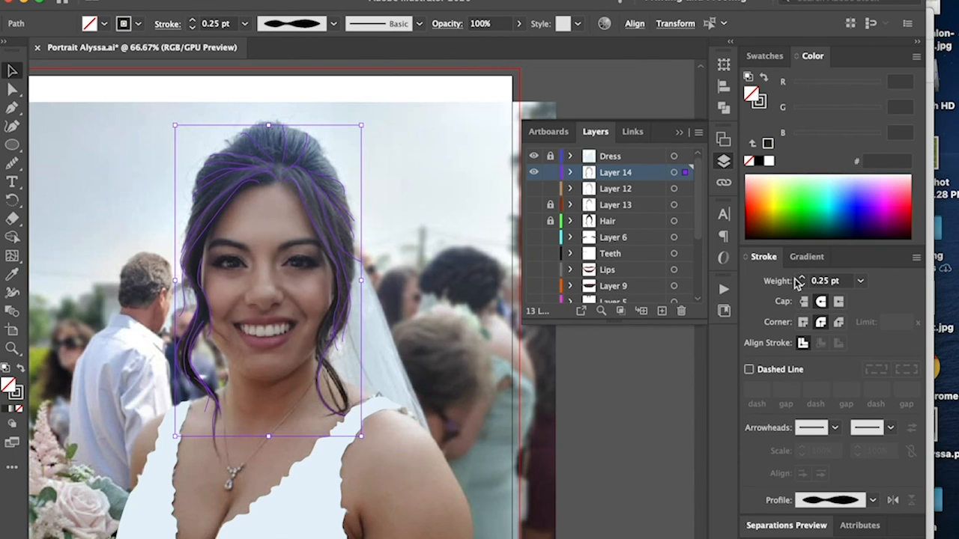
{"action": "left_click", "coordinate": [860, 281]}
{"action": "left_click", "coordinate": [880, 57]}
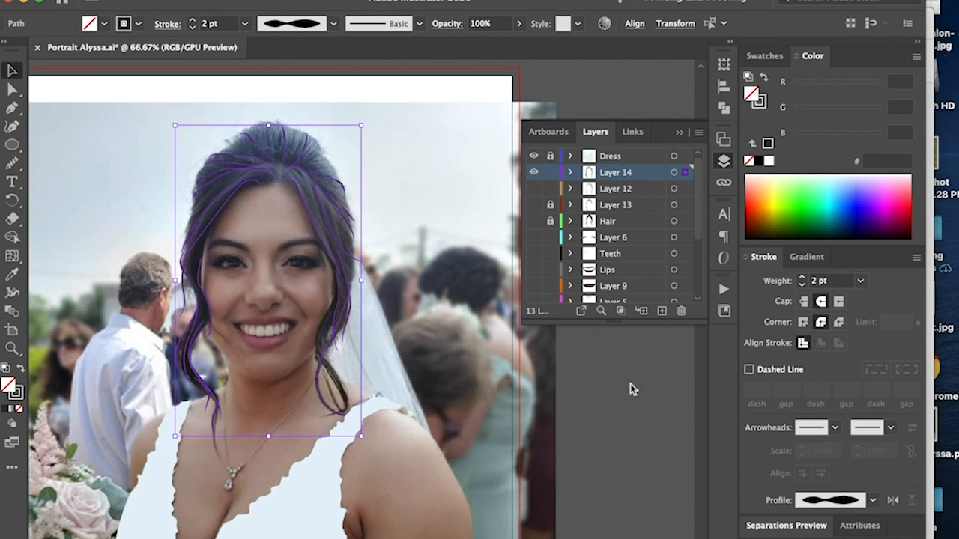
{"action": "left_click", "coordinate": [593, 471]}
Show Layer 12, Layer 13 and the Hair layer again, and check the combined strands over the hair
{"action": "scroll", "coordinate": [546, 424], "scroll_direction": "up", "scroll_amount": 1}
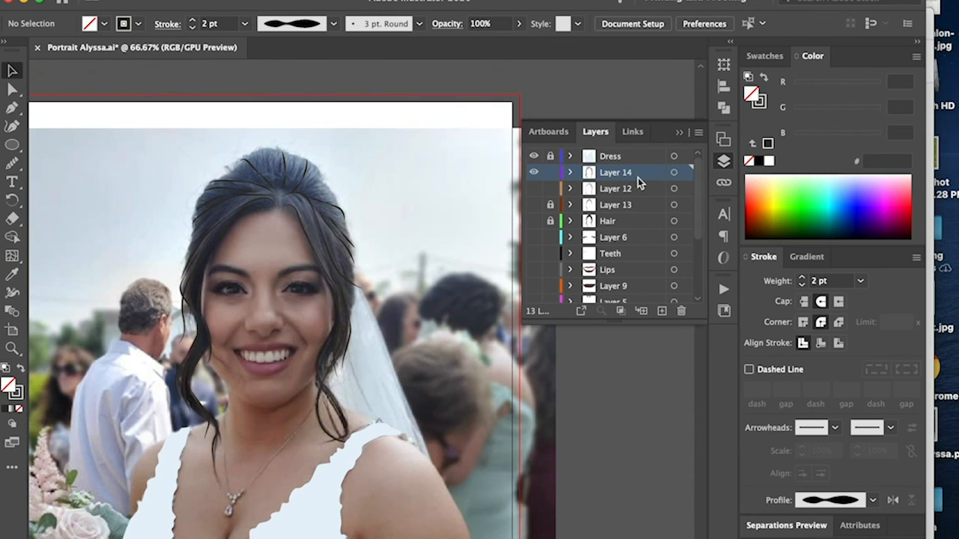
{"action": "left_click", "coordinate": [533, 189]}
{"action": "left_click", "coordinate": [532, 204]}
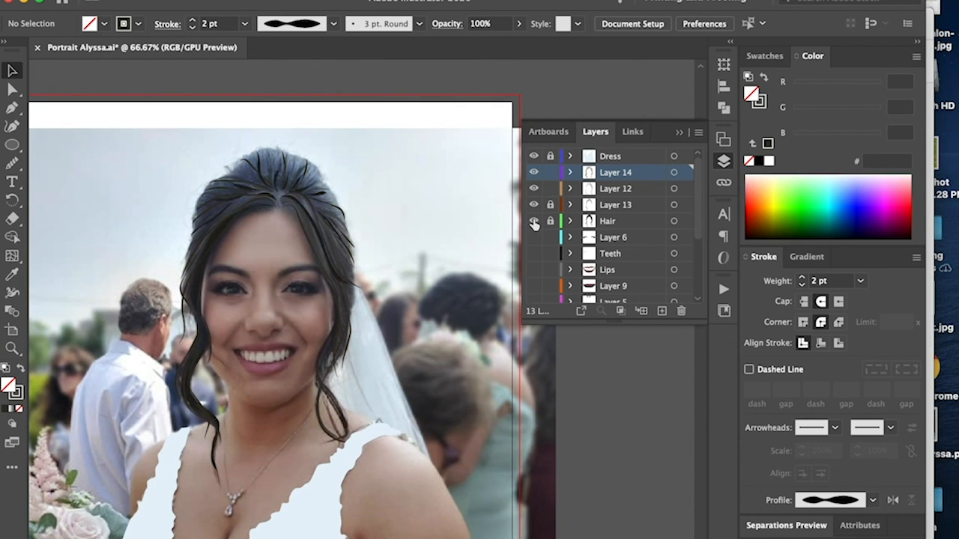
{"action": "left_click", "coordinate": [533, 221]}
{"action": "key", "text": "super+equal"}
{"action": "key", "text": "super+equal"}
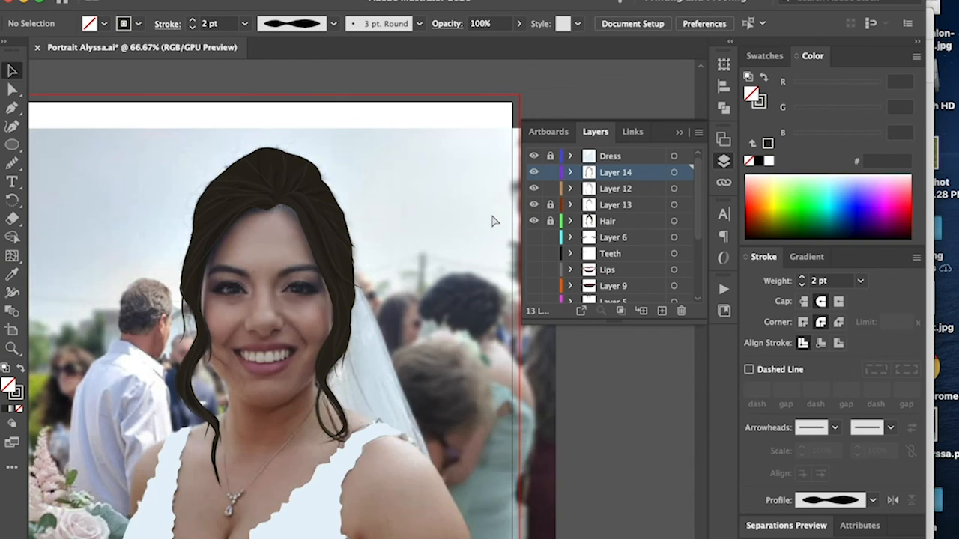
{"action": "scroll", "coordinate": [376, 217], "scroll_direction": "left", "scroll_amount": 5}
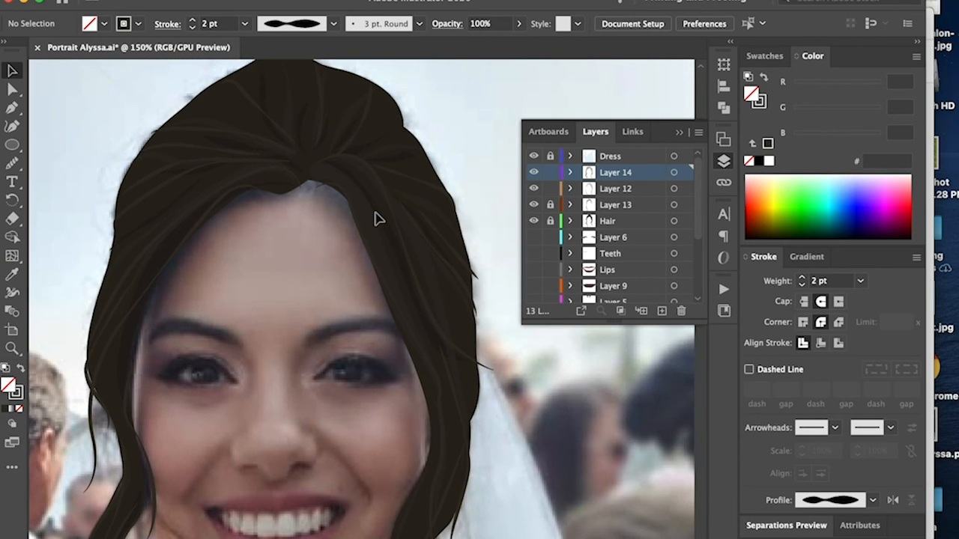
{"action": "scroll", "coordinate": [376, 217], "scroll_direction": "down", "scroll_amount": 3}
{"action": "key", "text": "super+minus"}
{"action": "key", "text": "super+minus"}
{"action": "key", "text": "super+minus"}
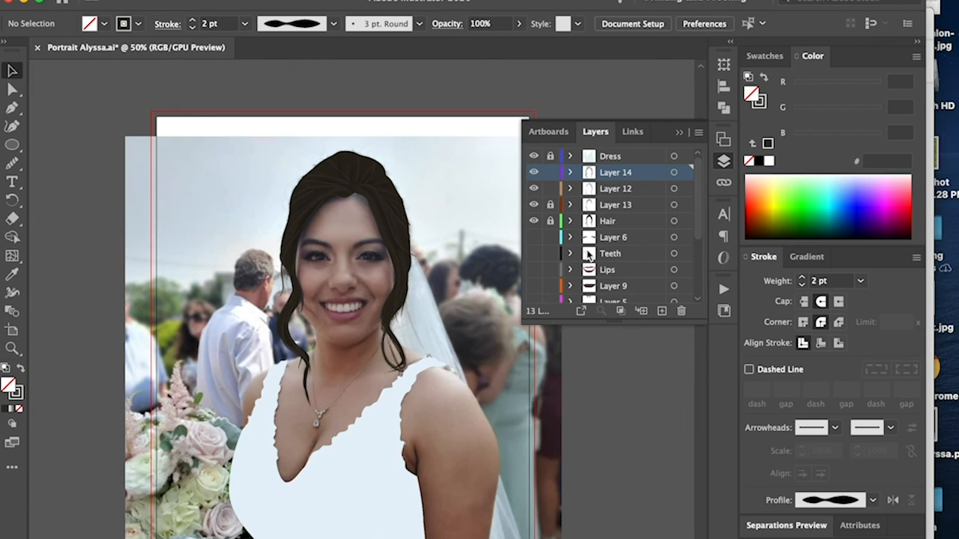
Show the remaining portrait layers, from Layer 6 down through the face and body shapes
{"action": "scroll", "coordinate": [589, 256], "scroll_direction": "down", "scroll_amount": 5}
{"action": "scroll", "coordinate": [584, 238], "scroll_direction": "up", "scroll_amount": 3}
{"action": "left_click_drag", "start_coordinate": [533, 189], "coordinate": [534, 286]}
{"action": "scroll", "coordinate": [570, 359], "scroll_direction": "down", "scroll_amount": 3}
{"action": "scroll", "coordinate": [644, 375], "scroll_direction": "right", "scroll_amount": 2}
{"action": "scroll", "coordinate": [615, 221], "scroll_direction": "up", "scroll_amount": 3}
{"action": "key", "text": "ctrl+minus"}
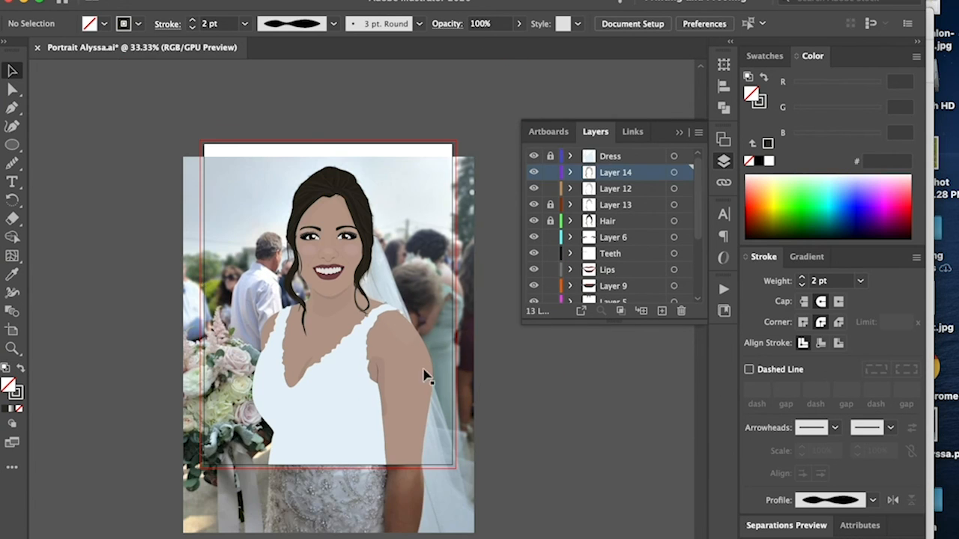
Draw an ellipse as a colour reference, fill it with the muted teal #7e9597 sampled from the photo, and place it above the artboard
{"action": "left_click", "coordinate": [10, 147]}
{"action": "left_click_drag", "start_coordinate": [145, 182], "coordinate": [208, 264]}
{"action": "key", "text": "i"}
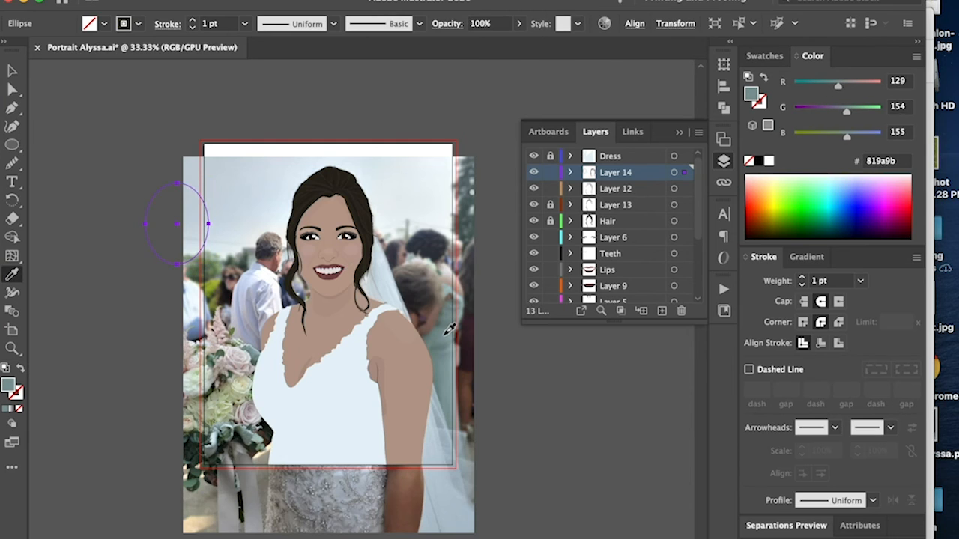
{"action": "left_click", "coordinate": [450, 330]}
{"action": "left_click", "coordinate": [12, 70]}
{"action": "left_click", "coordinate": [60, 102]}
{"action": "left_click_drag", "start_coordinate": [461, 335], "coordinate": [200, 139]}
{"action": "left_click_drag", "start_coordinate": [226, 193], "coordinate": [227, 164]}
{"action": "left_click_drag", "start_coordinate": [209, 146], "coordinate": [232, 117]}
{"action": "left_click", "coordinate": [281, 115]}
Hide the background photo layer and unlock the Dress, Layer 13 and Hair layers
{"action": "scroll", "coordinate": [671, 251], "scroll_direction": "down", "scroll_amount": 5}
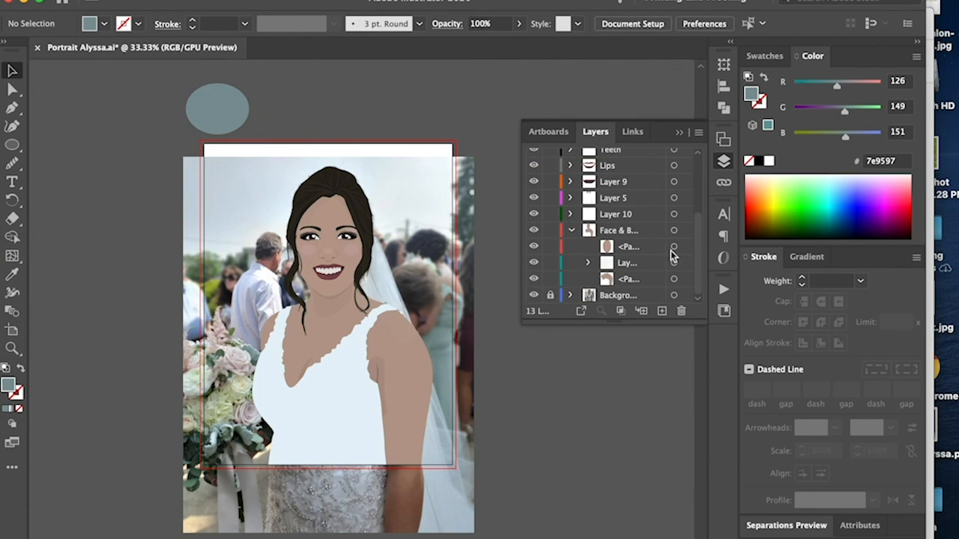
{"action": "left_click", "coordinate": [533, 295]}
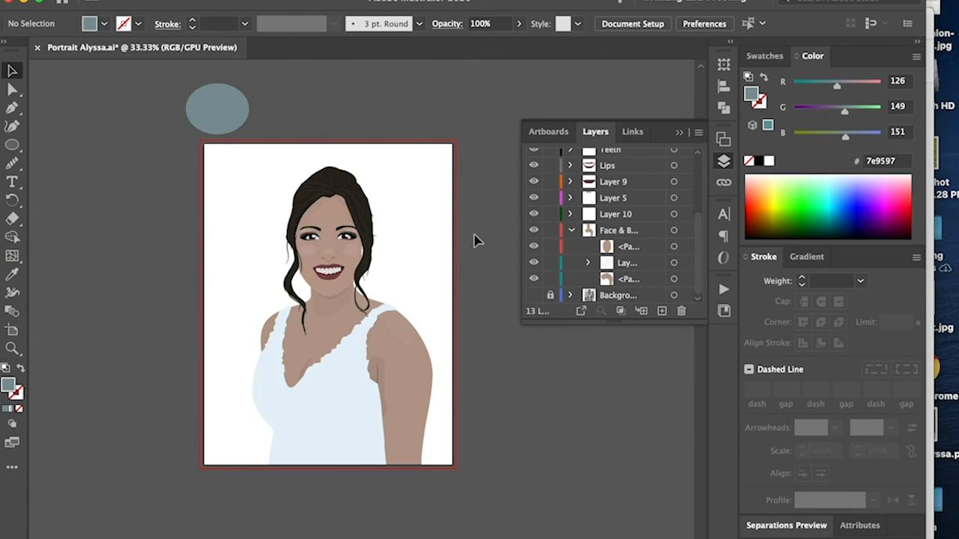
{"action": "scroll", "coordinate": [474, 240], "scroll_direction": "down", "scroll_amount": 2}
{"action": "scroll", "coordinate": [475, 240], "scroll_direction": "right", "scroll_amount": 3}
{"action": "scroll", "coordinate": [586, 252], "scroll_direction": "up", "scroll_amount": 5}
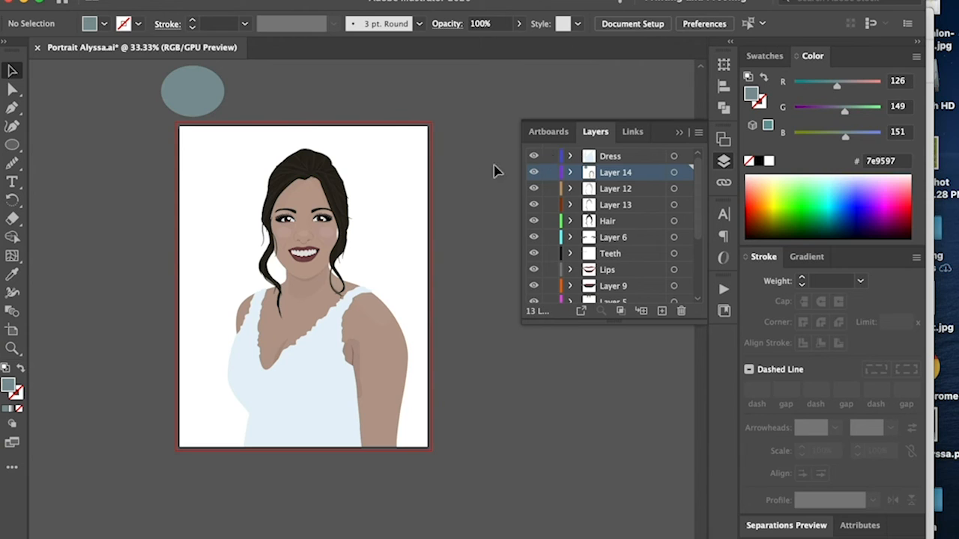
Select the whole portrait, enlarge it and reposition it on the artboard so that the lower body extends past the bottom edge
{"action": "scroll", "coordinate": [476, 175], "scroll_direction": "down", "scroll_amount": 1}
{"action": "left_click_drag", "start_coordinate": [180, 114], "coordinate": [474, 462]}
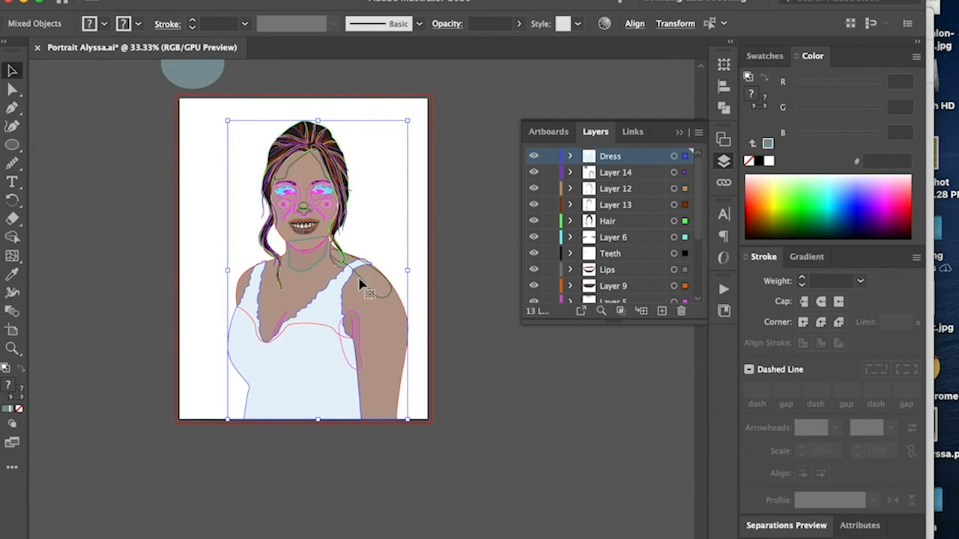
{"action": "left_click_drag", "start_coordinate": [323, 238], "coordinate": [287, 241]}
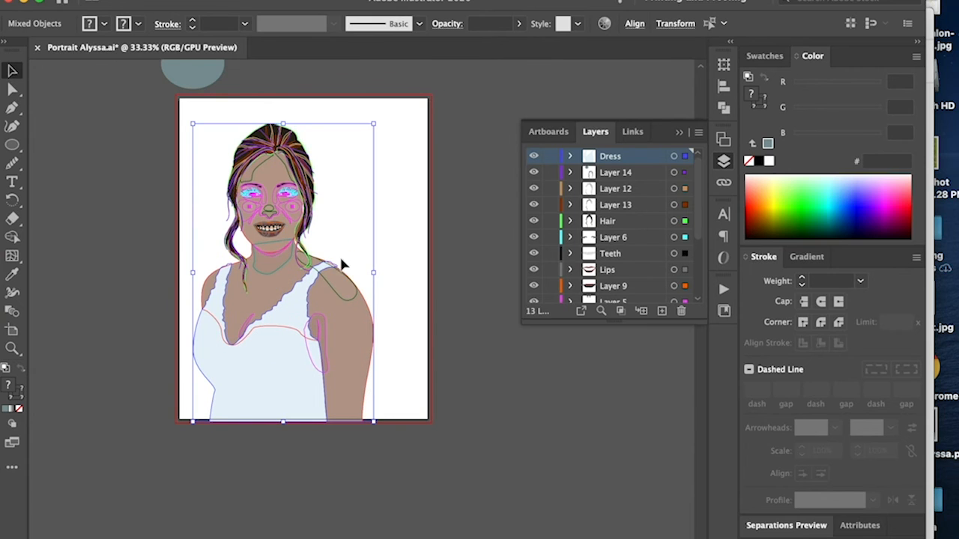
{"action": "left_click_drag", "start_coordinate": [375, 423], "coordinate": [493, 517]}
{"action": "left_click_drag", "start_coordinate": [403, 417], "coordinate": [406, 420]}
{"action": "left_click_drag", "start_coordinate": [441, 330], "coordinate": [405, 328]}
{"action": "left_click_drag", "start_coordinate": [296, 329], "coordinate": [308, 314]}
{"action": "left_click", "coordinate": [432, 362]}
Move the teal reference ellipse off the artboard, beside its upper left corner
{"action": "scroll", "coordinate": [487, 393], "scroll_direction": "up", "scroll_amount": 3}
{"action": "left_click_drag", "start_coordinate": [188, 140], "coordinate": [123, 155]}
{"action": "left_click", "coordinate": [210, 291]}
{"action": "scroll", "coordinate": [211, 291], "scroll_direction": "down", "scroll_amount": 1}
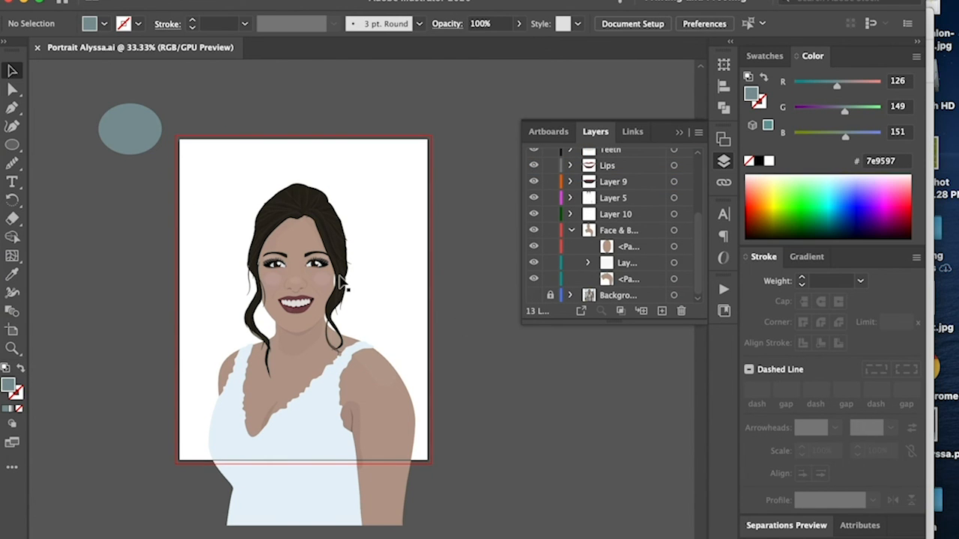
Display the rulers around the document
{"action": "key", "text": "l"}
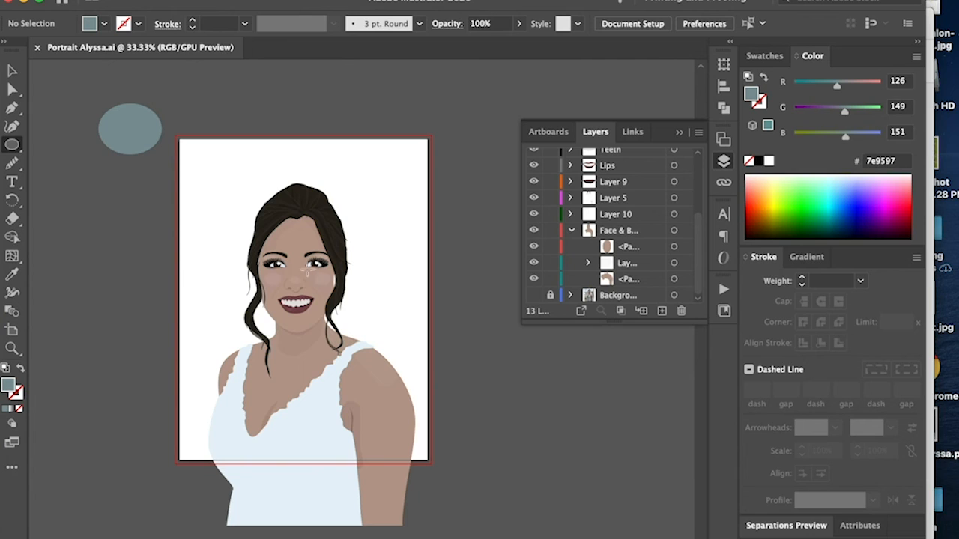
{"action": "key", "text": "v"}
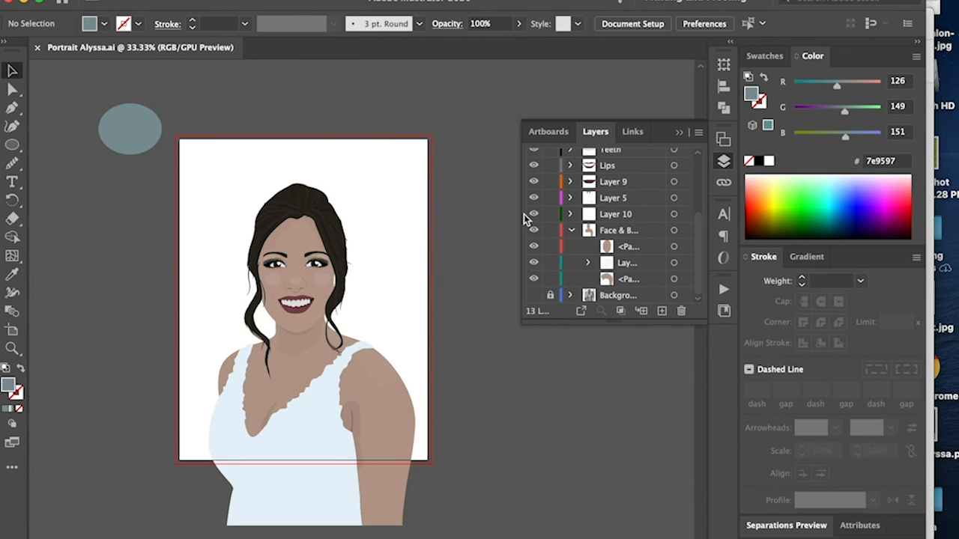
{"action": "key", "text": "super+r"}
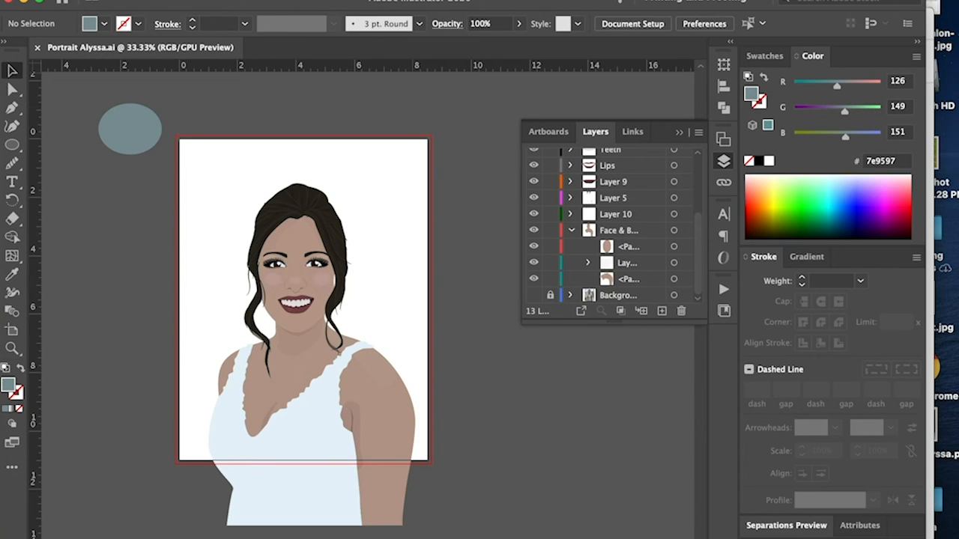
{"action": "left_click", "coordinate": [345, 0]}
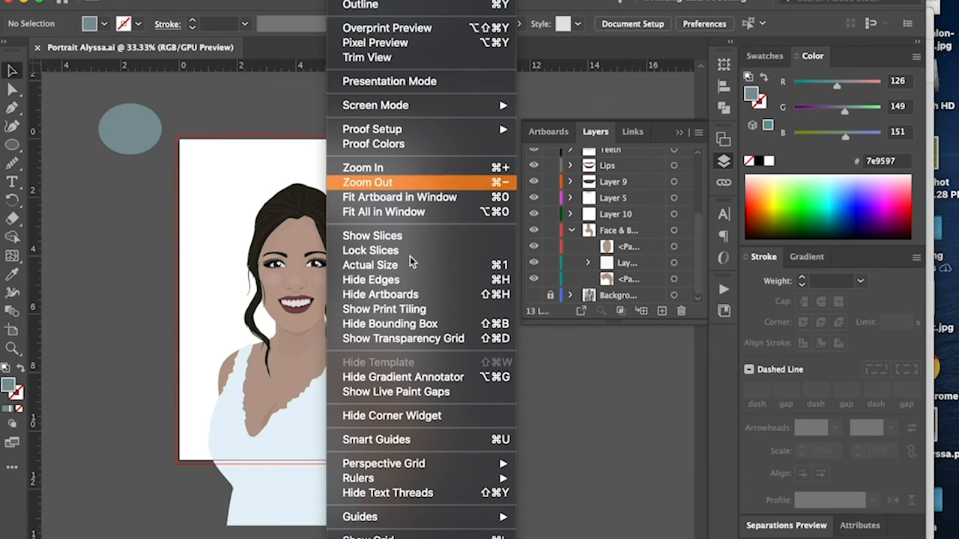
{"action": "mouse_move", "coordinate": [487, 479]}
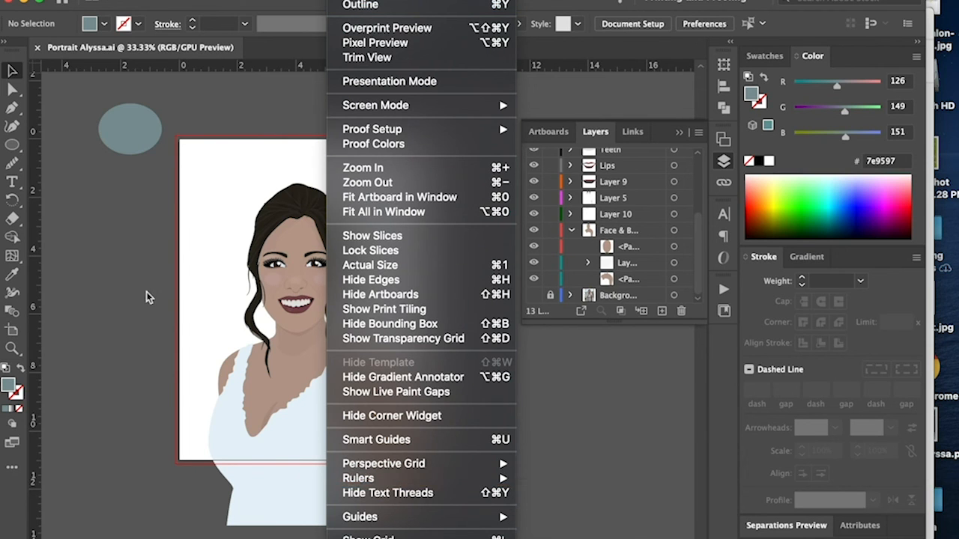
{"action": "left_click", "coordinate": [43, 113]}
{"action": "left_click_drag", "start_coordinate": [233, 107], "coordinate": [310, 95]}
{"action": "key", "text": "Delete"}
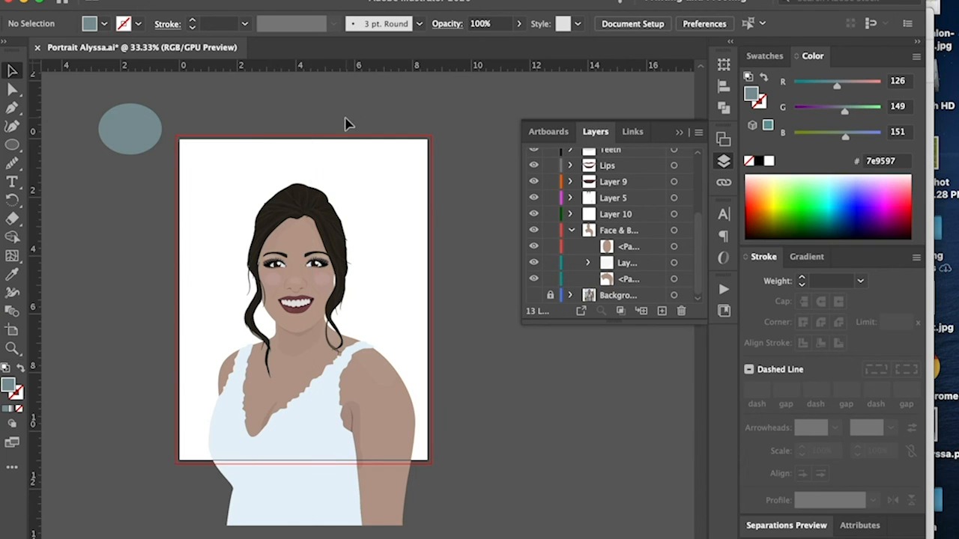
Place a vertical guide at the horizontal centre of the artboard, at about 4.25 on the ruler
{"action": "key", "text": "super+equal"}
{"action": "key", "text": "super+equal"}
{"action": "scroll", "coordinate": [345, 122], "scroll_direction": "up", "scroll_amount": 3}
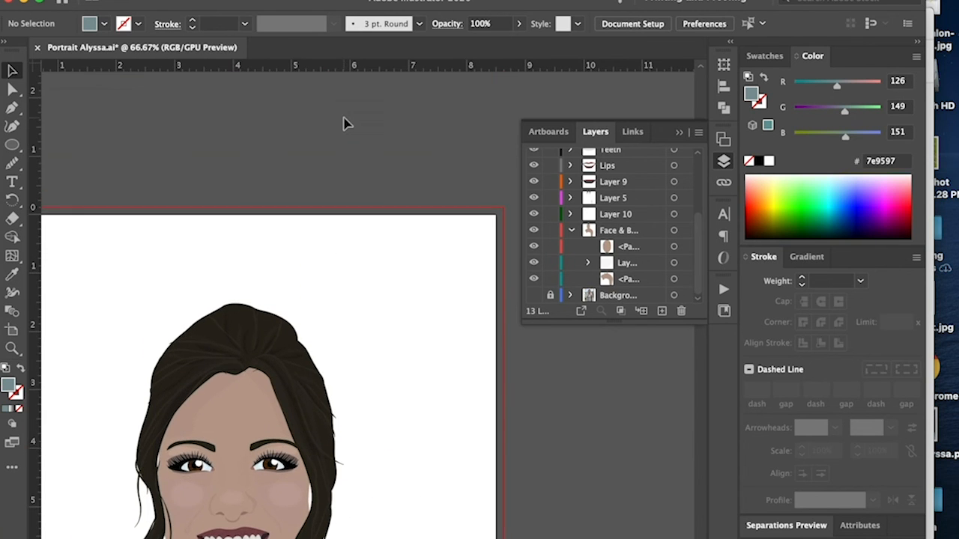
{"action": "left_click_drag", "start_coordinate": [38, 108], "coordinate": [248, 105]}
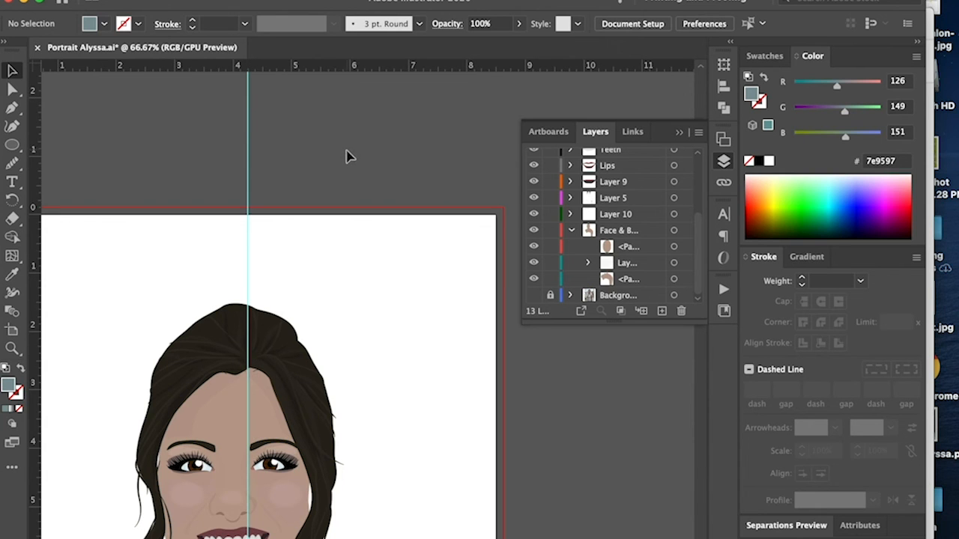
{"action": "key", "text": "super+minus"}
{"action": "scroll", "coordinate": [347, 154], "scroll_direction": "down", "scroll_amount": 5}
{"action": "key", "text": "super+minus"}
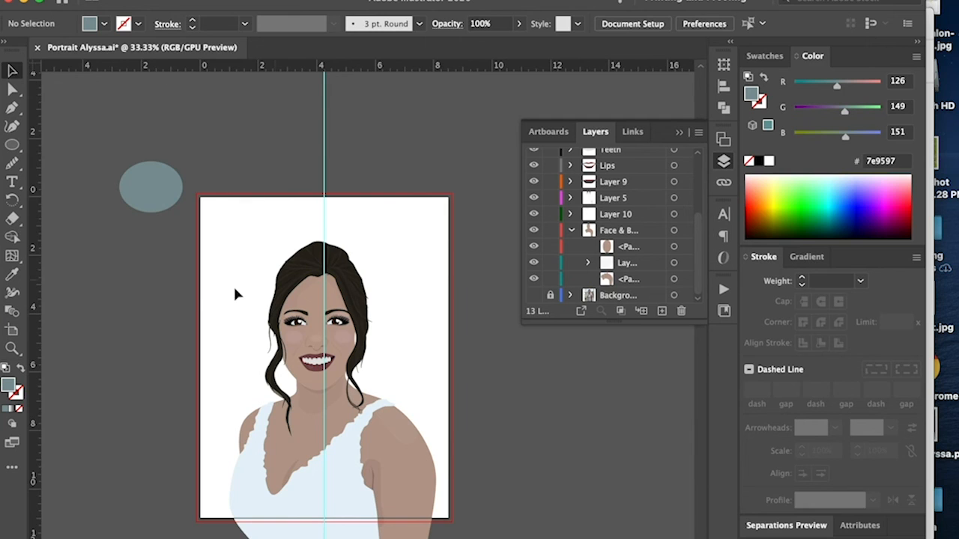
Draw a large teal circle, nearly as wide as the artboard, and place it over the figure's head and shoulders
{"action": "key", "text": "l"}
{"action": "scroll", "coordinate": [365, 337], "scroll_direction": "down", "scroll_amount": 2}
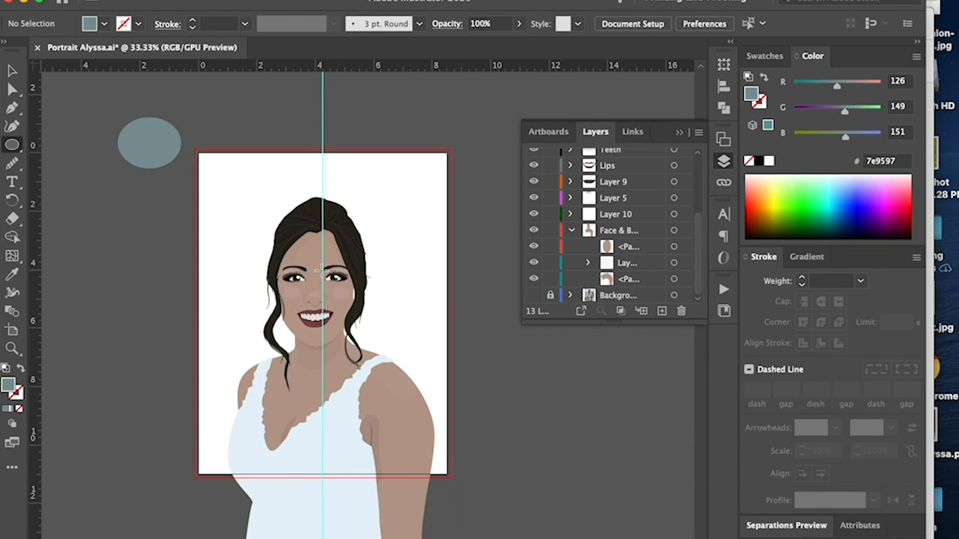
{"action": "left_click_drag", "start_coordinate": [323, 270], "coordinate": [433, 379]}
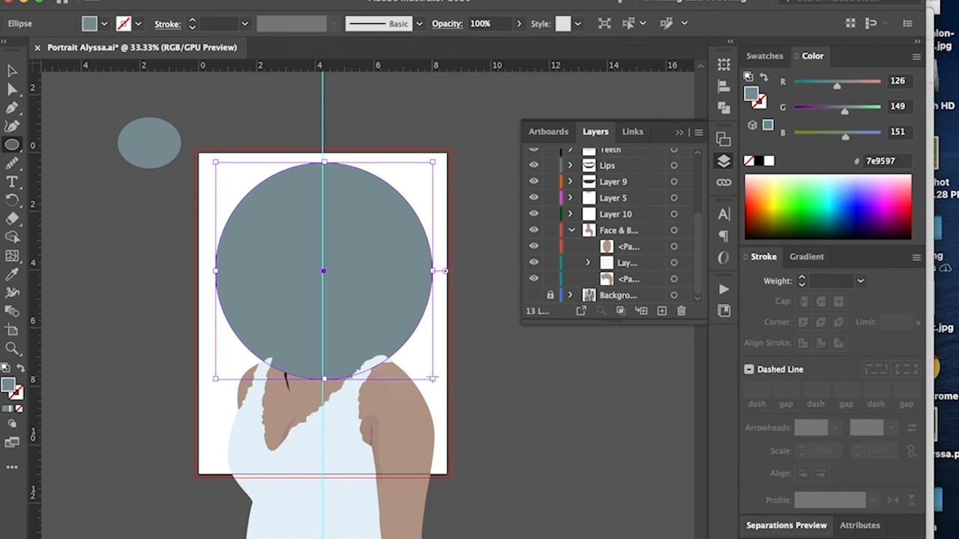
{"action": "key", "text": "v"}
{"action": "left_click_drag", "start_coordinate": [389, 288], "coordinate": [396, 327]}
{"action": "mouse_move", "coordinate": [332, 220]}
{"action": "left_mouse_down"}
{"action": "mouse_move", "coordinate": [349, 257]}
{"action": "mouse_move", "coordinate": [327, 225]}
{"action": "left_mouse_up"}
Create a new layer named Circle and transfer the large teal circle onto it
{"action": "left_click", "coordinate": [662, 311]}
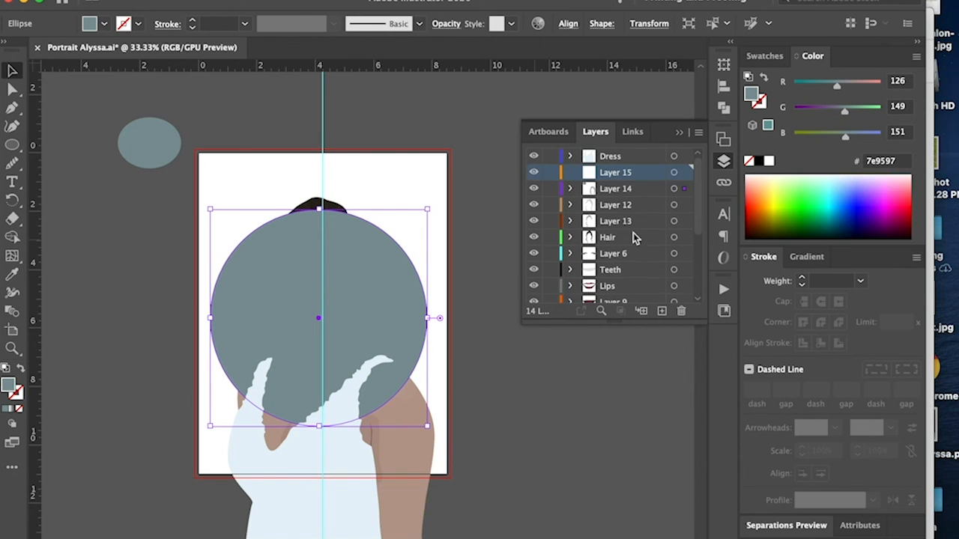
{"action": "left_click_drag", "start_coordinate": [683, 173], "coordinate": [684, 173]}
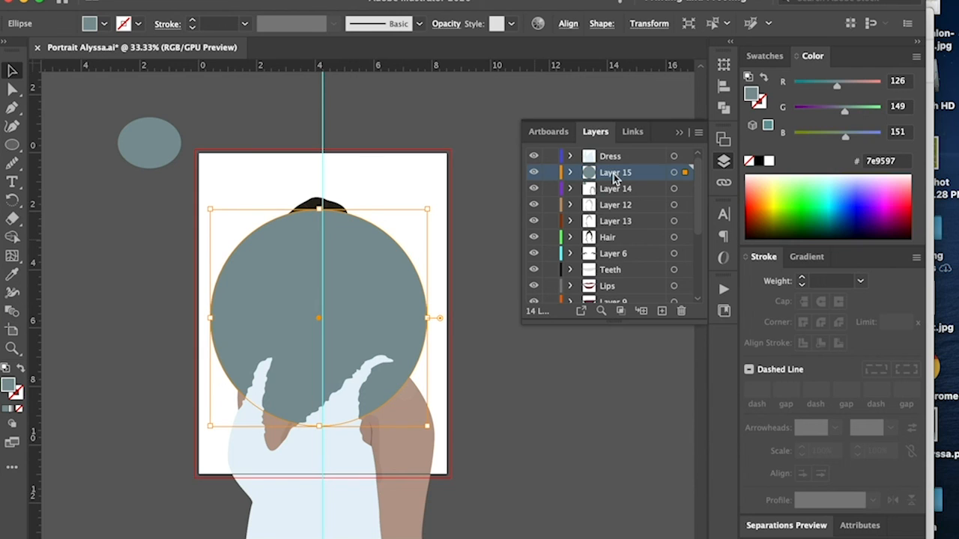
{"action": "double_click", "coordinate": [614, 172]}
{"action": "type", "text": "Circle"}
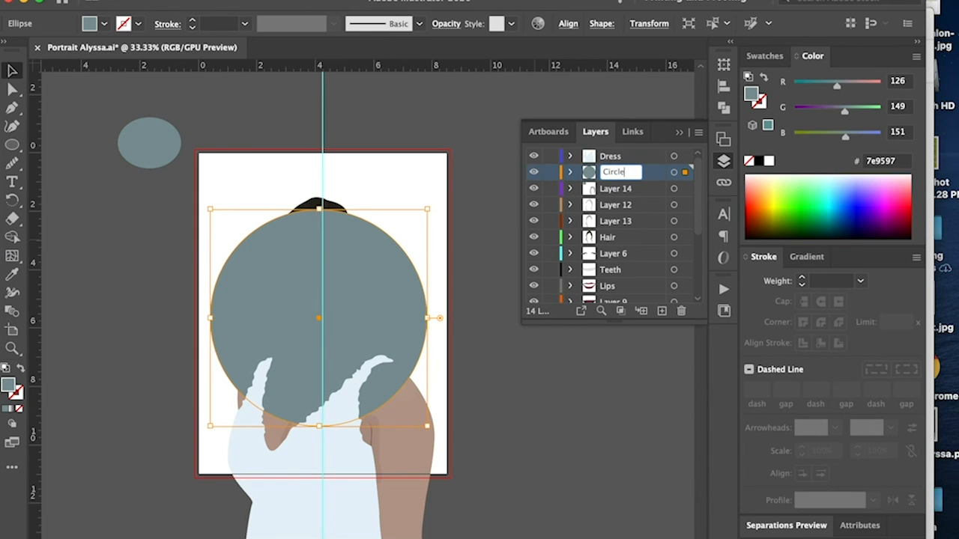
{"action": "key", "text": "Return"}
Reorder the Circle layer beneath the face and body layer so the circle sits behind the portrait
{"action": "left_click_drag", "start_coordinate": [653, 171], "coordinate": [646, 291]}
{"action": "key", "text": "super+z"}
{"action": "left_click_drag", "start_coordinate": [644, 173], "coordinate": [631, 290]}
{"action": "left_click", "coordinate": [571, 205]}
{"action": "left_click", "coordinate": [571, 230]}
{"action": "scroll", "coordinate": [428, 225], "scroll_direction": "down", "scroll_amount": 4}
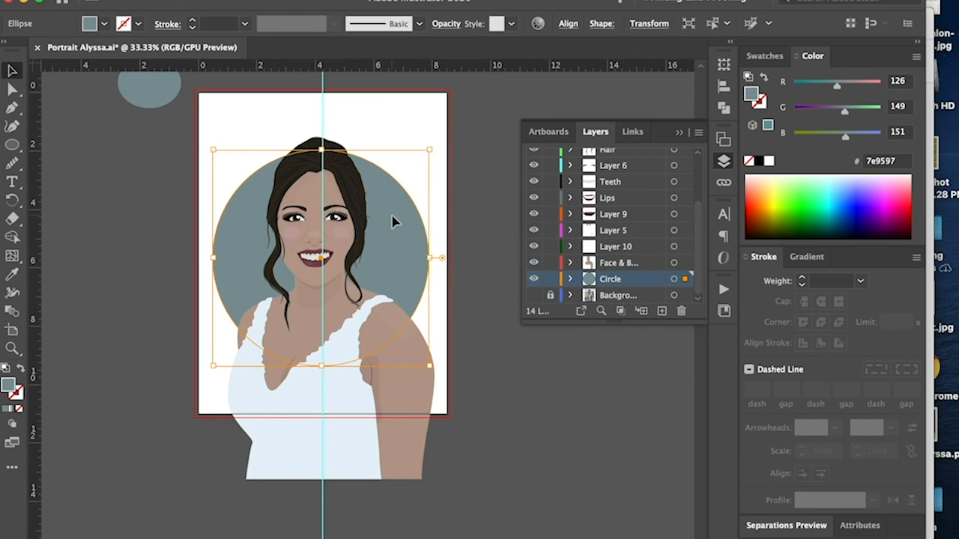
Shift the portrait and circle up on the artboard, and move the teal reference ellipse down beside the artboard
{"action": "scroll", "coordinate": [445, 217], "scroll_direction": "up", "scroll_amount": 2}
{"action": "key", "text": "super+a"}
{"action": "left_click", "coordinate": [113, 130]}
{"action": "left_click_drag", "start_coordinate": [147, 86], "coordinate": [116, 187]}
{"action": "scroll", "coordinate": [645, 240], "scroll_direction": "down", "scroll_amount": 5}
{"action": "left_click", "coordinate": [685, 296]}
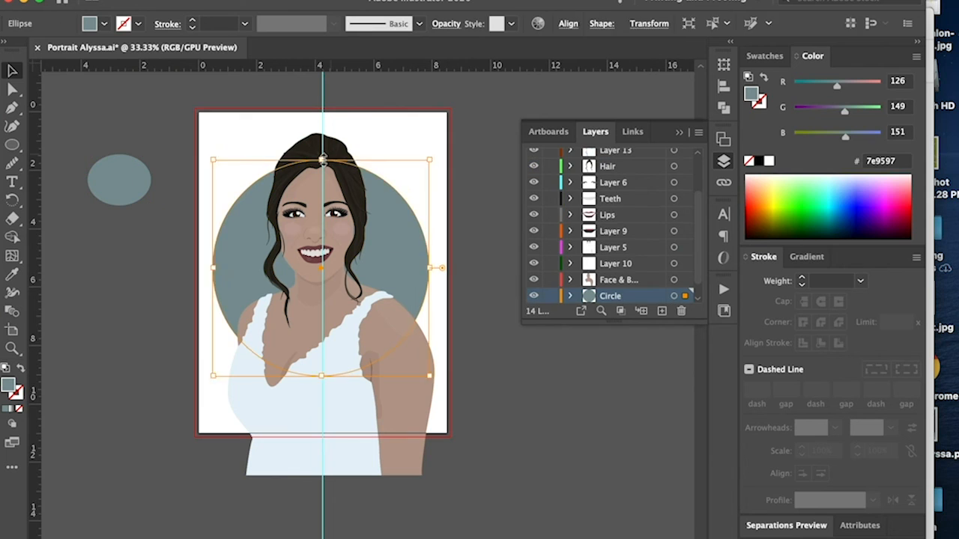
Lighten the background circle's fill to #93a4a5
{"action": "left_click", "coordinate": [441, 283]}
{"action": "left_click", "coordinate": [413, 262]}
{"action": "double_click", "coordinate": [8, 385]}
{"action": "left_click", "coordinate": [530, 239]}
{"action": "left_click", "coordinate": [856, 176]}
{"action": "left_click", "coordinate": [545, 436]}
Create another new layer and place it directly beneath the Circle layer
{"action": "left_click", "coordinate": [663, 311]}
{"action": "scroll", "coordinate": [646, 261], "scroll_direction": "down", "scroll_amount": 2}
{"action": "left_click_drag", "start_coordinate": [646, 263], "coordinate": [646, 287]}
Select the portrait without the circle and reference ellipse, scale it down, and position it around the centre guide
{"action": "key", "text": "super+a"}
{"action": "left_click", "coordinate": [119, 180], "text": "shift"}
{"action": "left_click_drag", "start_coordinate": [434, 133], "coordinate": [378, 226]}
{"action": "left_click_drag", "start_coordinate": [322, 359], "coordinate": [338, 337]}
{"action": "left_click_drag", "start_coordinate": [320, 205], "coordinate": [325, 189]}
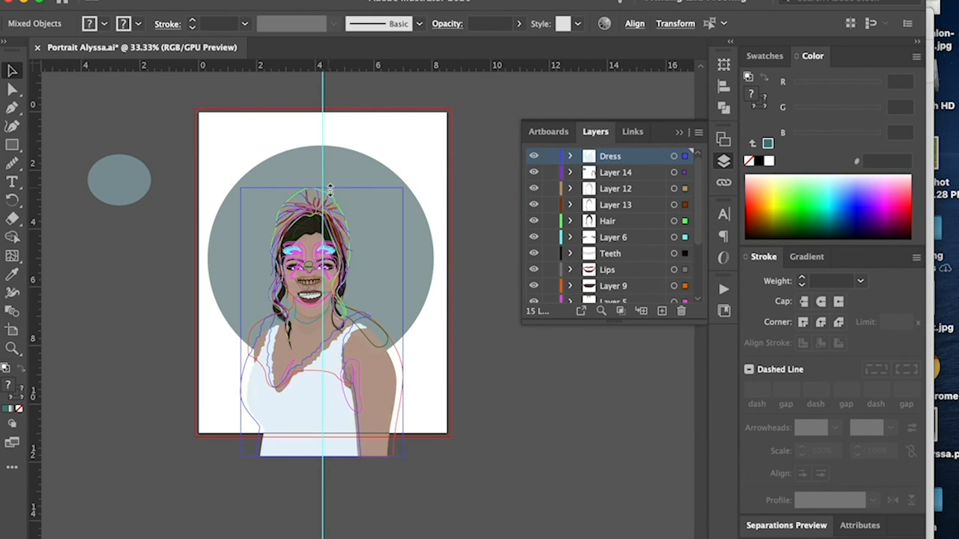
{"action": "left_click_drag", "start_coordinate": [330, 337], "coordinate": [333, 332]}
{"action": "left_click", "coordinate": [533, 331]}
Shrink the background circle slightly and move it lower behind the portrait
{"action": "left_click", "coordinate": [416, 276]}
{"action": "left_click_drag", "start_coordinate": [433, 145], "coordinate": [426, 153]}
{"action": "left_click_drag", "start_coordinate": [376, 206], "coordinate": [382, 221]}
Enlarge the portrait without the circle so its head rises above the circle, and nudge the circle slightly down
{"action": "left_click_drag", "start_coordinate": [522, 459], "coordinate": [161, 143]}
{"action": "left_click", "coordinate": [397, 232], "text": "shift"}
{"action": "left_click_drag", "start_coordinate": [325, 182], "coordinate": [328, 160]}
{"action": "left_click", "coordinate": [532, 378]}
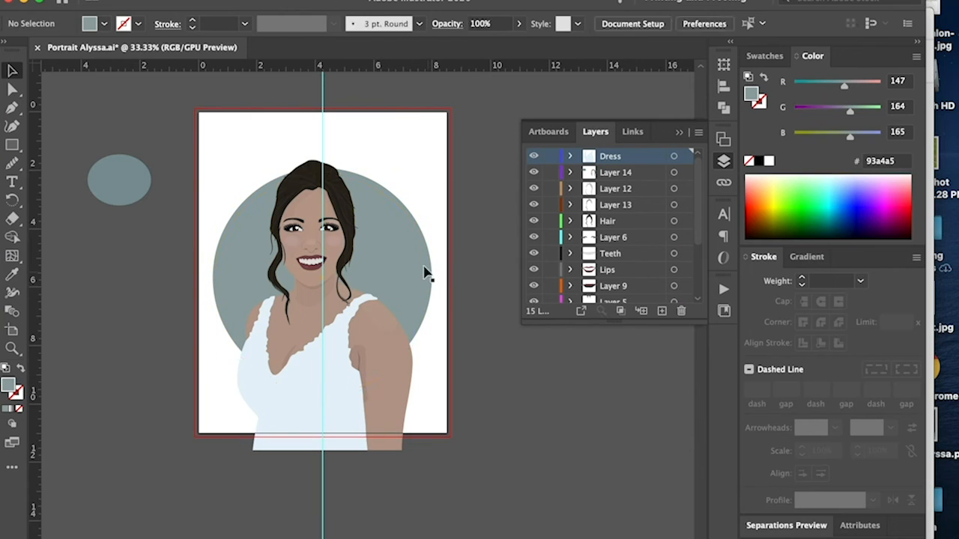
{"action": "left_click_drag", "start_coordinate": [424, 268], "coordinate": [424, 279]}
{"action": "left_click", "coordinate": [551, 424]}
{"action": "left_click_drag", "start_coordinate": [522, 462], "coordinate": [141, 139]}
{"action": "left_click", "coordinate": [512, 320]}
Move the empty Layer 16 above the Circle layer, directly beneath the face and body layer
{"action": "key", "text": "super+equal"}
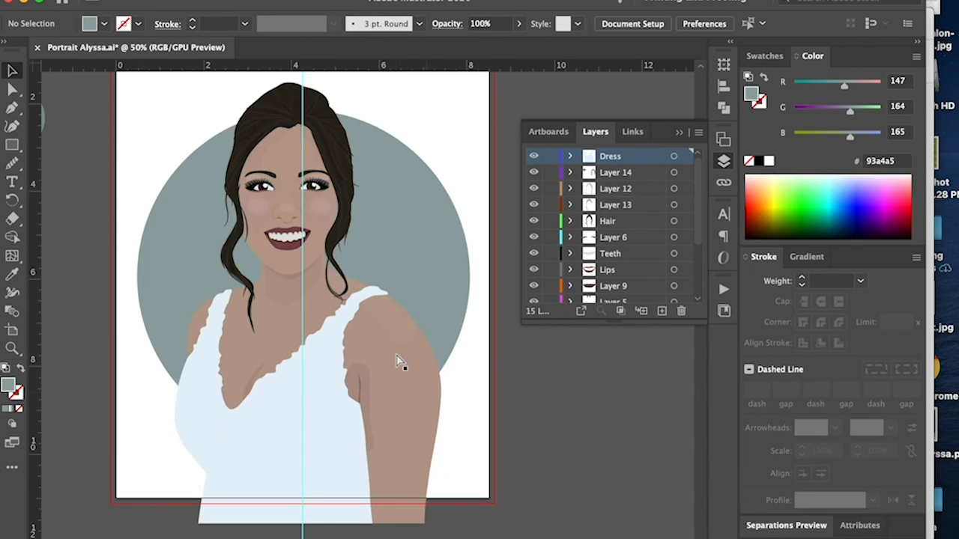
{"action": "key", "text": "super+equal"}
{"action": "scroll", "coordinate": [398, 363], "scroll_direction": "left", "scroll_amount": 3}
{"action": "scroll", "coordinate": [636, 278], "scroll_direction": "down", "scroll_amount": 5}
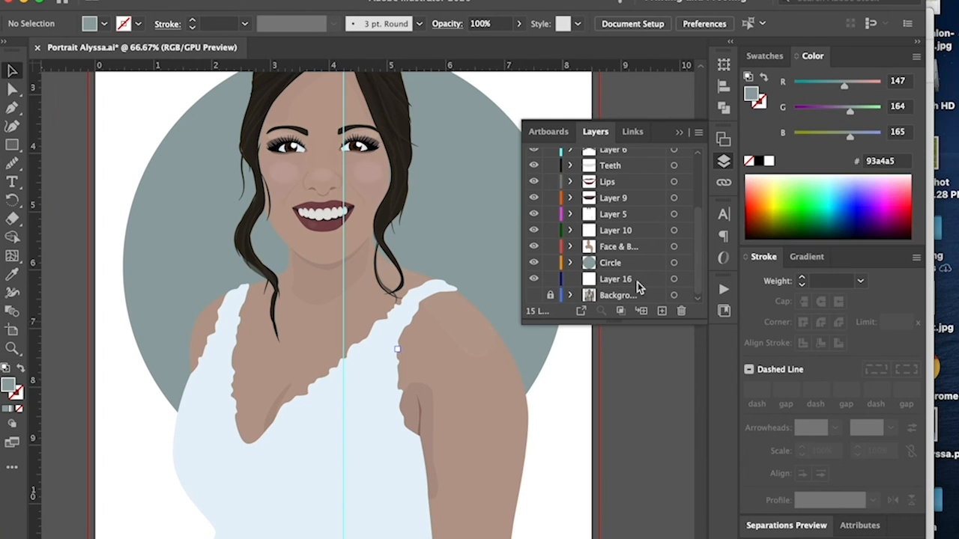
{"action": "left_click", "coordinate": [639, 281]}
{"action": "left_click_drag", "start_coordinate": [643, 288], "coordinate": [634, 255]}
{"action": "key", "text": "super+equal"}
{"action": "key", "text": "super+equal"}
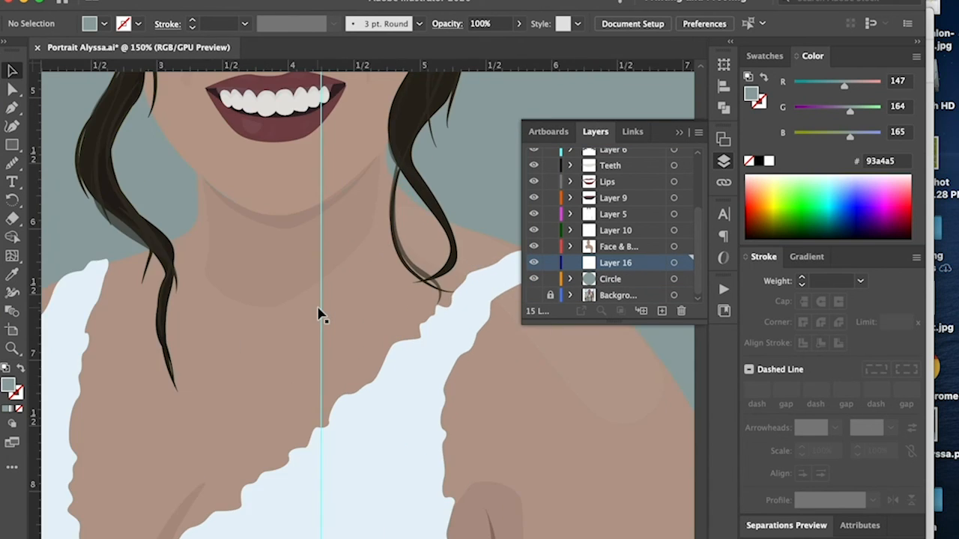
Draw a closed pen shape on the Circle layer, slightly outside the hair, neck and shoulders, as a shadow behind the figure
{"action": "scroll", "coordinate": [320, 310], "scroll_direction": "left", "scroll_amount": 4}
{"action": "left_click", "coordinate": [270, 238]}
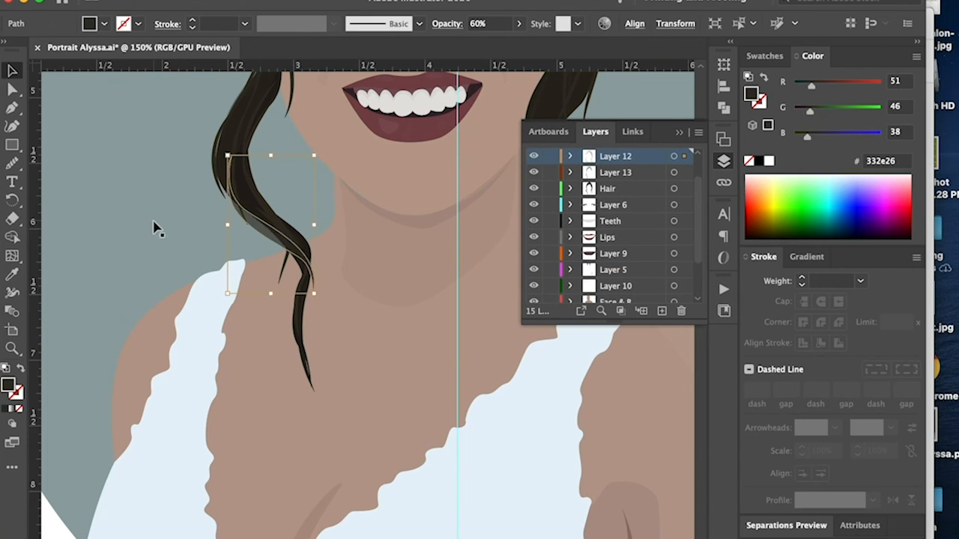
{"action": "left_click", "coordinate": [154, 225]}
{"action": "key", "text": "p"}
{"action": "scroll", "coordinate": [118, 454], "scroll_direction": "down", "scroll_amount": 3}
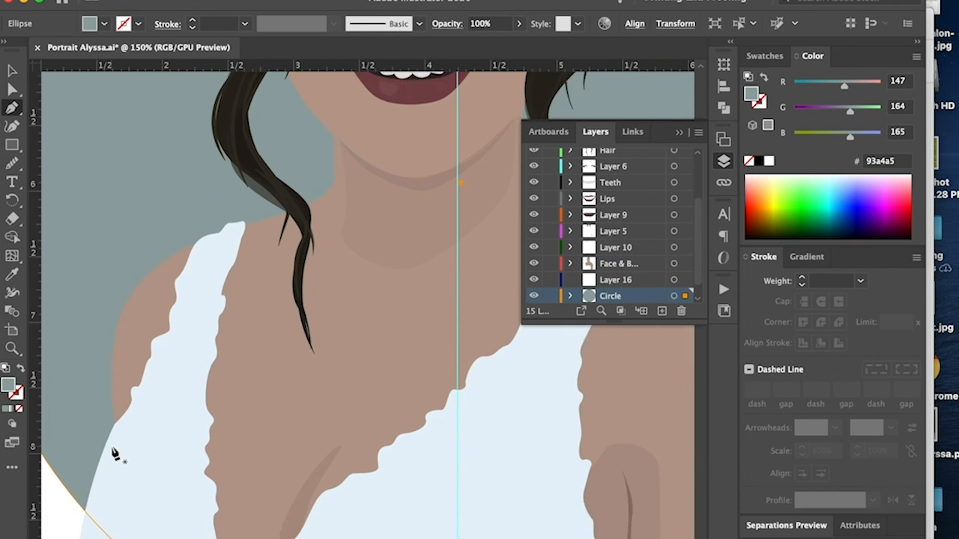
{"action": "key", "text": "super+shift+a"}
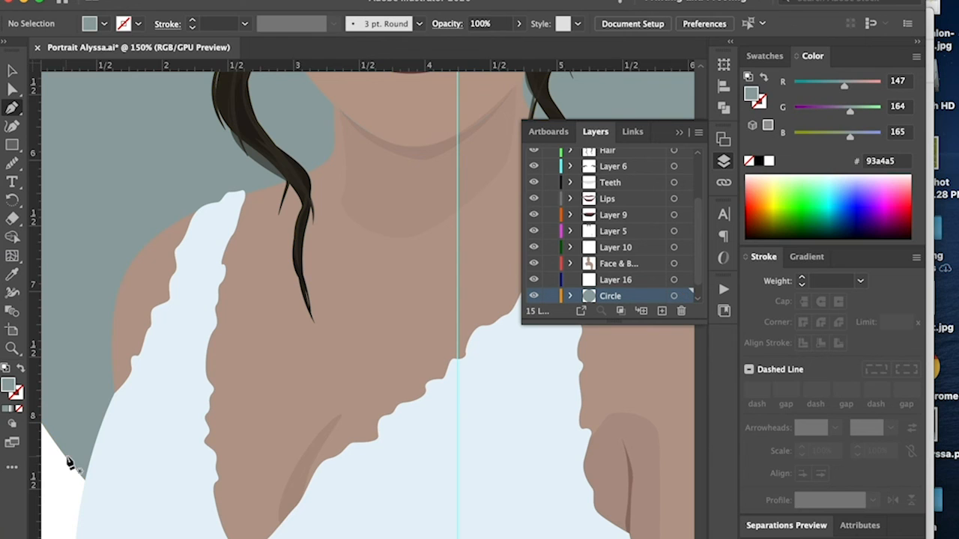
{"action": "left_click", "coordinate": [66, 456]}
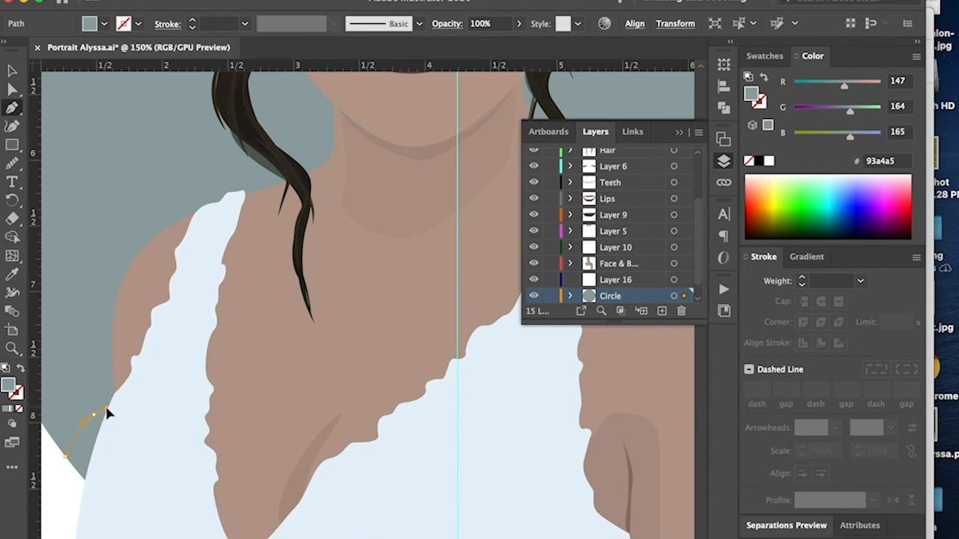
{"action": "left_click_drag", "start_coordinate": [97, 313], "coordinate": [101, 274]}
{"action": "left_click_drag", "start_coordinate": [225, 163], "coordinate": [222, 146]}
{"action": "scroll", "coordinate": [218, 181], "scroll_direction": "up", "scroll_amount": 8}
{"action": "left_click_drag", "start_coordinate": [202, 291], "coordinate": [204, 262]}
{"action": "left_click_drag", "start_coordinate": [236, 209], "coordinate": [244, 191]}
{"action": "left_click_drag", "start_coordinate": [248, 153], "coordinate": [244, 138]}
{"action": "scroll", "coordinate": [244, 149], "scroll_direction": "up", "scroll_amount": 6}
{"action": "left_click_drag", "start_coordinate": [212, 216], "coordinate": [215, 168]}
{"action": "scroll", "coordinate": [217, 171], "scroll_direction": "up", "scroll_amount": 6}
{"action": "left_click", "coordinate": [246, 160]}
{"action": "scroll", "coordinate": [251, 154], "scroll_direction": "right", "scroll_amount": 7}
{"action": "left_click_drag", "start_coordinate": [289, 120], "coordinate": [365, 122]}
{"action": "scroll", "coordinate": [337, 126], "scroll_direction": "right", "scroll_amount": 7}
{"action": "scroll", "coordinate": [287, 137], "scroll_direction": "up", "scroll_amount": 4}
{"action": "left_click_drag", "start_coordinate": [296, 195], "coordinate": [301, 213]}
{"action": "scroll", "coordinate": [377, 351], "scroll_direction": "down", "scroll_amount": 8}
{"action": "left_click_drag", "start_coordinate": [342, 287], "coordinate": [341, 311]}
{"action": "left_click_drag", "start_coordinate": [321, 386], "coordinate": [309, 400]}
{"action": "scroll", "coordinate": [309, 399], "scroll_direction": "down", "scroll_amount": 4}
{"action": "left_click_drag", "start_coordinate": [300, 346], "coordinate": [301, 360]}
{"action": "left_click_drag", "start_coordinate": [314, 381], "coordinate": [327, 387]}
{"action": "left_click_drag", "start_coordinate": [395, 405], "coordinate": [409, 412]}
{"action": "left_click_drag", "start_coordinate": [440, 357], "coordinate": [457, 379]}
{"action": "scroll", "coordinate": [450, 367], "scroll_direction": "down", "scroll_amount": 5}
{"action": "left_click_drag", "start_coordinate": [490, 351], "coordinate": [486, 381]}
{"action": "left_click", "coordinate": [424, 444]}
{"action": "scroll", "coordinate": [390, 435], "scroll_direction": "left", "scroll_amount": 15}
{"action": "left_click", "coordinate": [336, 410]}
{"action": "key", "text": "super+minus"}
{"action": "key", "text": "super+minus"}
{"action": "key", "text": "super+minus"}
{"action": "scroll", "coordinate": [495, 316], "scroll_direction": "up", "scroll_amount": 6}
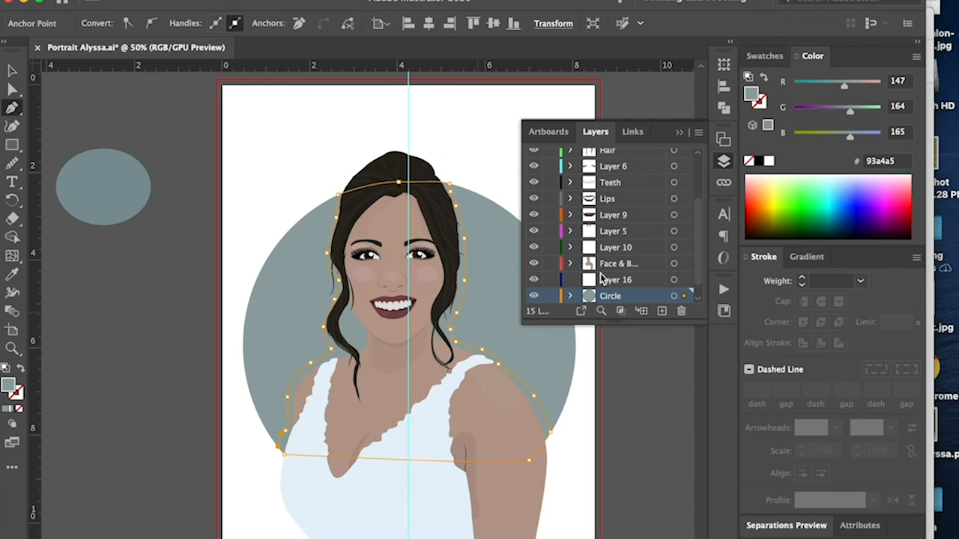
Set the shadow shape's fill to #899b9b
{"action": "double_click", "coordinate": [752, 97]}
{"action": "left_click_drag", "start_coordinate": [525, 241], "coordinate": [531, 245]}
{"action": "left_click", "coordinate": [869, 177]}
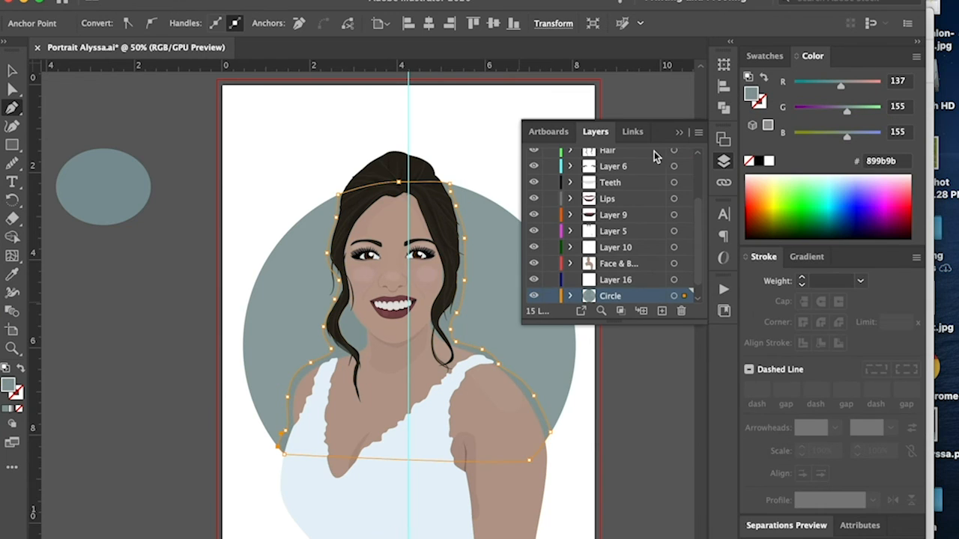
{"action": "left_click", "coordinate": [12, 71]}
{"action": "left_click", "coordinate": [155, 122]}
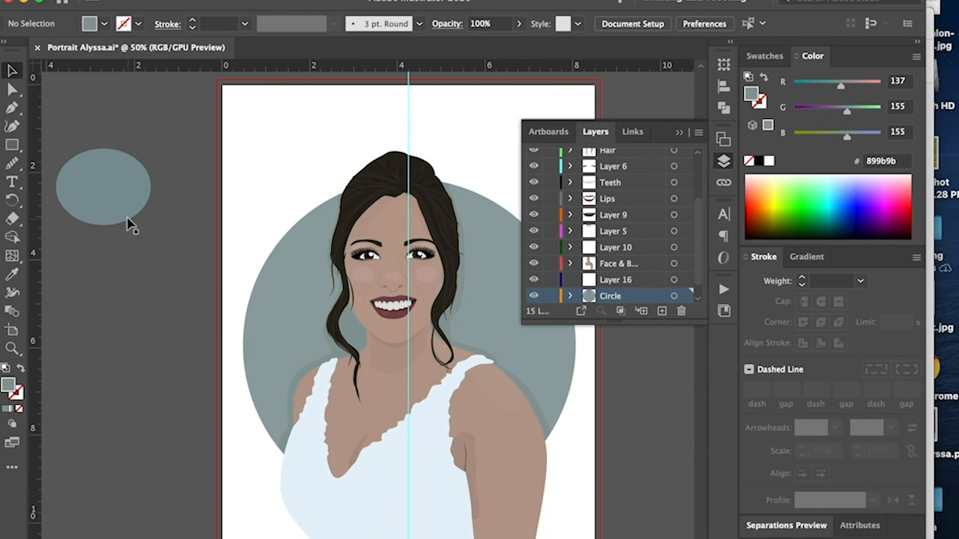
{"action": "left_click", "coordinate": [128, 218]}
{"action": "left_click", "coordinate": [139, 256]}
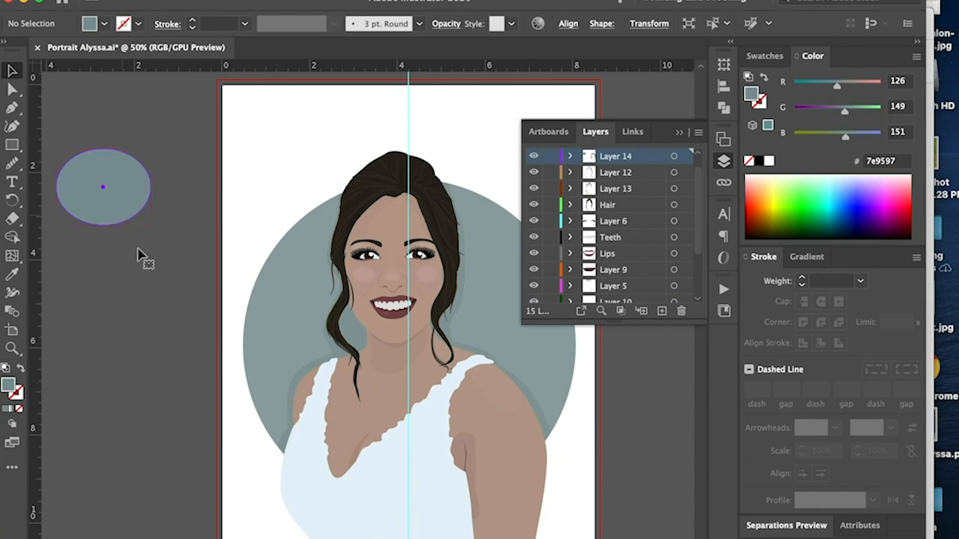
Darken the shadow shape behind the figure to #829392
{"action": "left_click", "coordinate": [368, 336]}
{"action": "double_click", "coordinate": [756, 95]}
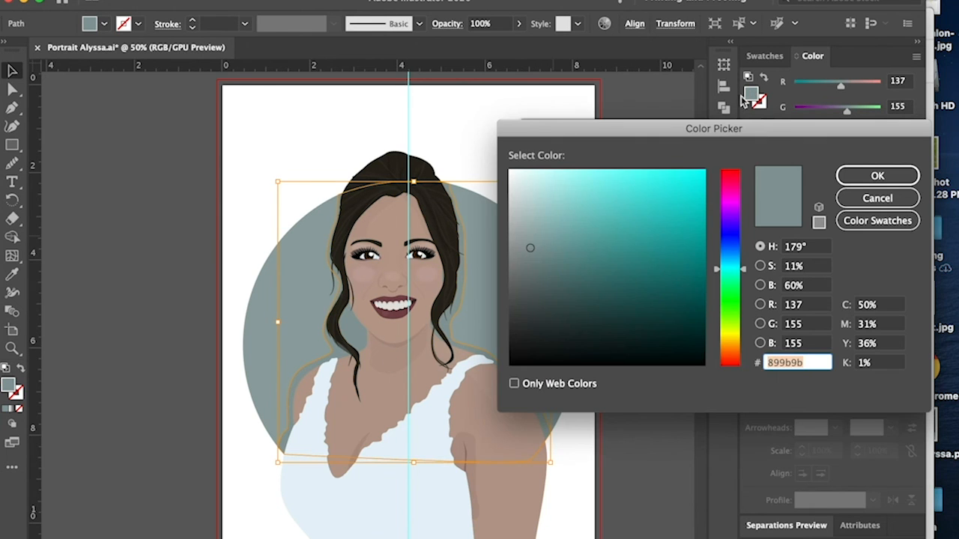
{"action": "left_click", "coordinate": [532, 253]}
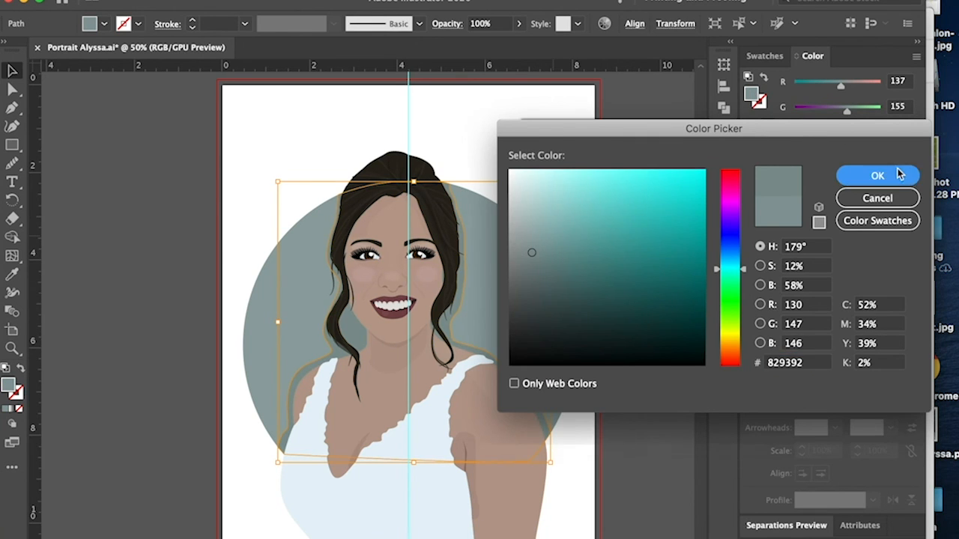
{"action": "left_click", "coordinate": [877, 175]}
{"action": "left_click", "coordinate": [191, 189]}
{"action": "scroll", "coordinate": [191, 188], "scroll_direction": "right", "scroll_amount": 3}
{"action": "scroll", "coordinate": [190, 187], "scroll_direction": "up", "scroll_amount": 2}
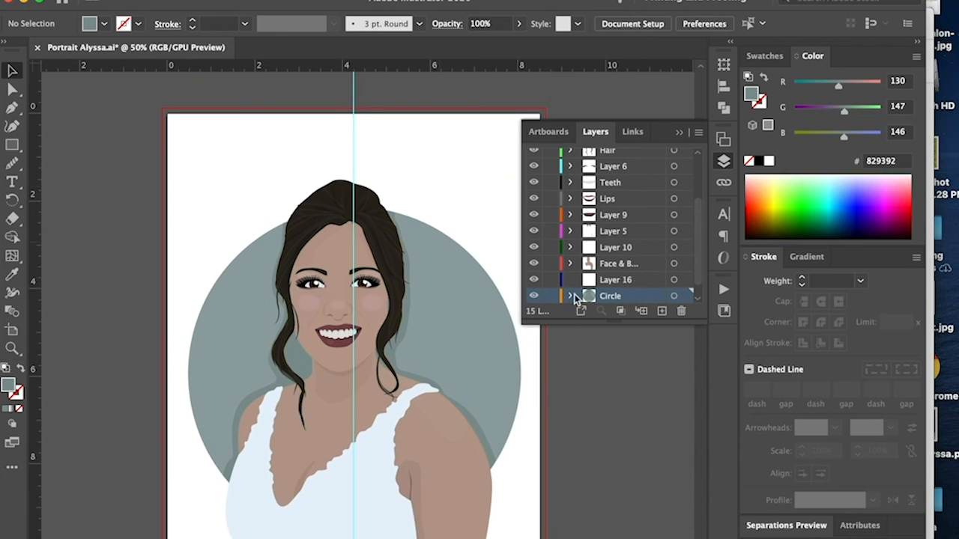
Collapse the layer list and save the portrait document
{"action": "key", "text": "super+minus"}
{"action": "key", "text": "super+minus"}
{"action": "scroll", "coordinate": [551, 405], "scroll_direction": "down", "scroll_amount": 3}
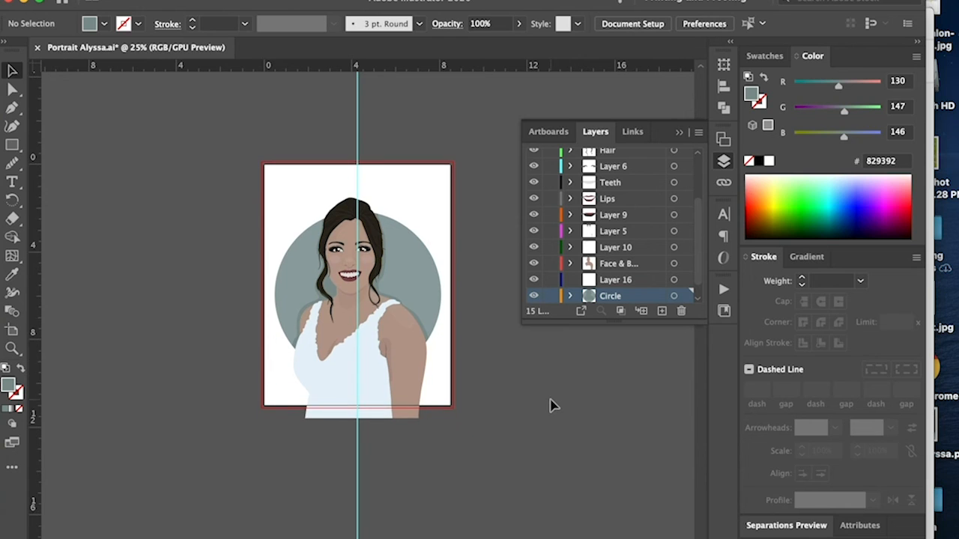
{"action": "key", "text": "super+plus"}
{"action": "key", "text": "super+plus"}
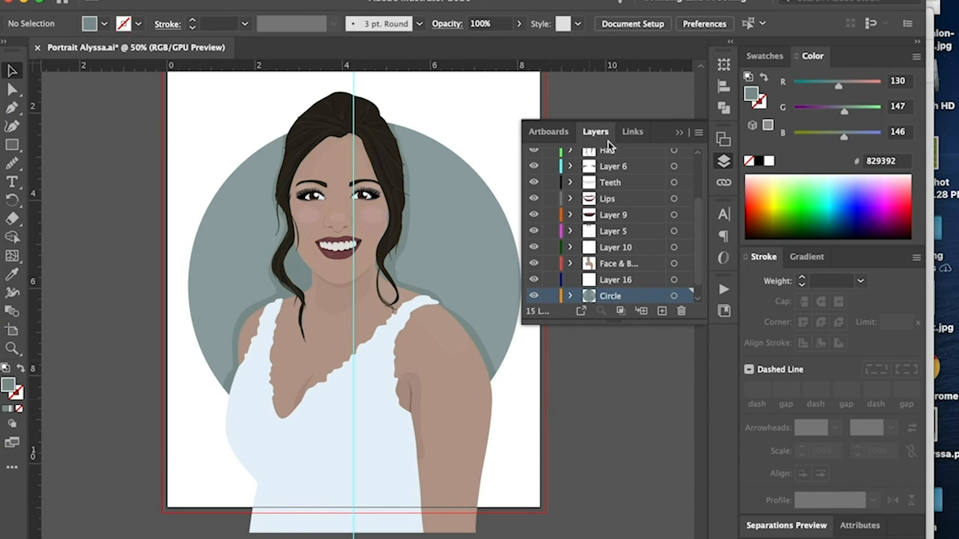
{"action": "left_click", "coordinate": [679, 134]}
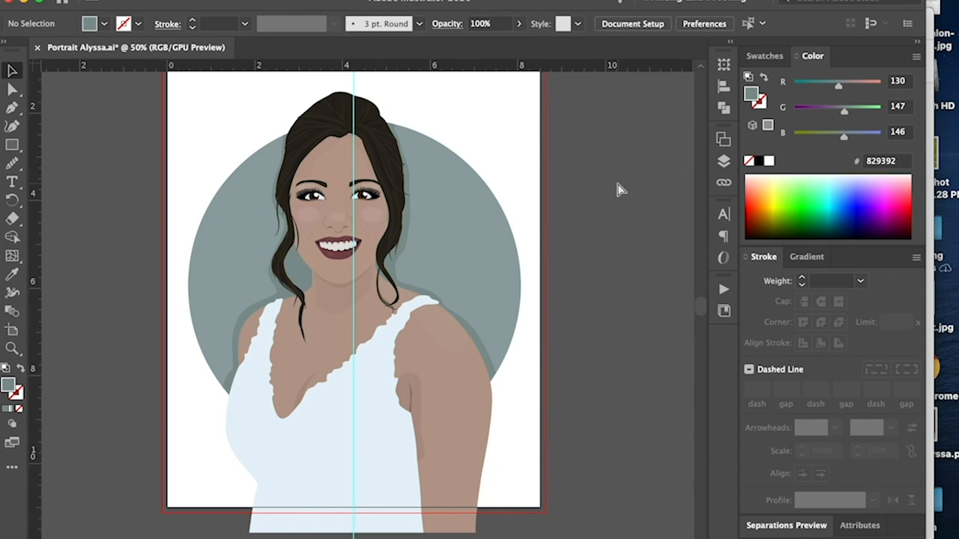
{"action": "key", "text": "super+s"}
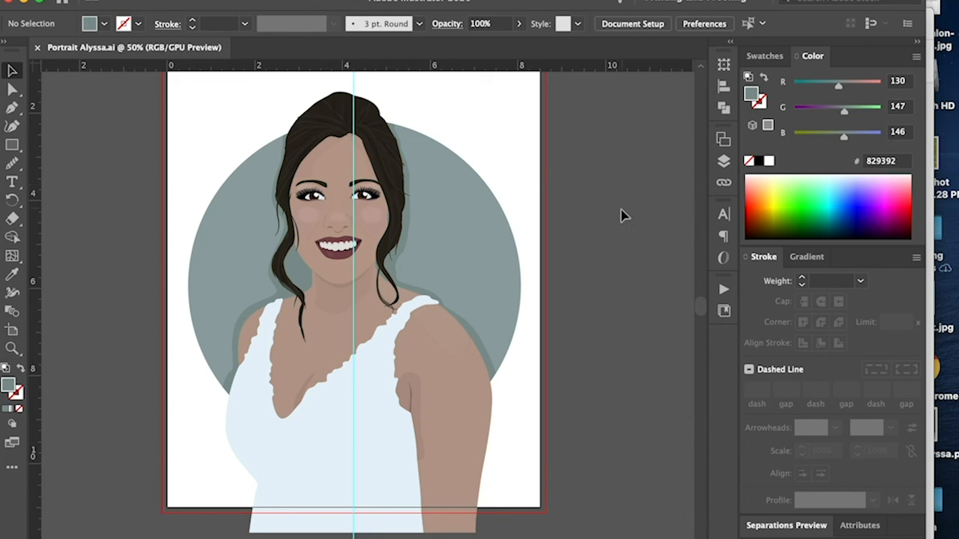
{"action": "scroll", "coordinate": [622, 216], "scroll_direction": "up", "scroll_amount": 2}
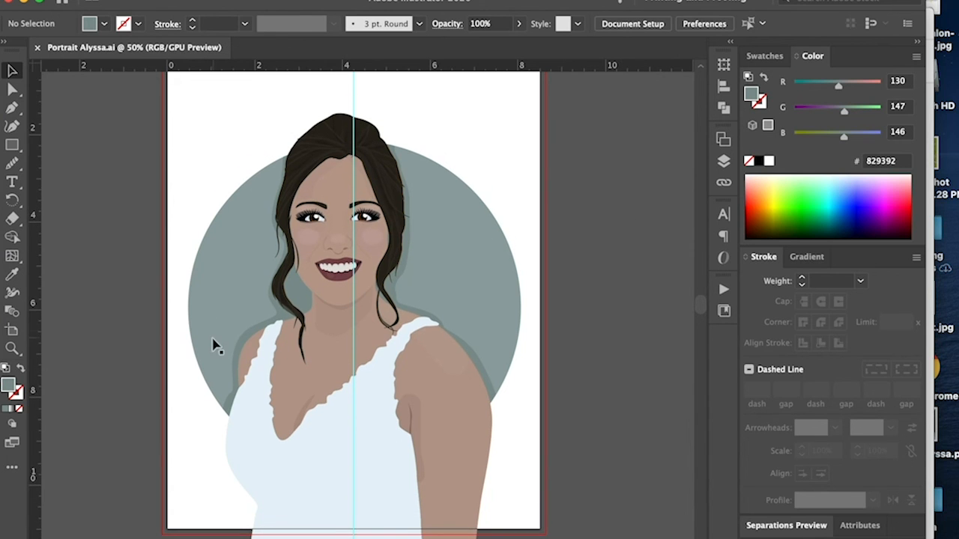
{"action": "scroll", "coordinate": [592, 232], "scroll_direction": "up", "scroll_amount": 4}
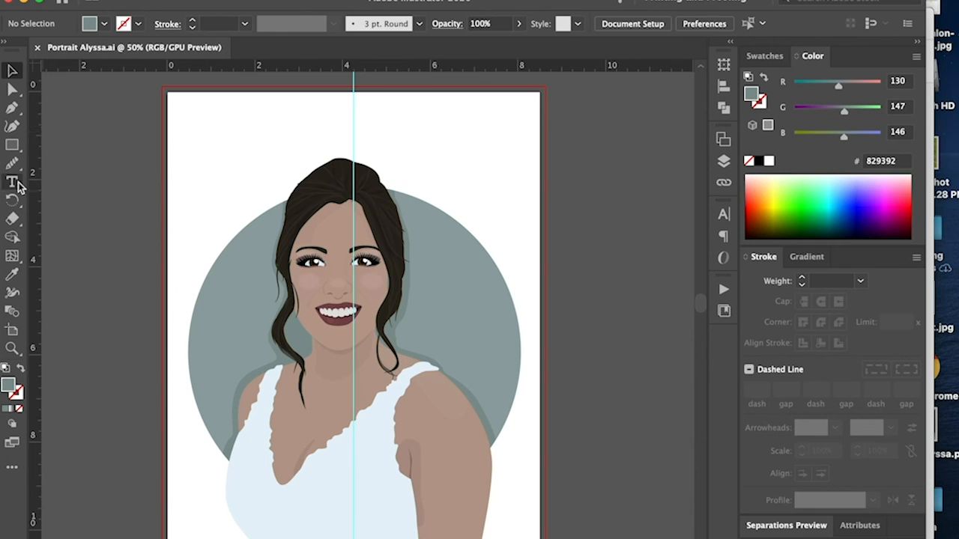
{"action": "key", "text": "t"}
{"action": "left_click_drag", "start_coordinate": [217, 101], "coordinate": [506, 148]}
{"action": "type", "text": "sdfsdf"}
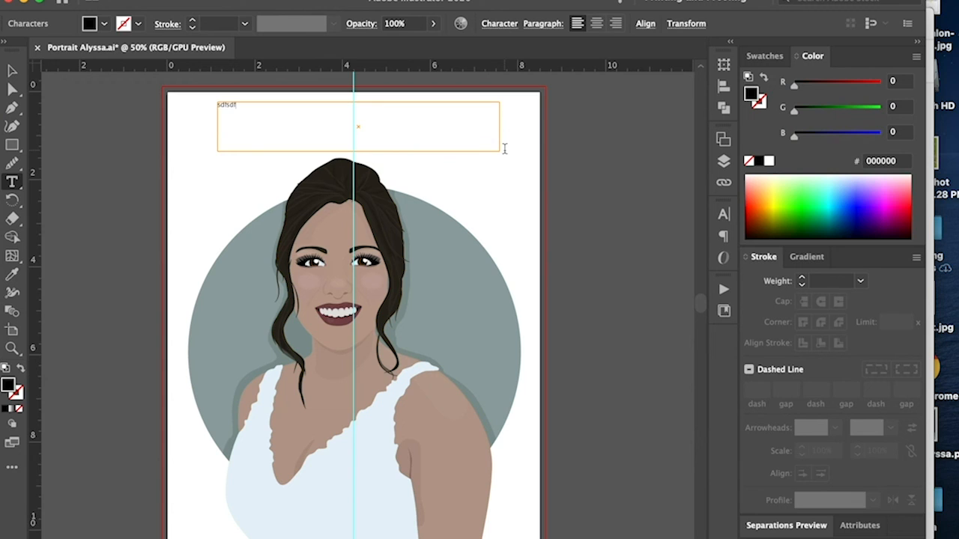
{"action": "left_click_drag", "start_coordinate": [232, 103], "coordinate": [118, 98]}
{"action": "left_click", "coordinate": [12, 71]}
{"action": "key", "text": "Delete"}
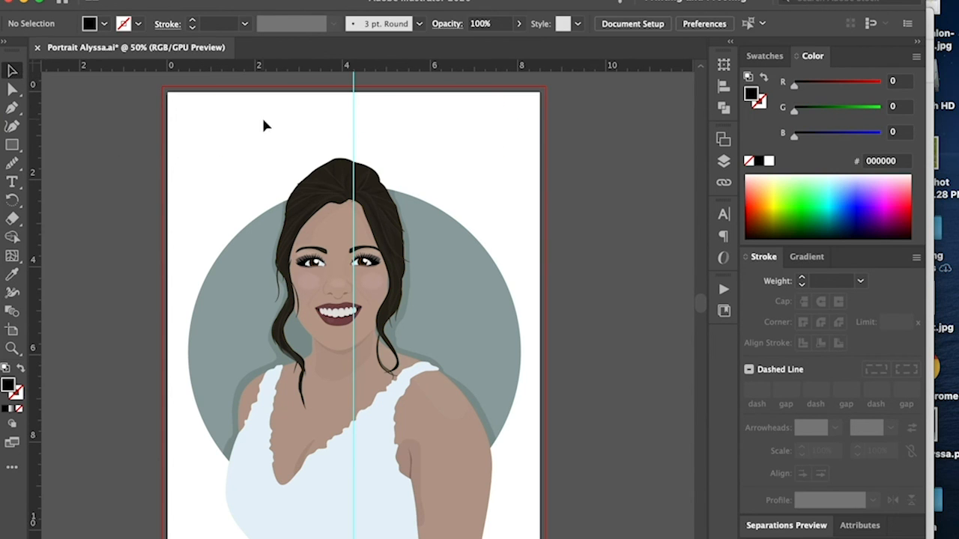
{"action": "key", "text": "cmd+z"}
{"action": "key", "text": "cmd+shift+z"}
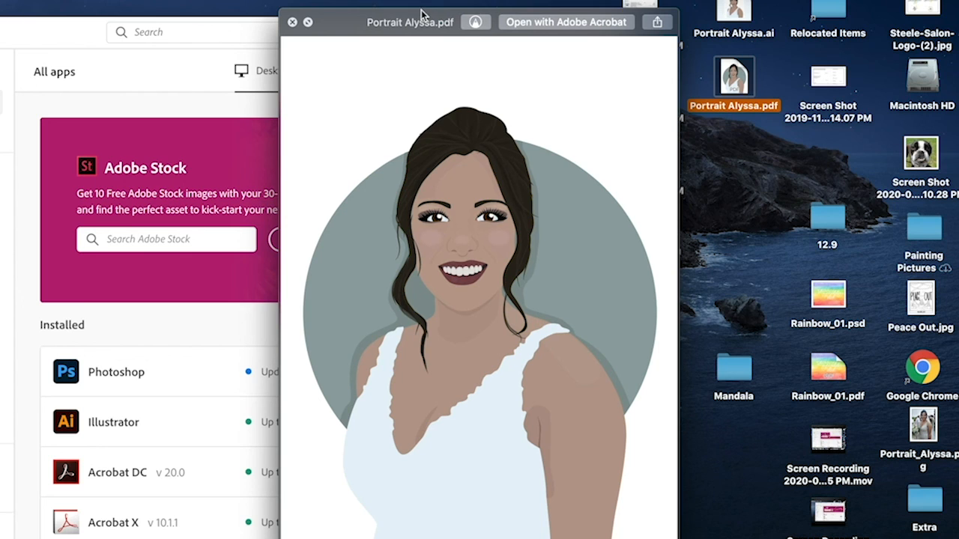
Enlarge the preview window of the exported portrait PDF to view the finished artwork
{"action": "left_click_drag", "start_coordinate": [422, 10], "coordinate": [422, 0]}
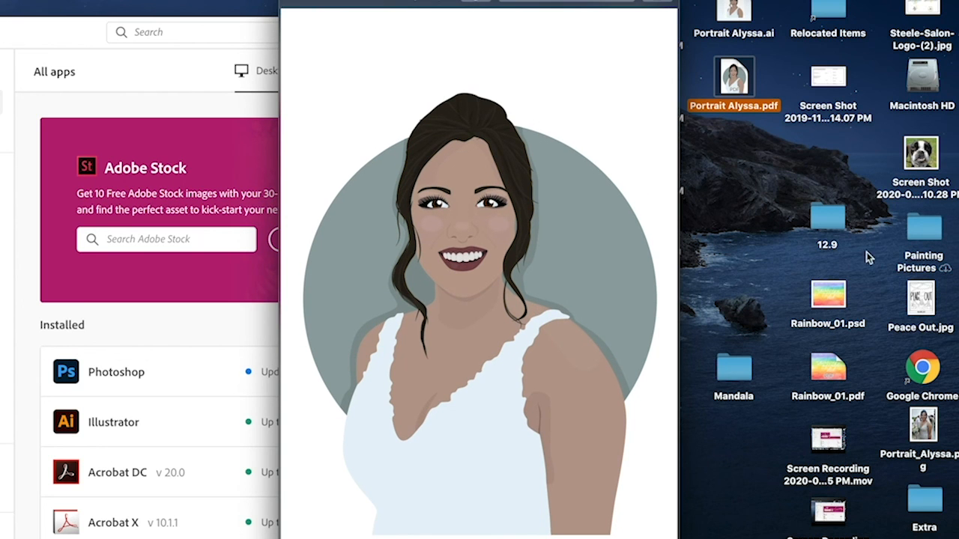
{"action": "left_click_drag", "start_coordinate": [679, 538], "coordinate": [735, 538]}
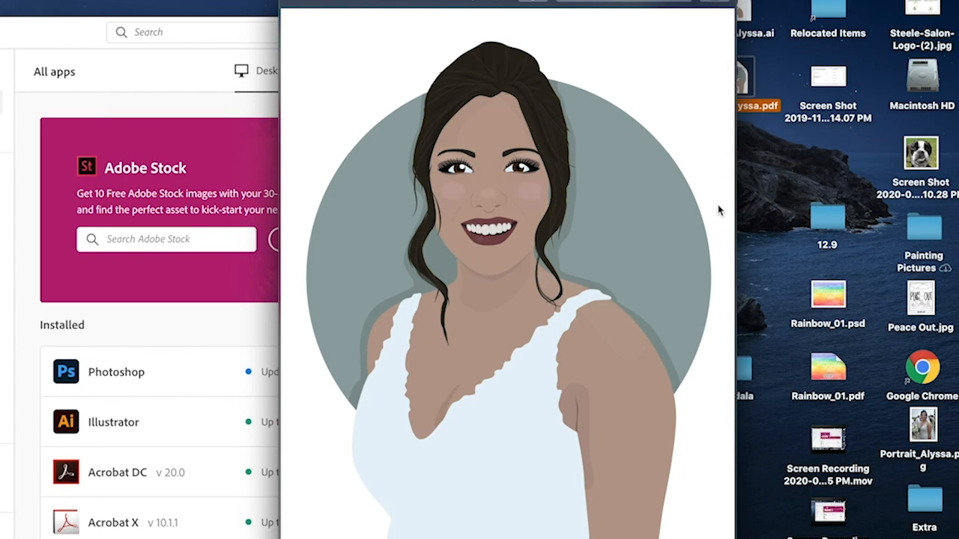